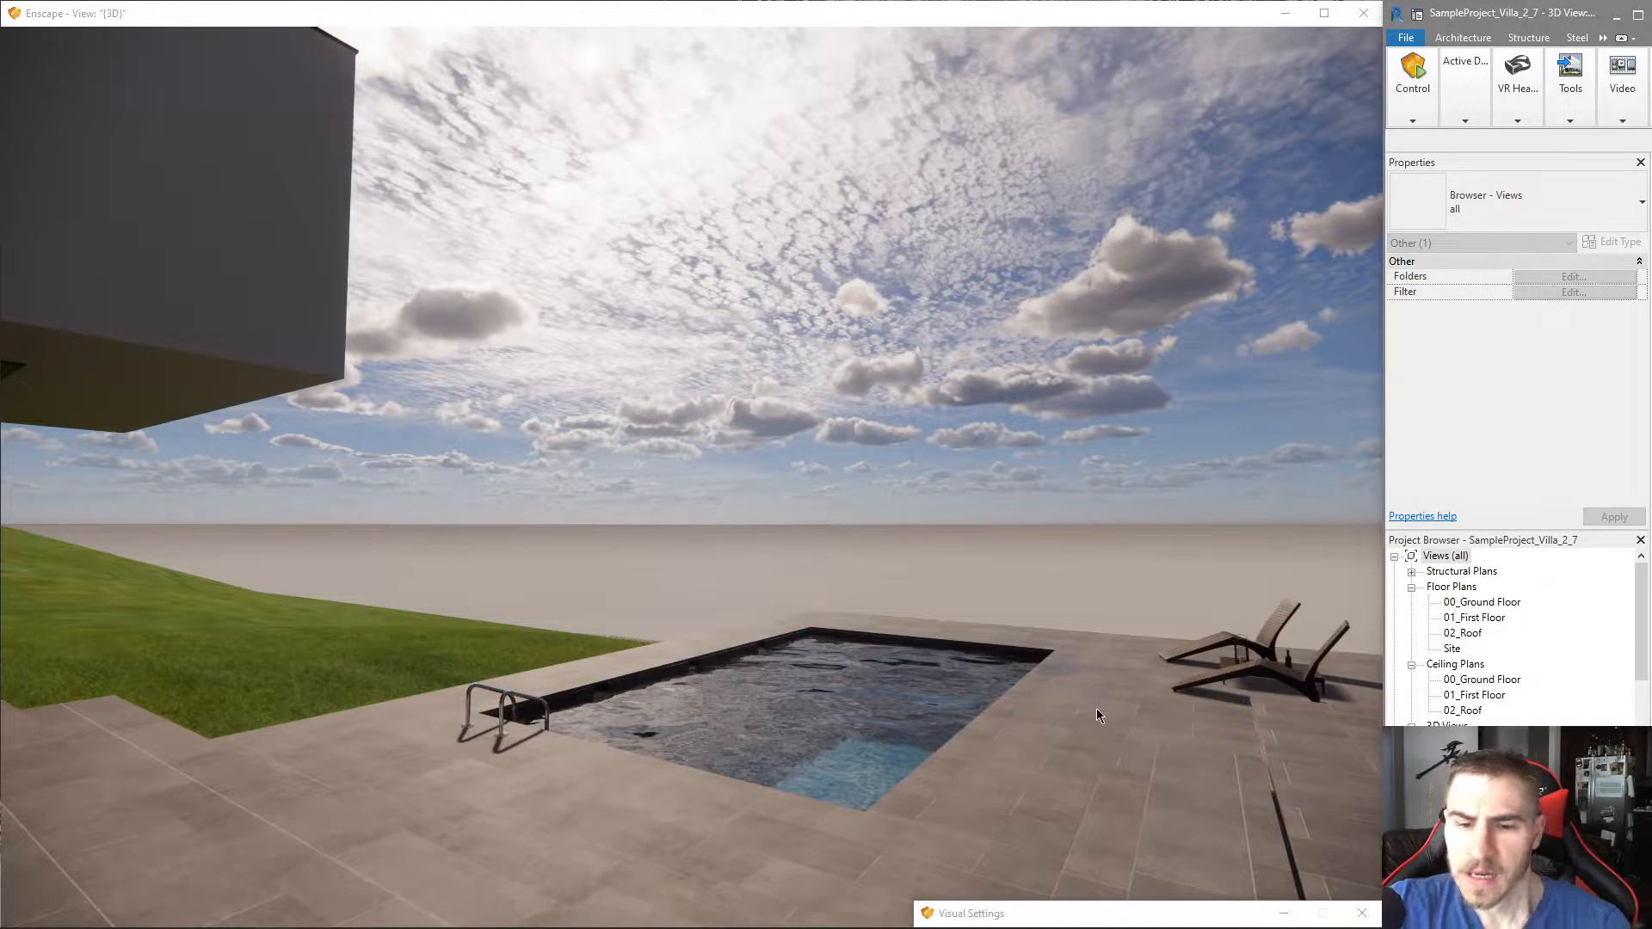
- Change the horizon source in the visual settings to Mountains and move the settings window out of the view
{"action": "left_click_drag", "start_coordinate": [1121, 905], "coordinate": [1099, 268]}
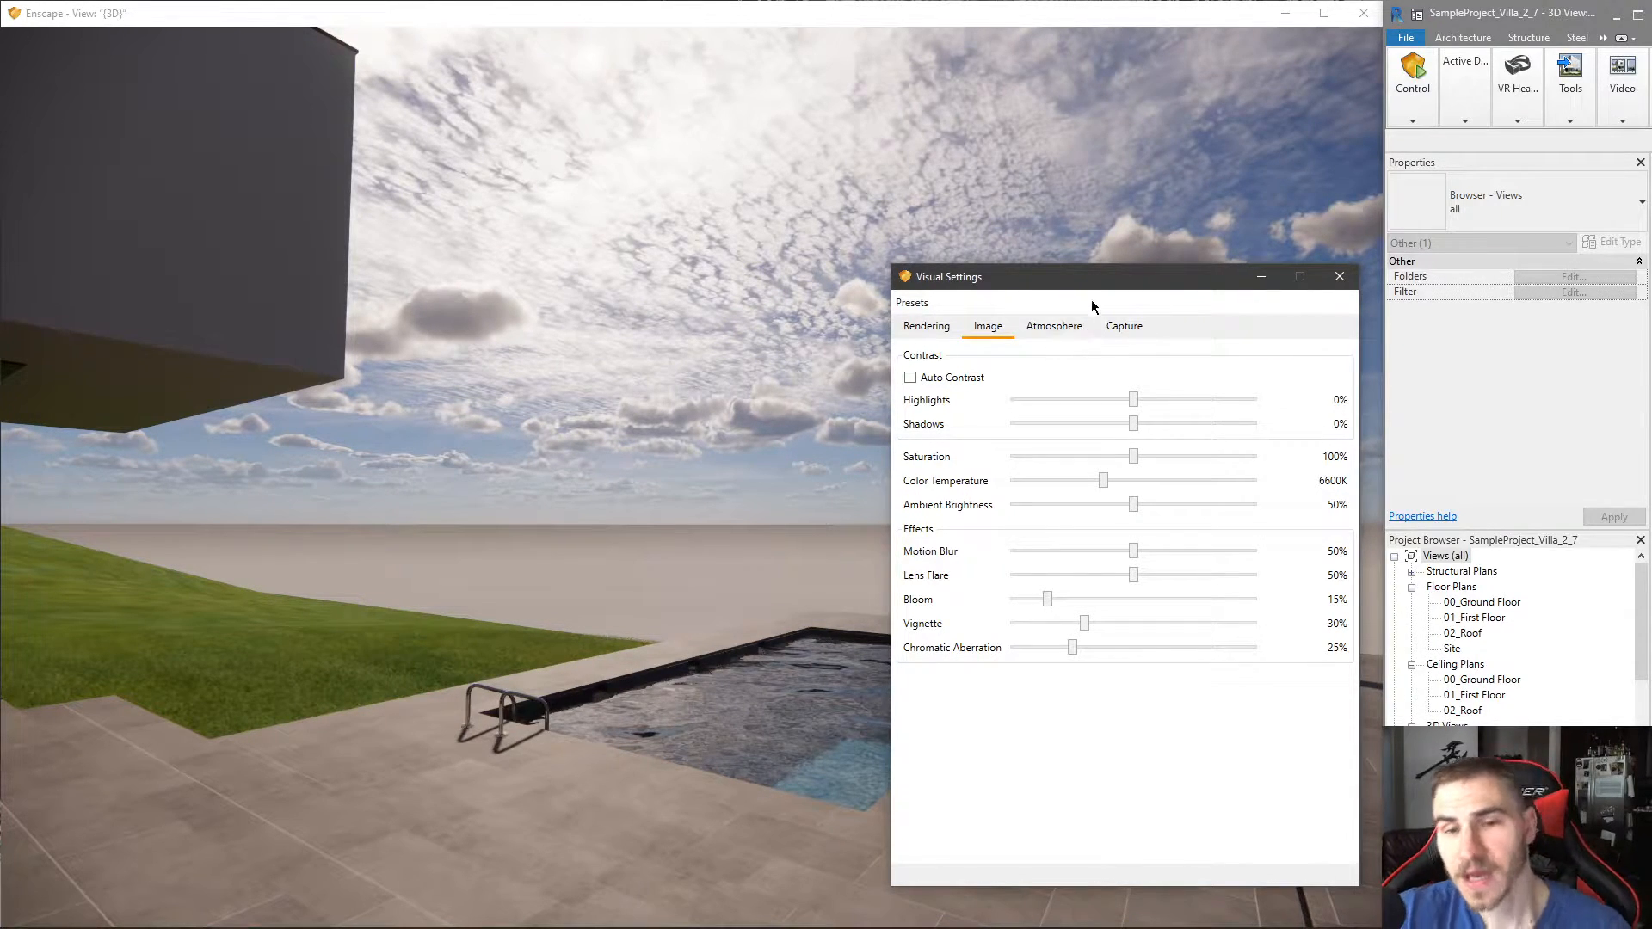
{"action": "mouse_move", "coordinate": [1076, 285]}
{"action": "left_mouse_down"}
{"action": "mouse_move", "coordinate": [1050, 258]}
{"action": "mouse_move", "coordinate": [1080, 317]}
{"action": "mouse_move", "coordinate": [1096, 305]}
{"action": "left_mouse_up"}
{"action": "left_click", "coordinate": [1090, 349]}
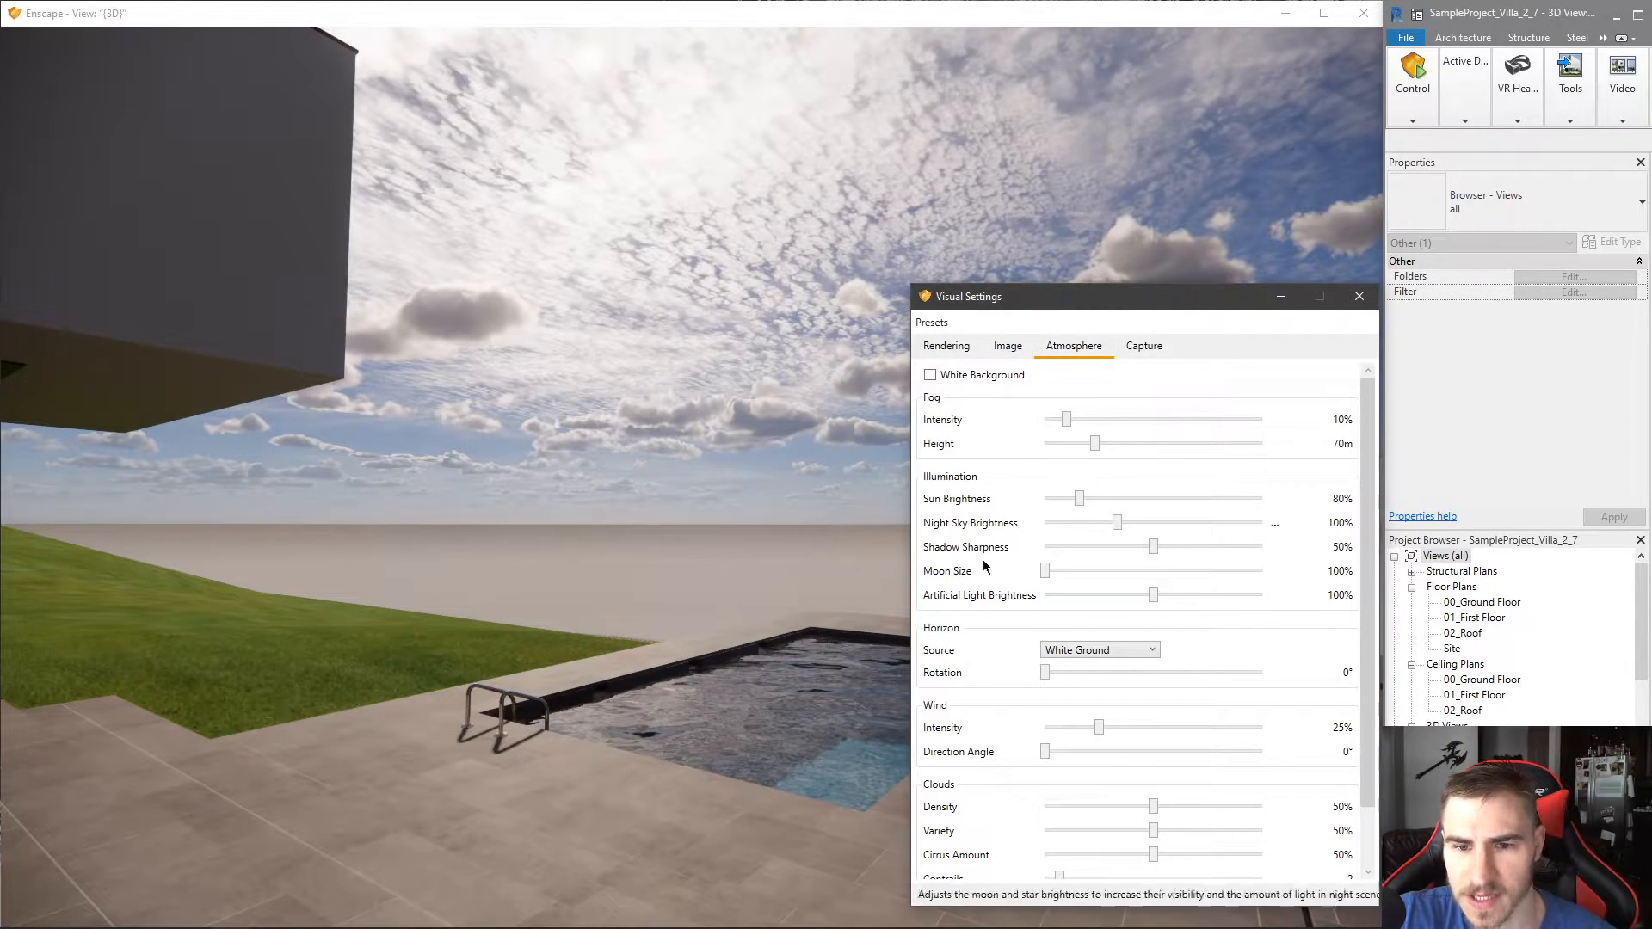
{"action": "left_click", "coordinate": [1114, 650]}
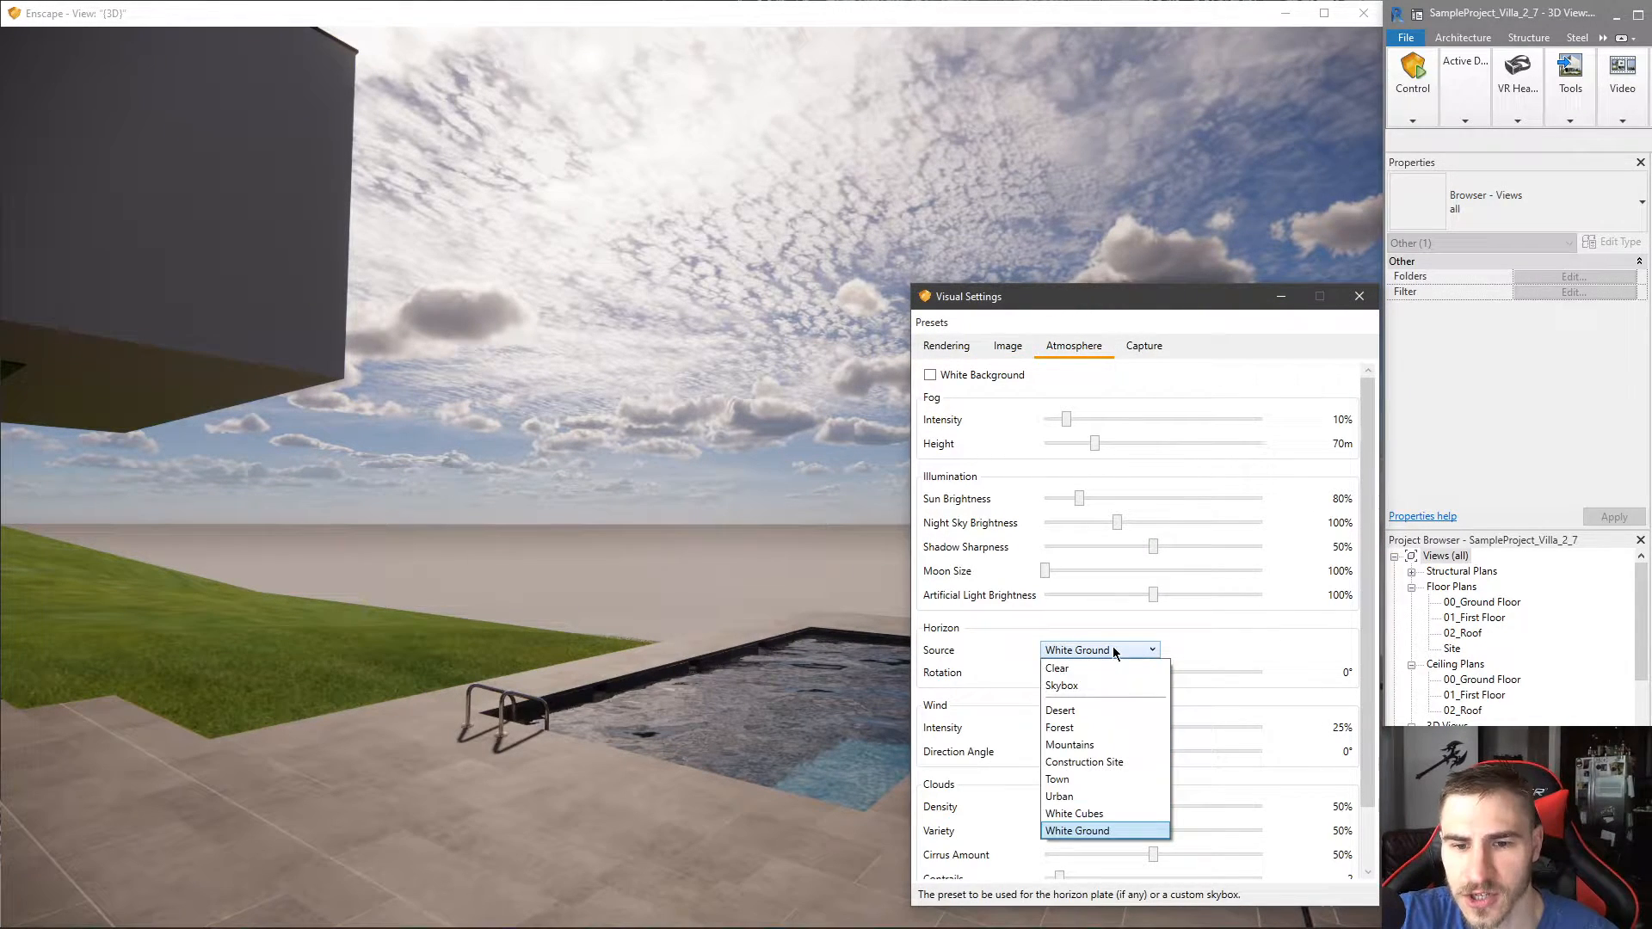
{"action": "left_click", "coordinate": [1120, 743]}
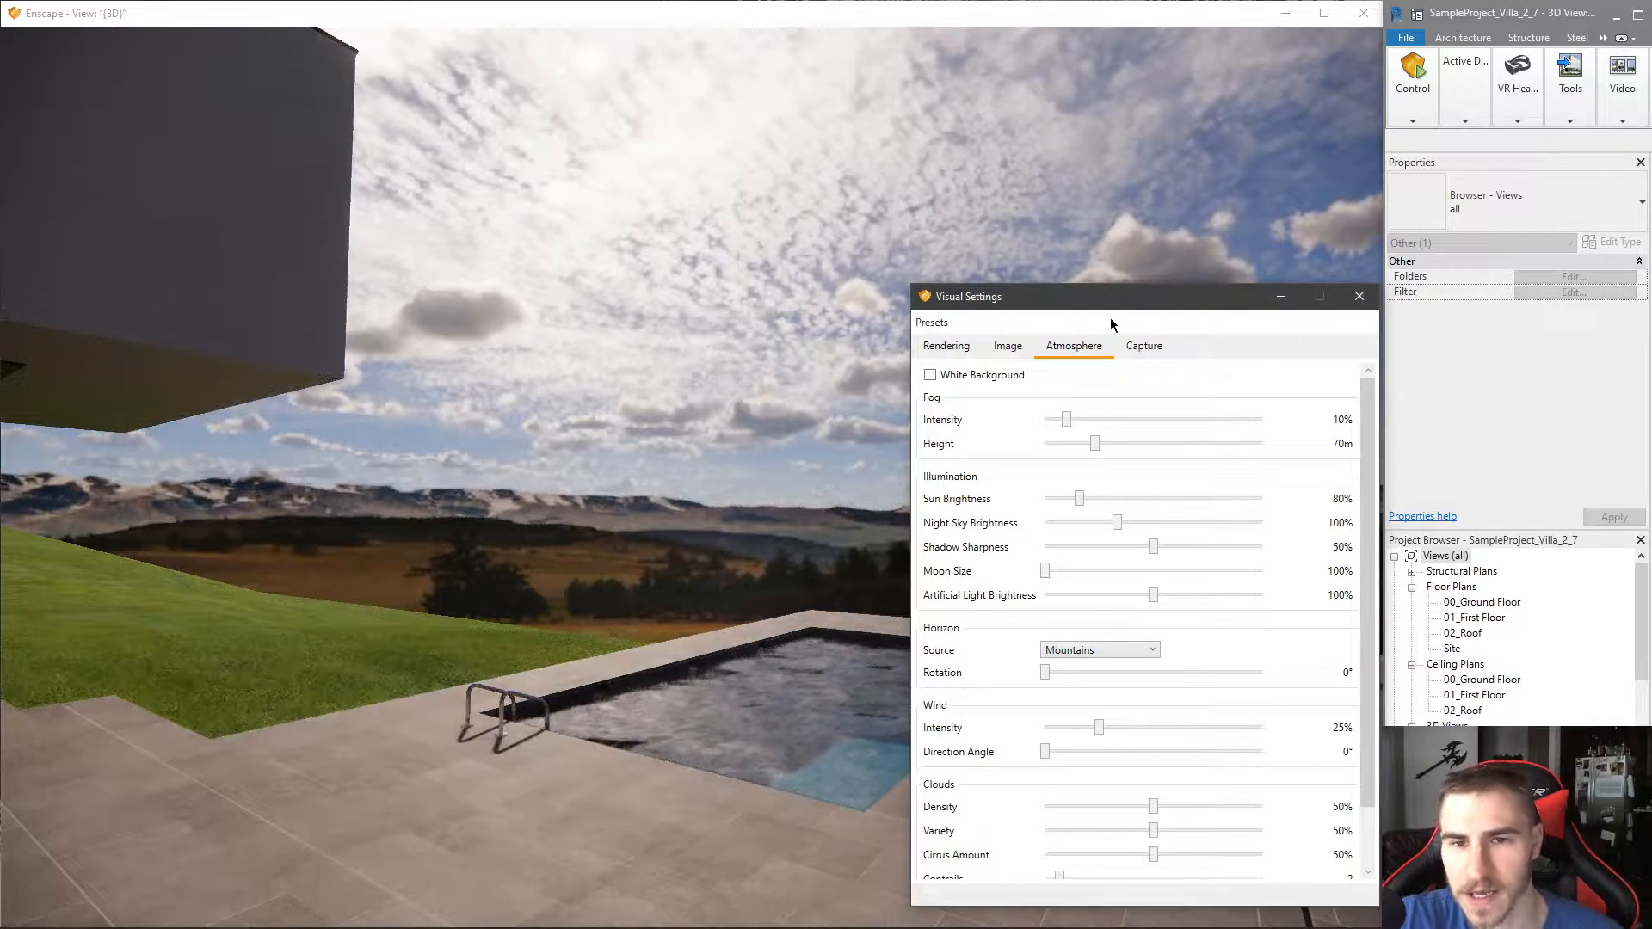
{"action": "left_click_drag", "start_coordinate": [1100, 309], "coordinate": [1104, 926]}
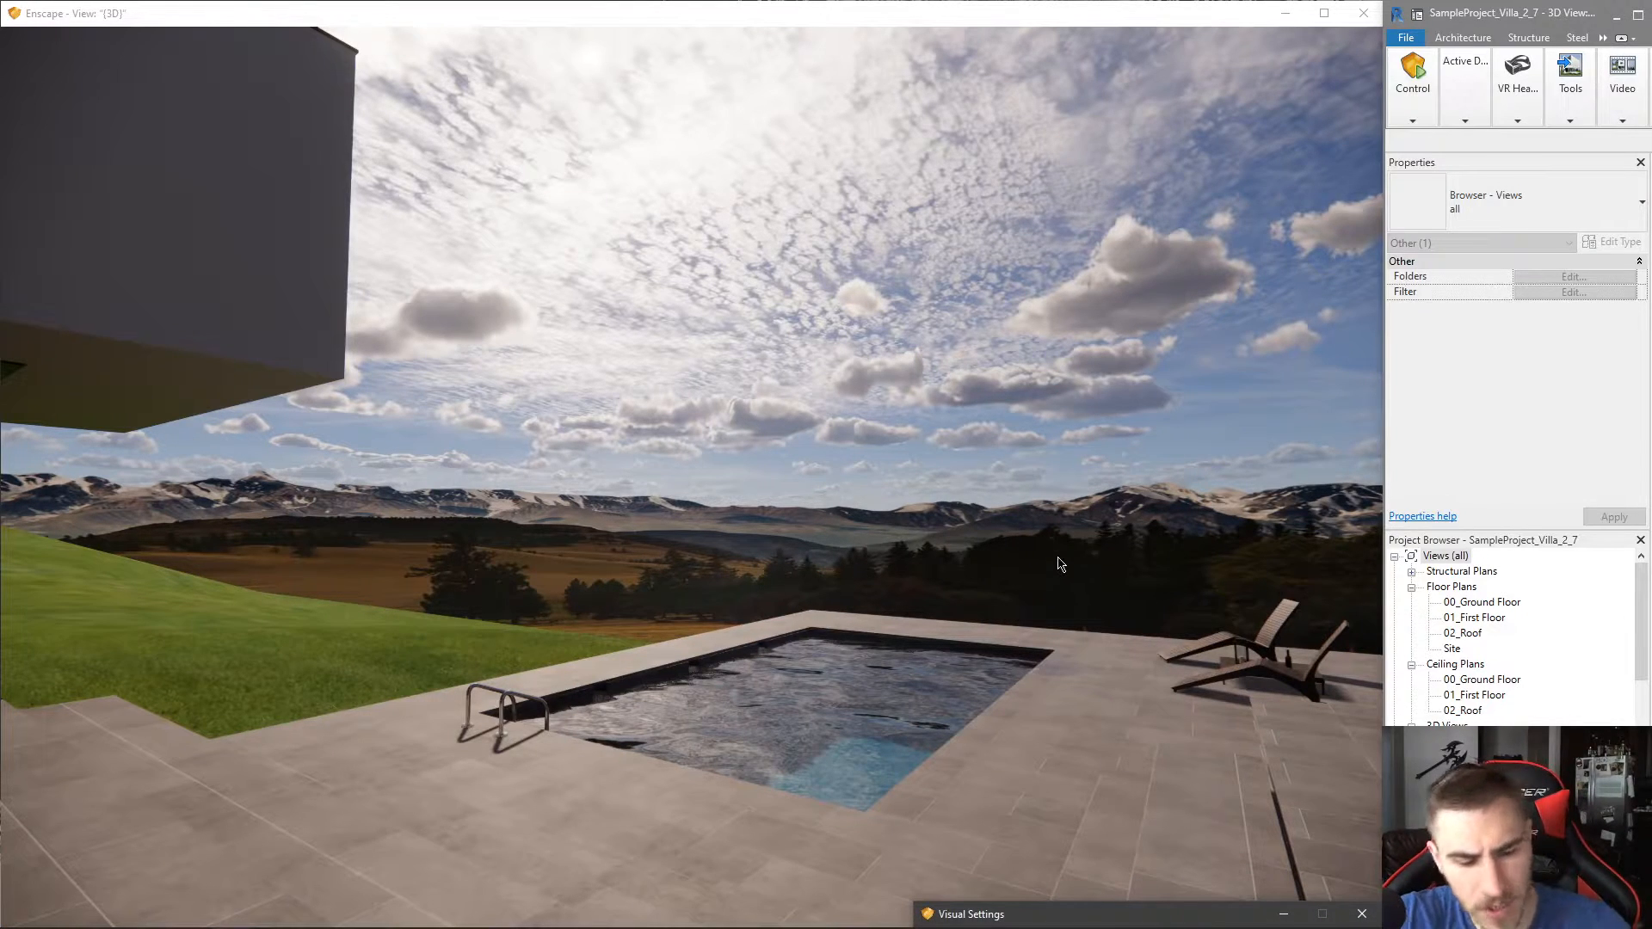
- Turn the camera from the pool towards the villa and walk up to face its terrace and glazed facade
{"action": "left_click_drag", "start_coordinate": [939, 670], "coordinate": [91, 628]}
{"action": "key", "text": "w"}
{"action": "key", "text": "s"}
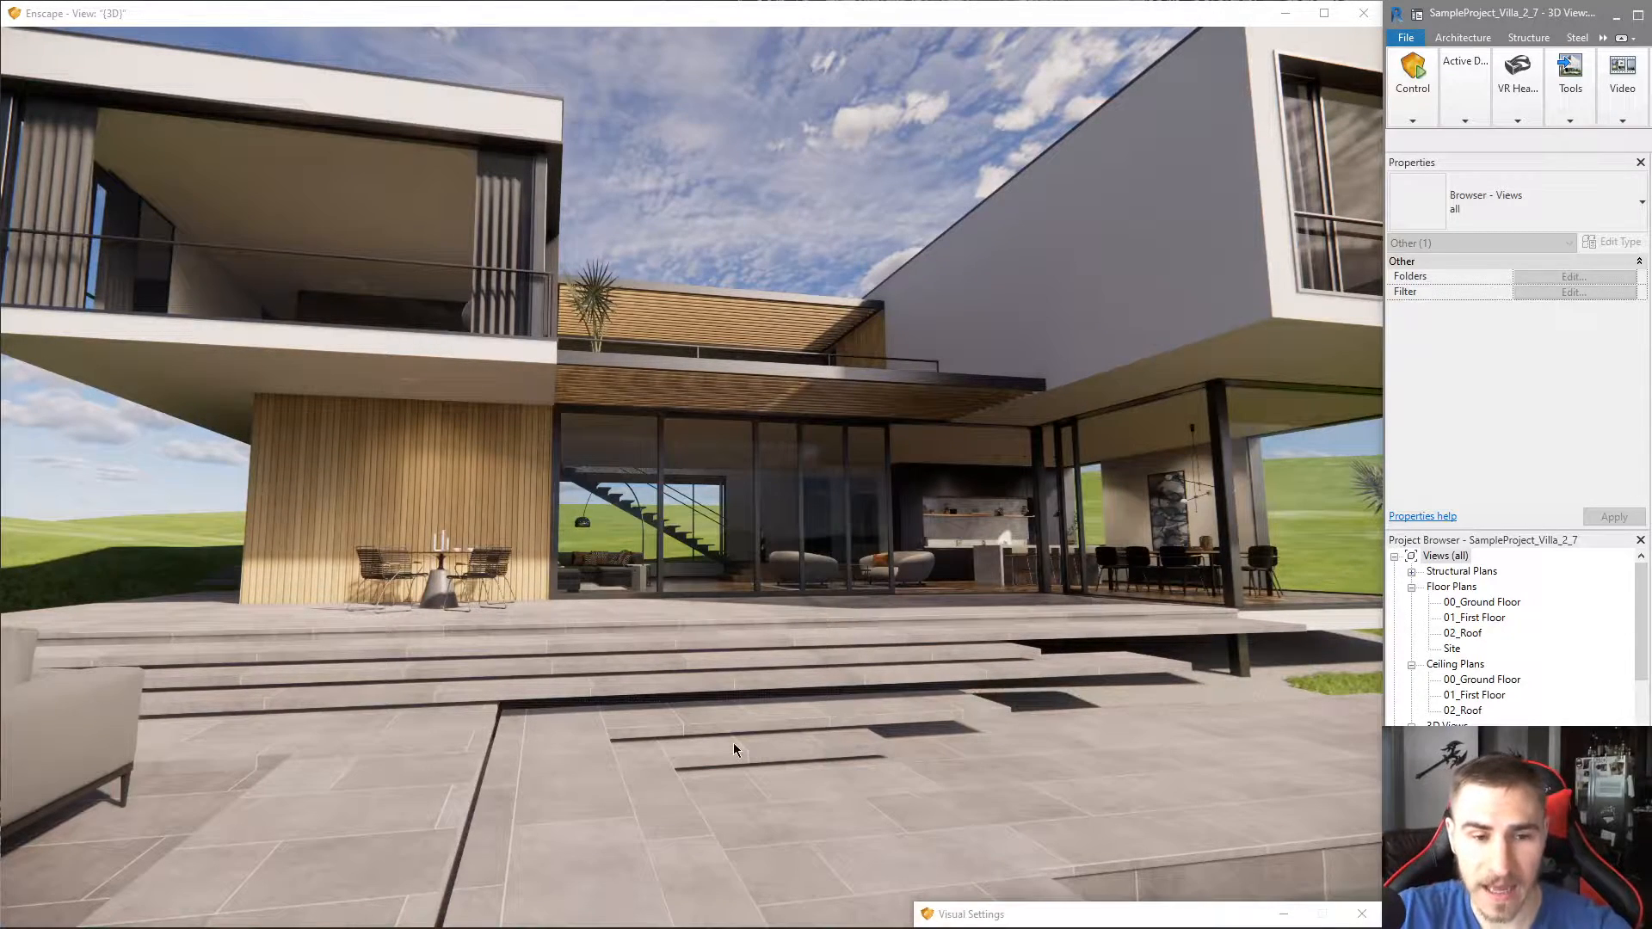
{"action": "key", "text": "w"}
{"action": "key", "text": "a"}
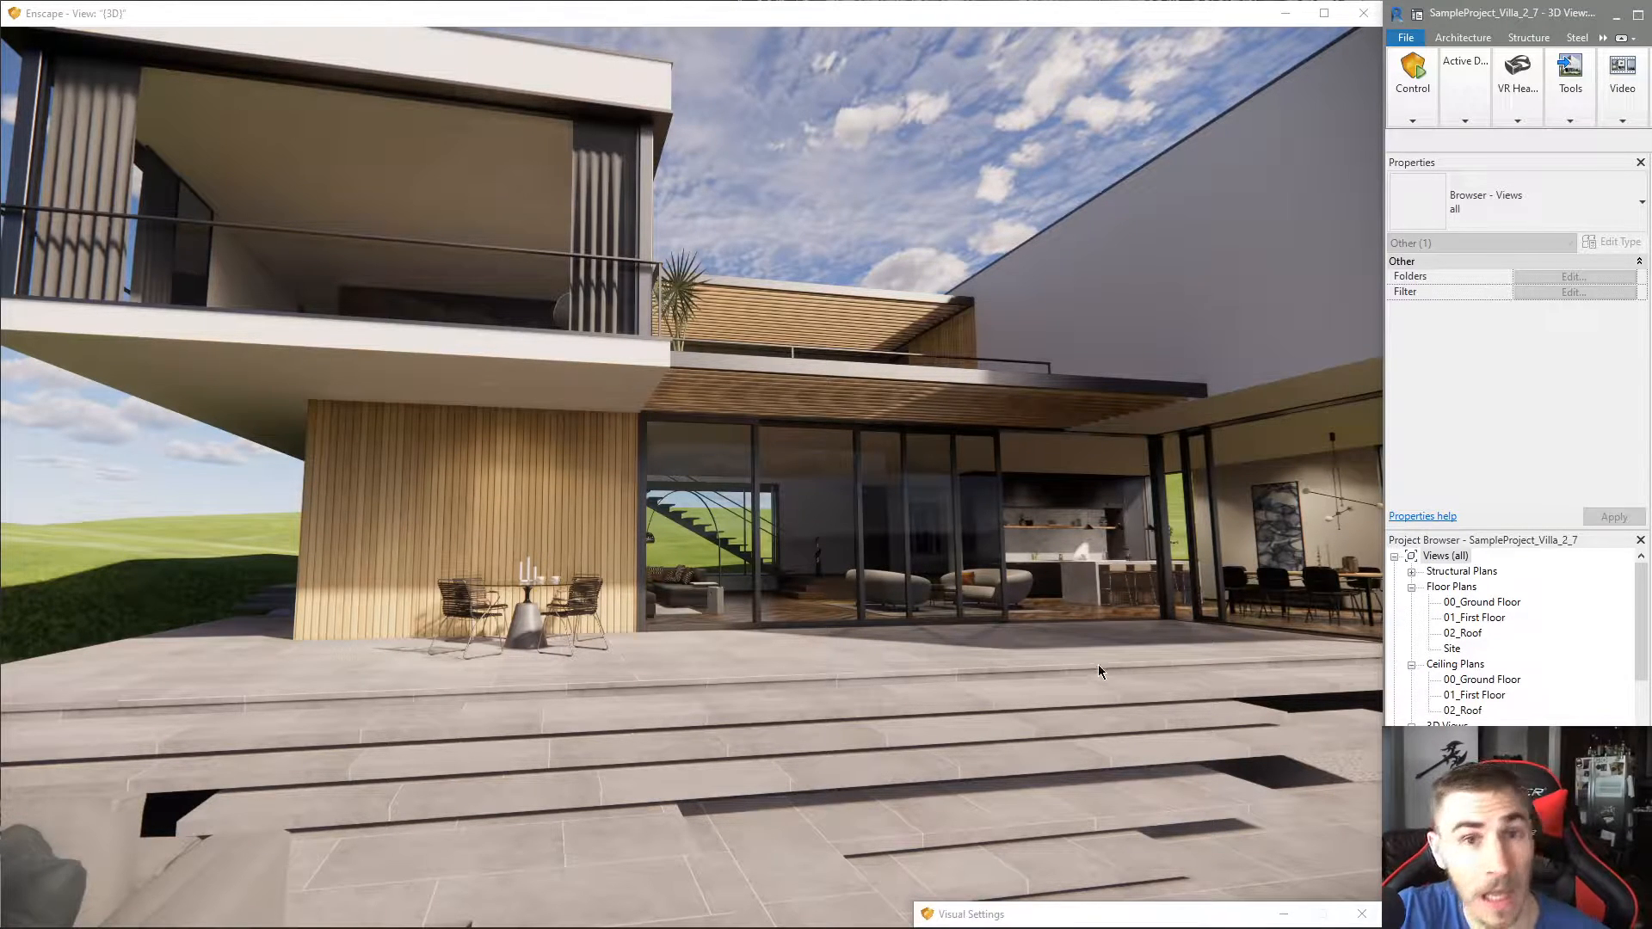
- Check the camera and rendering quality options in the visual settings, clear the view and centre the villa
{"action": "left_click_drag", "start_coordinate": [1154, 910], "coordinate": [1143, 246]}
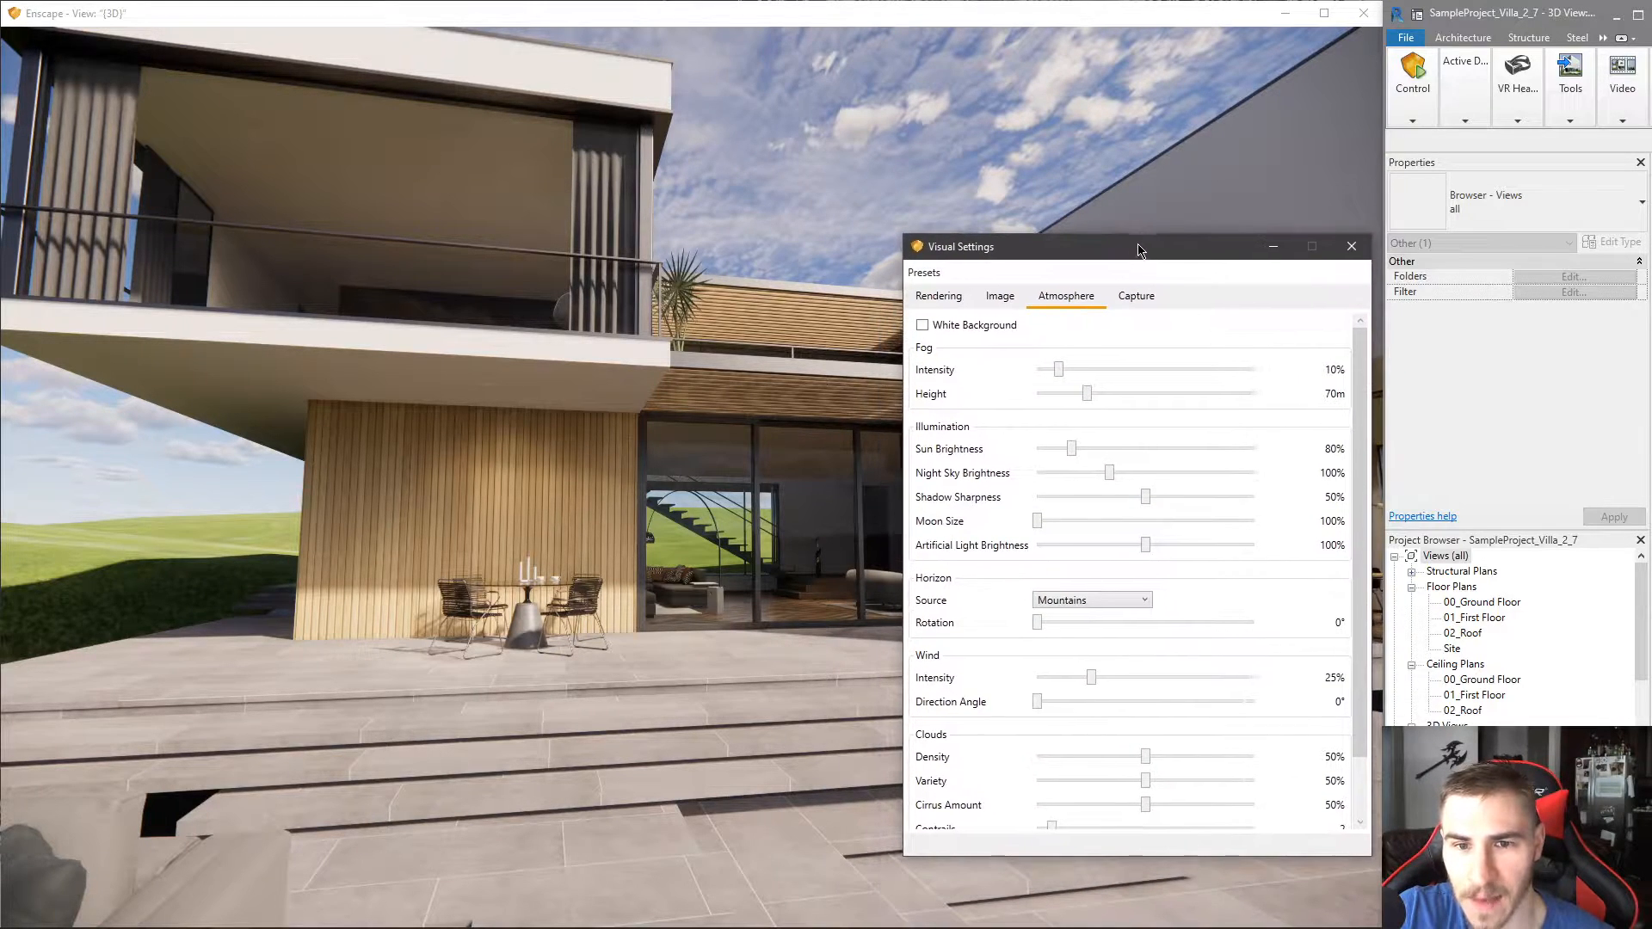
{"action": "left_click", "coordinate": [940, 296]}
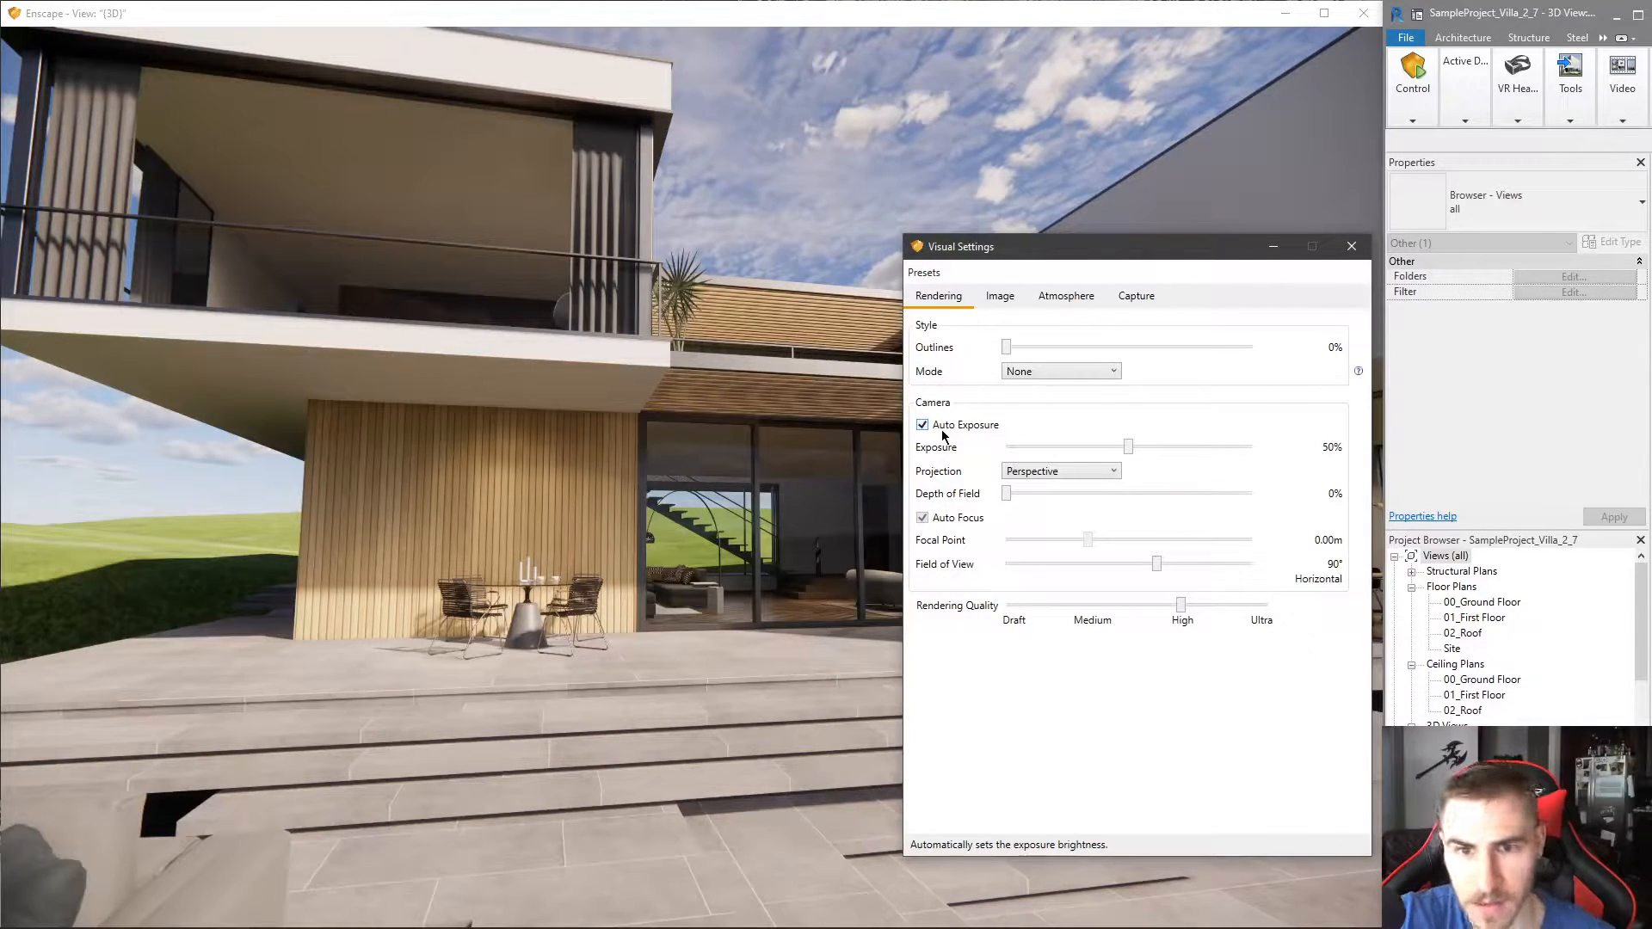
{"action": "left_click_drag", "start_coordinate": [1080, 256], "coordinate": [1092, 923]}
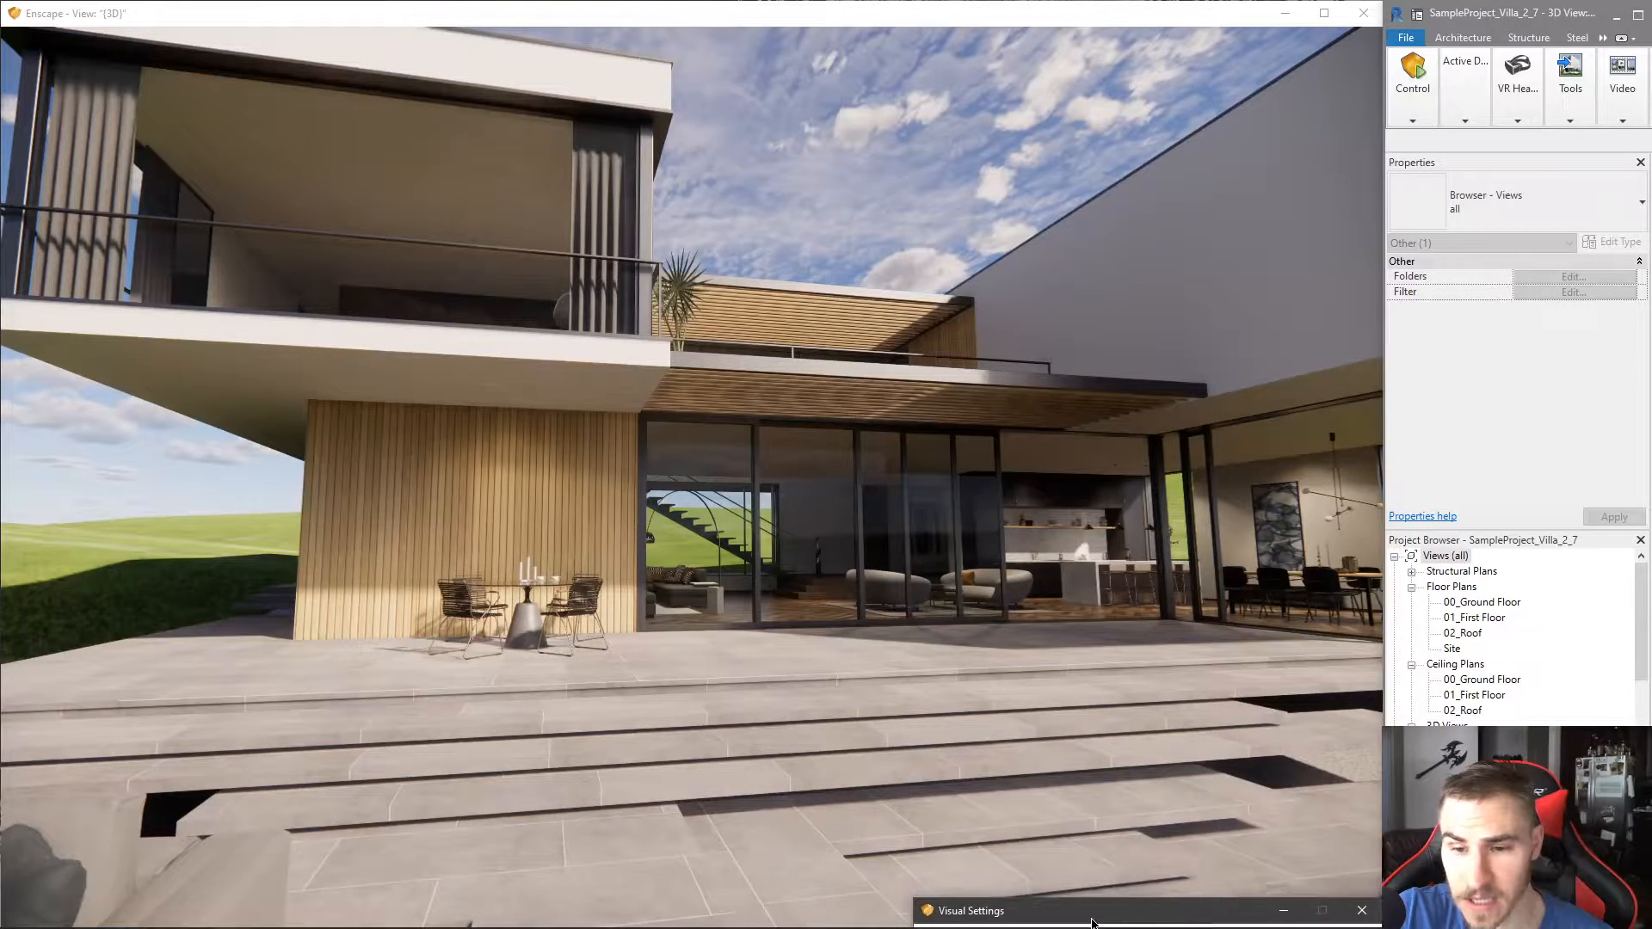
{"action": "left_click_drag", "start_coordinate": [841, 721], "coordinate": [819, 733]}
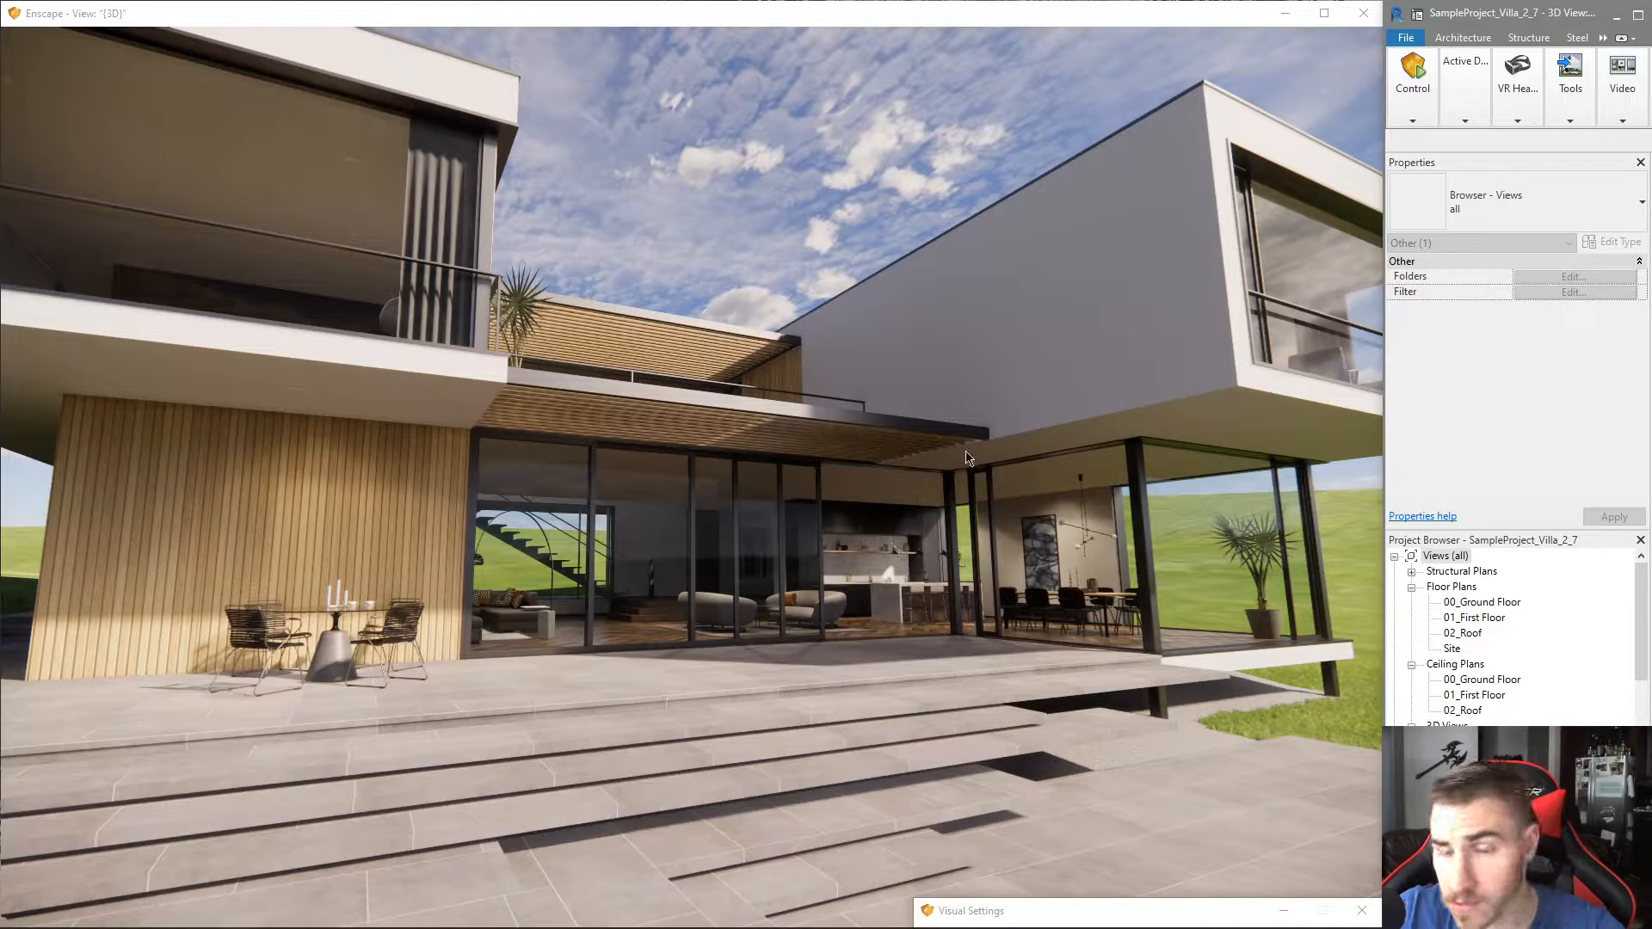
- Place the visual settings beside the scene, frame the whole villa behind the terrace sofas, and turn off Auto Exposure
{"action": "left_click_drag", "start_coordinate": [1180, 914], "coordinate": [1175, 269]}
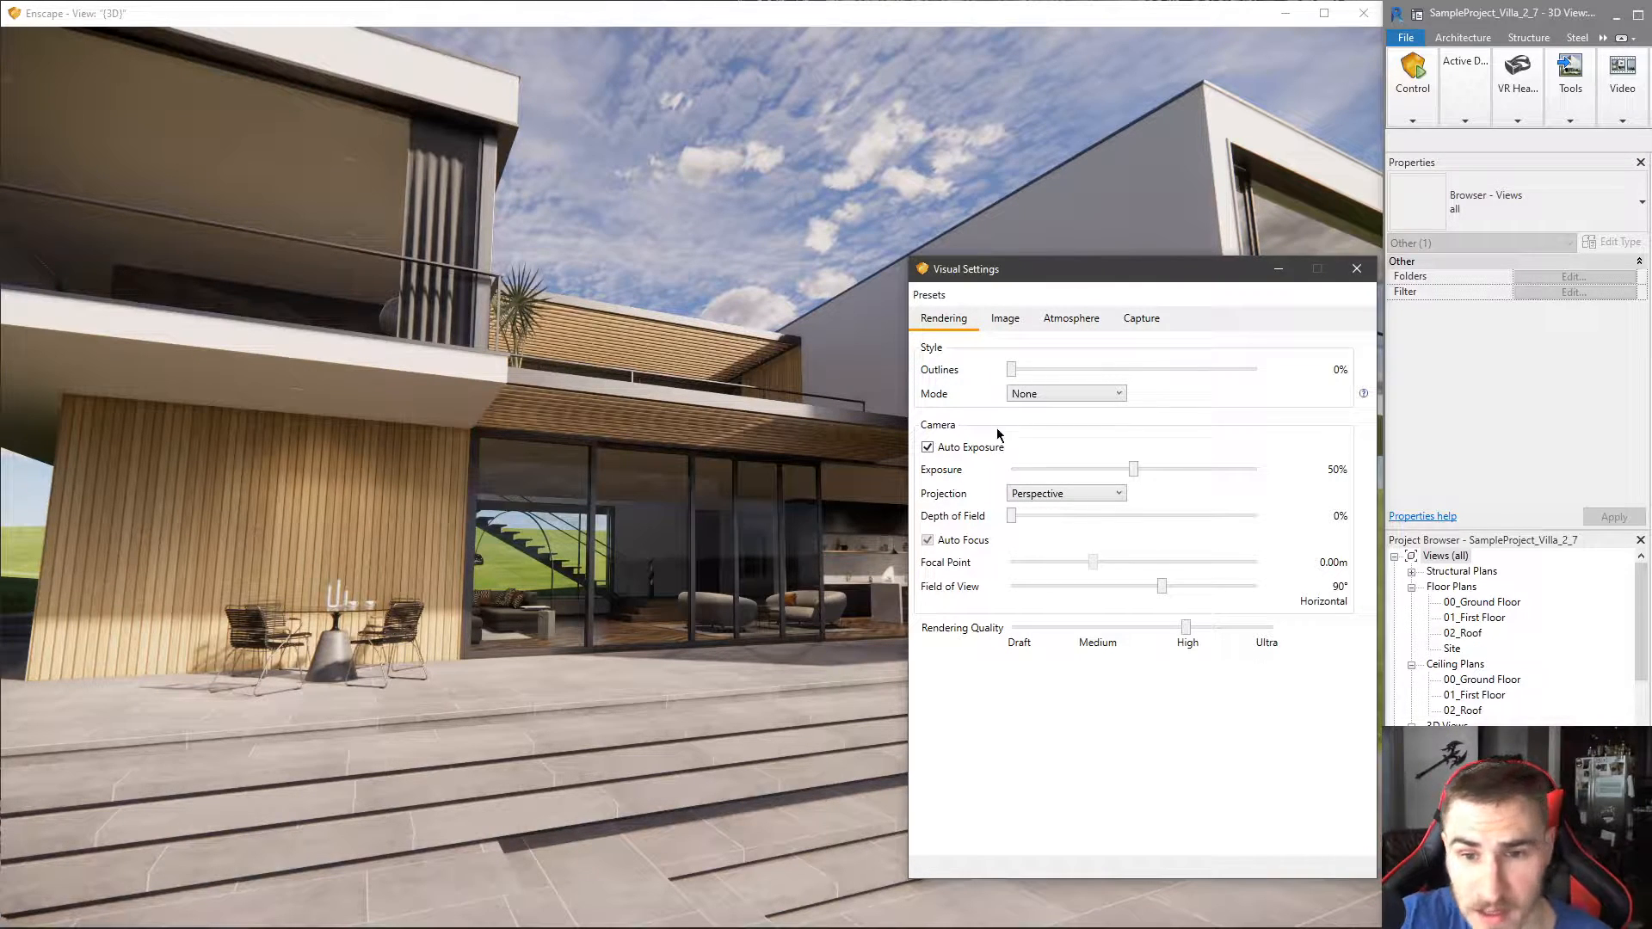
{"action": "left_click_drag", "start_coordinate": [1073, 275], "coordinate": [1036, 317]}
{"action": "left_click_drag", "start_coordinate": [616, 546], "coordinate": [606, 587]}
{"action": "left_click_drag", "start_coordinate": [1066, 320], "coordinate": [1318, 237]}
{"action": "mouse_move", "coordinate": [689, 482]}
{"action": "left_mouse_down"}
{"action": "mouse_move", "coordinate": [594, 473]}
{"action": "mouse_move", "coordinate": [686, 452]}
{"action": "left_mouse_up"}
{"action": "key", "text": "s"}
{"action": "key", "text": "w"}
{"action": "key", "text": "w"}
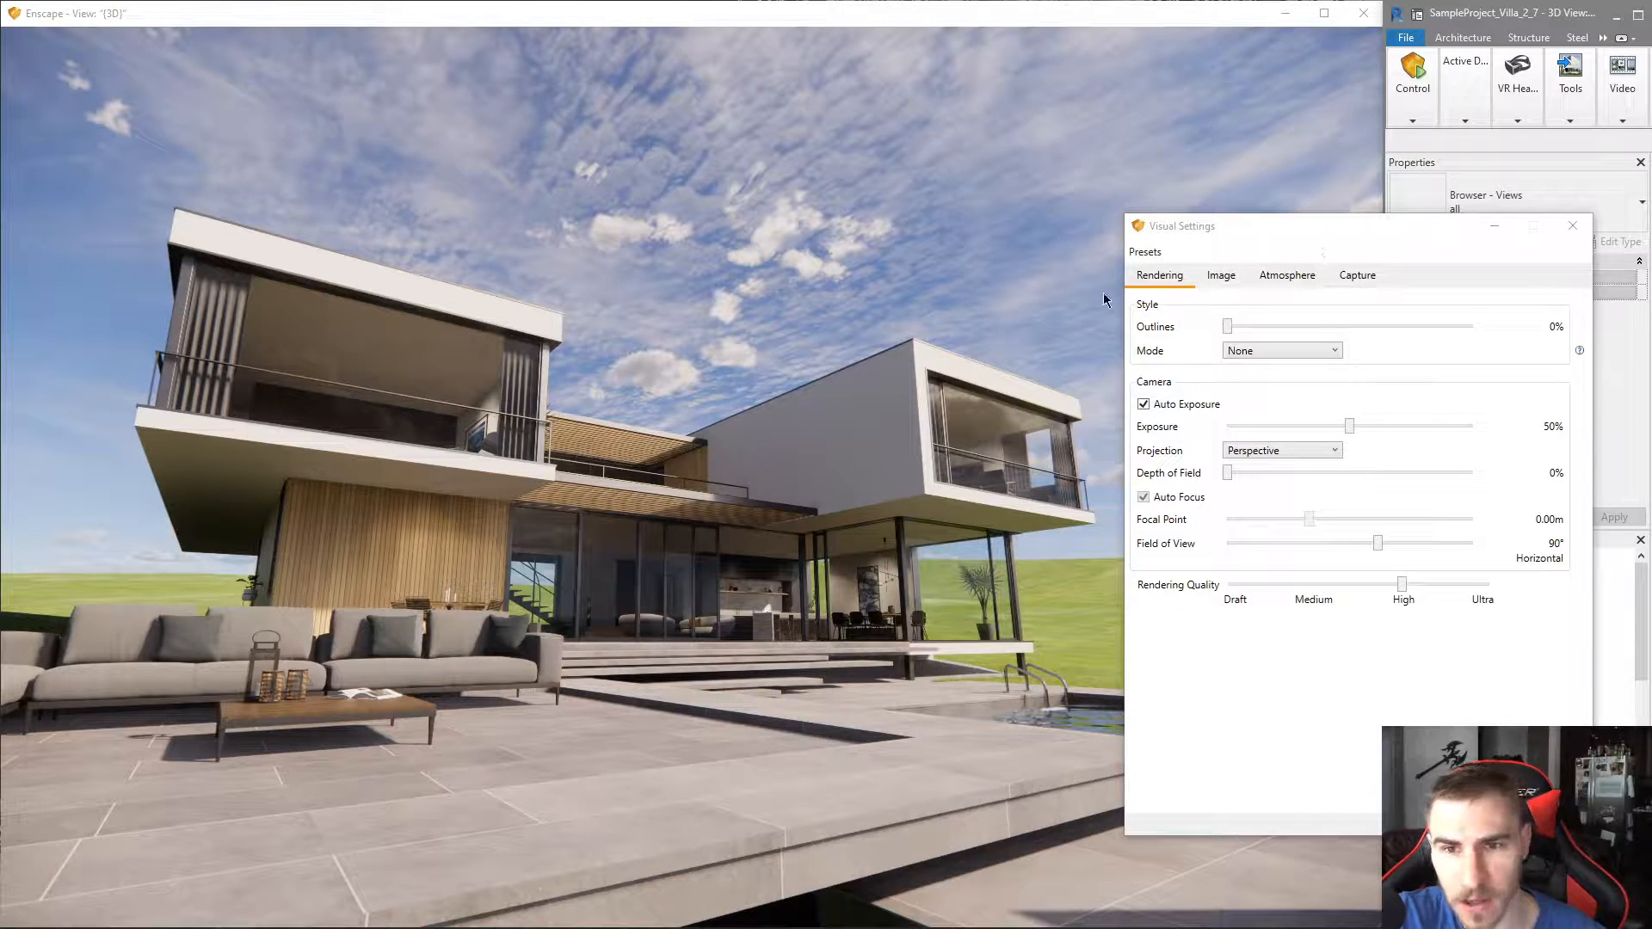
{"action": "left_click", "coordinate": [1201, 411]}
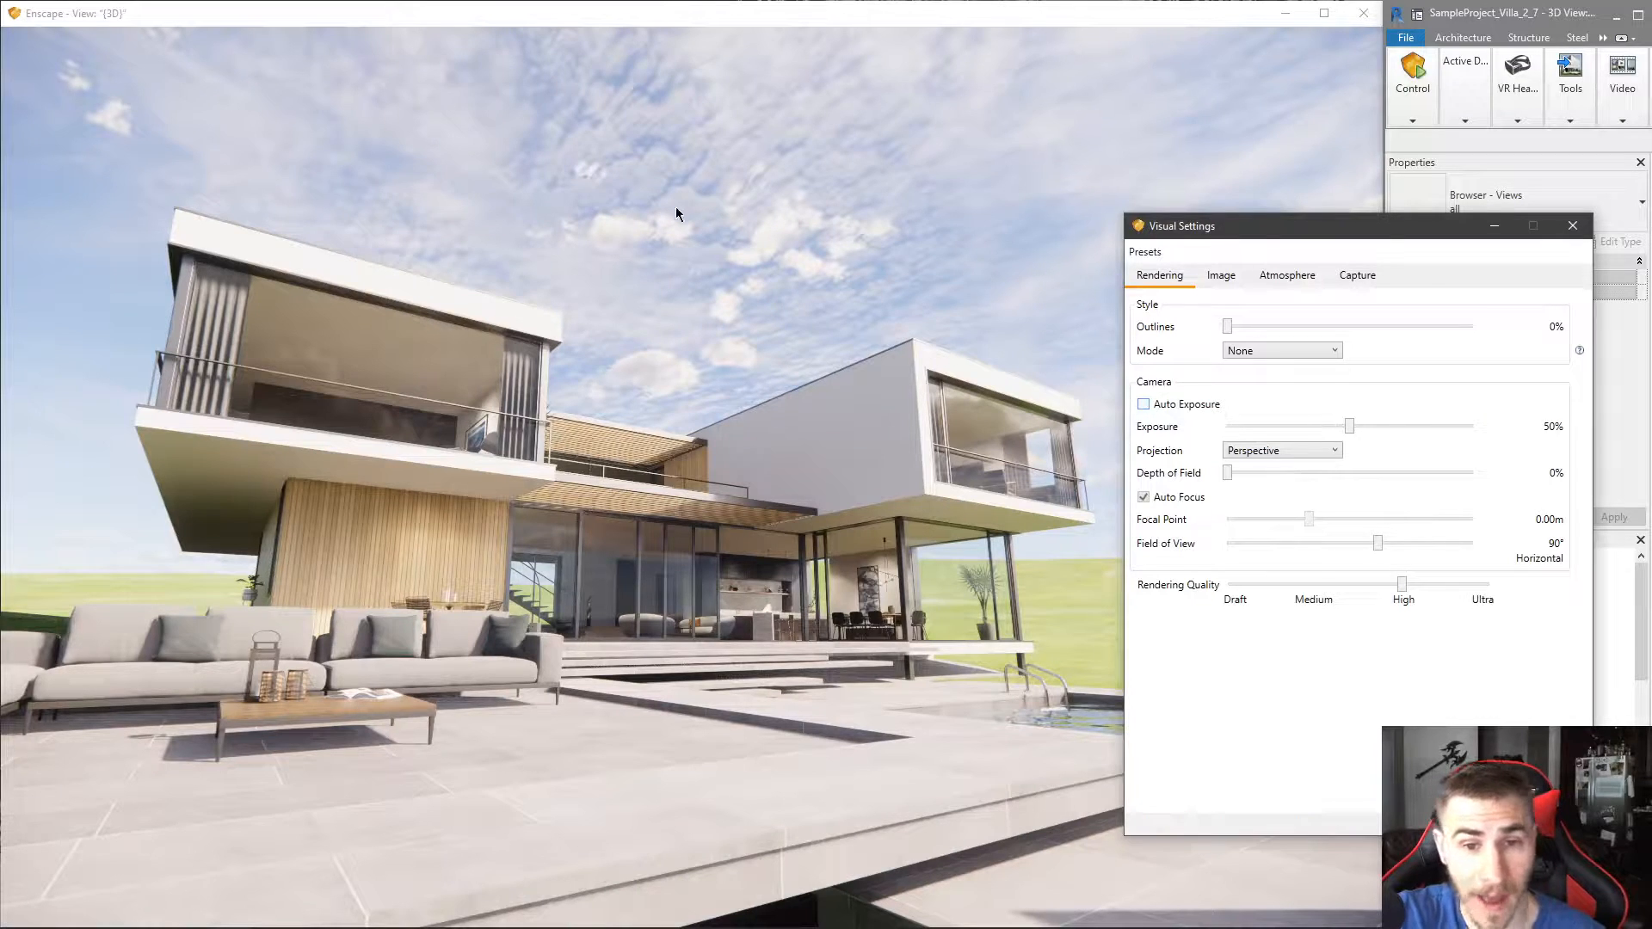
- Examine the scene's brightness with fixed exposure from several directions and review the image, atmosphere and rendering settings
{"action": "left_click_drag", "start_coordinate": [676, 415], "coordinate": [918, 405]}
{"action": "left_click", "coordinate": [1221, 275]}
{"action": "left_click", "coordinate": [1295, 283]}
{"action": "left_click_drag", "start_coordinate": [1033, 361], "coordinate": [989, 325]}
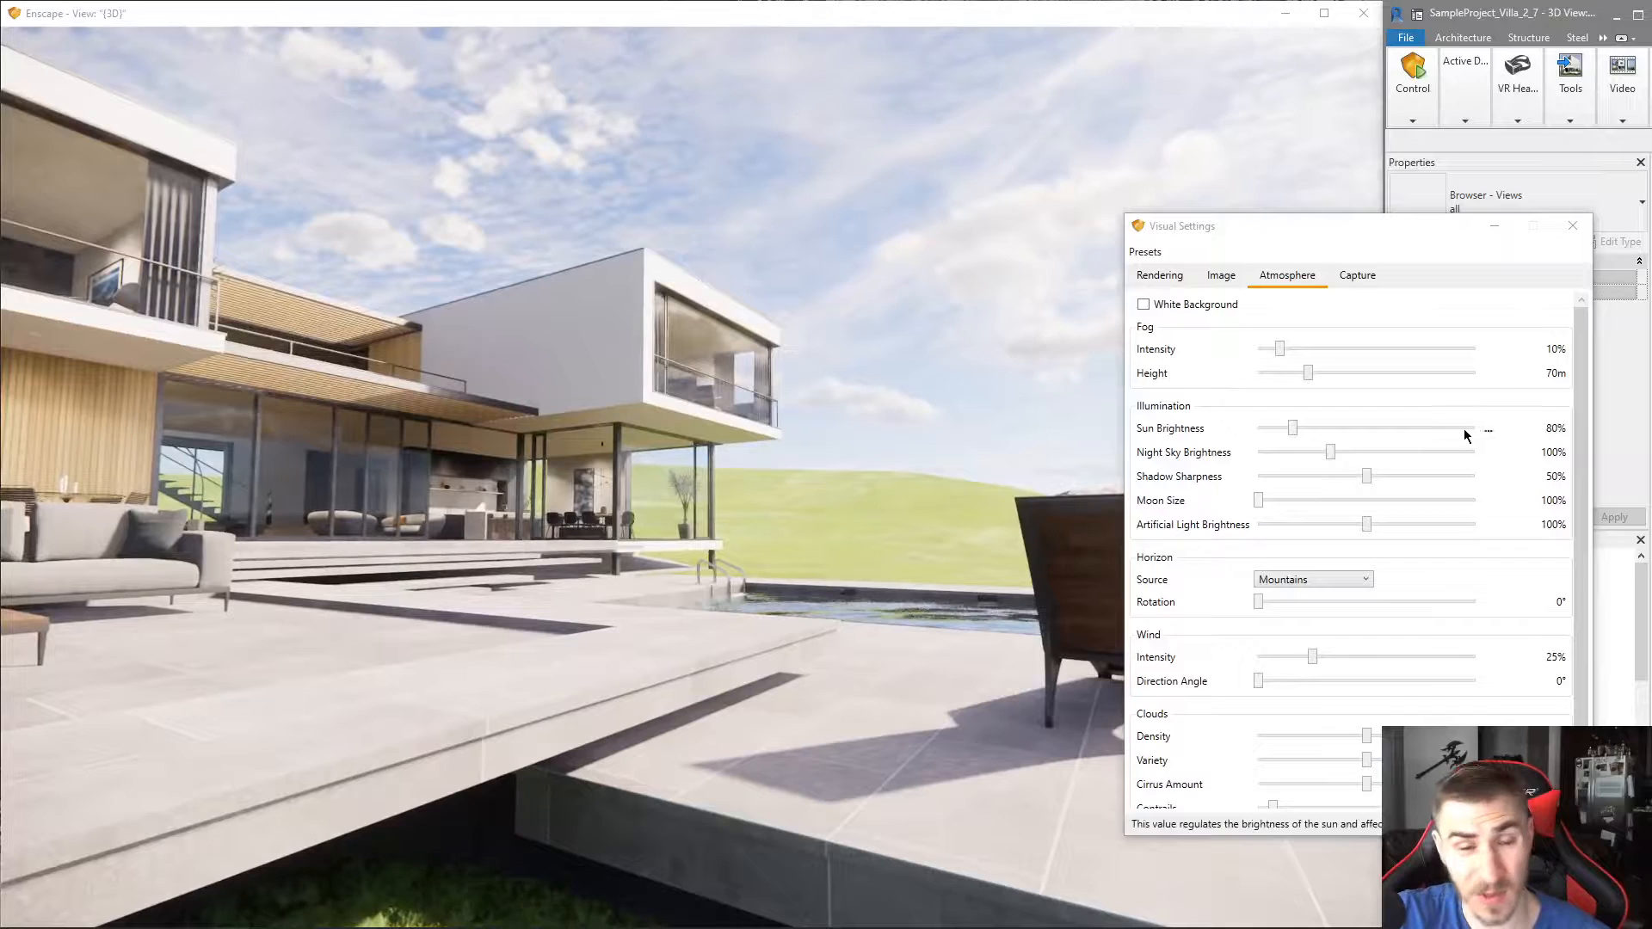
{"action": "left_click_drag", "start_coordinate": [672, 451], "coordinate": [179, 474]}
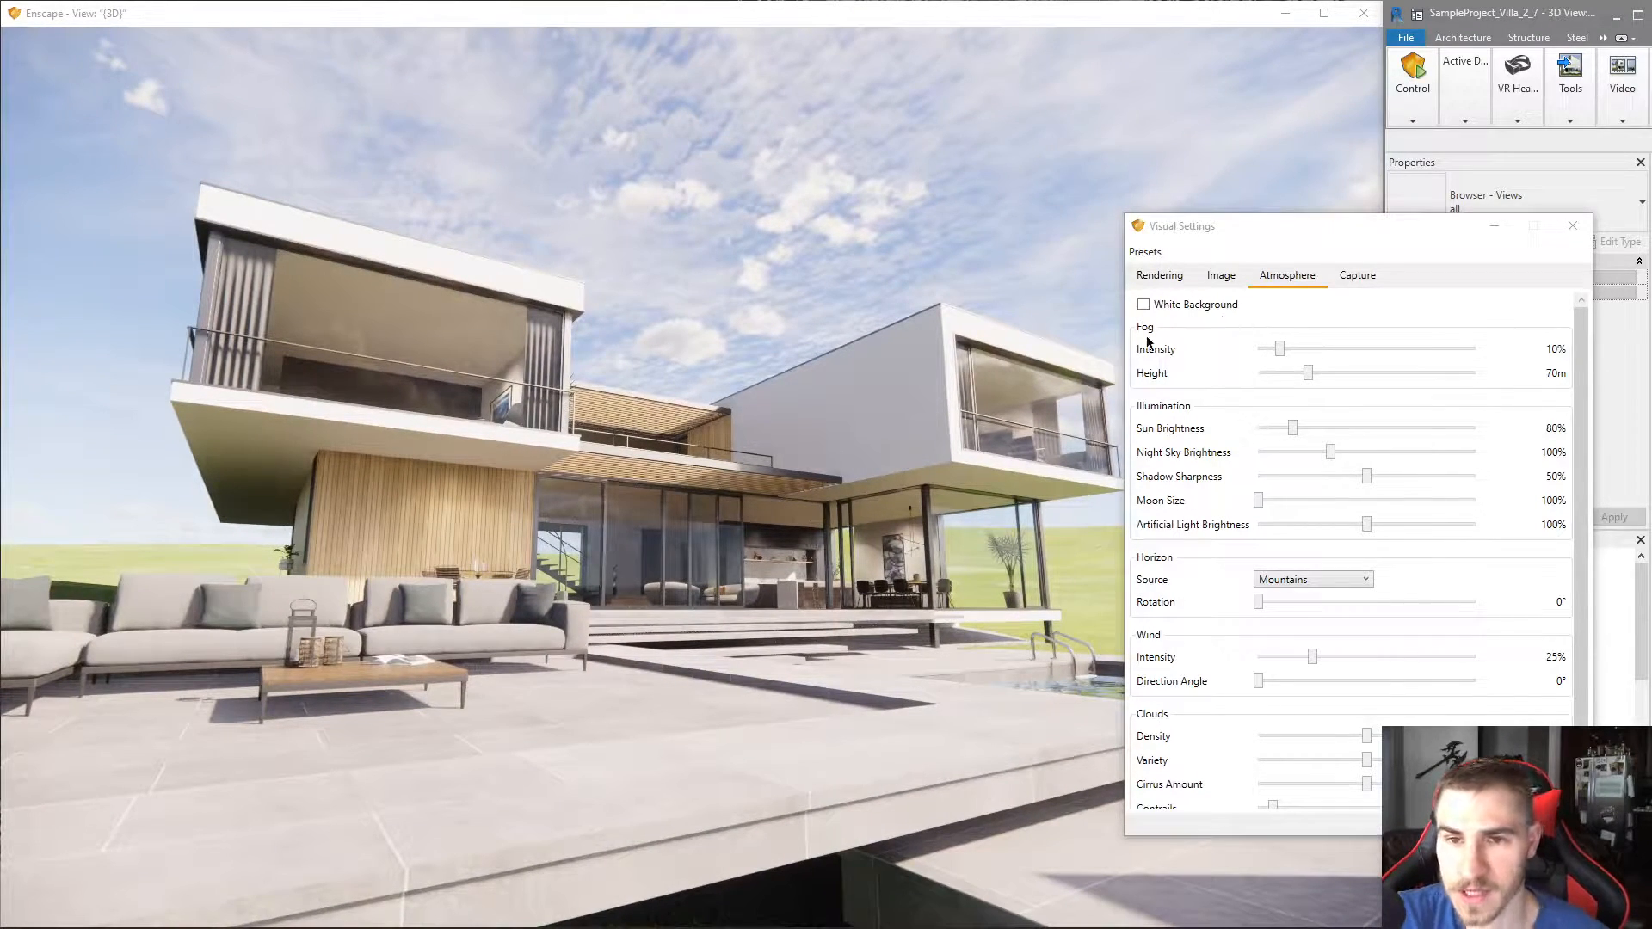
{"action": "left_click_drag", "start_coordinate": [1219, 226], "coordinate": [1202, 228]}
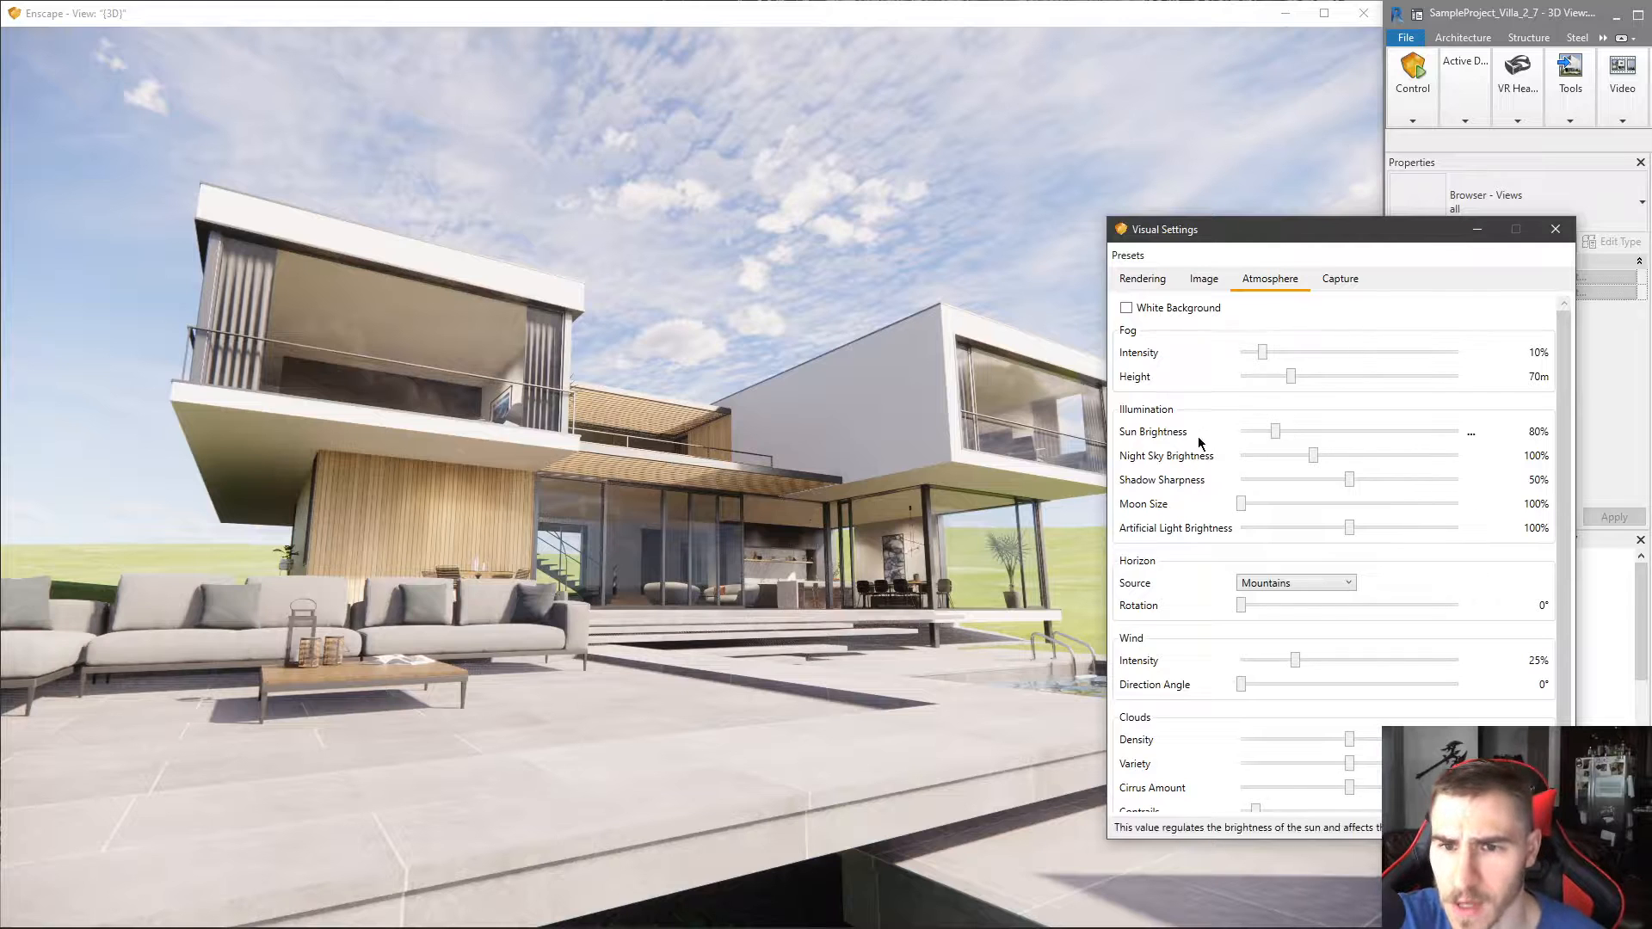
{"action": "left_click", "coordinate": [1142, 278]}
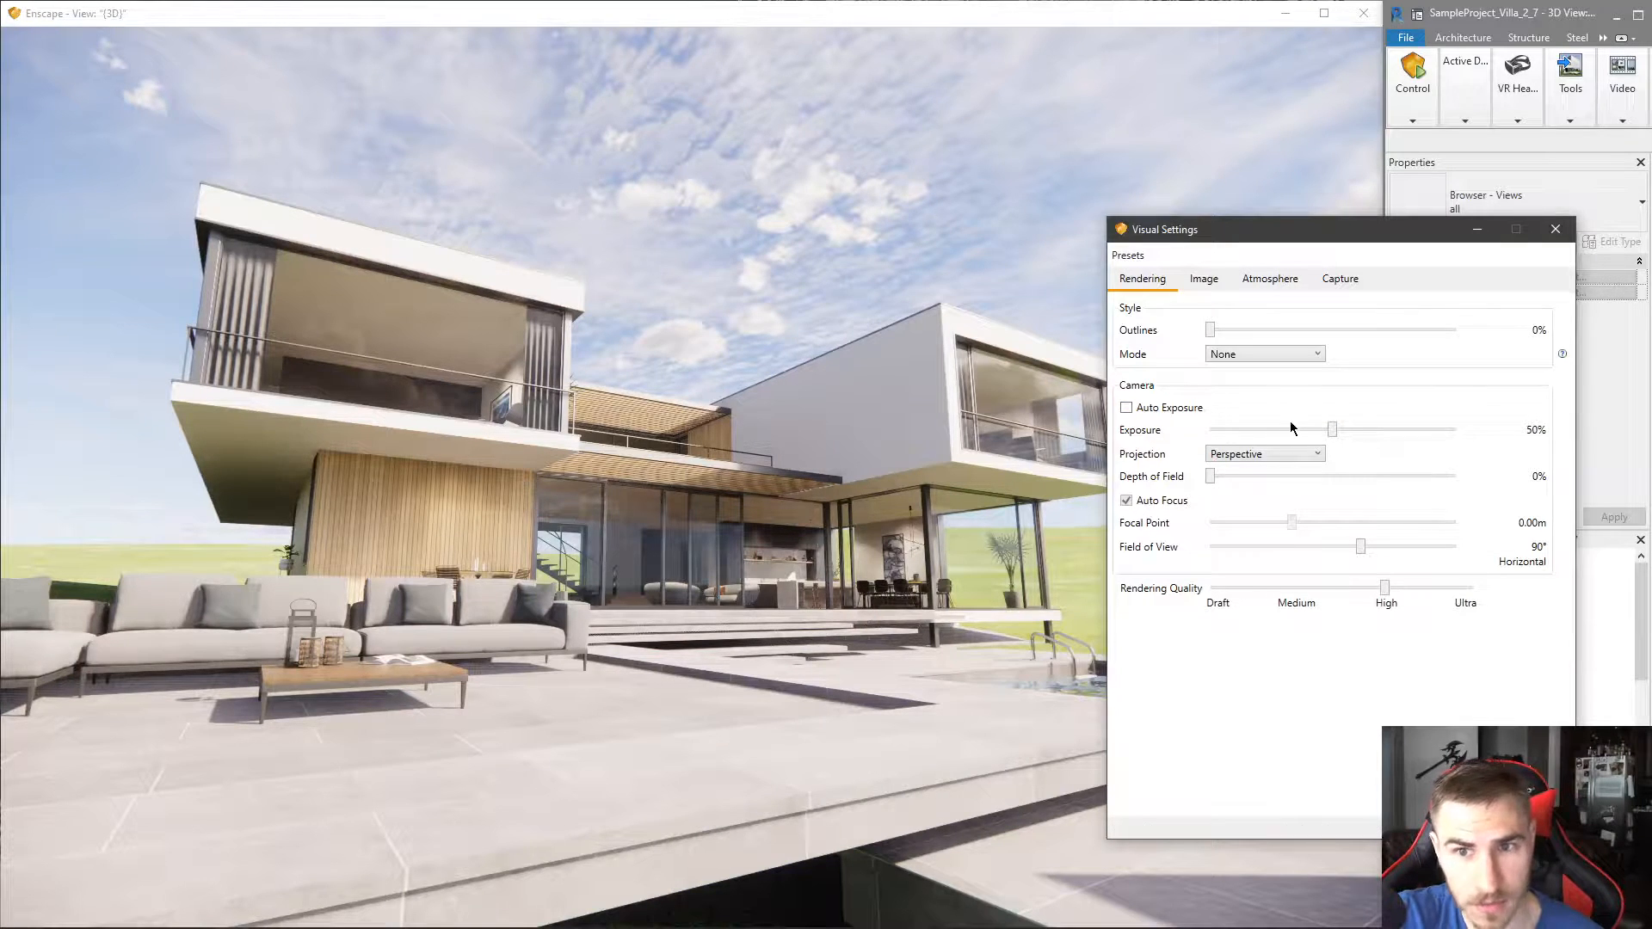
{"action": "left_click", "coordinate": [1271, 278]}
{"action": "left_click", "coordinate": [1225, 279]}
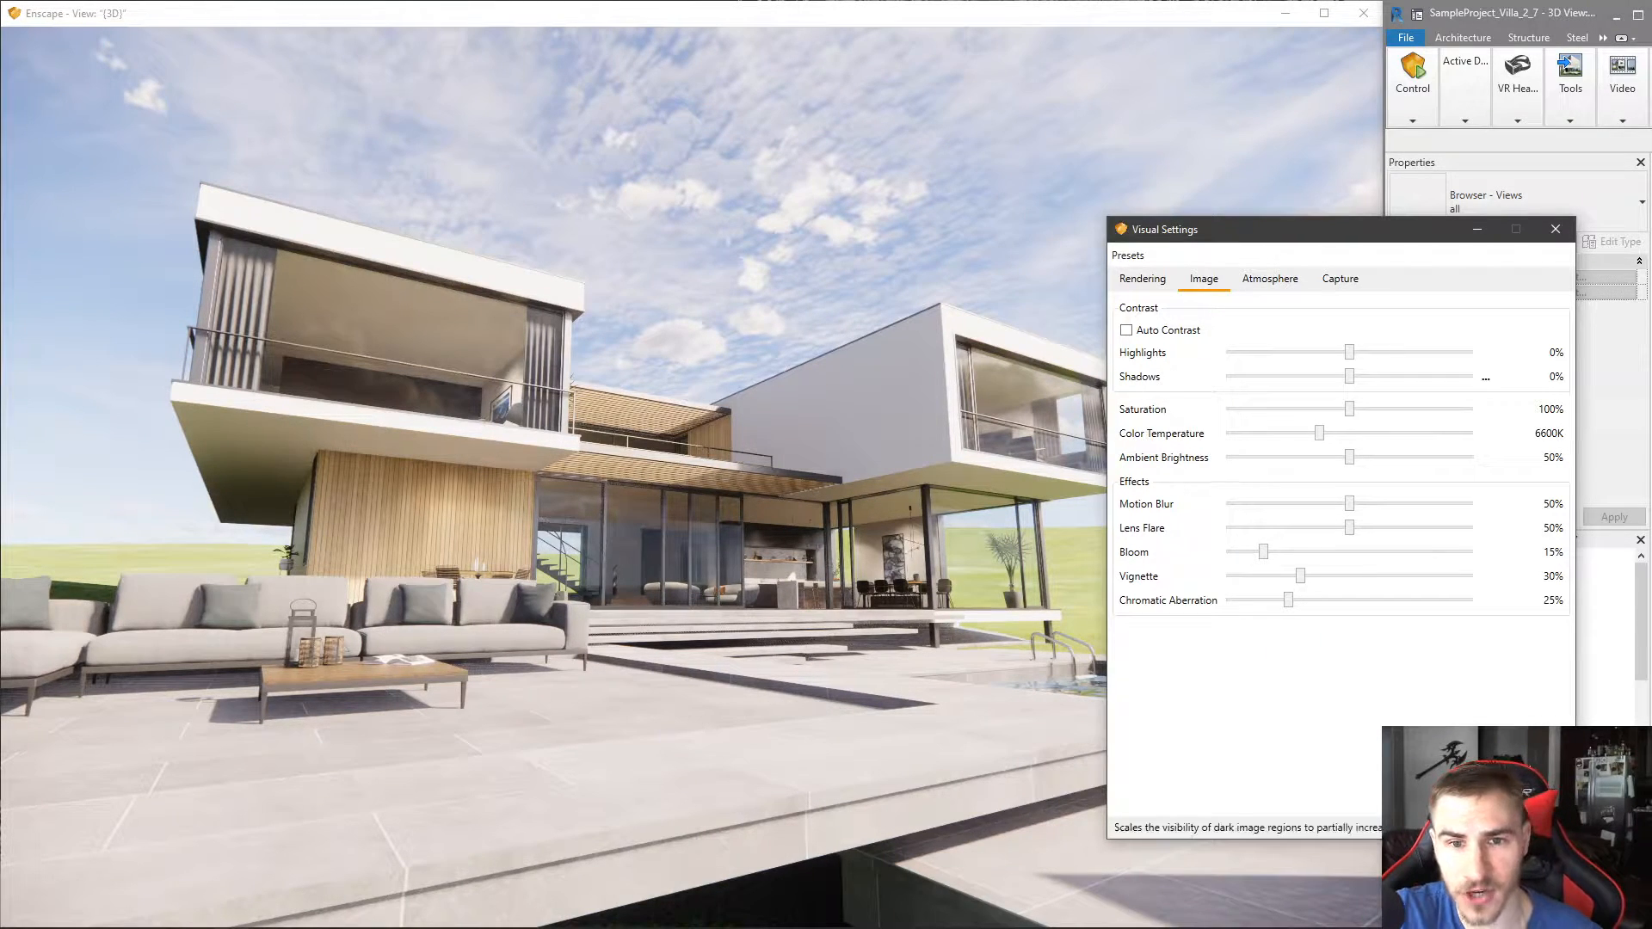
{"action": "left_click", "coordinate": [765, 546]}
{"action": "mouse_move", "coordinate": [603, 477]}
{"action": "left_mouse_down"}
{"action": "mouse_move", "coordinate": [748, 478]}
{"action": "mouse_move", "coordinate": [595, 470]}
{"action": "left_mouse_up"}
{"action": "left_click_drag", "start_coordinate": [648, 337], "coordinate": [644, 354]}
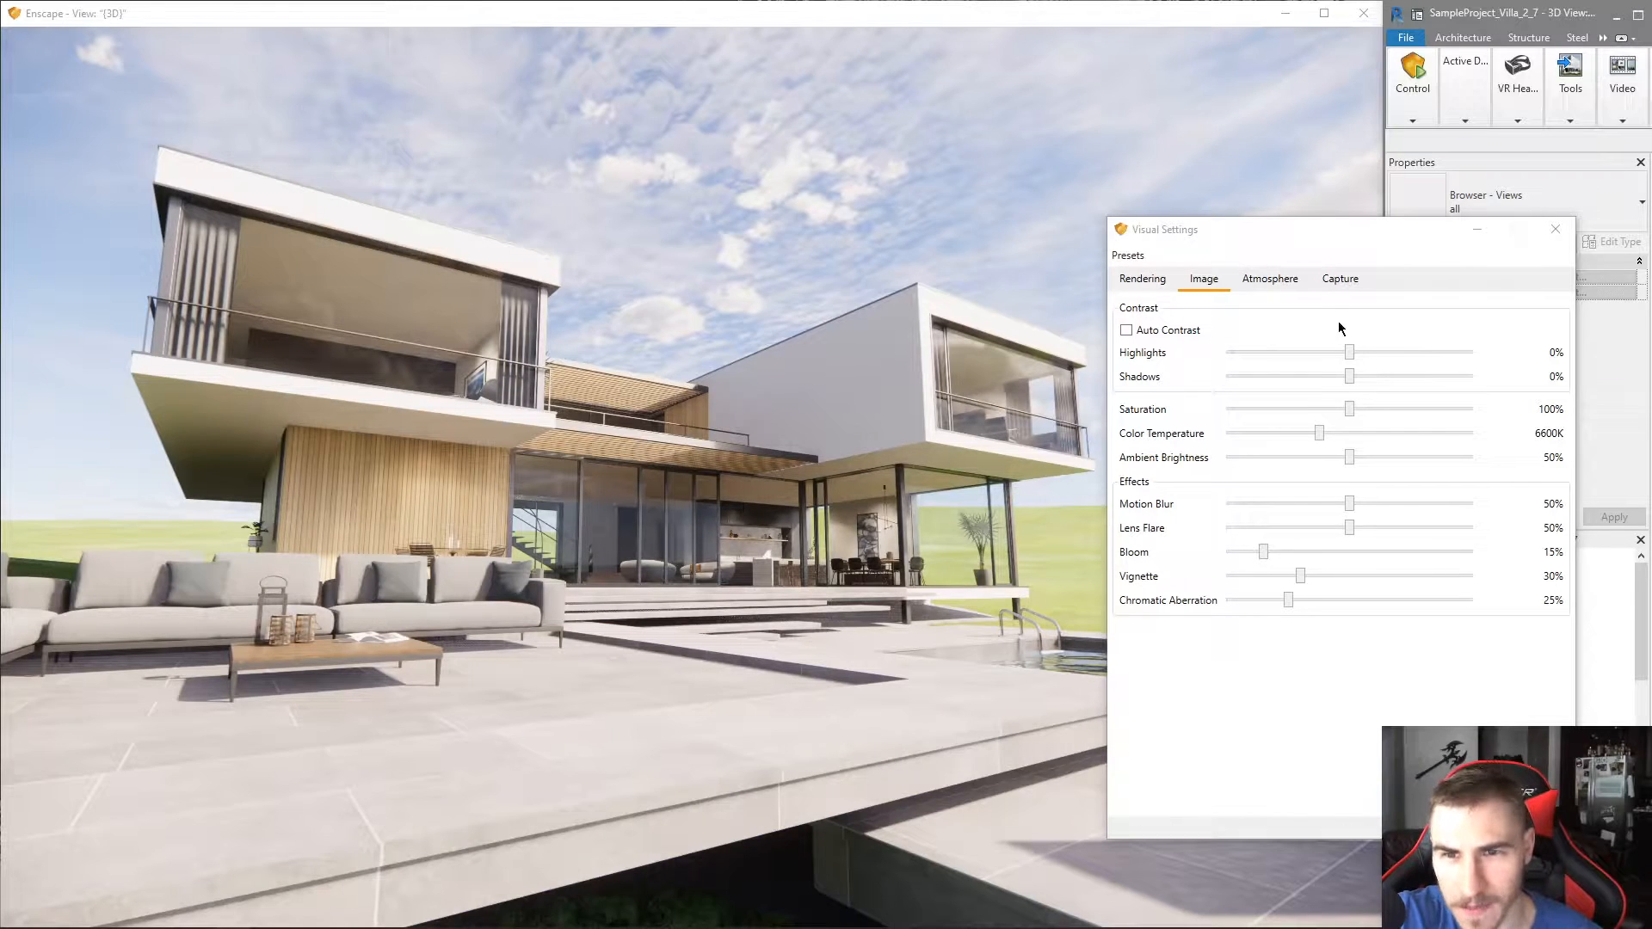
- Reduce the amount of high-altitude cirrus clouds in the sky to 15%
{"action": "left_click_drag", "start_coordinate": [1248, 230], "coordinate": [1275, 231]}
{"action": "left_click", "coordinate": [1165, 285]}
{"action": "left_click", "coordinate": [1295, 270]}
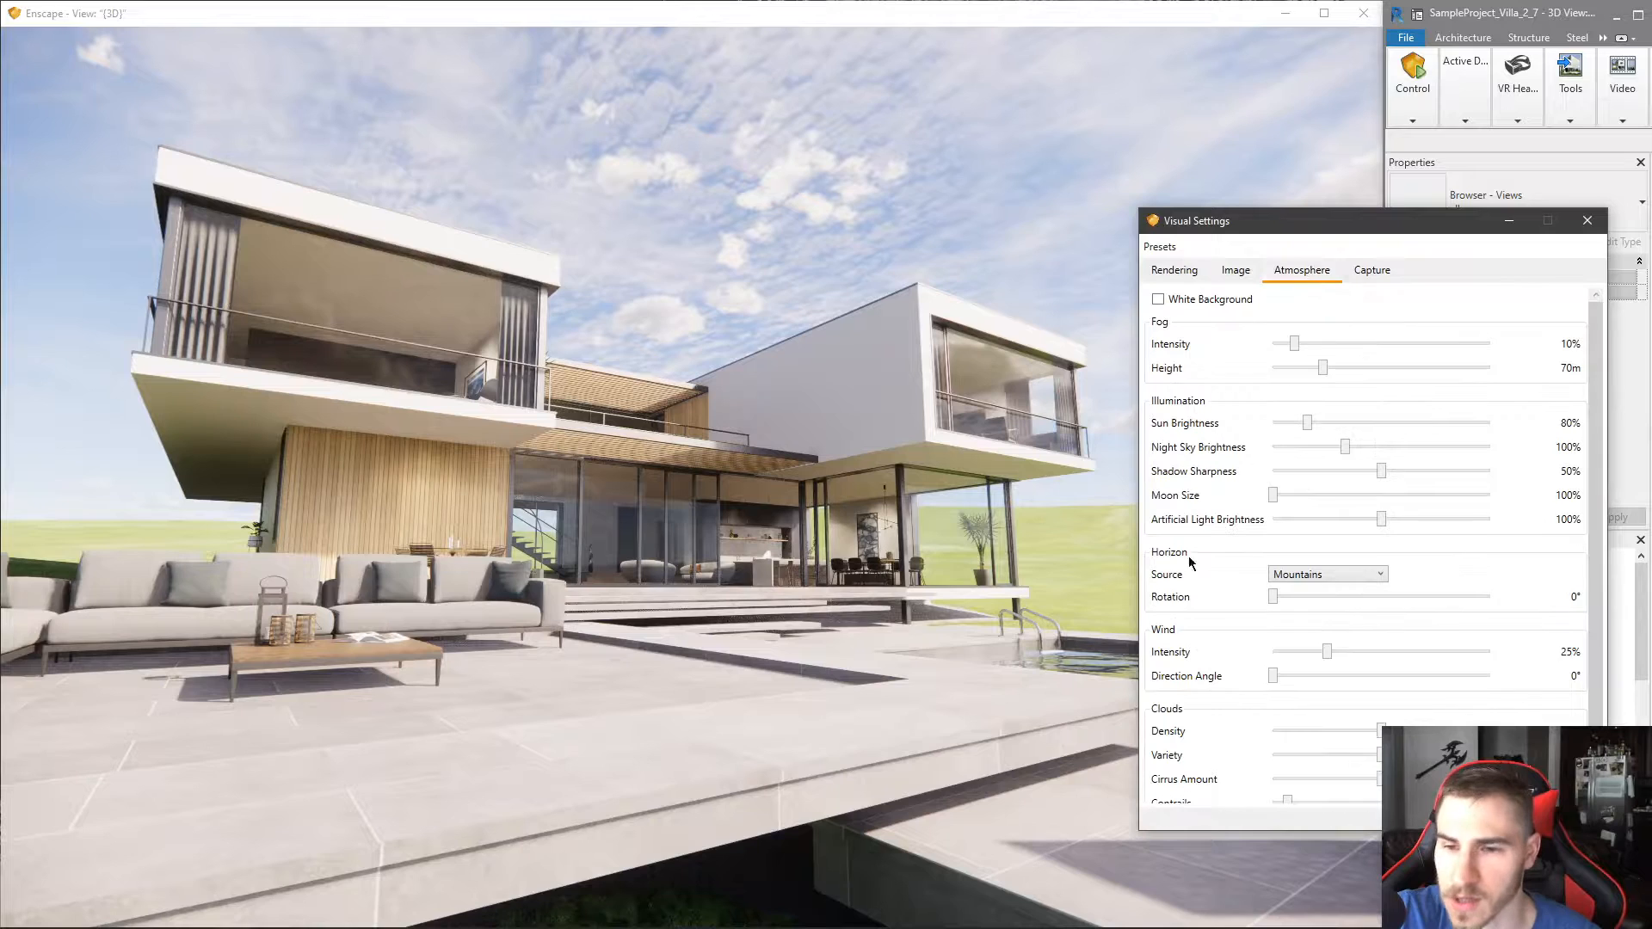
{"action": "scroll", "coordinate": [1222, 585], "scroll_direction": "down", "scroll_amount": 2}
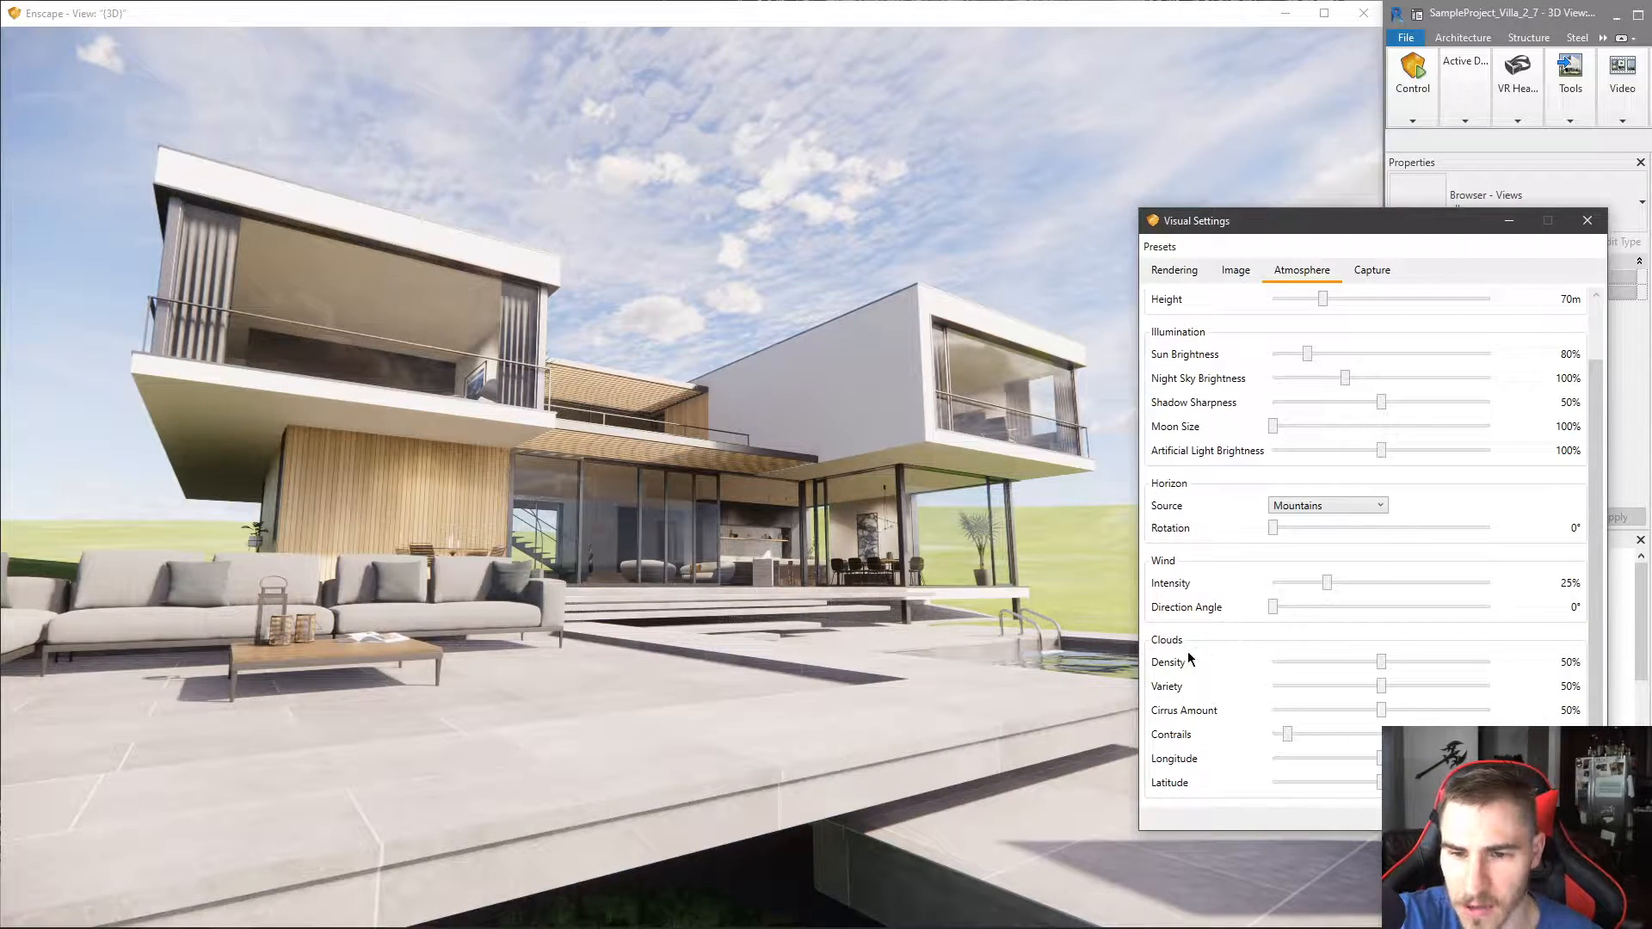
{"action": "left_click_drag", "start_coordinate": [947, 551], "coordinate": [1149, 332]}
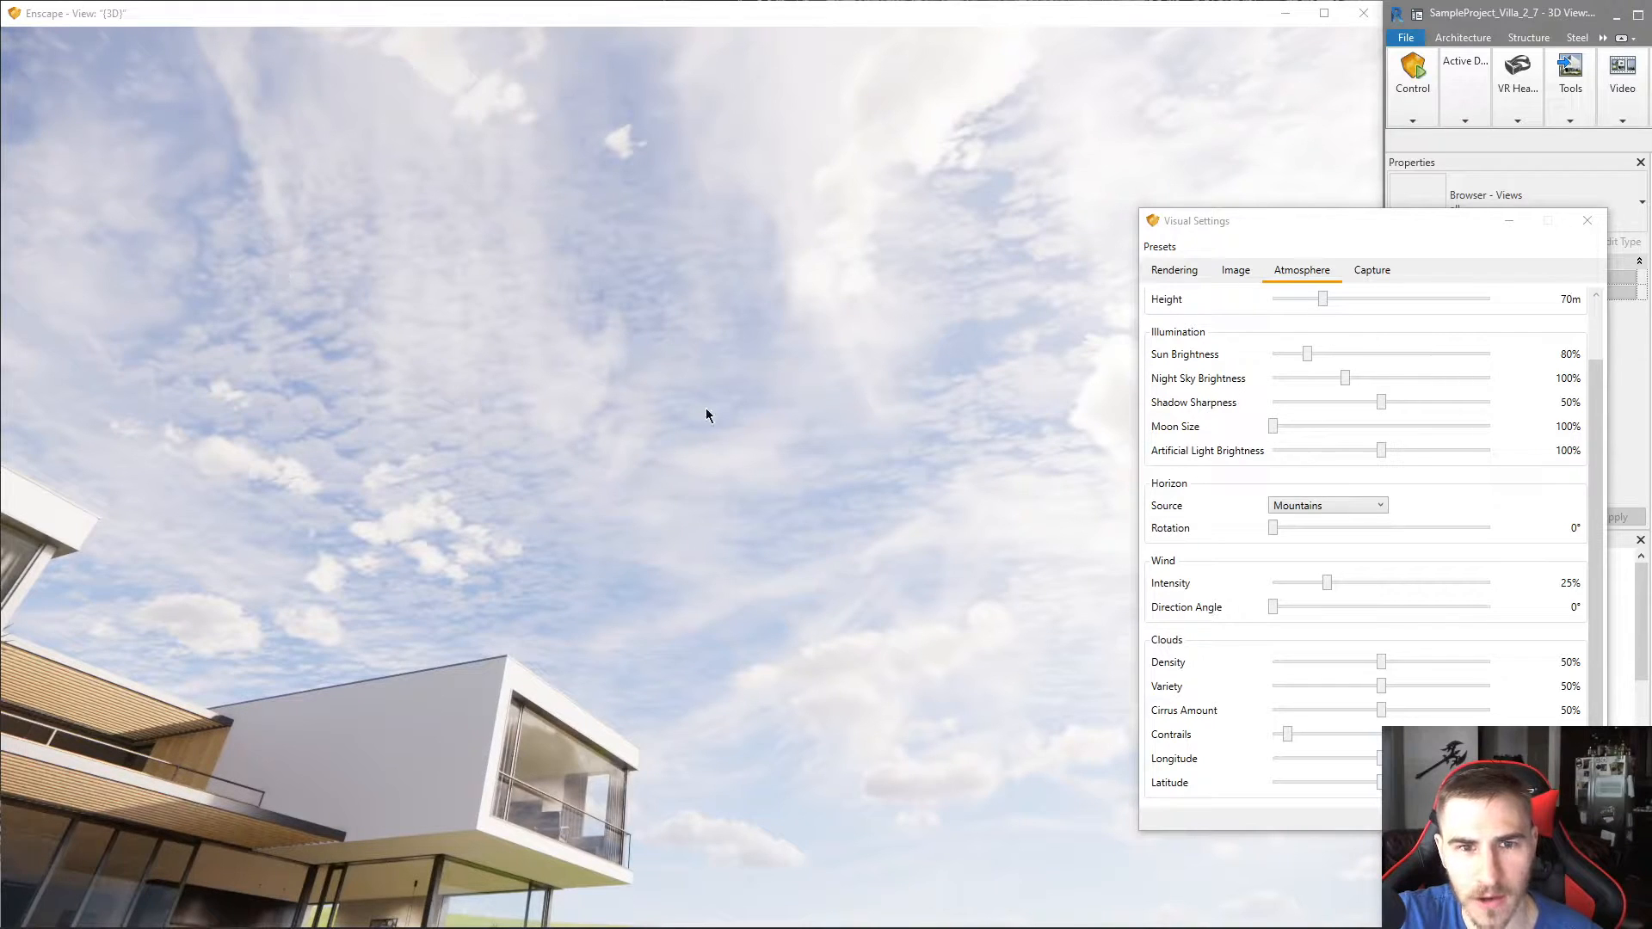
{"action": "left_click_drag", "start_coordinate": [807, 439], "coordinate": [747, 481]}
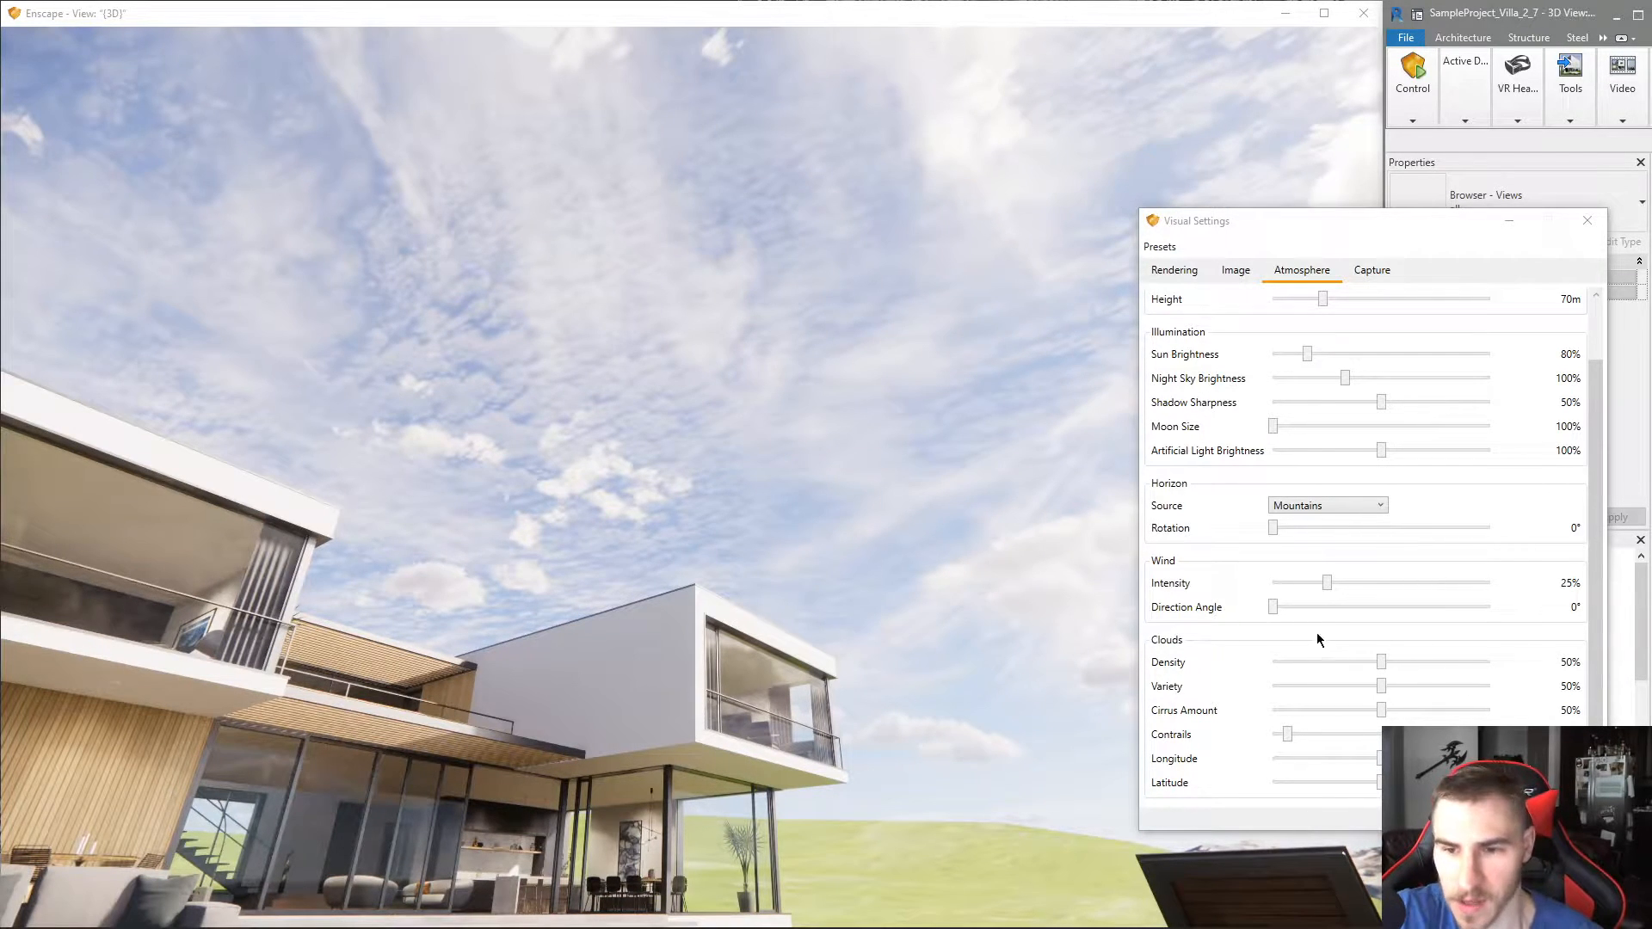
{"action": "left_click", "coordinate": [1381, 714]}
{"action": "key", "text": "Left"}
{"action": "key", "text": "Left"}
{"action": "key", "text": "Left"}
{"action": "key", "text": "Left"}
{"action": "key", "text": "Left"}
{"action": "key", "text": "Left"}
{"action": "key", "text": "Left"}
{"action": "key", "text": "Left"}
{"action": "key", "text": "Left"}
{"action": "key", "text": "Left"}
{"action": "key", "text": "Left"}
{"action": "key", "text": "Left"}
{"action": "key", "text": "Left"}
{"action": "key", "text": "Left"}
{"action": "key", "text": "Left"}
{"action": "key", "text": "Left"}
{"action": "key", "text": "Left"}
{"action": "key", "text": "Left"}
{"action": "key", "text": "Left"}
{"action": "key", "text": "Left"}
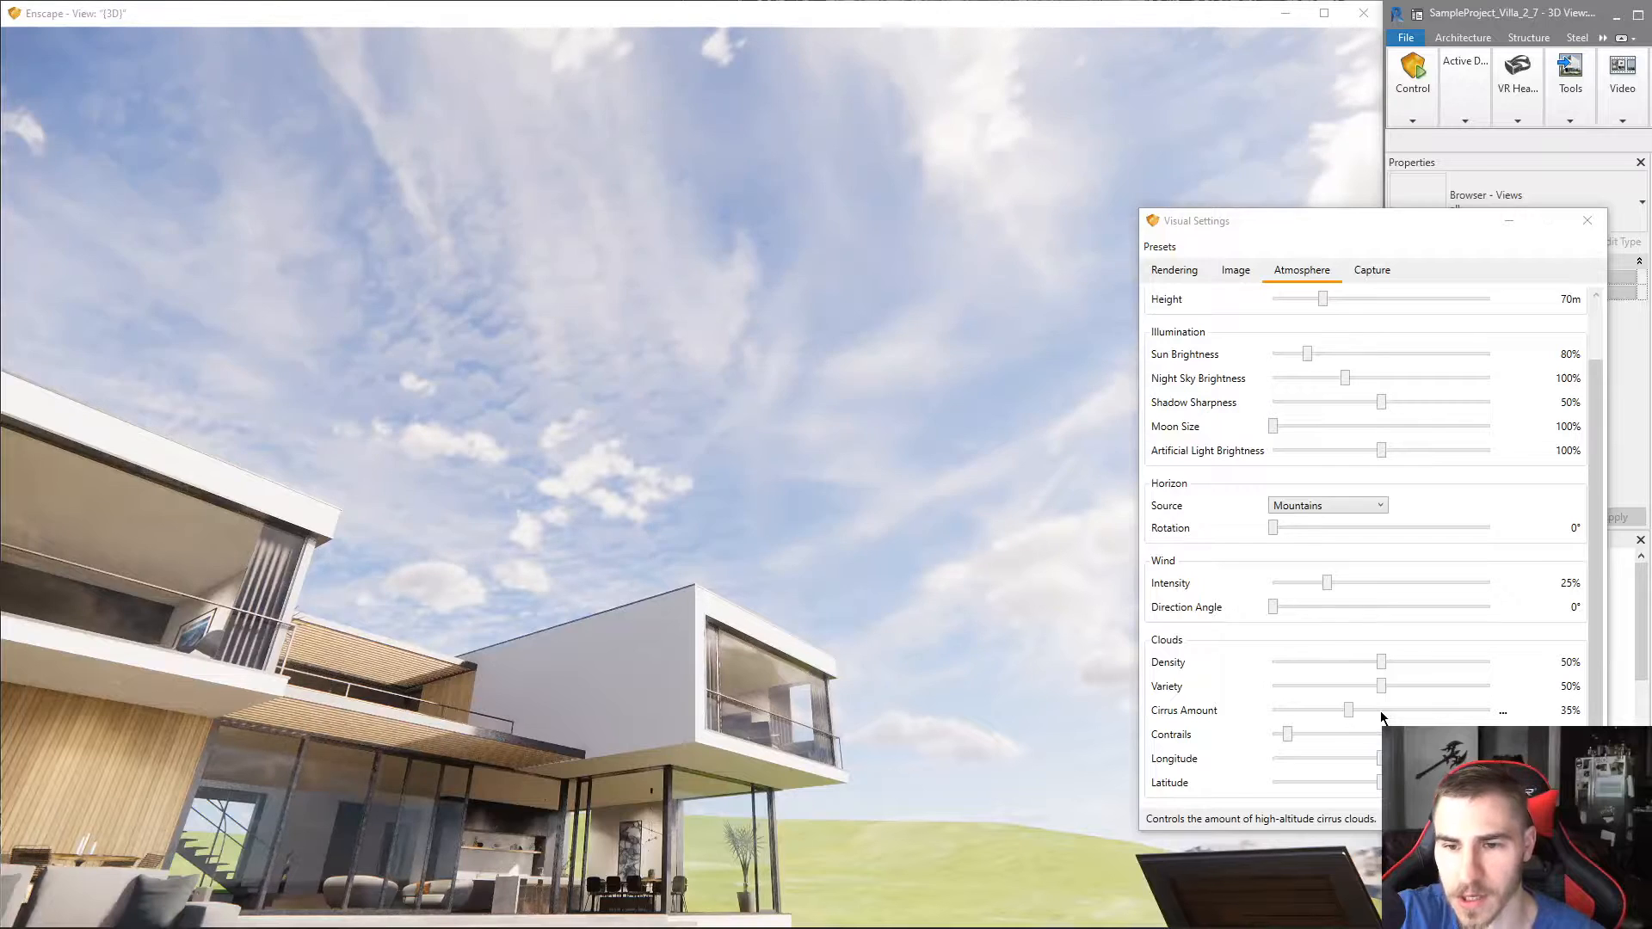
{"action": "key", "text": "Left"}
{"action": "key", "text": "Left"}
{"action": "key", "text": "Left"}
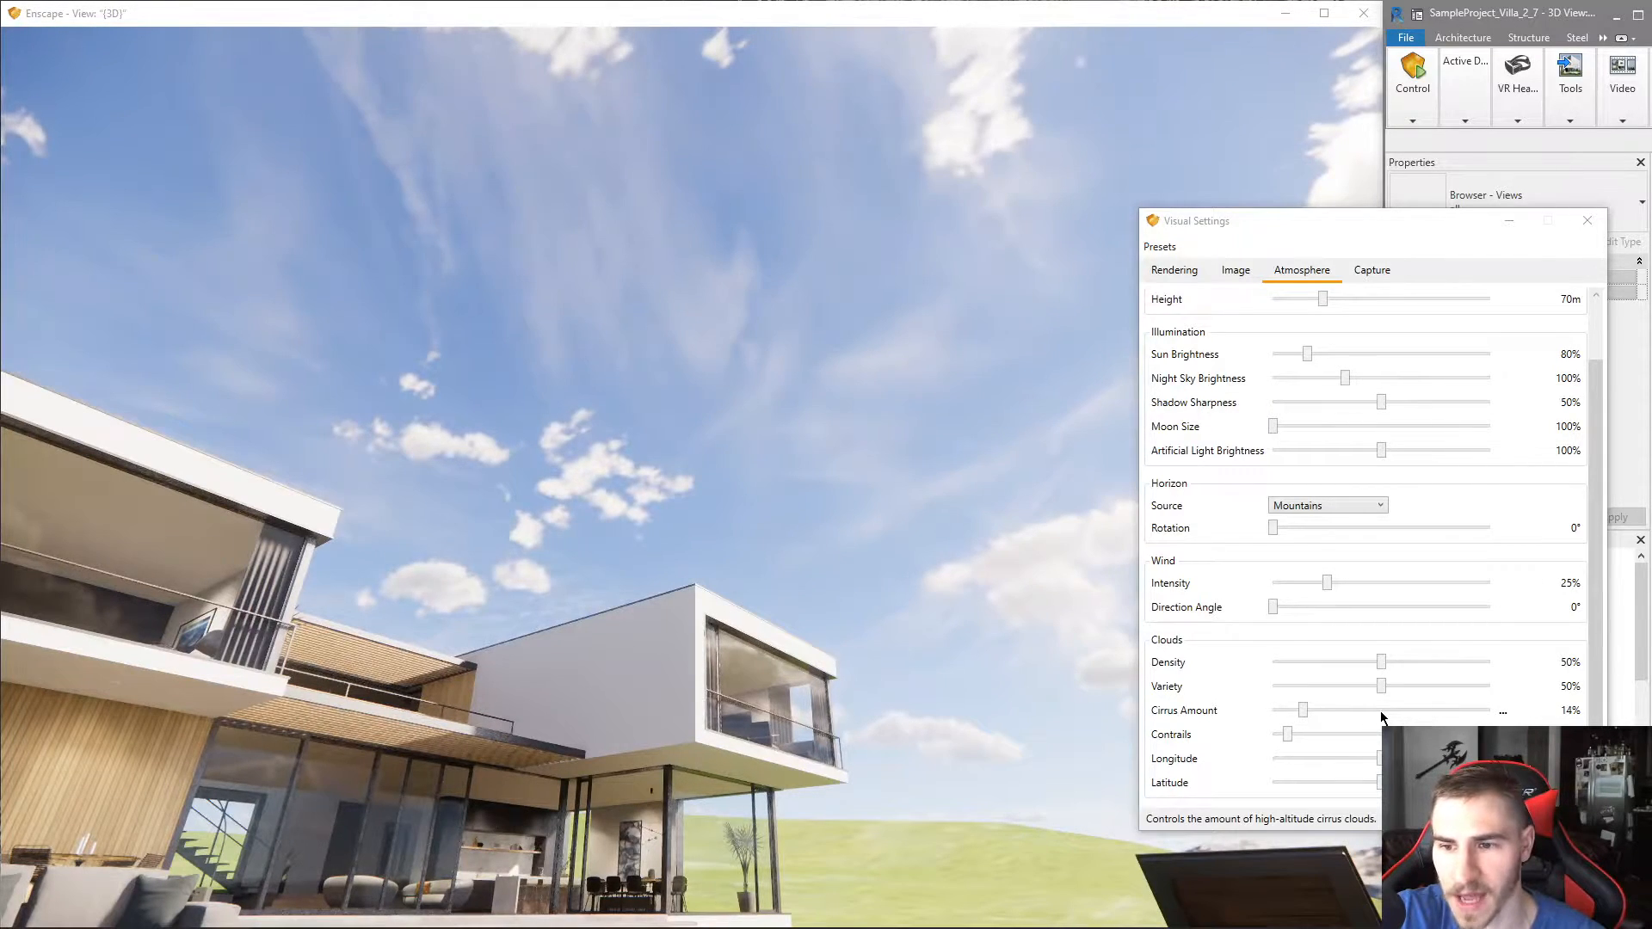
- Lower the cloud density to 40% and reframe the villa with the terrace sofas in front
{"action": "left_click_drag", "start_coordinate": [841, 565], "coordinate": [624, 684]}
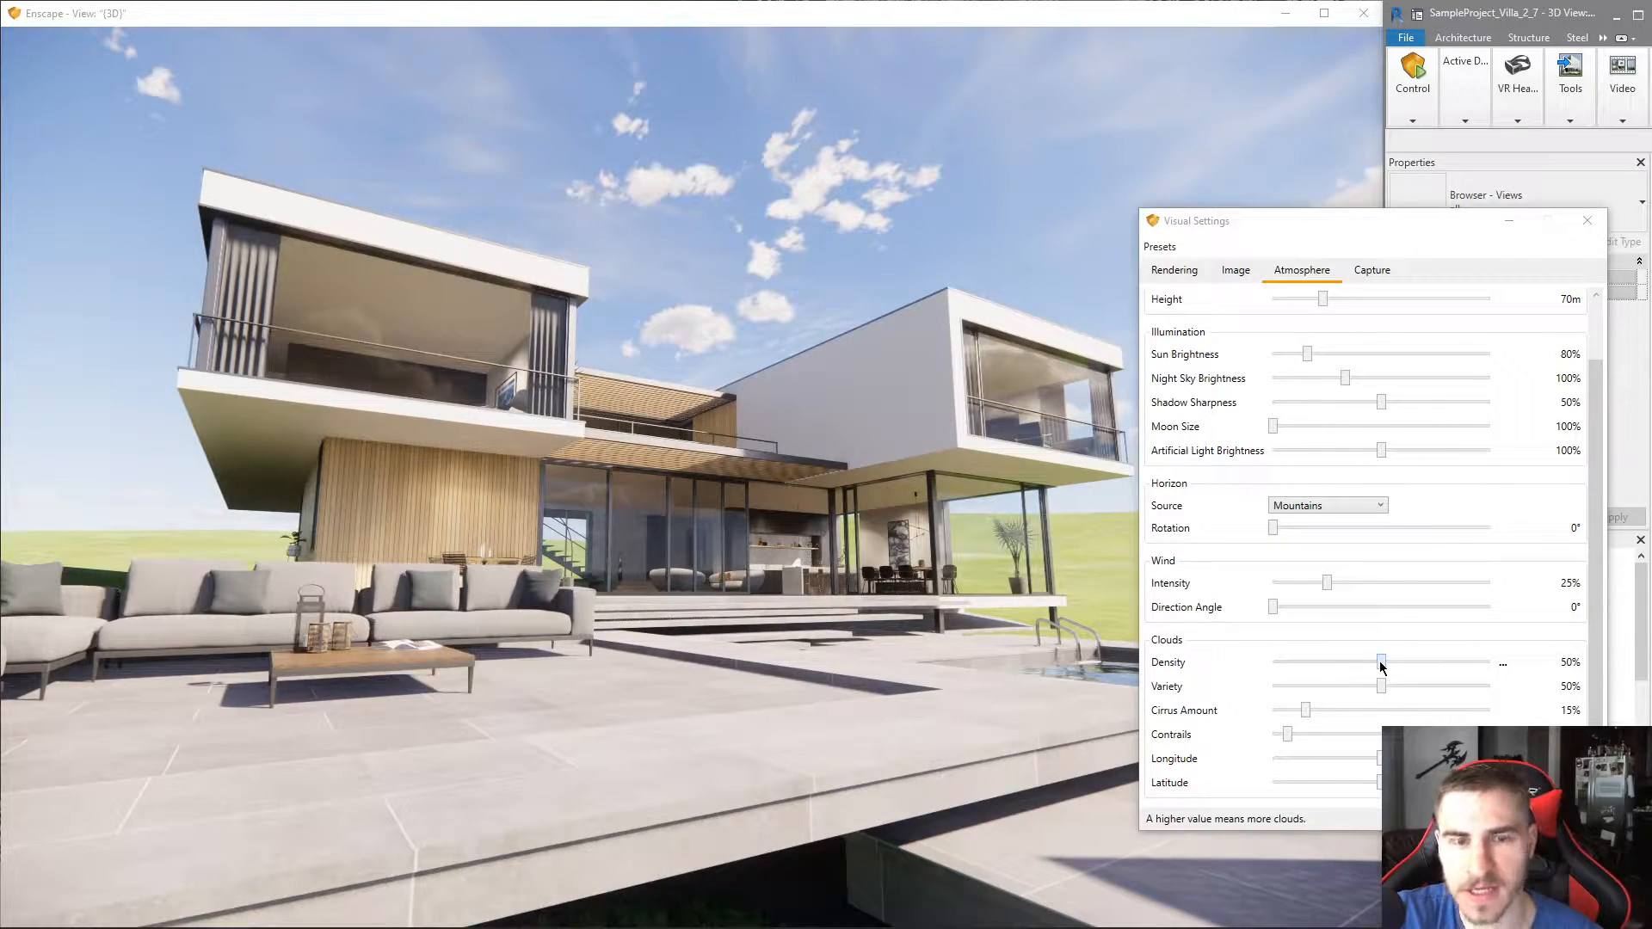
{"action": "key", "text": "Left"}
{"action": "key", "text": "Left"}
{"action": "key", "text": "Left"}
{"action": "key", "text": "Left"}
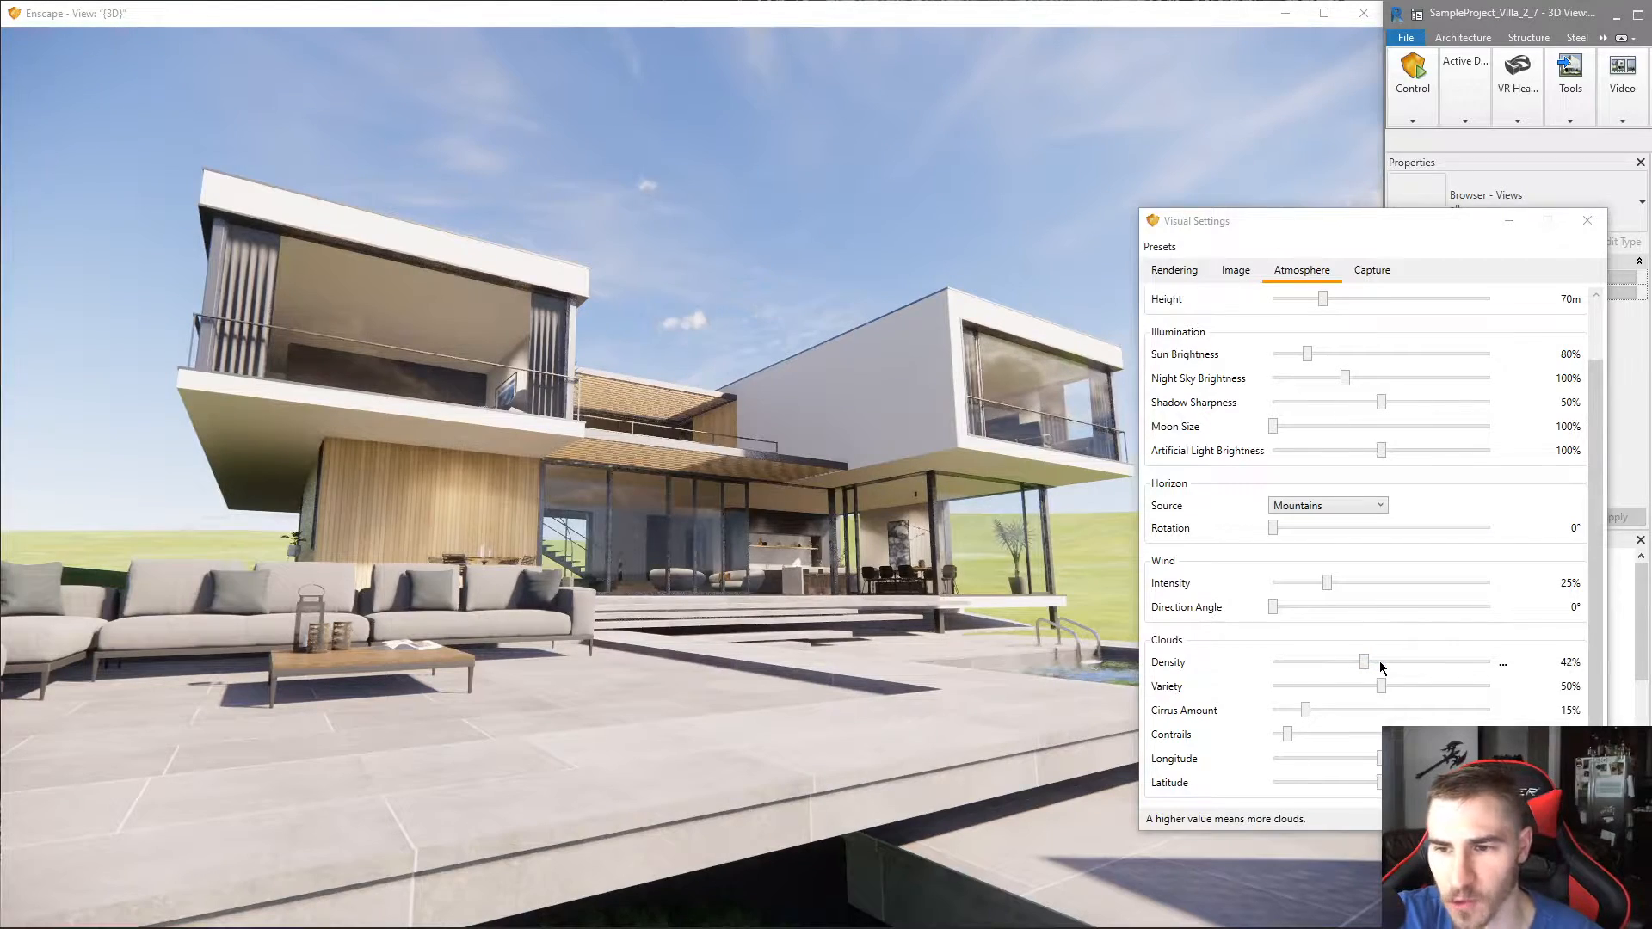
{"action": "left_click_drag", "start_coordinate": [944, 560], "coordinate": [589, 525]}
{"action": "left_click_drag", "start_coordinate": [1277, 225], "coordinate": [1298, 239]}
{"action": "left_click_drag", "start_coordinate": [802, 437], "coordinate": [786, 401]}
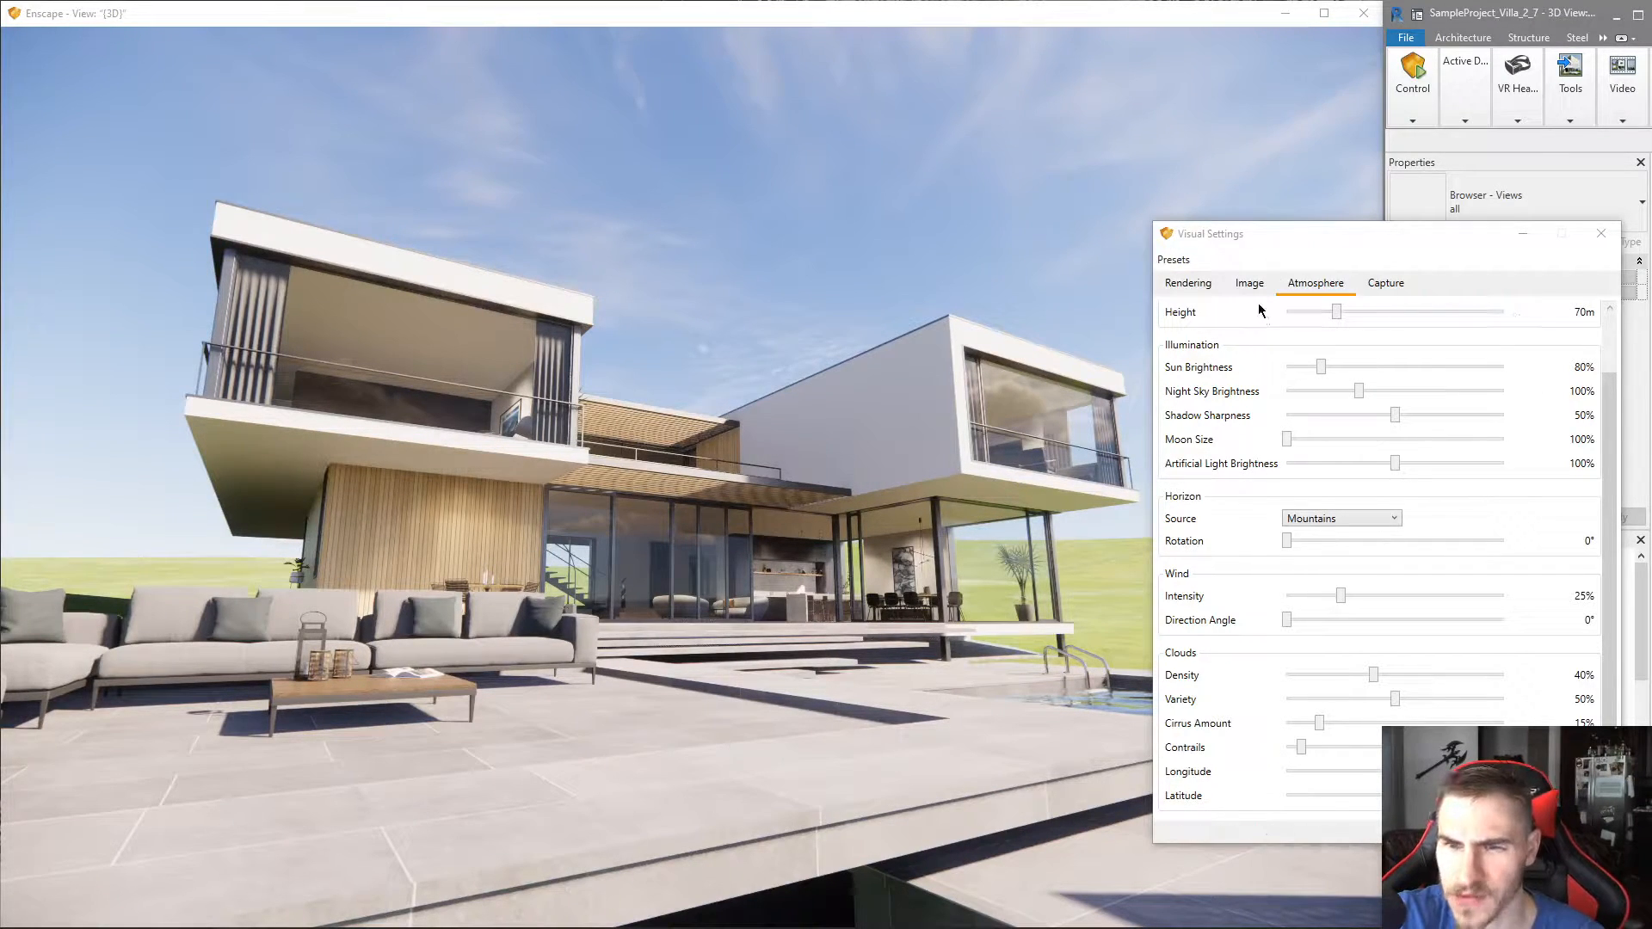
- Set the image contrast Highlights to -30% after trying 21% and -100%
{"action": "left_click", "coordinate": [1188, 283]}
{"action": "left_click", "coordinate": [1249, 283]}
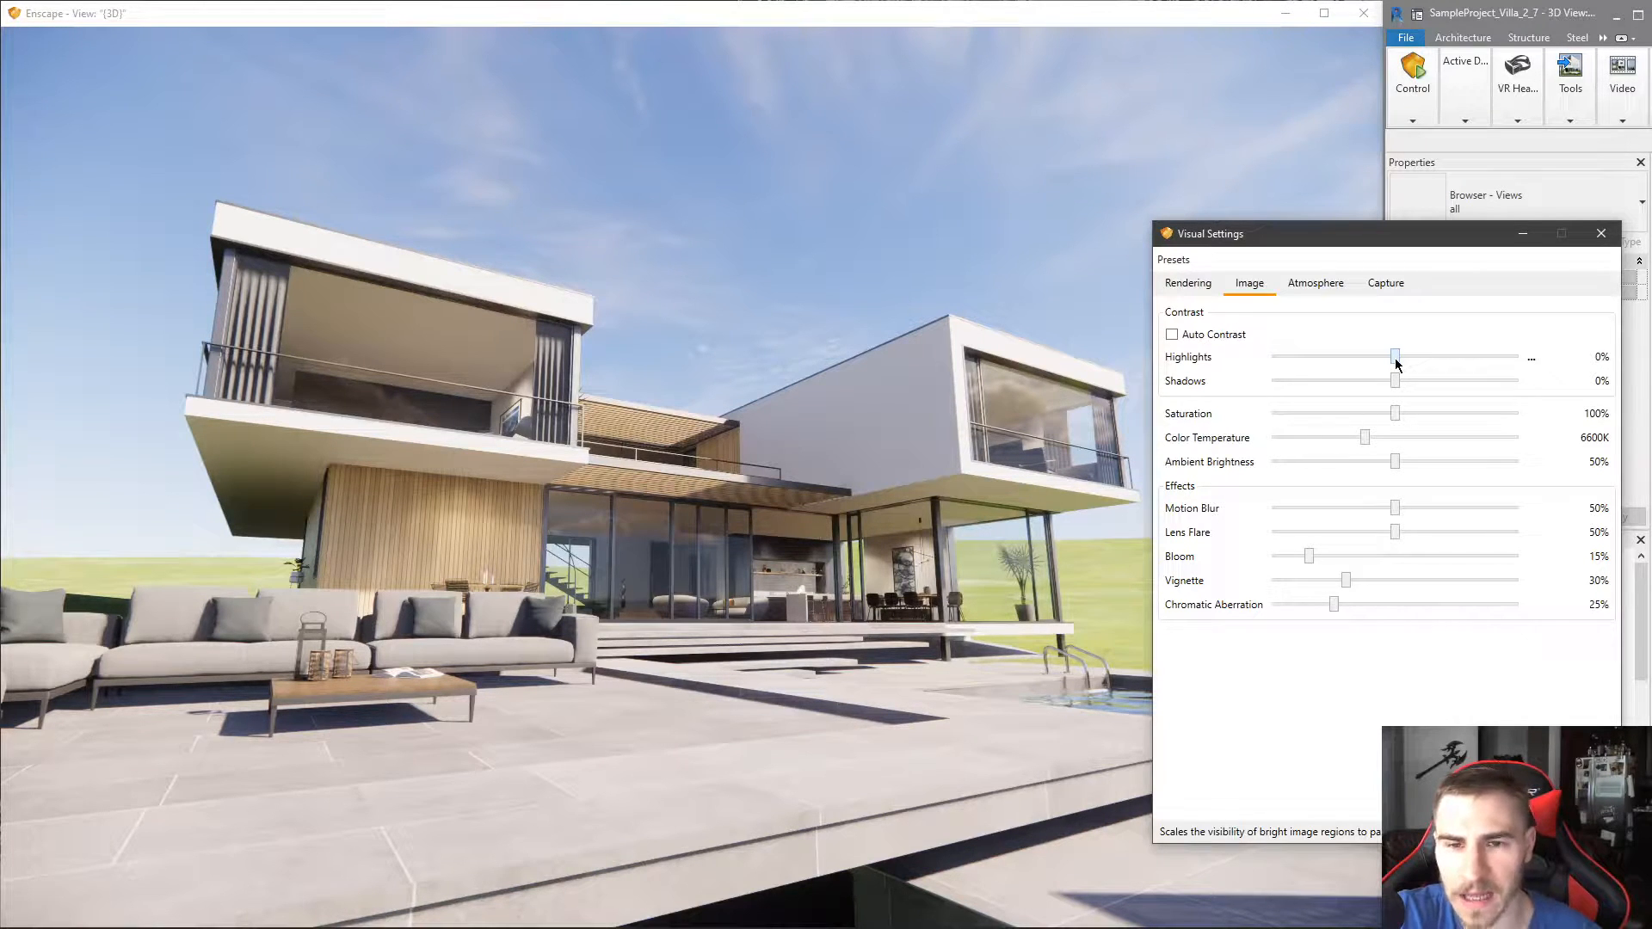
{"action": "mouse_move", "coordinate": [1368, 372]}
{"action": "left_mouse_down"}
{"action": "mouse_move", "coordinate": [1318, 372]}
{"action": "mouse_move", "coordinate": [1425, 363]}
{"action": "mouse_move", "coordinate": [1396, 366]}
{"action": "left_mouse_up"}
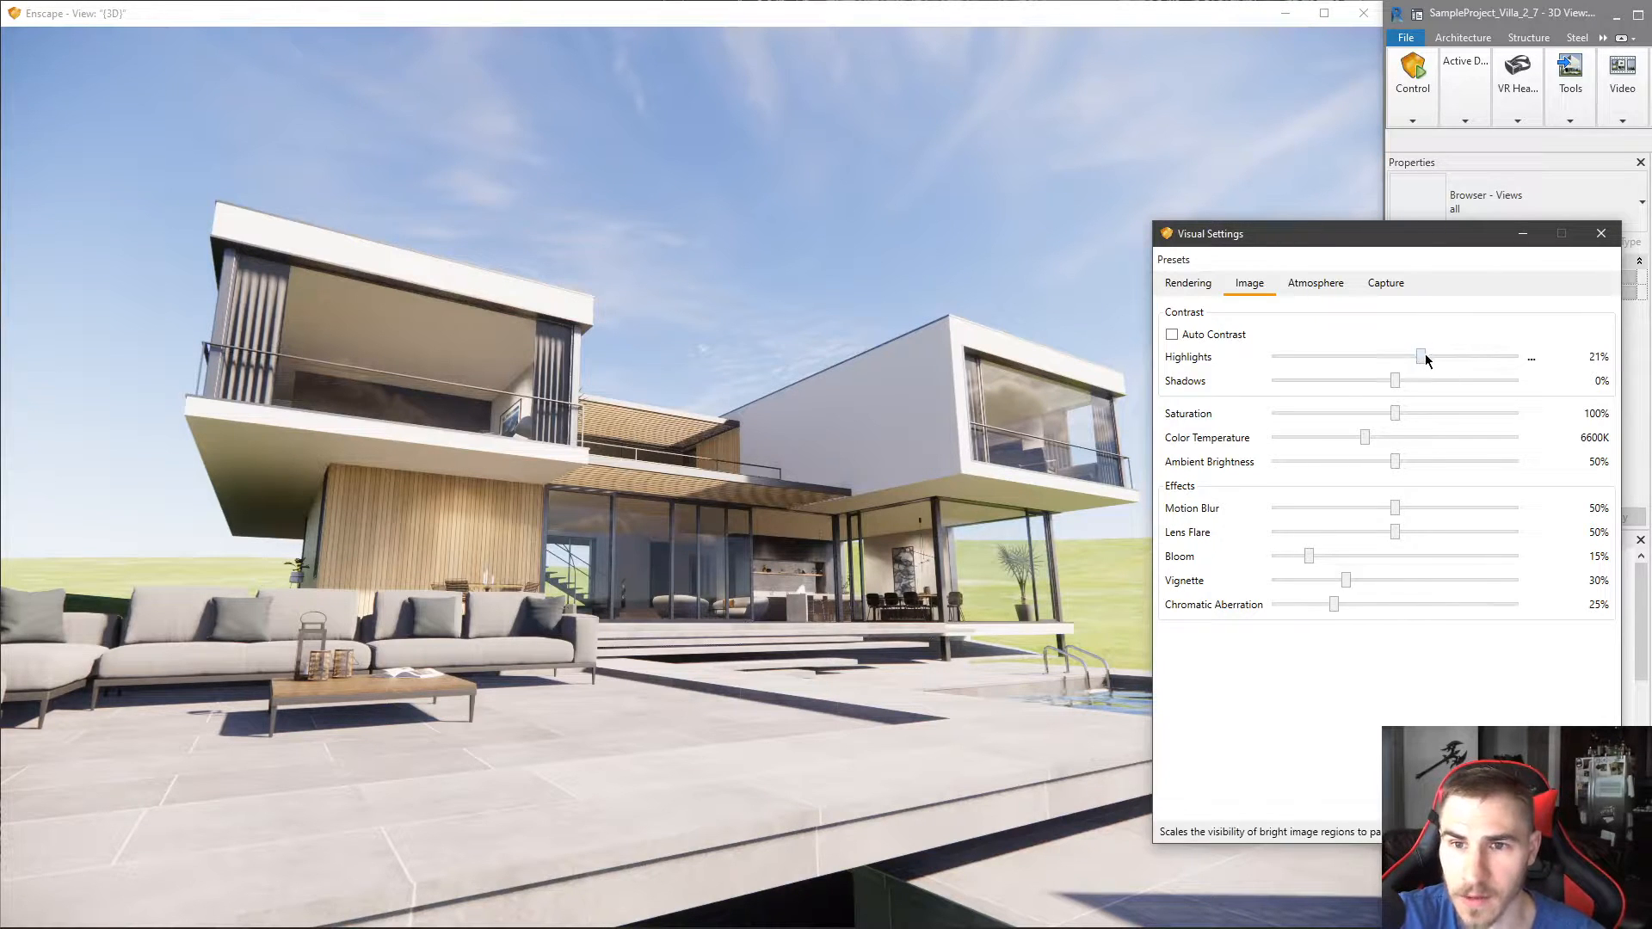
{"action": "left_click_drag", "start_coordinate": [1421, 357], "coordinate": [1187, 379]}
{"action": "left_click_drag", "start_coordinate": [1335, 358], "coordinate": [1164, 342]}
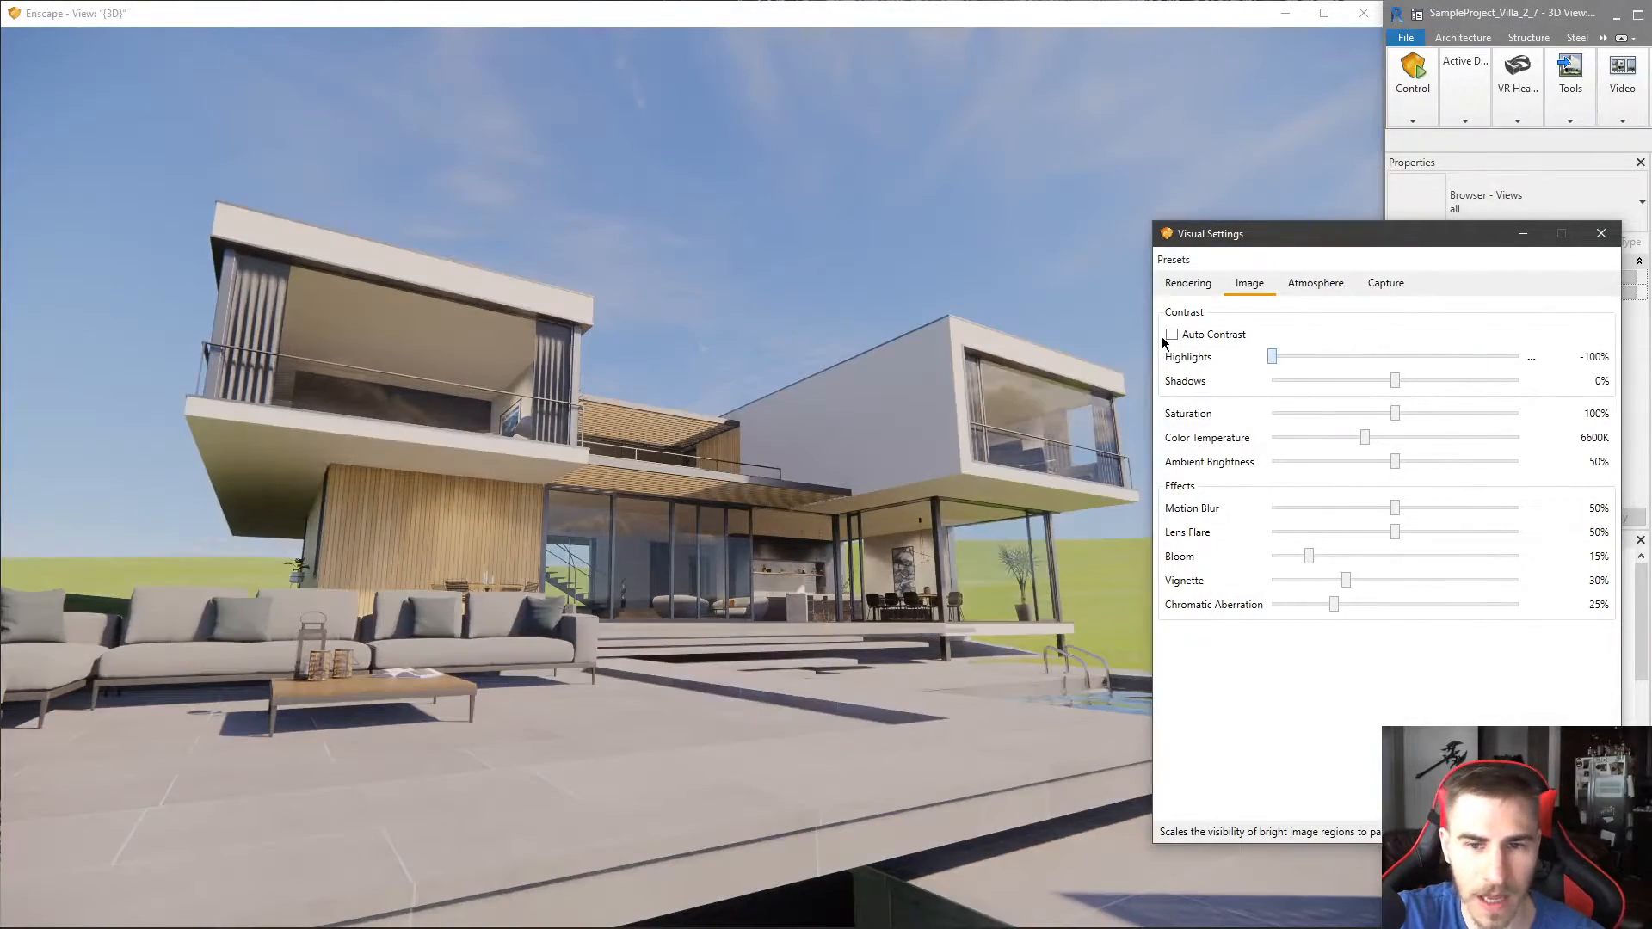
{"action": "left_click_drag", "start_coordinate": [1271, 356], "coordinate": [1347, 371]}
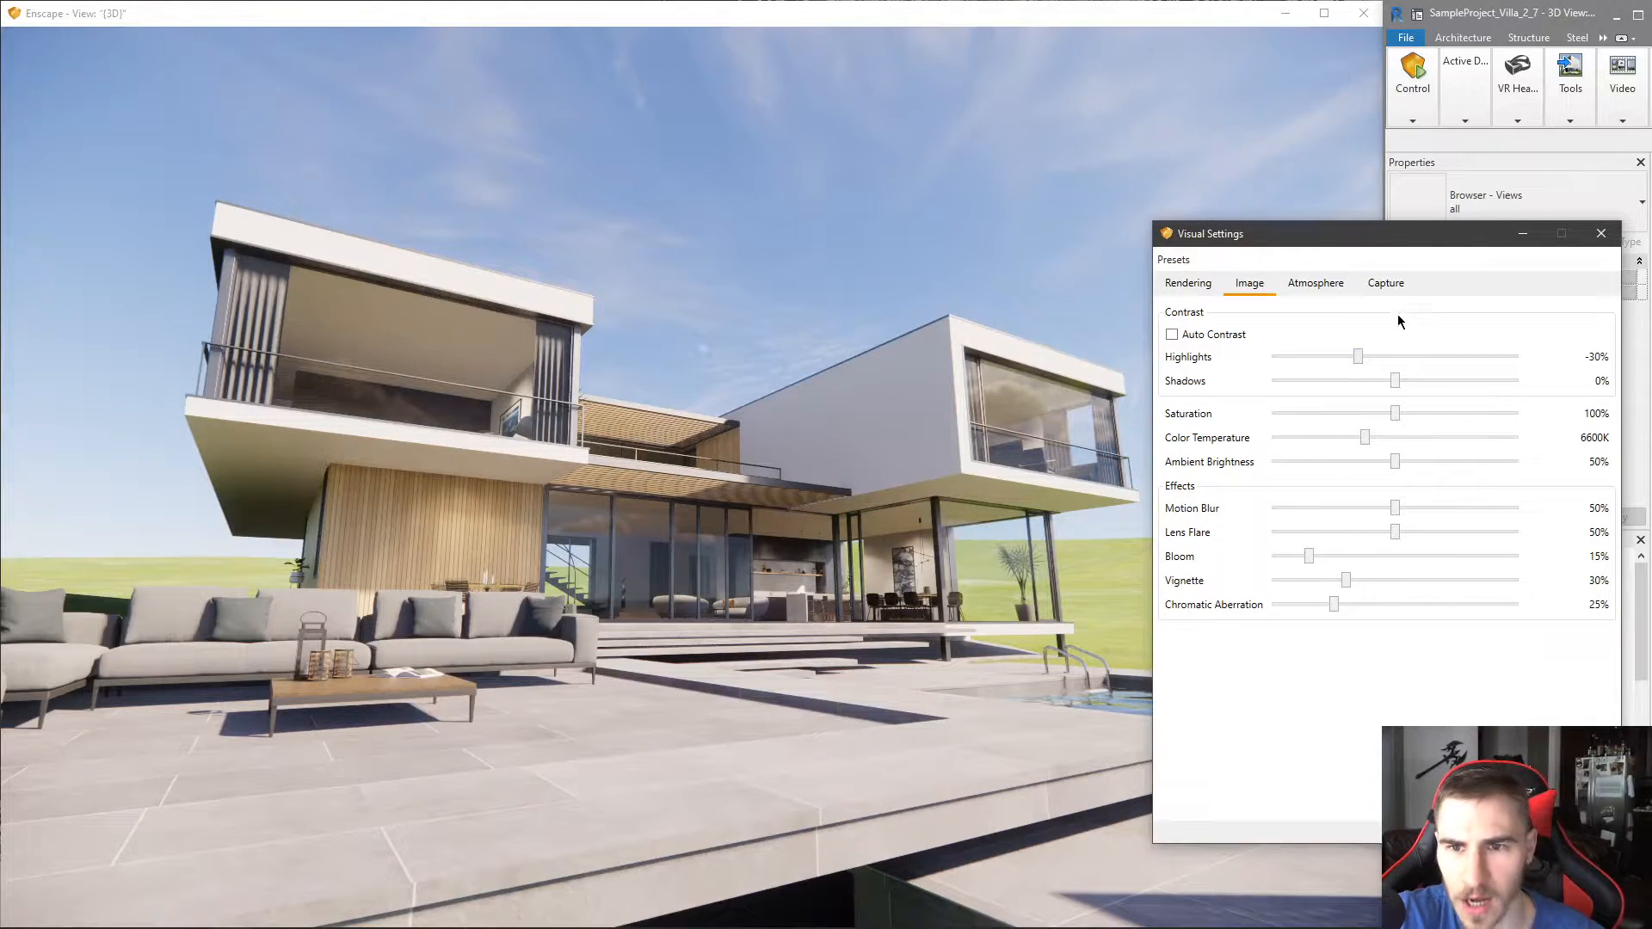
- Set the contrast Shadows to 15% after trying -100% and 100%, and compare the result with Auto Contrast on and off
{"action": "left_click_drag", "start_coordinate": [1394, 380], "coordinate": [1187, 407]}
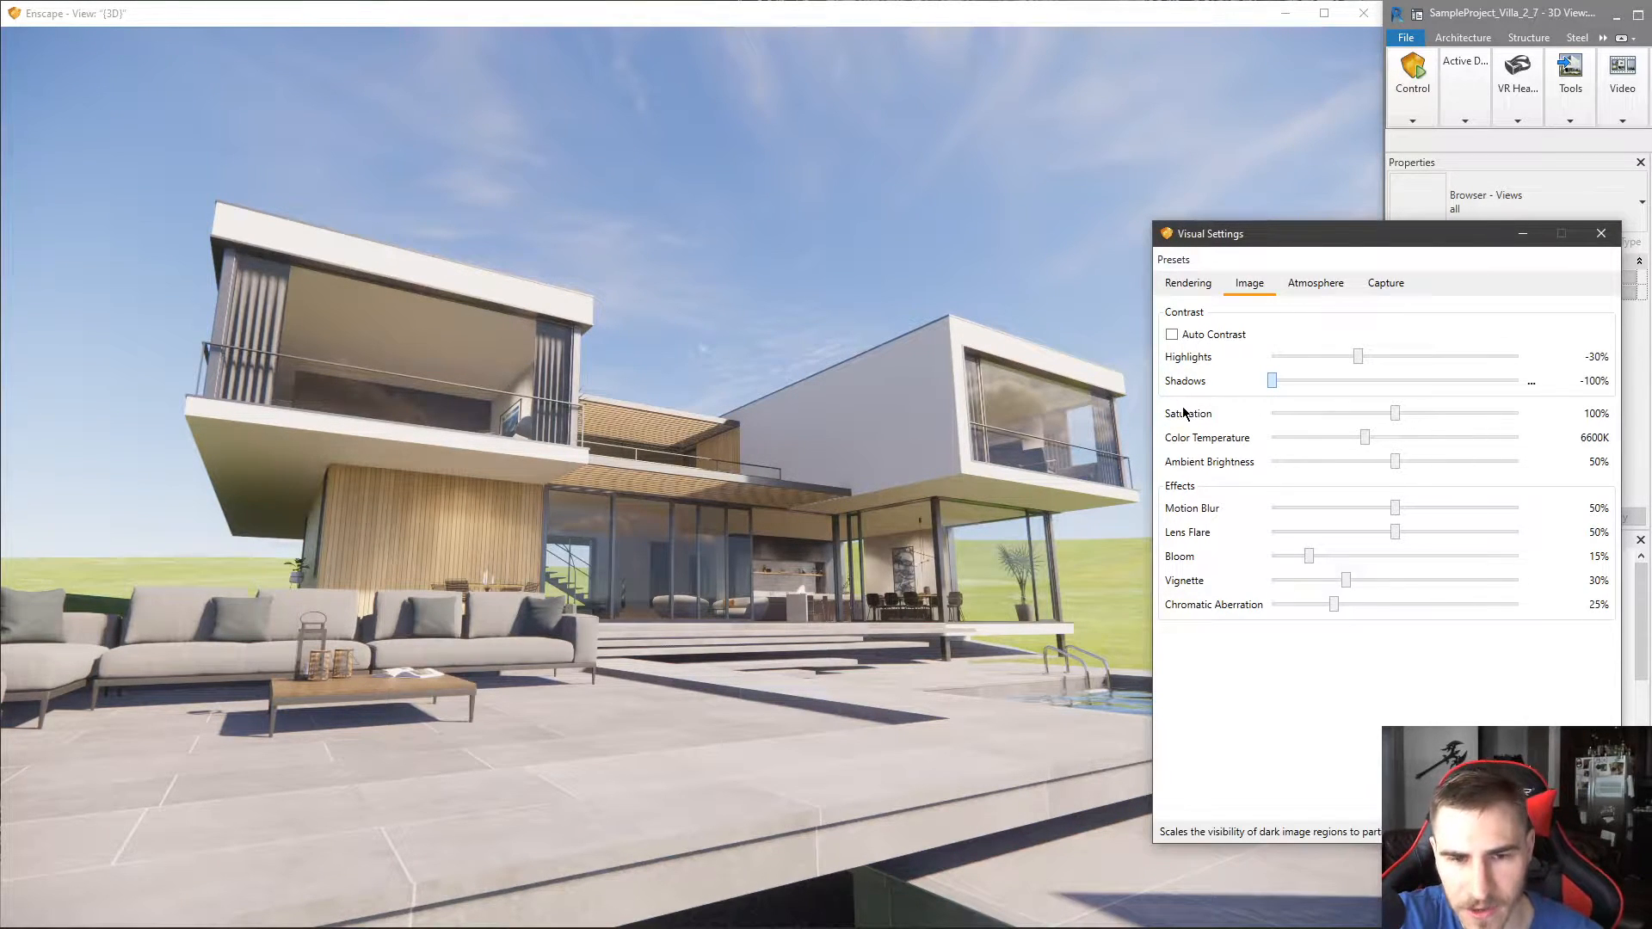
{"action": "left_click_drag", "start_coordinate": [1242, 411], "coordinate": [1536, 406]}
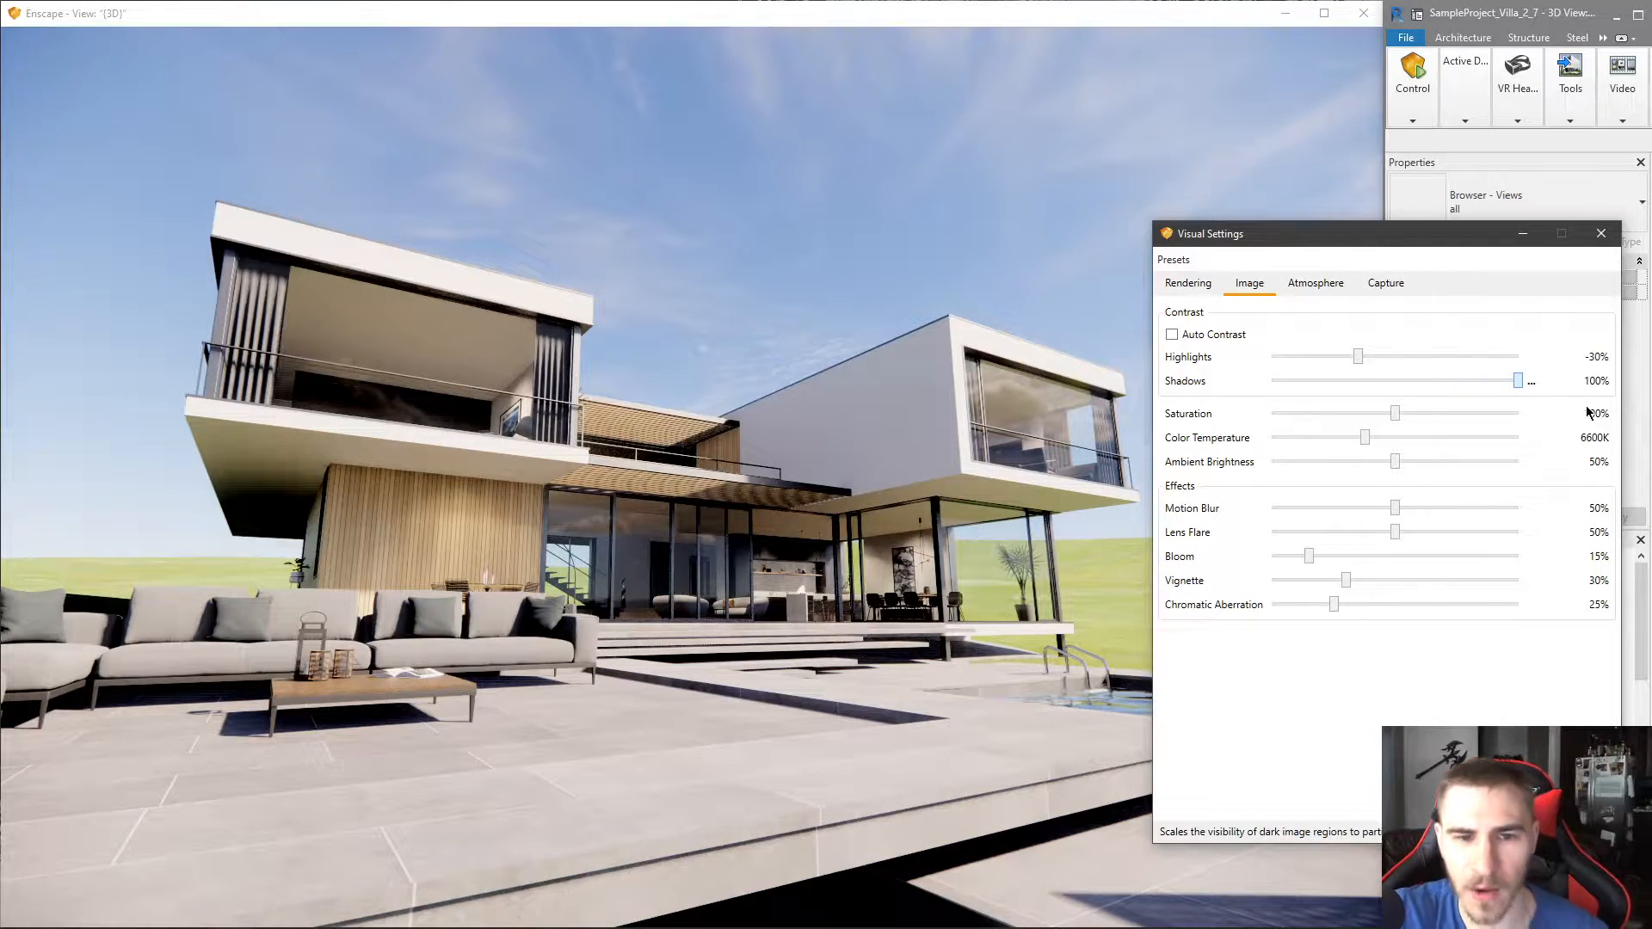
{"action": "left_click_drag", "start_coordinate": [1536, 409], "coordinate": [1419, 405]}
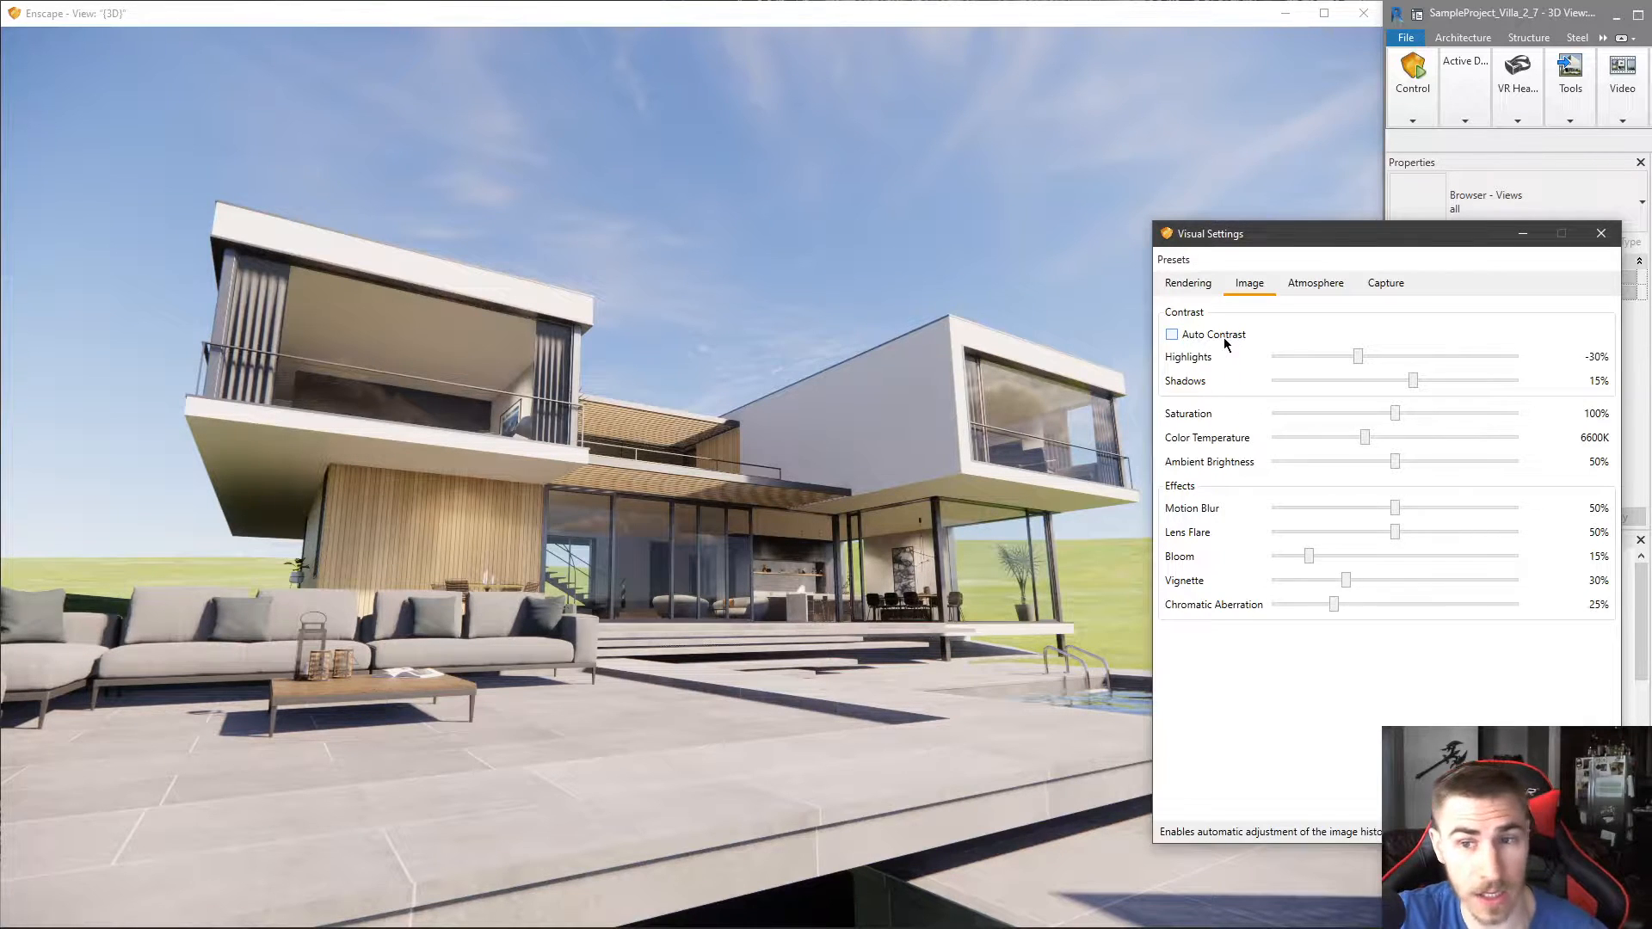
{"action": "left_click", "coordinate": [1198, 338]}
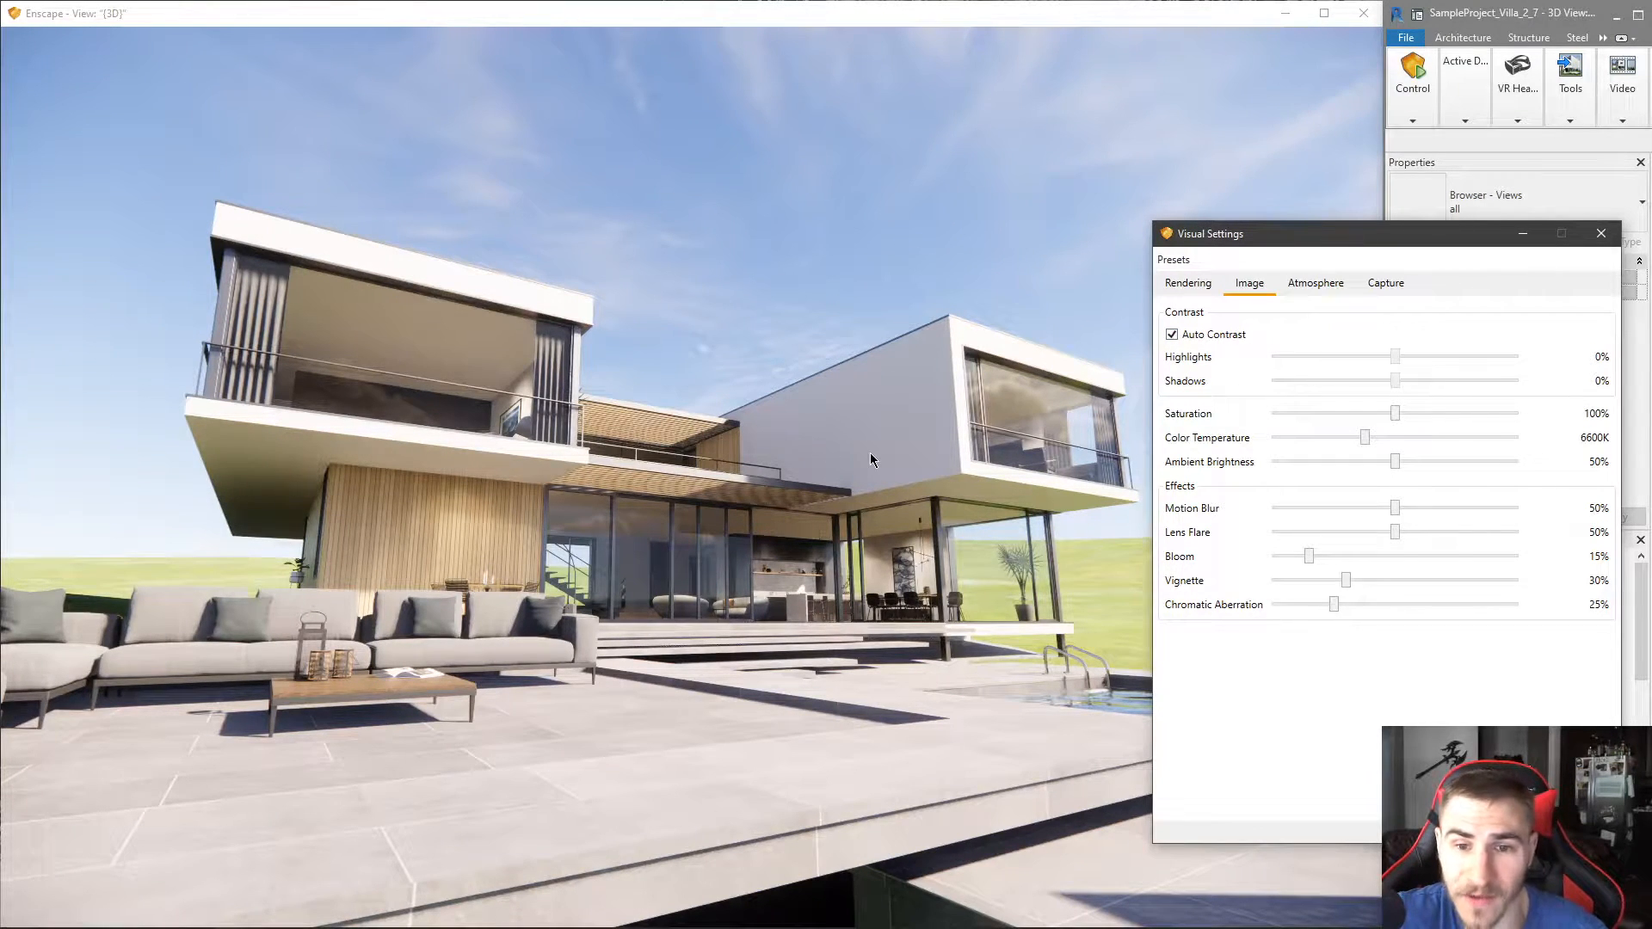
{"action": "left_click", "coordinate": [1218, 338]}
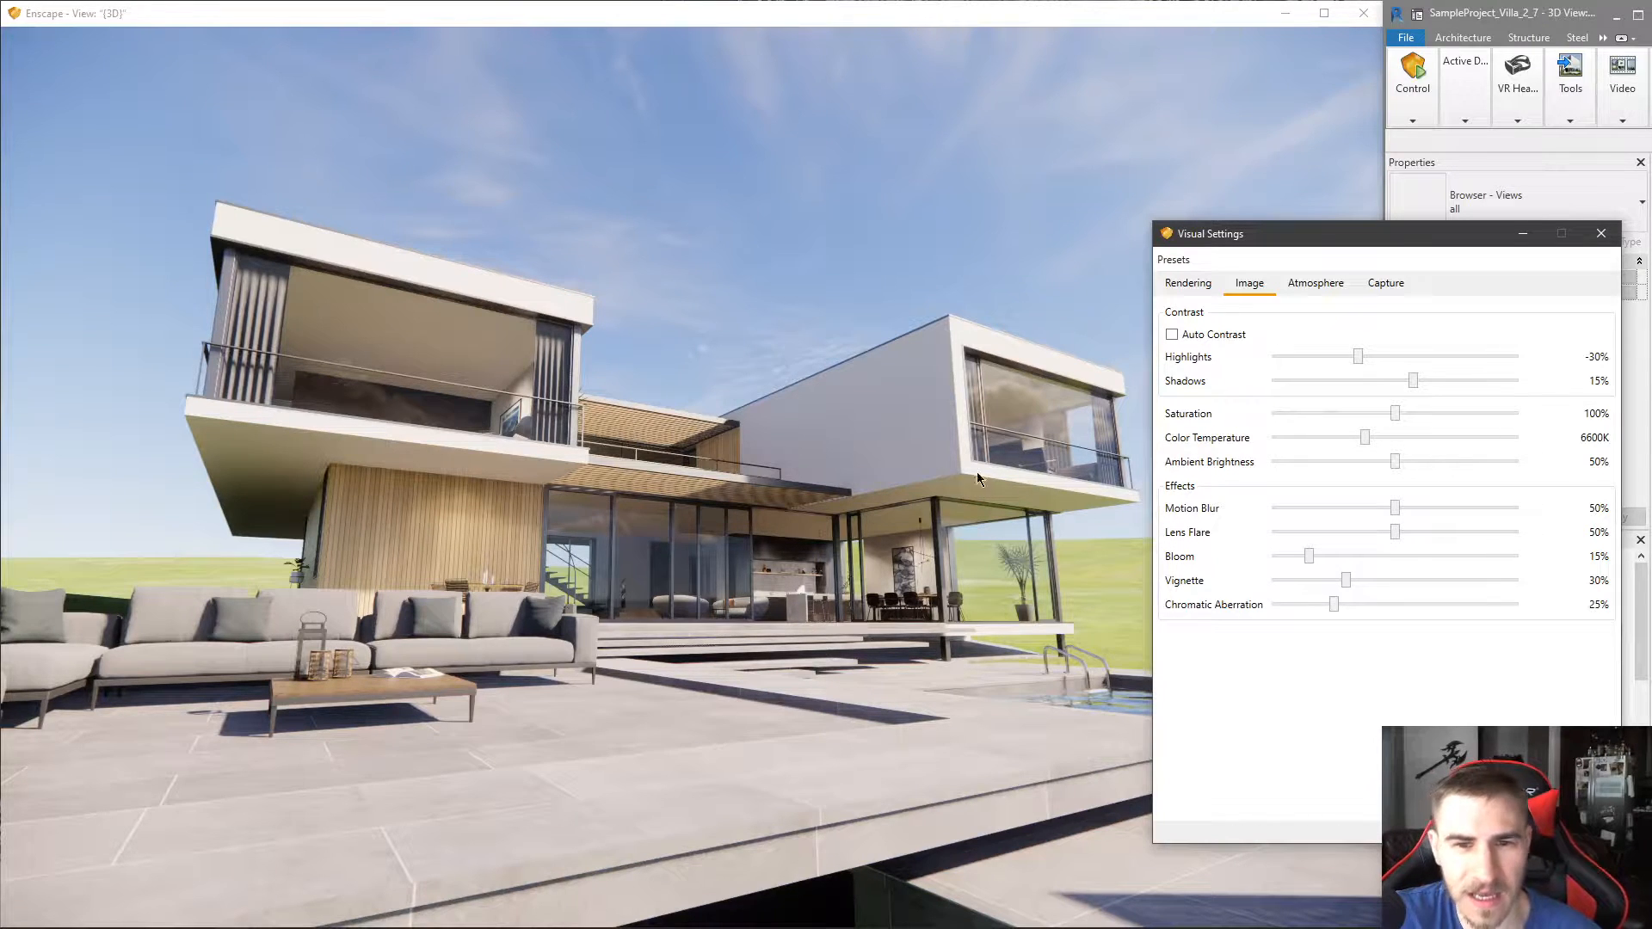
- Lower the Sun Brightness to 35% in the atmosphere illumination settings
{"action": "left_click", "coordinate": [1304, 287]}
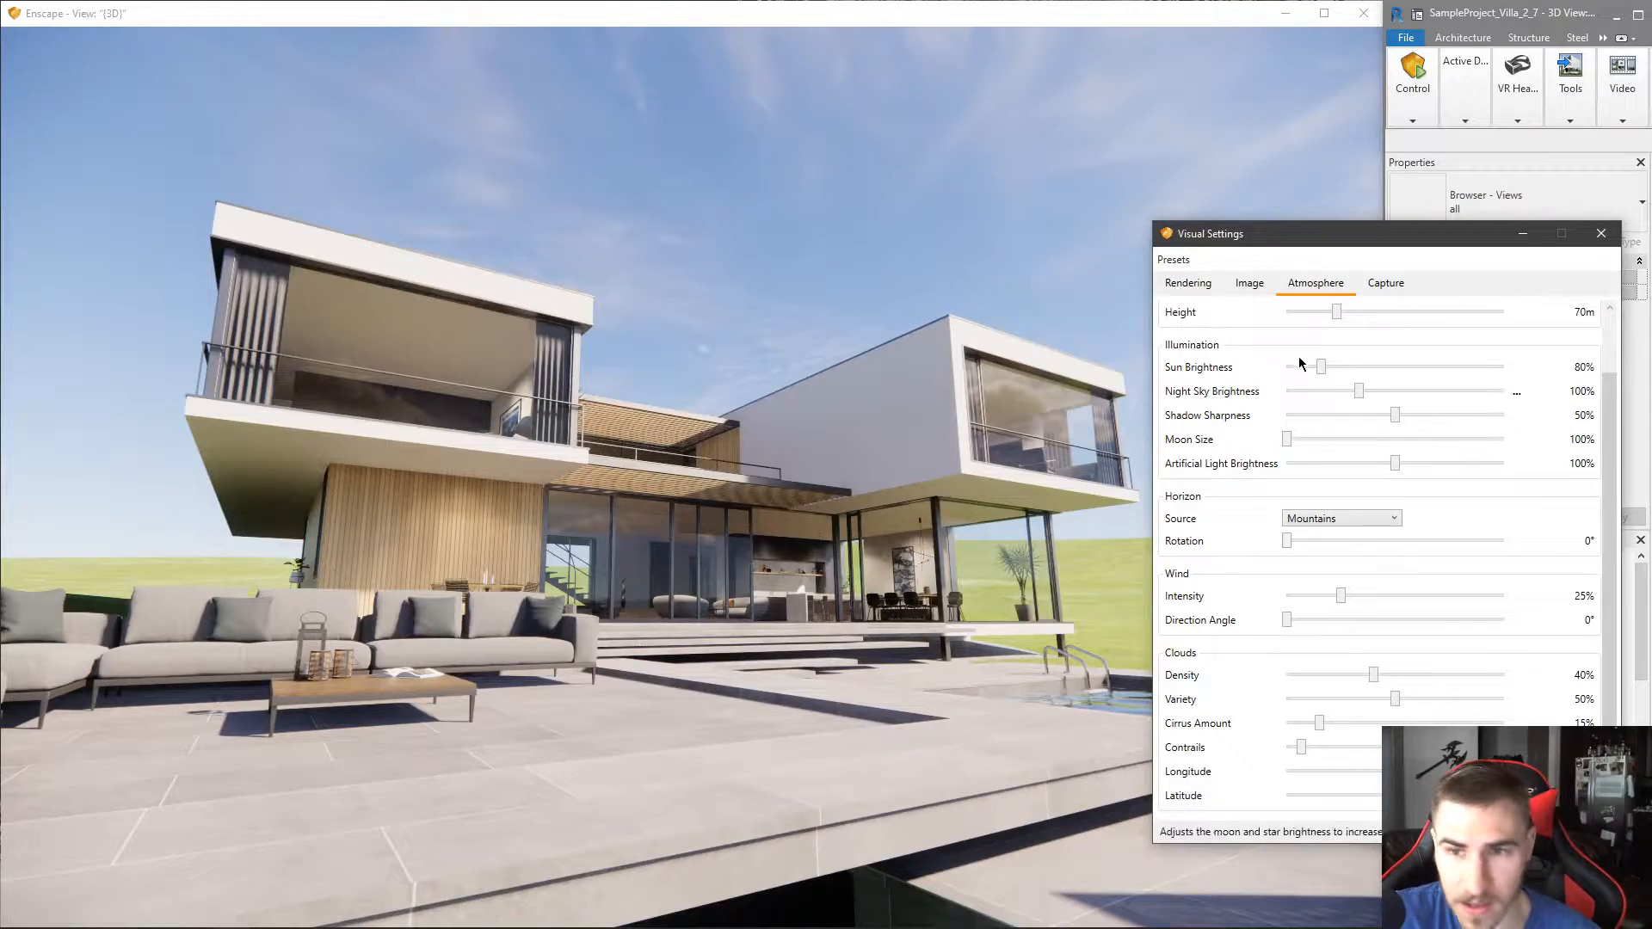
{"action": "left_click_drag", "start_coordinate": [1323, 368], "coordinate": [1536, 372]}
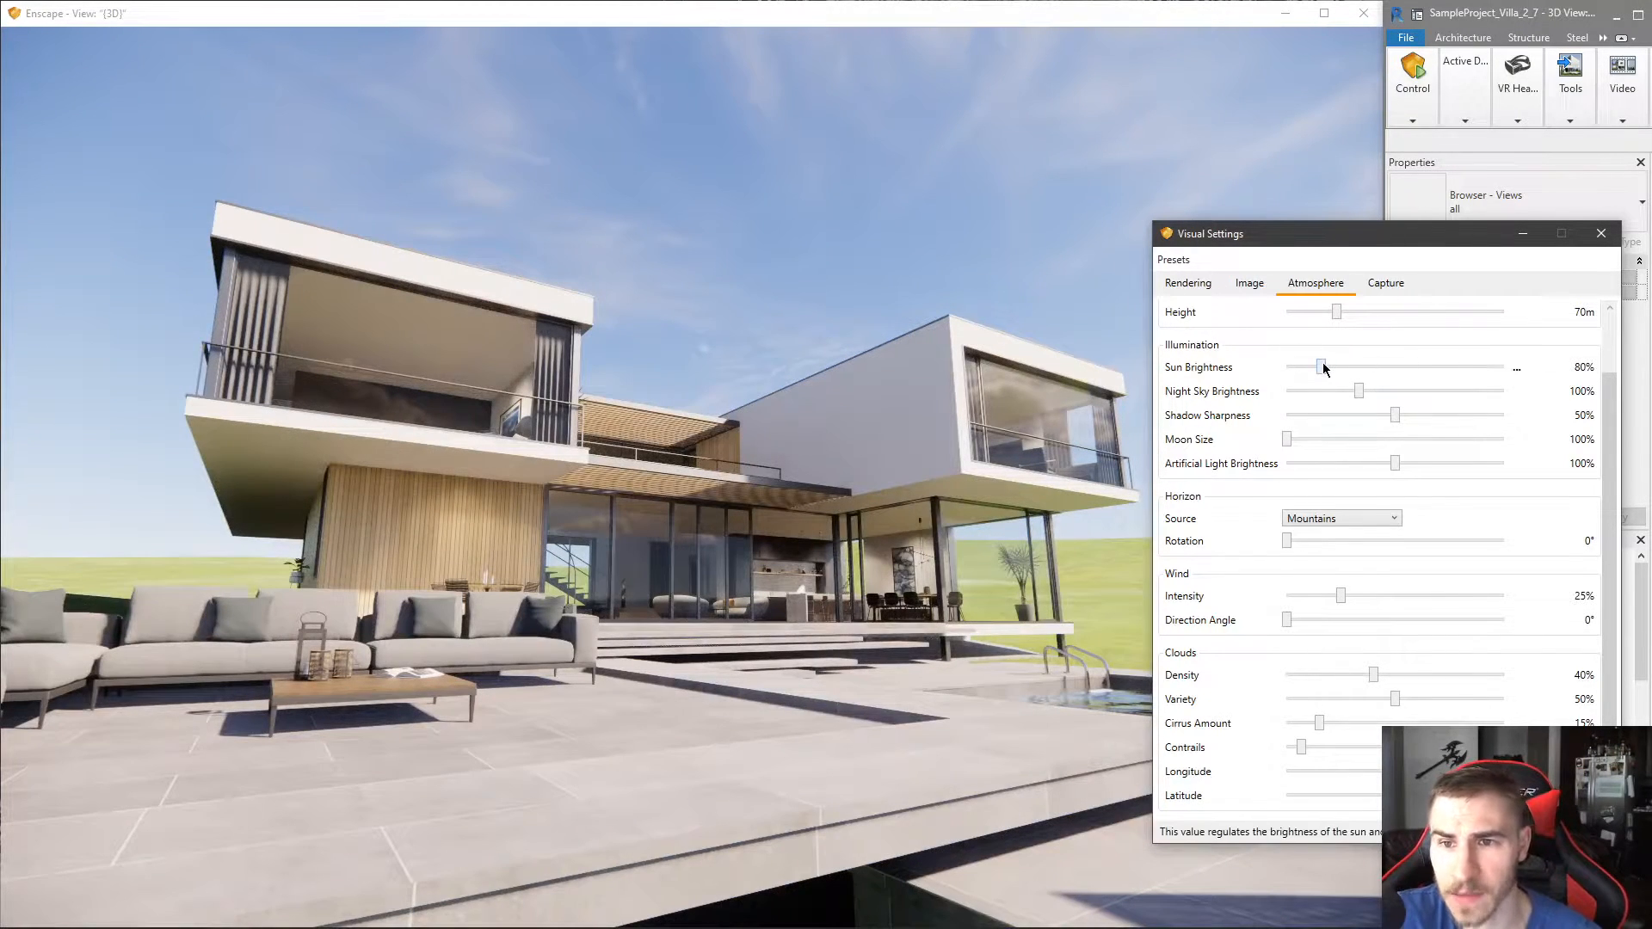
{"action": "key", "text": "Left"}
{"action": "key", "text": "Left"}
{"action": "key", "text": "Left"}
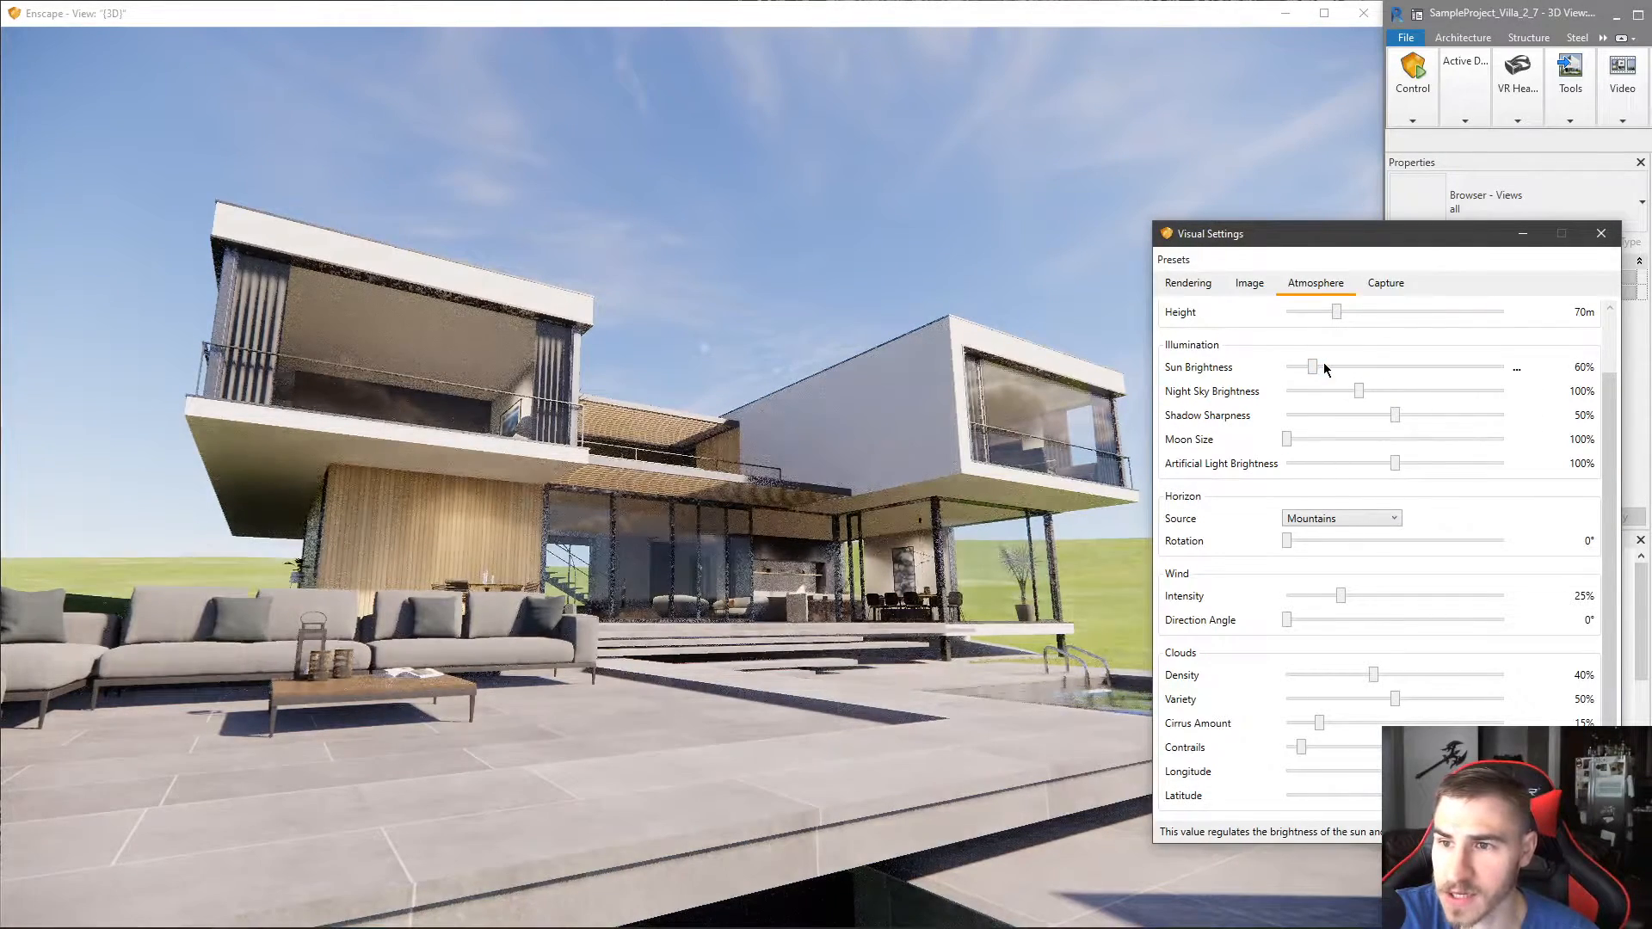
{"action": "key", "text": "Left"}
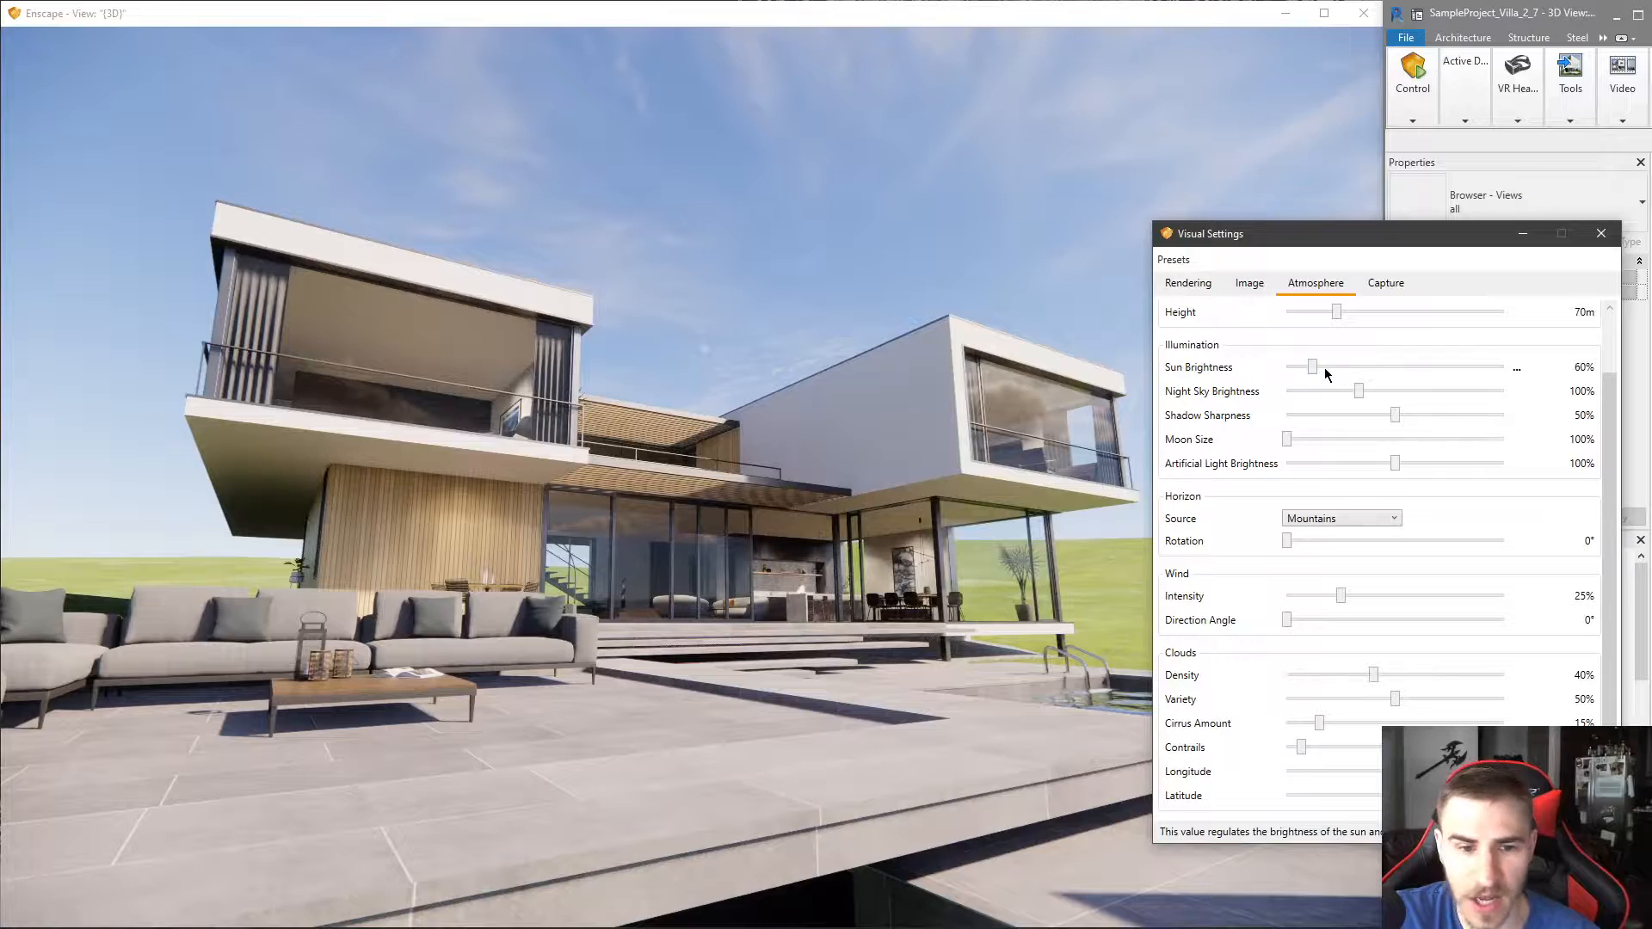
{"action": "key", "text": "Left"}
{"action": "key", "text": "Left"}
{"action": "key", "text": "Left"}
{"action": "key", "text": "Left"}
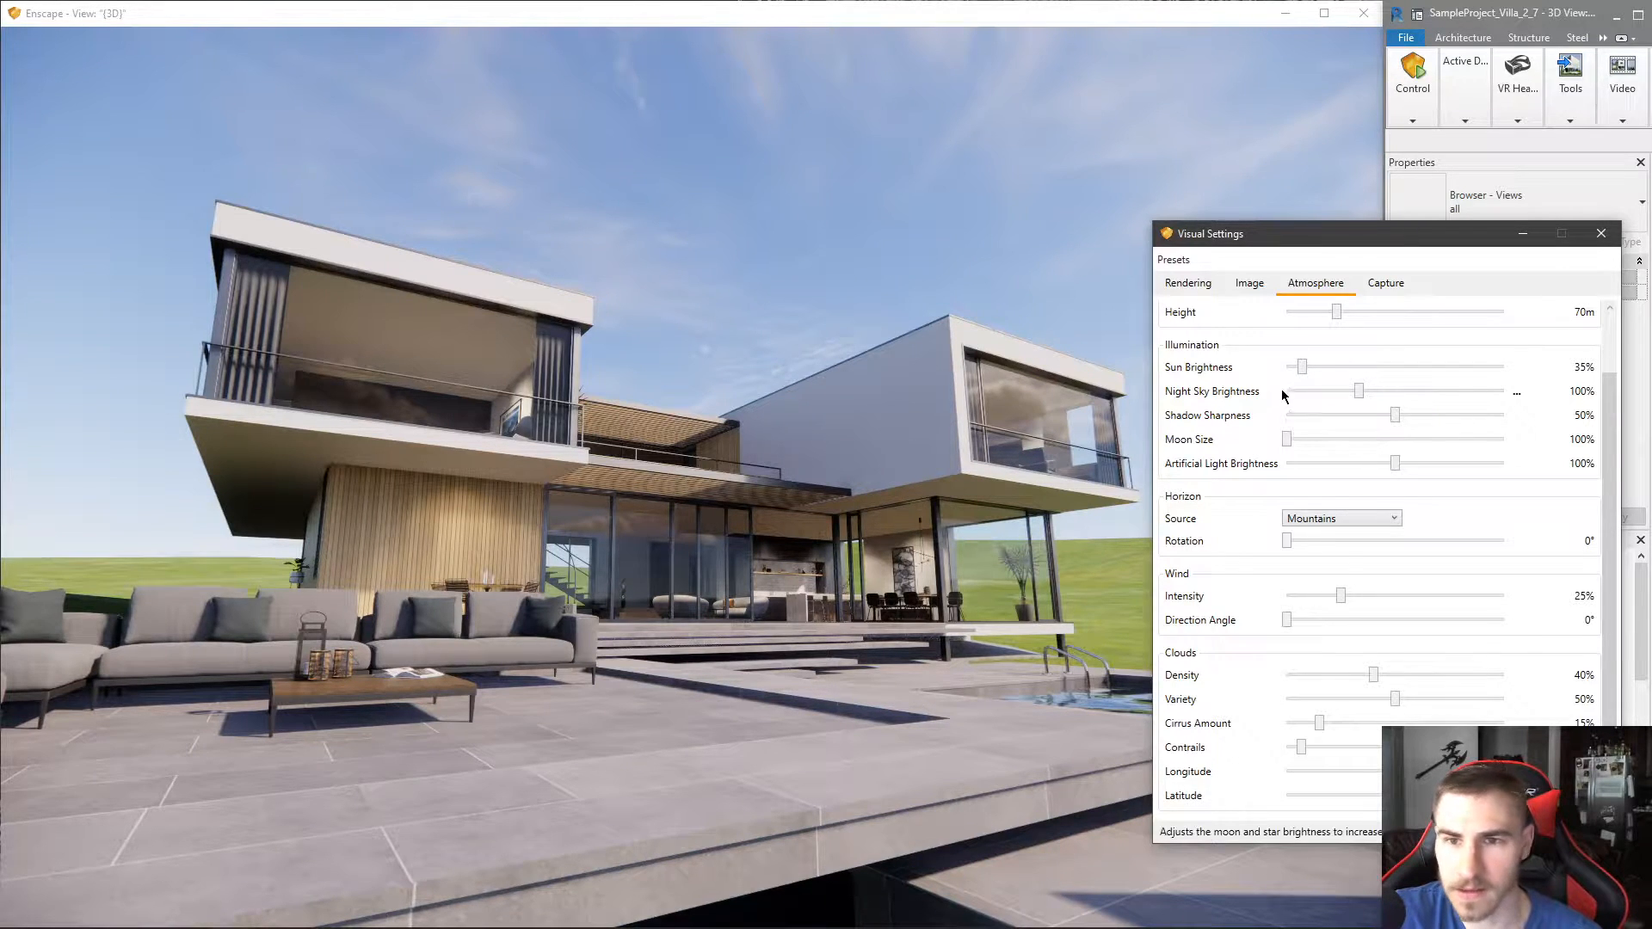
- Try a Sun Brightness of 10% and check the light towards the sun and on the villa
{"action": "left_click_drag", "start_coordinate": [1304, 368], "coordinate": [1304, 372]}
{"action": "key", "text": "Left"}
{"action": "key", "text": "Left"}
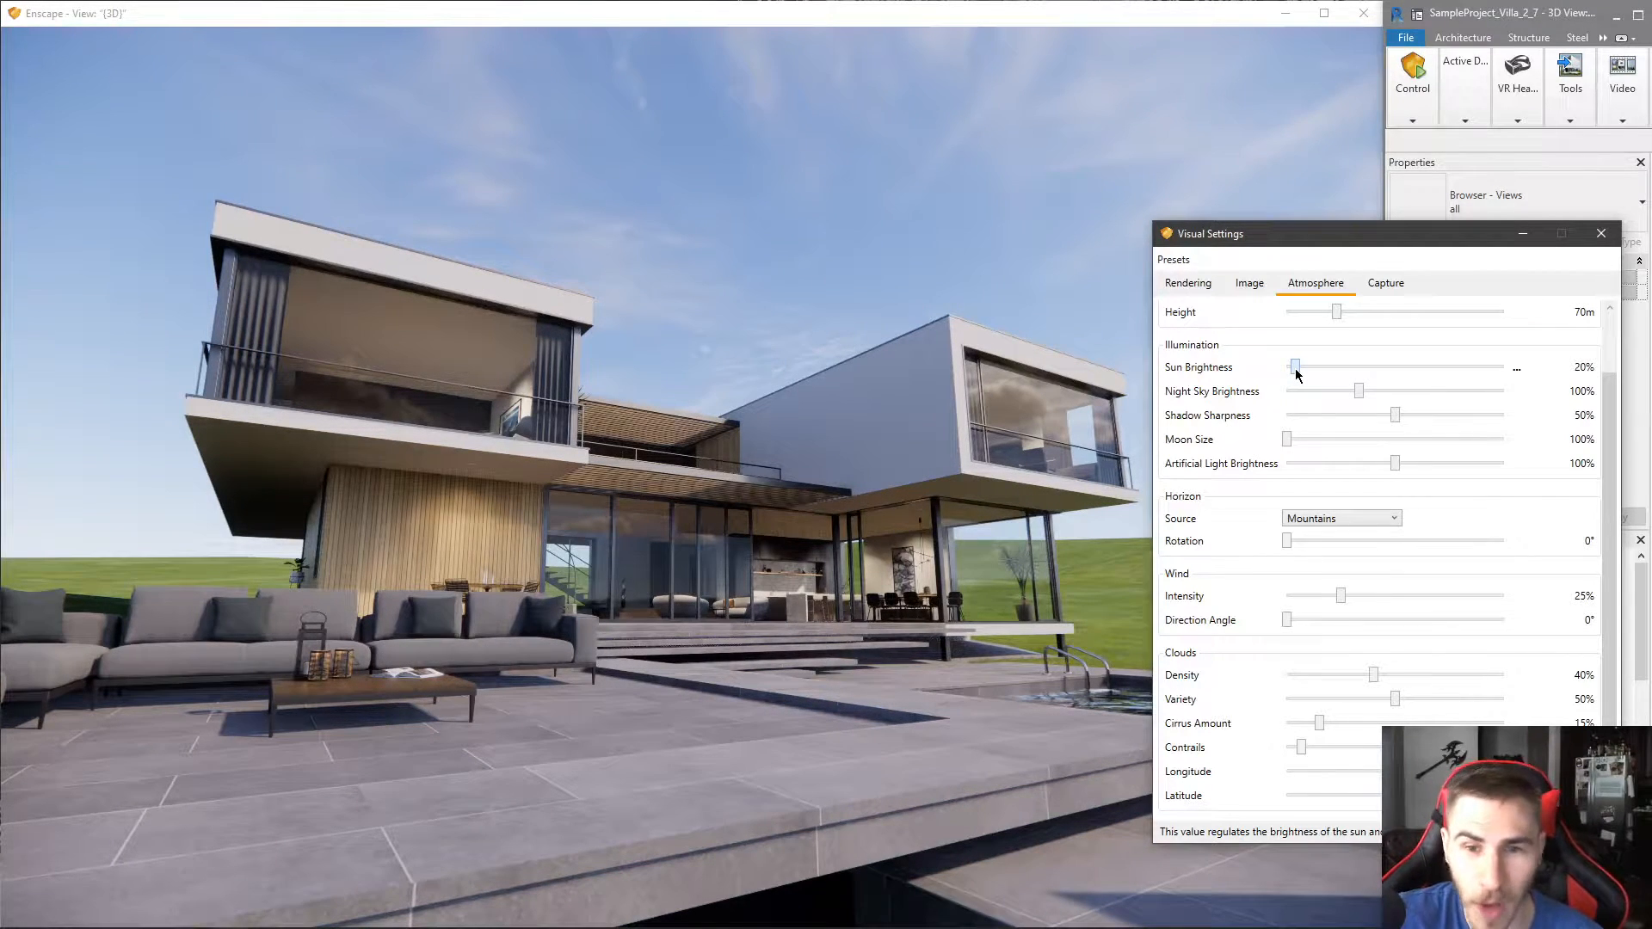
{"action": "key", "text": "Left"}
{"action": "key", "text": "Left"}
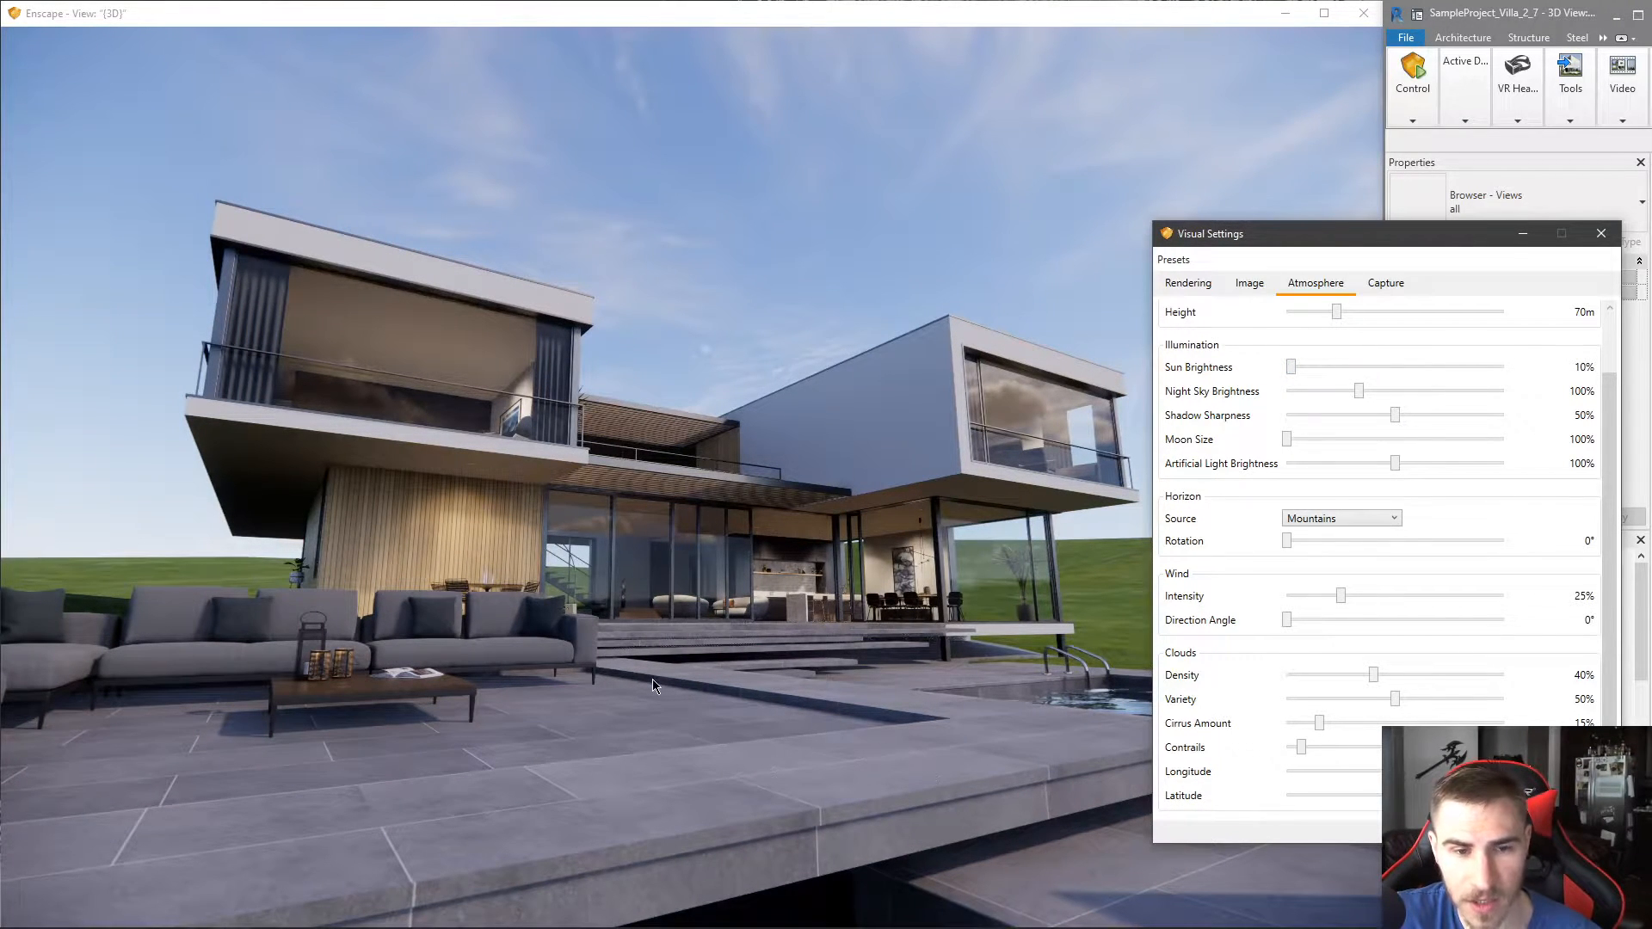
{"action": "left_click_drag", "start_coordinate": [694, 663], "coordinate": [998, 624]}
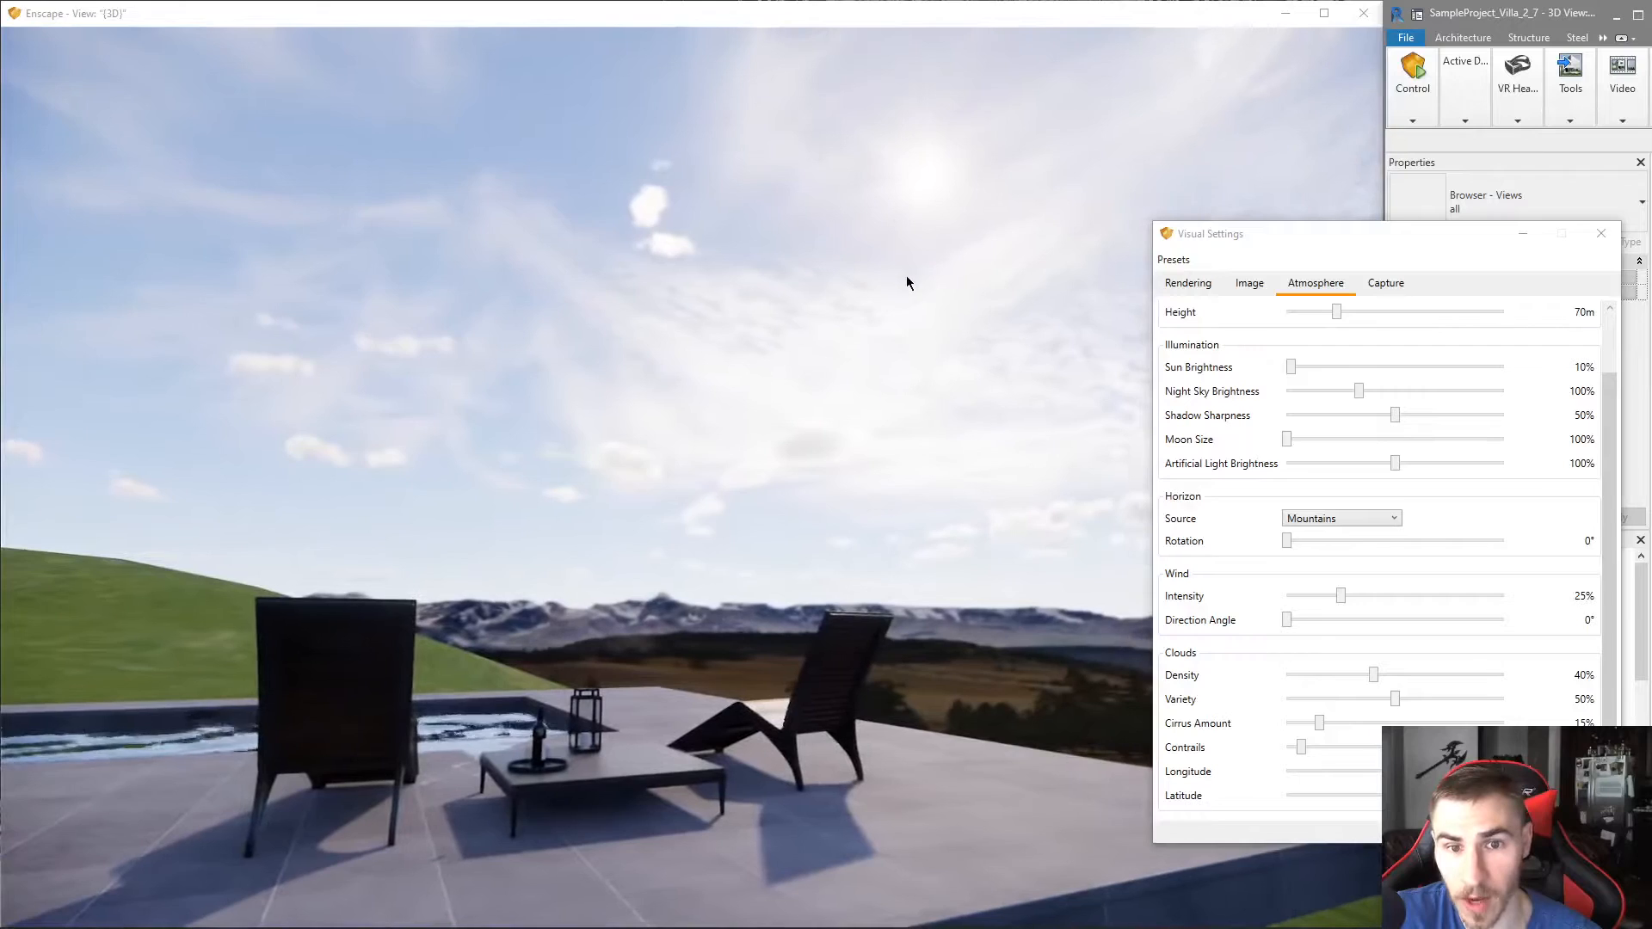
{"action": "left_click_drag", "start_coordinate": [907, 278], "coordinate": [658, 310]}
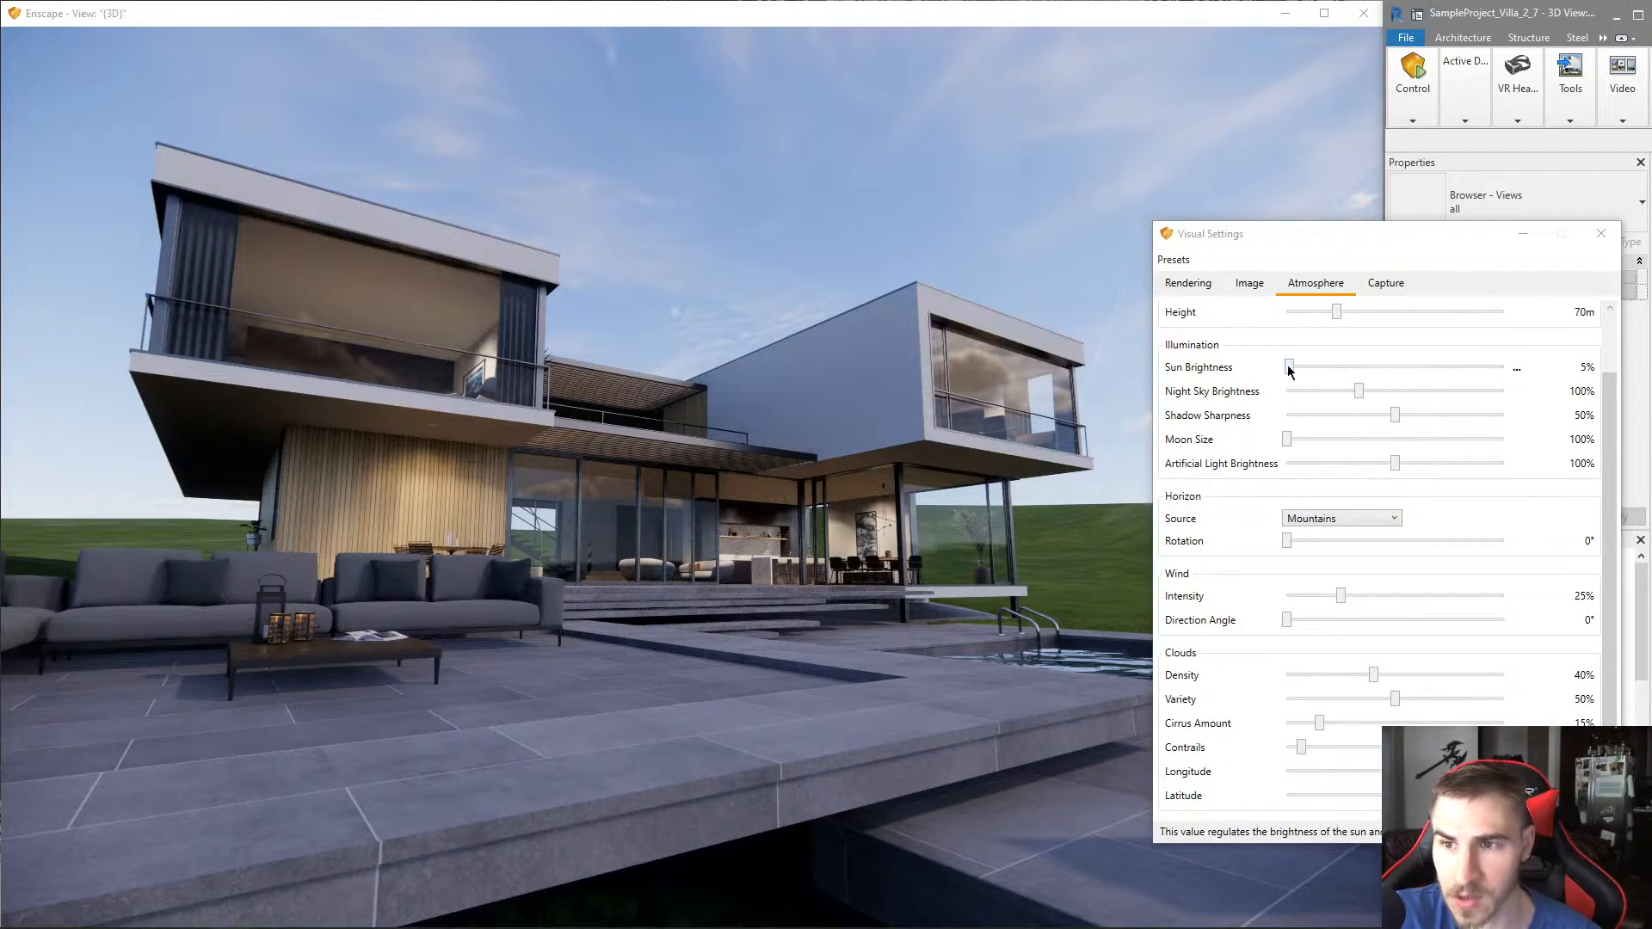
- Try a Sun Brightness of 0% and examine the villa, terrace and pool without direct sunlight
{"action": "left_click_drag", "start_coordinate": [1290, 368], "coordinate": [1284, 369]}
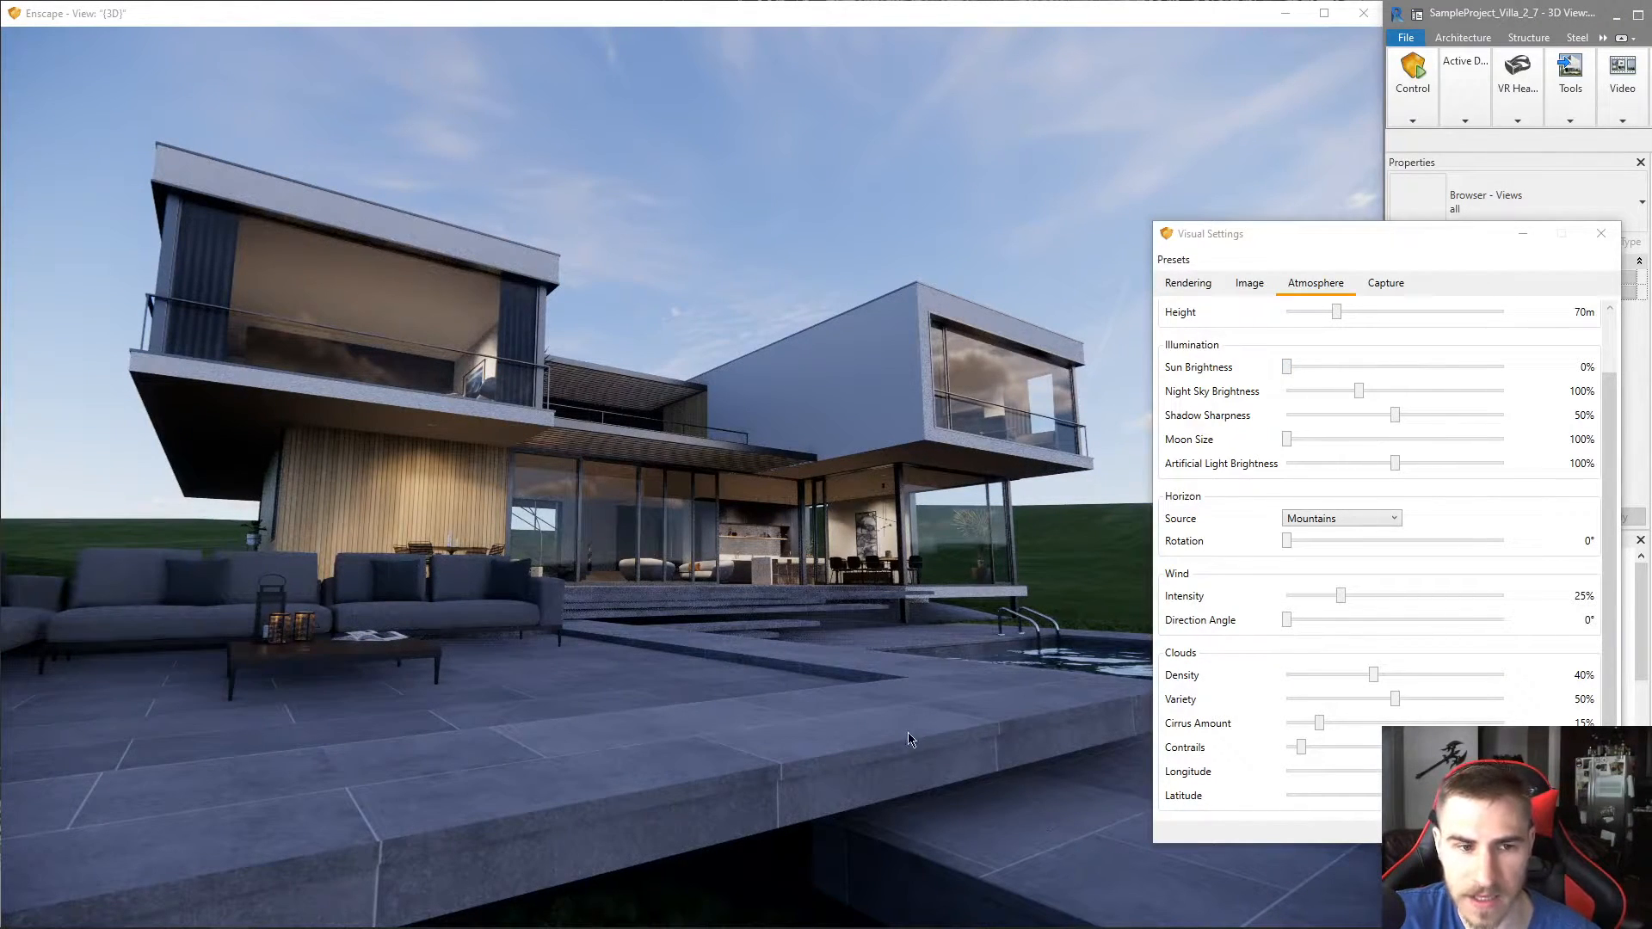
{"action": "mouse_move", "coordinate": [952, 674]}
{"action": "left_mouse_down"}
{"action": "mouse_move", "coordinate": [1272, 630]}
{"action": "mouse_move", "coordinate": [952, 664]}
{"action": "mouse_move", "coordinate": [952, 691]}
{"action": "left_mouse_up"}
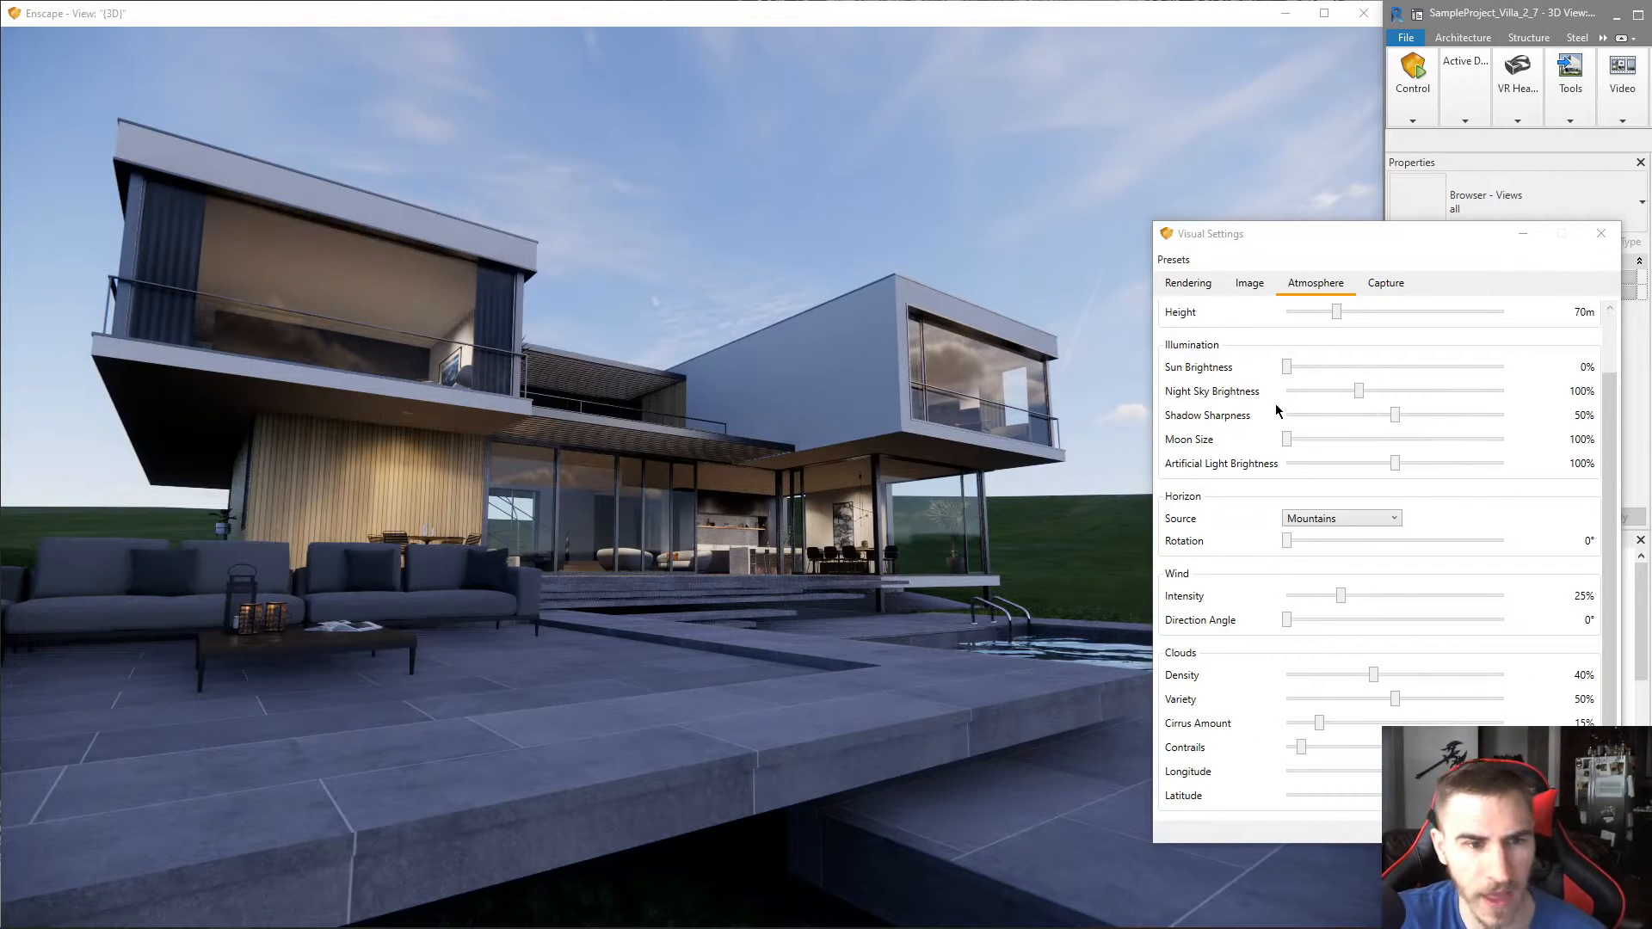
{"action": "mouse_move", "coordinate": [736, 580]}
{"action": "left_mouse_down"}
{"action": "mouse_move", "coordinate": [771, 561]}
{"action": "mouse_move", "coordinate": [735, 580]}
{"action": "left_mouse_up"}
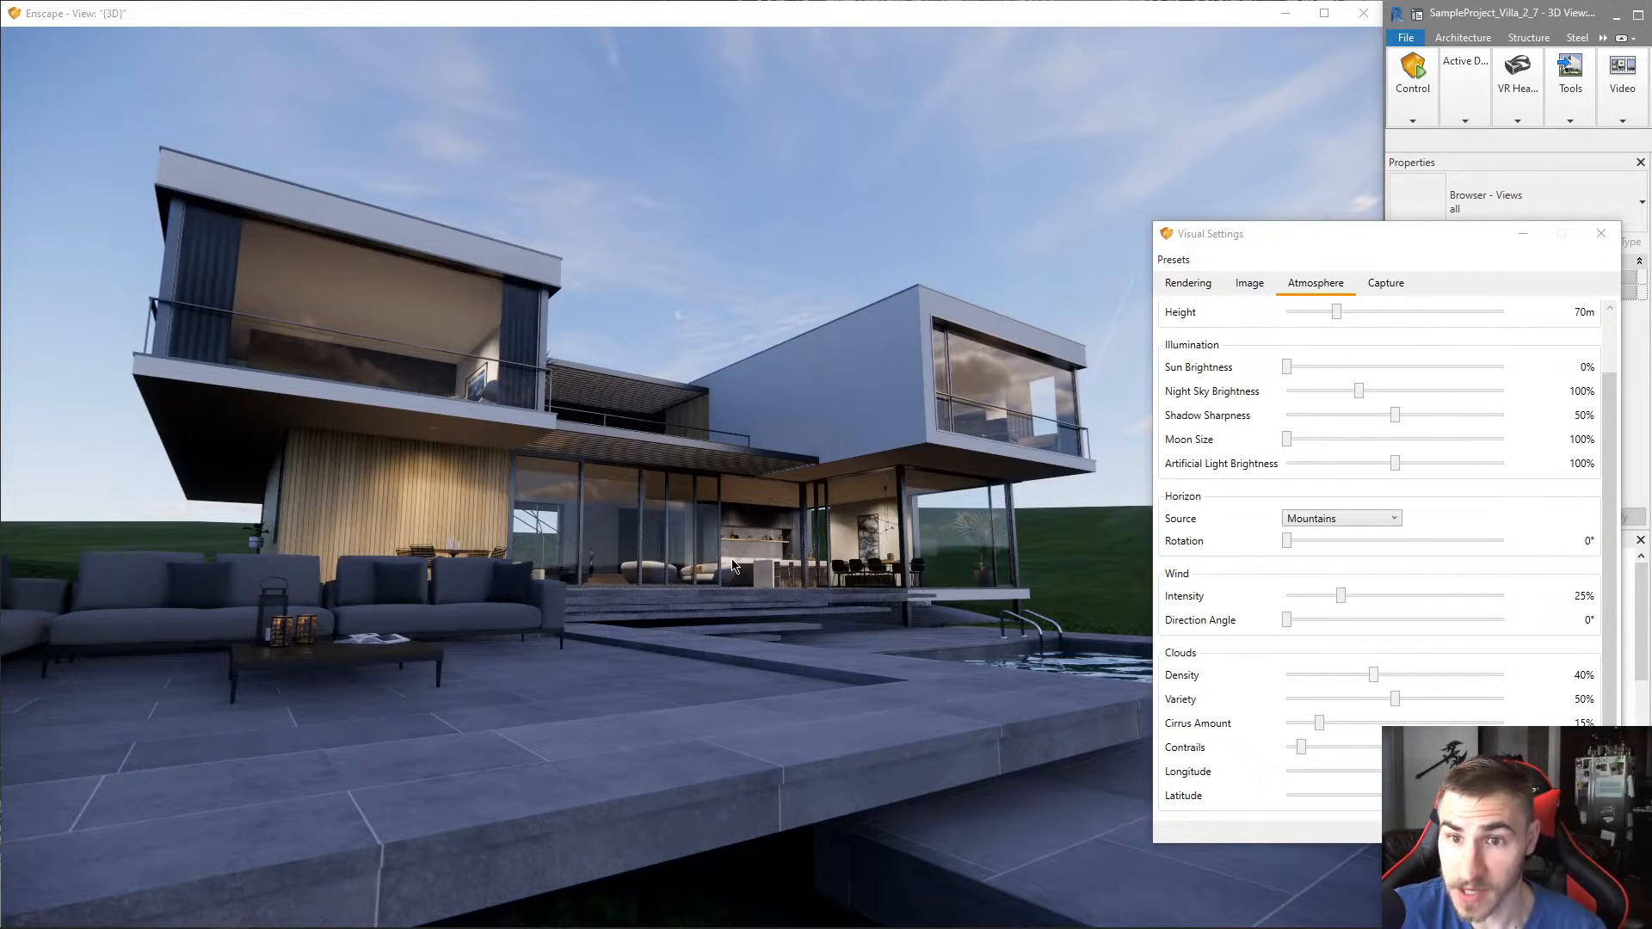
{"action": "left_click_drag", "start_coordinate": [649, 534], "coordinate": [646, 554]}
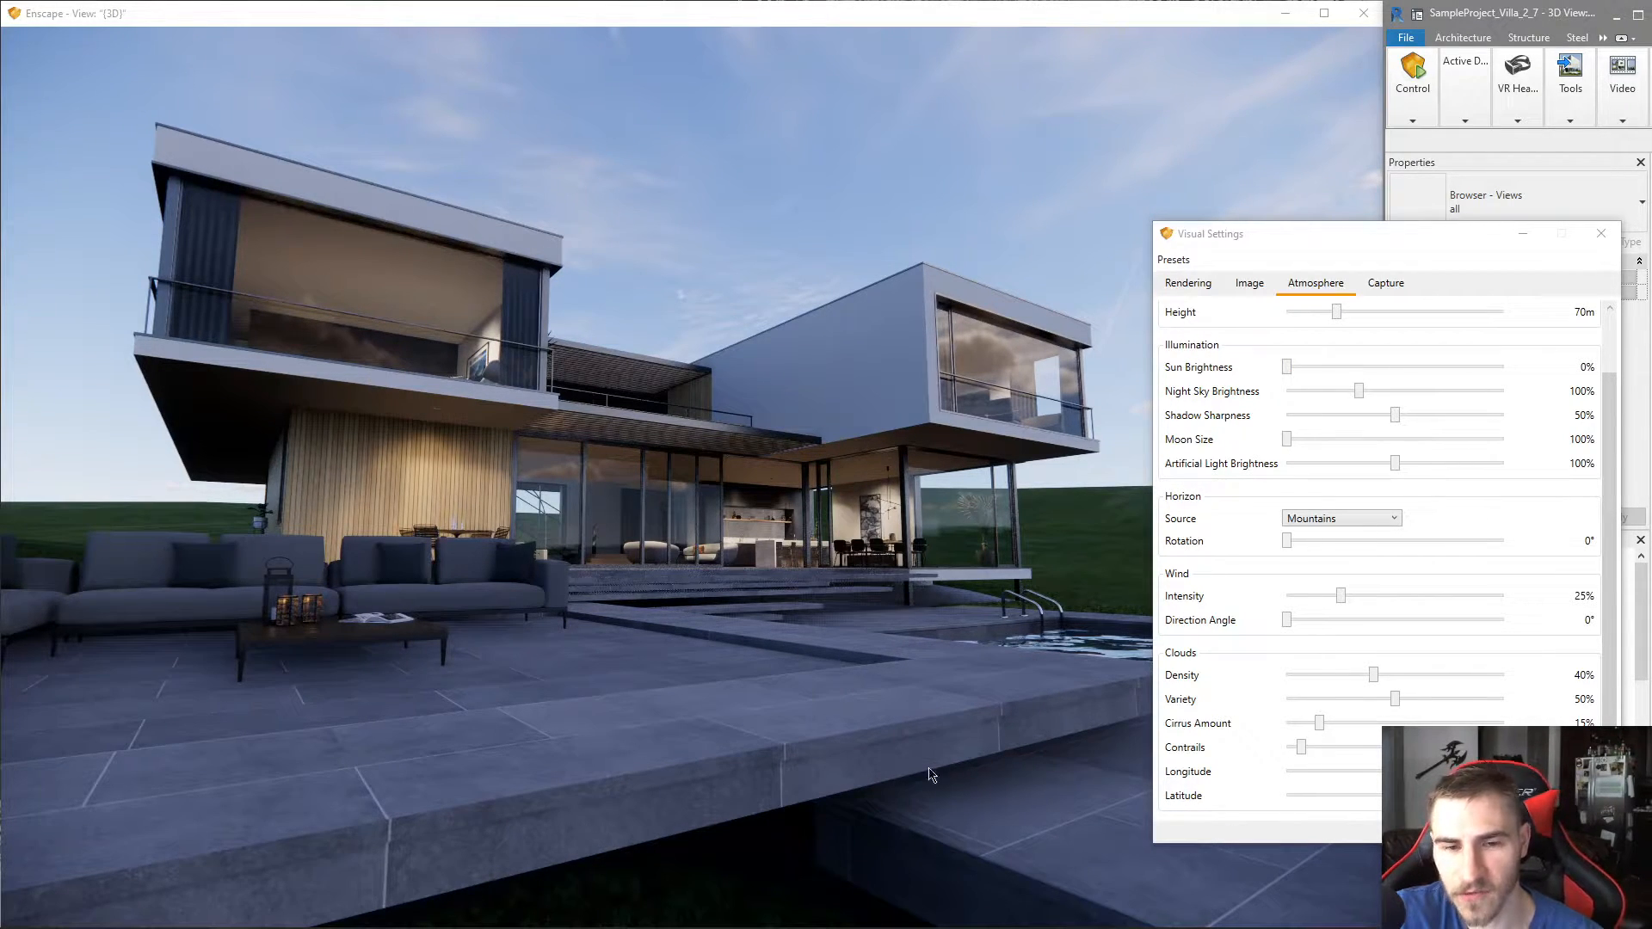
{"action": "left_click_drag", "start_coordinate": [896, 654], "coordinate": [895, 655]}
{"action": "left_click_drag", "start_coordinate": [965, 590], "coordinate": [966, 589]}
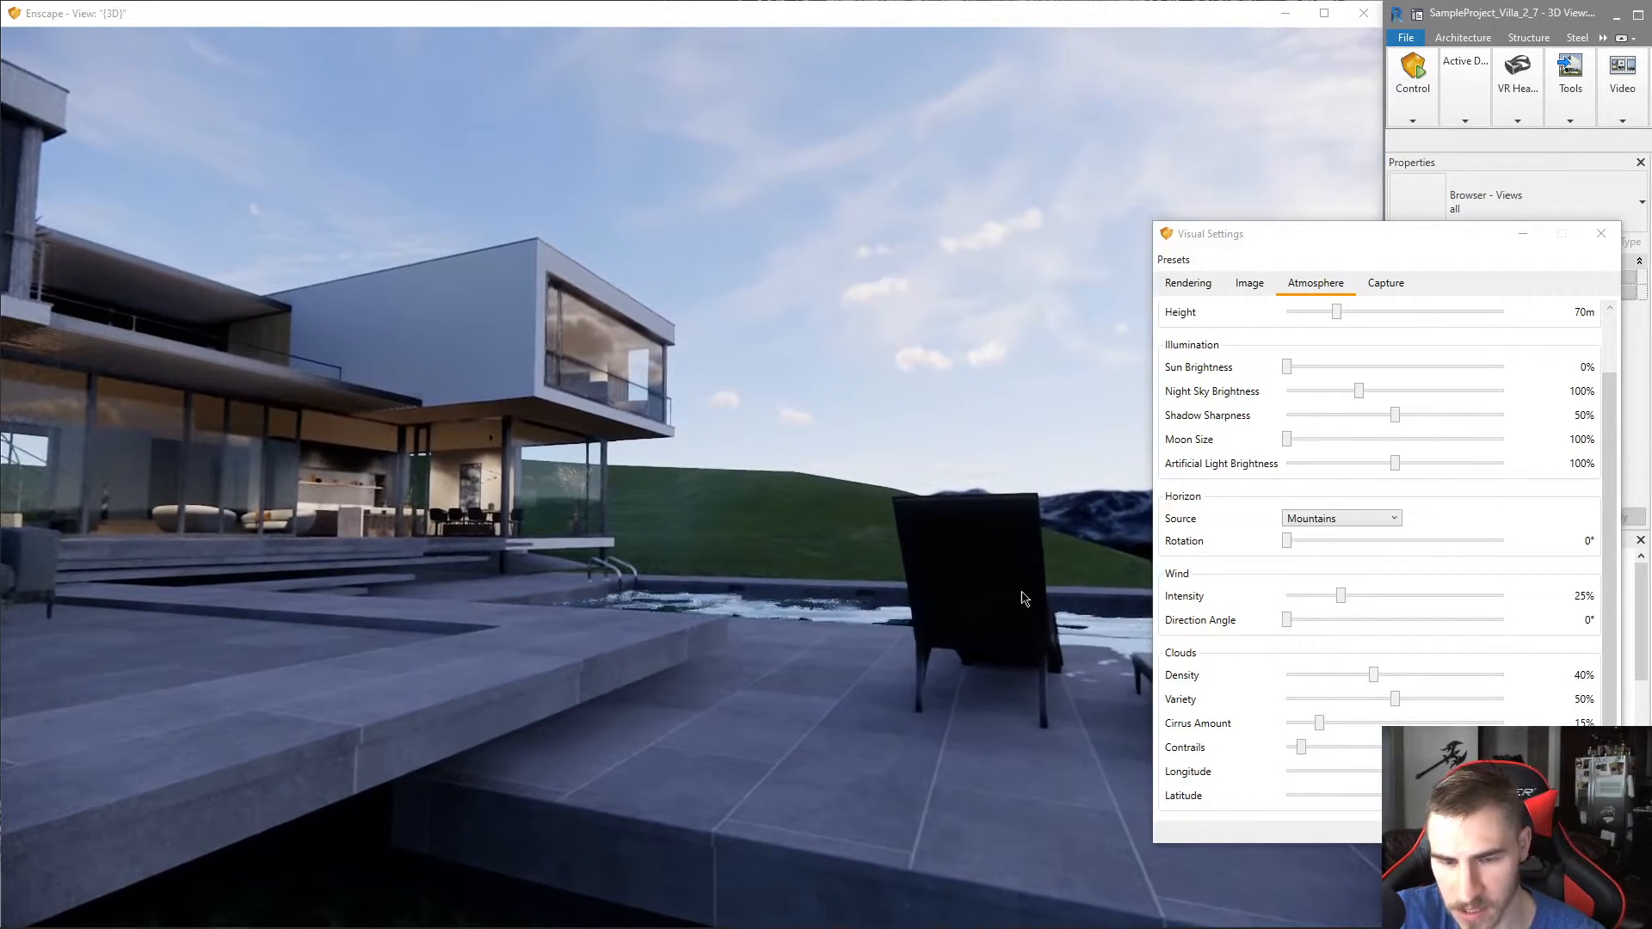
{"action": "left_click_drag", "start_coordinate": [917, 660], "coordinate": [916, 661]}
- Try a Sun Brightness of 5% and examine the shadows around the poolside lounge chairs and the villa
{"action": "left_click_drag", "start_coordinate": [770, 383], "coordinate": [284, 779]}
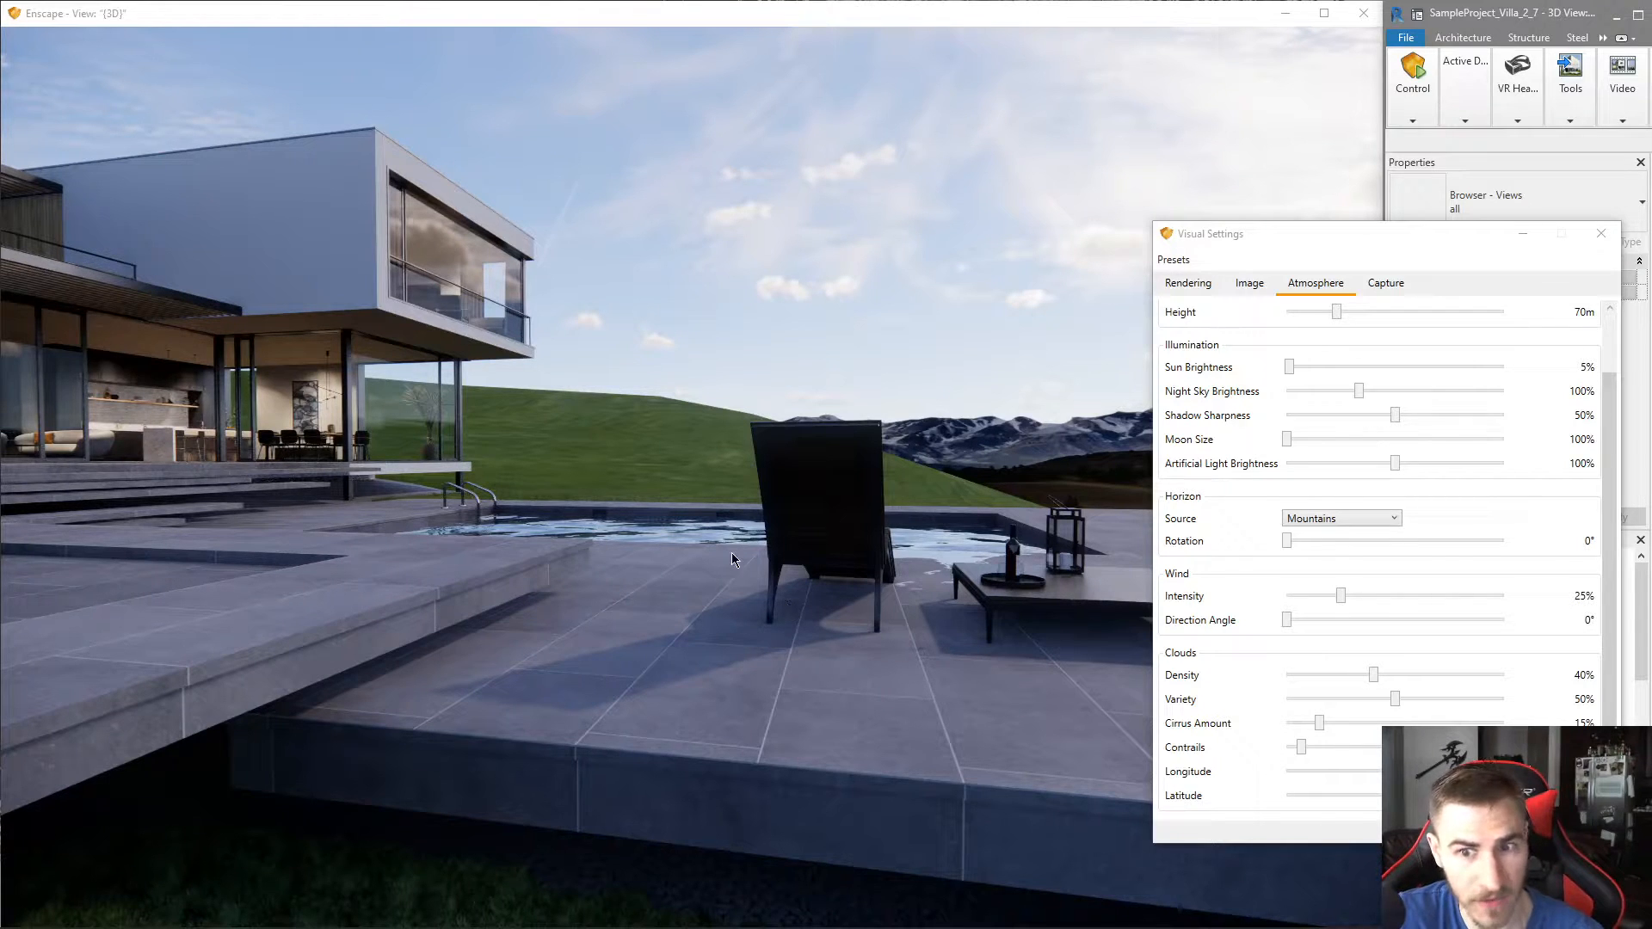
{"action": "left_click_drag", "start_coordinate": [688, 639], "coordinate": [749, 632]}
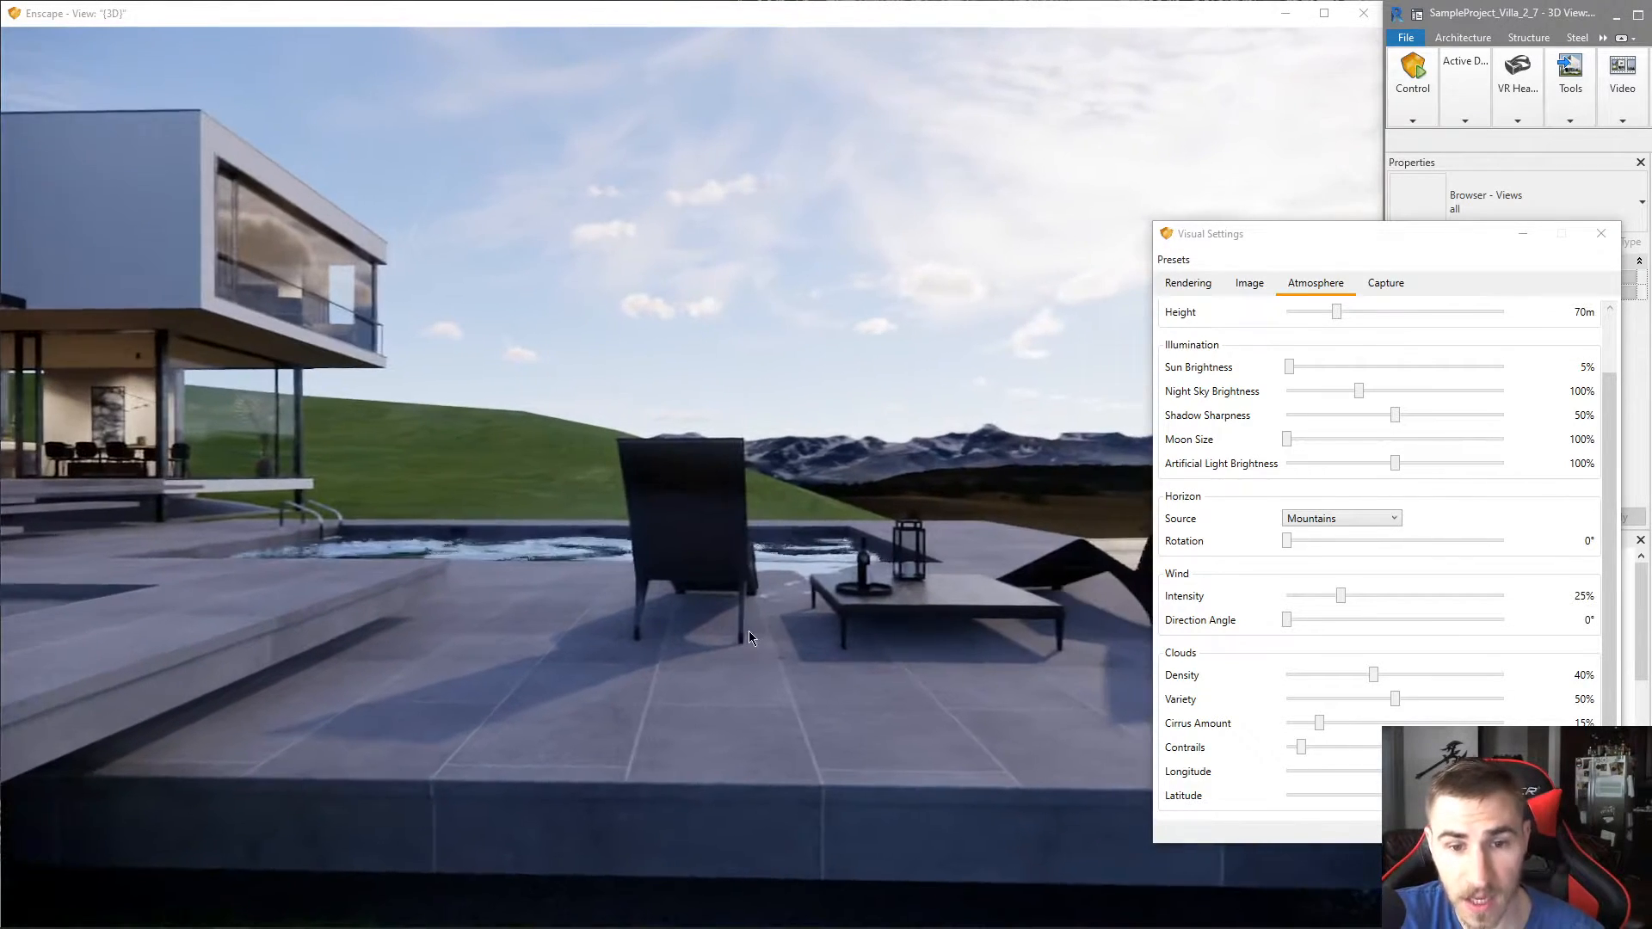
{"action": "left_click_drag", "start_coordinate": [730, 692], "coordinate": [695, 667]}
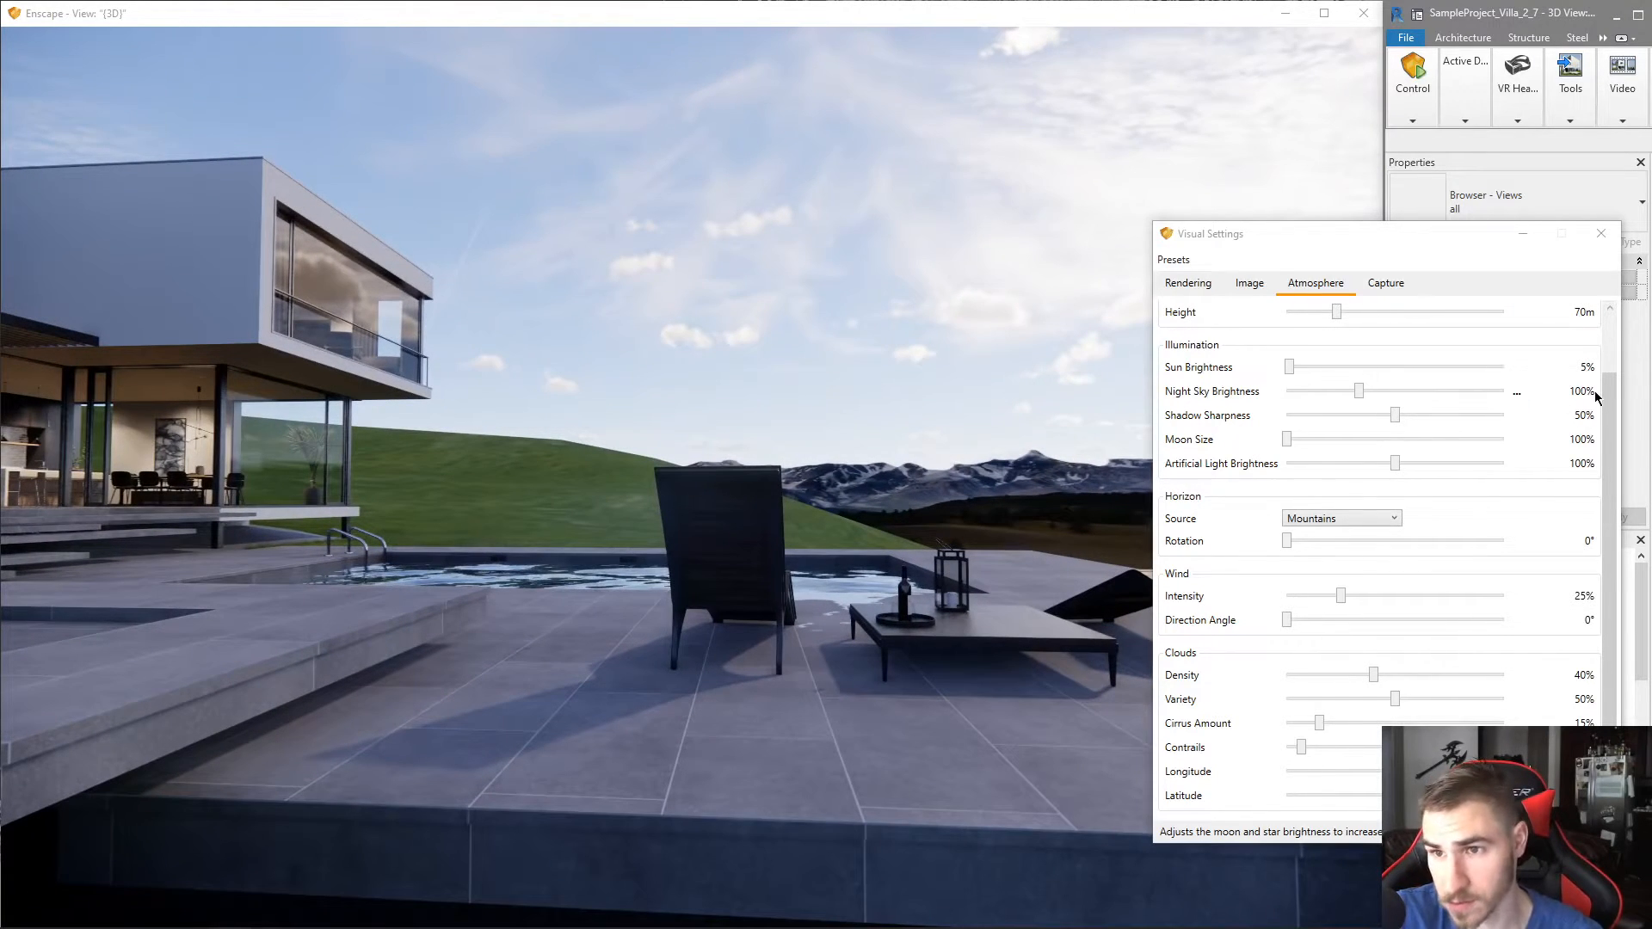
{"action": "left_click_drag", "start_coordinate": [860, 559], "coordinate": [719, 578]}
{"action": "left_click_drag", "start_coordinate": [1059, 565], "coordinate": [947, 531]}
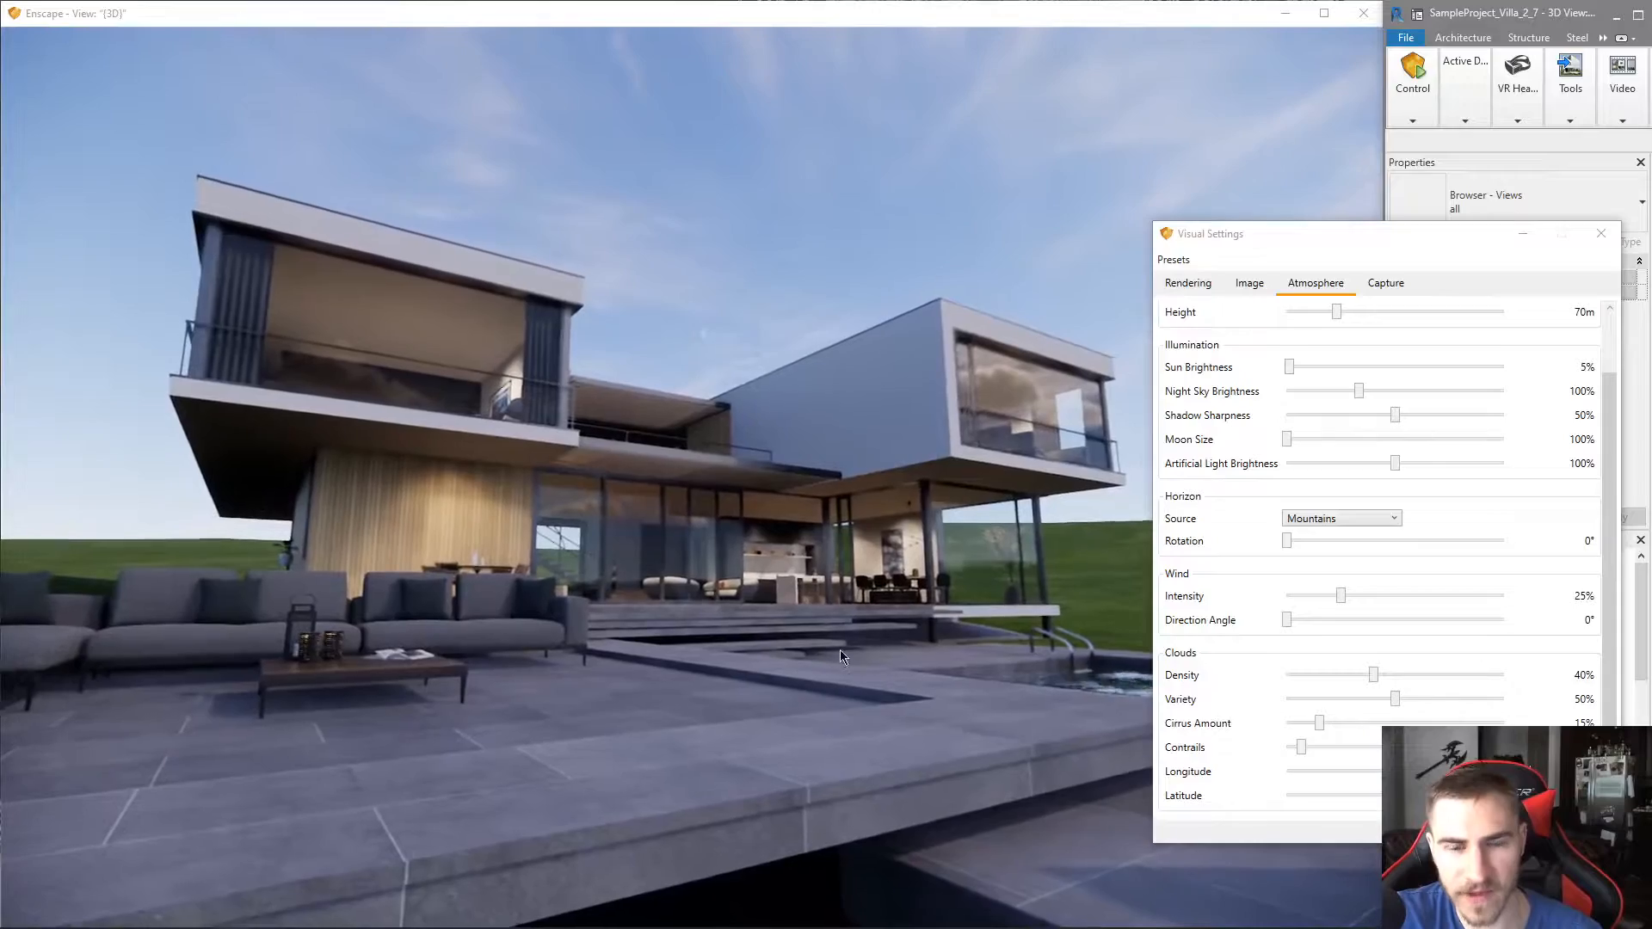
- Set the Sun Brightness to 35% and reframe the villa with the terrace sofas in front
{"action": "left_click_drag", "start_coordinate": [1283, 367], "coordinate": [1289, 368]}
{"action": "key", "text": "Right"}
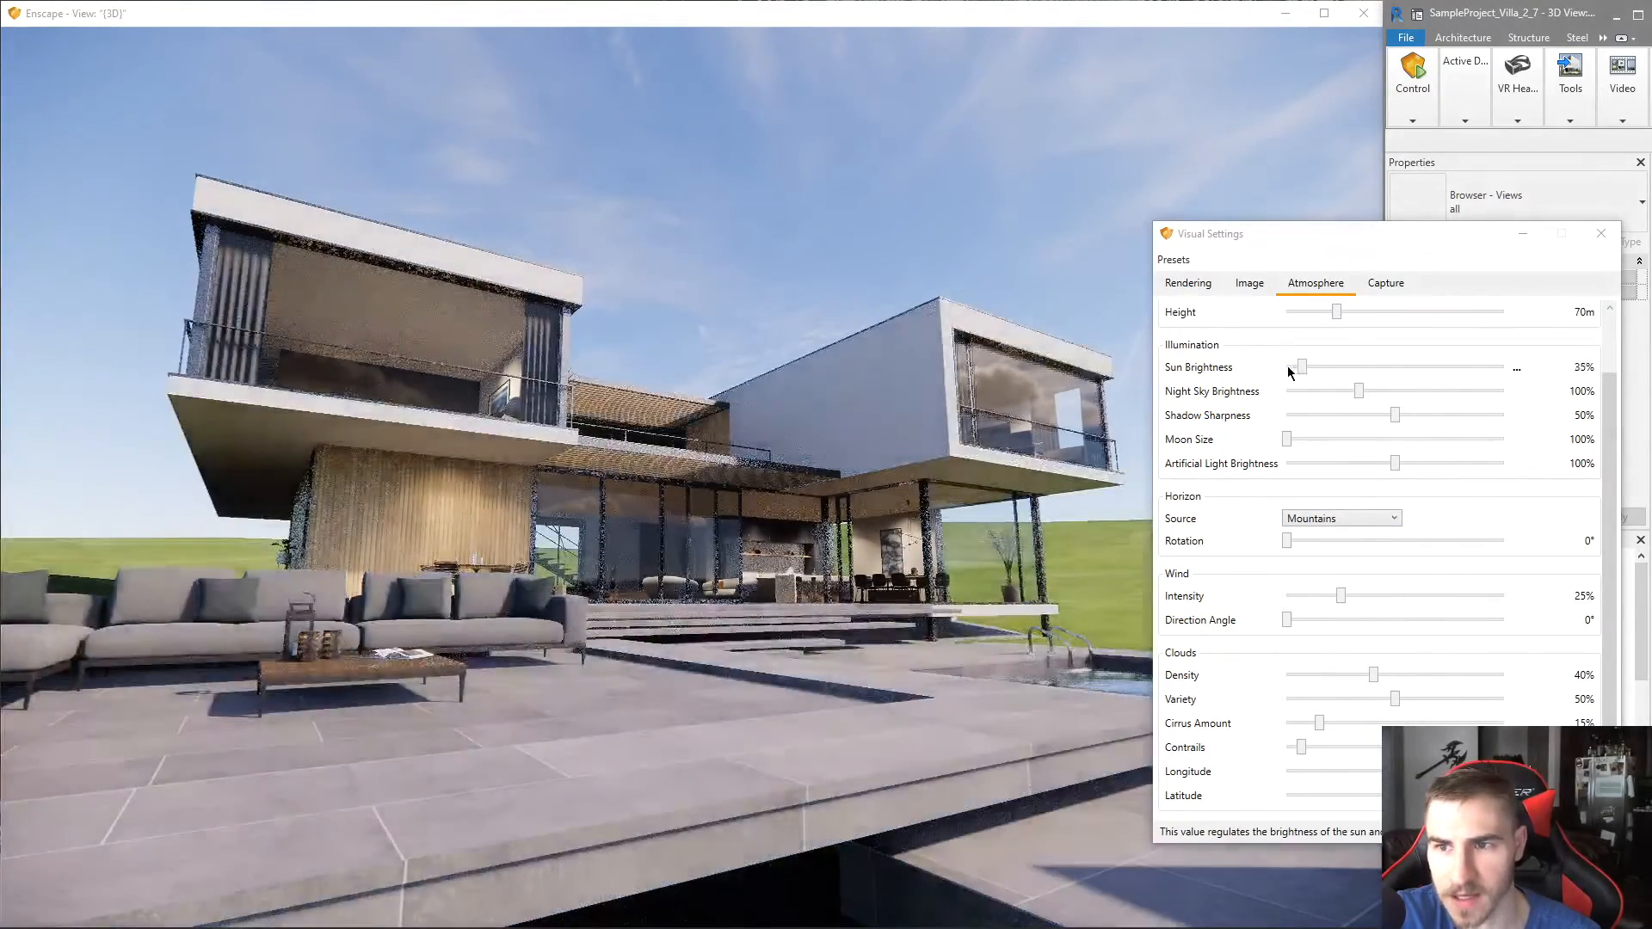
{"action": "key", "text": "Right"}
{"action": "key", "text": "Right"}
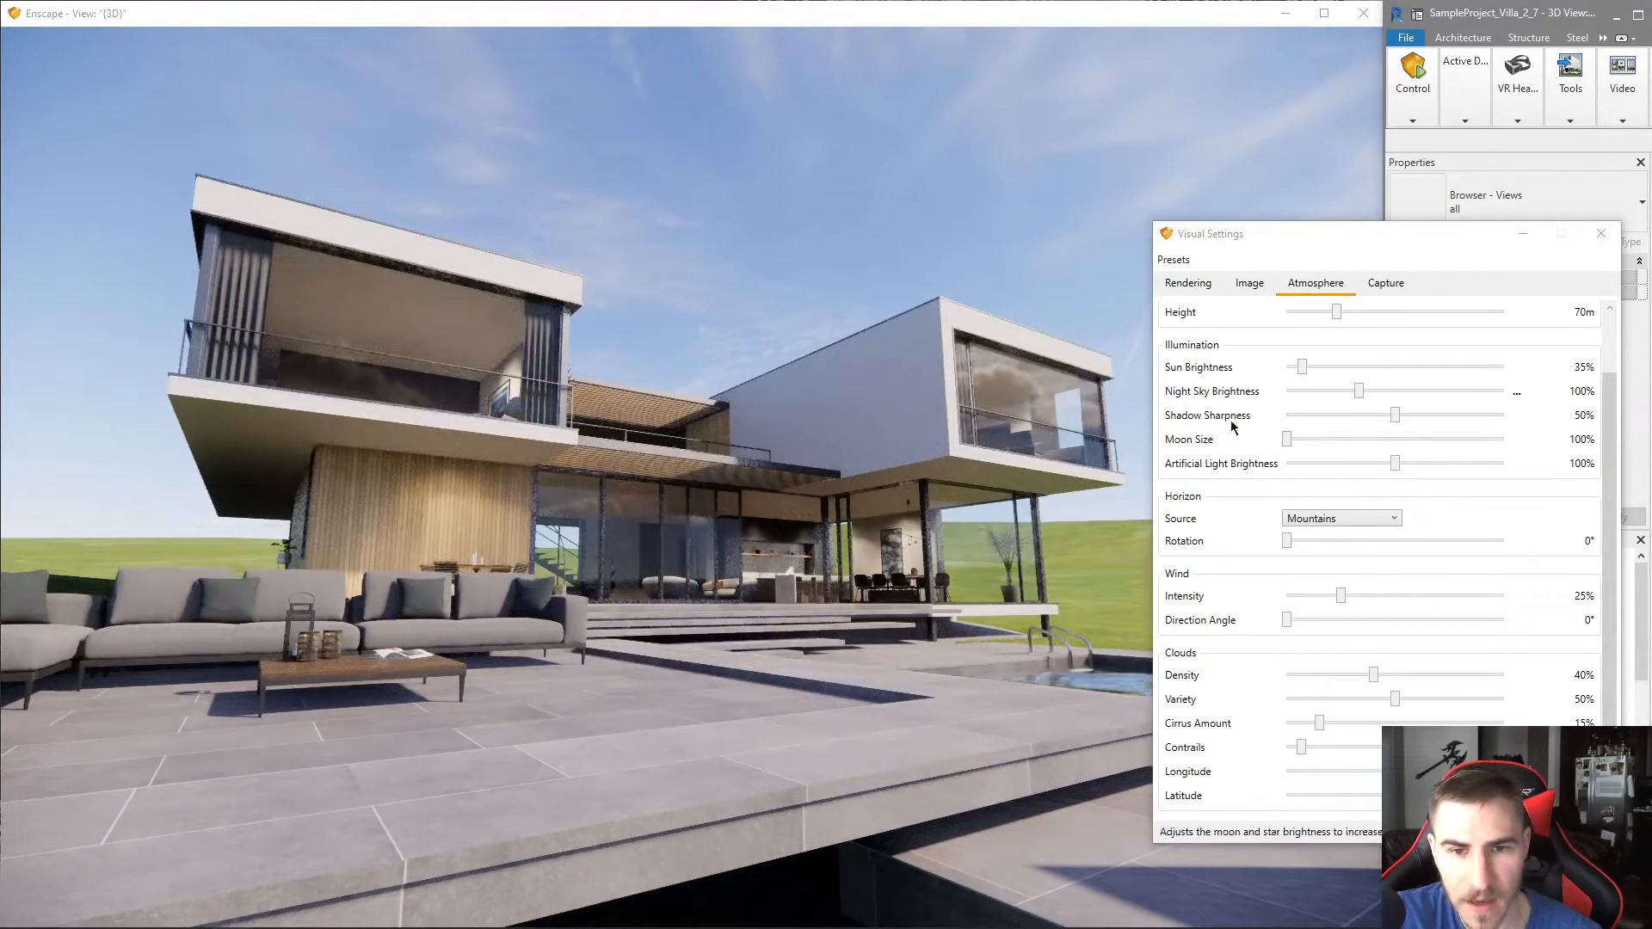
{"action": "mouse_move", "coordinate": [1029, 500]}
{"action": "left_mouse_down"}
{"action": "mouse_move", "coordinate": [1008, 563]}
{"action": "mouse_move", "coordinate": [1025, 494]}
{"action": "left_mouse_up"}
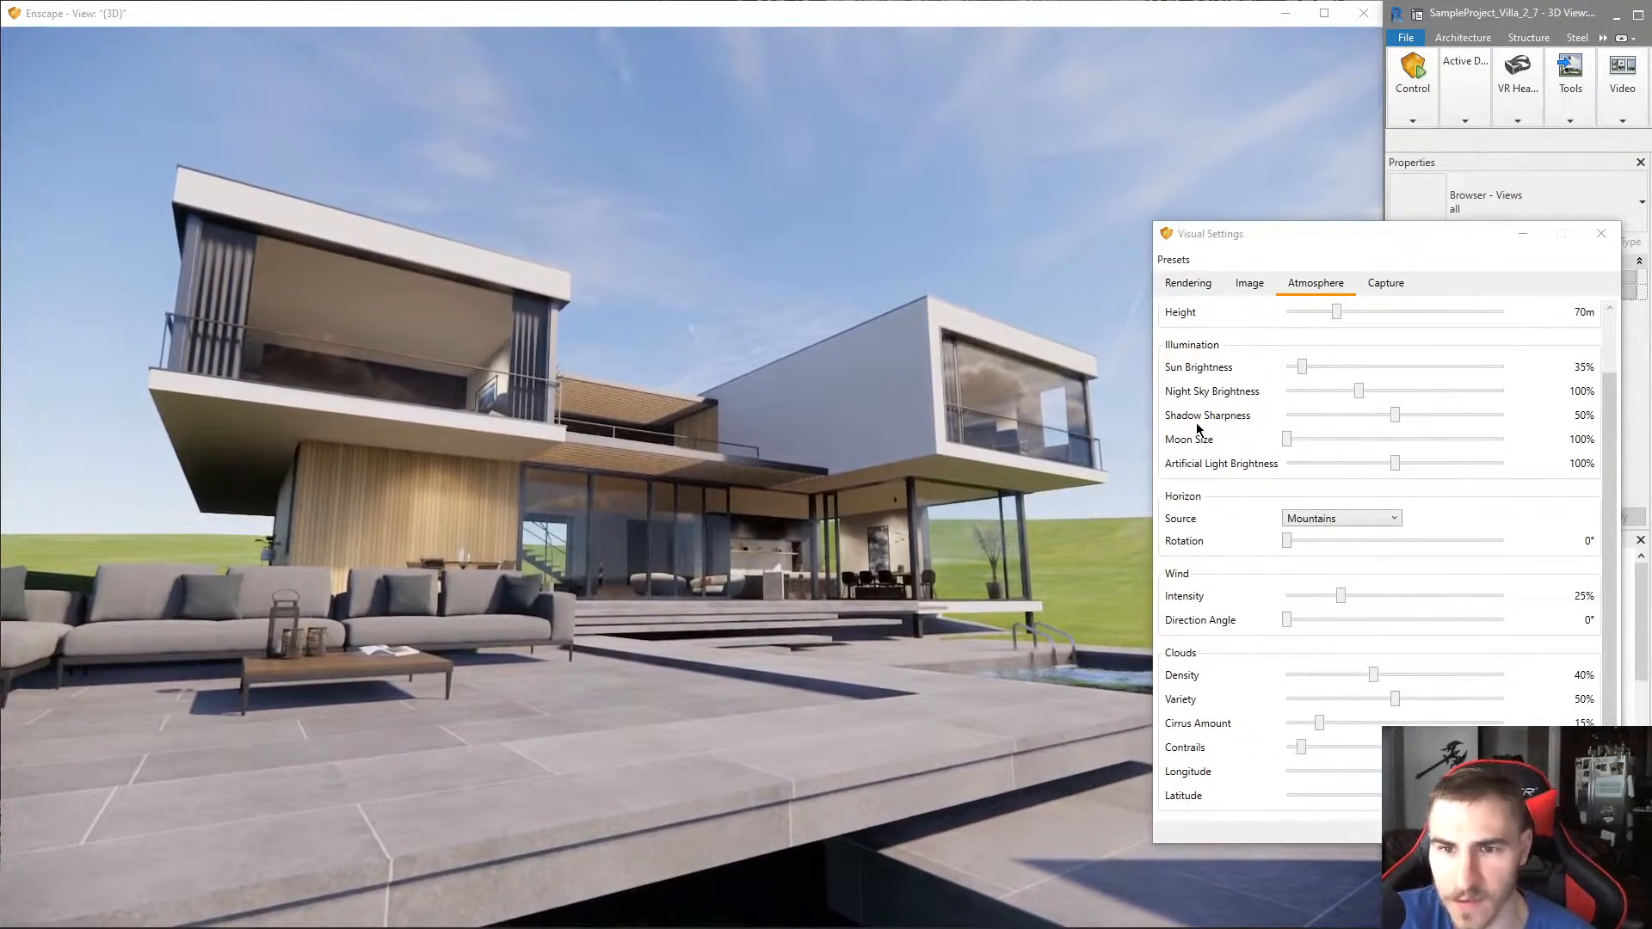
- Set the Rendering Quality to Ultra and lower the camera exposure to 45%
{"action": "left_click", "coordinate": [1249, 283]}
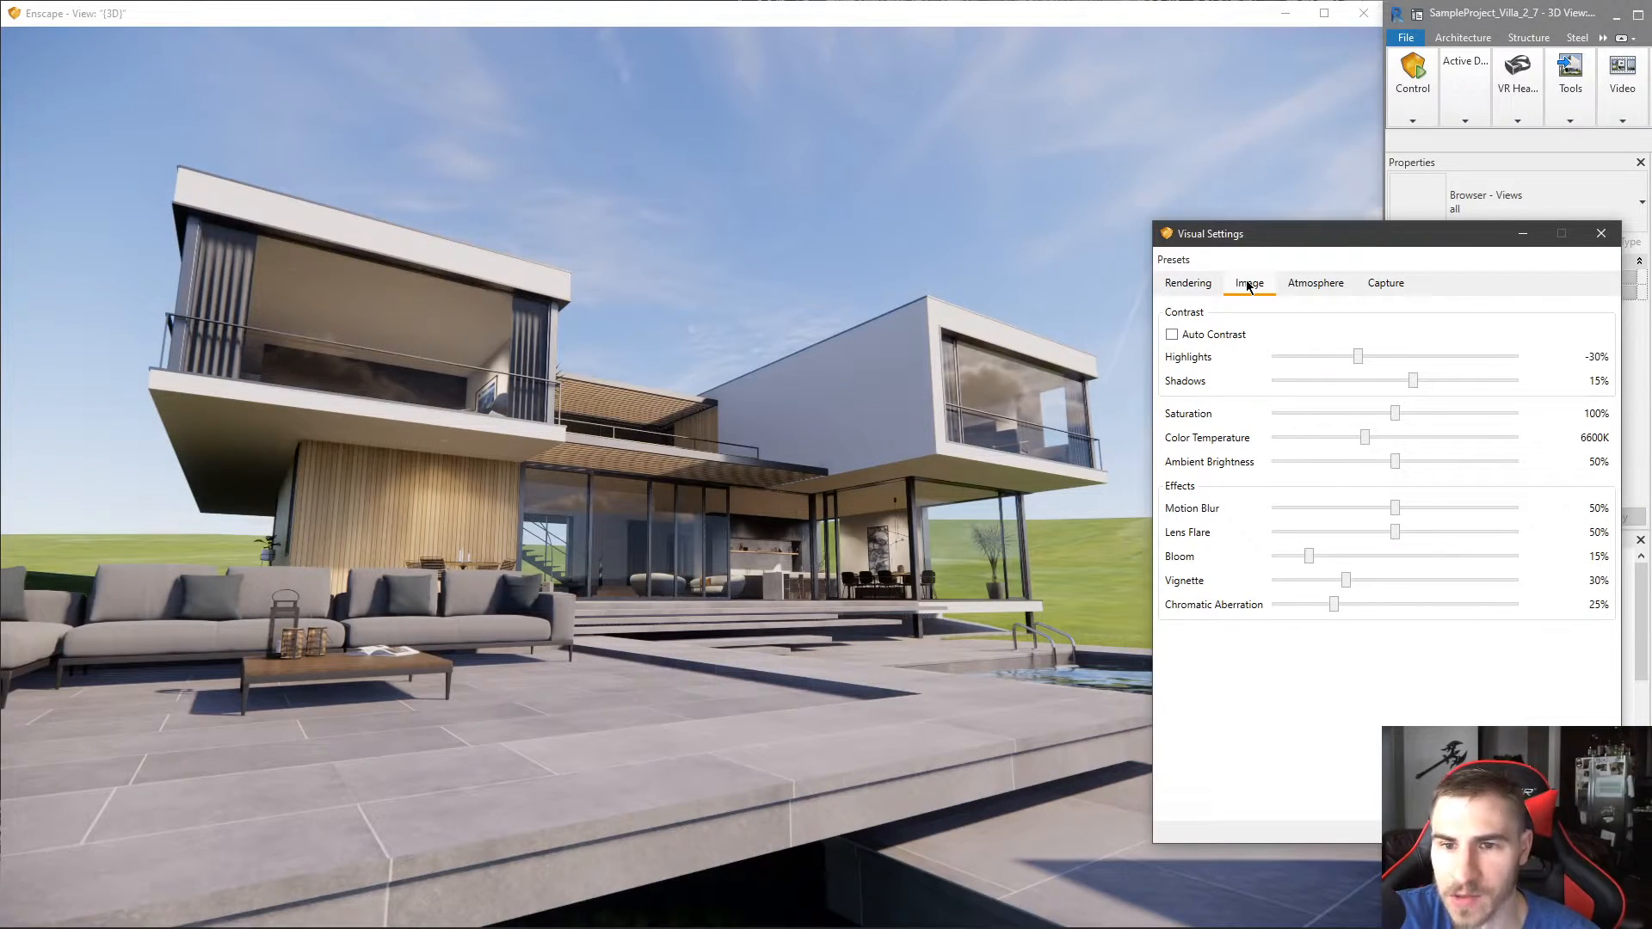
{"action": "left_click", "coordinate": [1203, 285]}
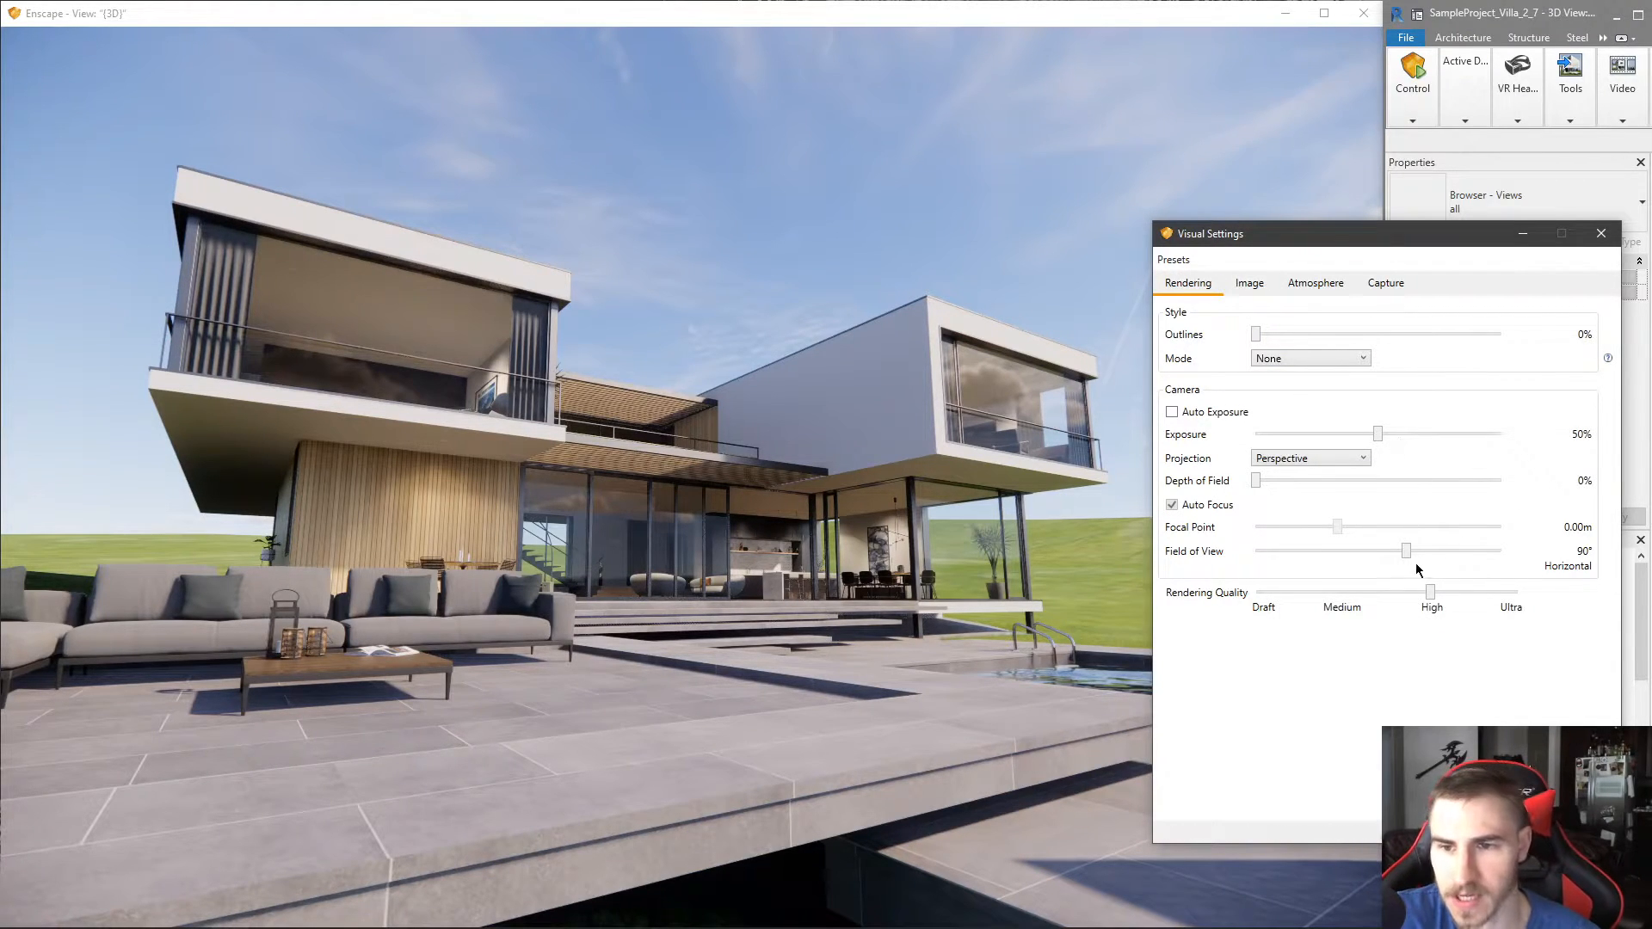
{"action": "left_click", "coordinate": [1313, 284]}
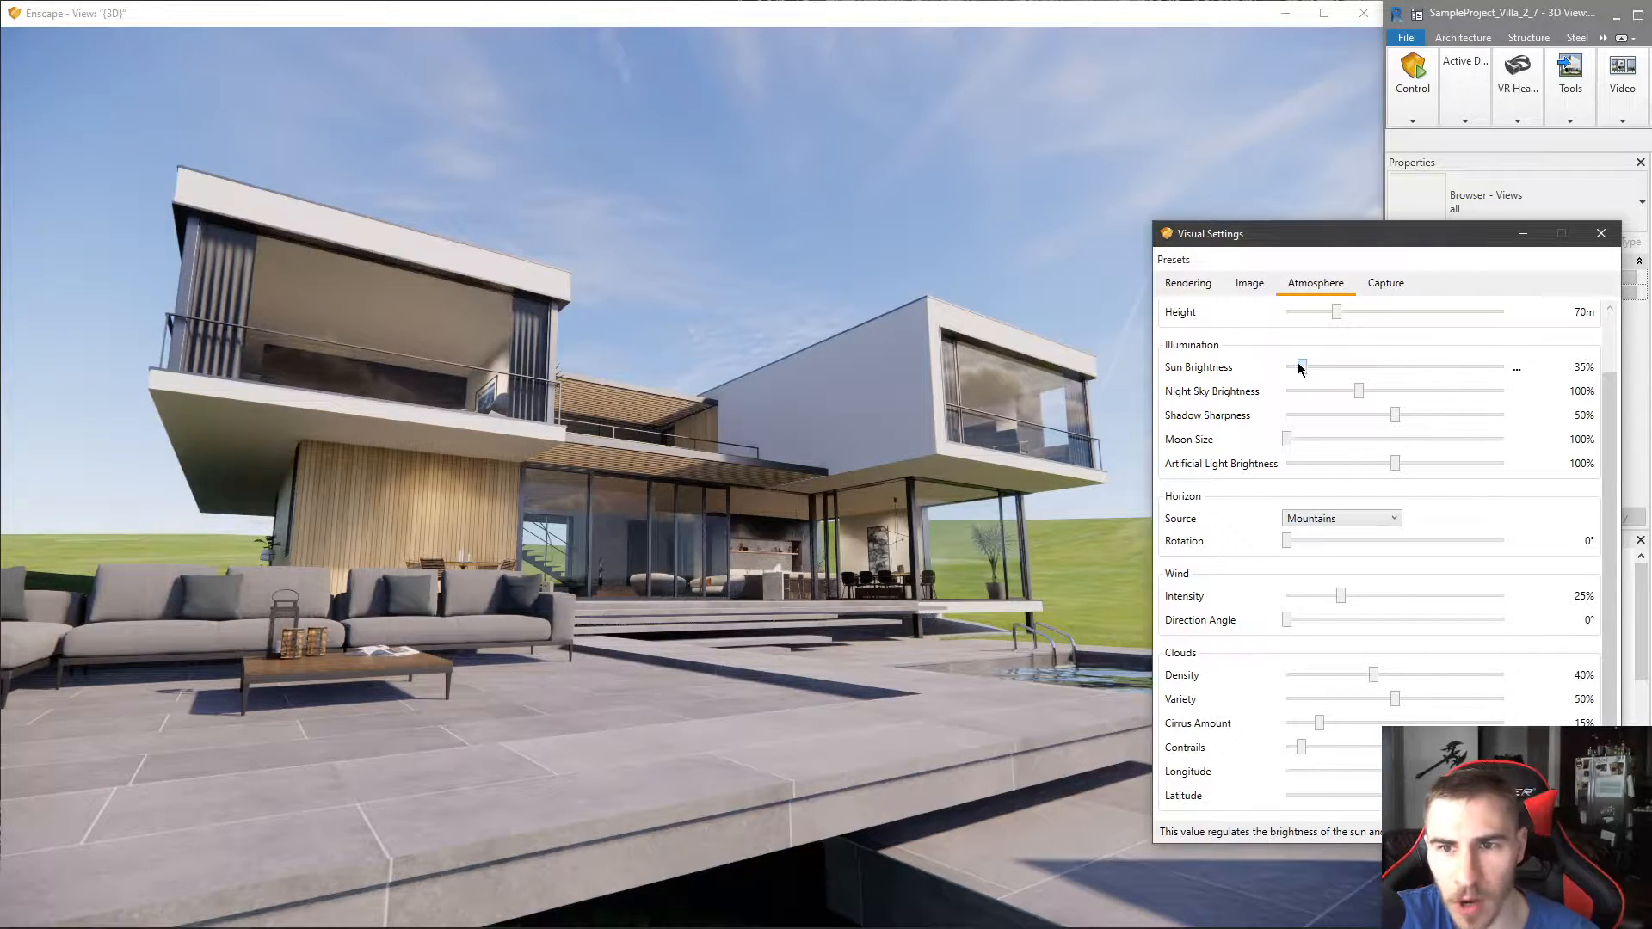
{"action": "left_click", "coordinate": [1193, 283]}
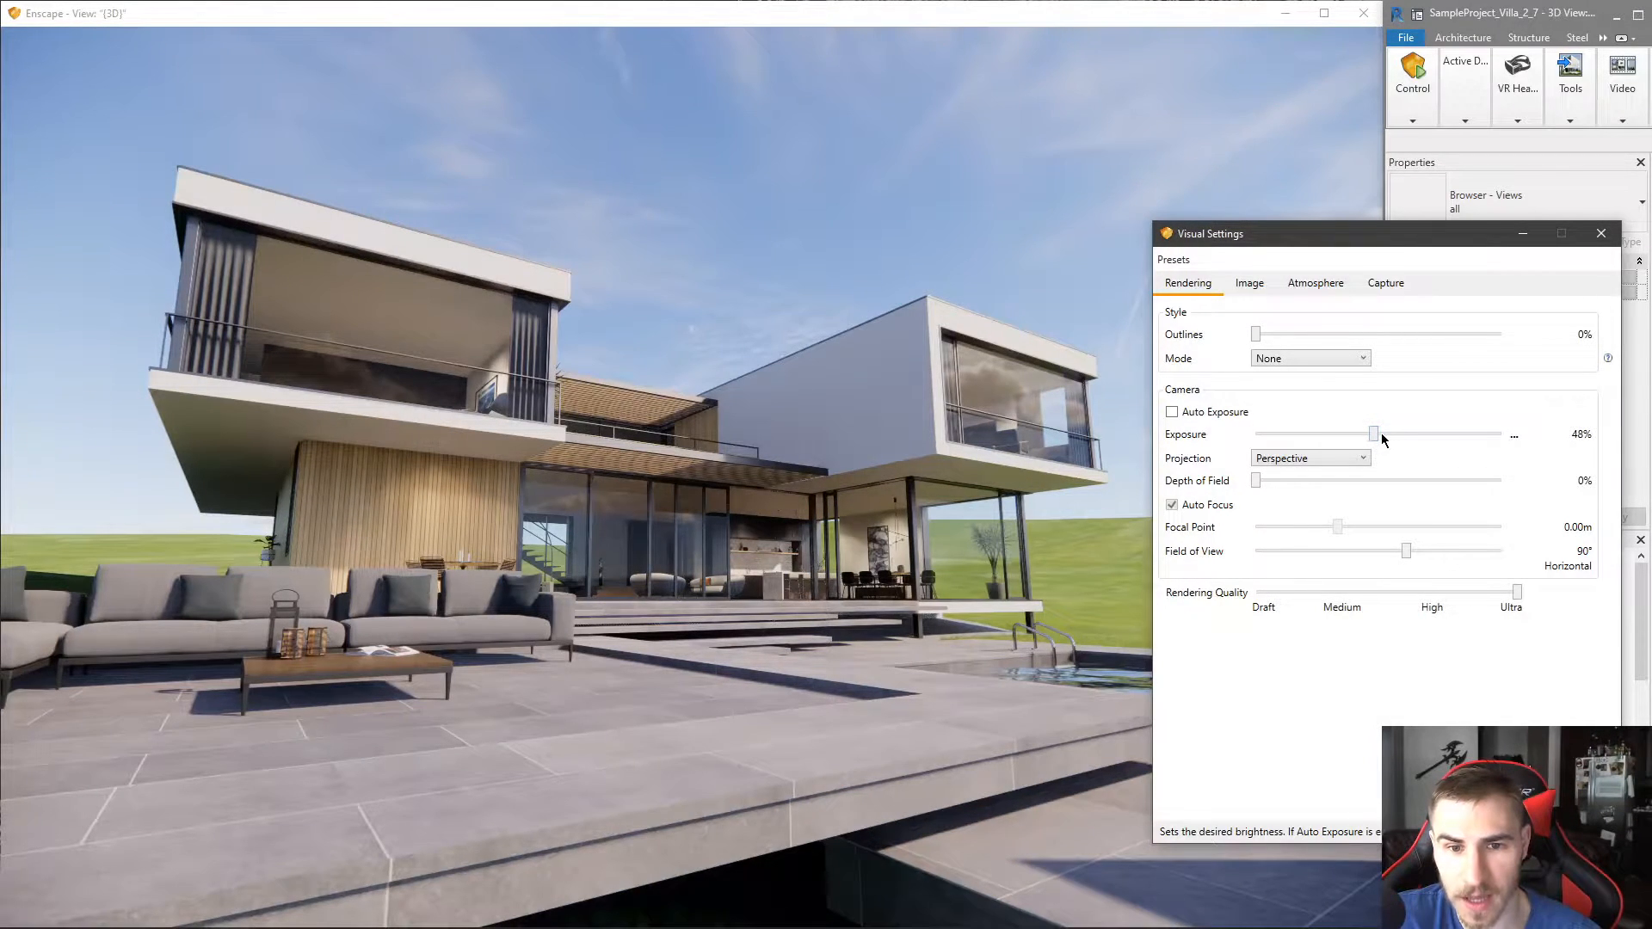
{"action": "key", "text": "Left"}
{"action": "key", "text": "Left"}
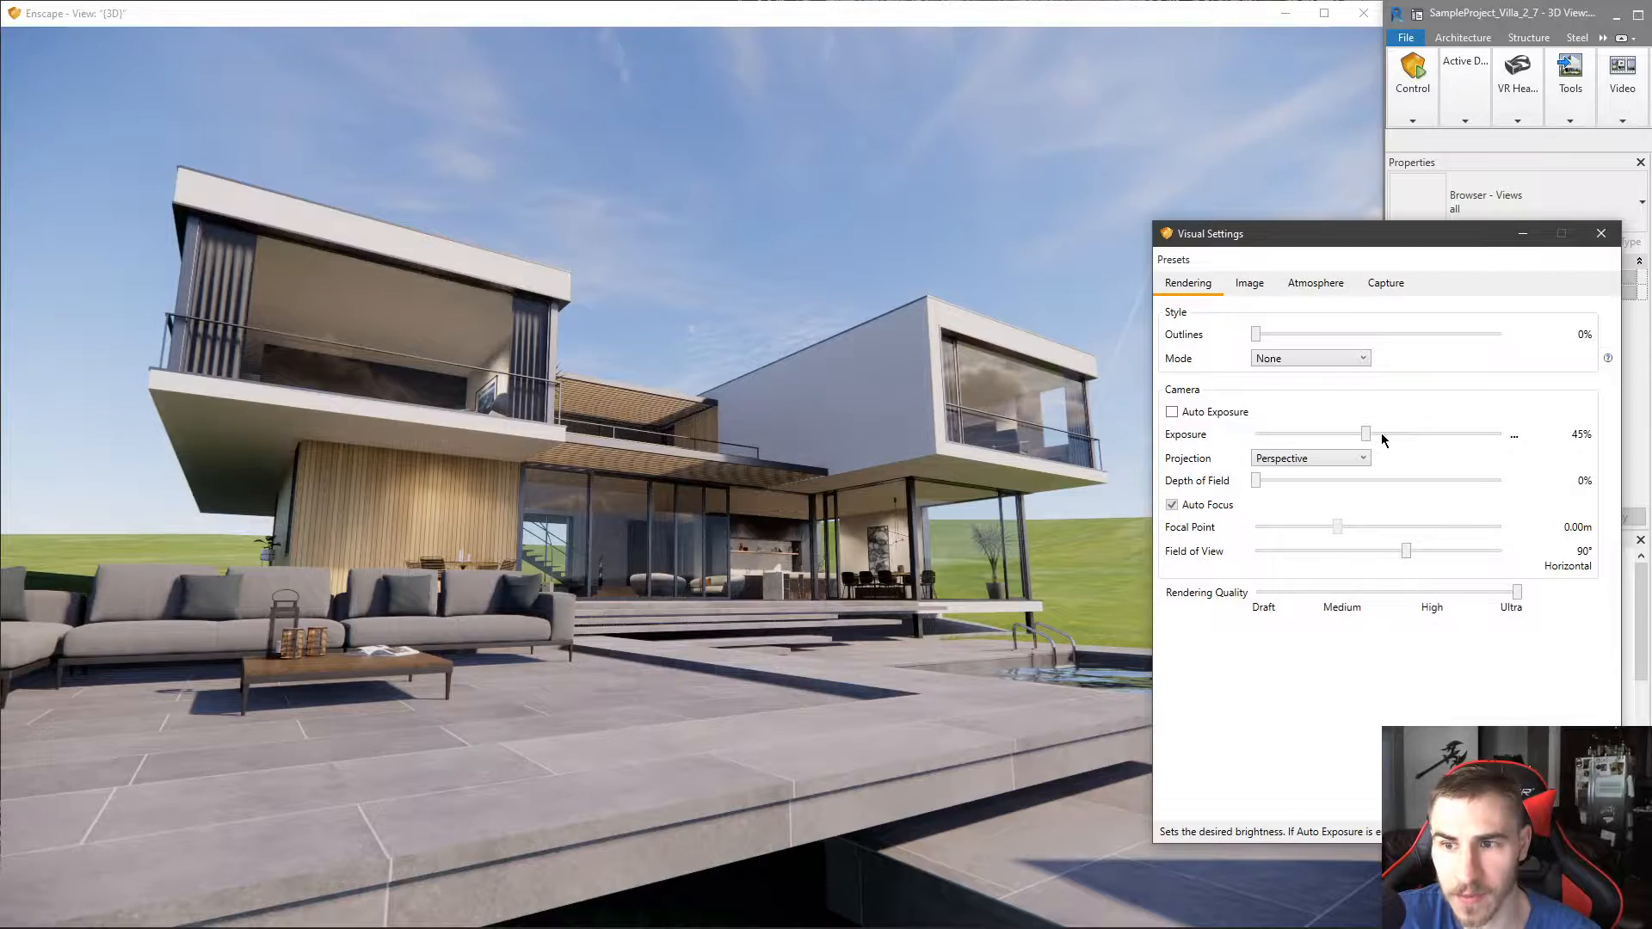
- Set the camera exposure to 40% after trying brighter values such as 55% and 49%
{"action": "left_click_drag", "start_coordinate": [1367, 437], "coordinate": [1391, 439]}
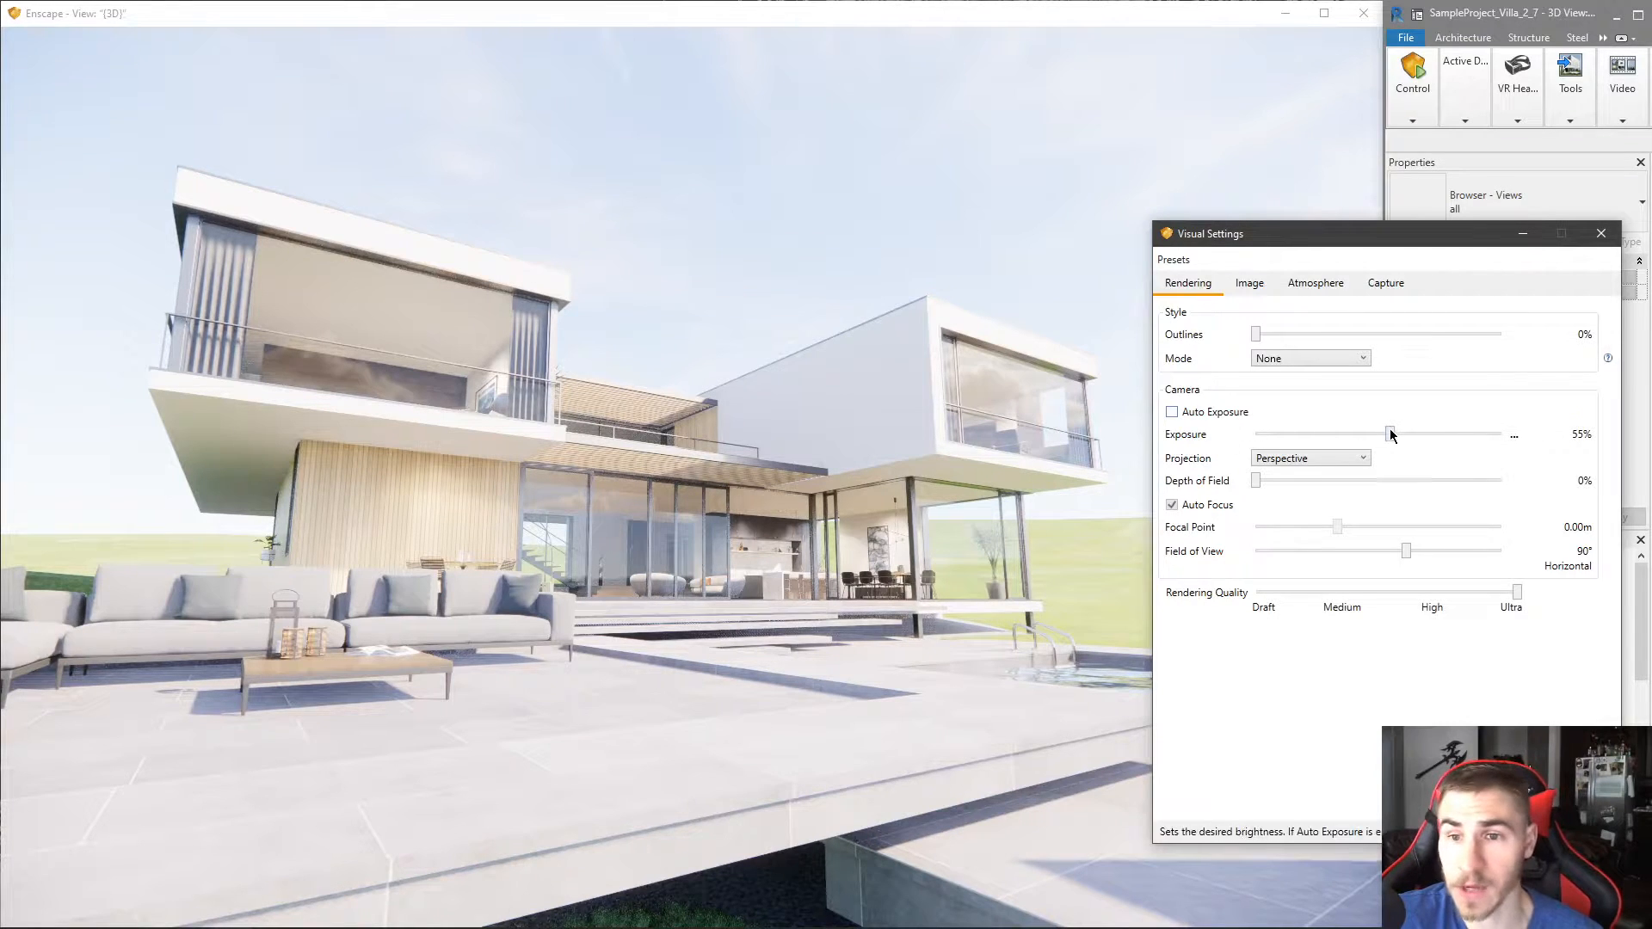
{"action": "left_click_drag", "start_coordinate": [1393, 437], "coordinate": [1383, 436]}
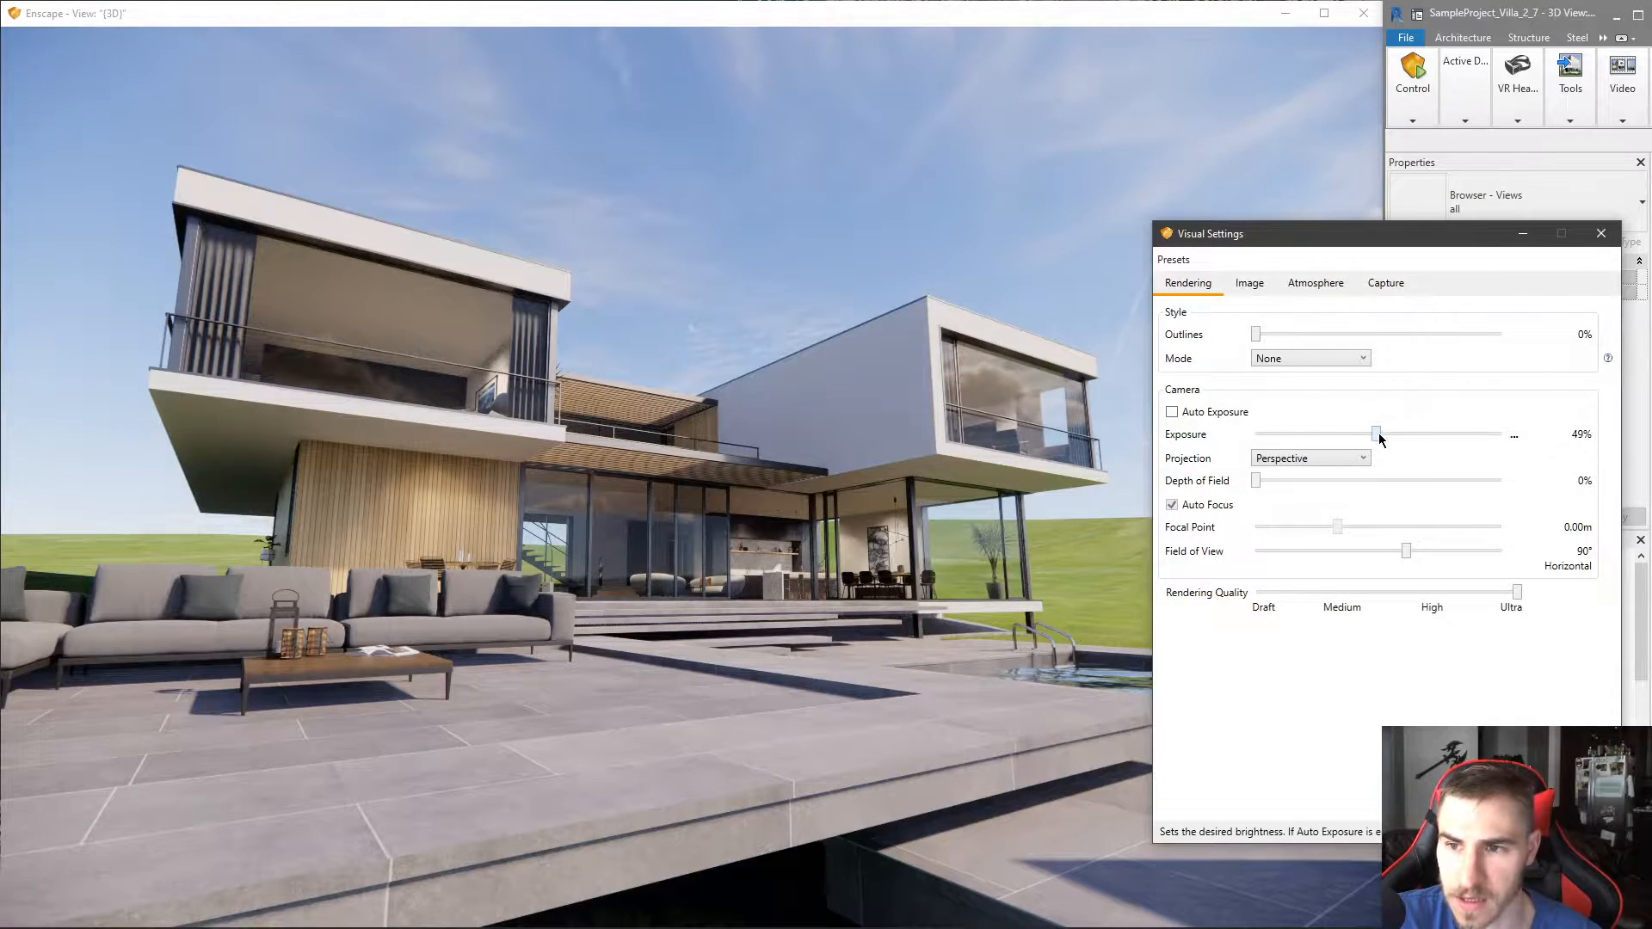
{"action": "key", "text": "Left"}
{"action": "key", "text": "Left"}
{"action": "key", "text": "Right"}
{"action": "key", "text": "Right"}
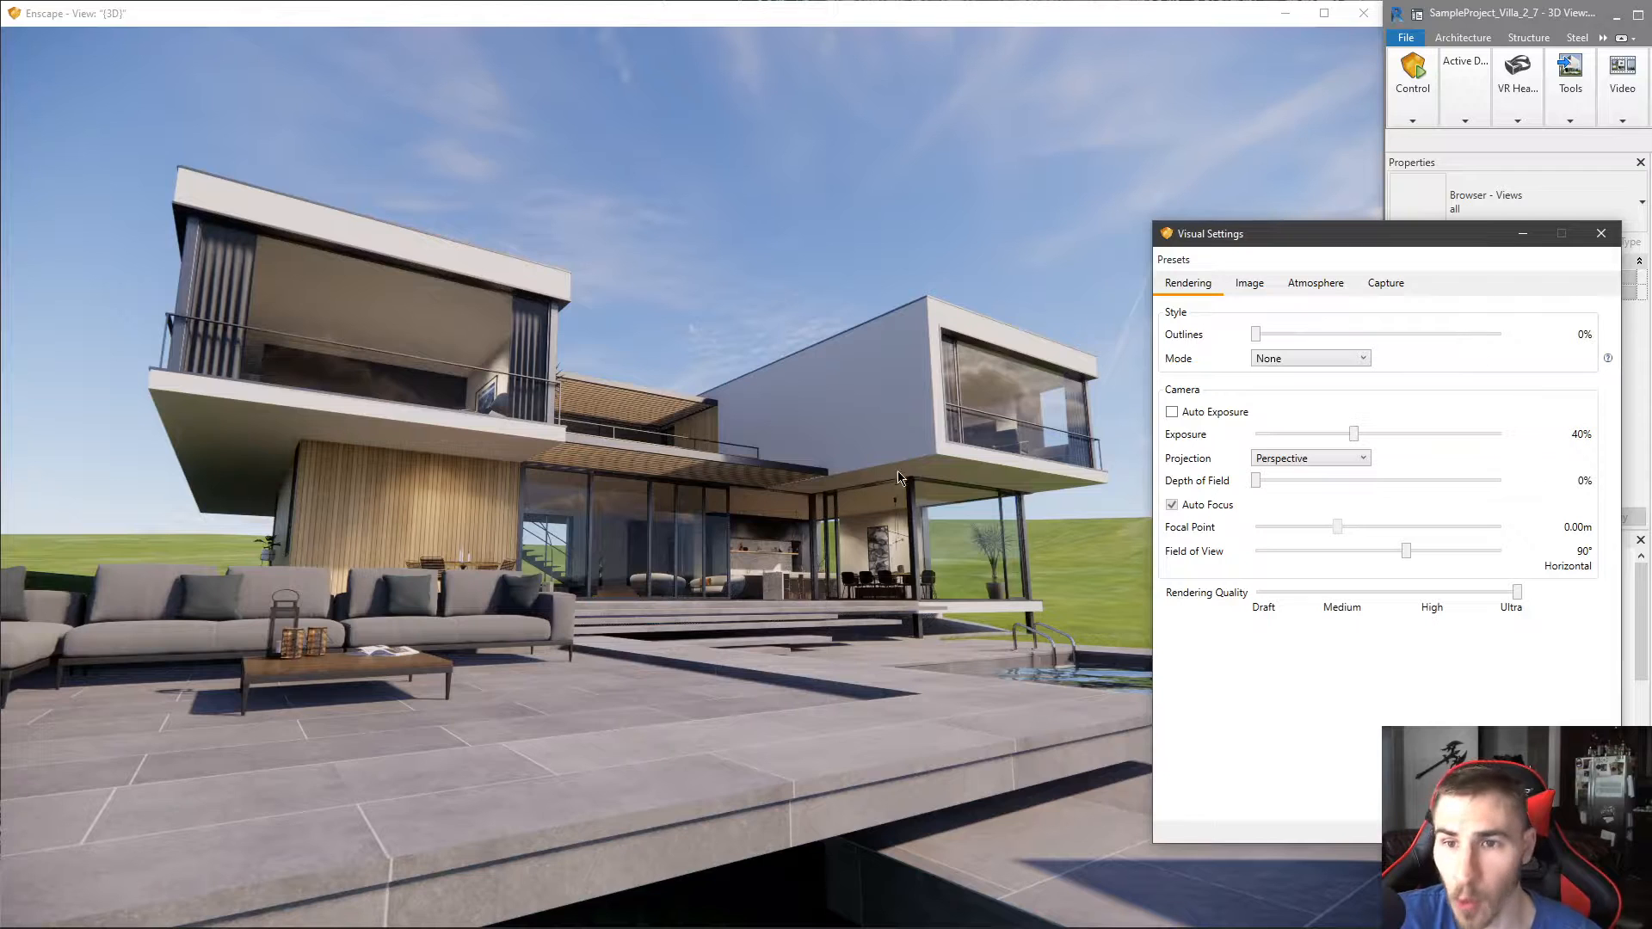
- Move the camera to the terrace dining table facing the pool and set the time of day to about 06:44
{"action": "left_click", "coordinate": [1257, 284]}
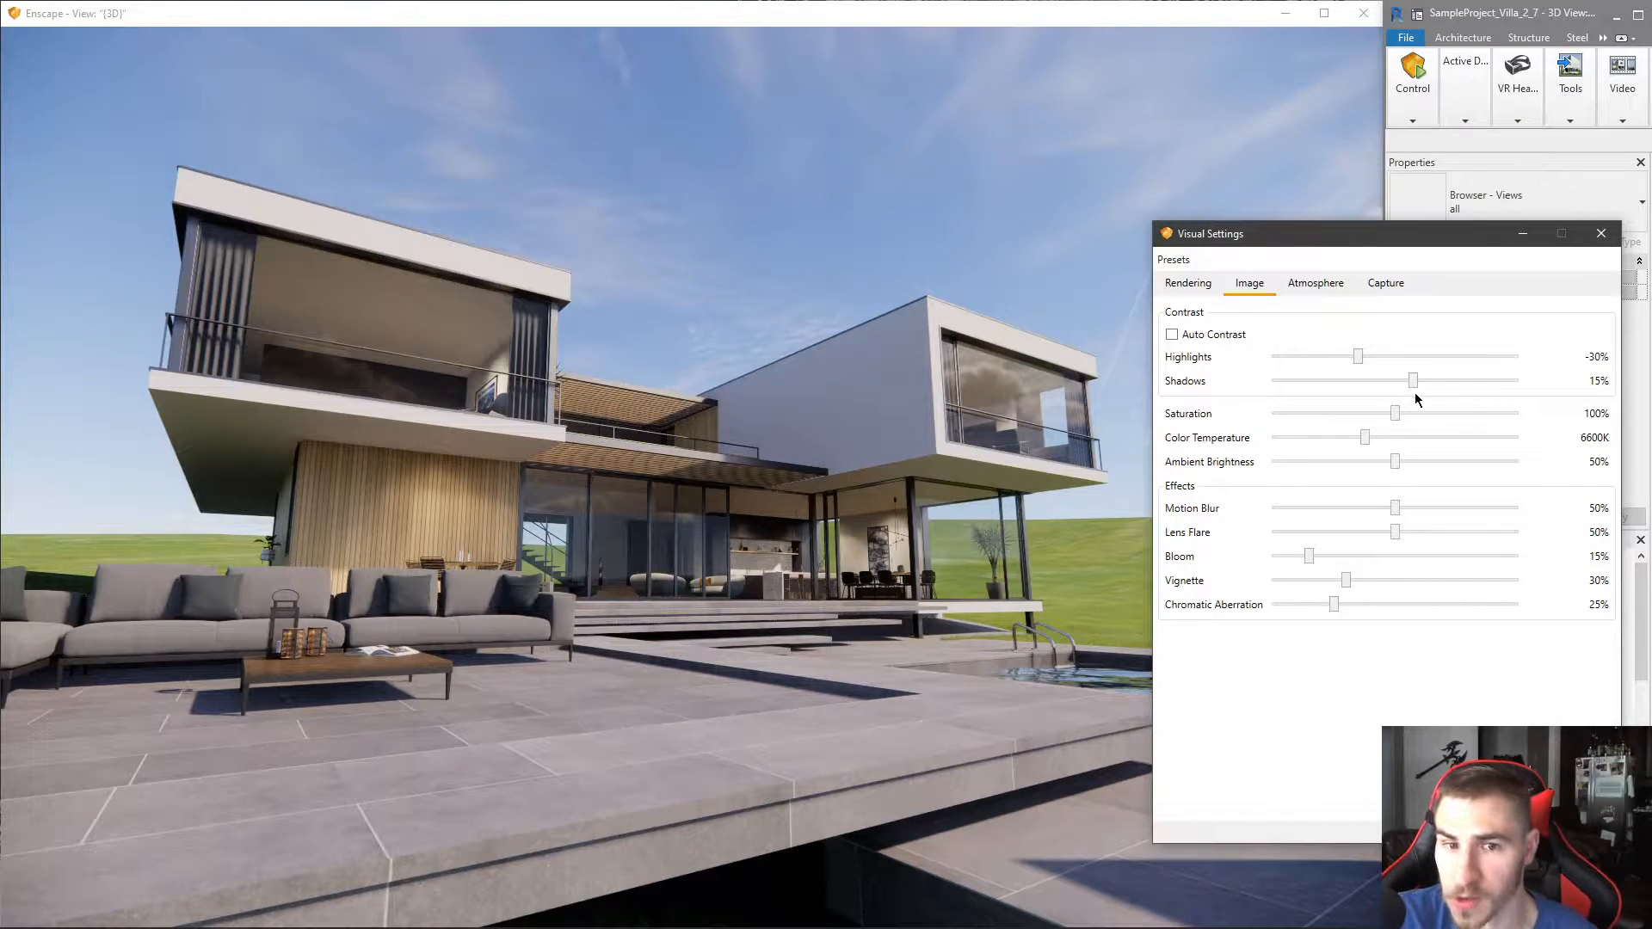
{"action": "left_click", "coordinate": [1188, 283]}
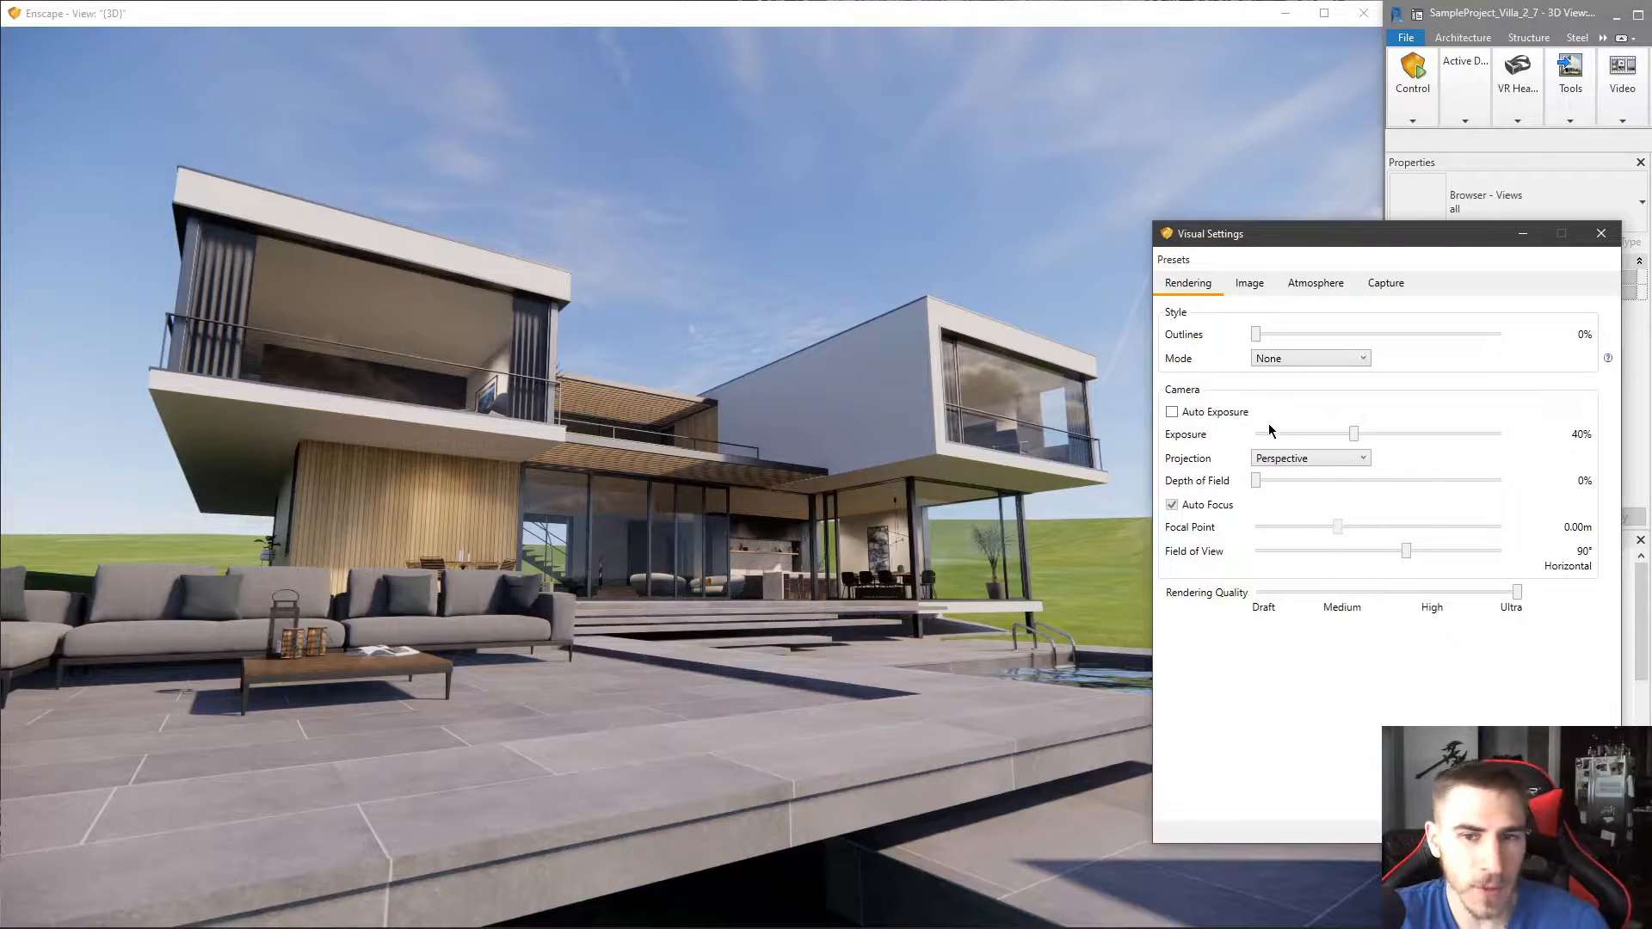
{"action": "left_click_drag", "start_coordinate": [974, 425], "coordinate": [877, 452]}
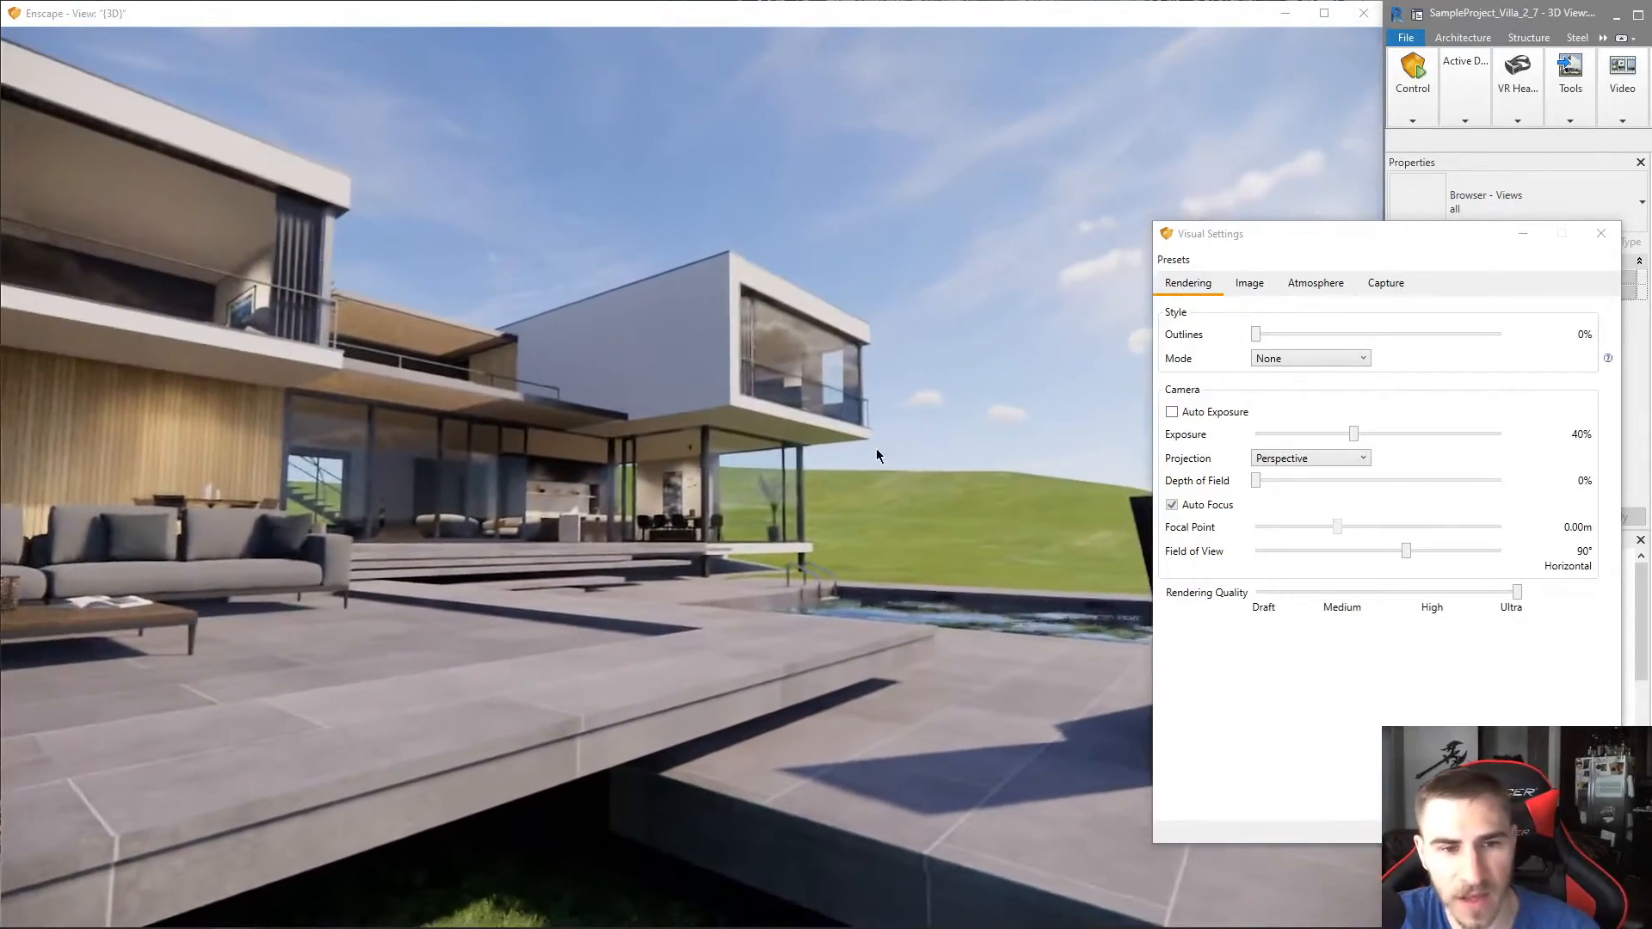
{"action": "key", "text": "w"}
{"action": "left_click_drag", "start_coordinate": [764, 525], "coordinate": [953, 539]}
{"action": "key", "text": "s"}
{"action": "left_click_drag", "start_coordinate": [875, 450], "coordinate": [867, 450]}
{"action": "mouse_move", "coordinate": [867, 450]}
{"action": "right_mouse_down", "text": "shift"}
{"action": "mouse_move", "coordinate": [933, 450]}
{"action": "mouse_move", "coordinate": [847, 450]}
{"action": "mouse_move", "coordinate": [864, 450]}
{"action": "right_mouse_up", "text": "shift"}
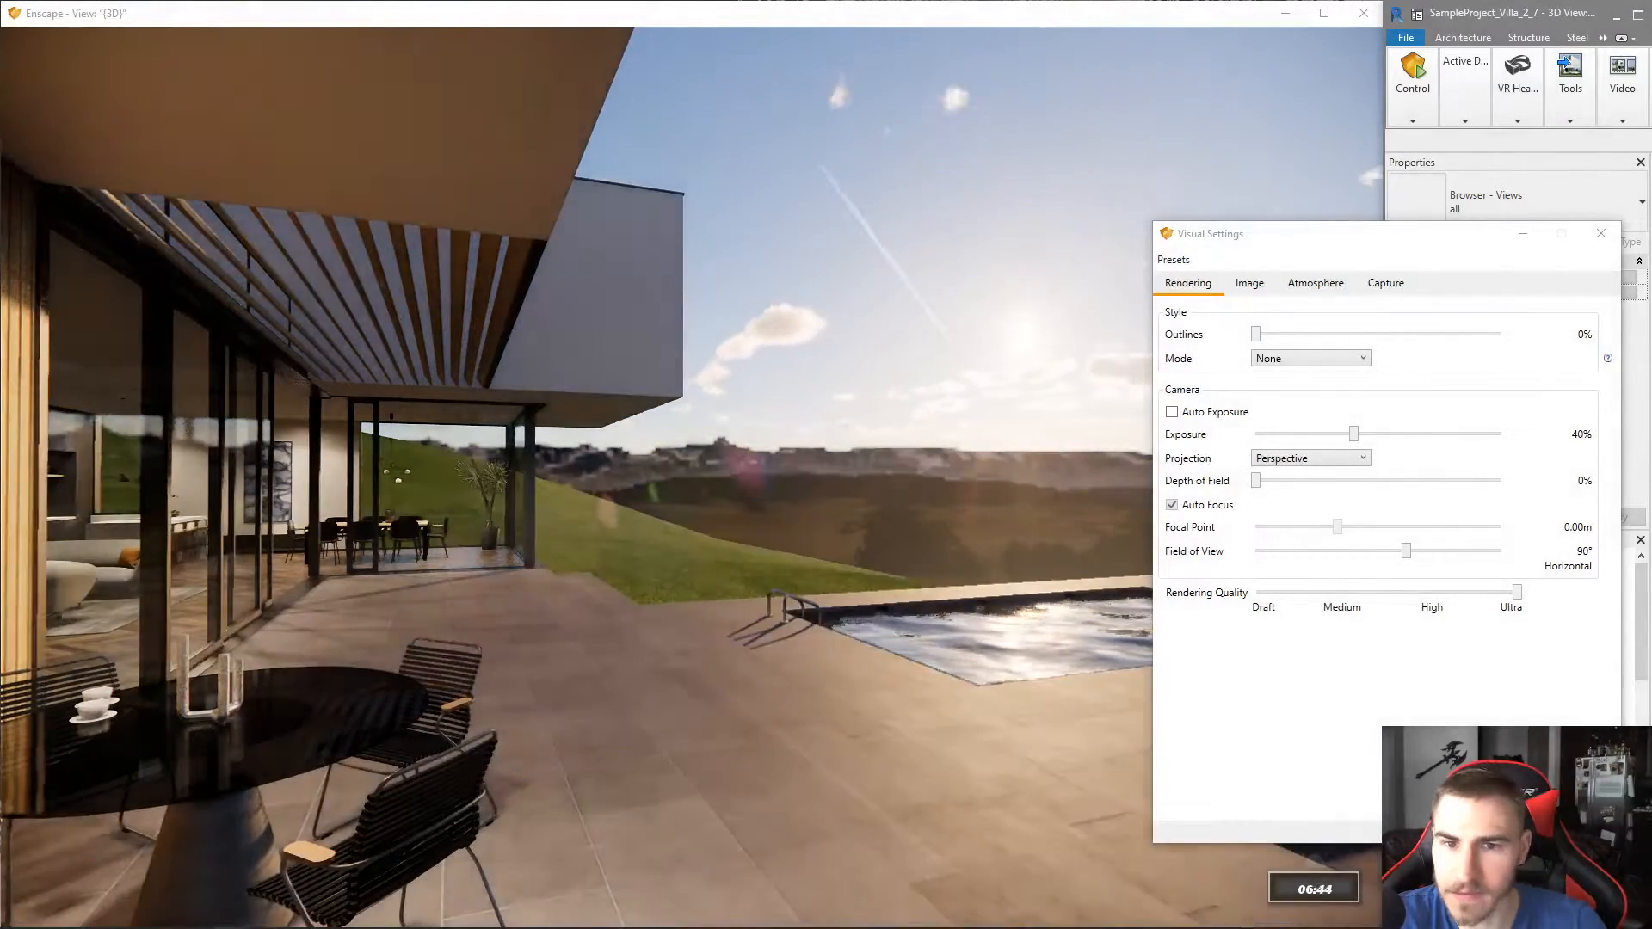
{"action": "right_click_drag", "start_coordinate": [934, 493], "coordinate": [757, 482]}
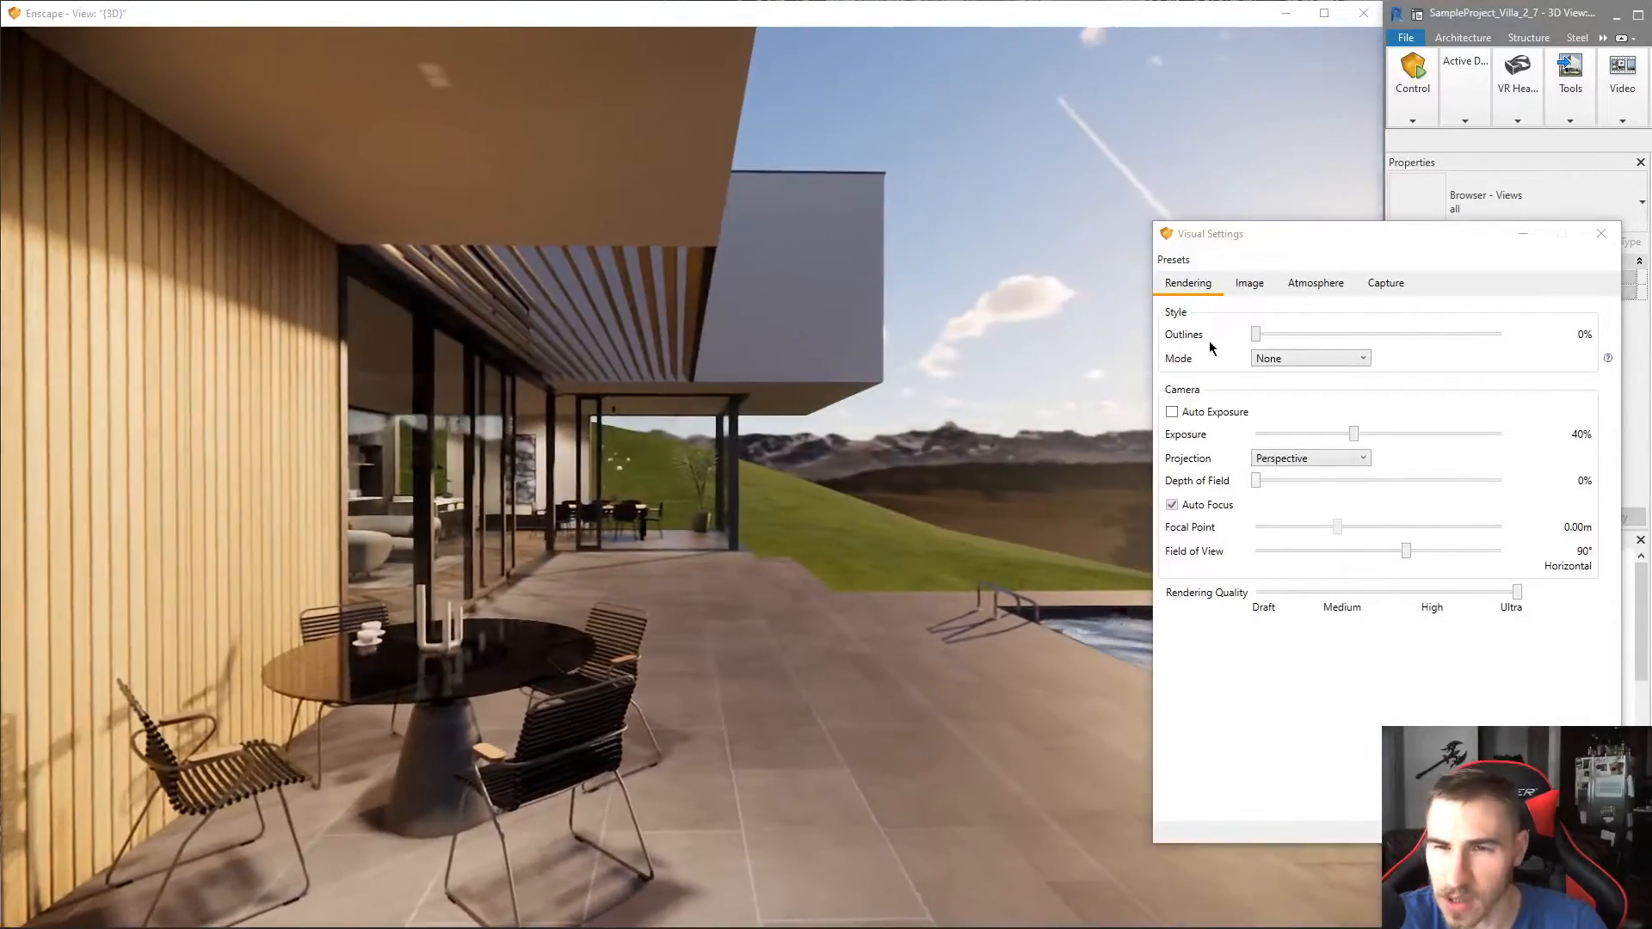
- Shift the time of day for a low, warm sun over the pool and reframe the terrace dining area
{"action": "left_click", "coordinate": [1302, 290]}
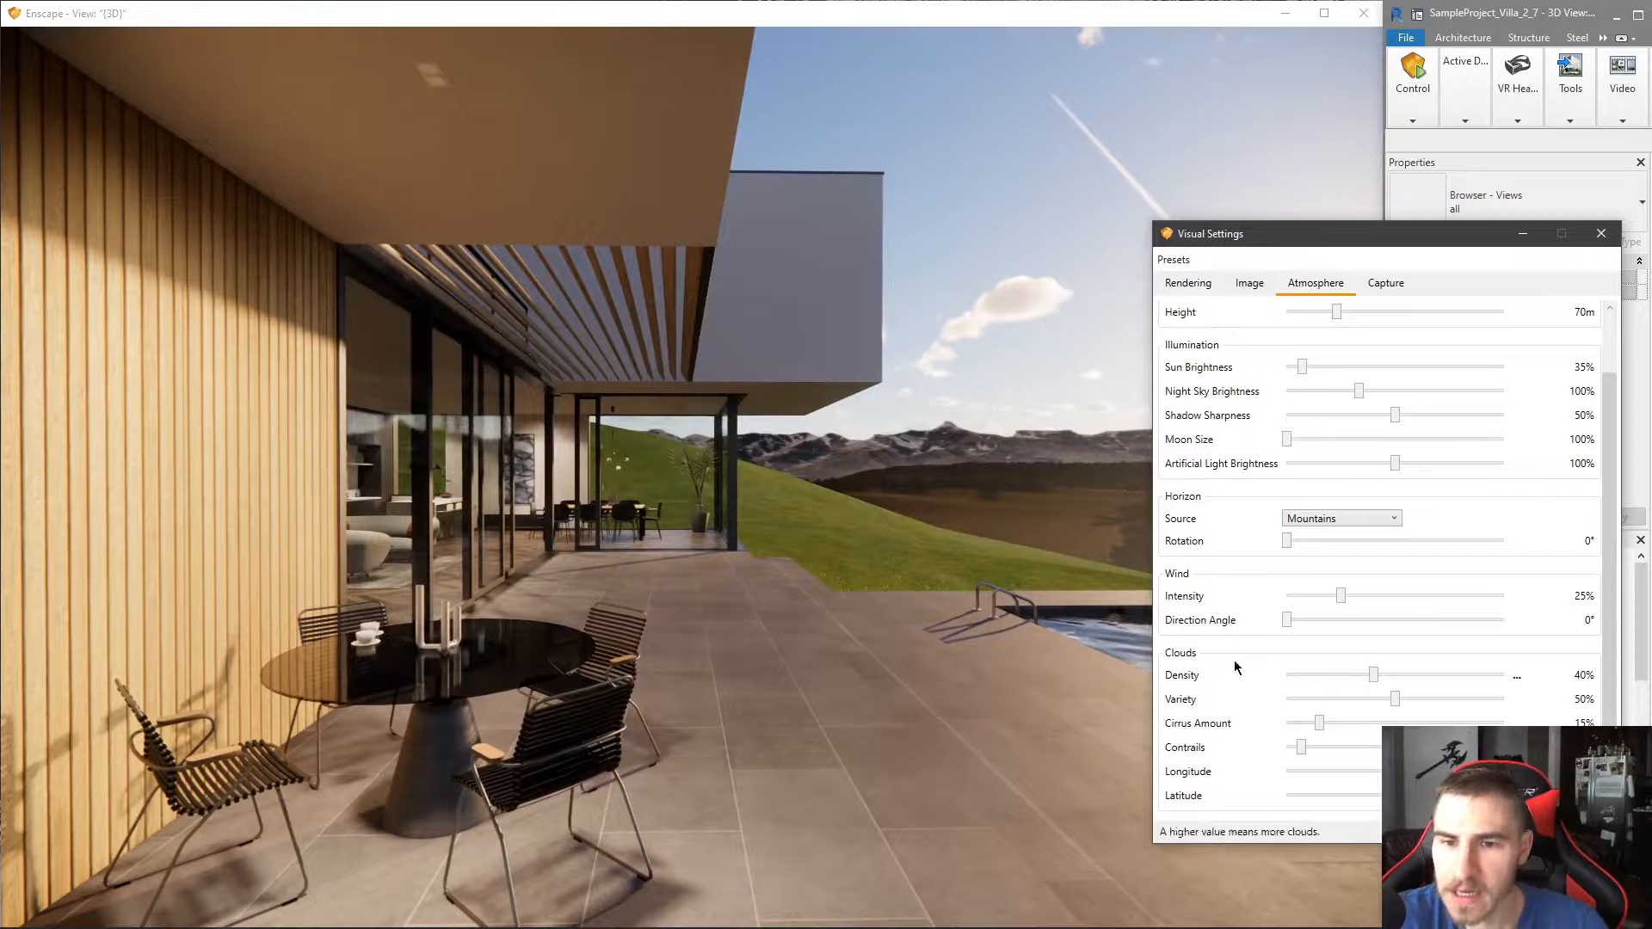
{"action": "left_click", "coordinate": [1252, 281]}
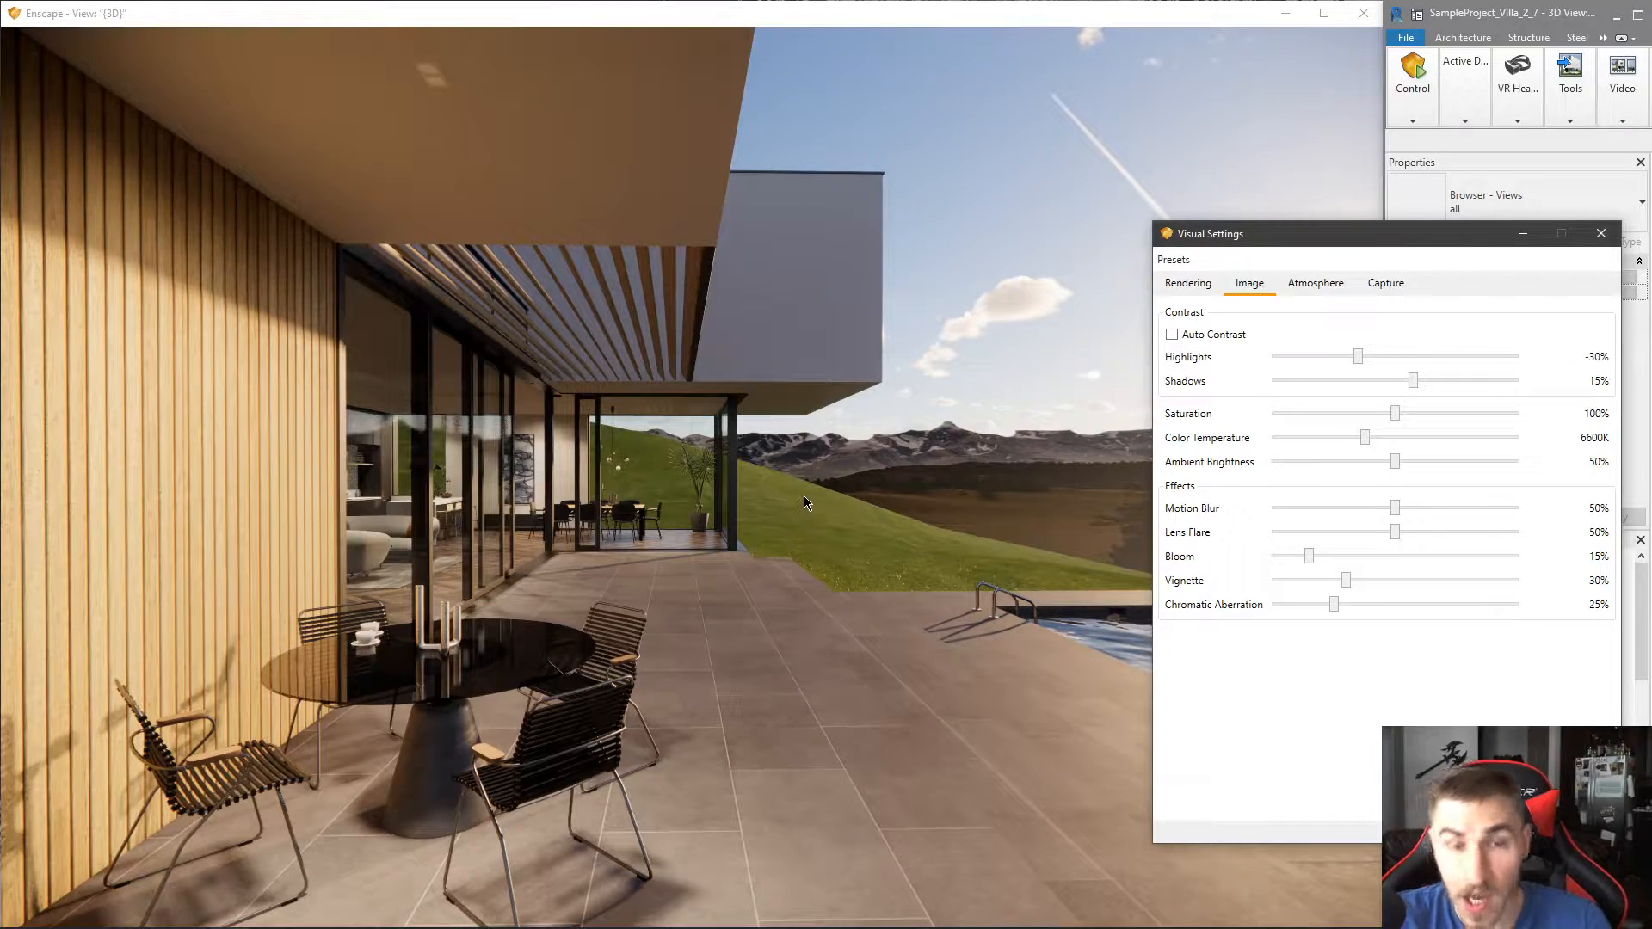
{"action": "left_click_drag", "start_coordinate": [917, 541], "coordinate": [1140, 516]}
{"action": "right_click_drag", "start_coordinate": [1140, 516], "coordinate": [892, 568], "text": "shift"}
{"action": "left_click_drag", "start_coordinate": [893, 568], "coordinate": [853, 568]}
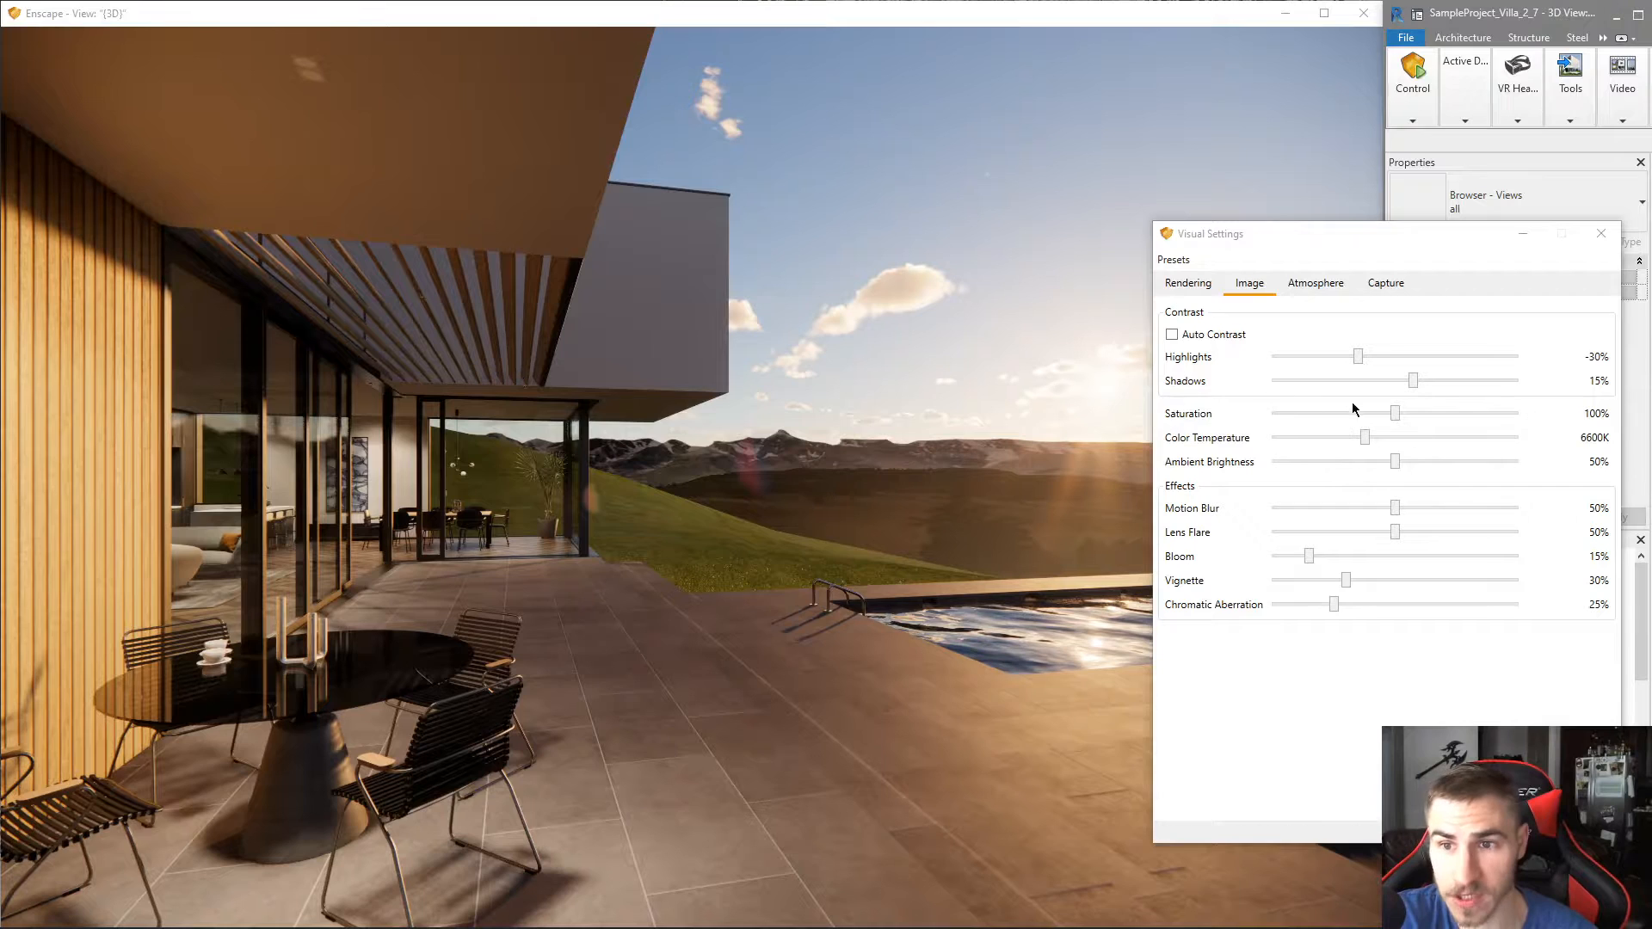
- Try image Saturation values of 115% and 79%, and reset it to 100%
{"action": "left_click", "coordinate": [1403, 416]}
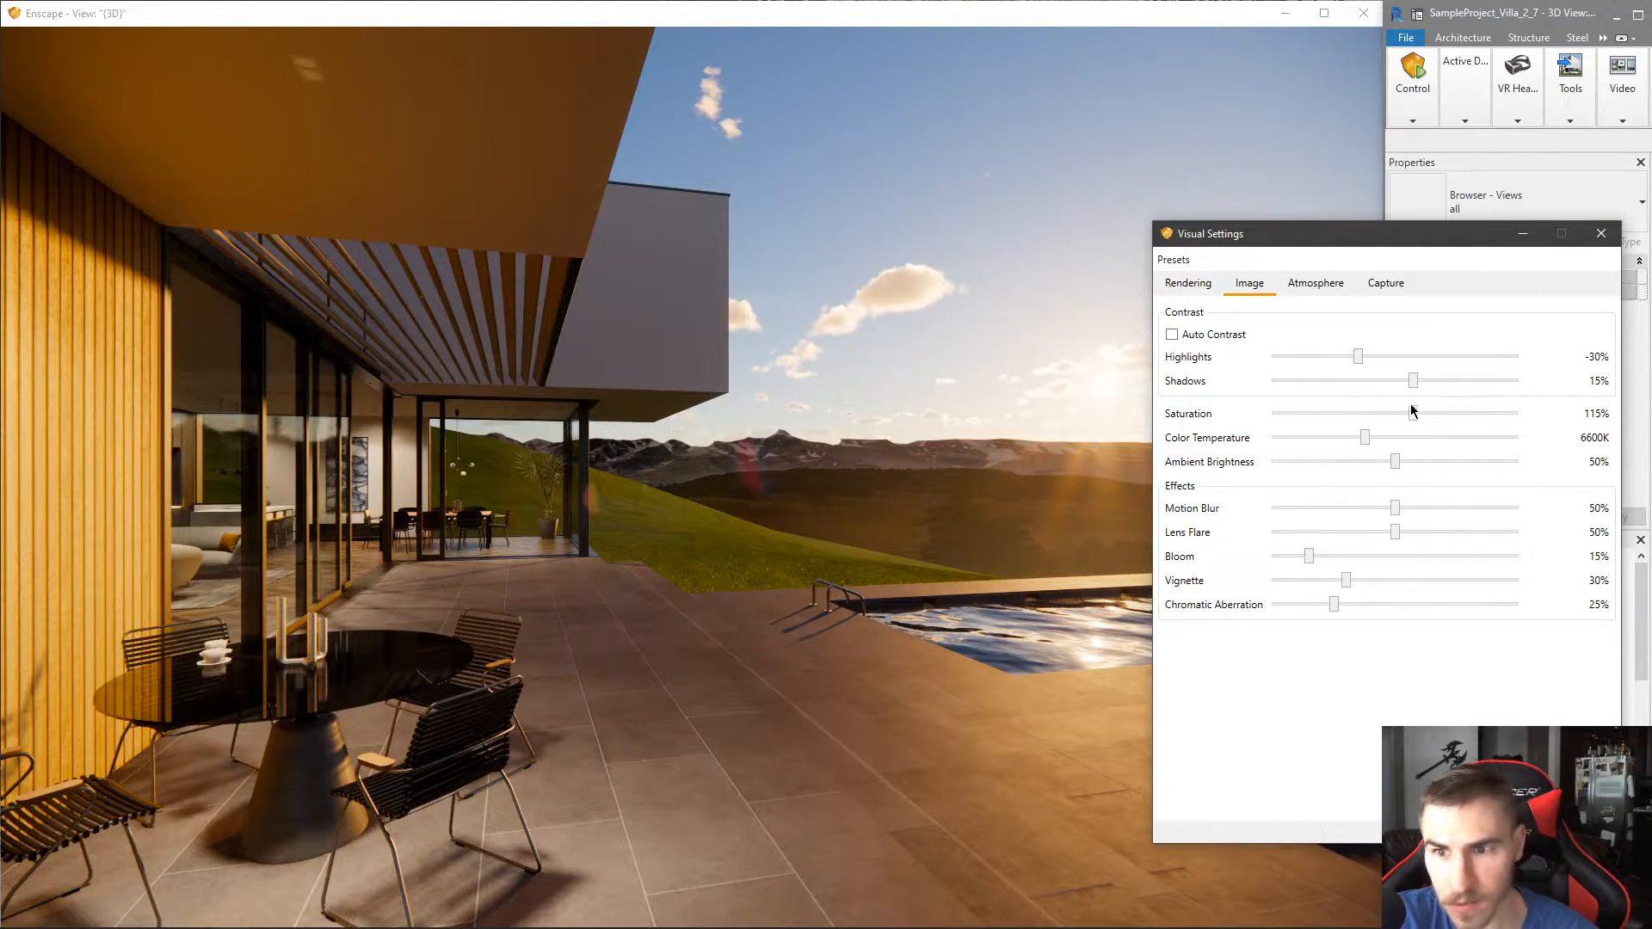
{"action": "double_click", "coordinate": [1413, 407]}
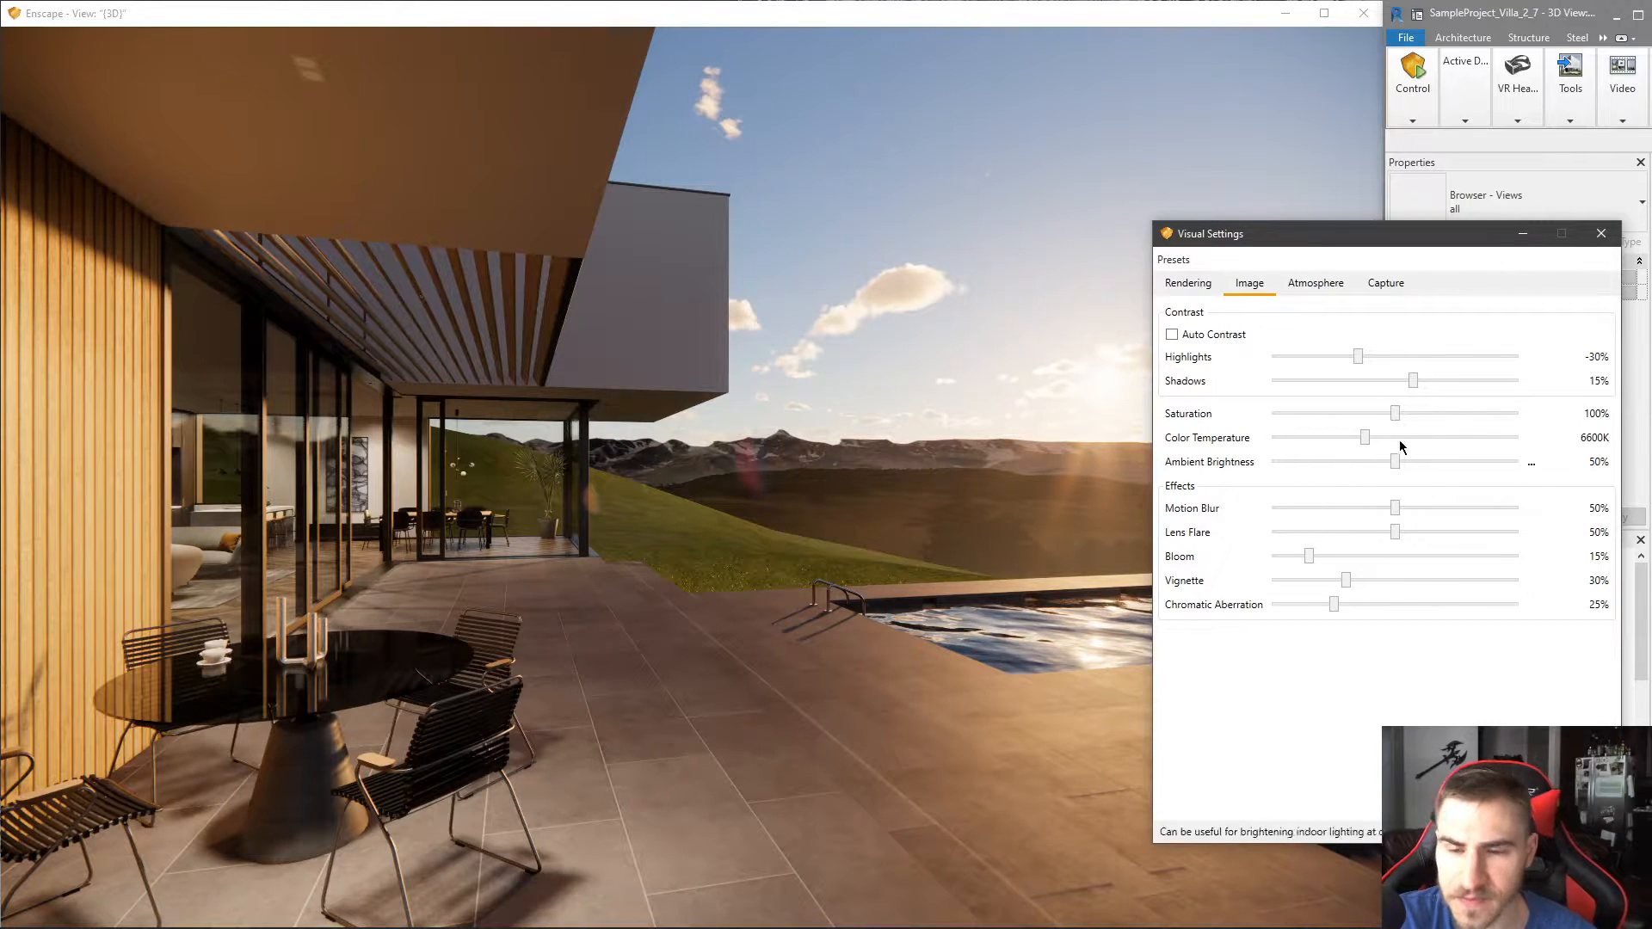
{"action": "left_click_drag", "start_coordinate": [1395, 414], "coordinate": [1364, 427]}
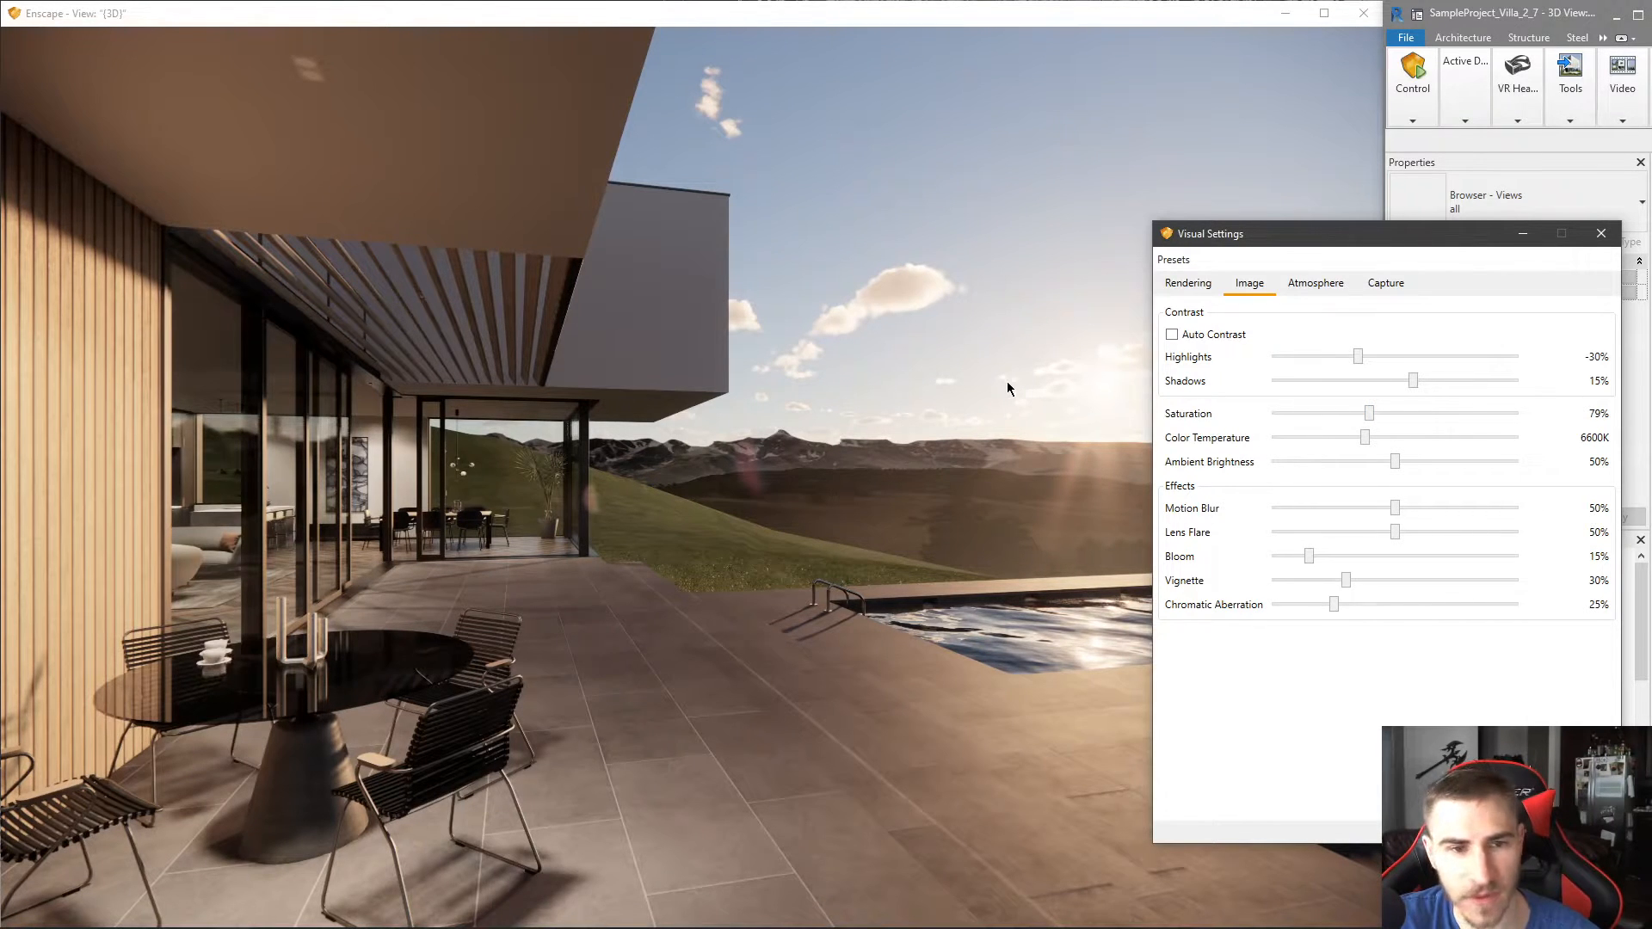
{"action": "double_click", "coordinate": [1367, 410]}
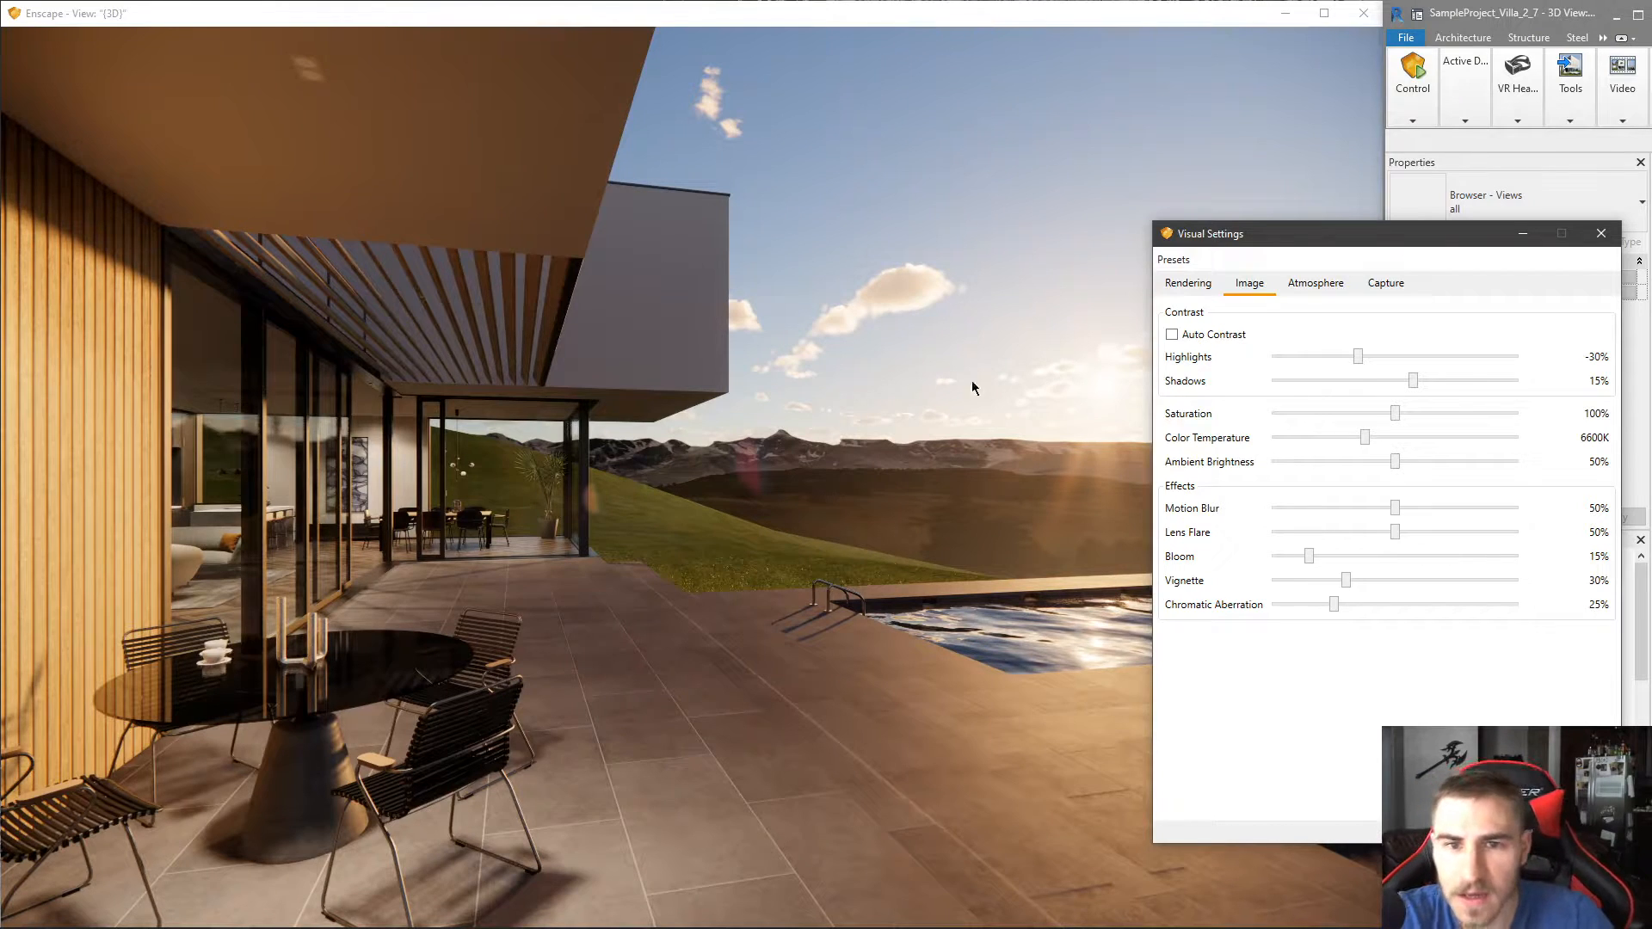
- Reframe the terrace with the sun over the pool, reset the contrast Highlights to 0% and set Shadows to 20%
{"action": "left_click", "coordinate": [1189, 284]}
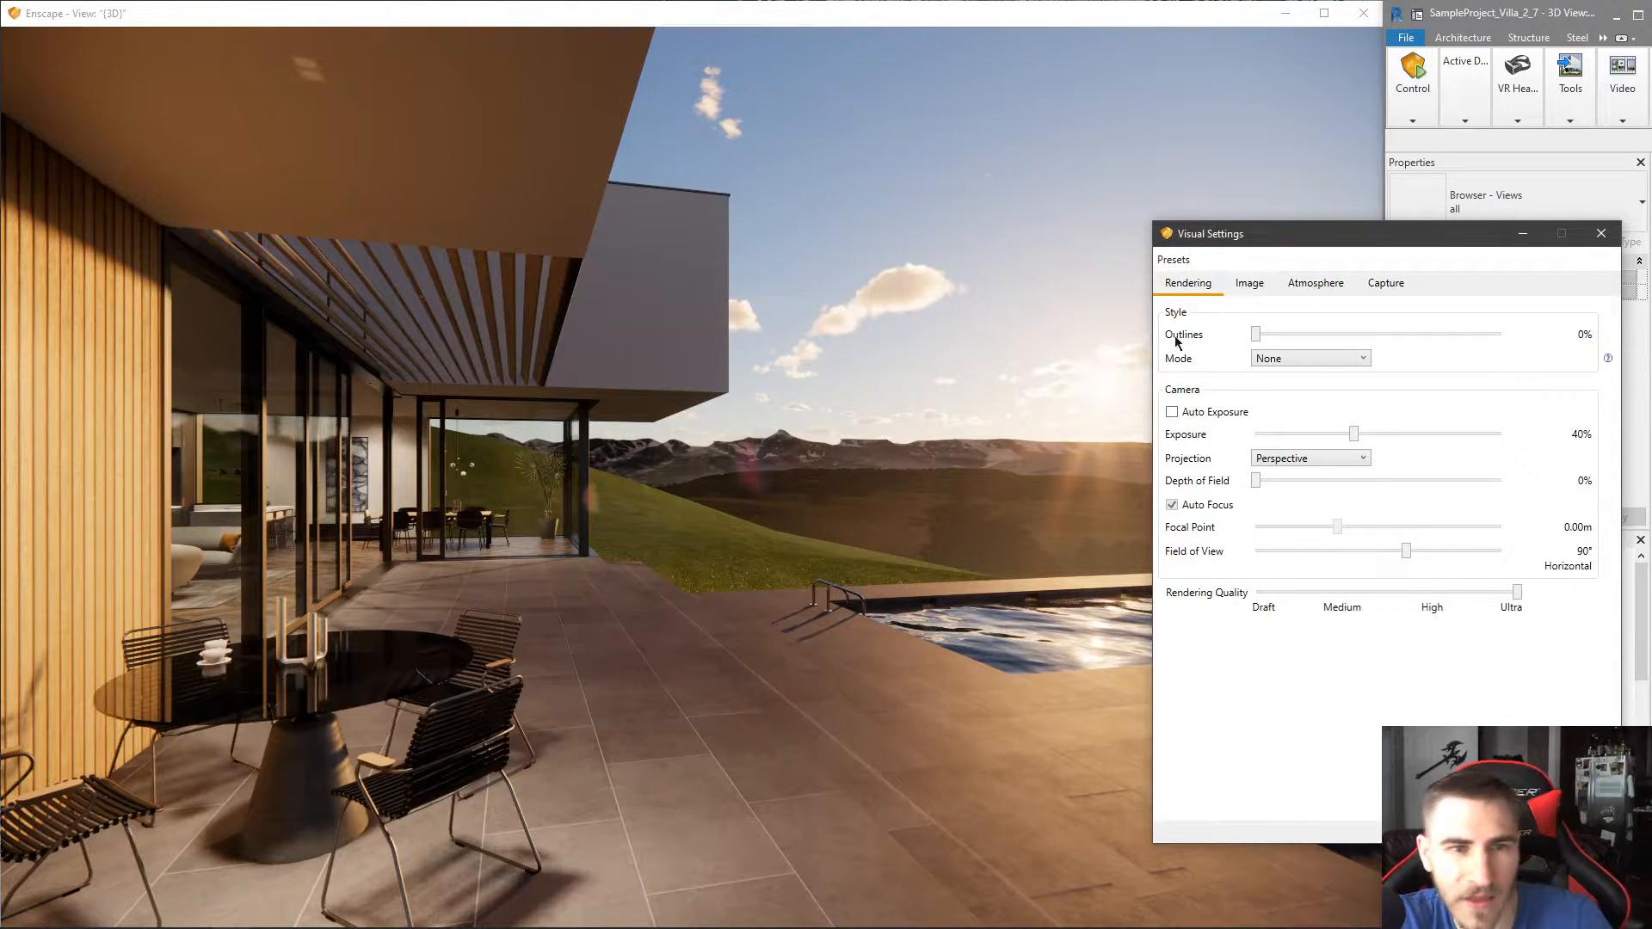
{"action": "left_click_drag", "start_coordinate": [887, 613], "coordinate": [976, 578]}
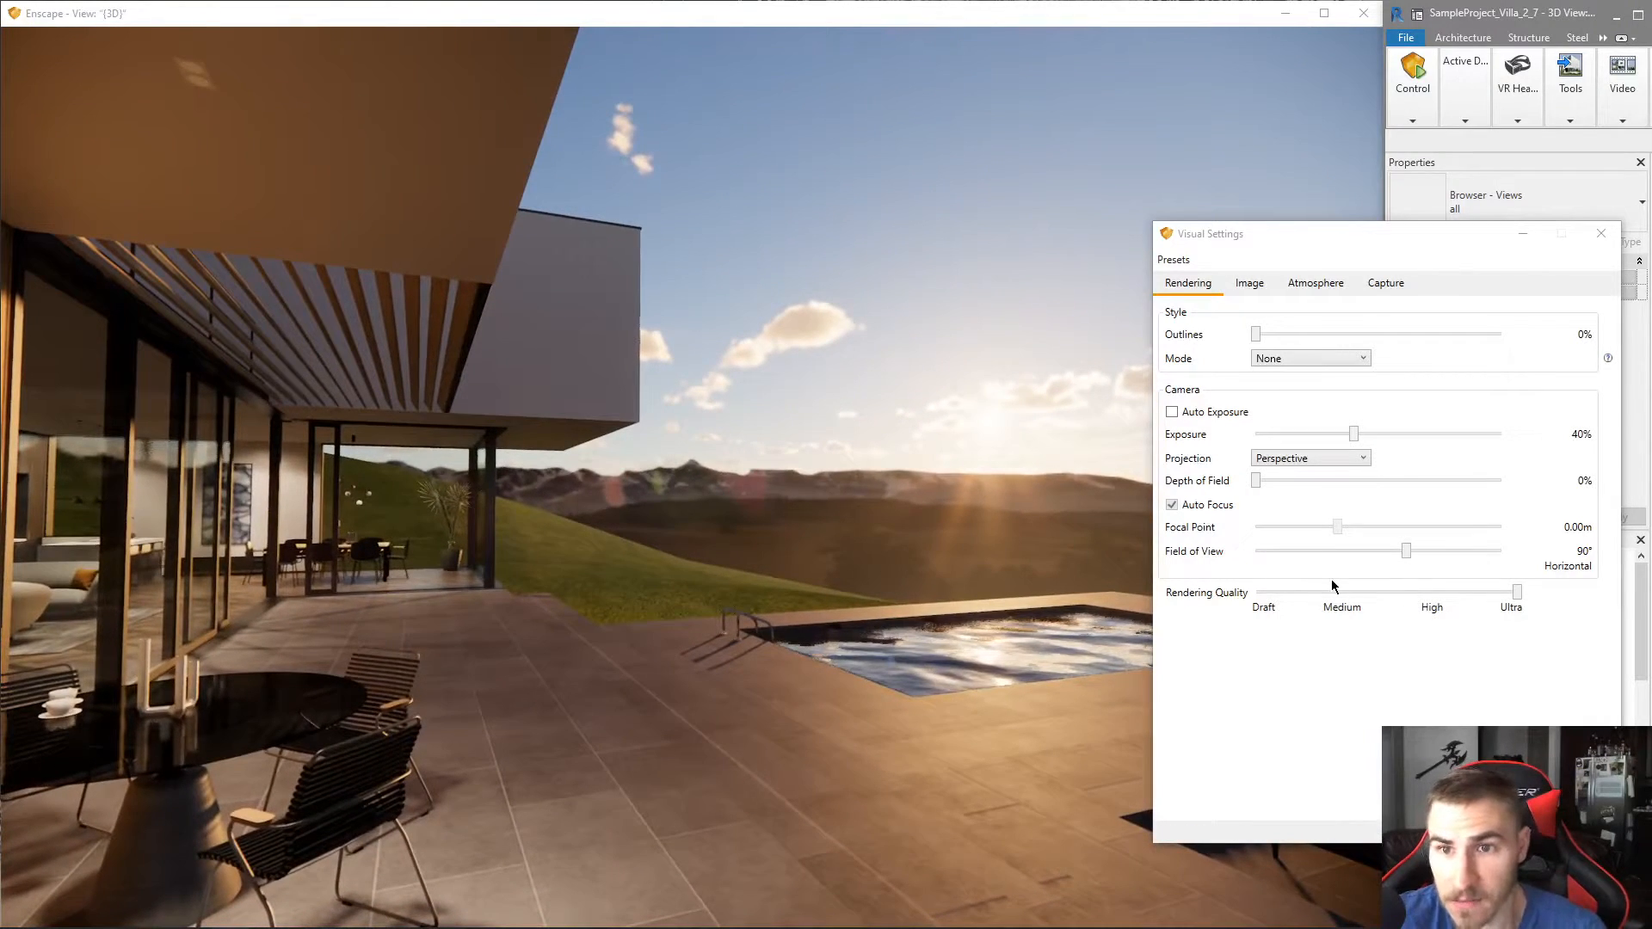
{"action": "left_click", "coordinate": [1249, 283]}
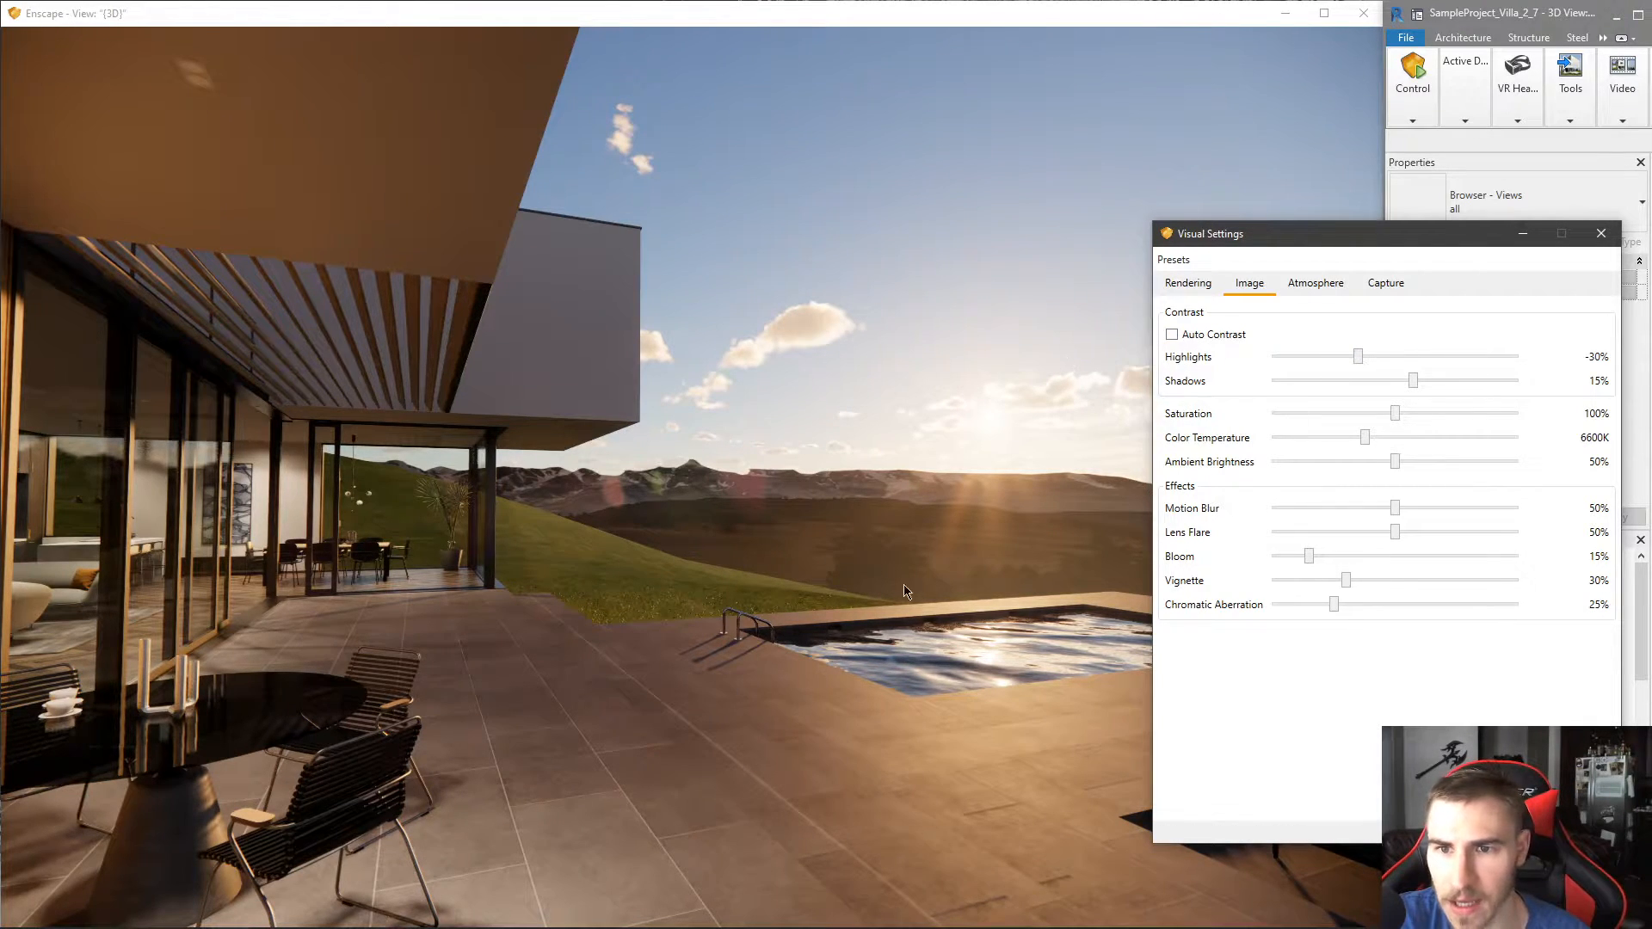
{"action": "left_click_drag", "start_coordinate": [898, 504], "coordinate": [1047, 463]}
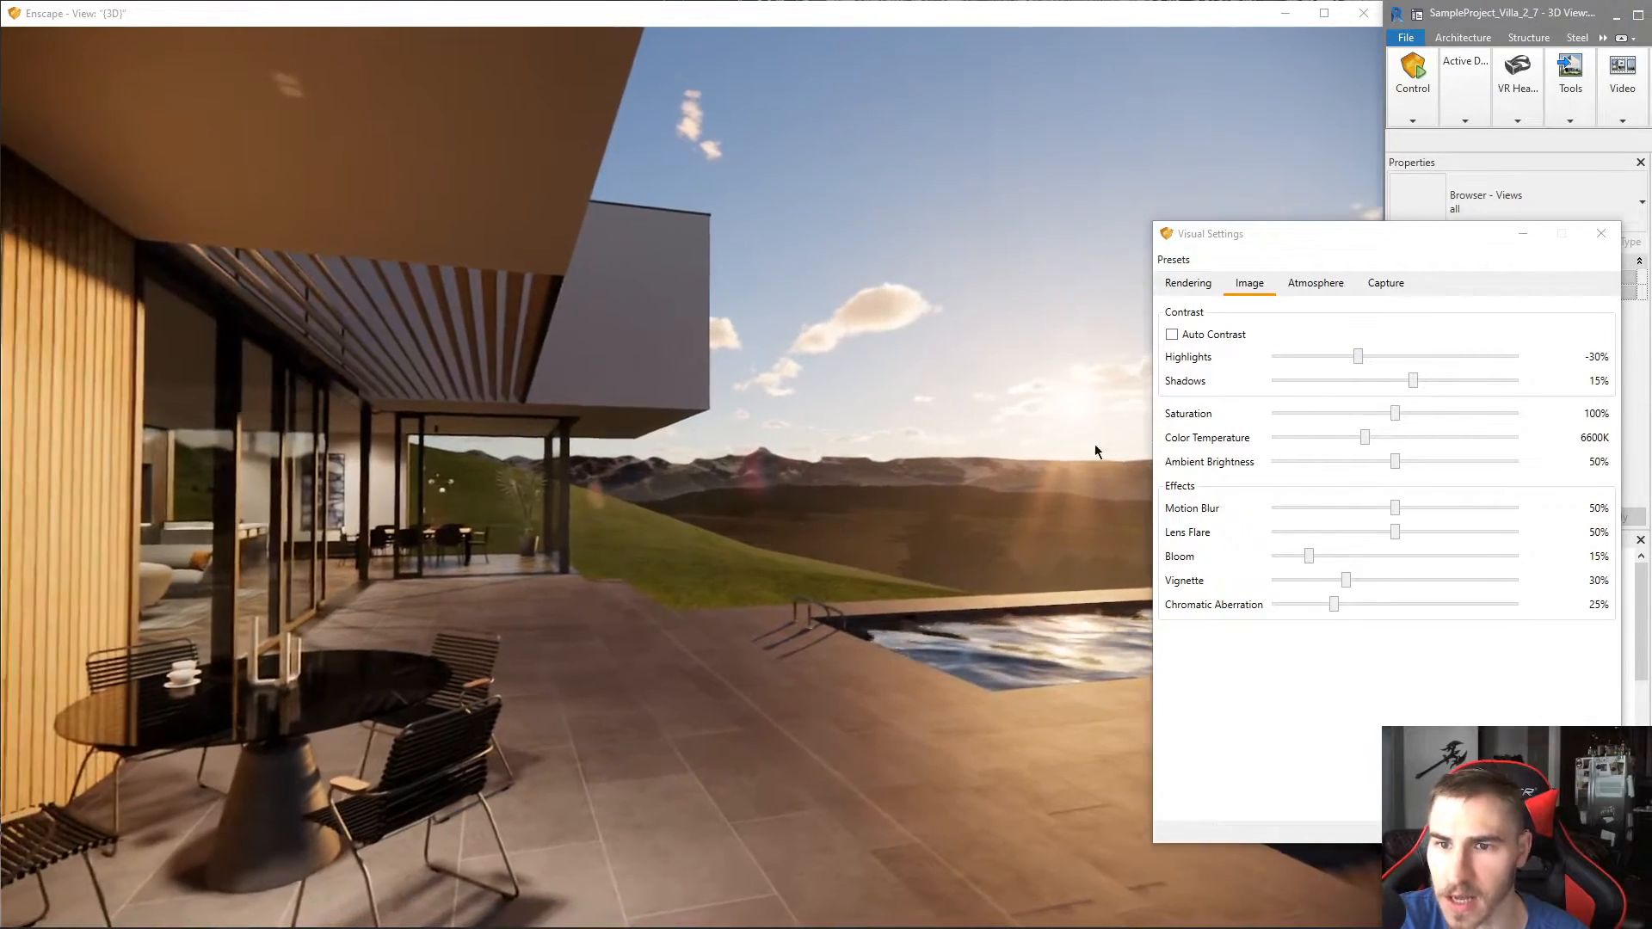
{"action": "double_click", "coordinate": [1360, 358]}
{"action": "double_click", "coordinate": [1413, 380]}
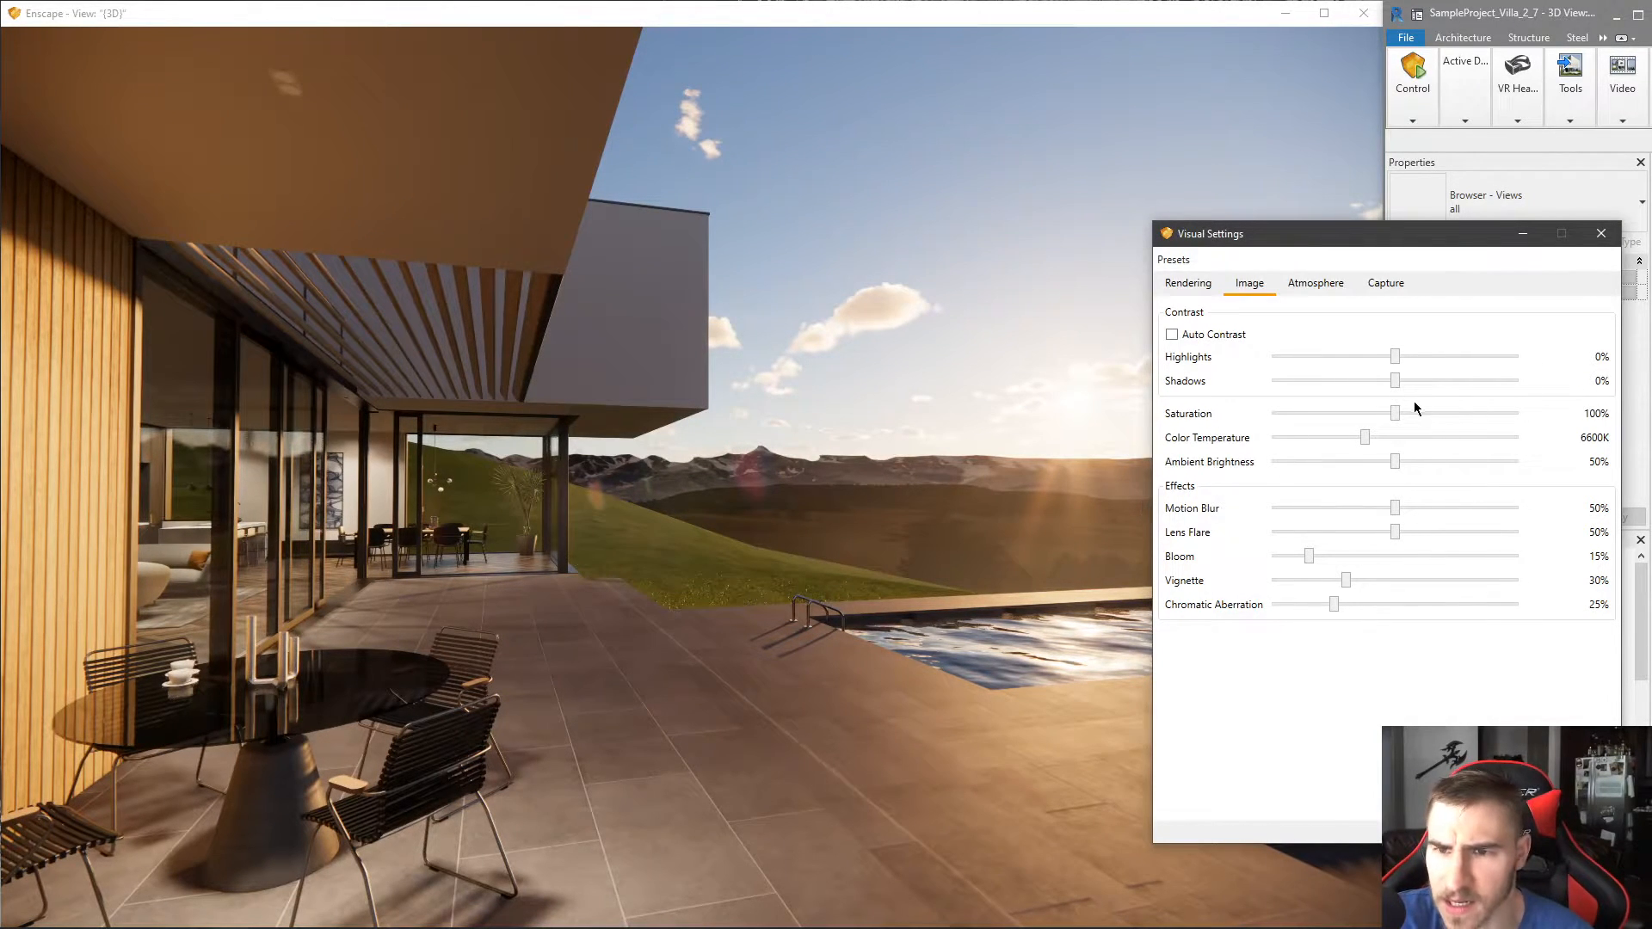
{"action": "left_click_drag", "start_coordinate": [1394, 379], "coordinate": [1420, 420]}
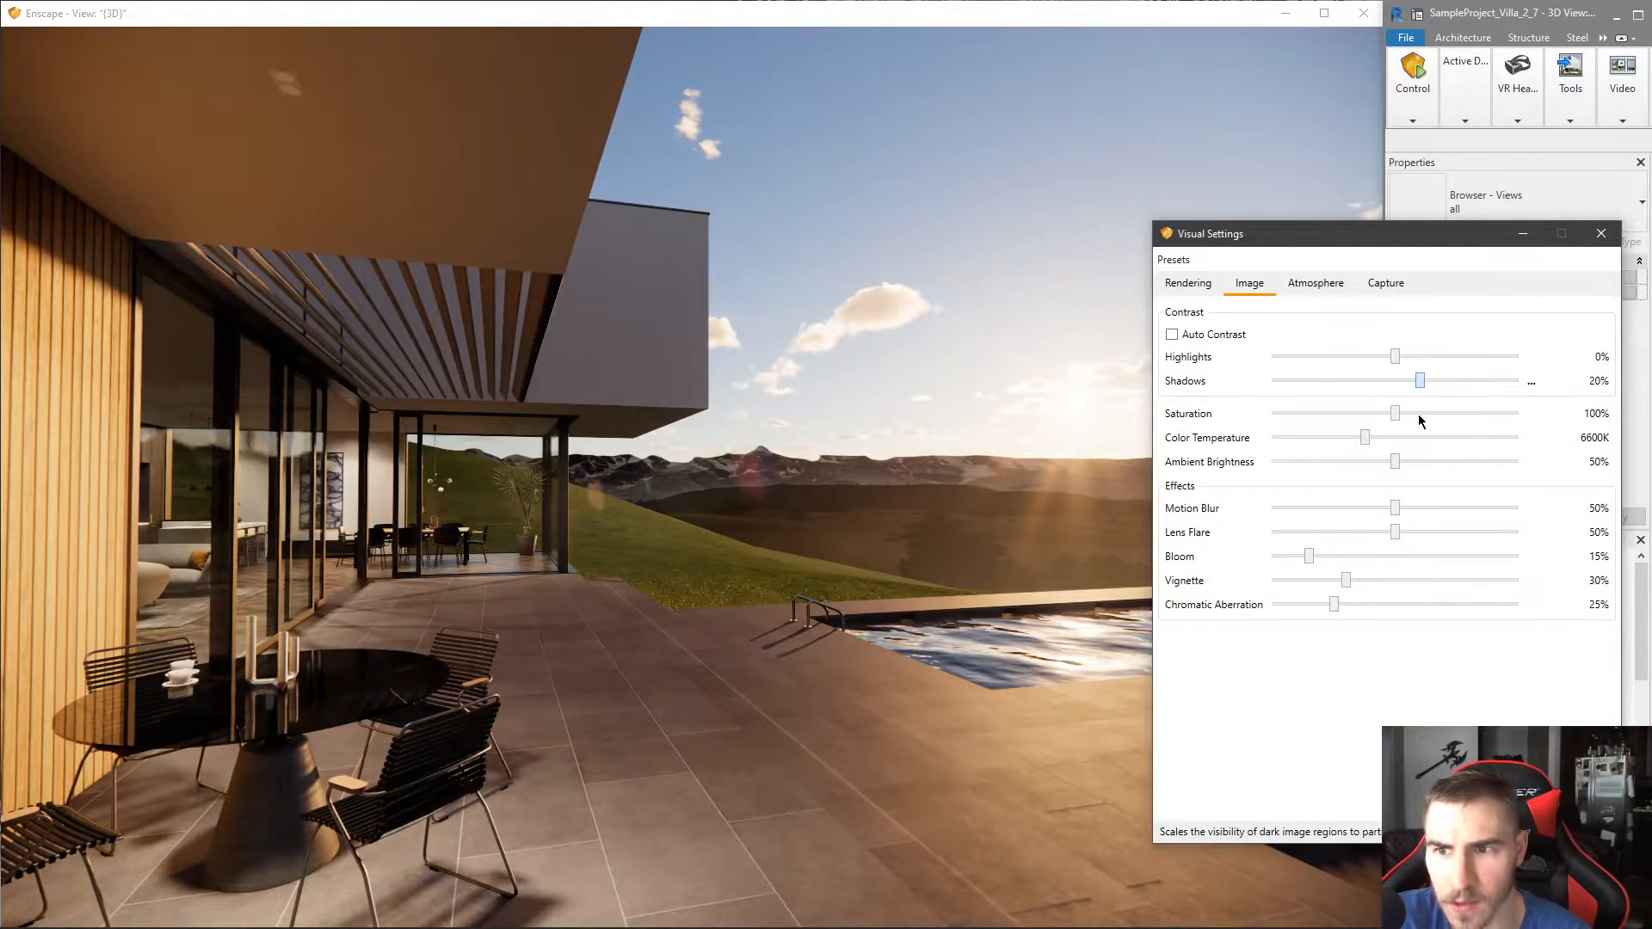
- Lower the contrast Highlights to -90% after trying -78% and -100%
{"action": "left_click_drag", "start_coordinate": [1395, 356], "coordinate": [1301, 360]}
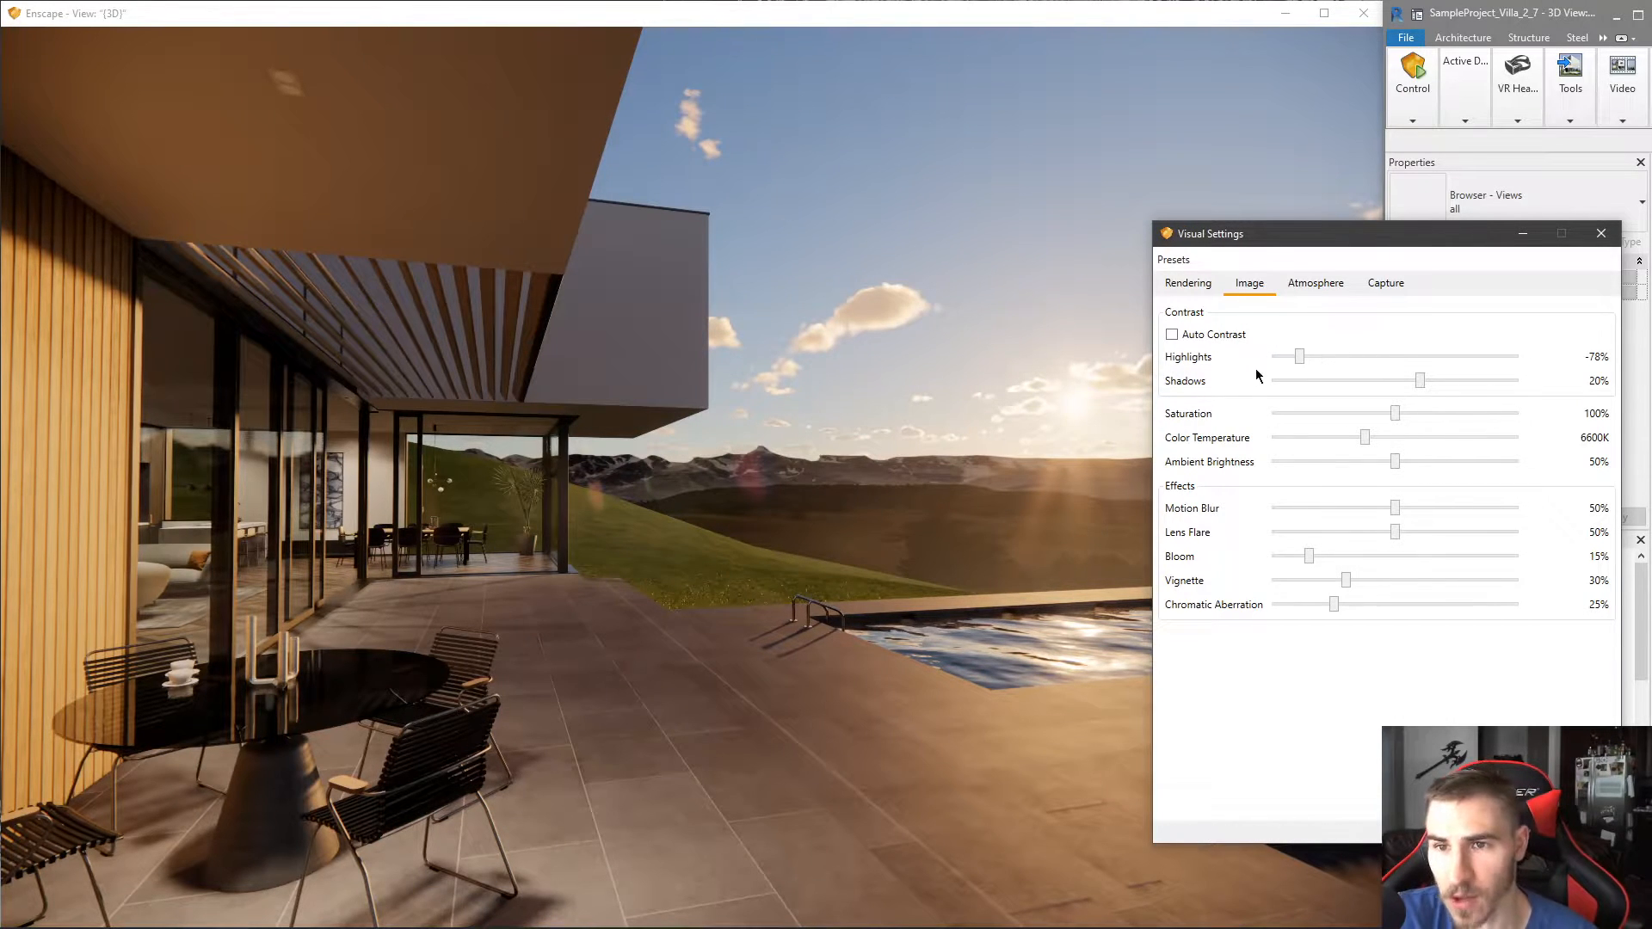
{"action": "left_click_drag", "start_coordinate": [1300, 357], "coordinate": [1204, 386]}
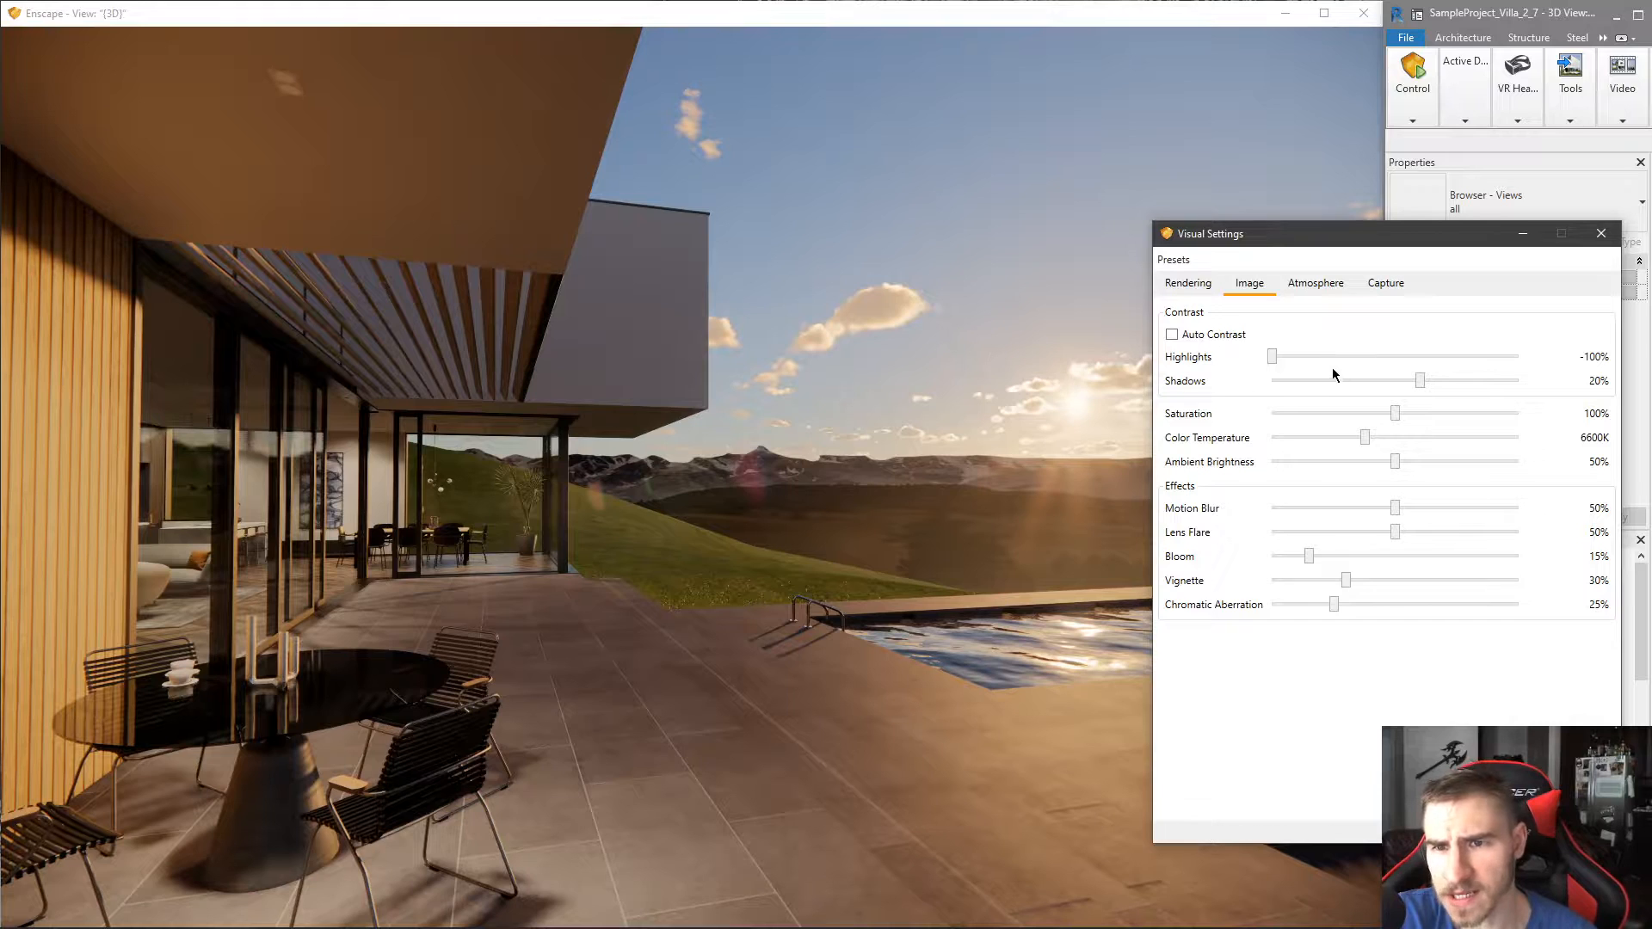
{"action": "left_click", "coordinate": [1273, 360]}
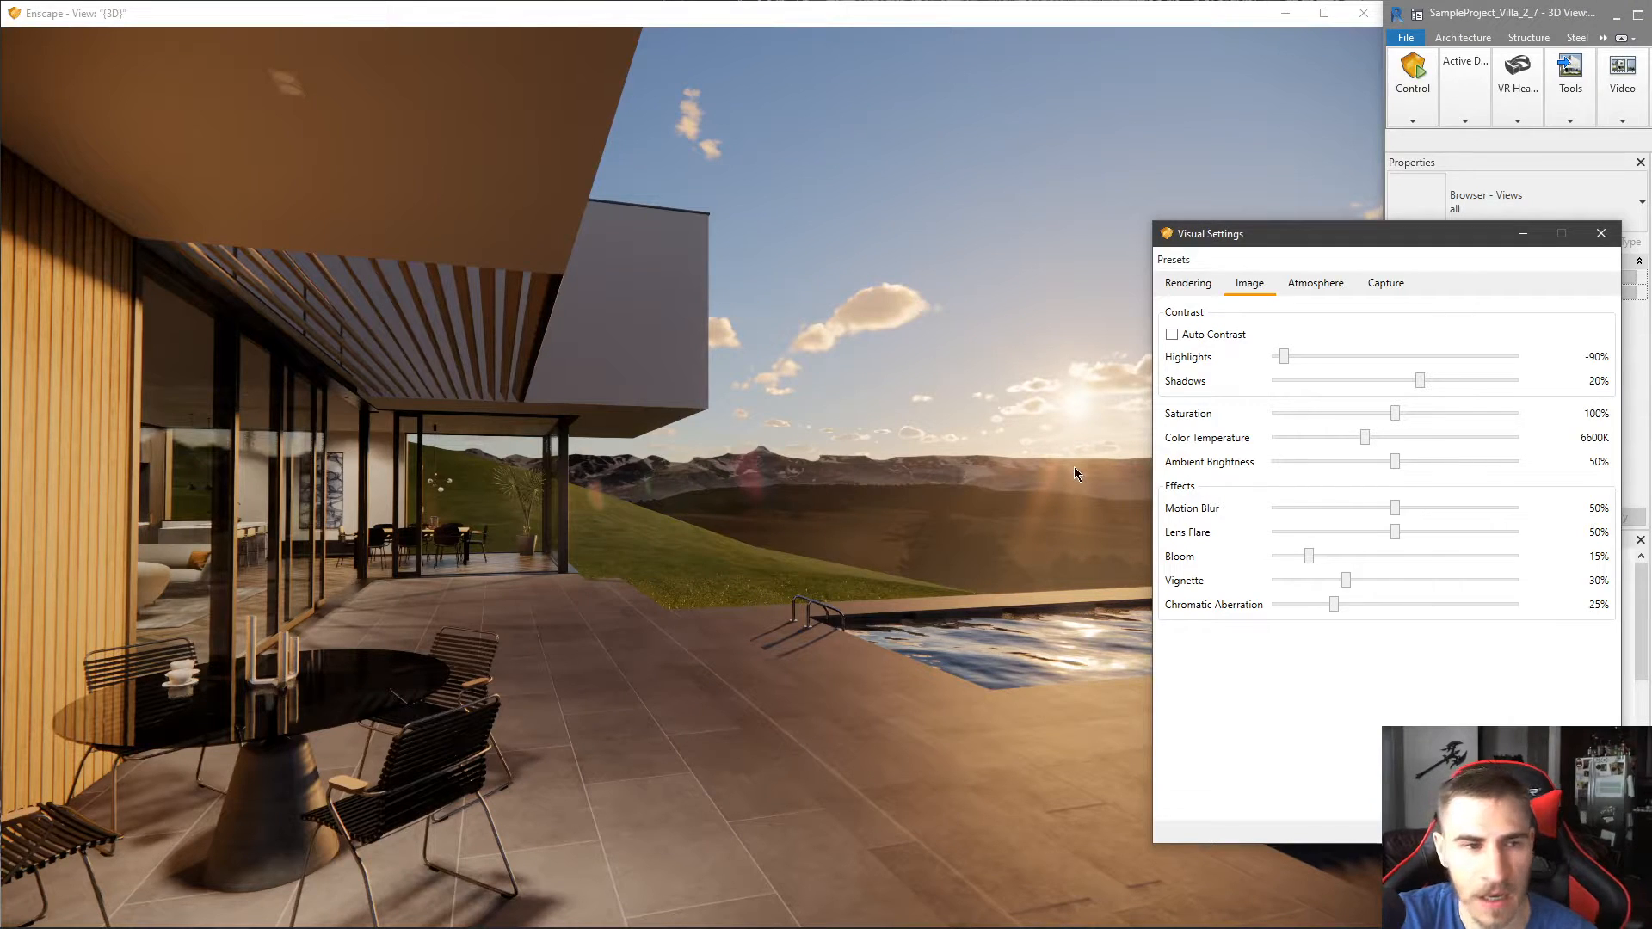
- Set the Sun Brightness to 25% after comparing brighter values such as 80%, 45% and 40%
{"action": "left_click", "coordinate": [1316, 283]}
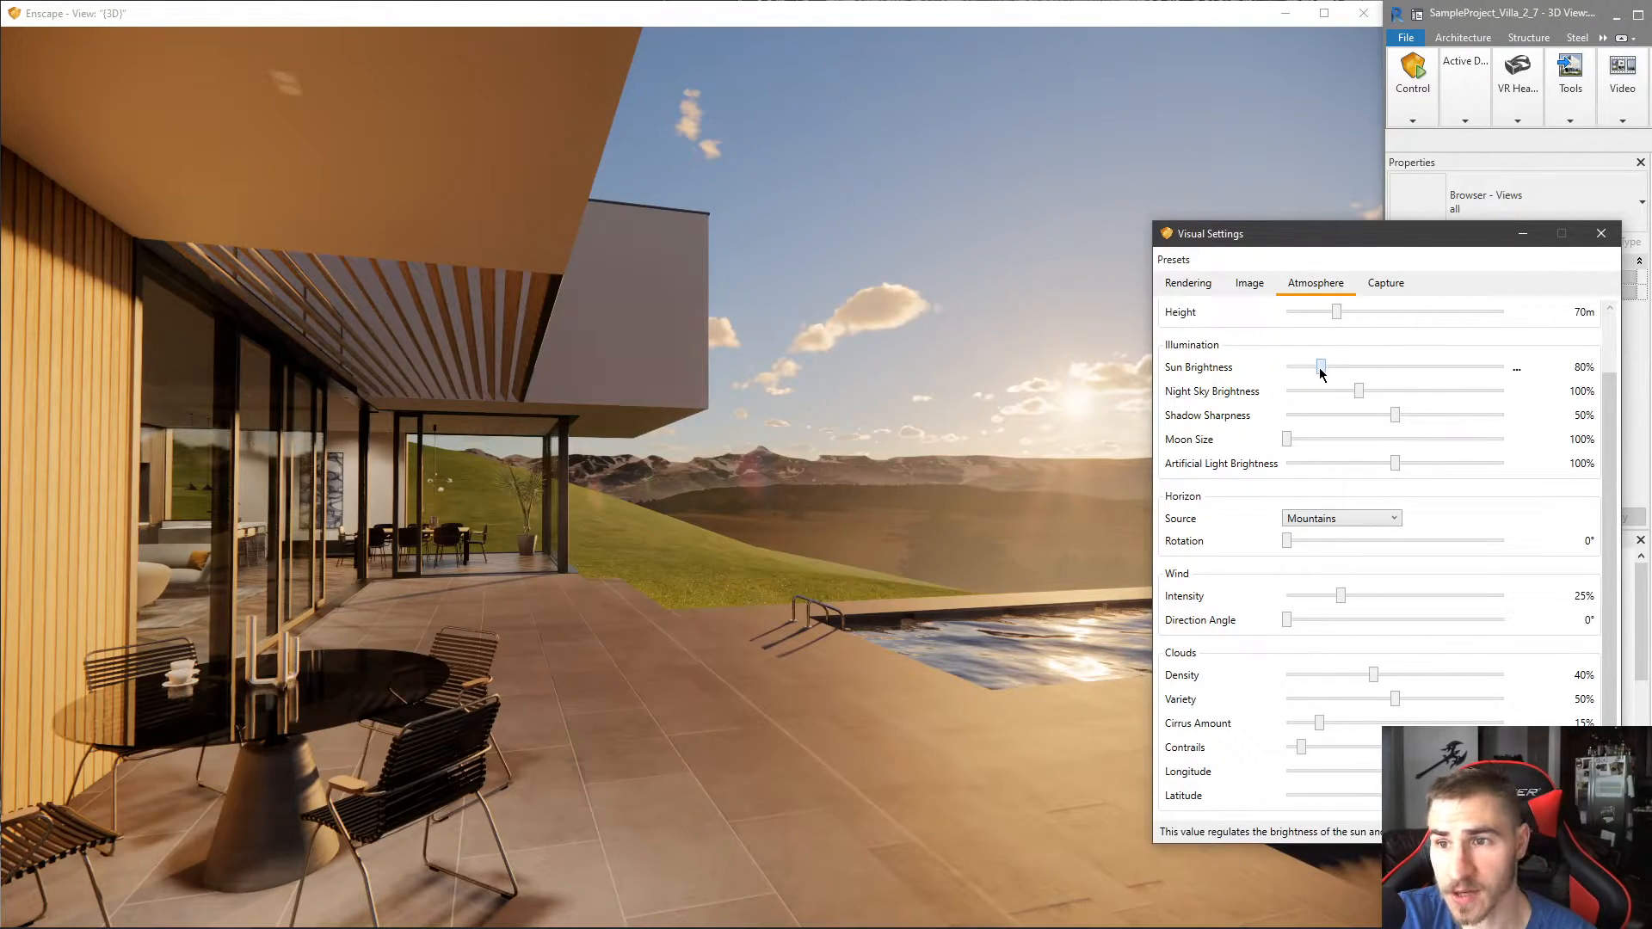
{"action": "scroll", "coordinate": [1320, 369], "scroll_direction": "down", "scroll_amount": 7}
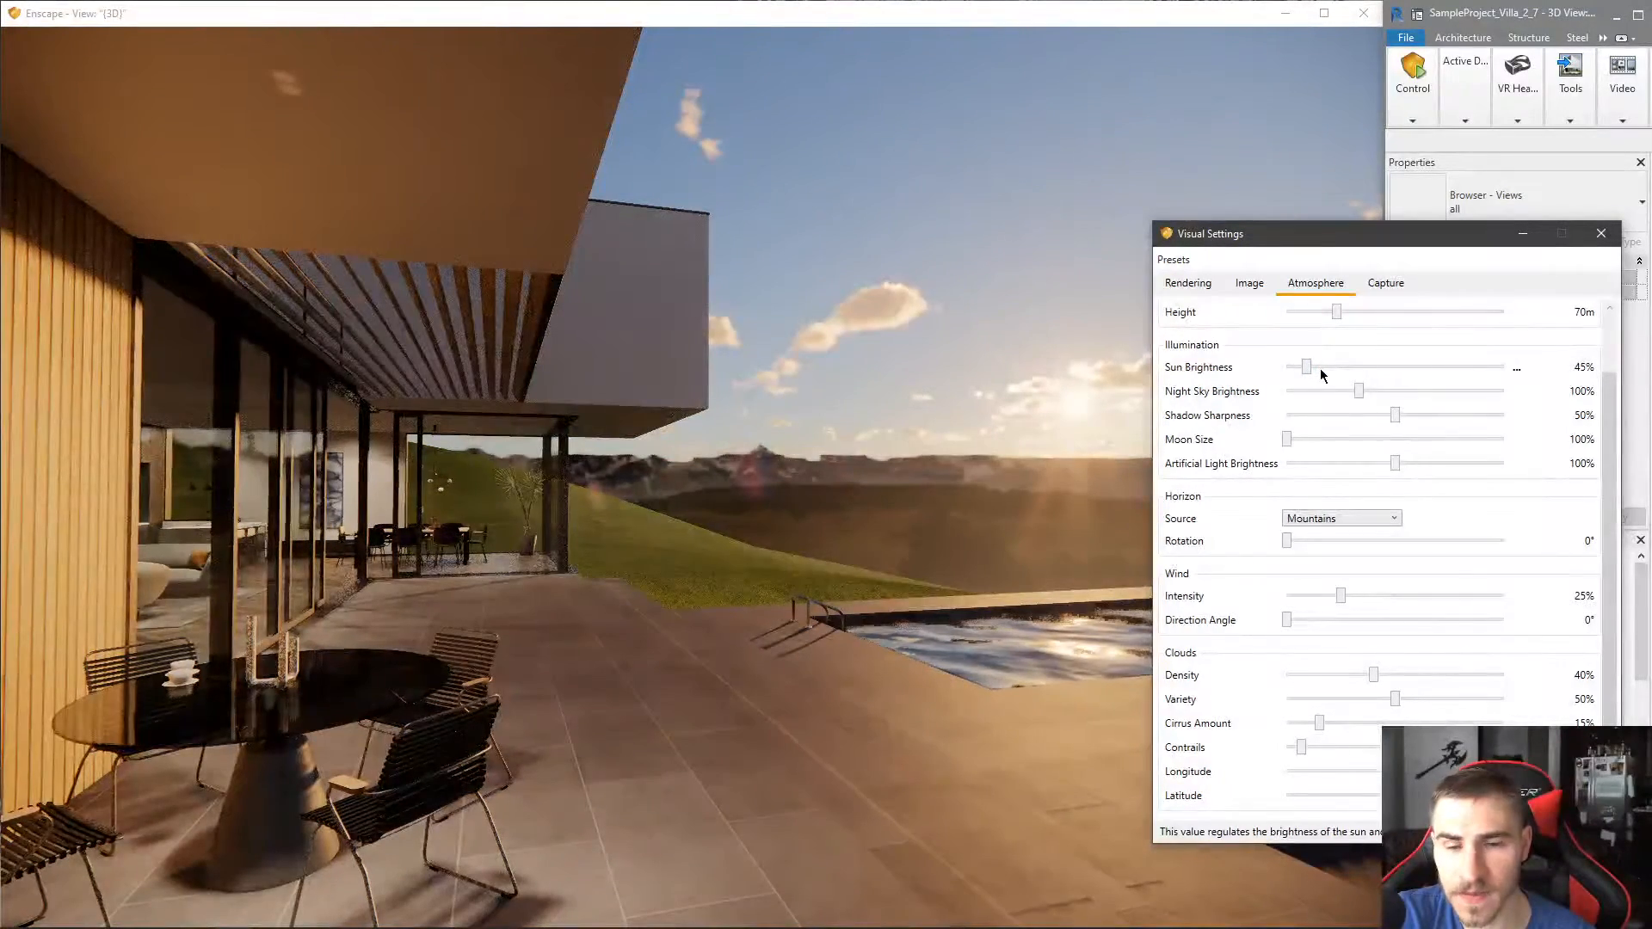
{"action": "scroll", "coordinate": [1316, 367], "scroll_direction": "down", "scroll_amount": 1}
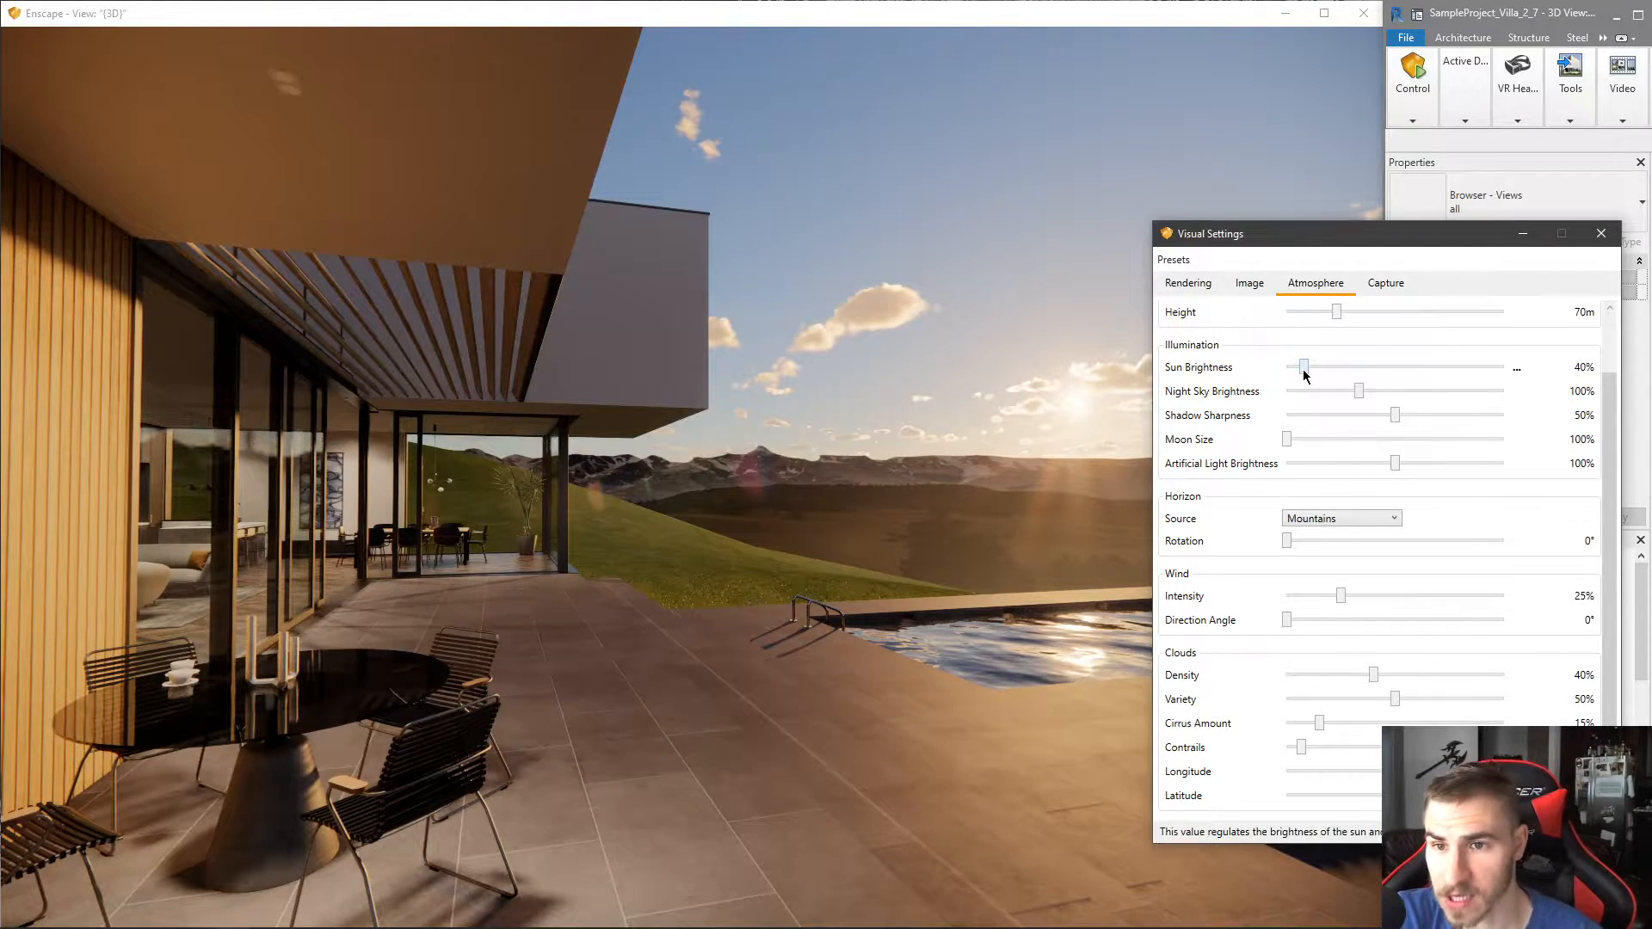
{"action": "scroll", "coordinate": [1305, 372], "scroll_direction": "down", "scroll_amount": 5}
{"action": "scroll", "coordinate": [1306, 375], "scroll_direction": "up", "scroll_amount": 2}
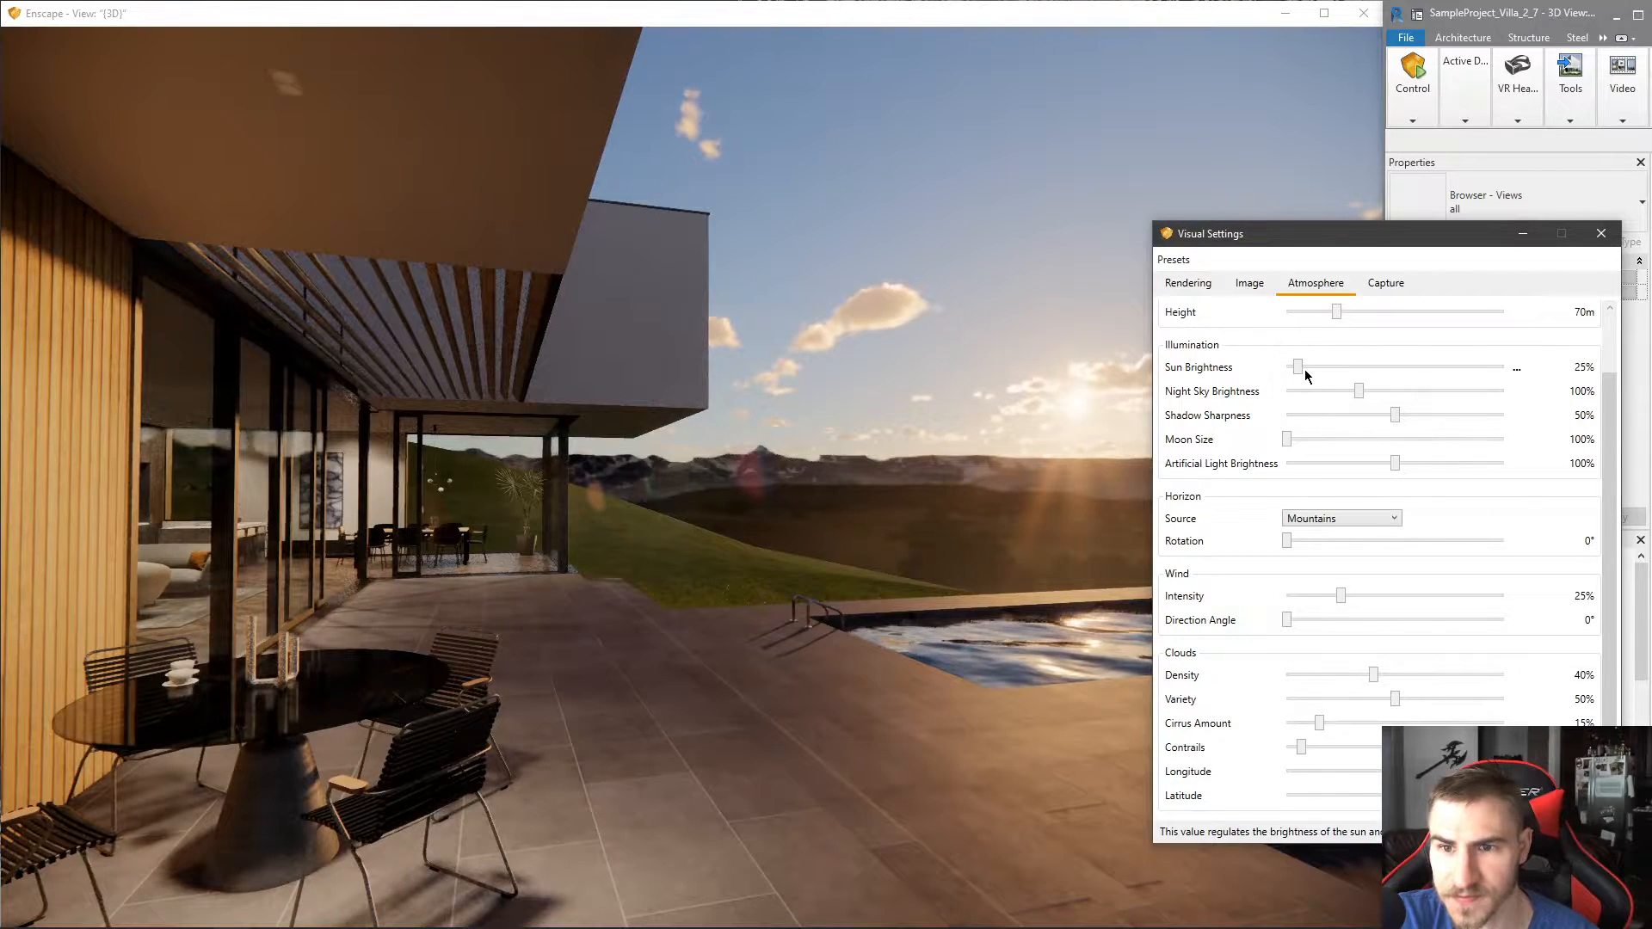
- Raise the contrast Highlights to about -63%
{"action": "left_click", "coordinate": [1249, 284]}
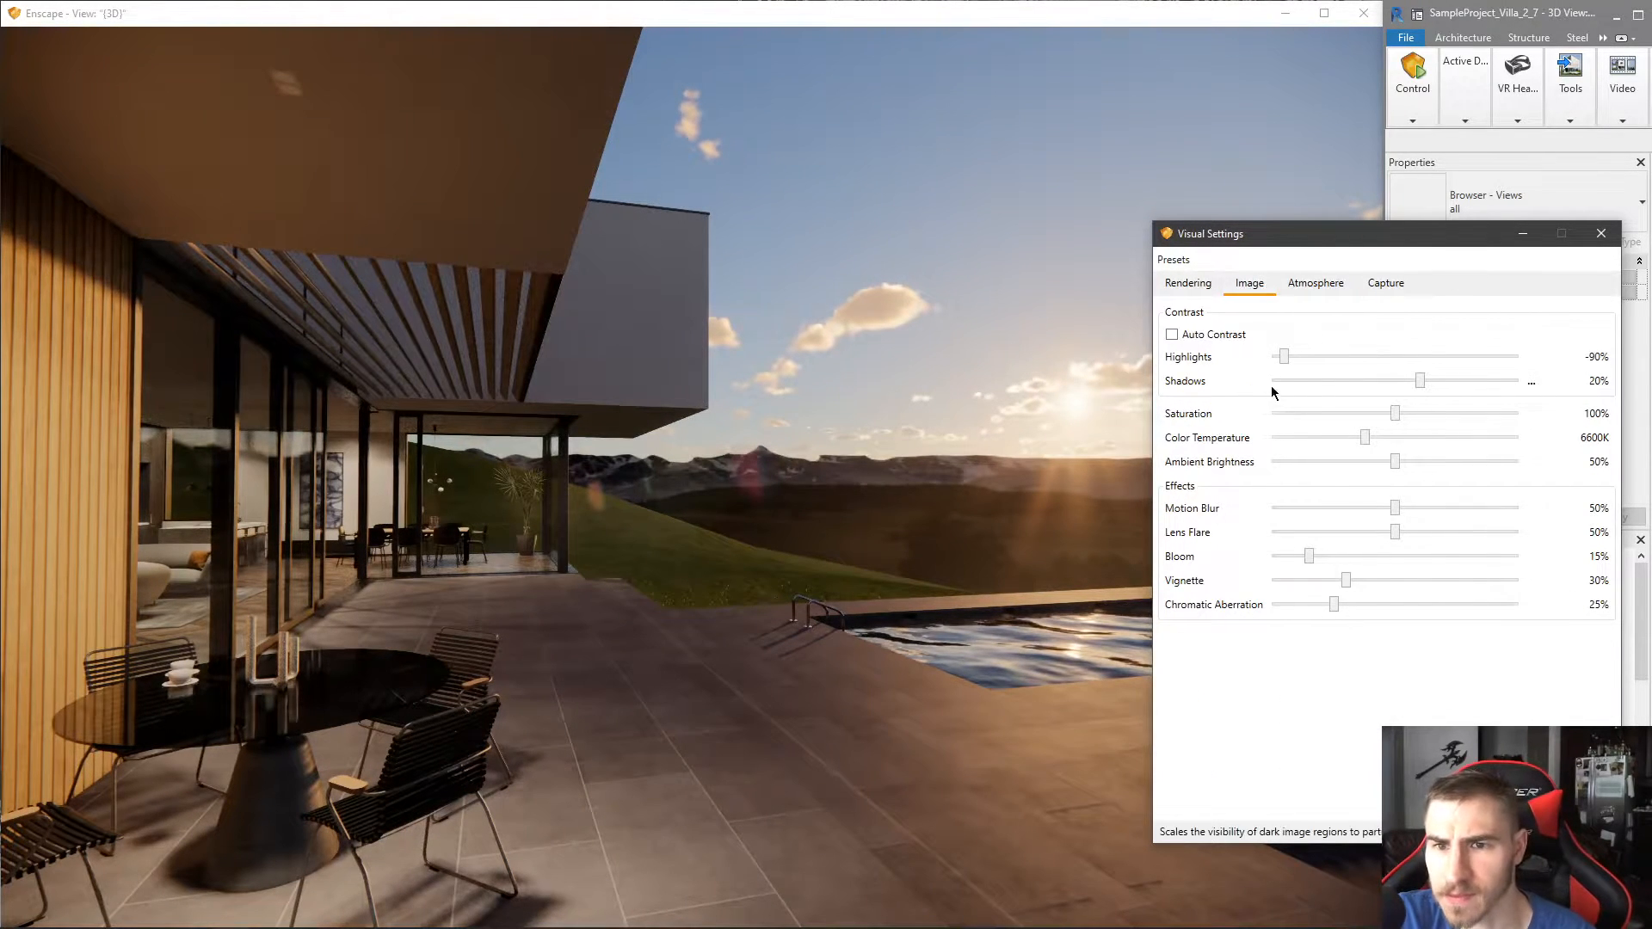
{"action": "scroll", "coordinate": [1408, 362], "scroll_direction": "up", "scroll_amount": 14}
{"action": "left_click_drag", "start_coordinate": [1371, 356], "coordinate": [1317, 376]}
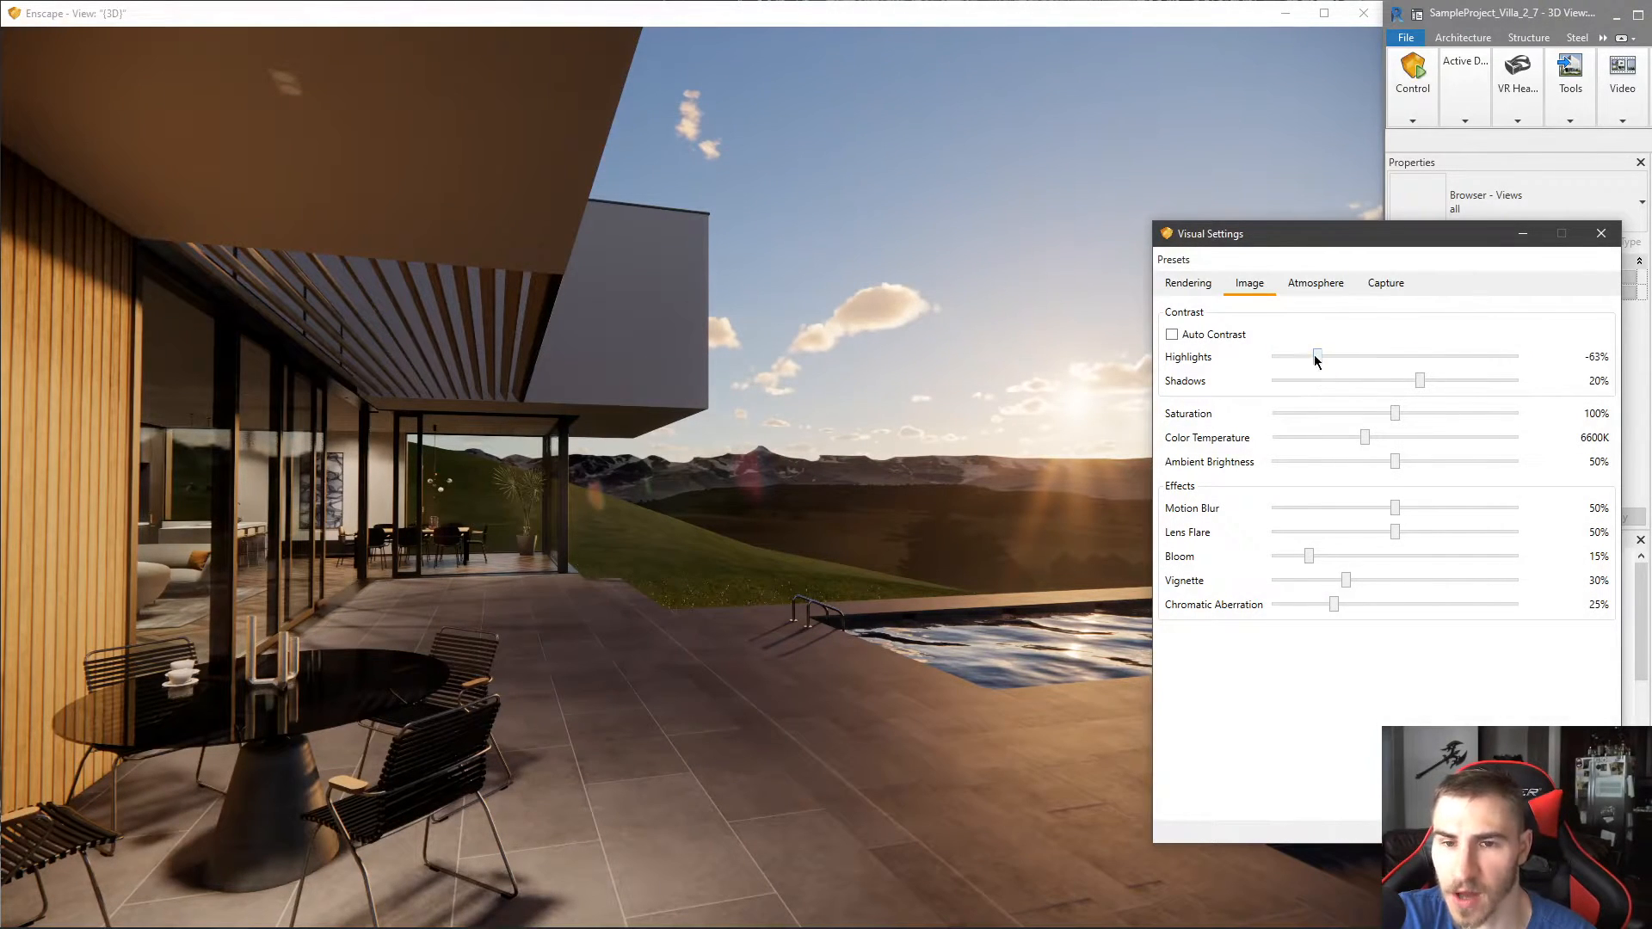
- Raise the camera exposure to 50% and offset it with lower contrast Highlights and a Sun Brightness of 20%
{"action": "left_click", "coordinate": [1196, 283]}
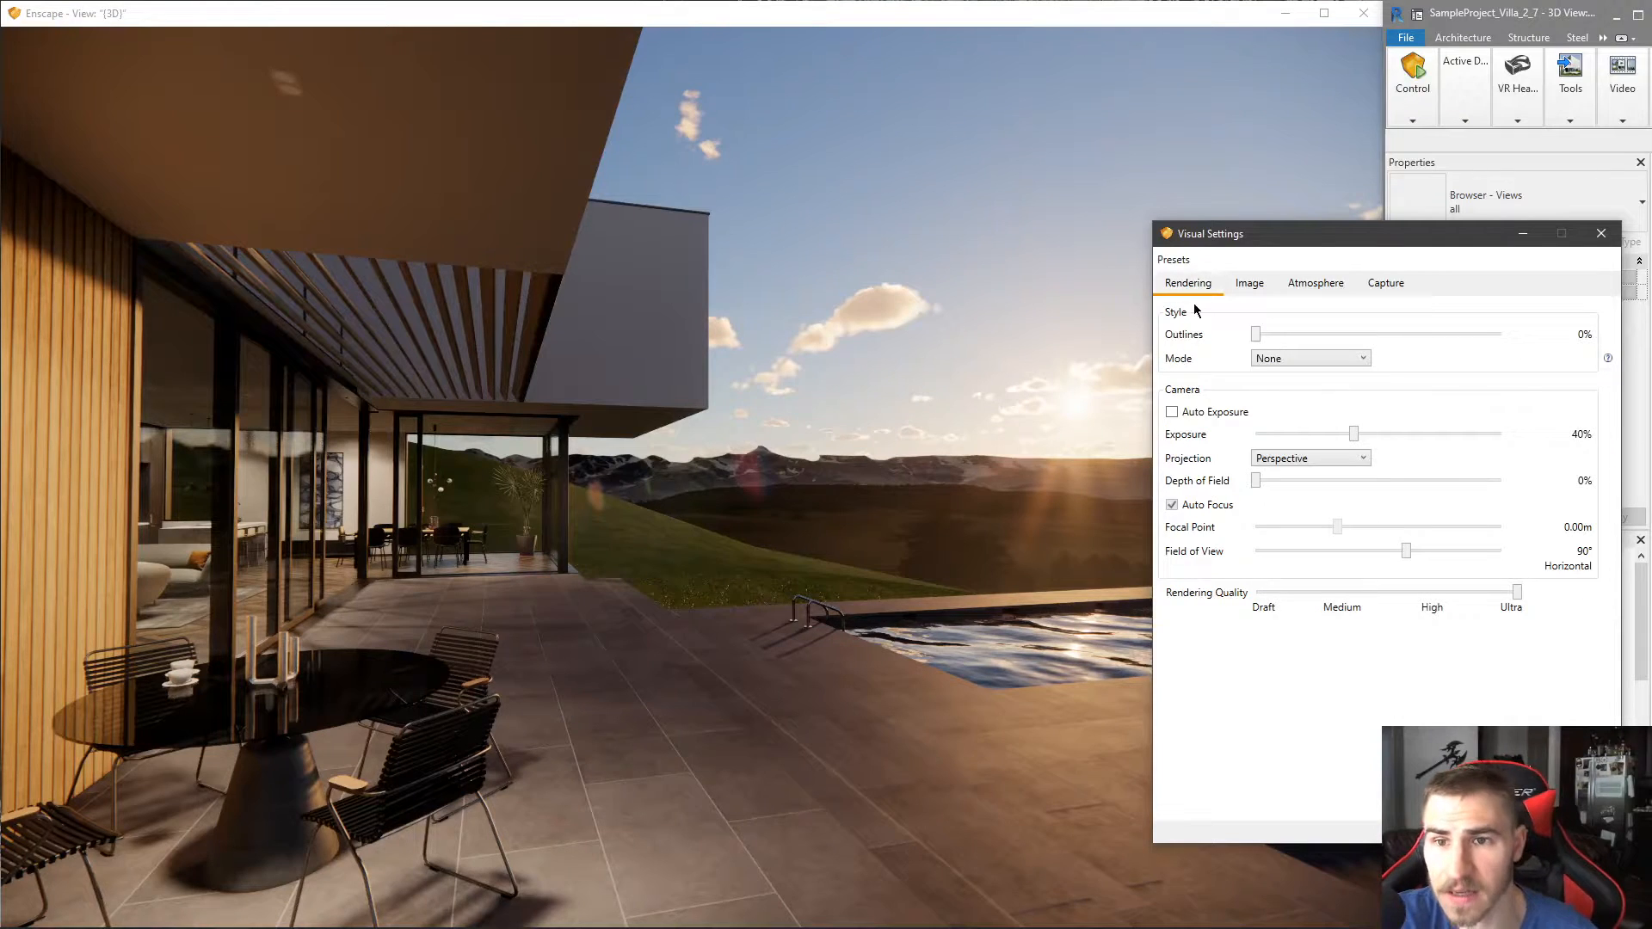
{"action": "left_click", "coordinate": [1355, 434]}
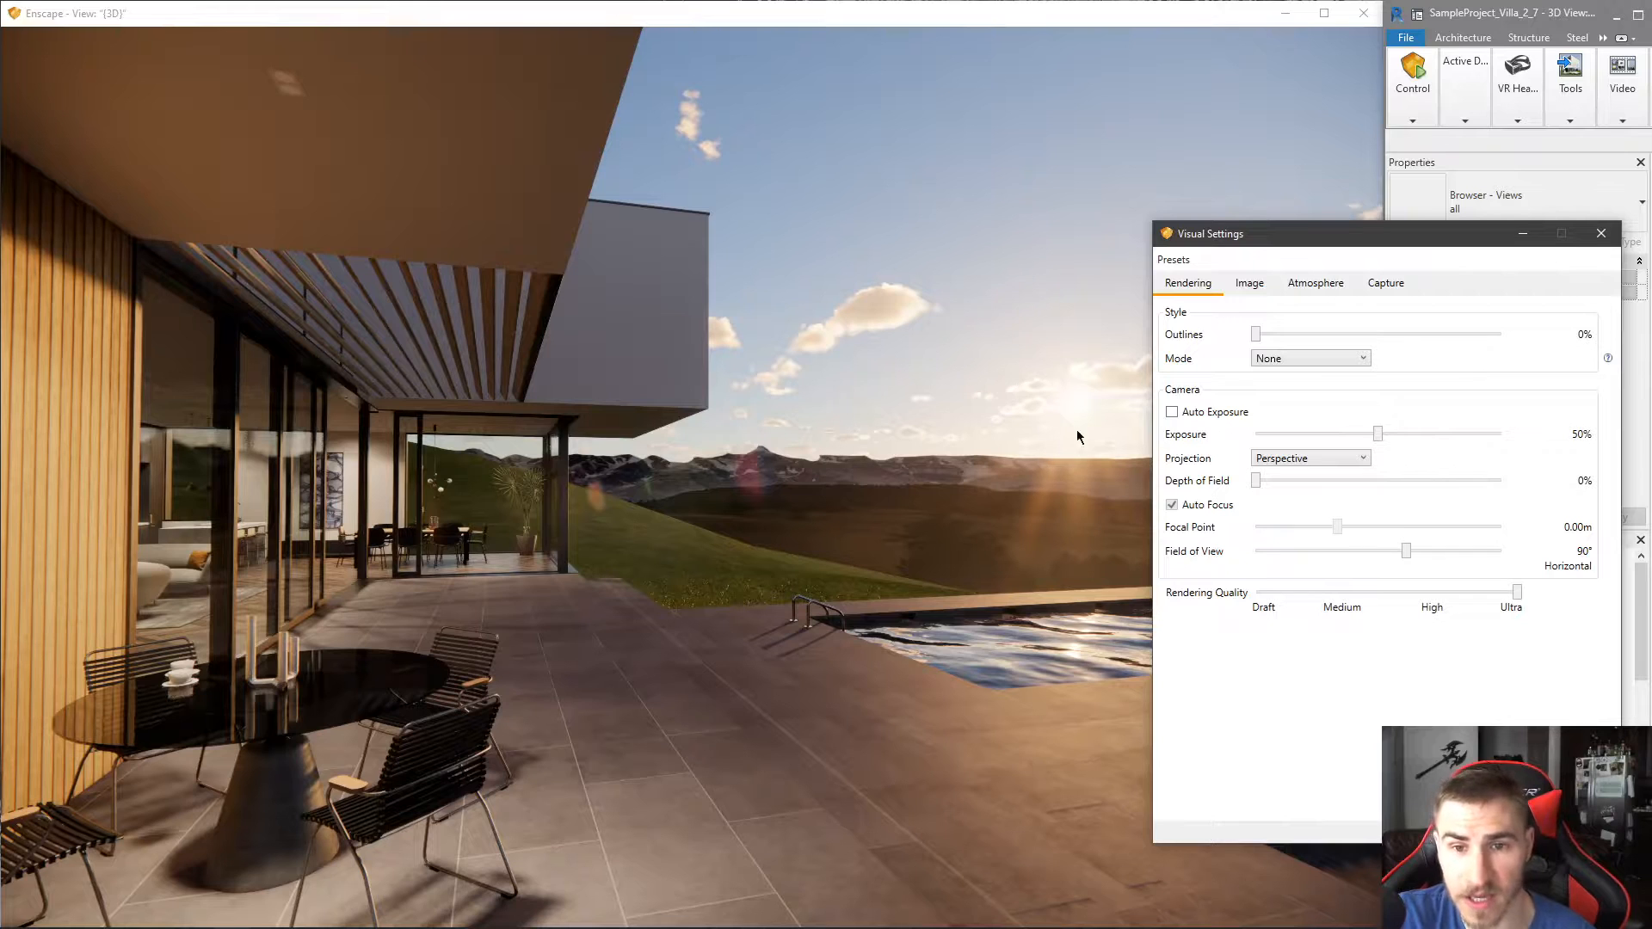
{"action": "left_click", "coordinate": [1257, 292]}
{"action": "left_click_drag", "start_coordinate": [1319, 355], "coordinate": [1260, 394]}
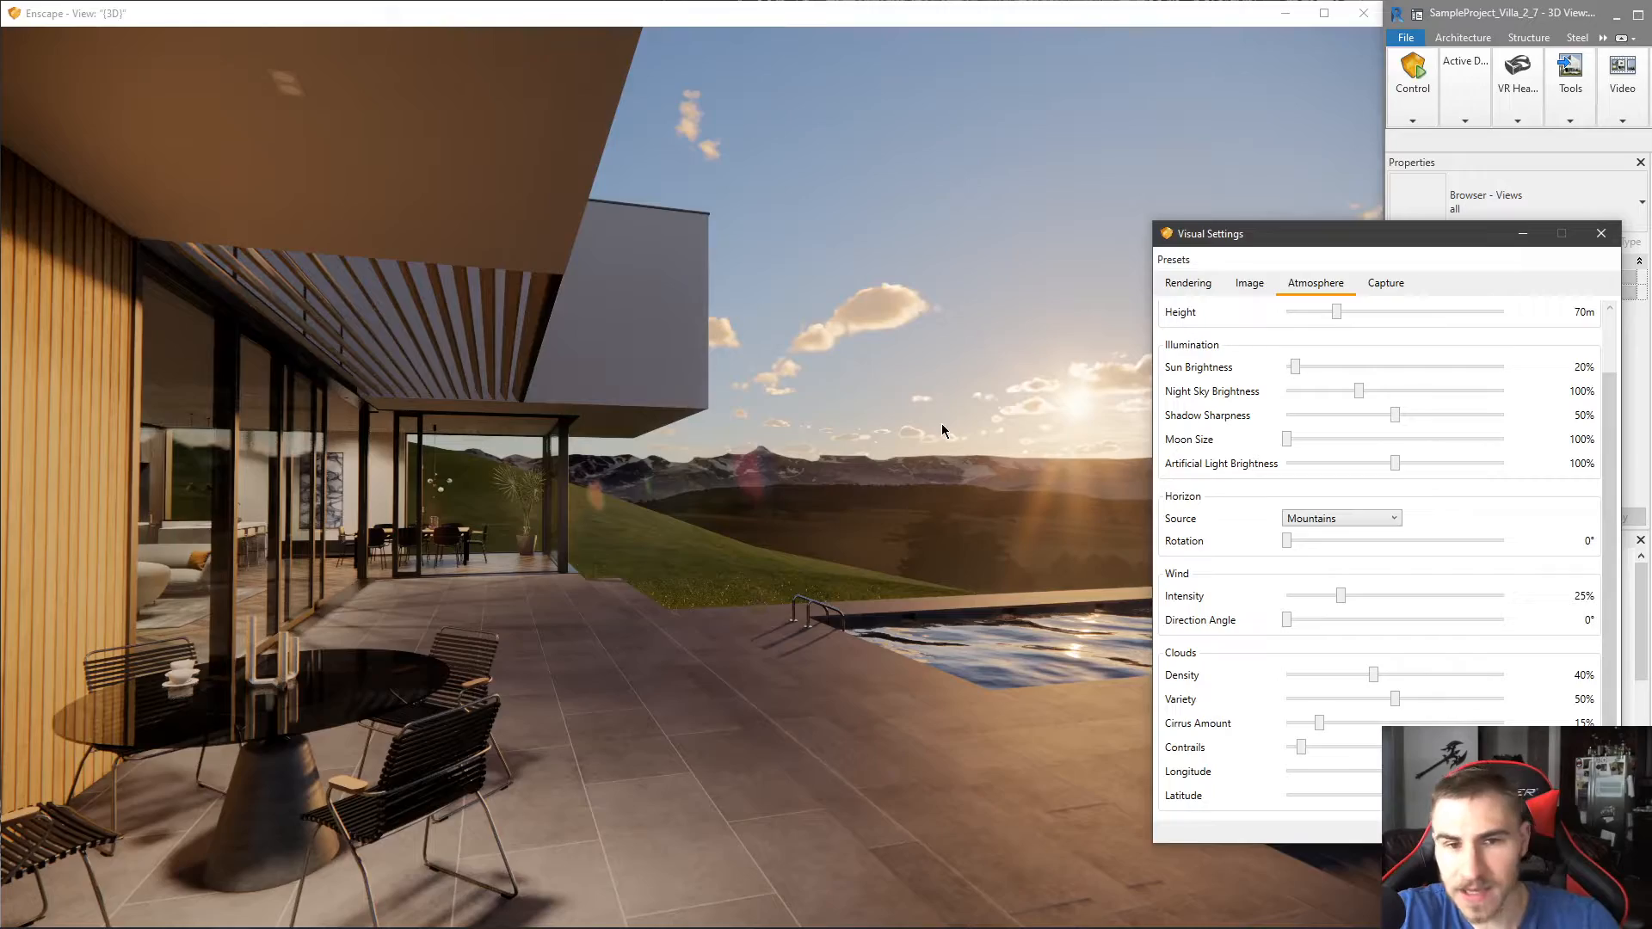
- Walk the camera into the villa's living area and face the glass wall toward the pool, with the sofa and dining table in view
{"action": "left_click_drag", "start_coordinate": [894, 574], "coordinate": [723, 503]}
{"action": "key", "text": "w"}
{"action": "key", "text": "w"}
{"action": "key", "text": "w"}
{"action": "key", "text": "w"}
{"action": "key", "text": "w"}
{"action": "key", "text": "s"}
{"action": "key", "text": "w"}
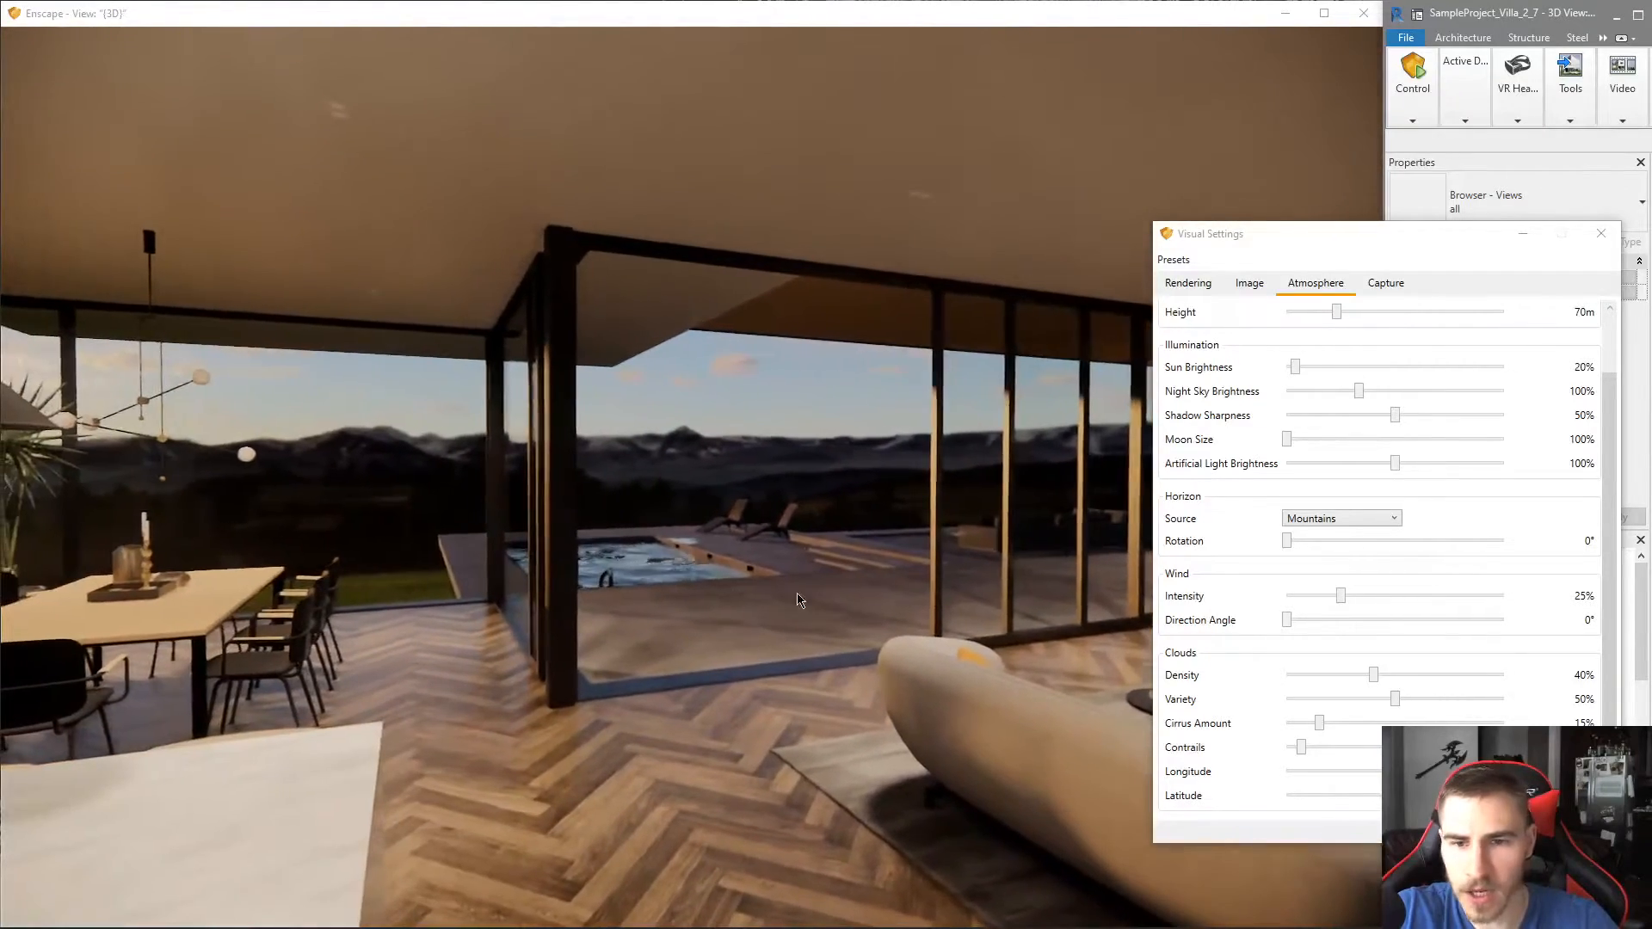
- Try times of day of 10:34, 14:51 and 17:07 for the interior view and set it to about 14:11
{"action": "key", "text": "i"}
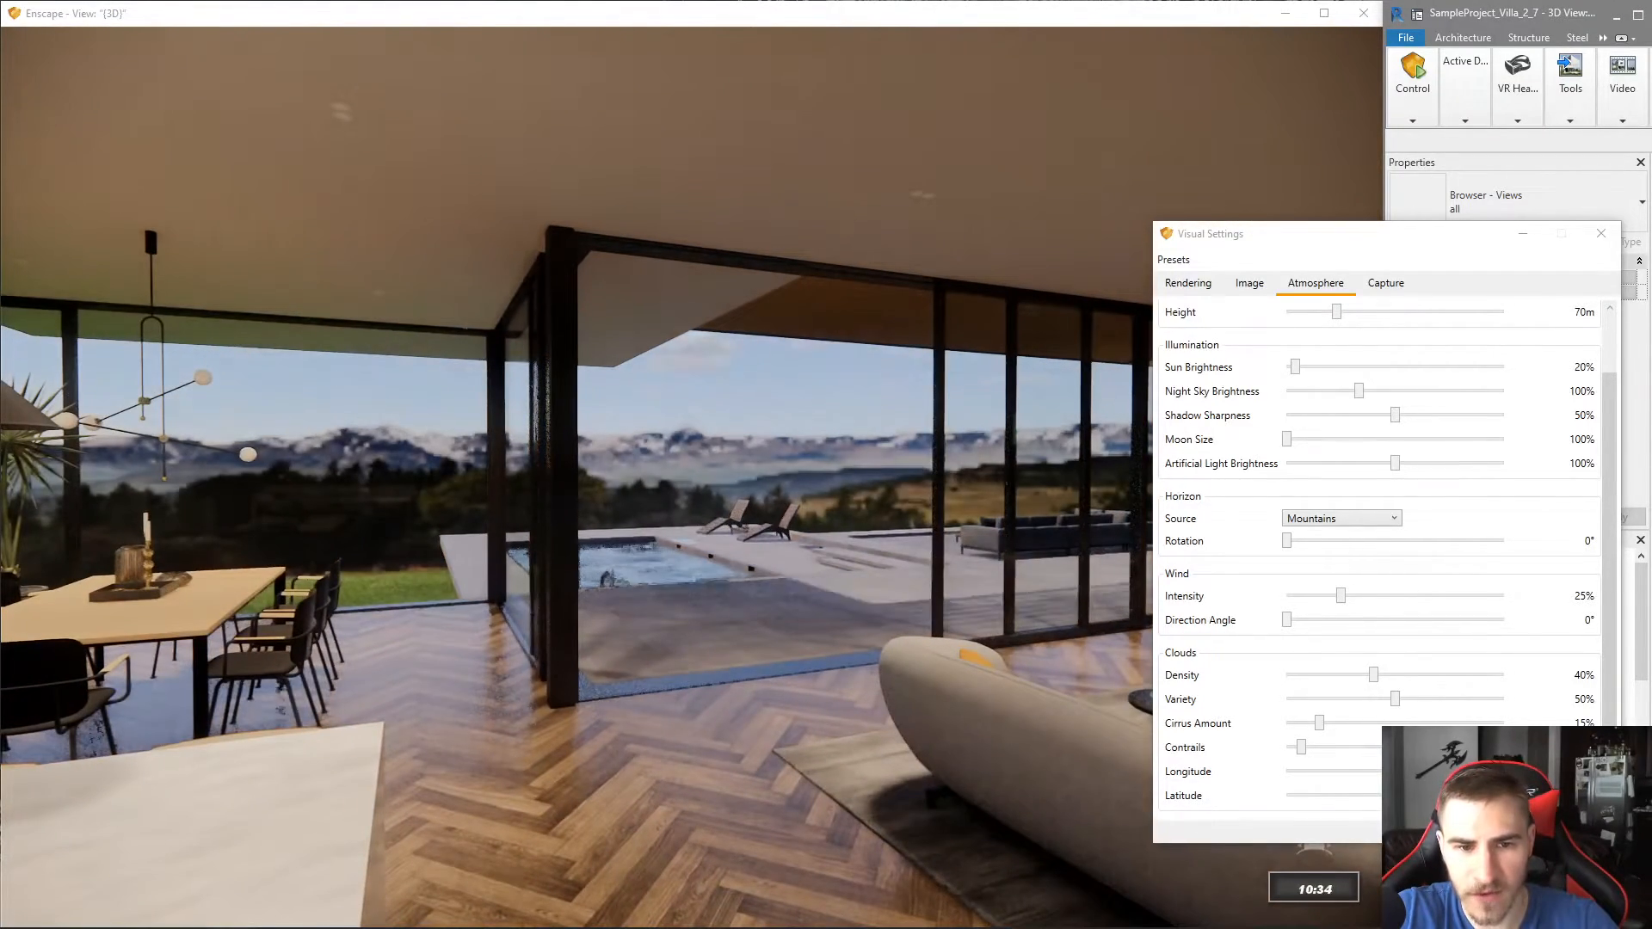
{"action": "key", "text": "i"}
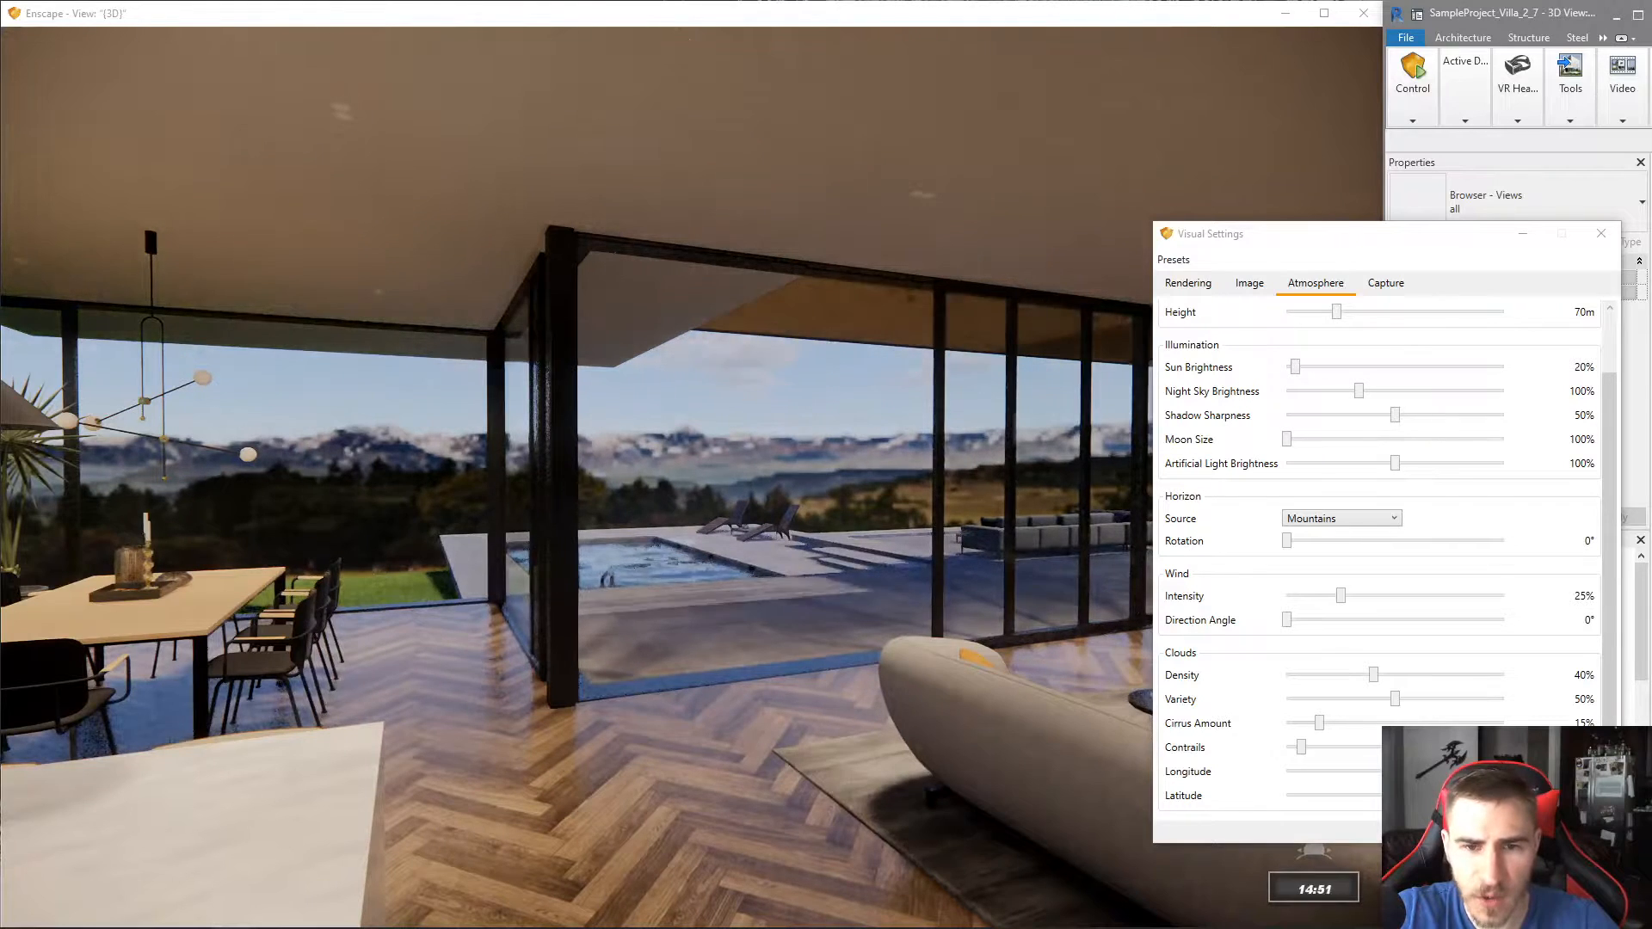
{"action": "key", "text": "i"}
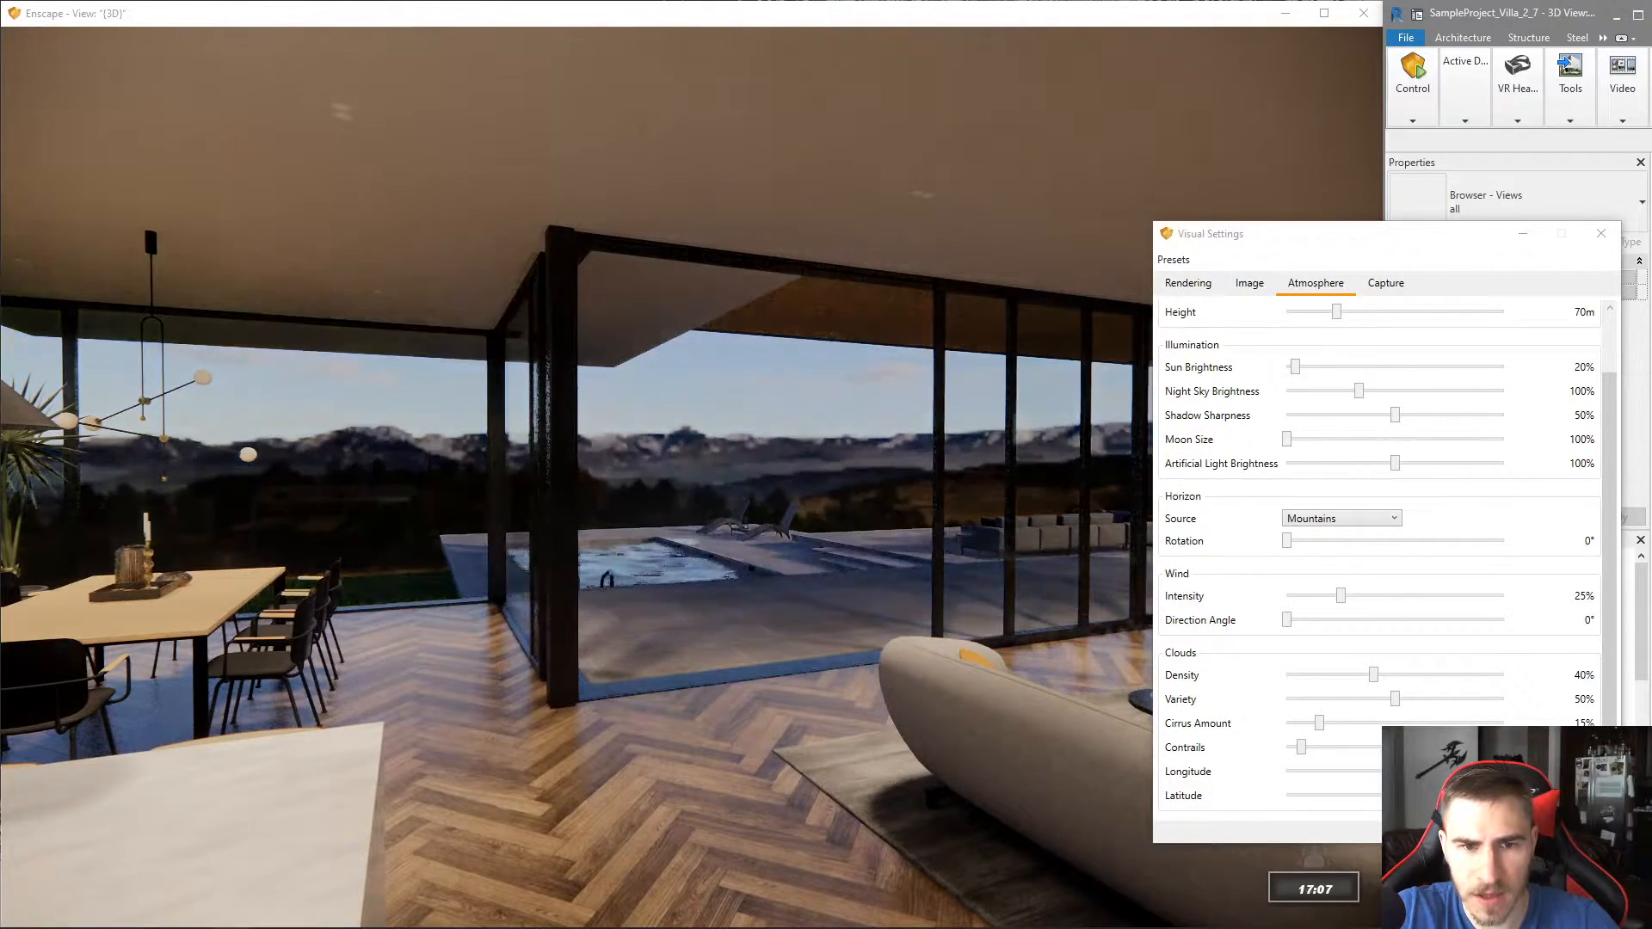
{"action": "key", "text": "u"}
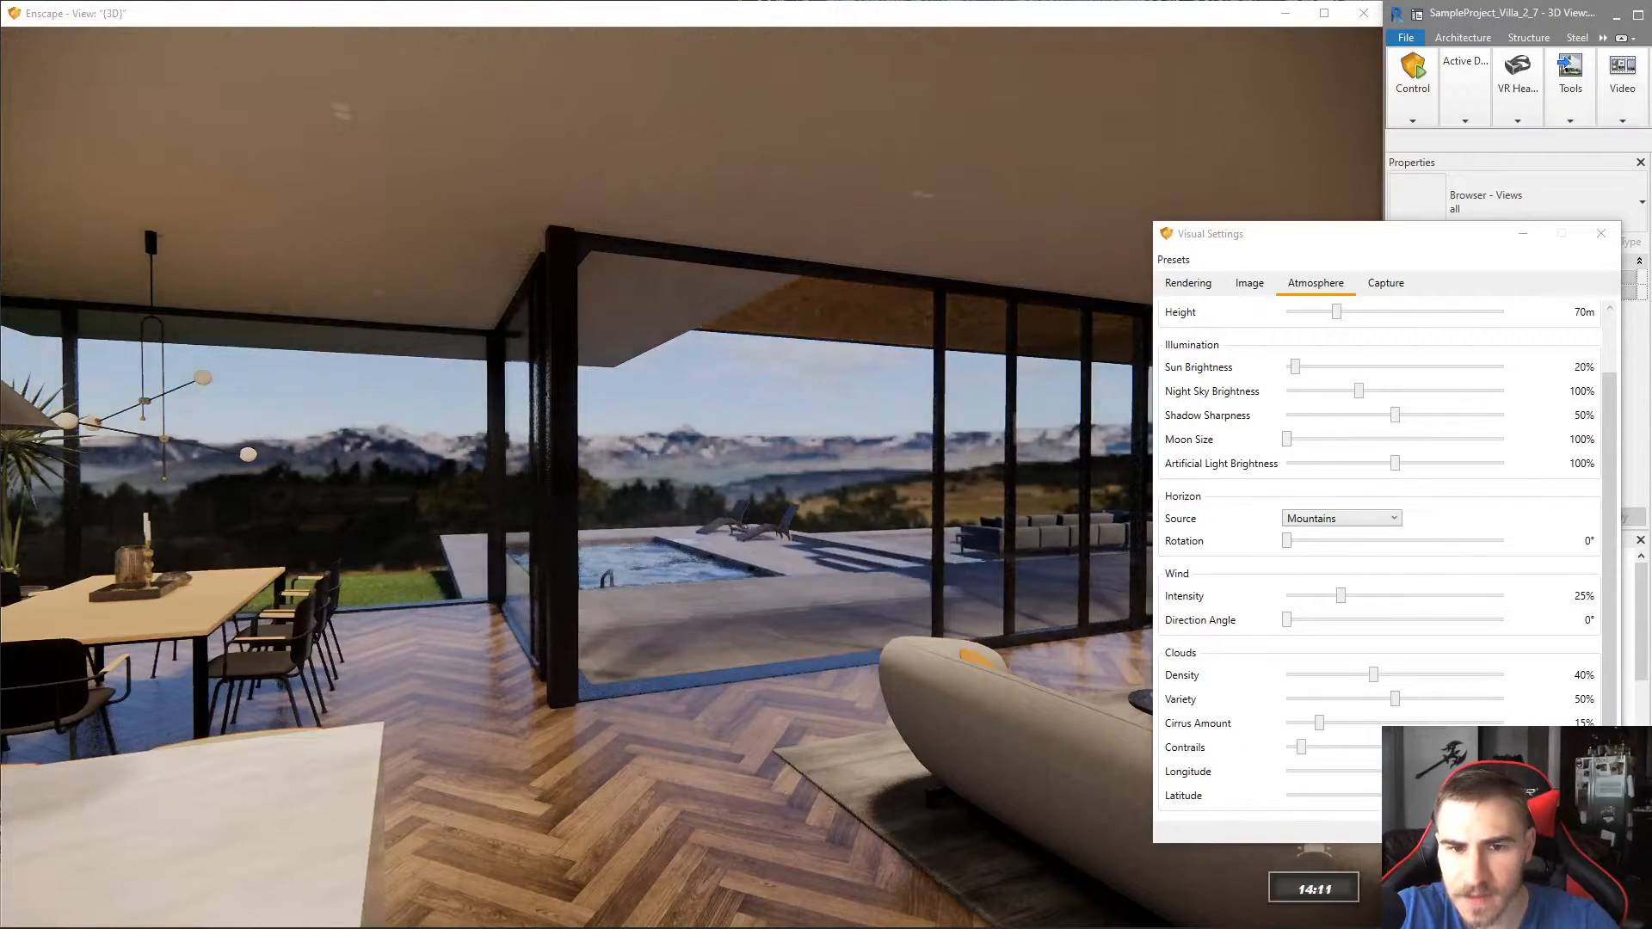
- Turn and move the interior camera so both sofas, the rug and the glass wall toward the pool are in view
{"action": "key", "text": "s"}
{"action": "left_click_drag", "start_coordinate": [734, 606], "coordinate": [878, 592]}
{"action": "key", "text": "a"}
{"action": "key", "text": "d"}
{"action": "left_click_drag", "start_coordinate": [671, 600], "coordinate": [749, 603]}
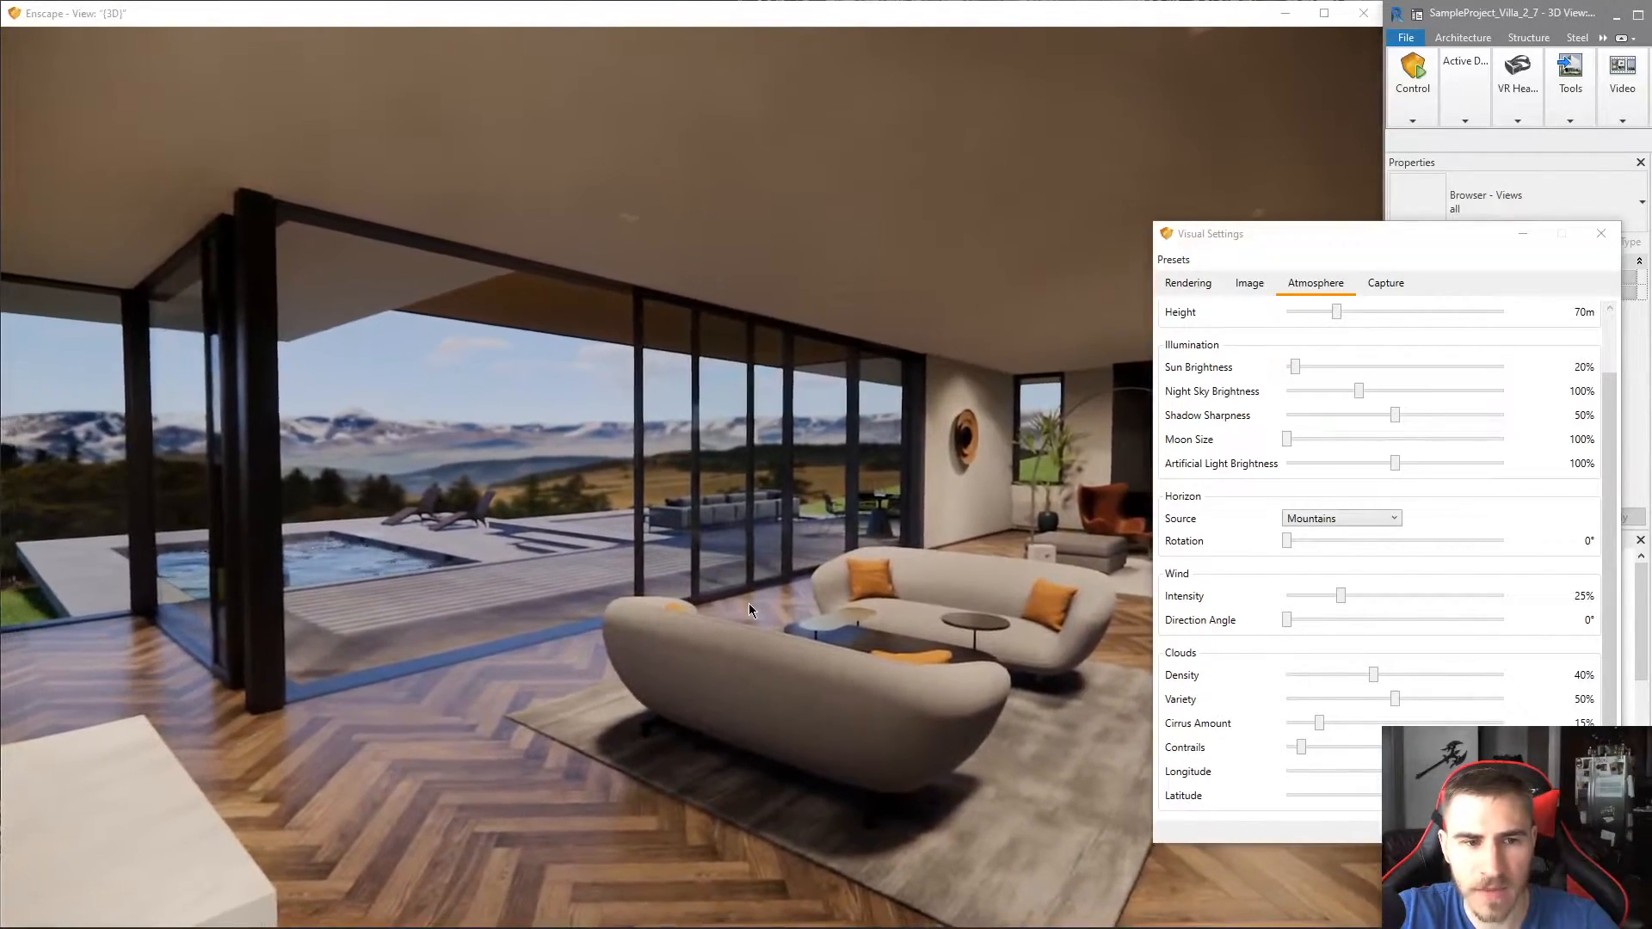
{"action": "left_click_drag", "start_coordinate": [815, 559], "coordinate": [805, 559]}
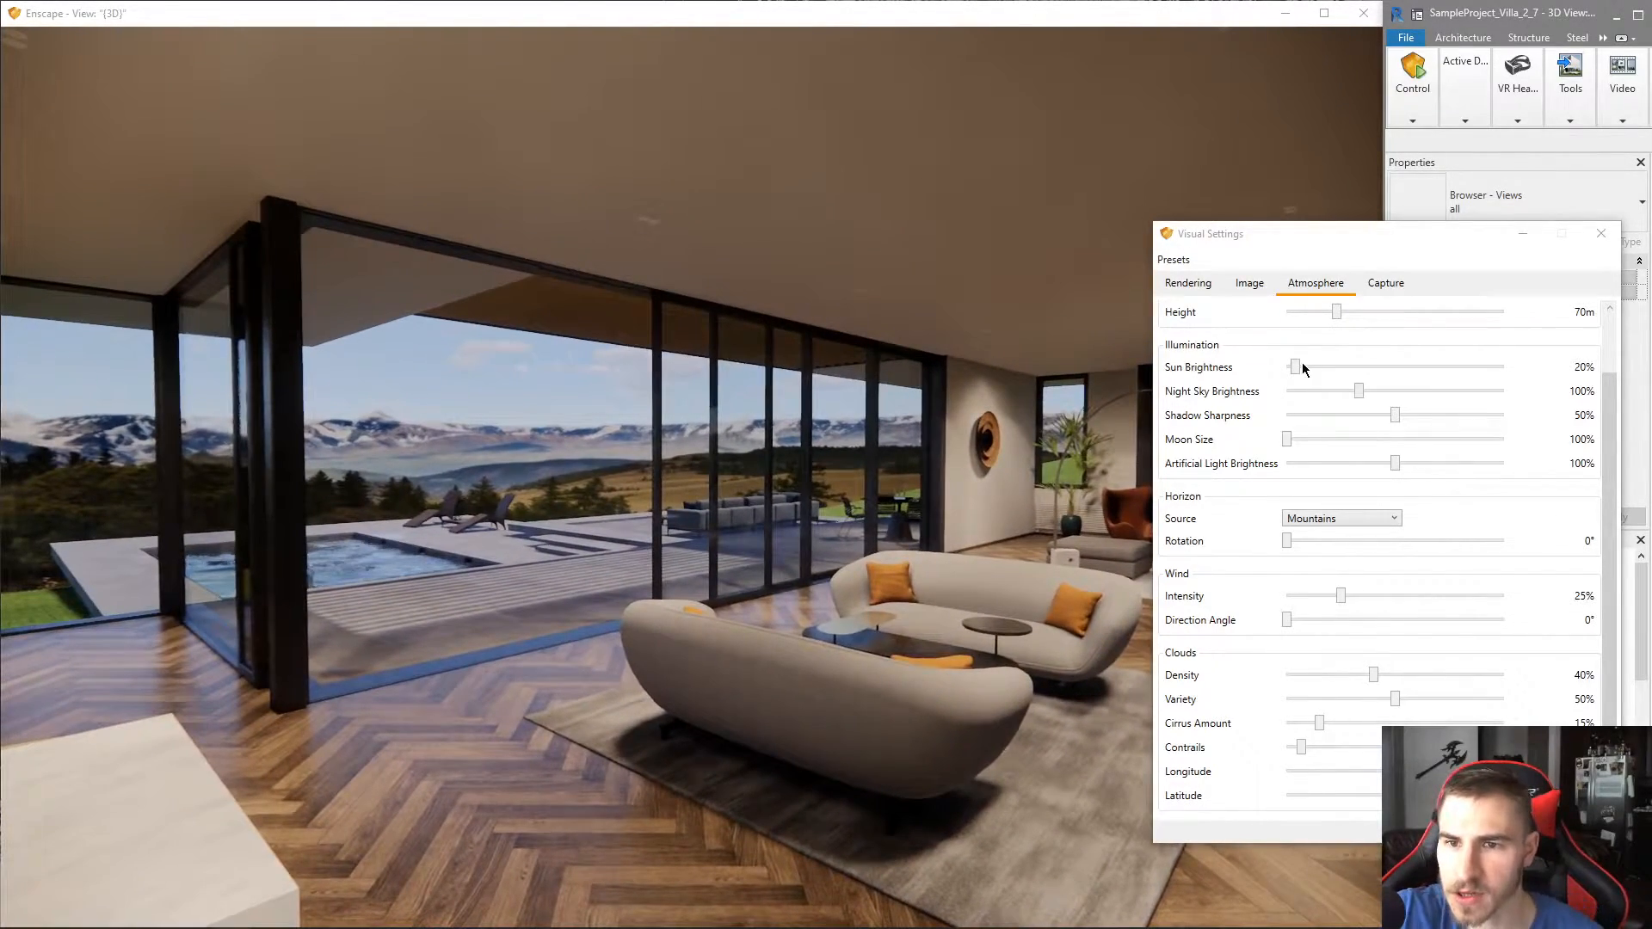
- Reset the visual settings to their defaults and set the horizon source to Mountains
{"action": "left_click", "coordinate": [1174, 262]}
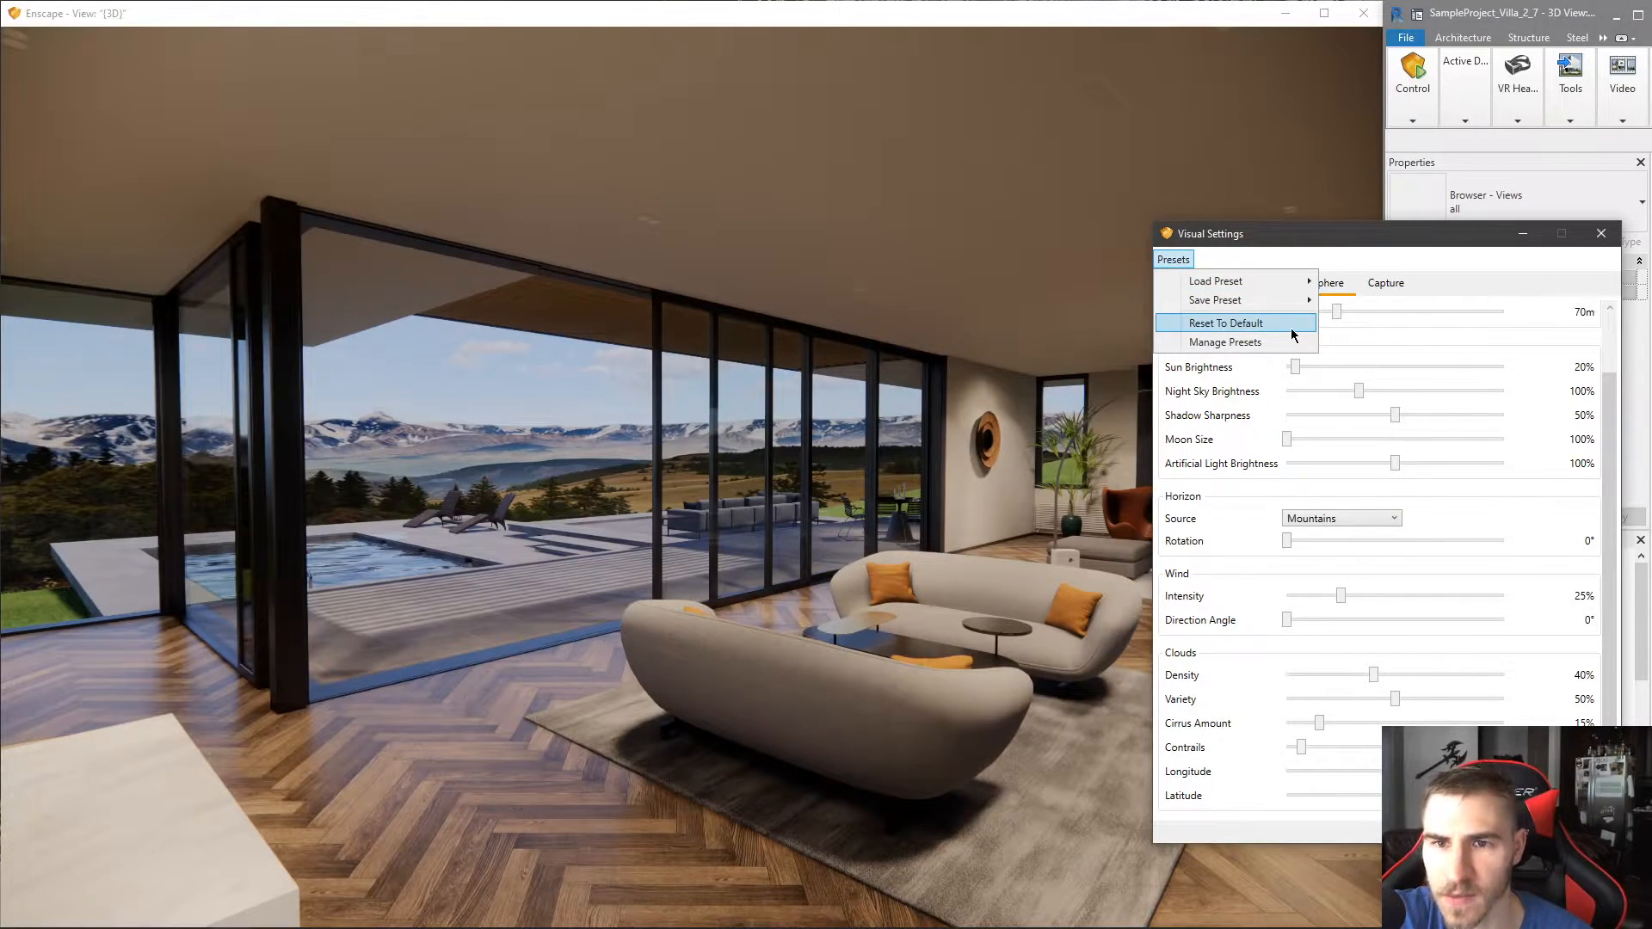
{"action": "left_click", "coordinate": [1291, 324]}
{"action": "left_click", "coordinate": [1433, 589]}
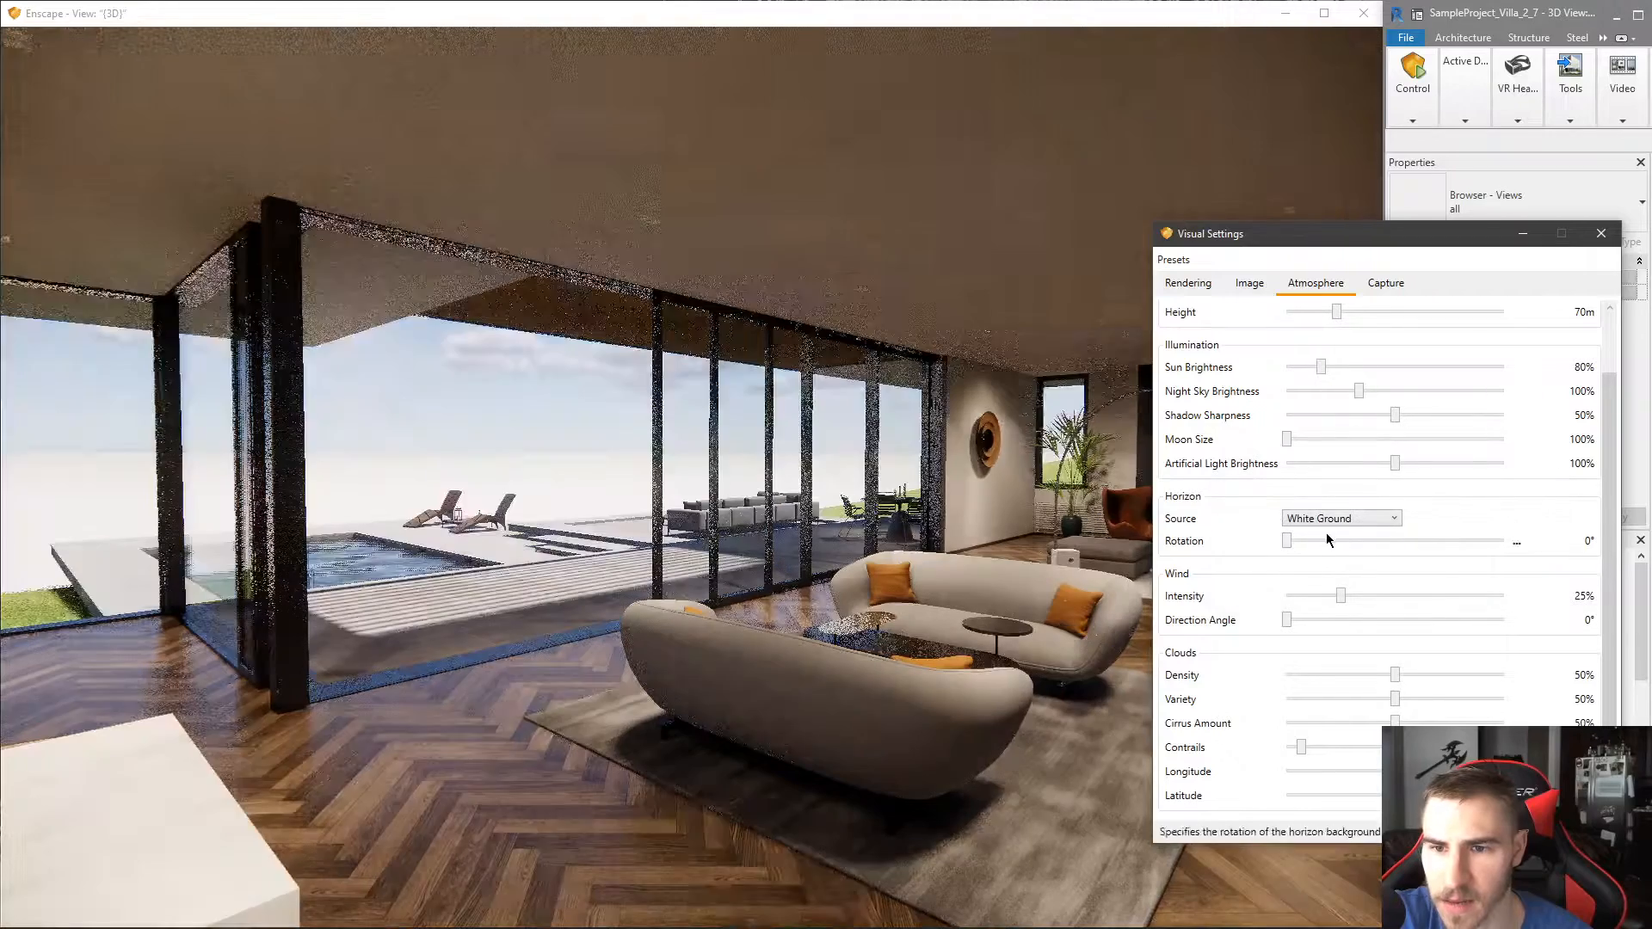
{"action": "left_click", "coordinate": [1343, 518]}
{"action": "left_click", "coordinate": [1348, 613]}
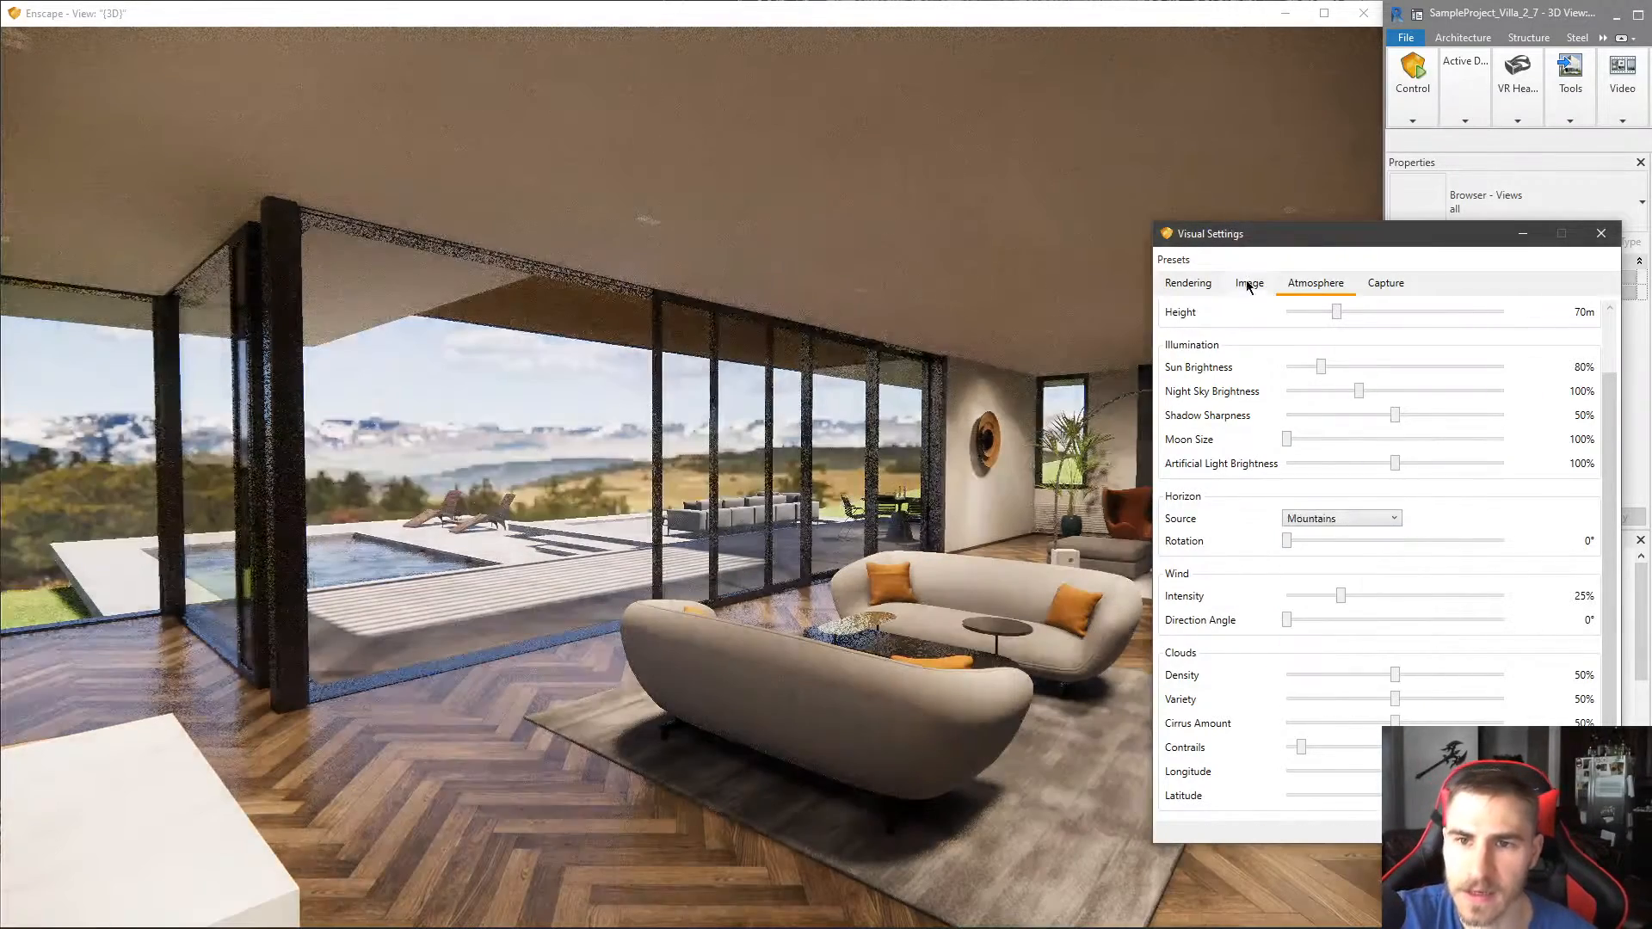
- Turn off Auto Exposure and look around the living area, ending on the glass corner between the dining table and sofa
{"action": "left_click", "coordinate": [1248, 284]}
{"action": "left_click_drag", "start_coordinate": [667, 439], "coordinate": [534, 436]}
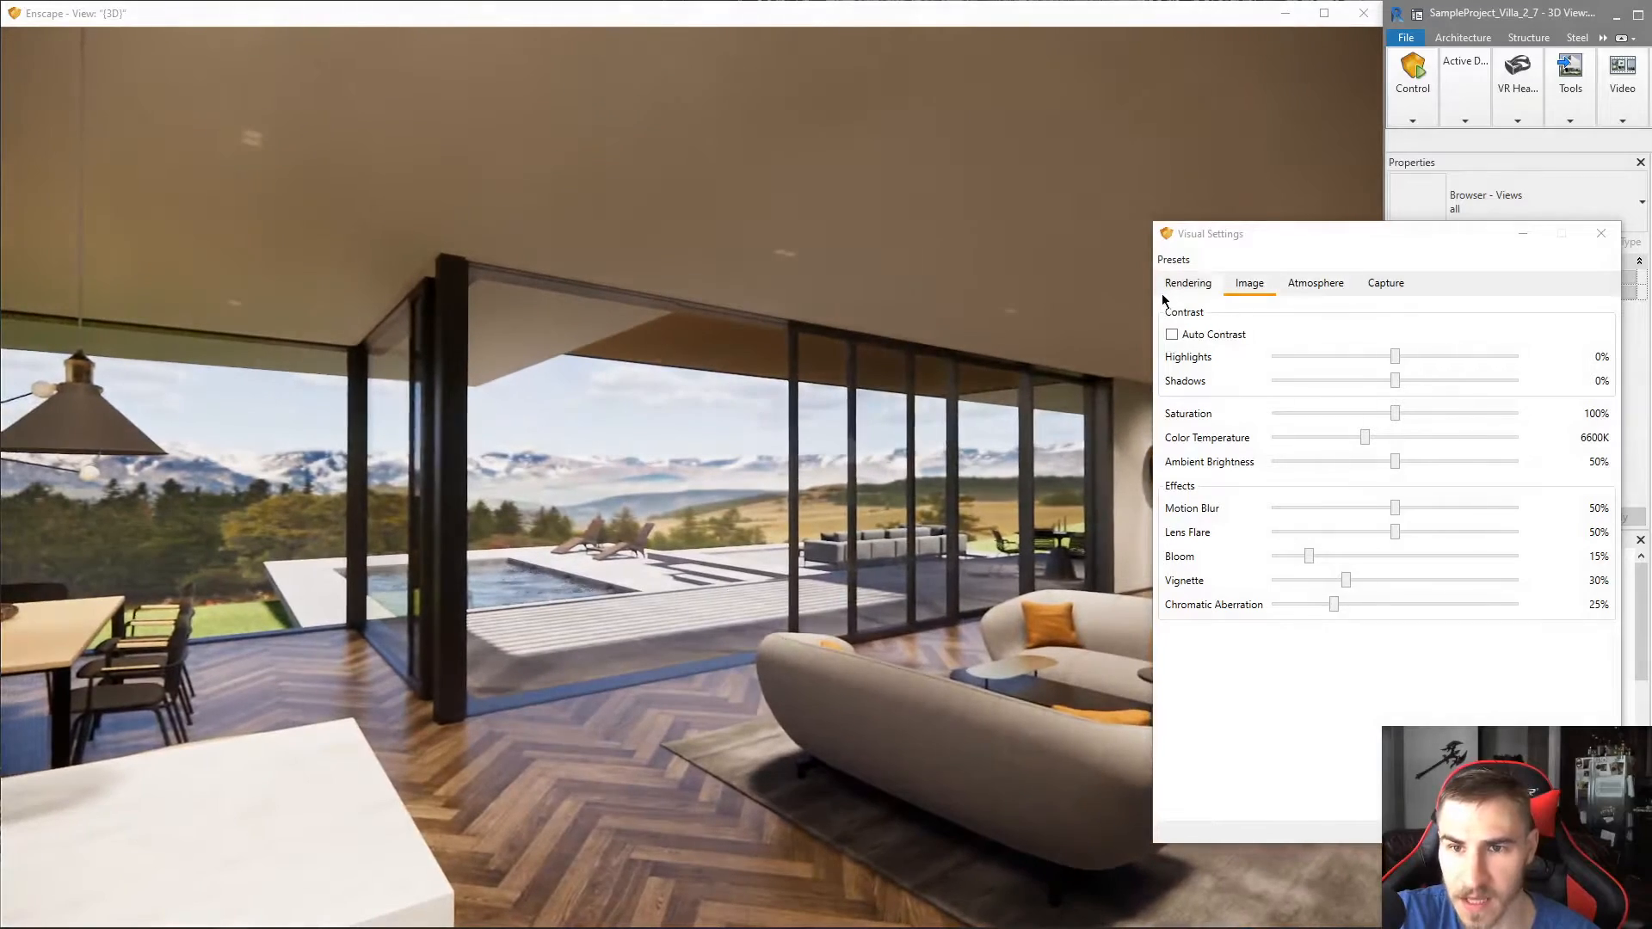
{"action": "left_click", "coordinate": [1192, 287]}
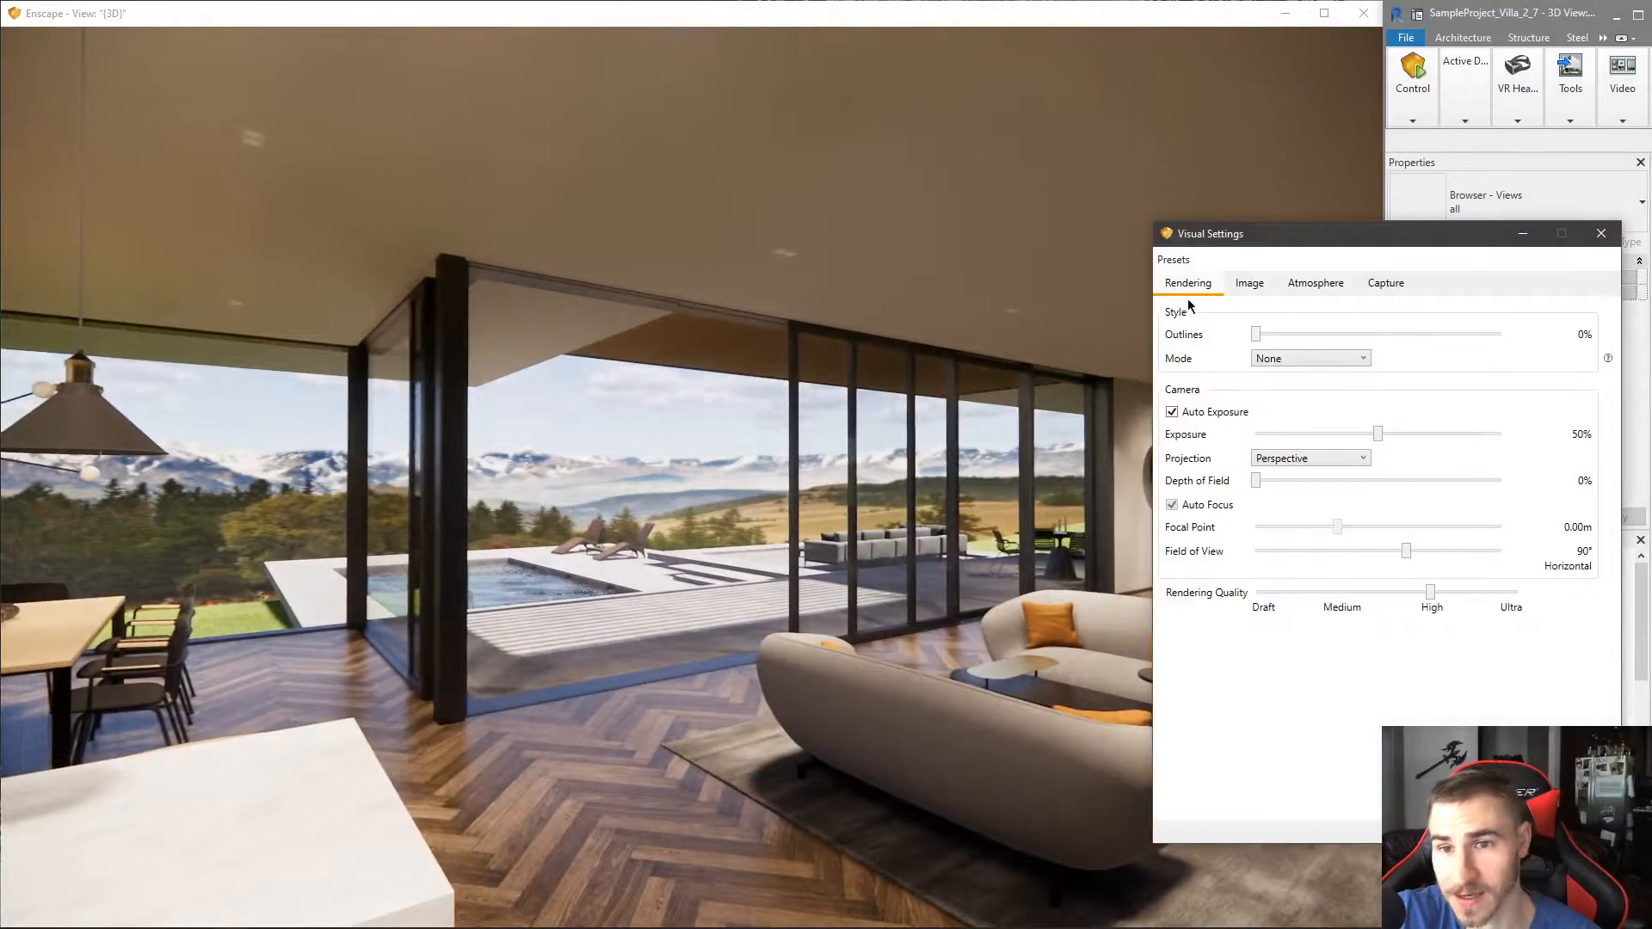
{"action": "left_click", "coordinate": [1210, 420]}
{"action": "left_click_drag", "start_coordinate": [860, 465], "coordinate": [1042, 452]}
{"action": "left_click_drag", "start_coordinate": [628, 520], "coordinate": [698, 547]}
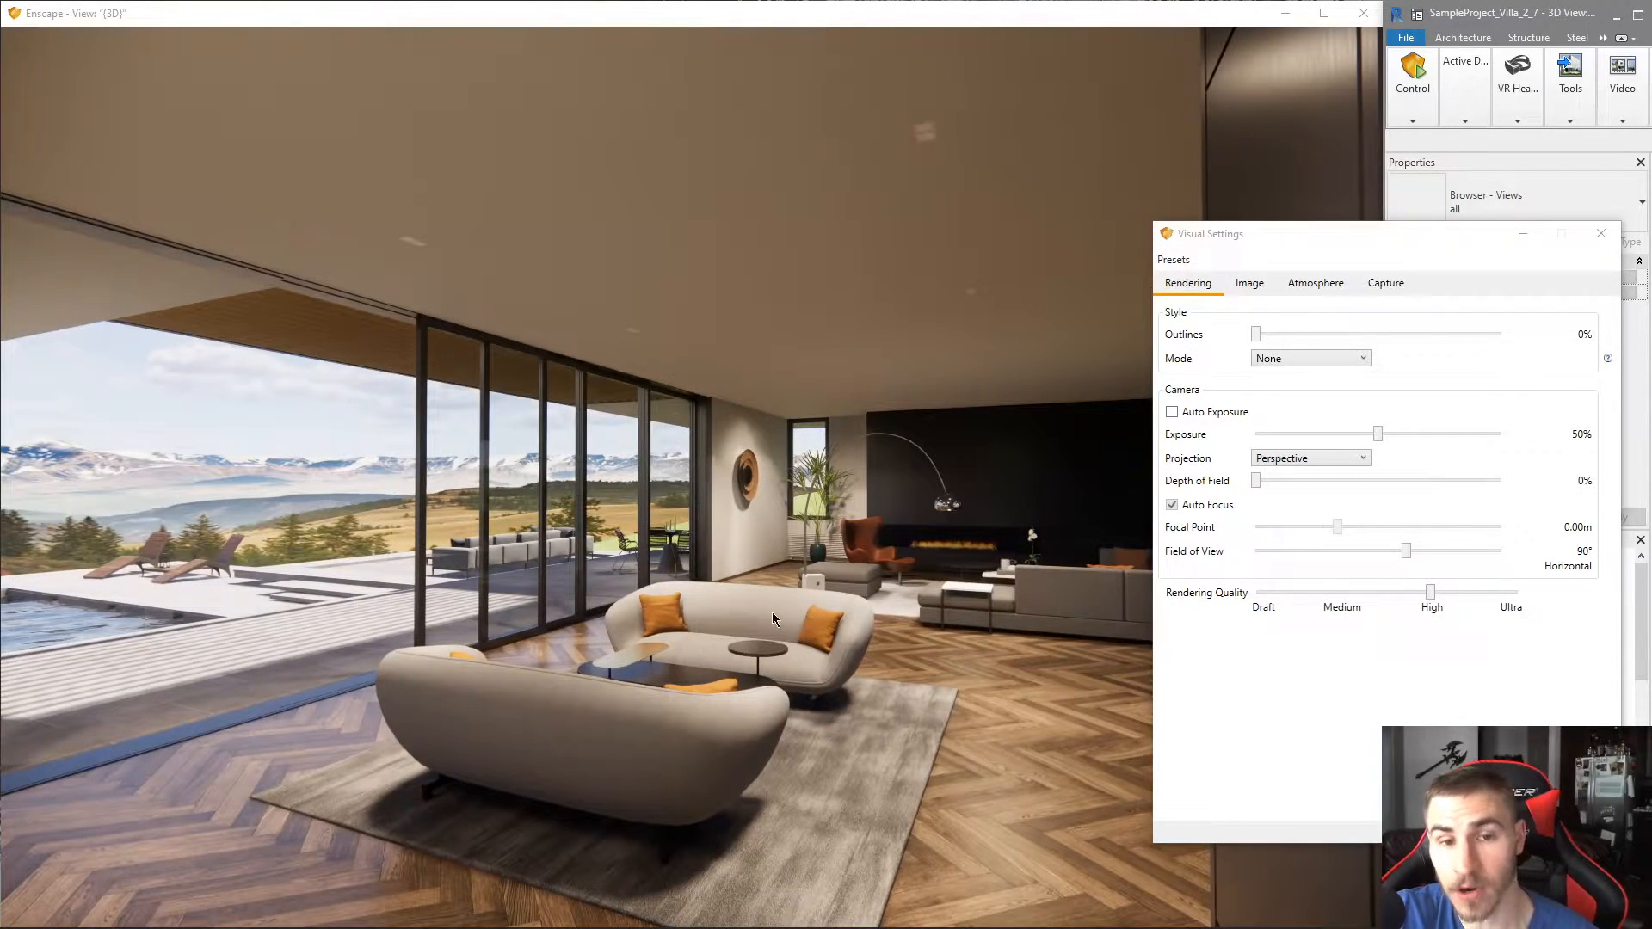
{"action": "left_click_drag", "start_coordinate": [819, 623], "coordinate": [598, 623]}
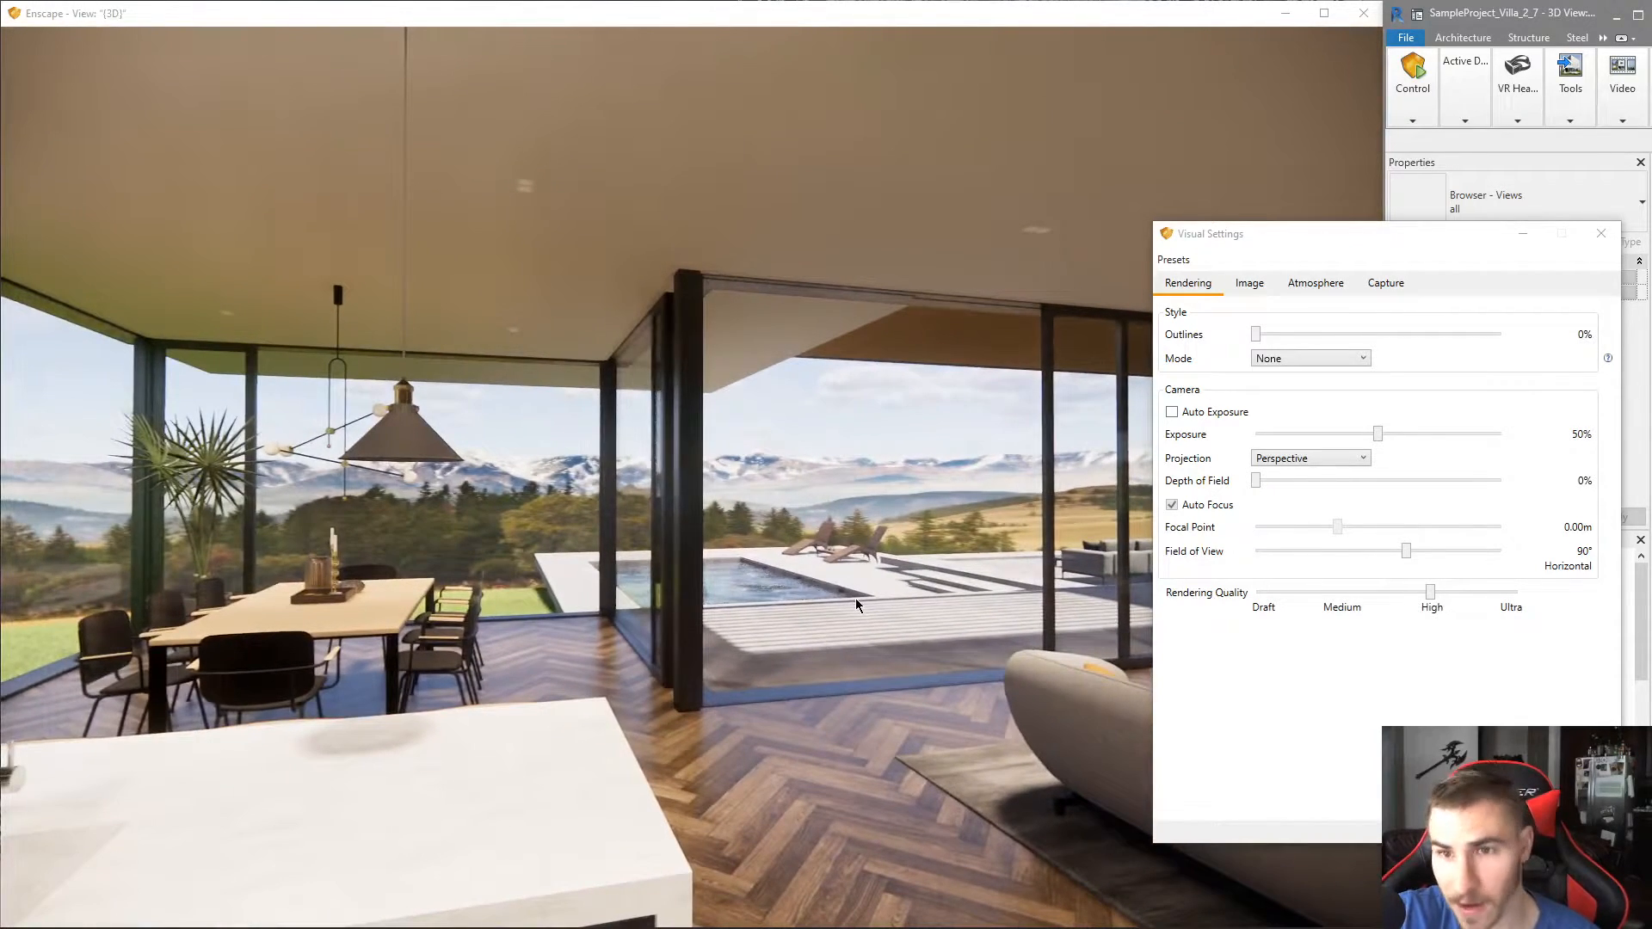
{"action": "left_click_drag", "start_coordinate": [841, 595], "coordinate": [547, 541]}
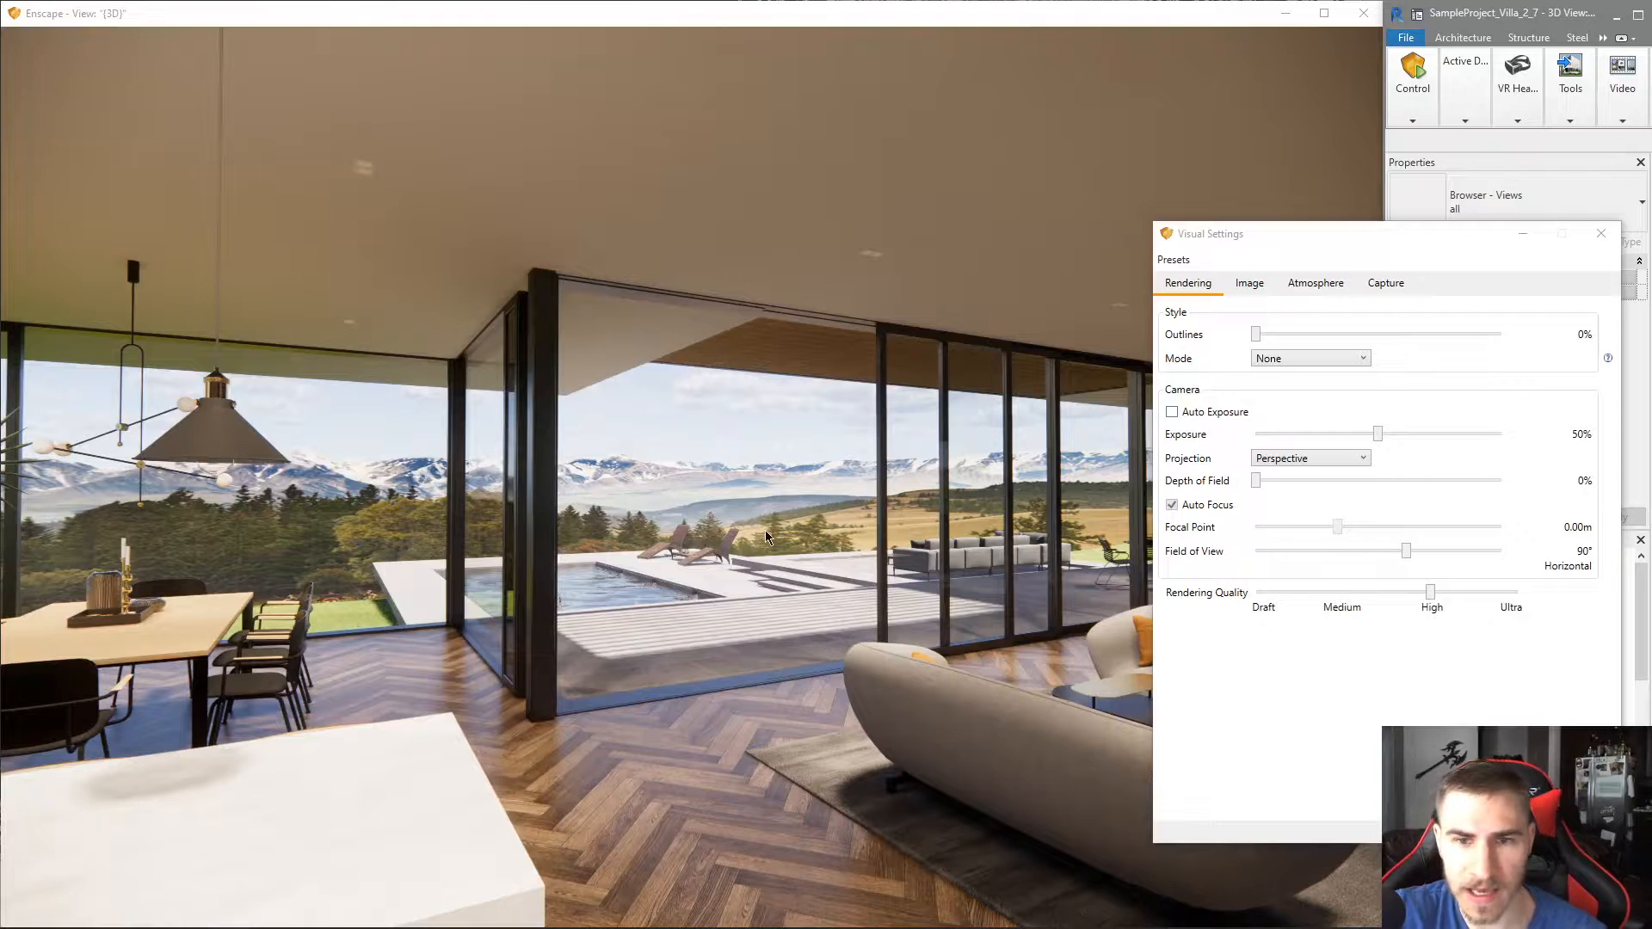
- Lower the Sun Brightness to 45%
{"action": "left_click", "coordinate": [1308, 284]}
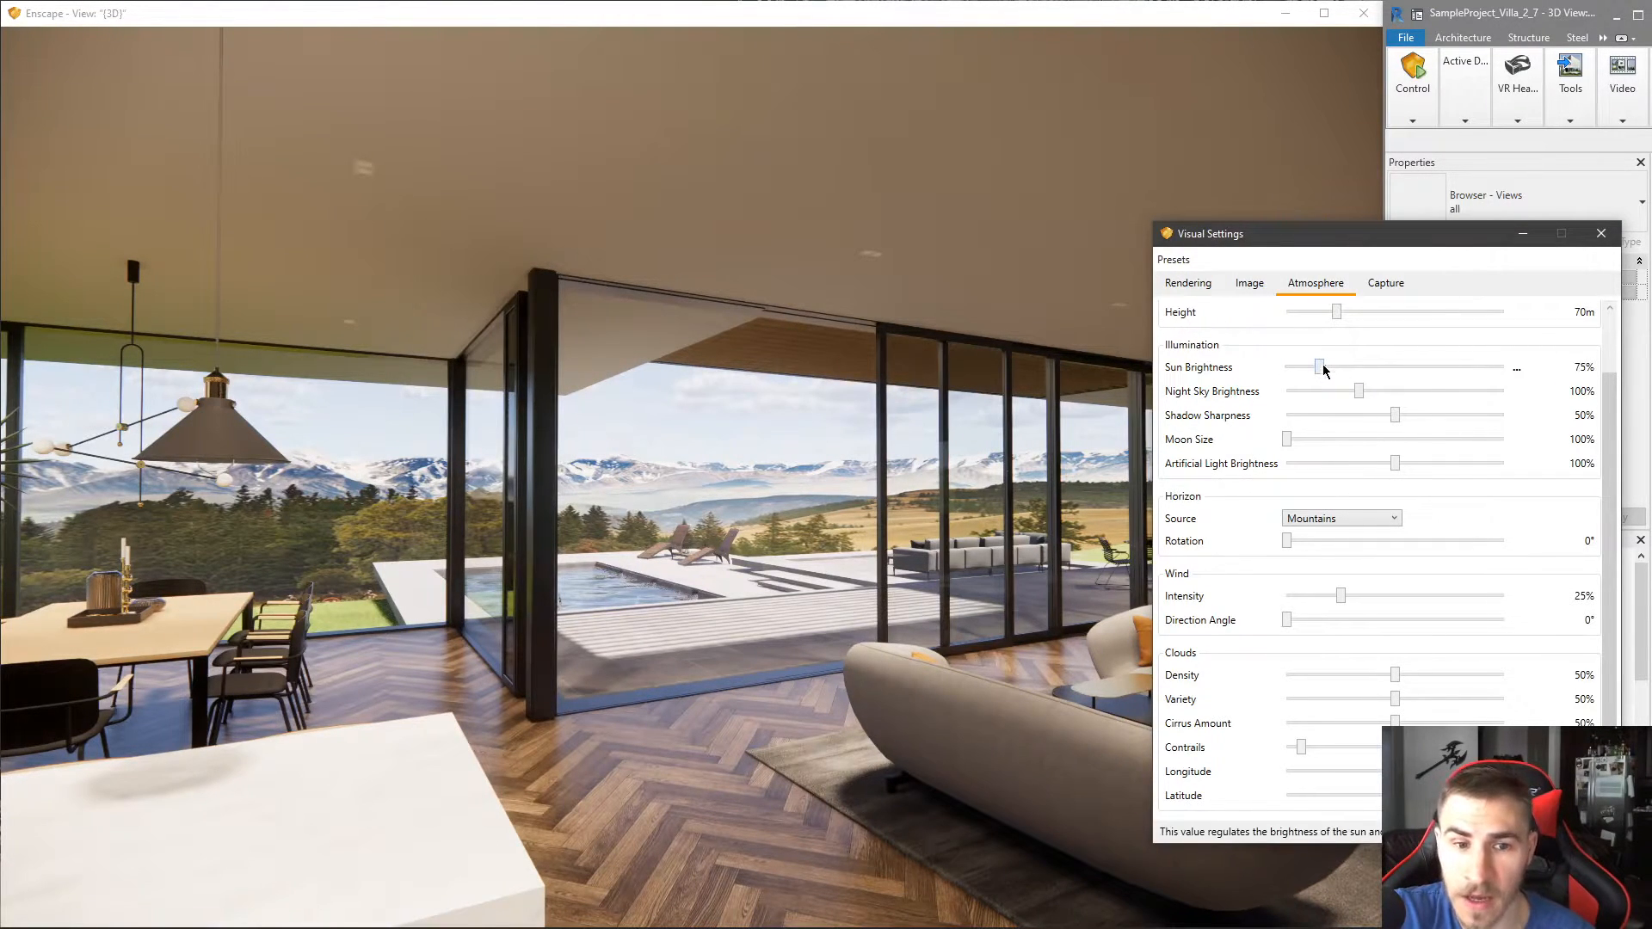
{"action": "left_click_drag", "start_coordinate": [1322, 367], "coordinate": [1293, 367]}
{"action": "key", "text": "Right"}
{"action": "key", "text": "Right"}
{"action": "key", "text": "Right"}
{"action": "key", "text": "Right"}
{"action": "key", "text": "Right"}
{"action": "key", "text": "Right"}
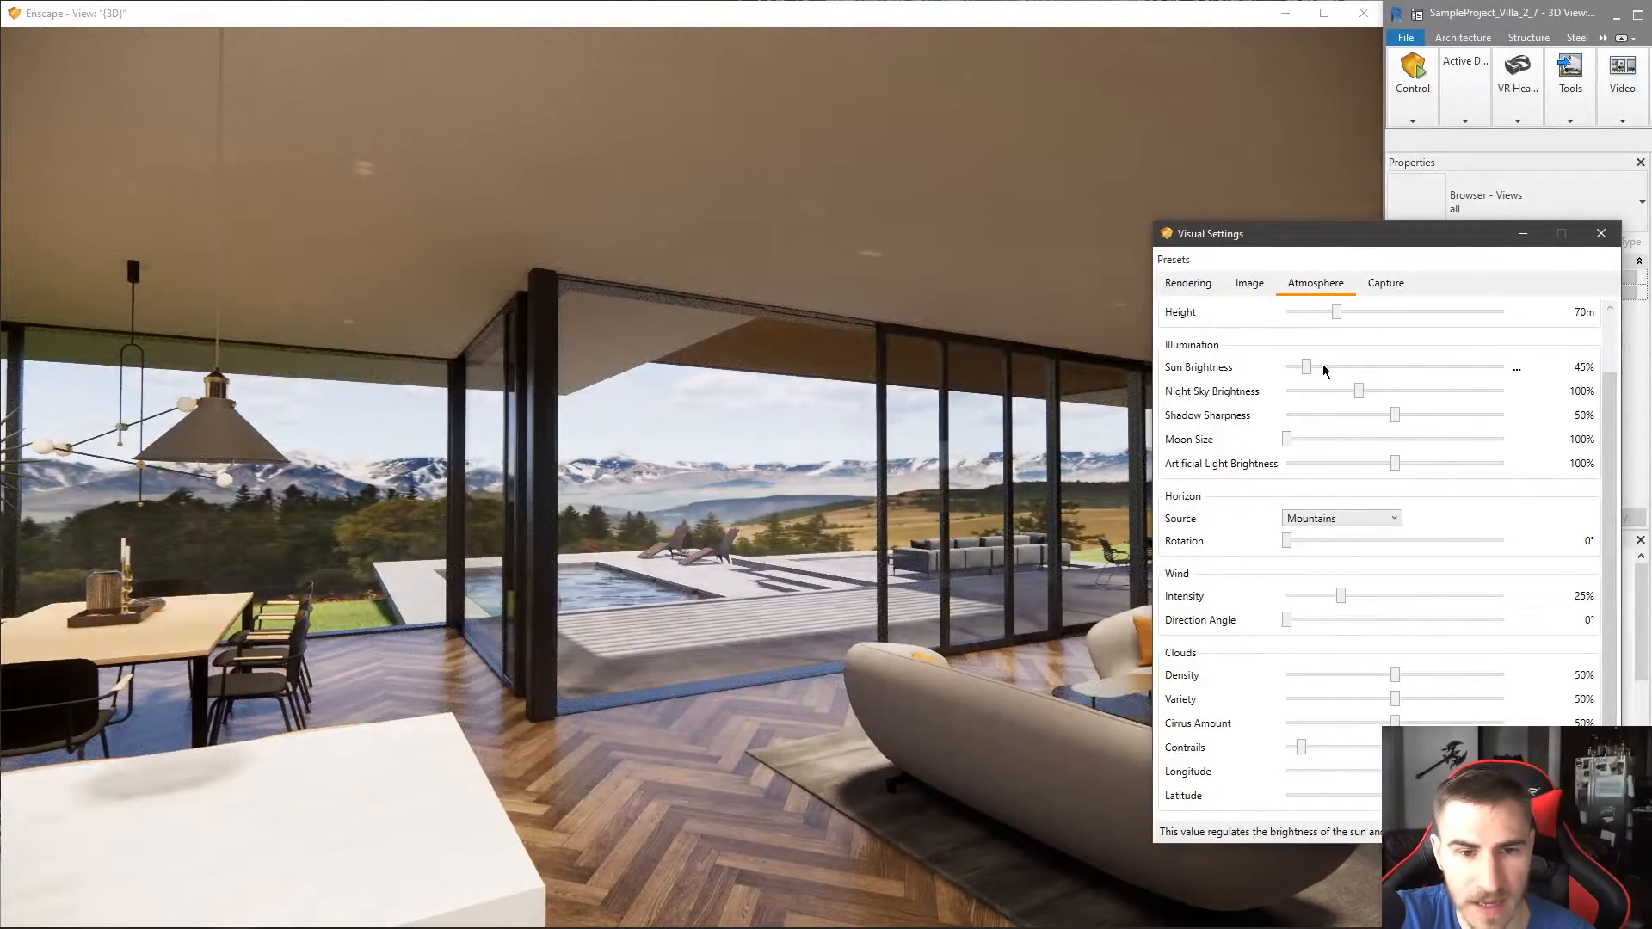
- Toggle Auto Contrast on and off, try contrast Shadows at 60%, and settle on Shadows at 15%
{"action": "left_click", "coordinate": [1245, 285]}
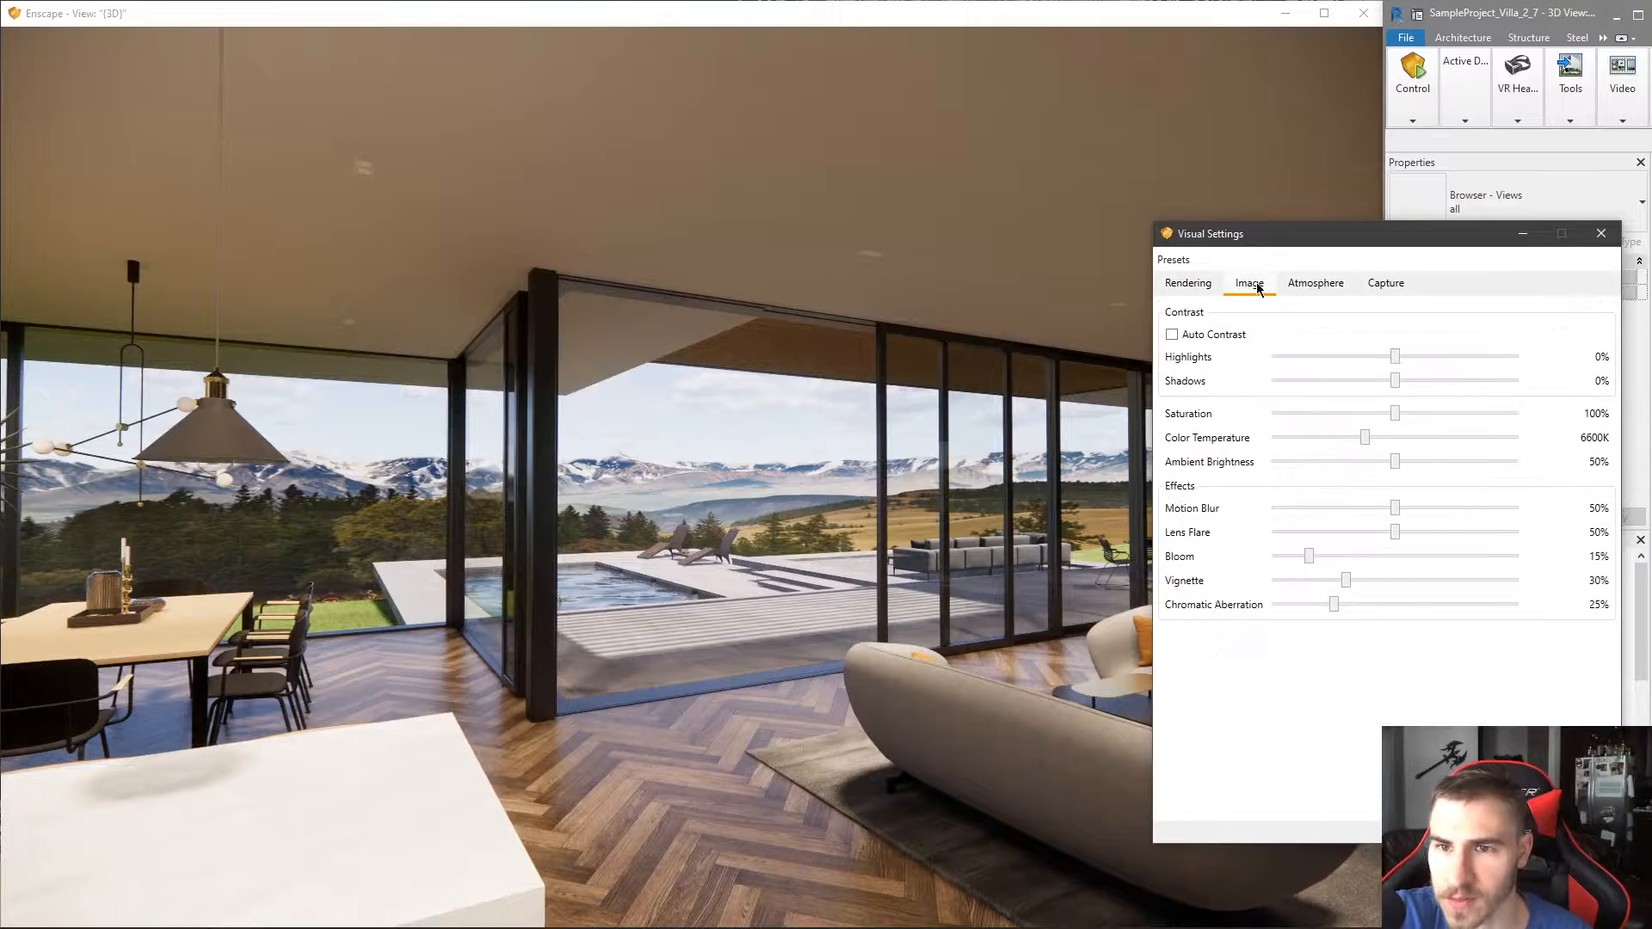
{"action": "left_click", "coordinate": [1214, 335]}
{"action": "left_click", "coordinate": [1214, 338]}
{"action": "mouse_move", "coordinate": [1403, 385]}
{"action": "left_mouse_down"}
{"action": "mouse_move", "coordinate": [1438, 376]}
{"action": "mouse_move", "coordinate": [1383, 406]}
{"action": "mouse_move", "coordinate": [1405, 381]}
{"action": "mouse_move", "coordinate": [1433, 388]}
{"action": "left_mouse_up"}
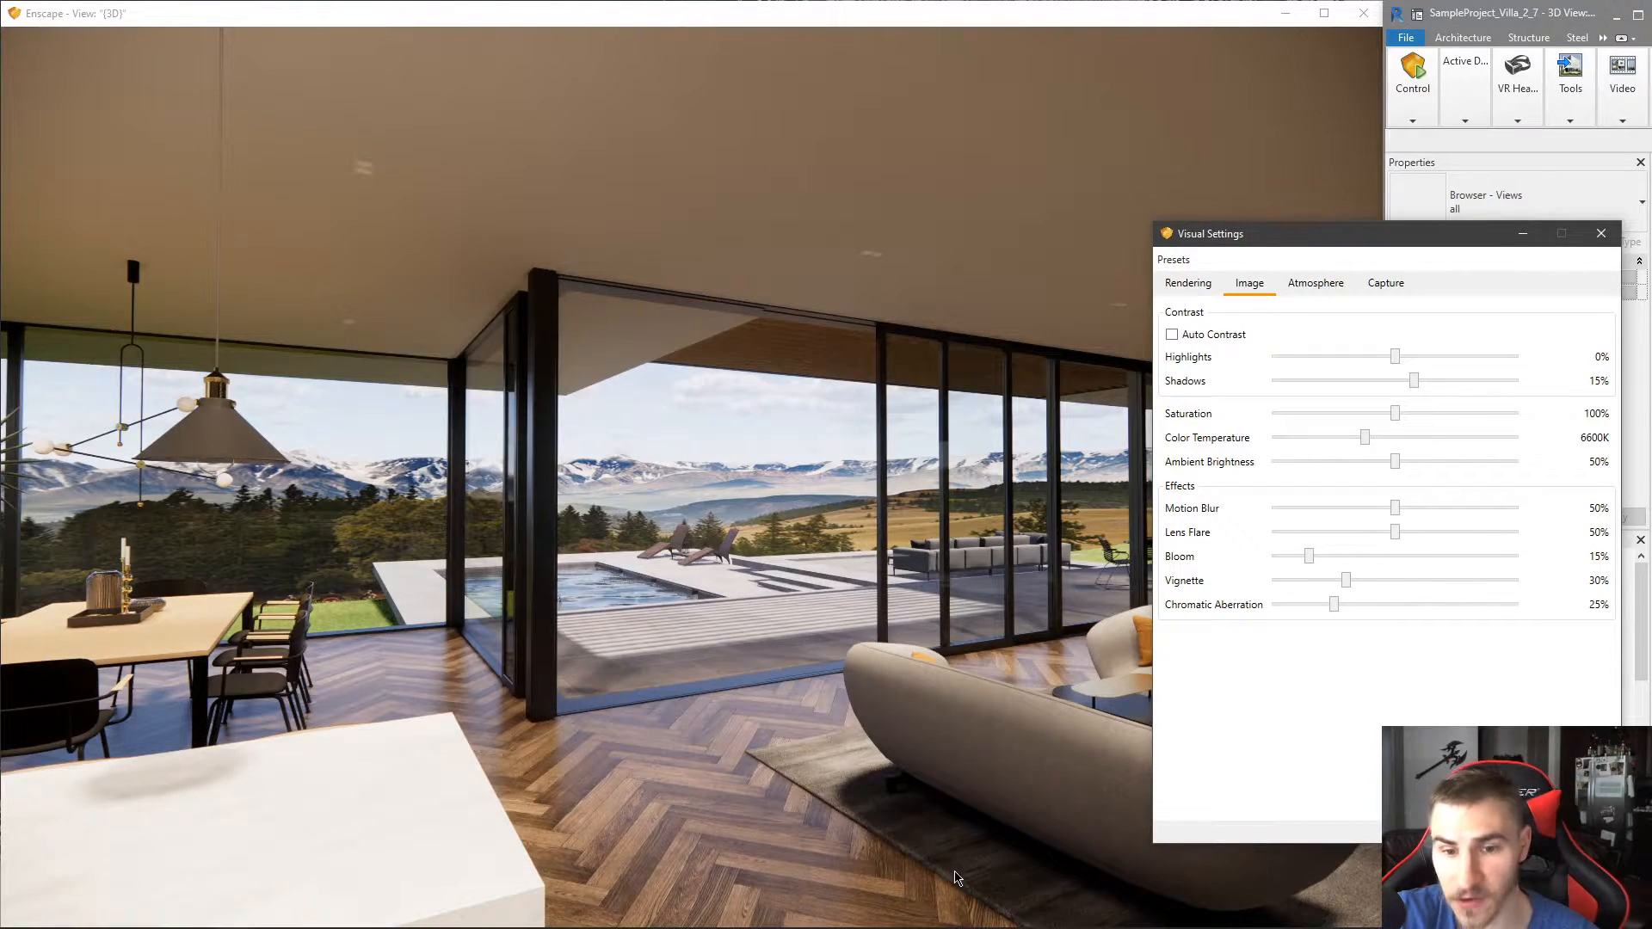
{"action": "left_click_drag", "start_coordinate": [1416, 380], "coordinate": [1473, 391]}
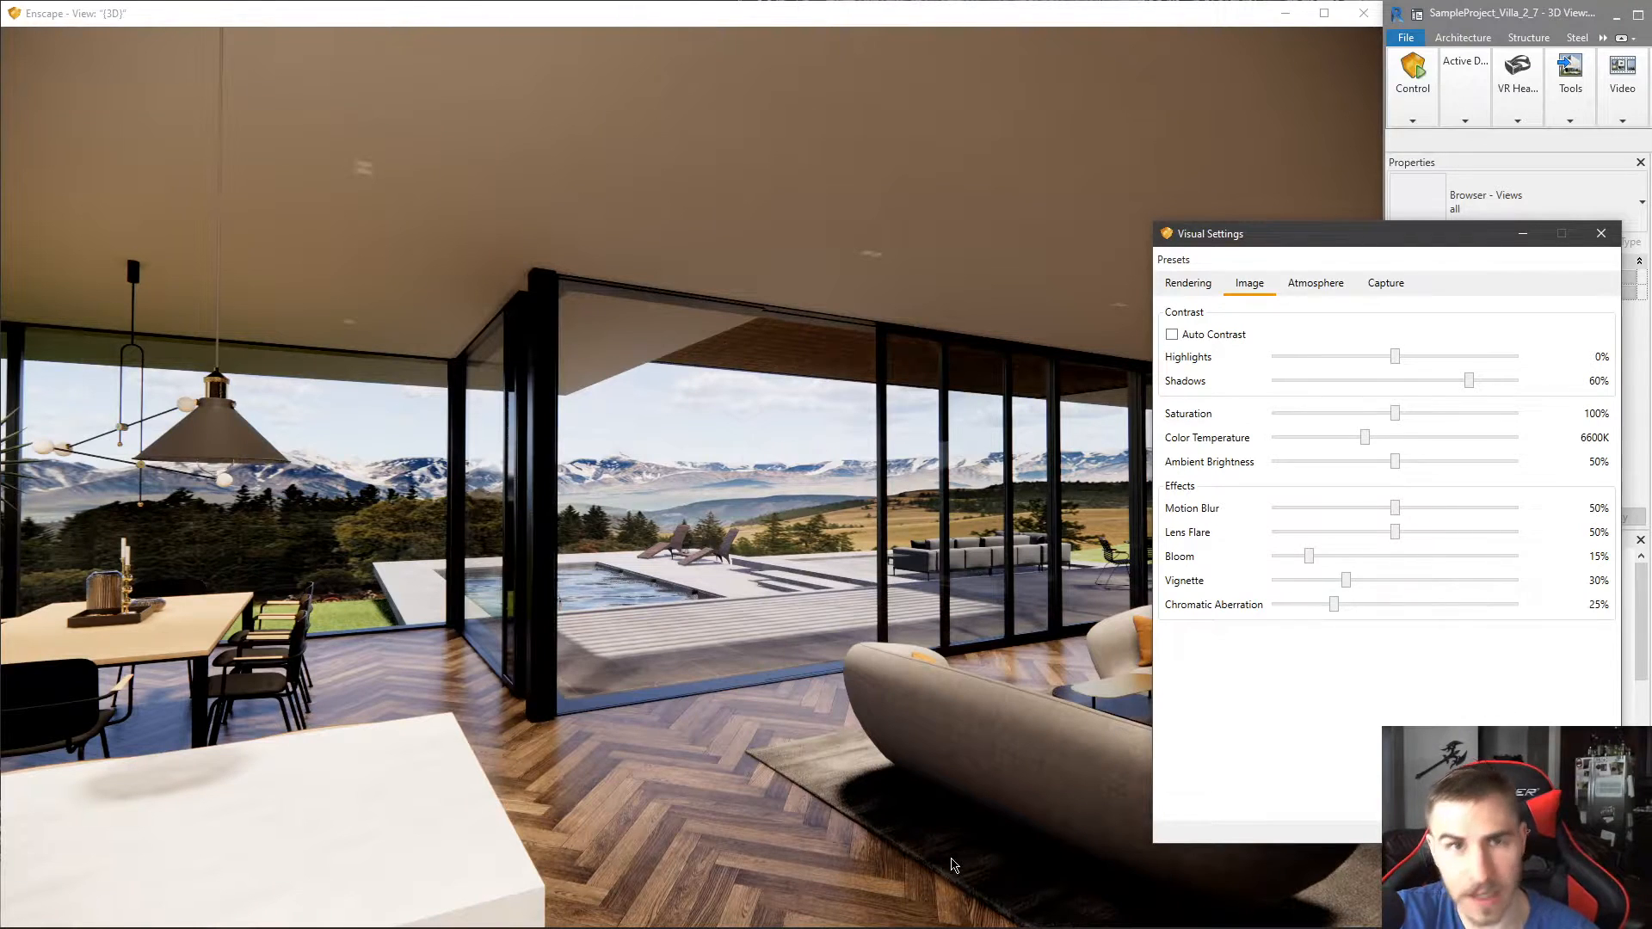
{"action": "double_click", "coordinate": [1468, 384]}
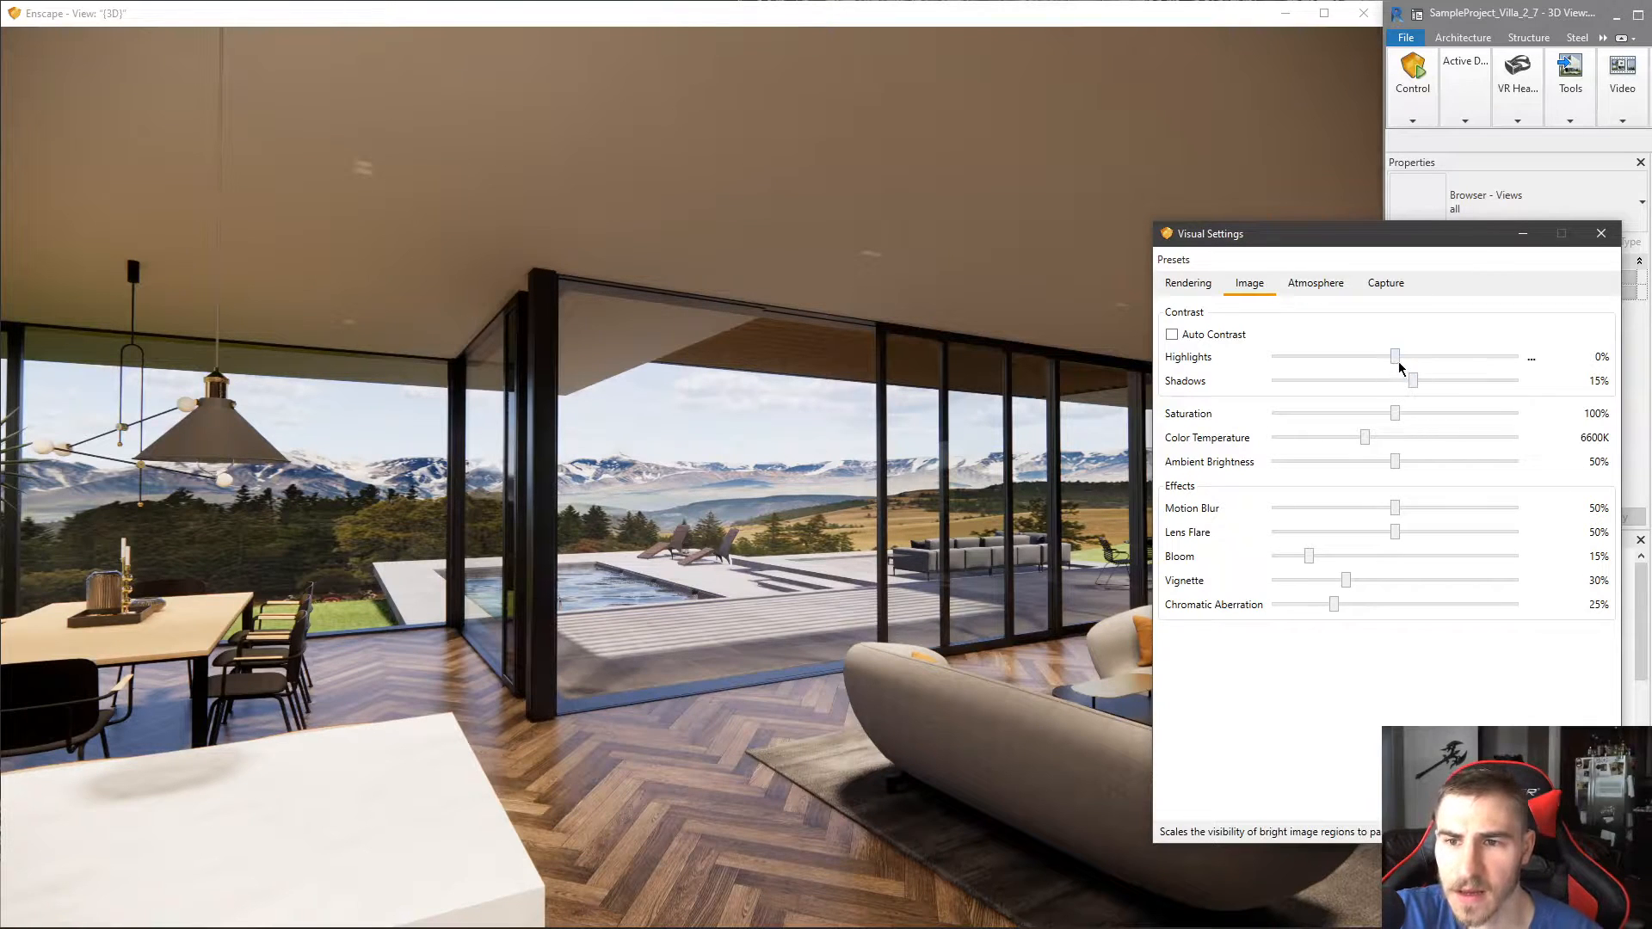
- Try contrast Highlights at -78% and -99%, and settle on -60%
{"action": "left_click_drag", "start_coordinate": [1395, 356], "coordinate": [1302, 368]}
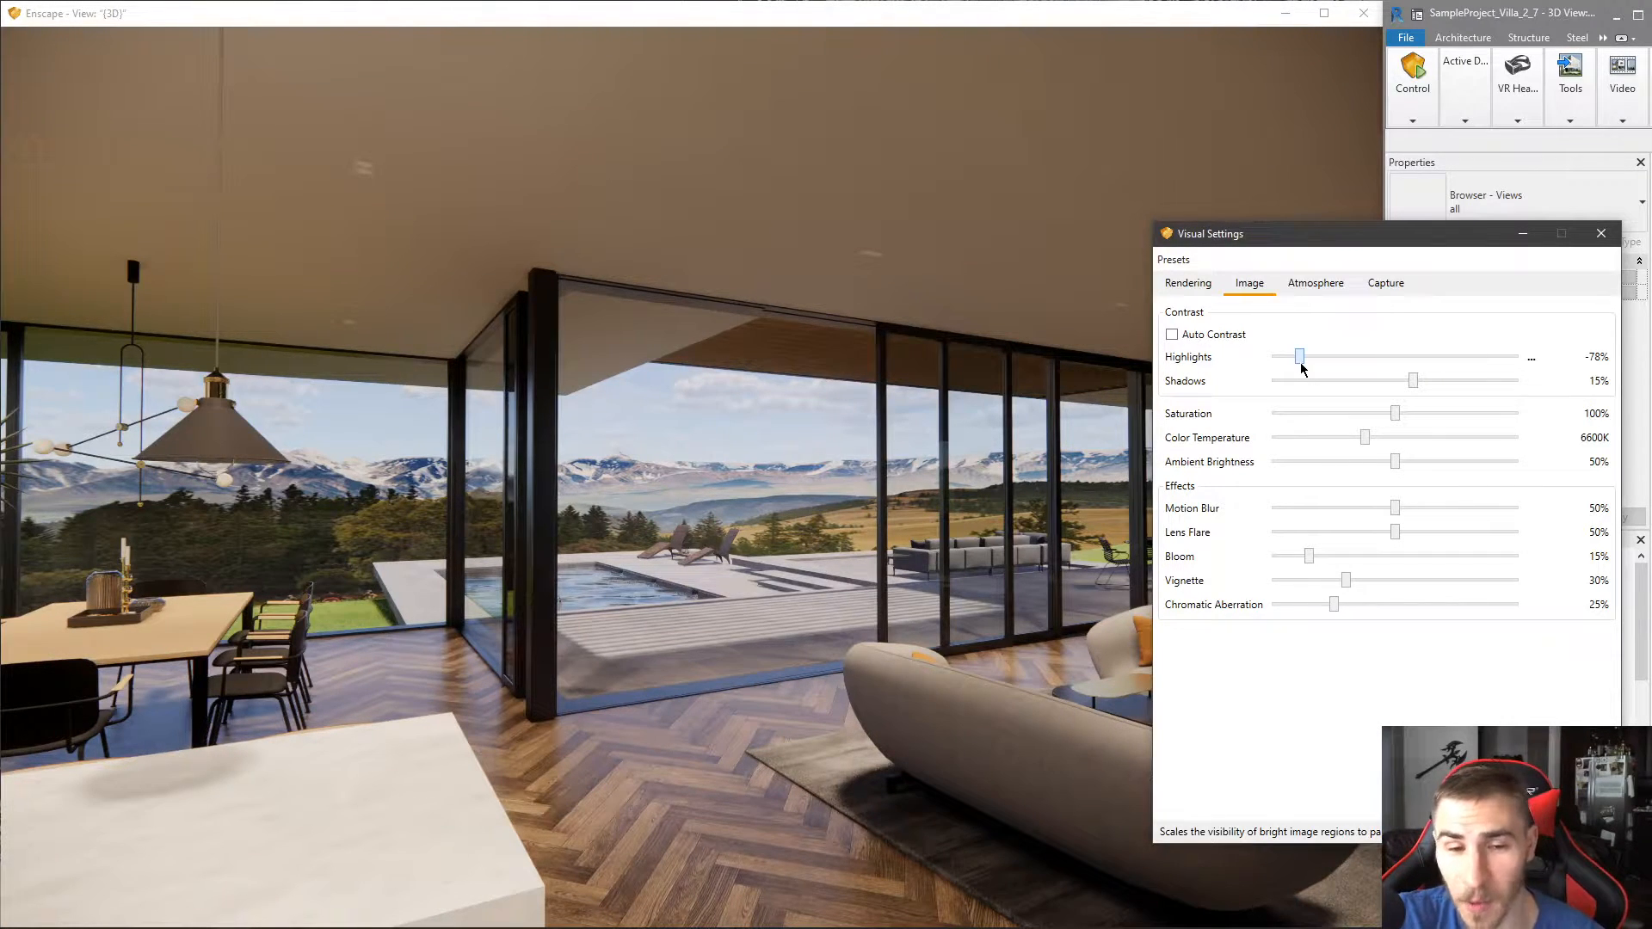
{"action": "mouse_move", "coordinate": [1302, 368]}
{"action": "left_mouse_down"}
{"action": "mouse_move", "coordinate": [1479, 362]}
{"action": "mouse_move", "coordinate": [1273, 359]}
{"action": "left_mouse_up"}
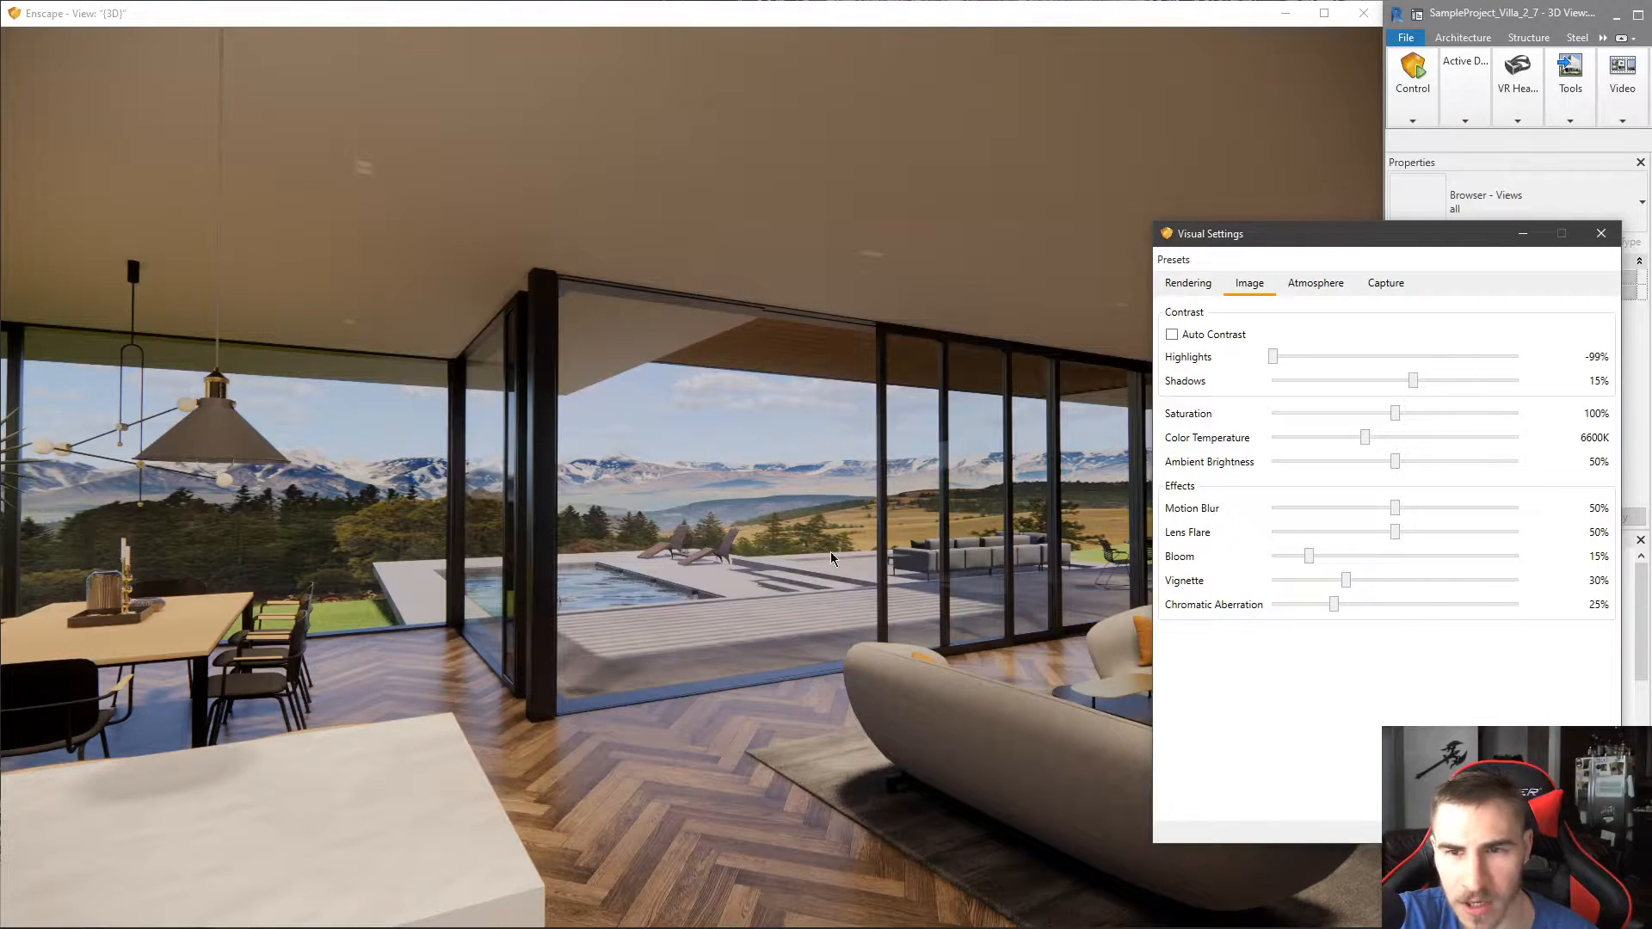
{"action": "left_click_drag", "start_coordinate": [1279, 360], "coordinate": [1386, 358]}
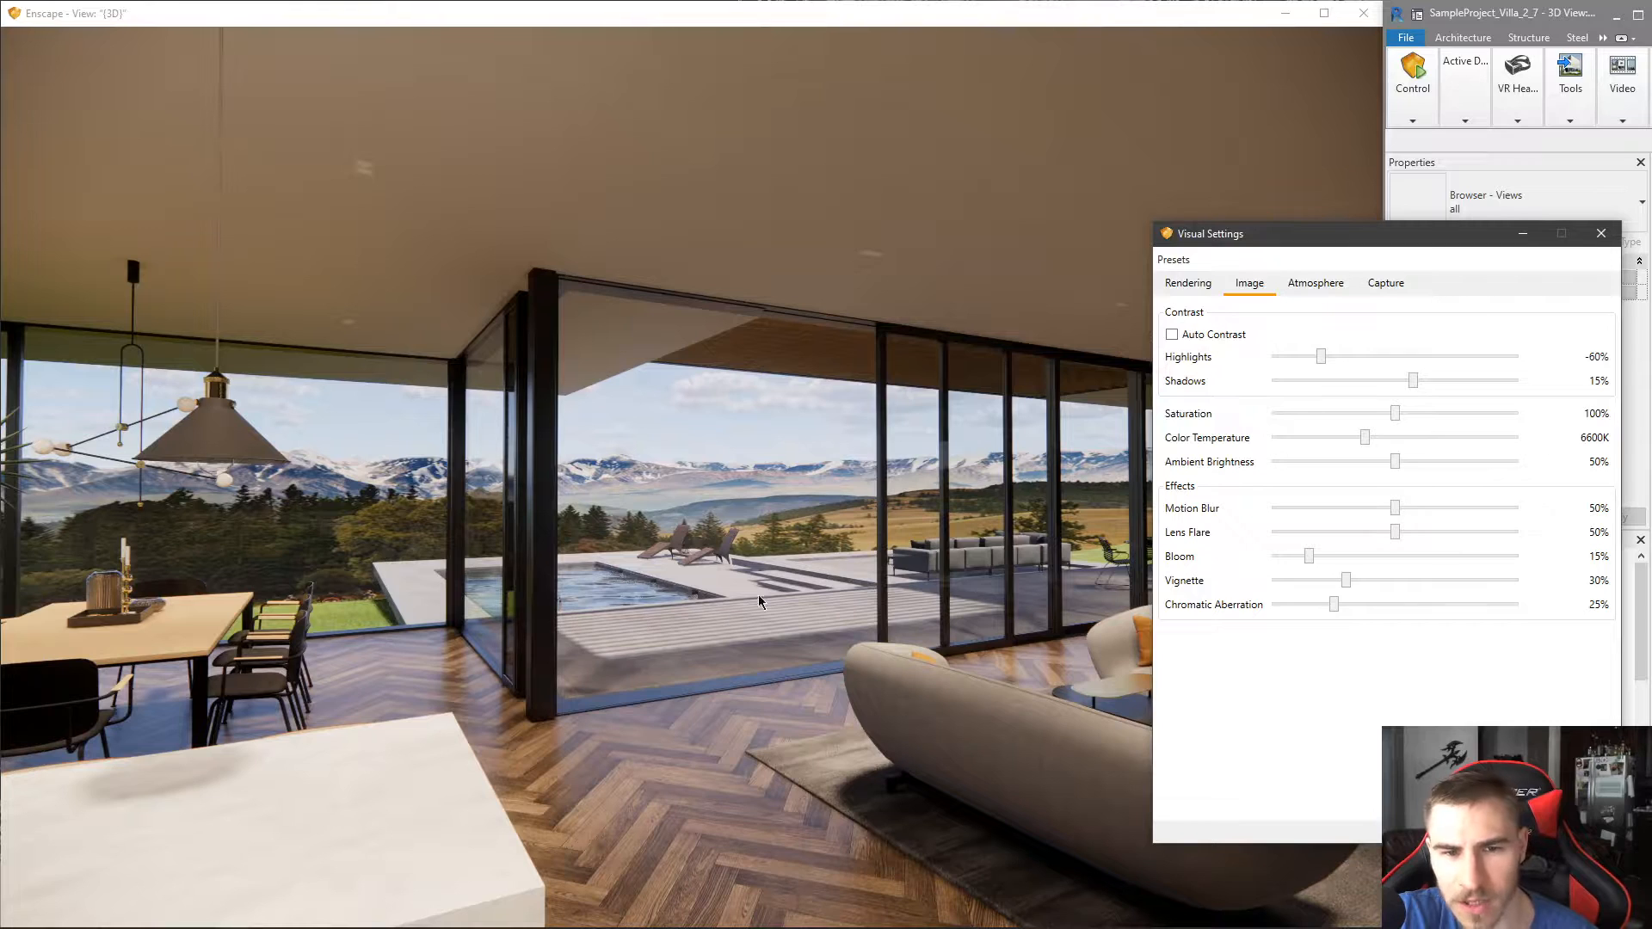
- Raise the Sun Brightness to 70%
{"action": "left_click", "coordinate": [1321, 282]}
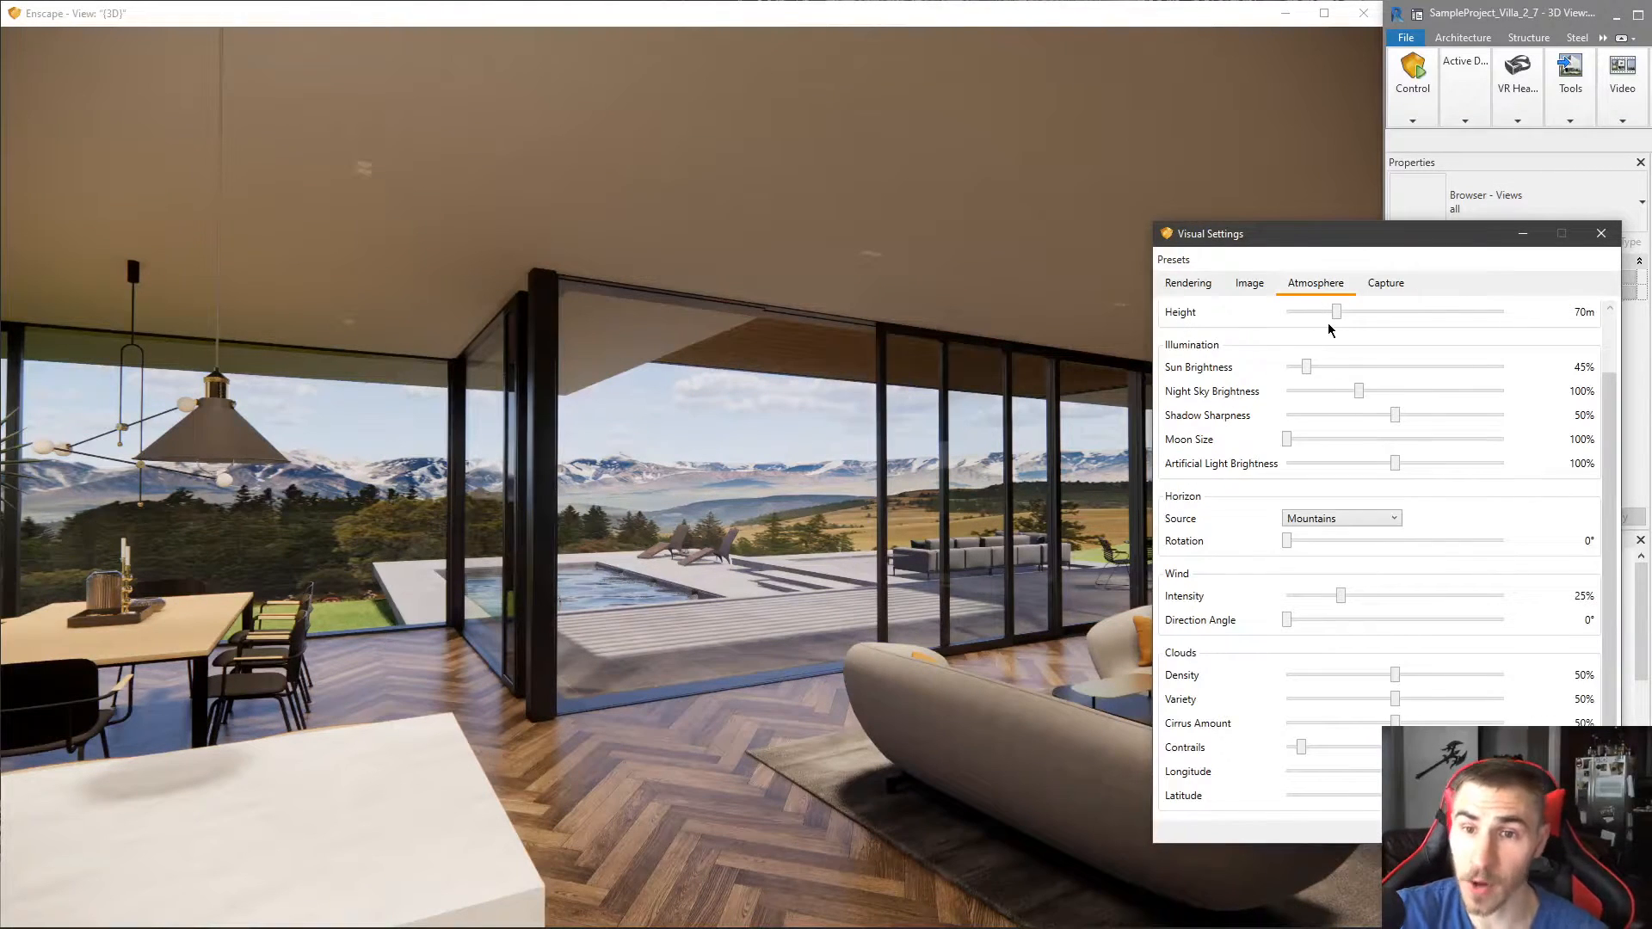
{"action": "left_click", "coordinate": [1312, 367]}
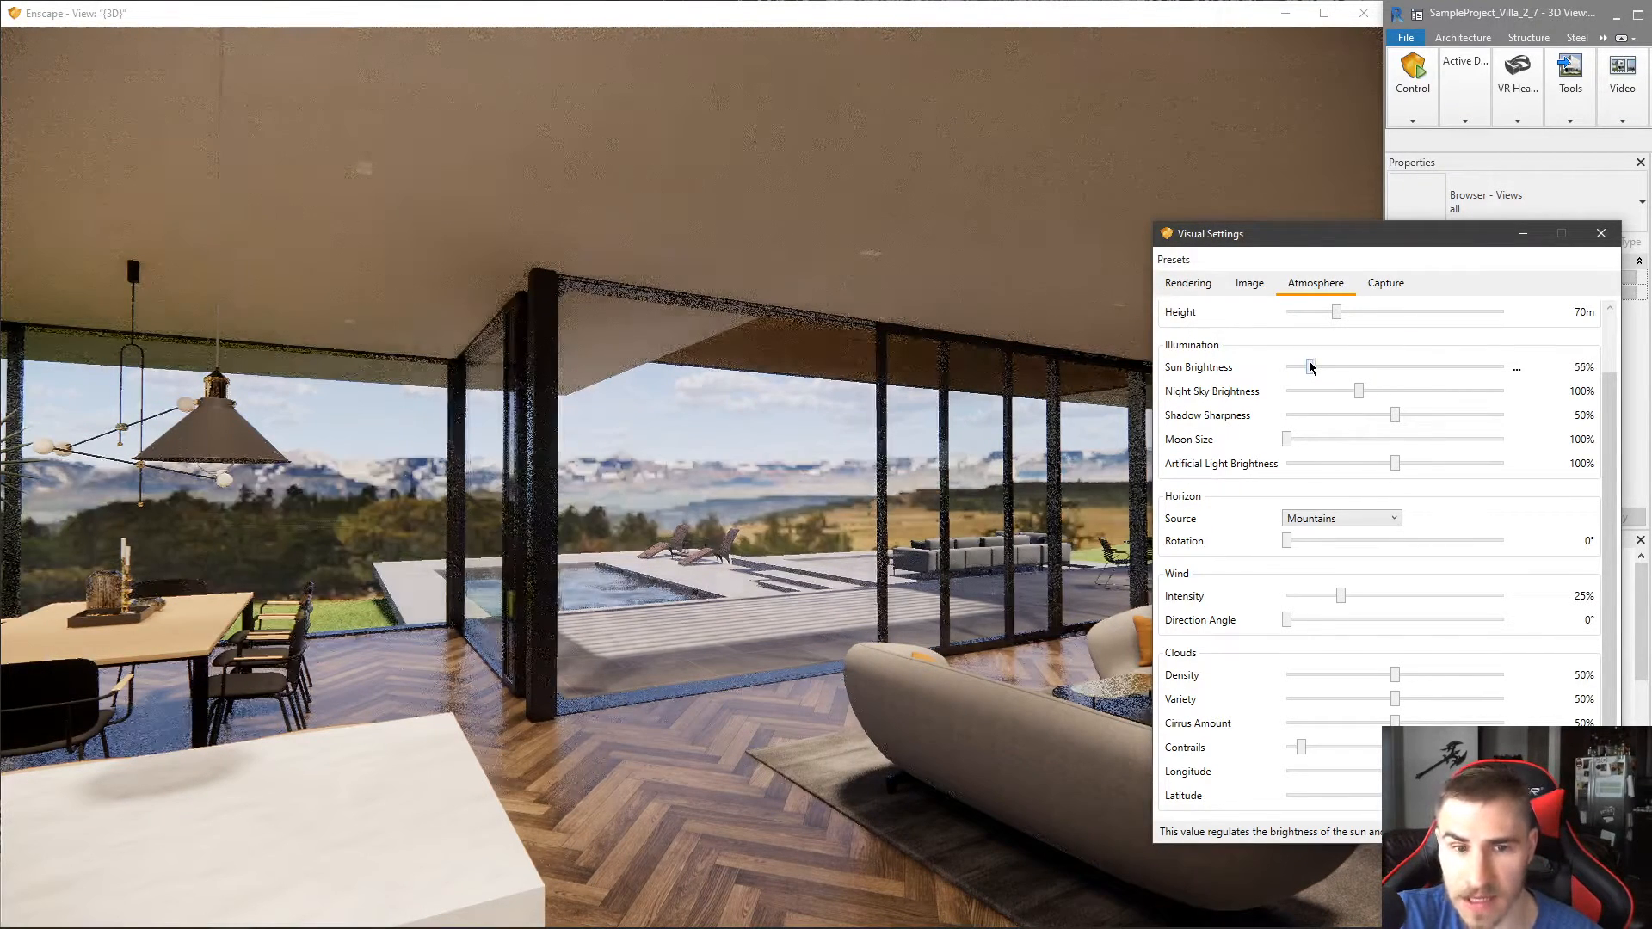
{"action": "key", "text": "Right"}
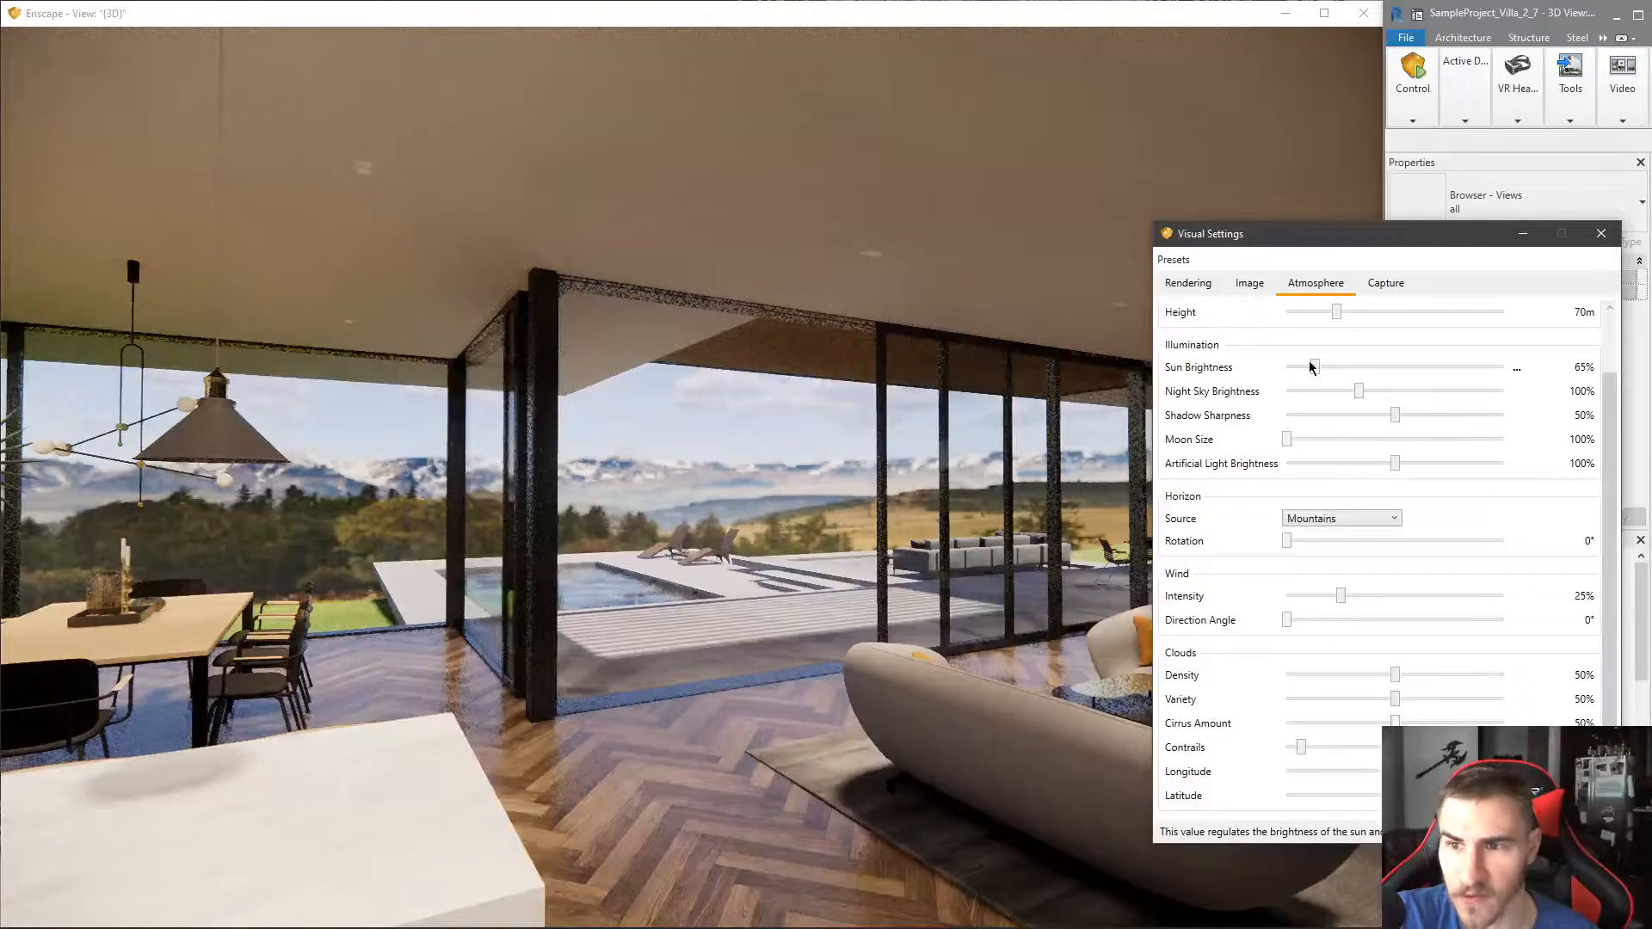
{"action": "key", "text": "Right"}
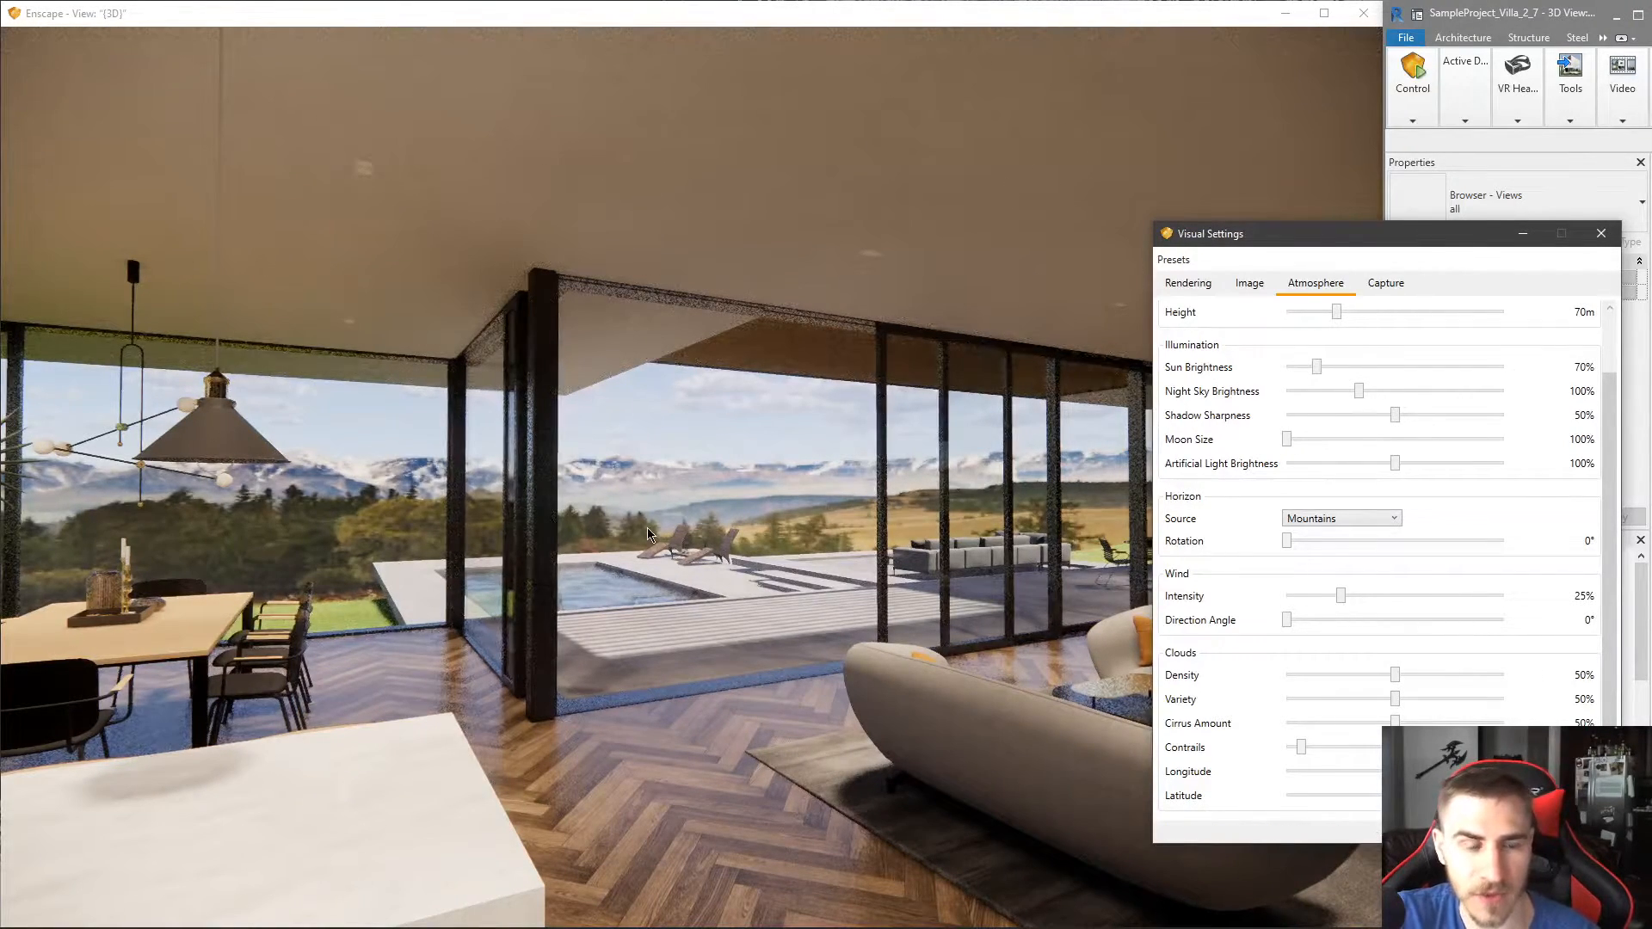
- Reposition the camera behind the kitchen island so the island, pendant lamp, sofas and pool terrace share the view
{"action": "left_click", "coordinate": [1194, 288]}
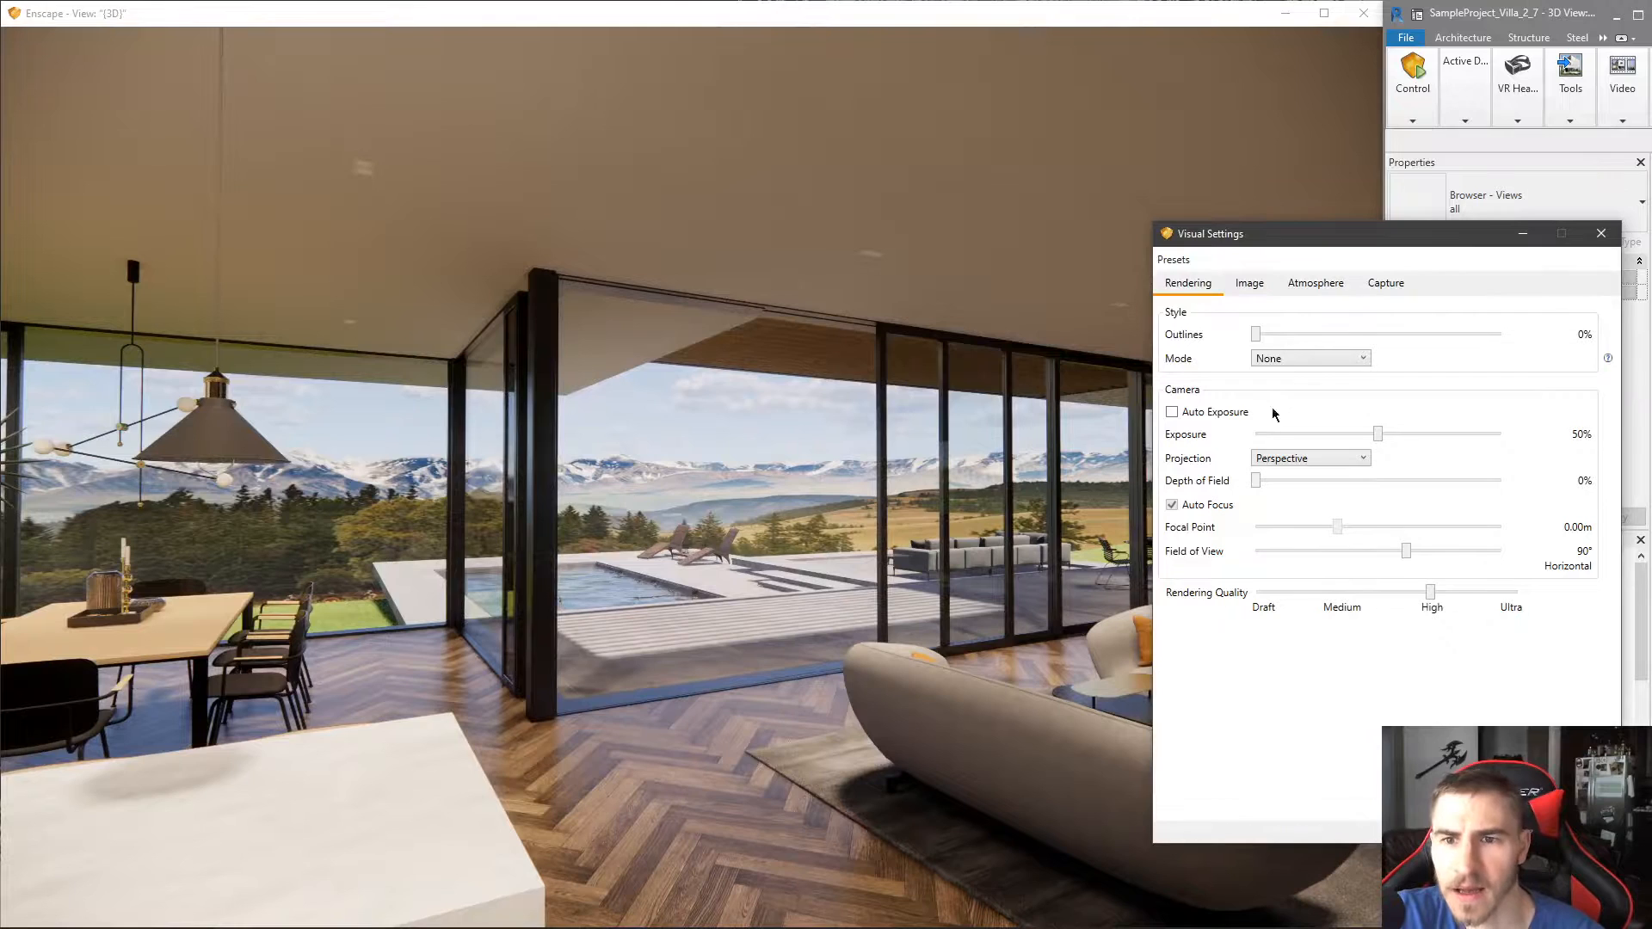
{"action": "left_click_drag", "start_coordinate": [1128, 532], "coordinate": [1194, 530]}
{"action": "left_click_drag", "start_coordinate": [1327, 237], "coordinate": [1049, 794]}
{"action": "mouse_move", "coordinate": [1024, 689]}
{"action": "left_mouse_down"}
{"action": "mouse_move", "coordinate": [1110, 718]}
{"action": "mouse_move", "coordinate": [994, 678]}
{"action": "left_mouse_up"}
{"action": "key", "text": "a"}
{"action": "key", "text": "s"}
{"action": "key", "text": "w"}
{"action": "left_click_drag", "start_coordinate": [1034, 790], "coordinate": [1273, 298]}
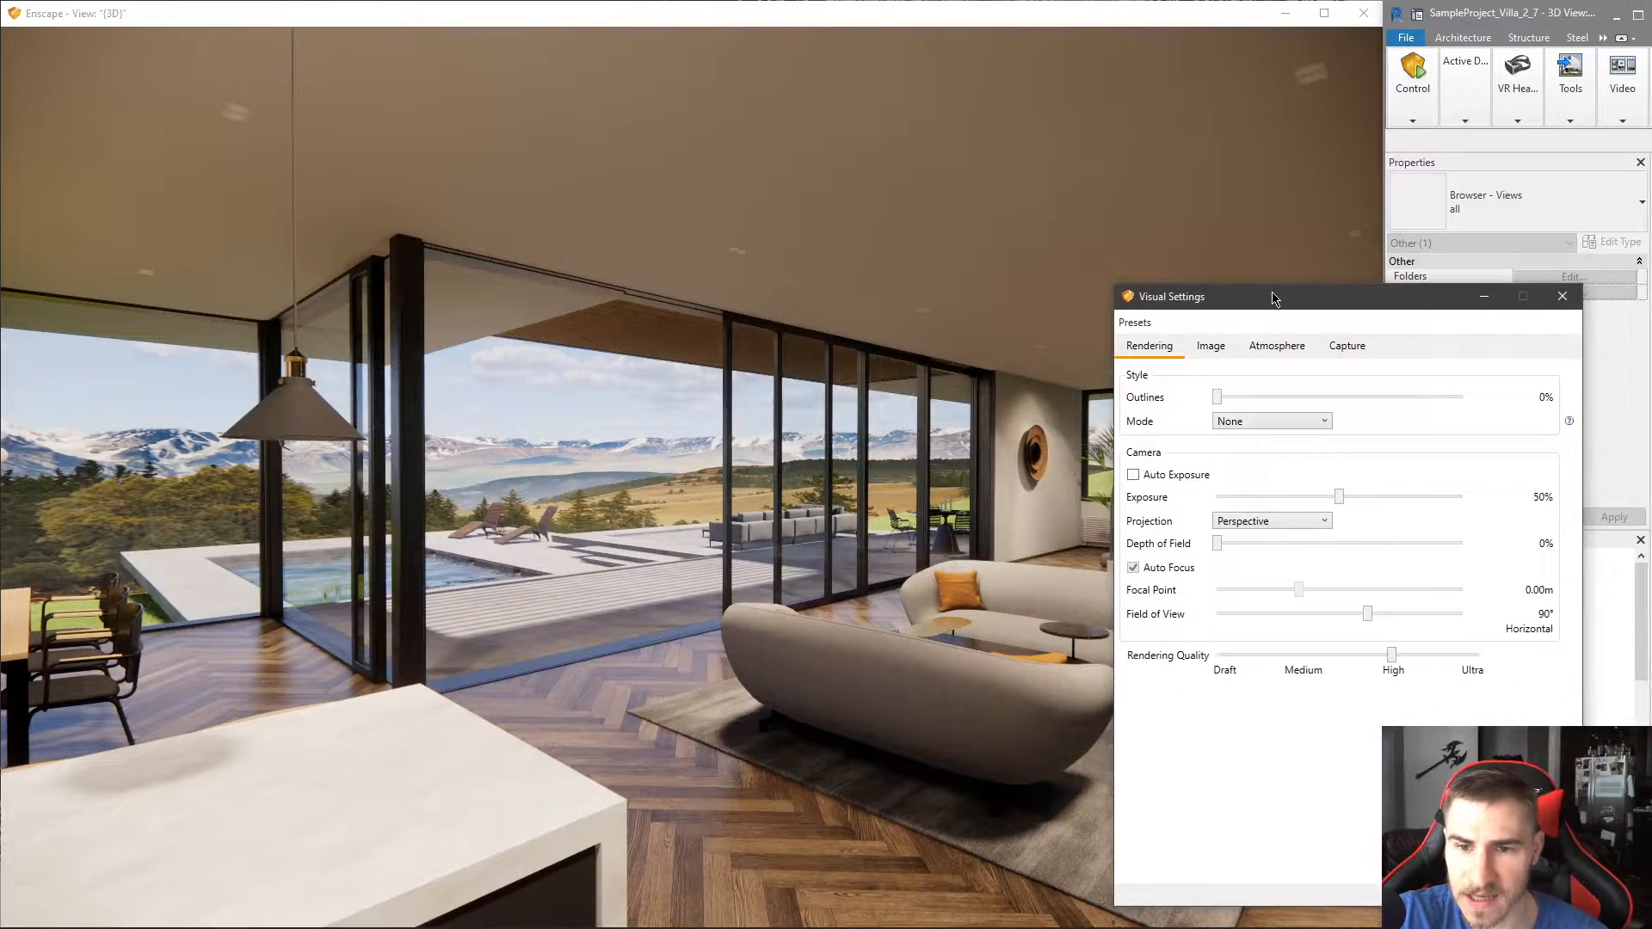
- Try an Artificial Light Brightness of 200% on the interior and bring it back to 100%
{"action": "left_click", "coordinate": [1215, 353]}
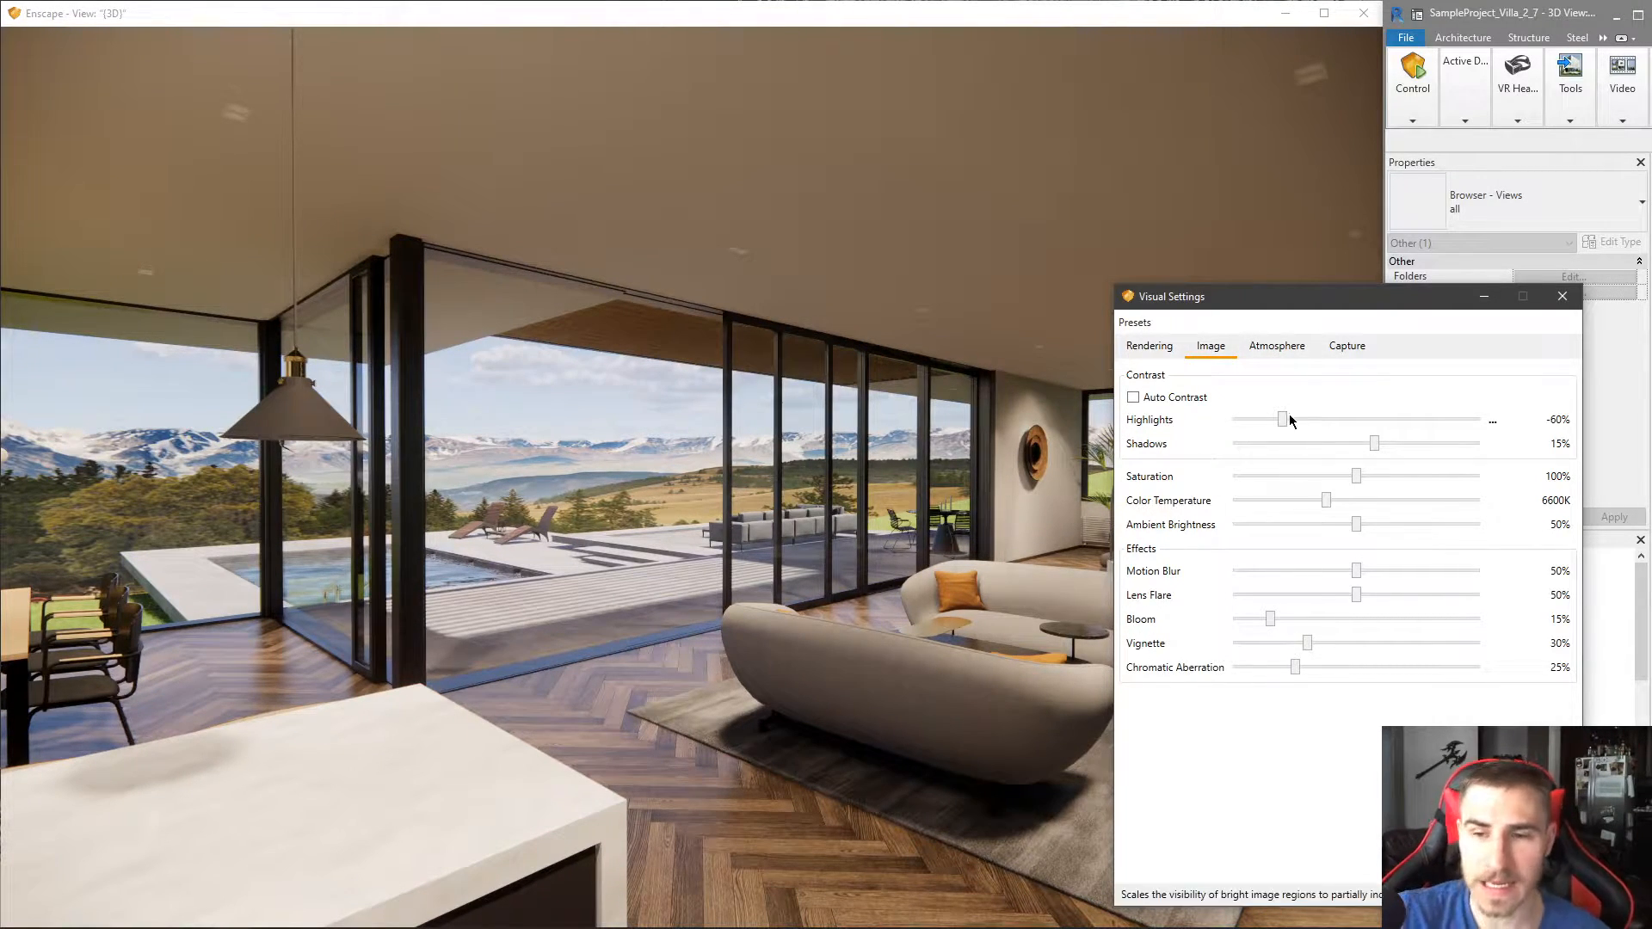
{"action": "left_click", "coordinate": [1267, 355]}
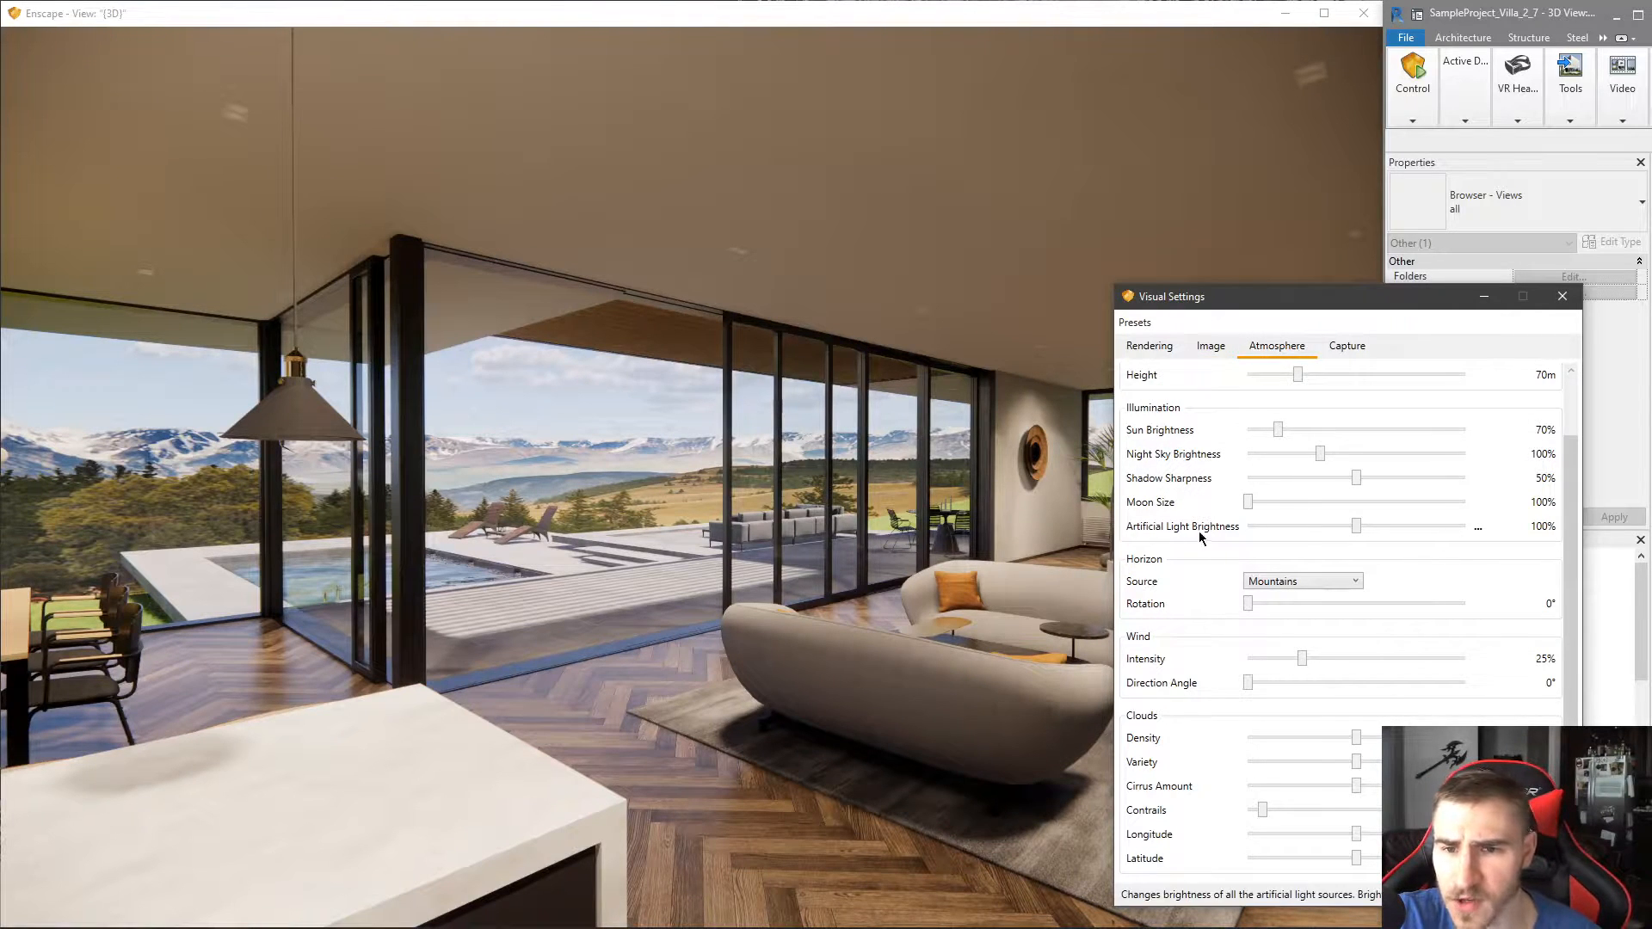
{"action": "left_click_drag", "start_coordinate": [1356, 533], "coordinate": [1605, 548]}
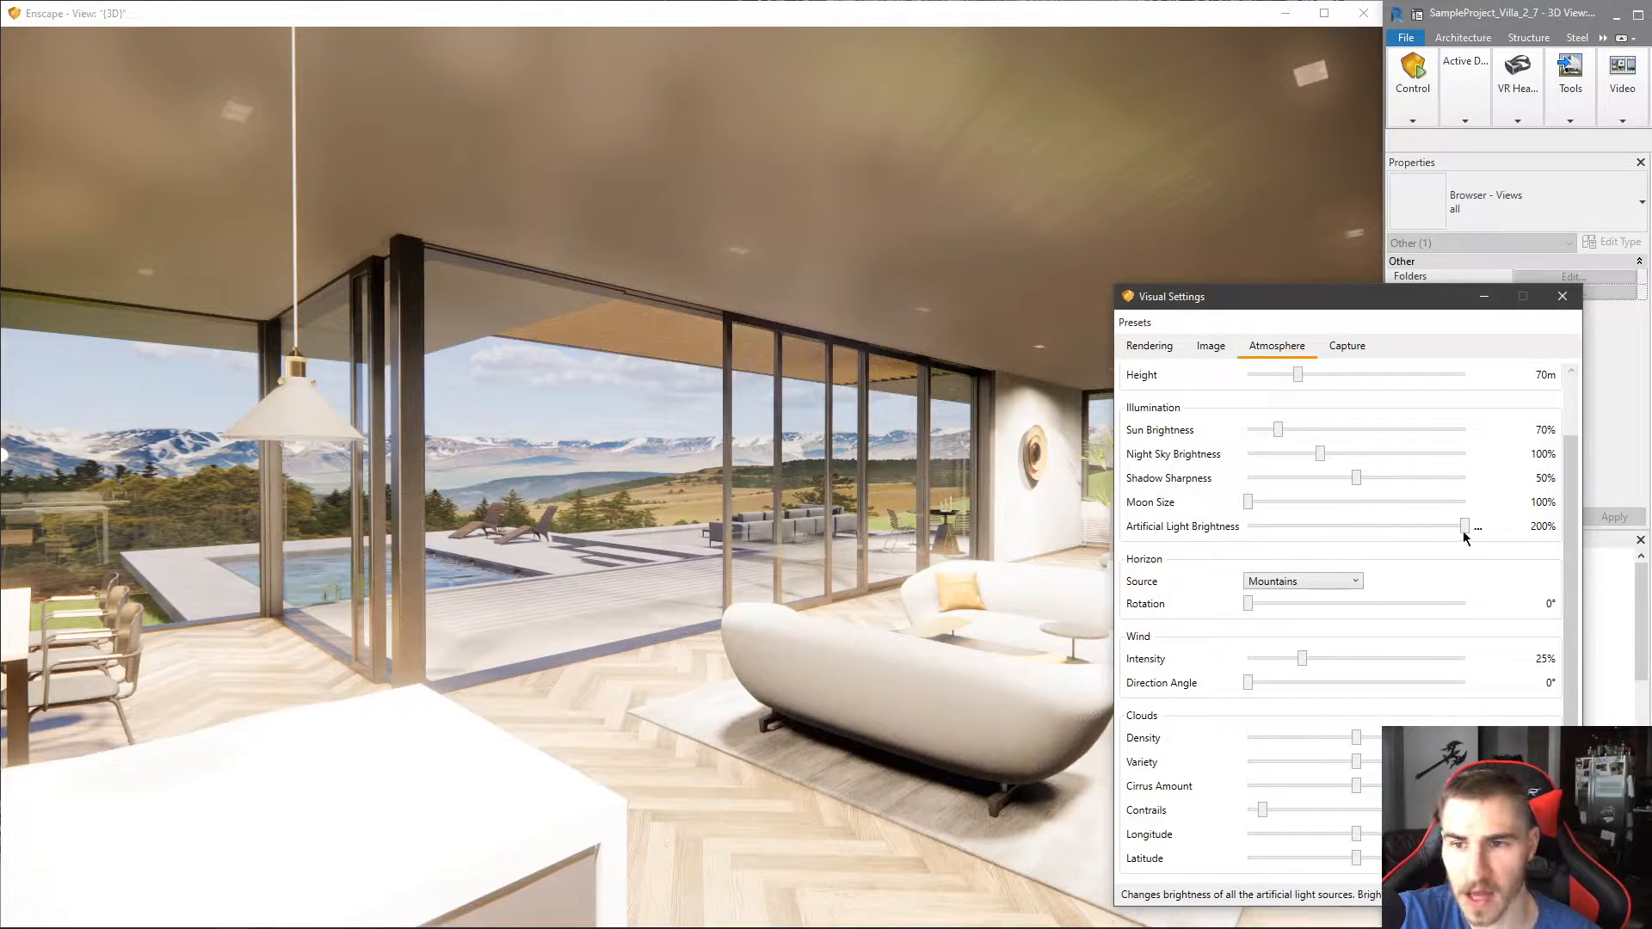
{"action": "left_click_drag", "start_coordinate": [1466, 526], "coordinate": [1356, 526]}
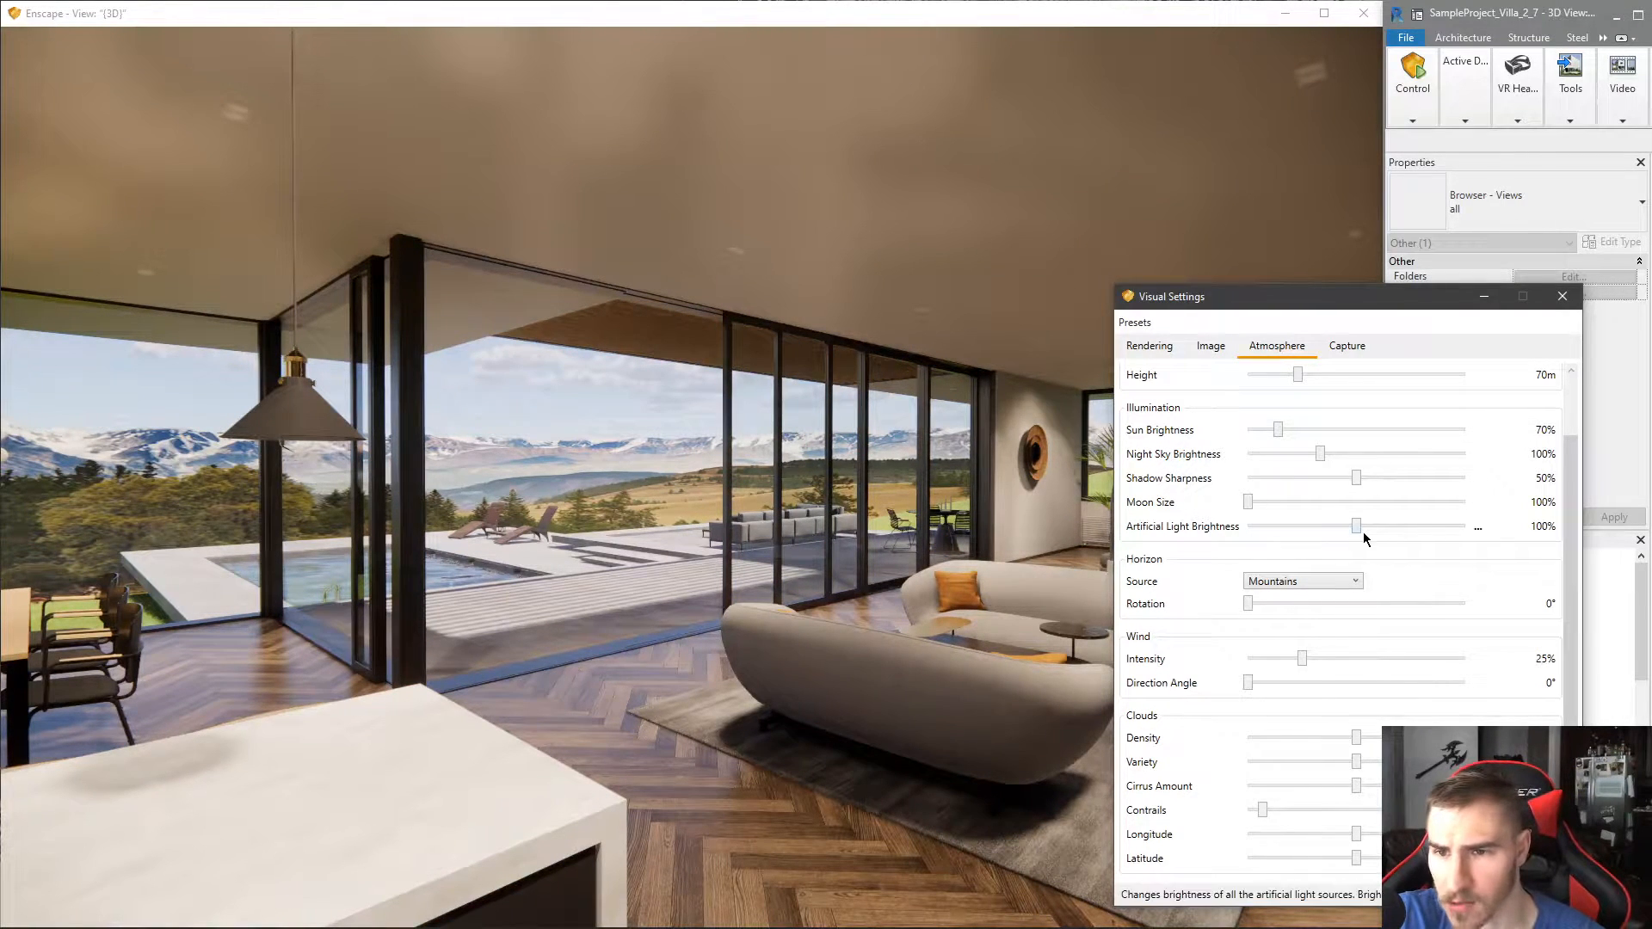
- Compare small changes in Artificial Light Brightness, including 105% and 95%, and lower it to 85%
{"action": "key", "text": "Left"}
{"action": "key", "text": "Left"}
{"action": "key", "text": "Left"}
{"action": "key", "text": "Right"}
{"action": "key", "text": "Right"}
{"action": "key", "text": "Right"}
{"action": "key", "text": "Right"}
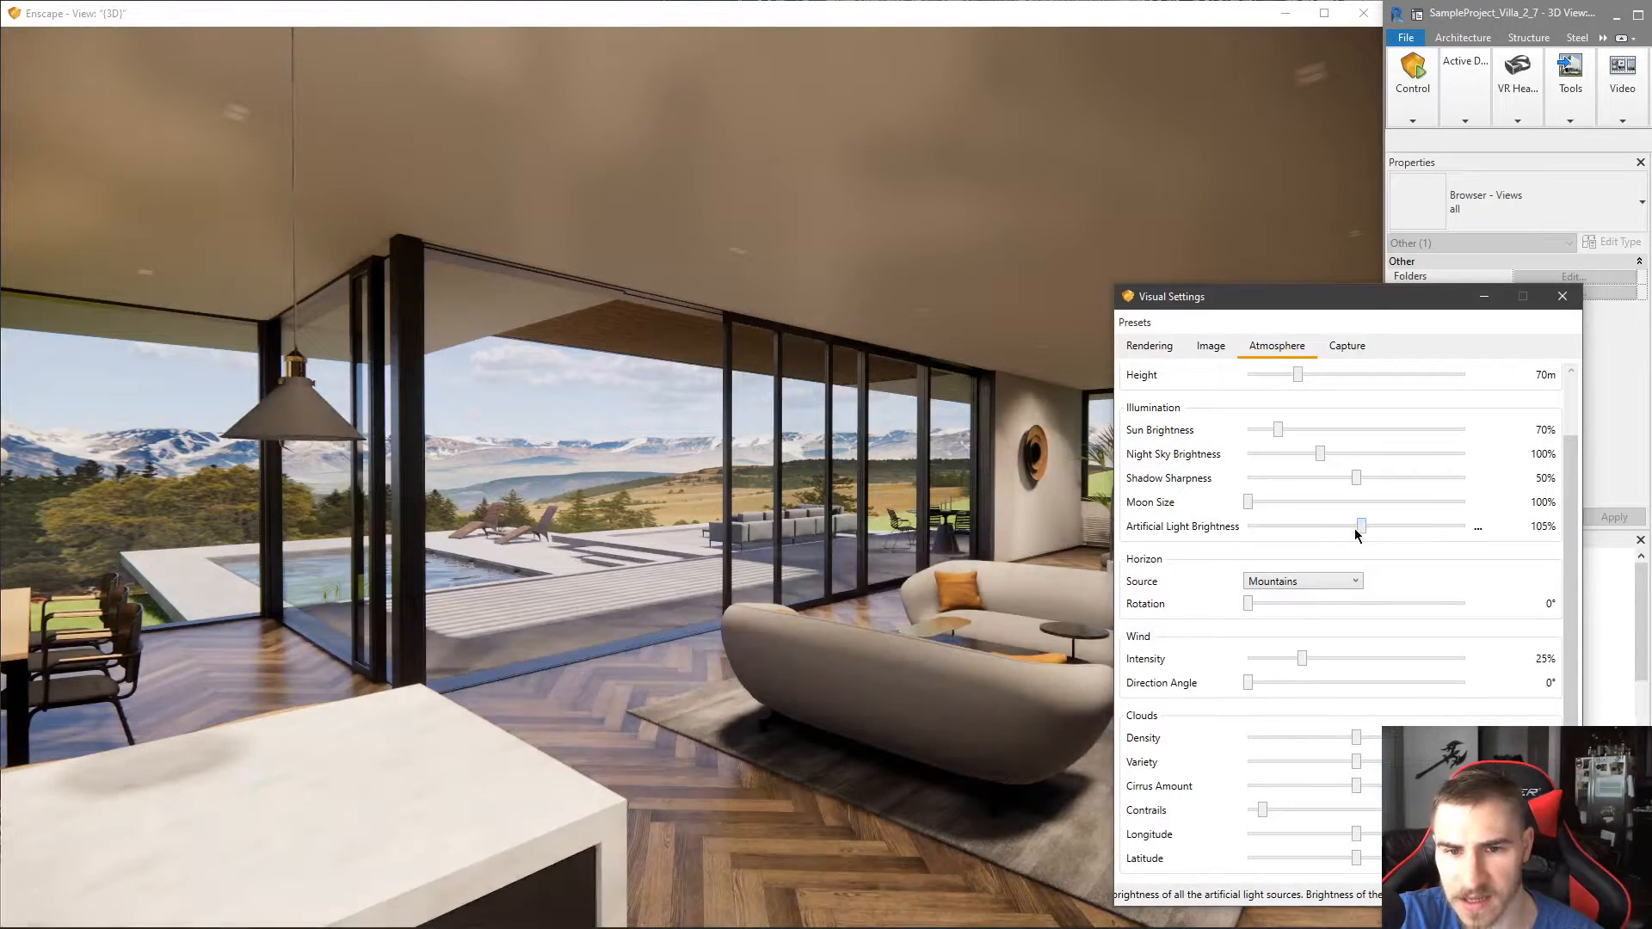
{"action": "key", "text": "Left"}
{"action": "key", "text": "Left"}
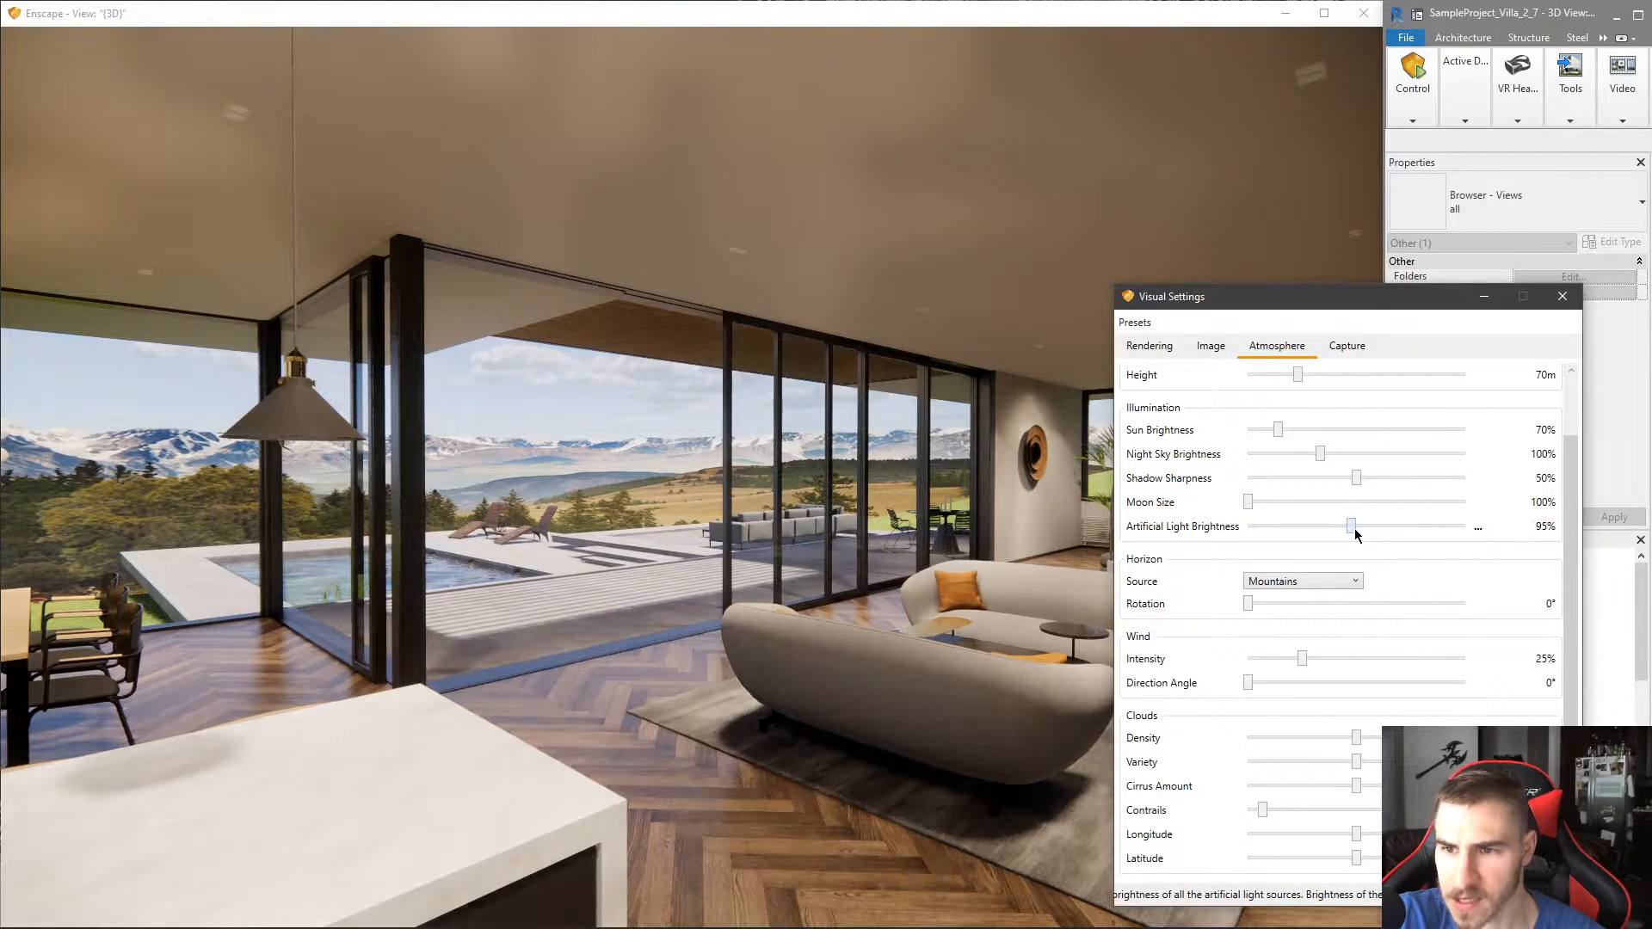
{"action": "key", "text": "Left"}
- Turn the camera further toward the sofas, compare Artificial Light Brightness at 95%, and set it to 80%
{"action": "left_click_drag", "start_coordinate": [689, 465], "coordinate": [852, 465]}
{"action": "scroll", "coordinate": [1343, 528], "scroll_direction": "down", "scroll_amount": 1}
{"action": "left_click_drag", "start_coordinate": [826, 465], "coordinate": [731, 464]}
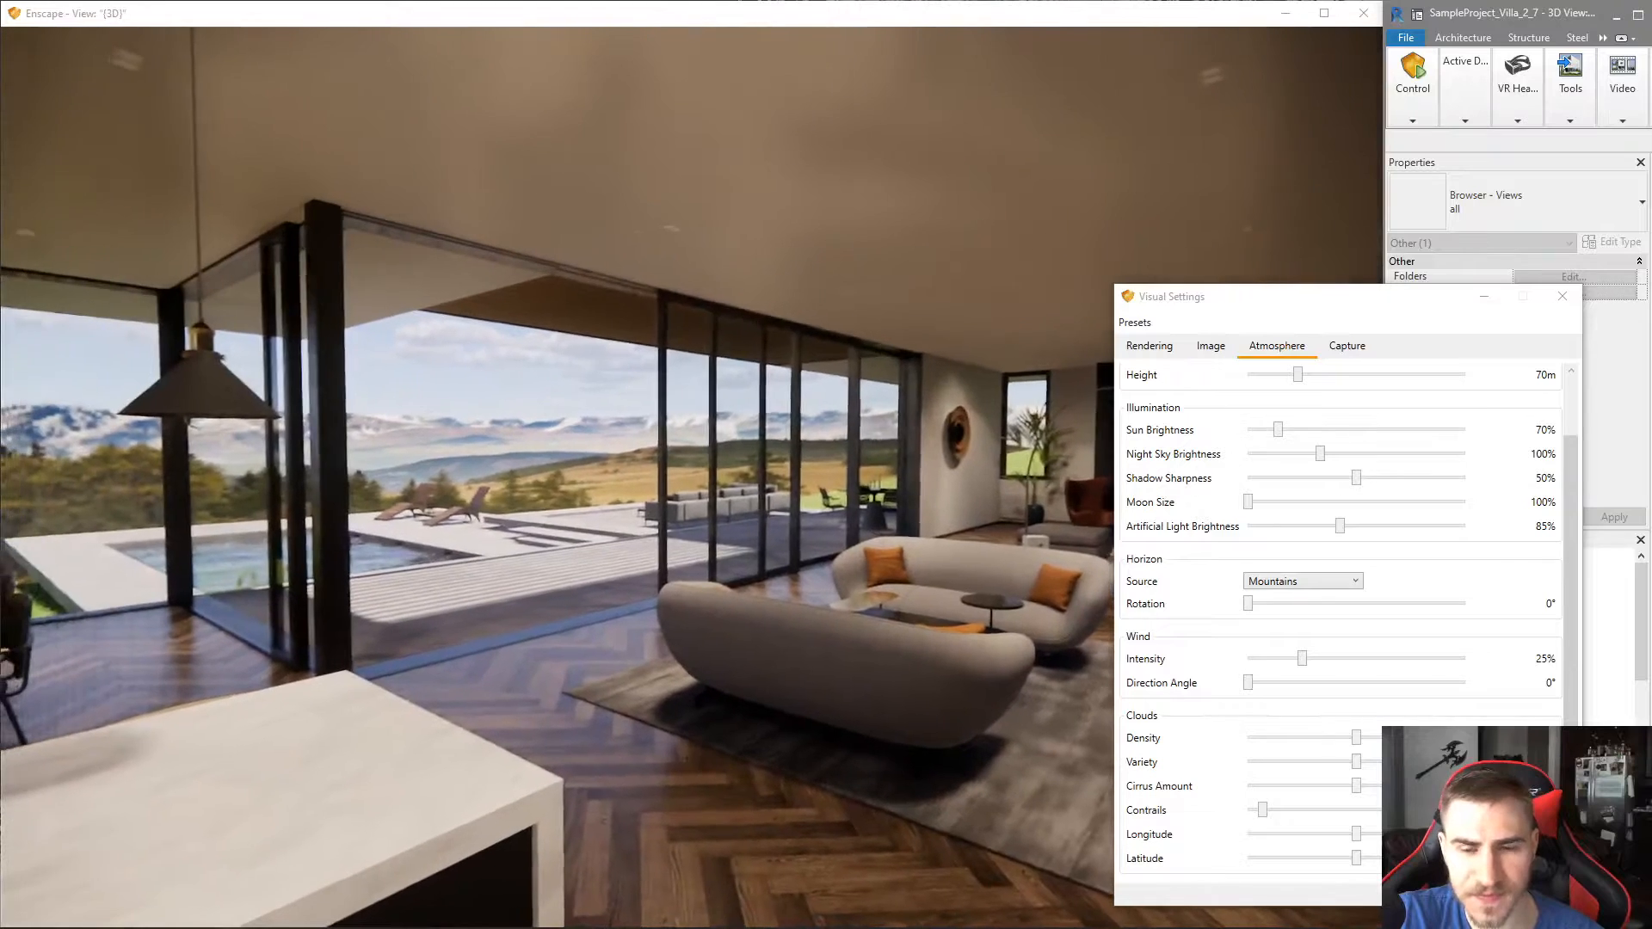
{"action": "scroll", "coordinate": [1344, 531], "scroll_direction": "down", "scroll_amount": 1}
{"action": "left_click_drag", "start_coordinate": [958, 585], "coordinate": [993, 576]}
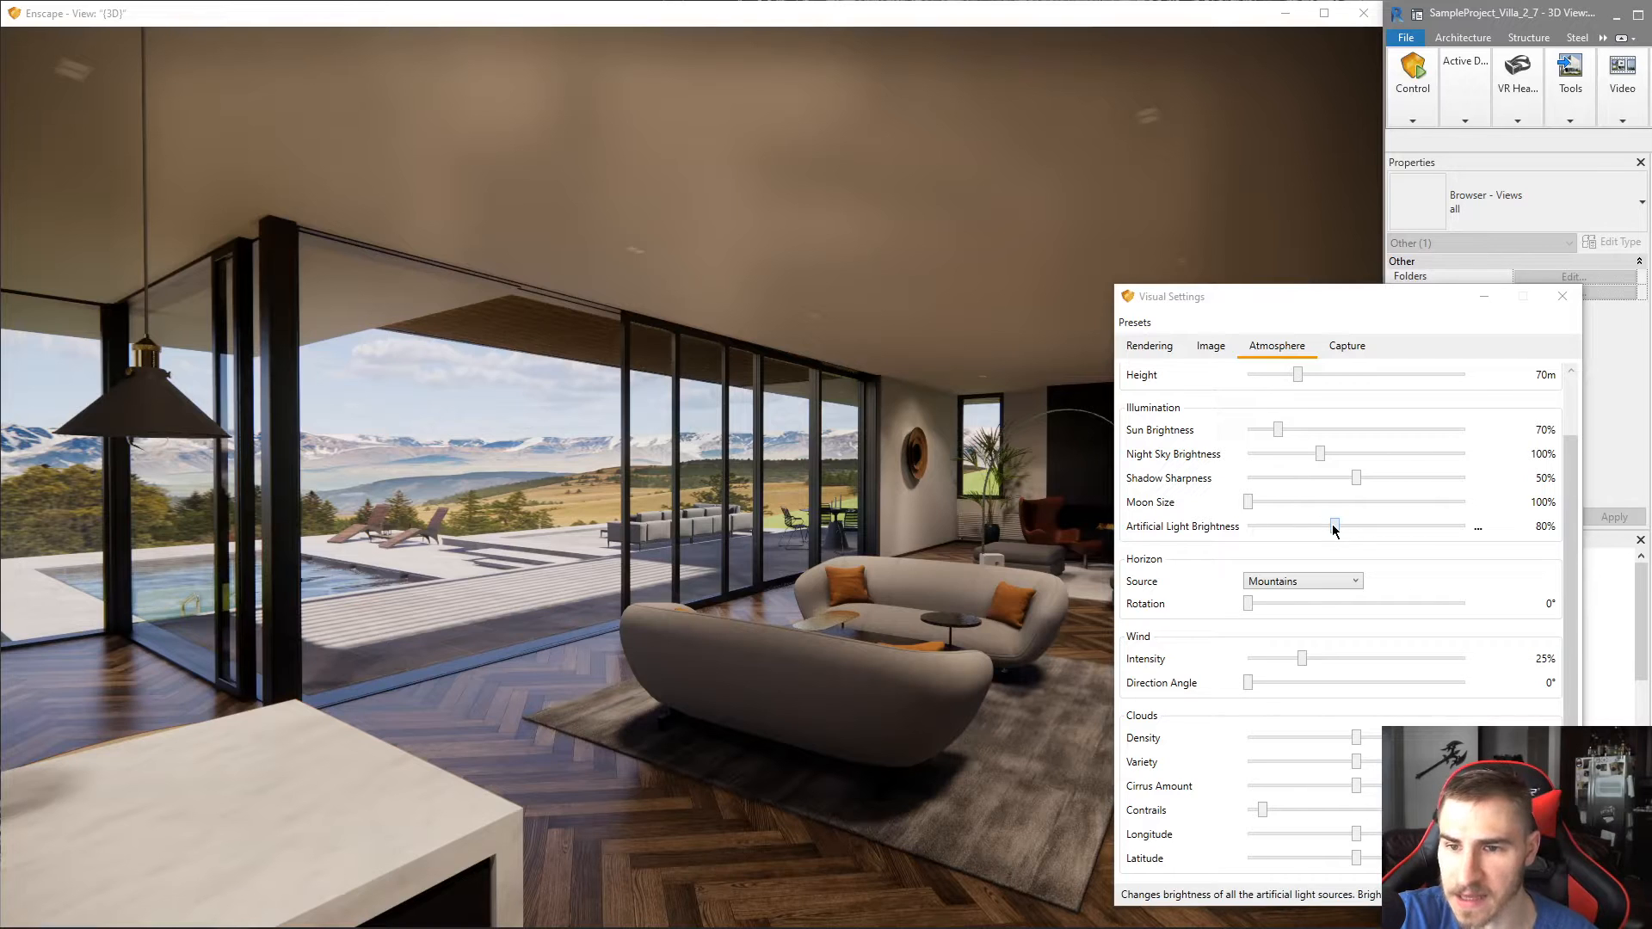
{"action": "scroll", "coordinate": [1335, 529], "scroll_direction": "up", "scroll_amount": 1}
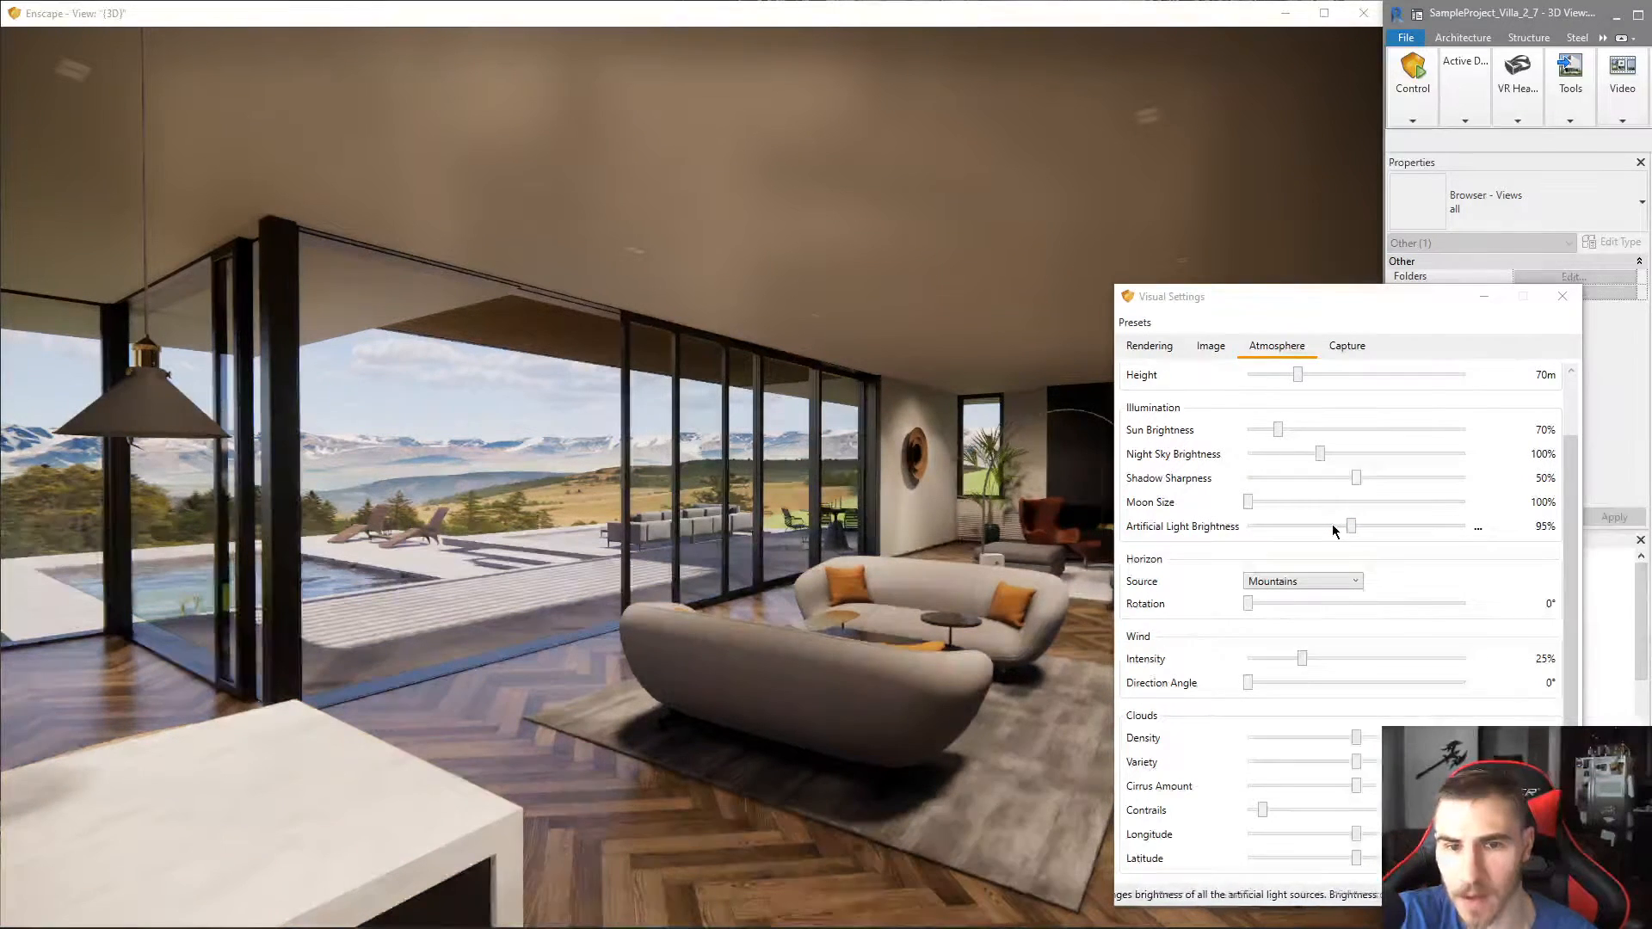
{"action": "scroll", "coordinate": [1335, 529], "scroll_direction": "down", "scroll_amount": 2}
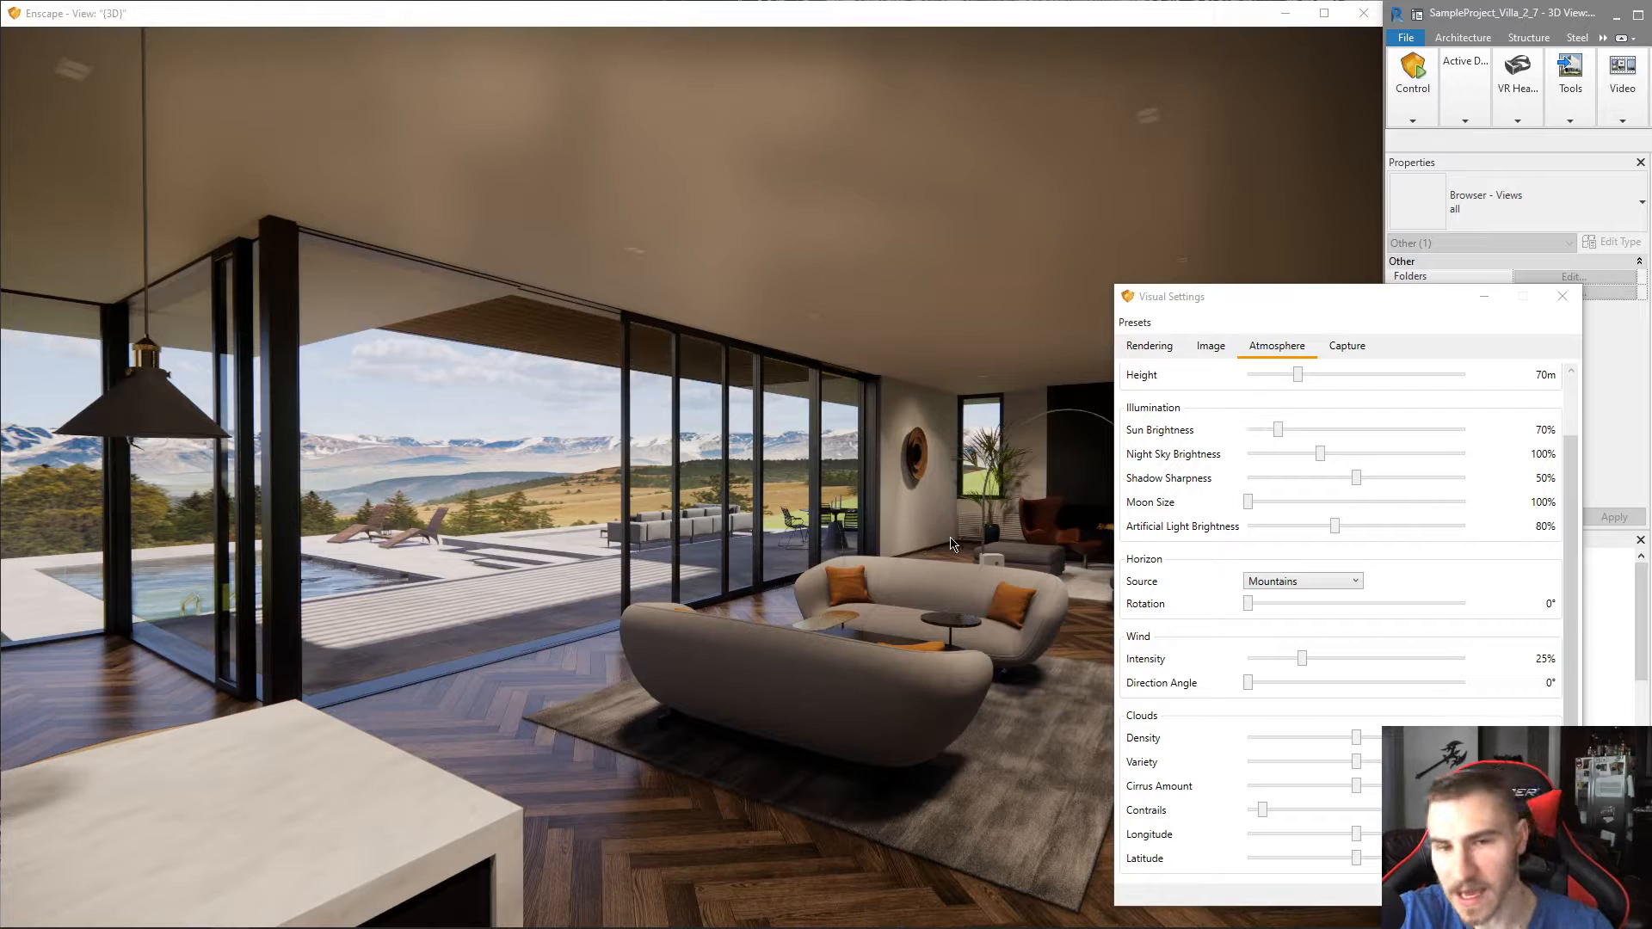
- Compare small changes in the camera Exposure on the interior view, including 52% and 50%, and set it to 51%
{"action": "left_click", "coordinate": [1151, 350]}
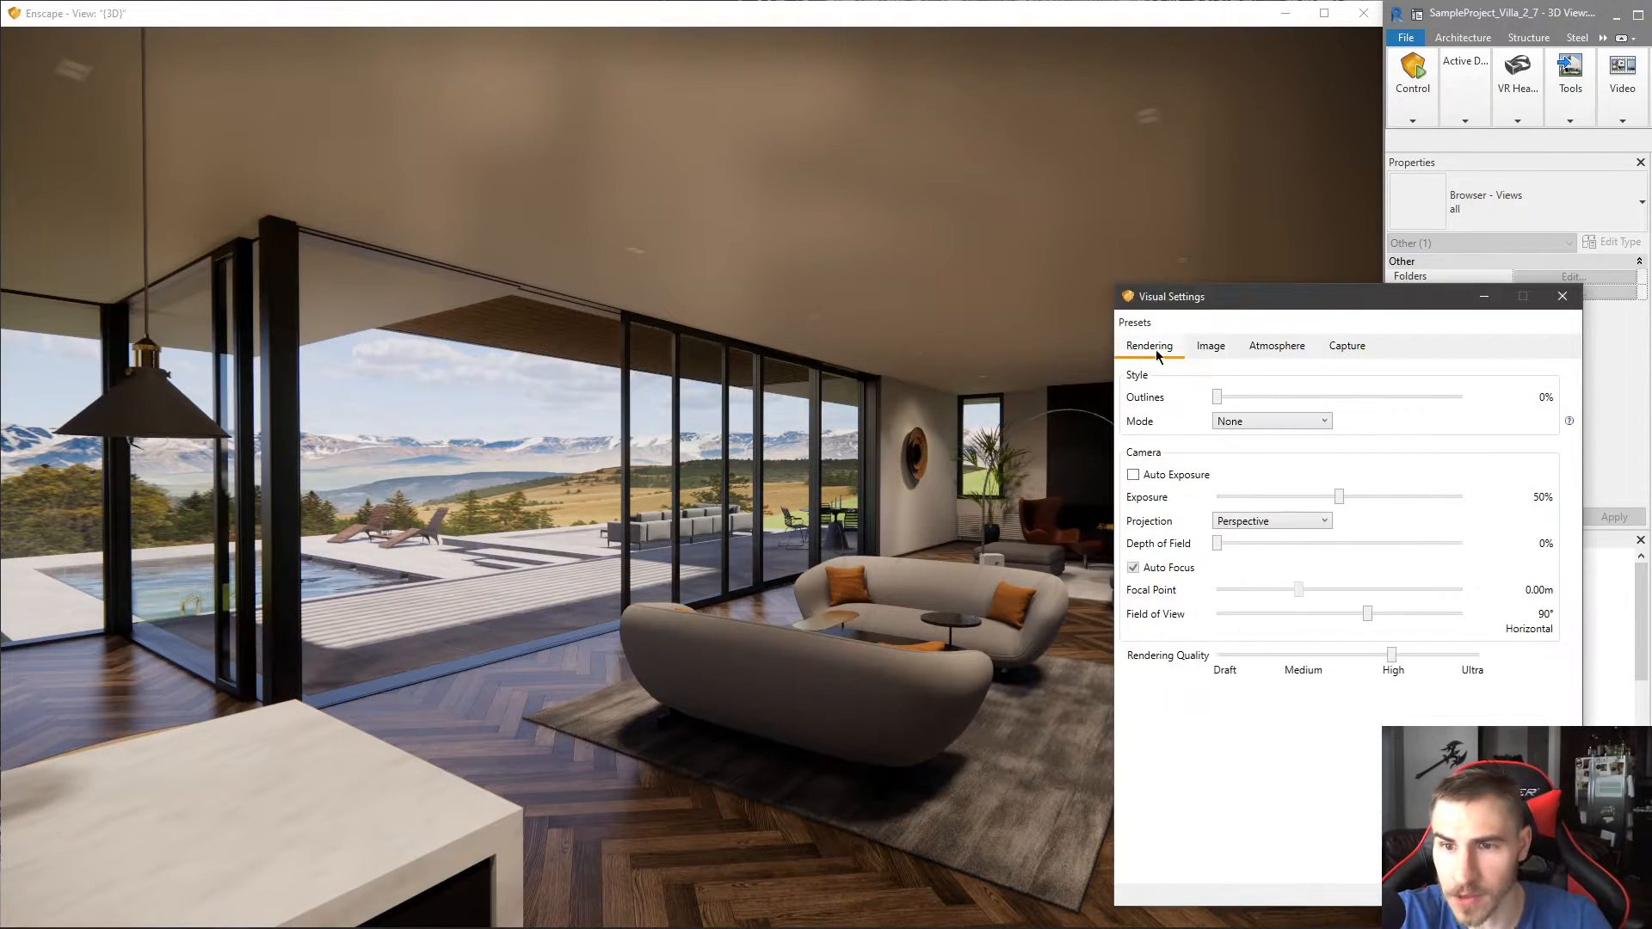
{"action": "left_click_drag", "start_coordinate": [724, 665], "coordinate": [774, 695]}
{"action": "left_click_drag", "start_coordinate": [1190, 302], "coordinate": [1368, 334]}
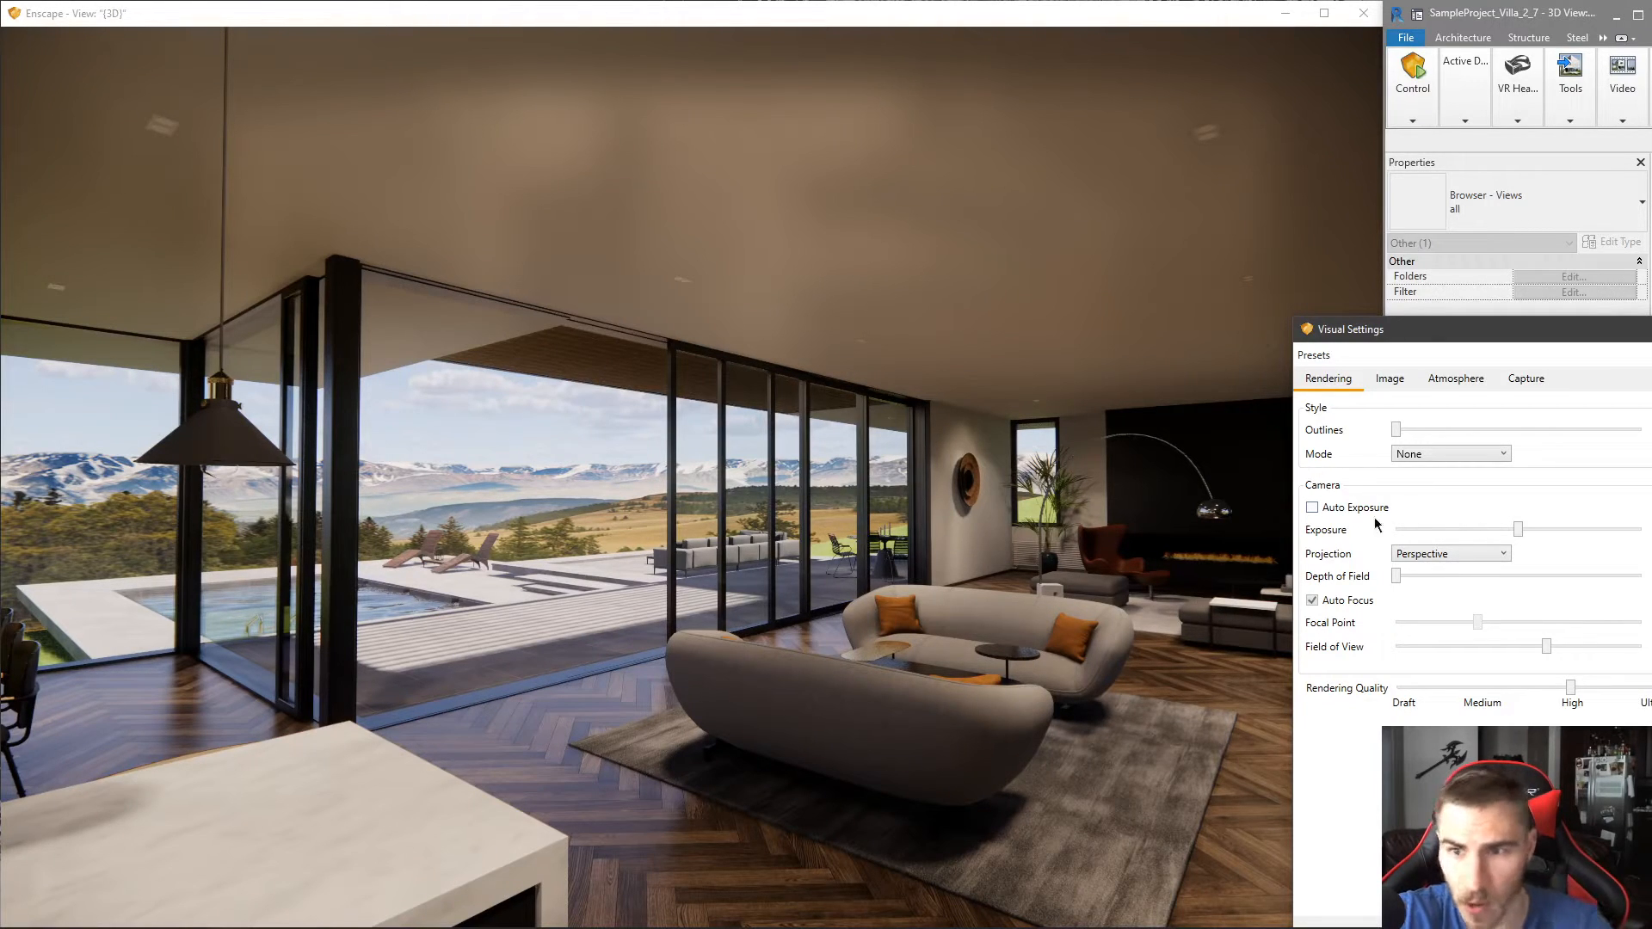
{"action": "left_click_drag", "start_coordinate": [1467, 338], "coordinate": [1375, 320]}
{"action": "left_click", "coordinate": [1427, 516]}
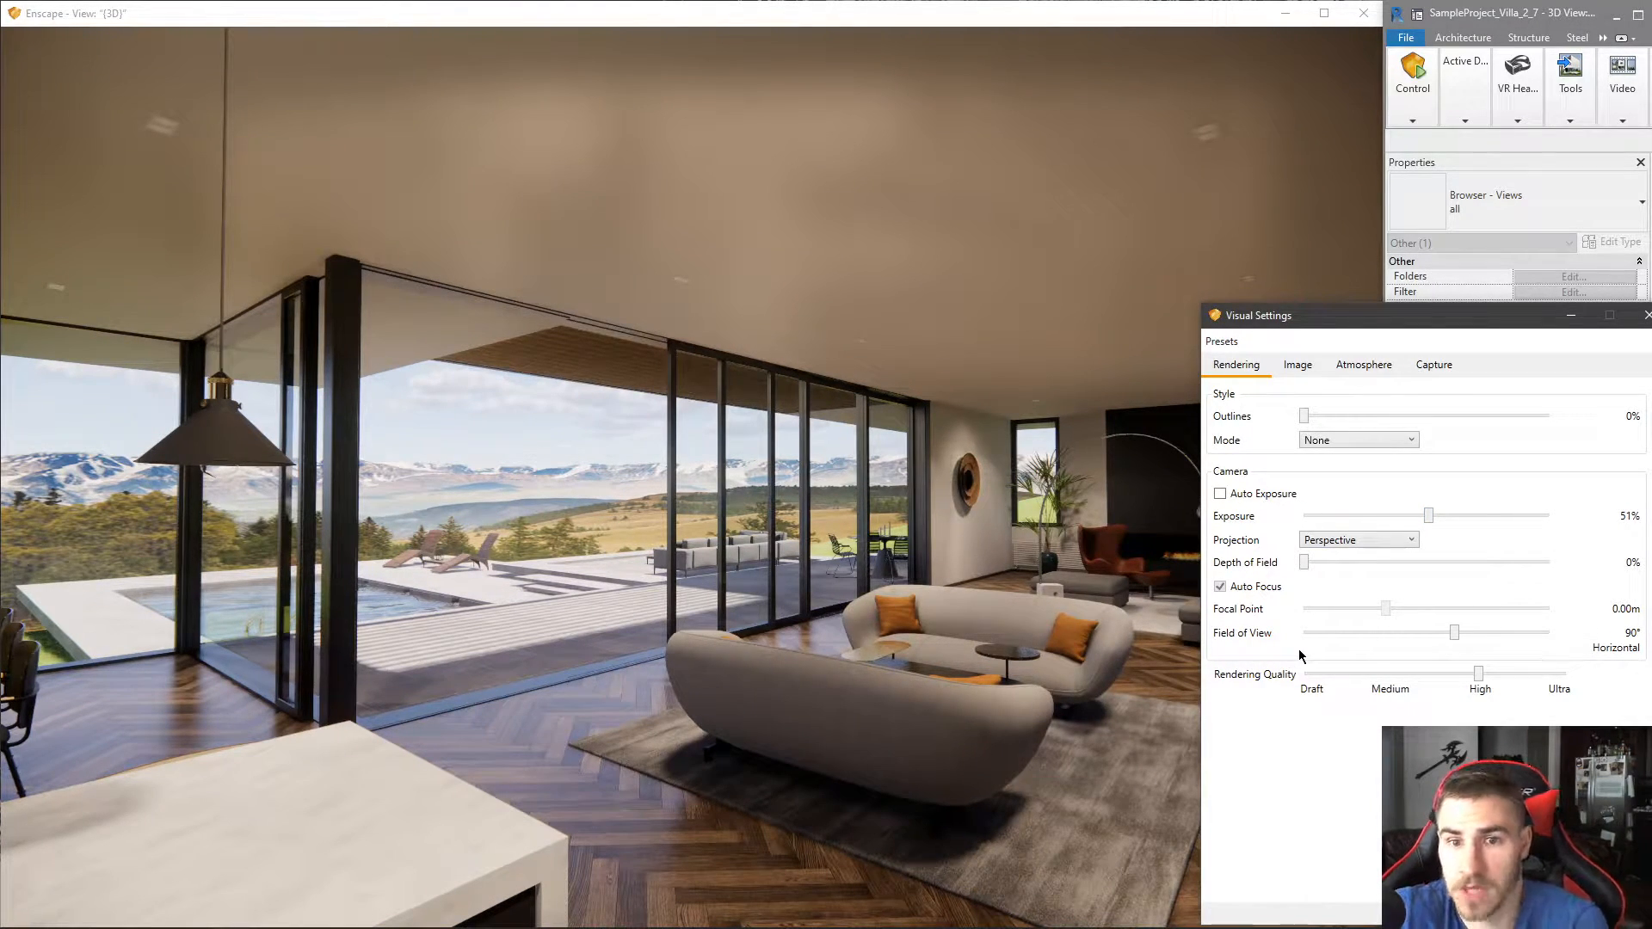
{"action": "left_click", "coordinate": [1431, 514]}
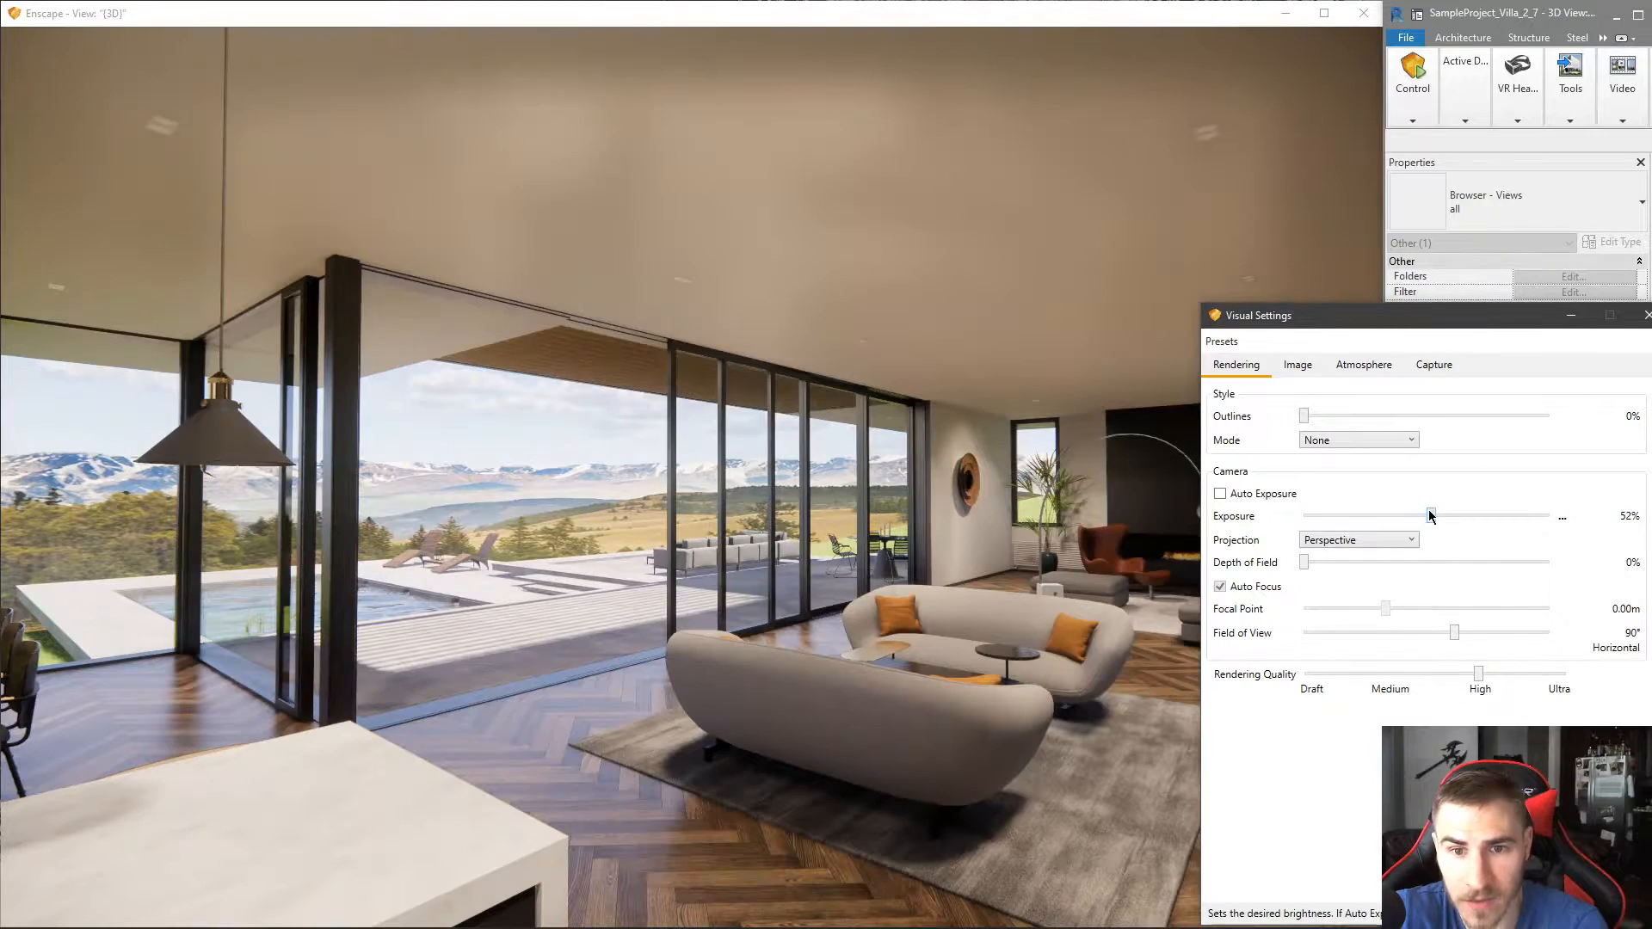
{"action": "left_click_drag", "start_coordinate": [1431, 515], "coordinate": [1429, 515]}
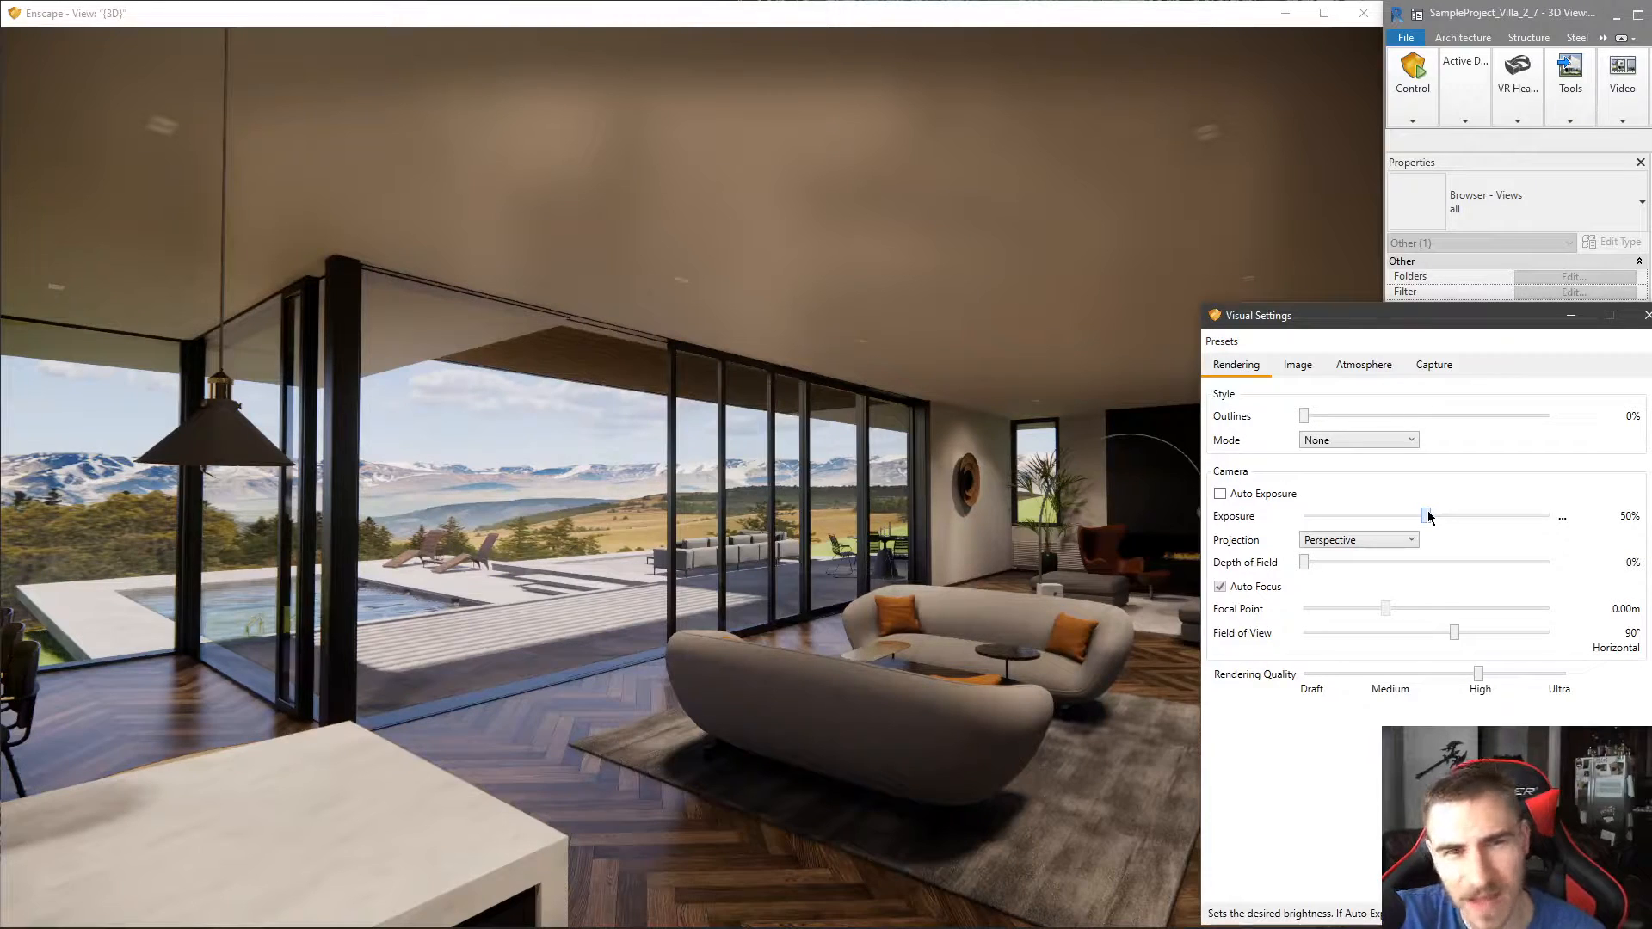
{"action": "left_click_drag", "start_coordinate": [1428, 514], "coordinate": [1429, 515]}
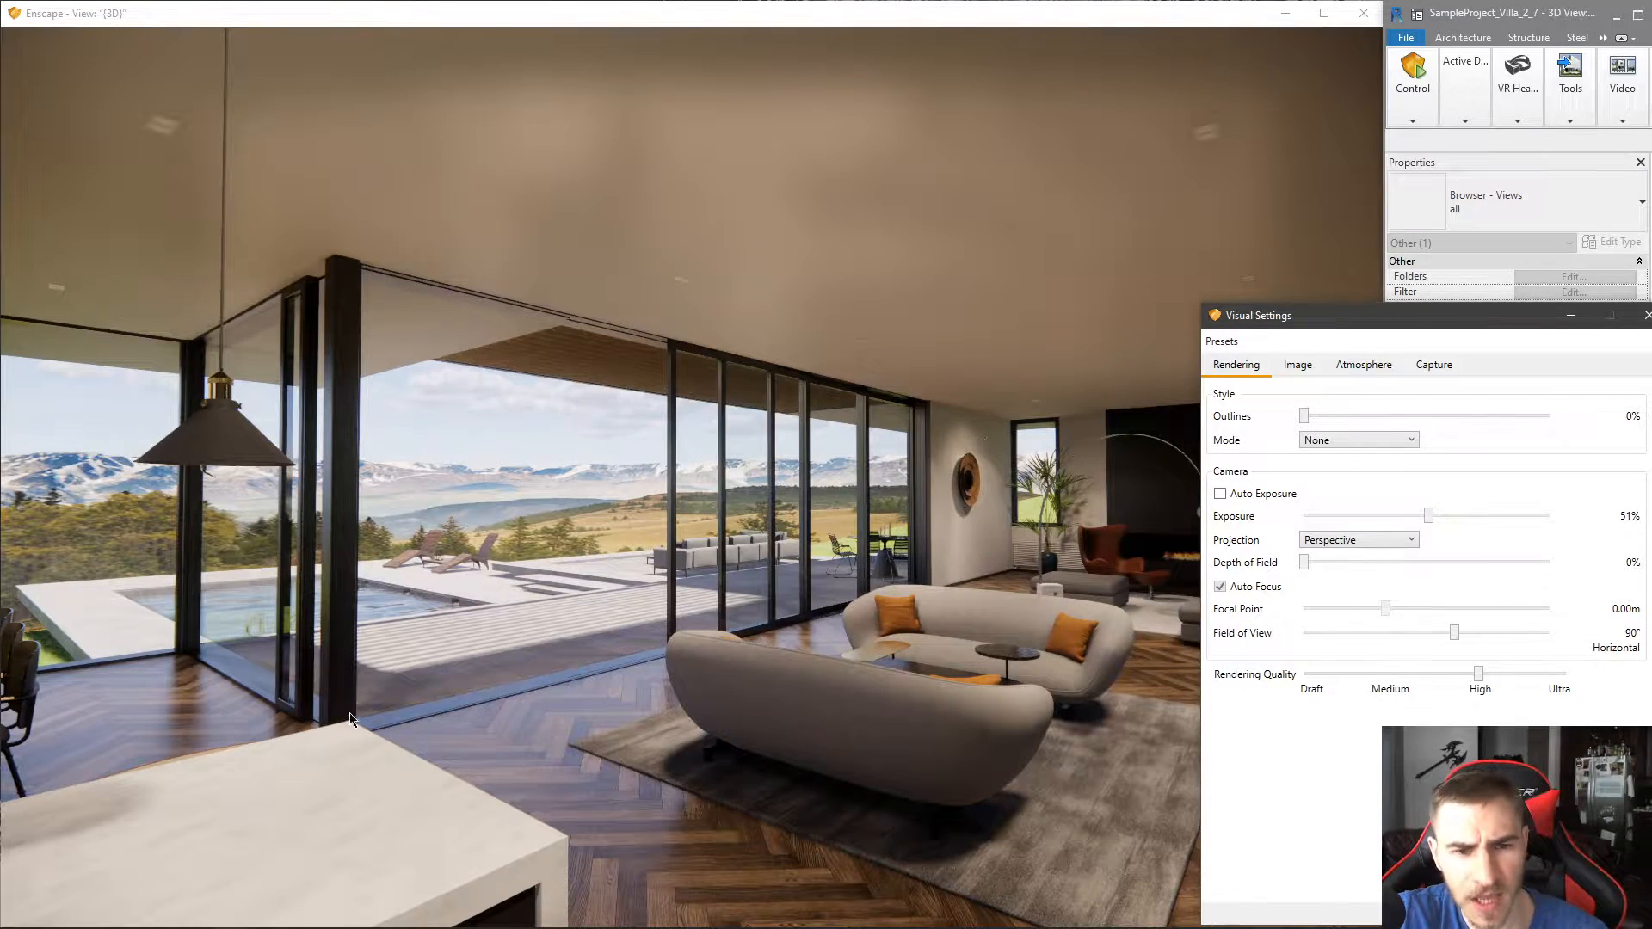
- Compare Artificial Light Brightness at 100% and 90% on the living room and lower it to 85%
{"action": "left_click_drag", "start_coordinate": [1379, 320], "coordinate": [1326, 299]}
{"action": "left_click", "coordinate": [1302, 338]}
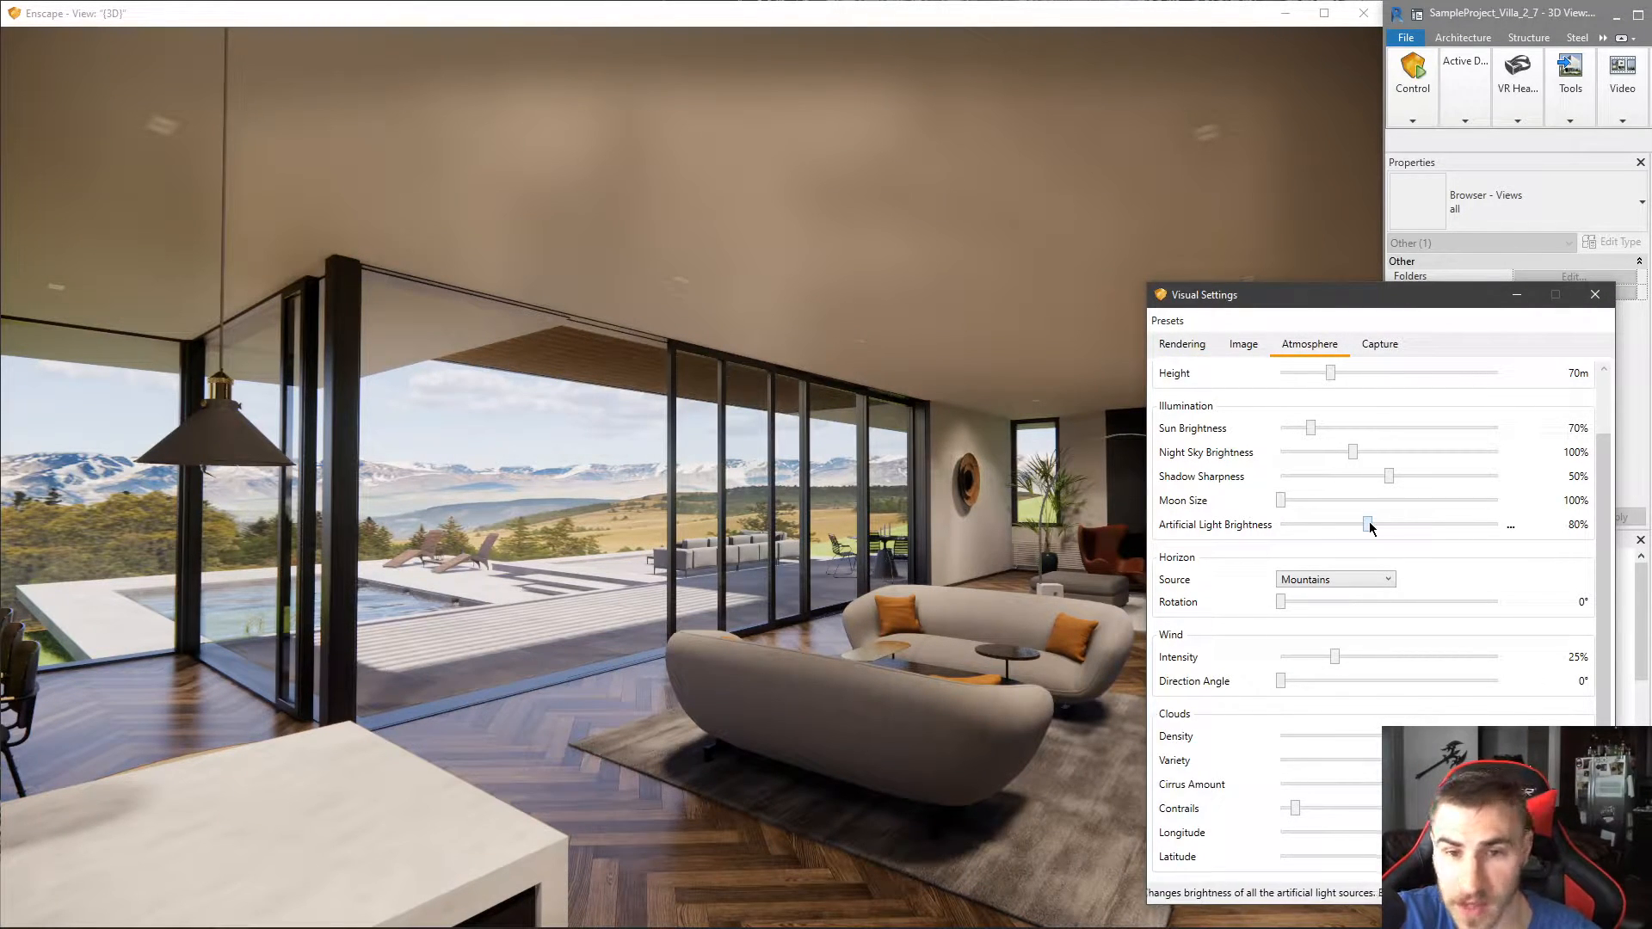
{"action": "left_click_drag", "start_coordinate": [1368, 524], "coordinate": [1389, 524]}
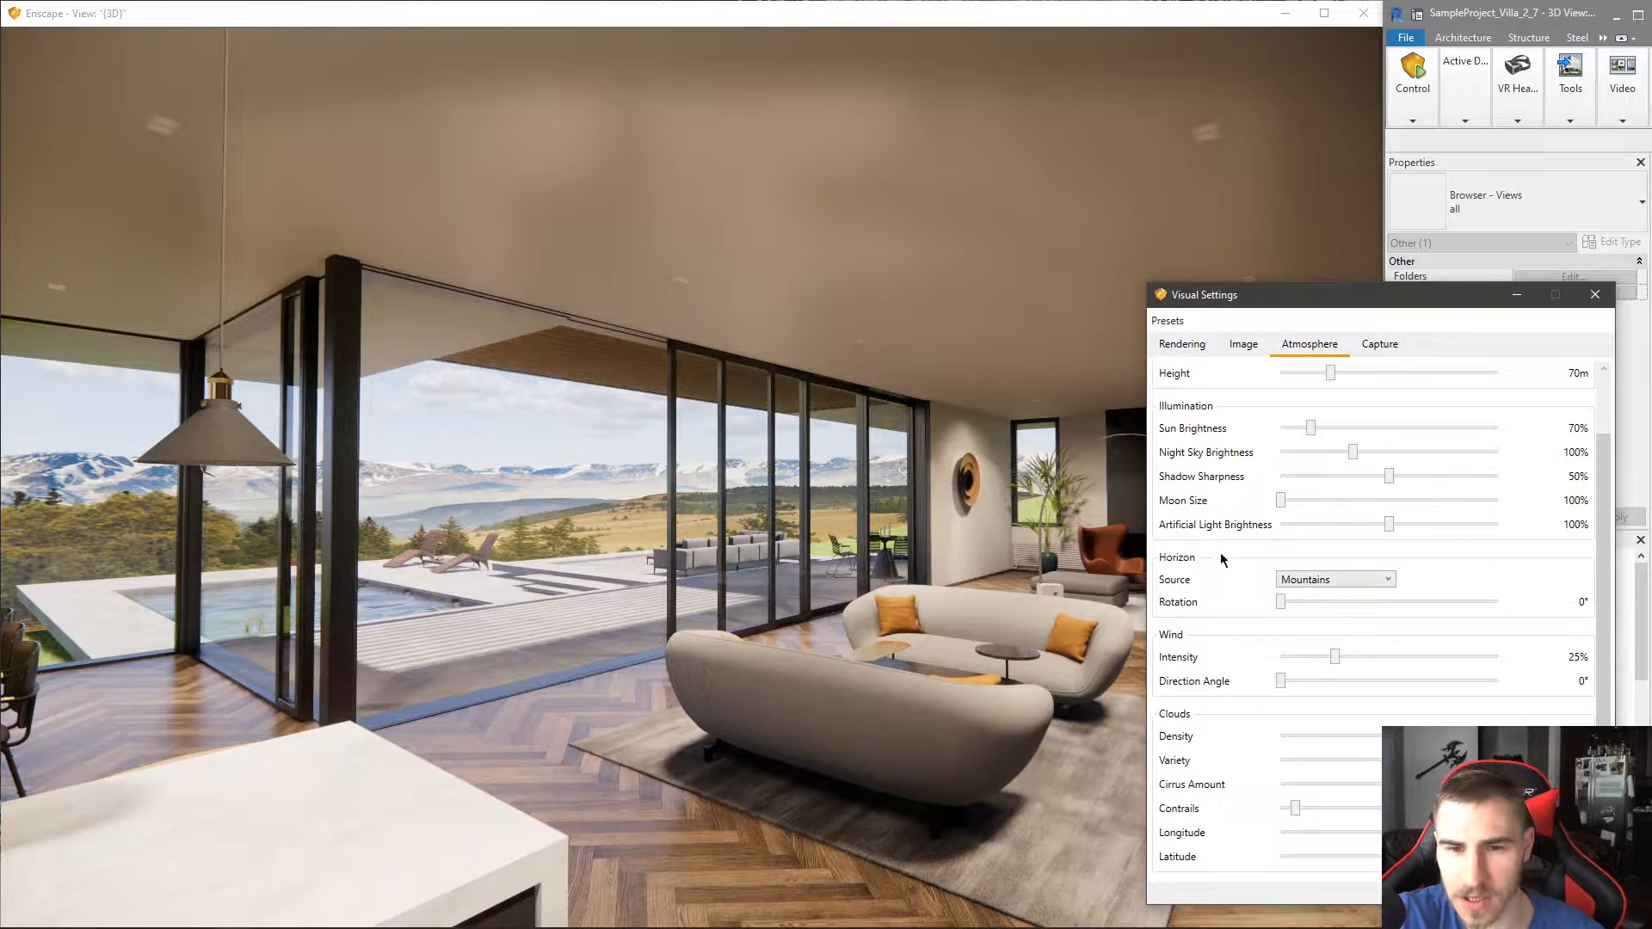
{"action": "left_click", "coordinate": [1383, 525]}
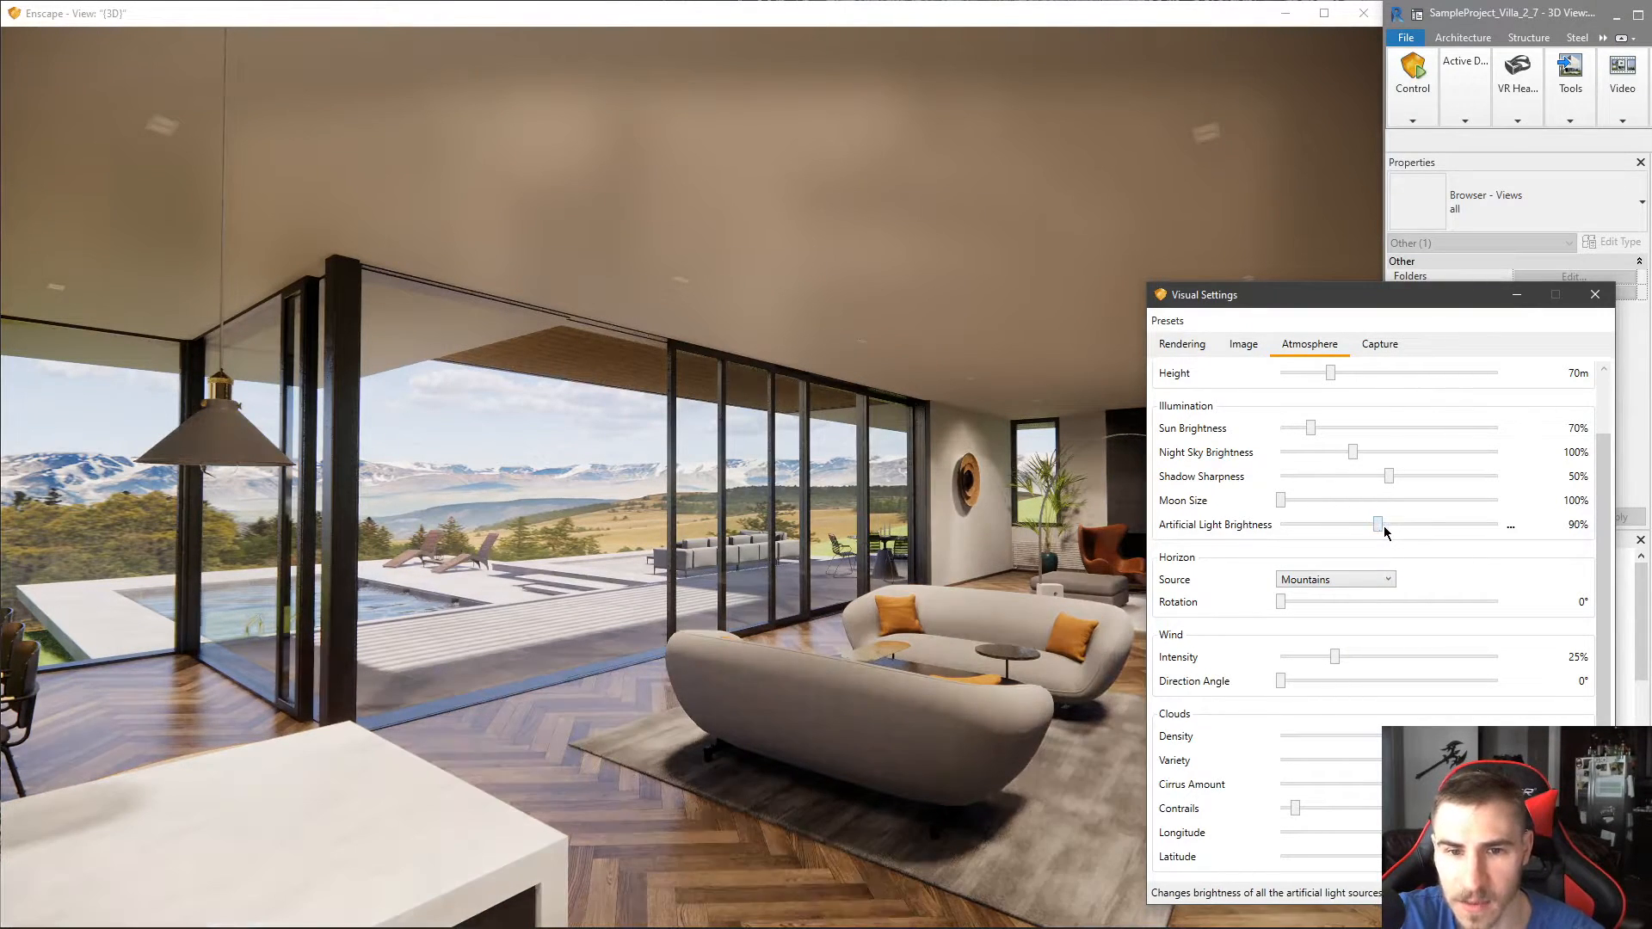
{"action": "key", "text": "Left"}
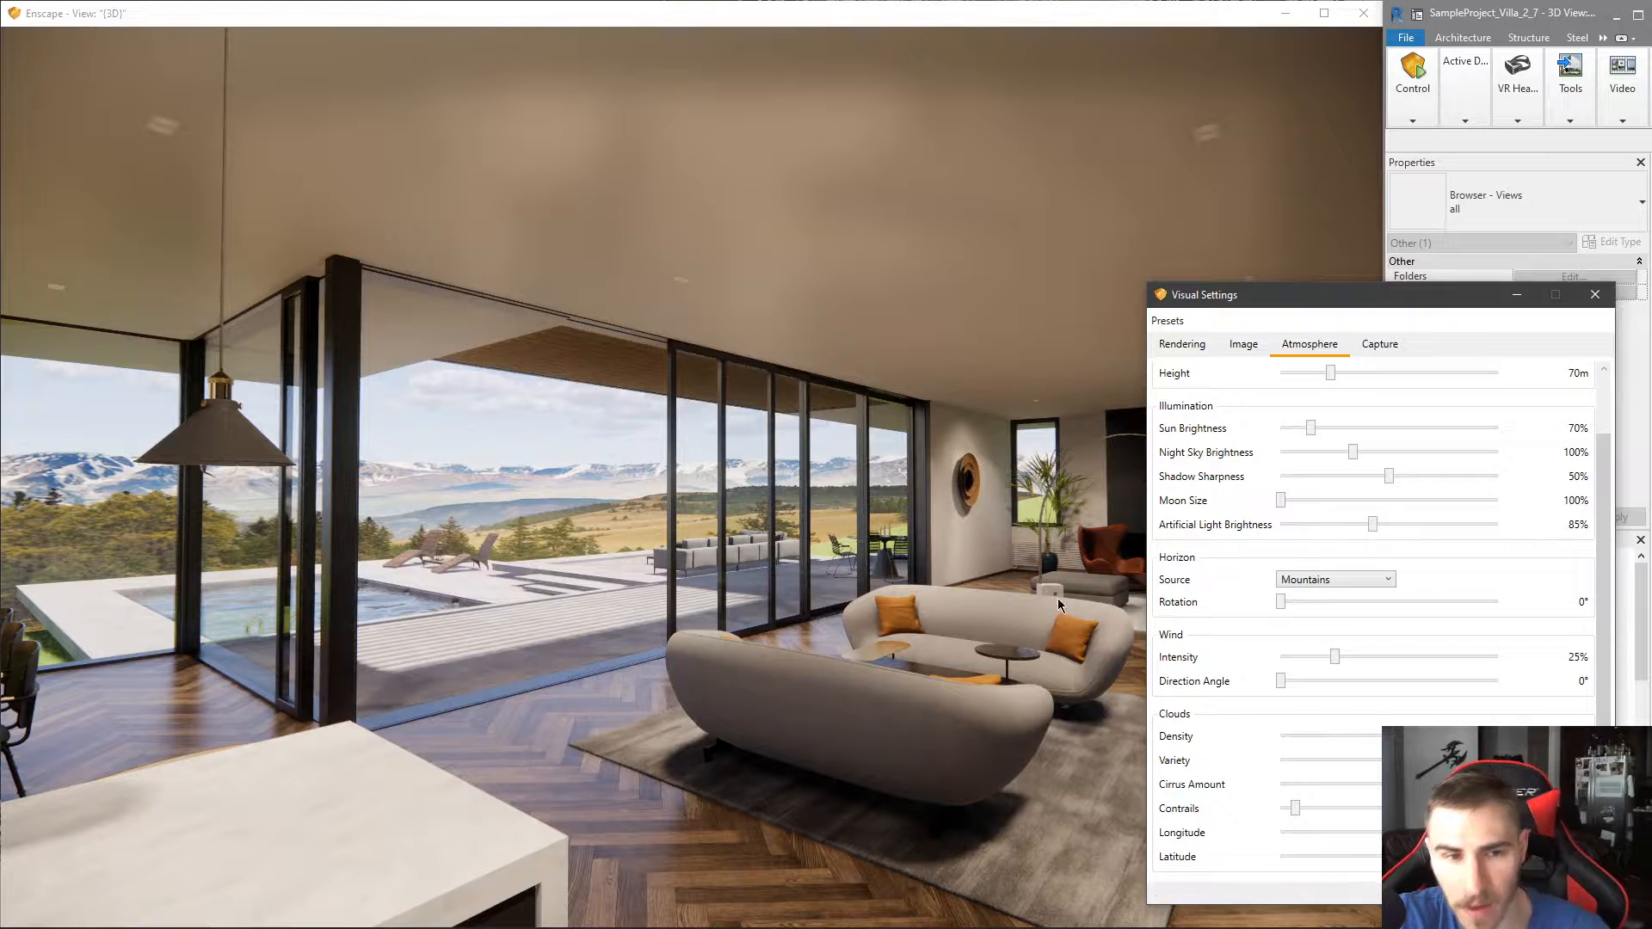
- Walk the camera from the kitchen and living area into the dark corner with the built-in cabinets and shelves
{"action": "left_click", "coordinate": [806, 606]}
{"action": "key", "text": "a"}
{"action": "key", "text": "s"}
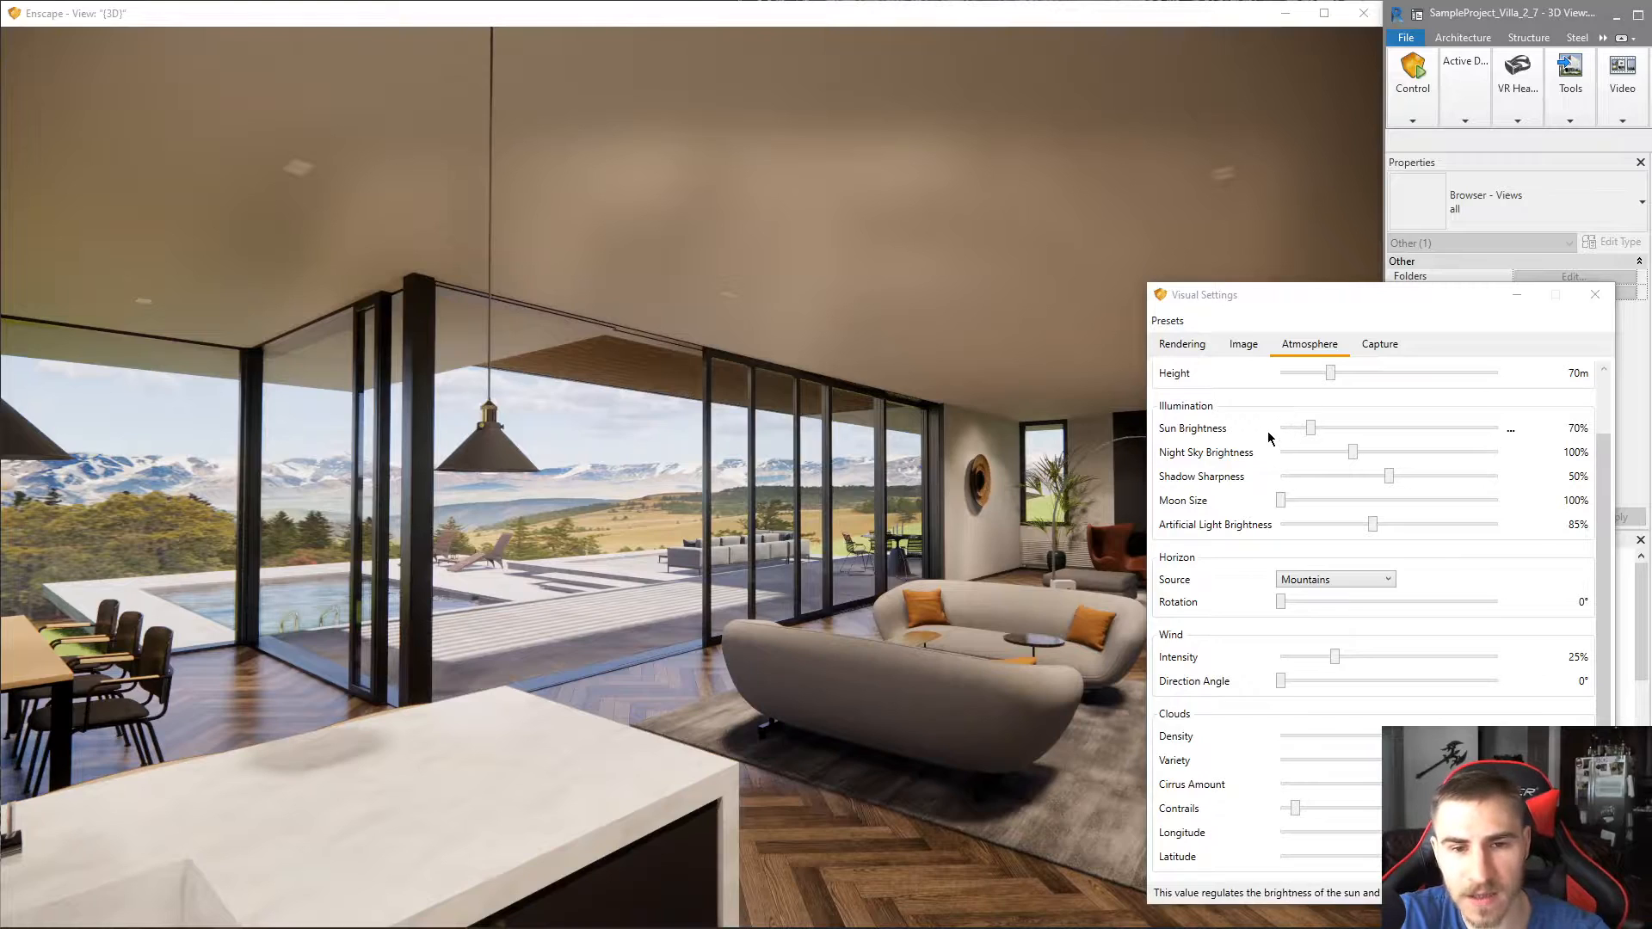
{"action": "left_click_drag", "start_coordinate": [622, 555], "coordinate": [1363, 551]}
{"action": "key", "text": "w"}
{"action": "key", "text": "w"}
{"action": "key", "text": "w"}
{"action": "key", "text": "w"}
{"action": "key", "text": "w"}
{"action": "key", "text": "s"}
{"action": "left_click_drag", "start_coordinate": [728, 551], "coordinate": [703, 548]}
{"action": "key", "text": "d"}
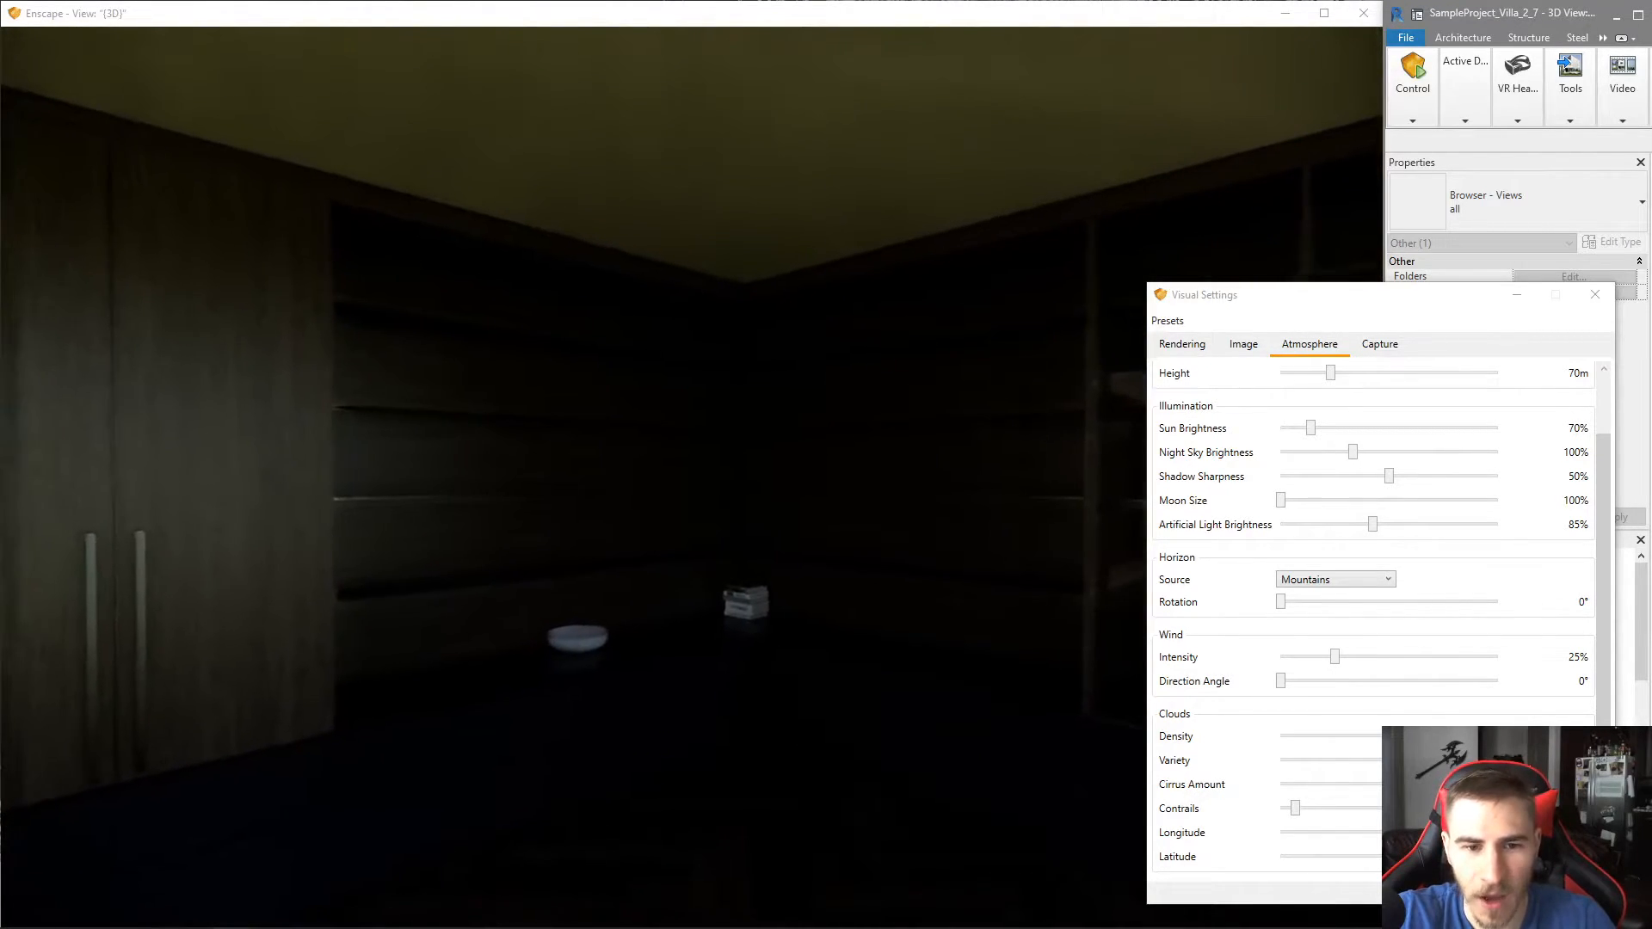
{"action": "left_click_drag", "start_coordinate": [855, 679], "coordinate": [795, 690]}
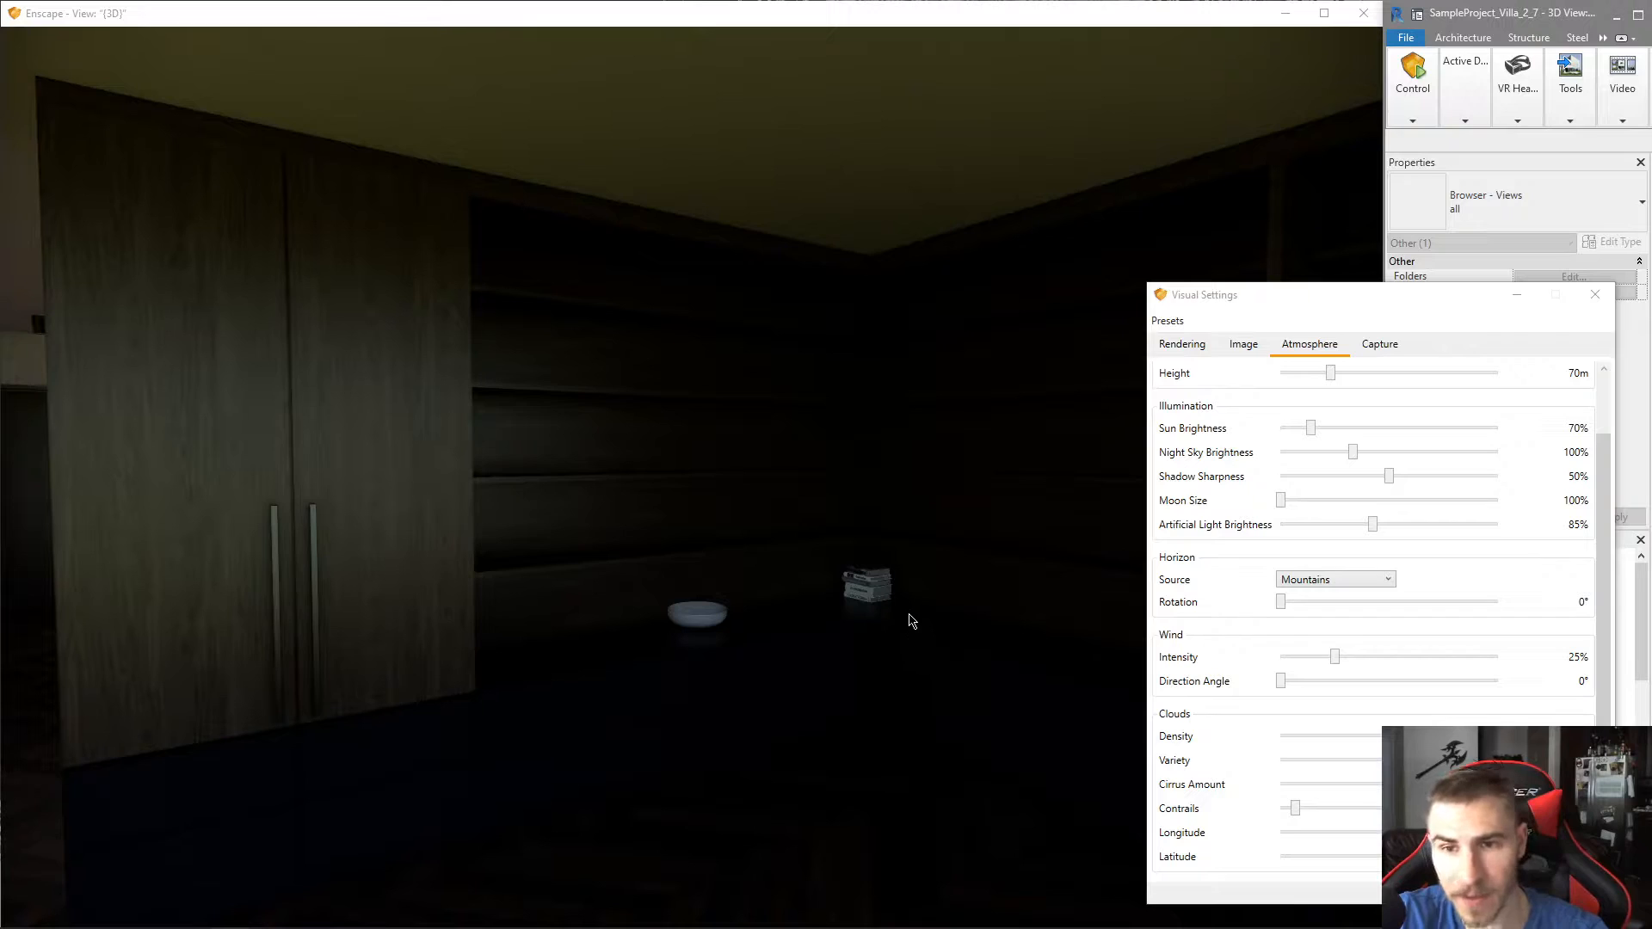
- Reset all visual settings to their defaults, step the camera back from the shelf corner, and disable Auto Exposure
{"action": "left_click", "coordinate": [1172, 321]}
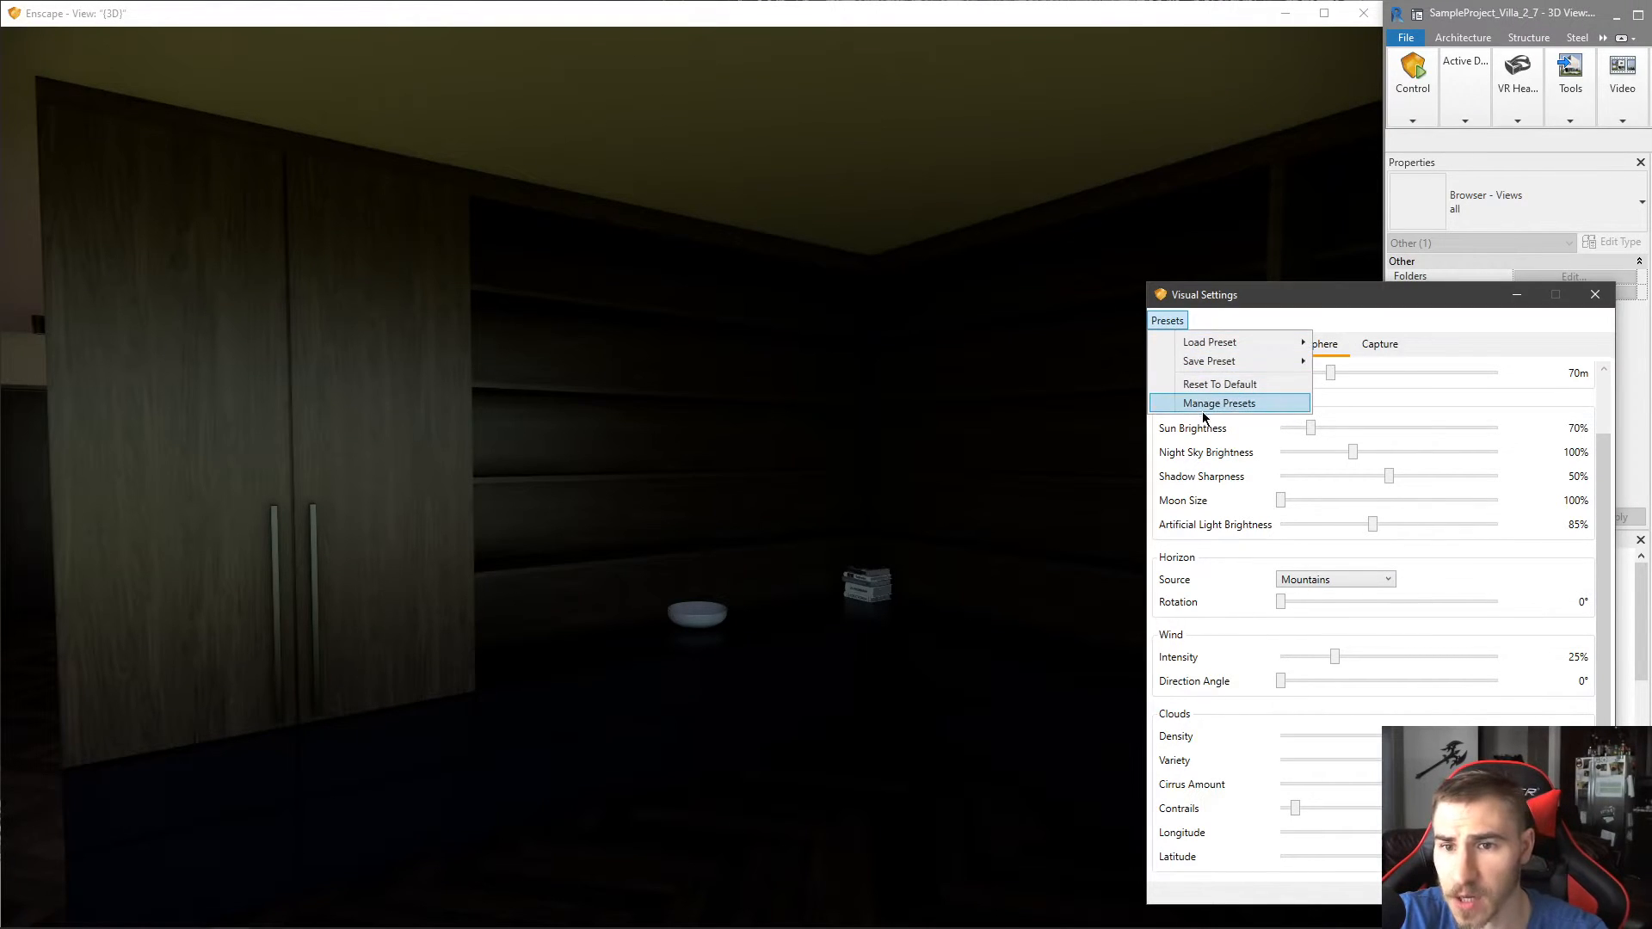
{"action": "left_click", "coordinate": [1231, 386]}
{"action": "left_click", "coordinate": [1426, 641]}
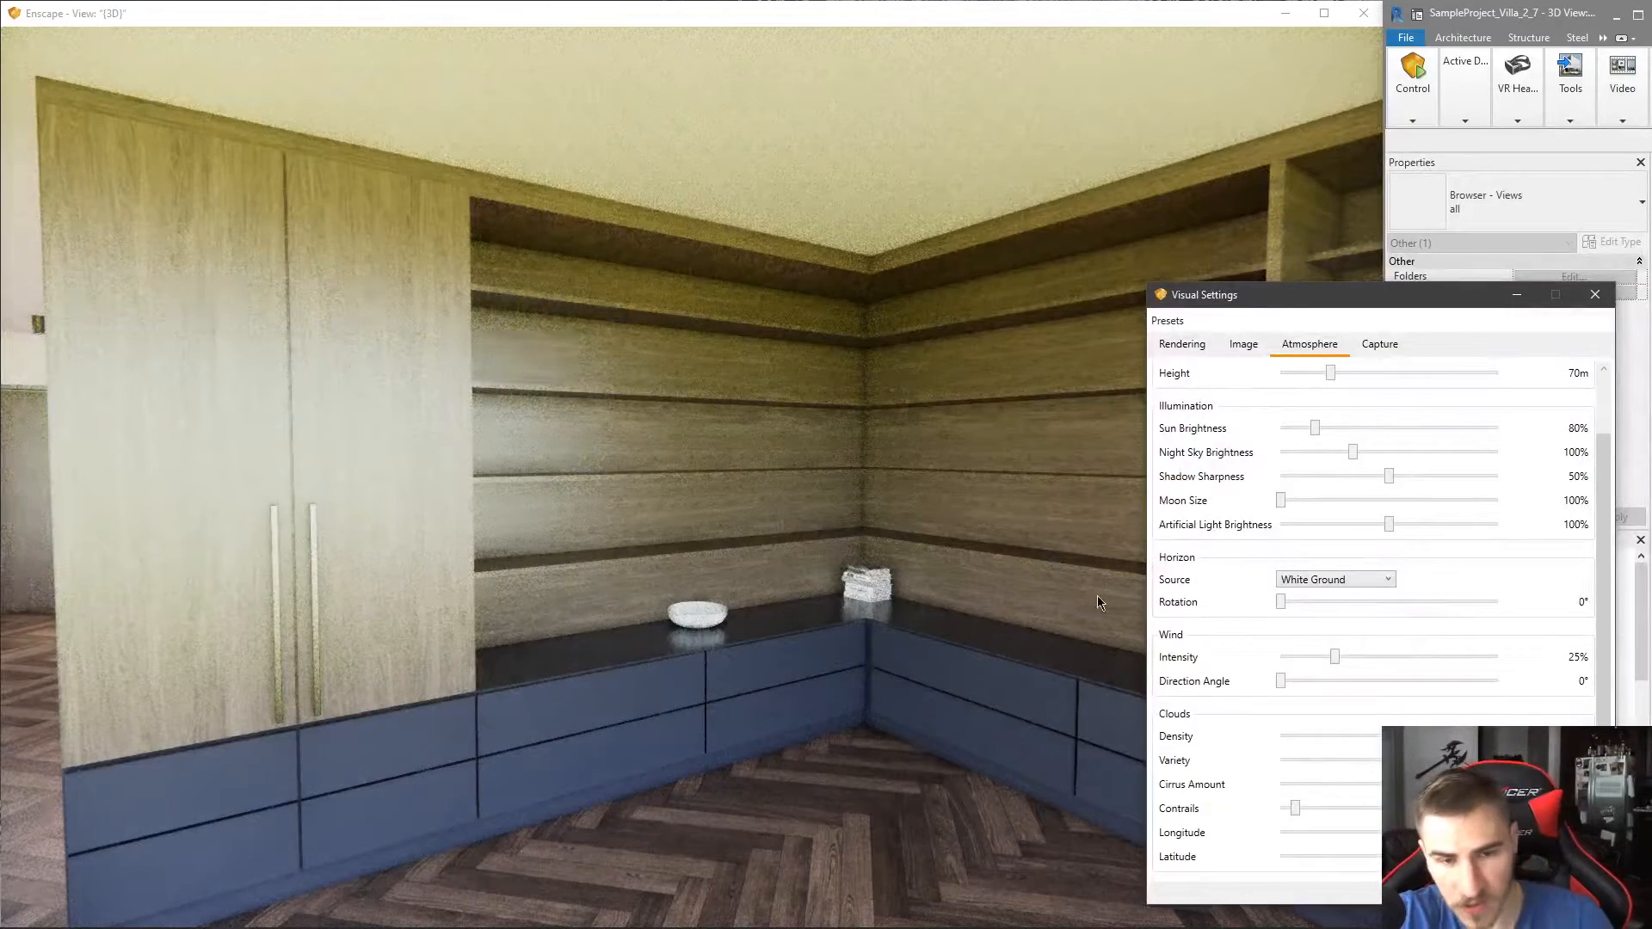
{"action": "left_click_drag", "start_coordinate": [861, 651], "coordinate": [933, 652]}
{"action": "key", "text": "s"}
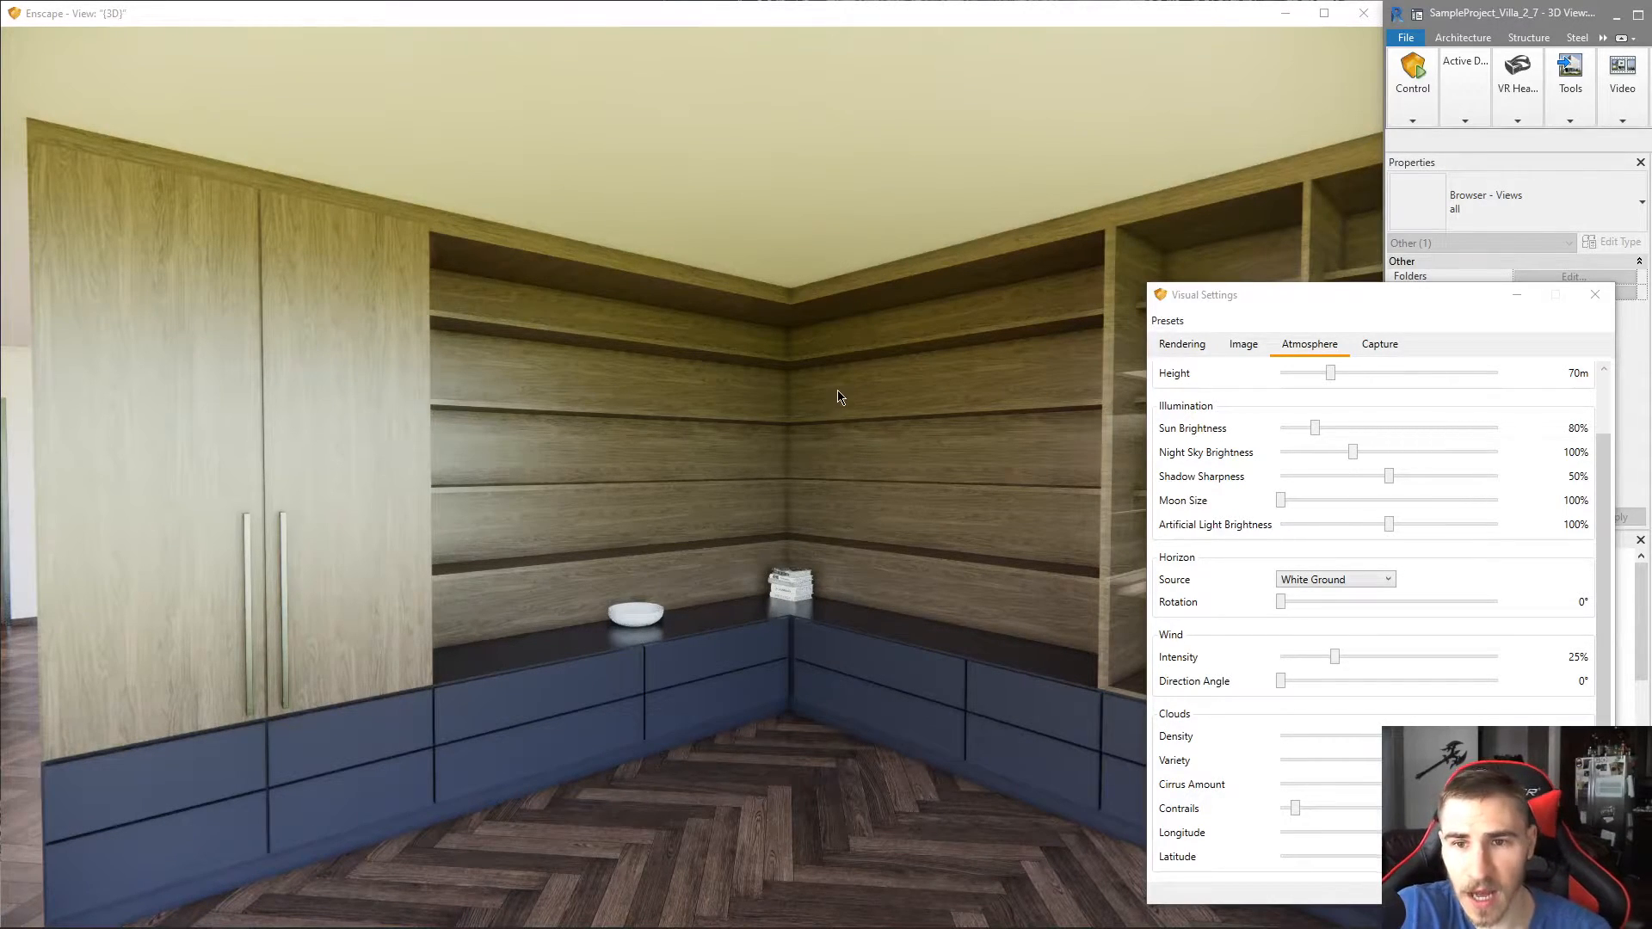
{"action": "left_click", "coordinate": [1183, 344]}
{"action": "left_click", "coordinate": [1195, 476]}
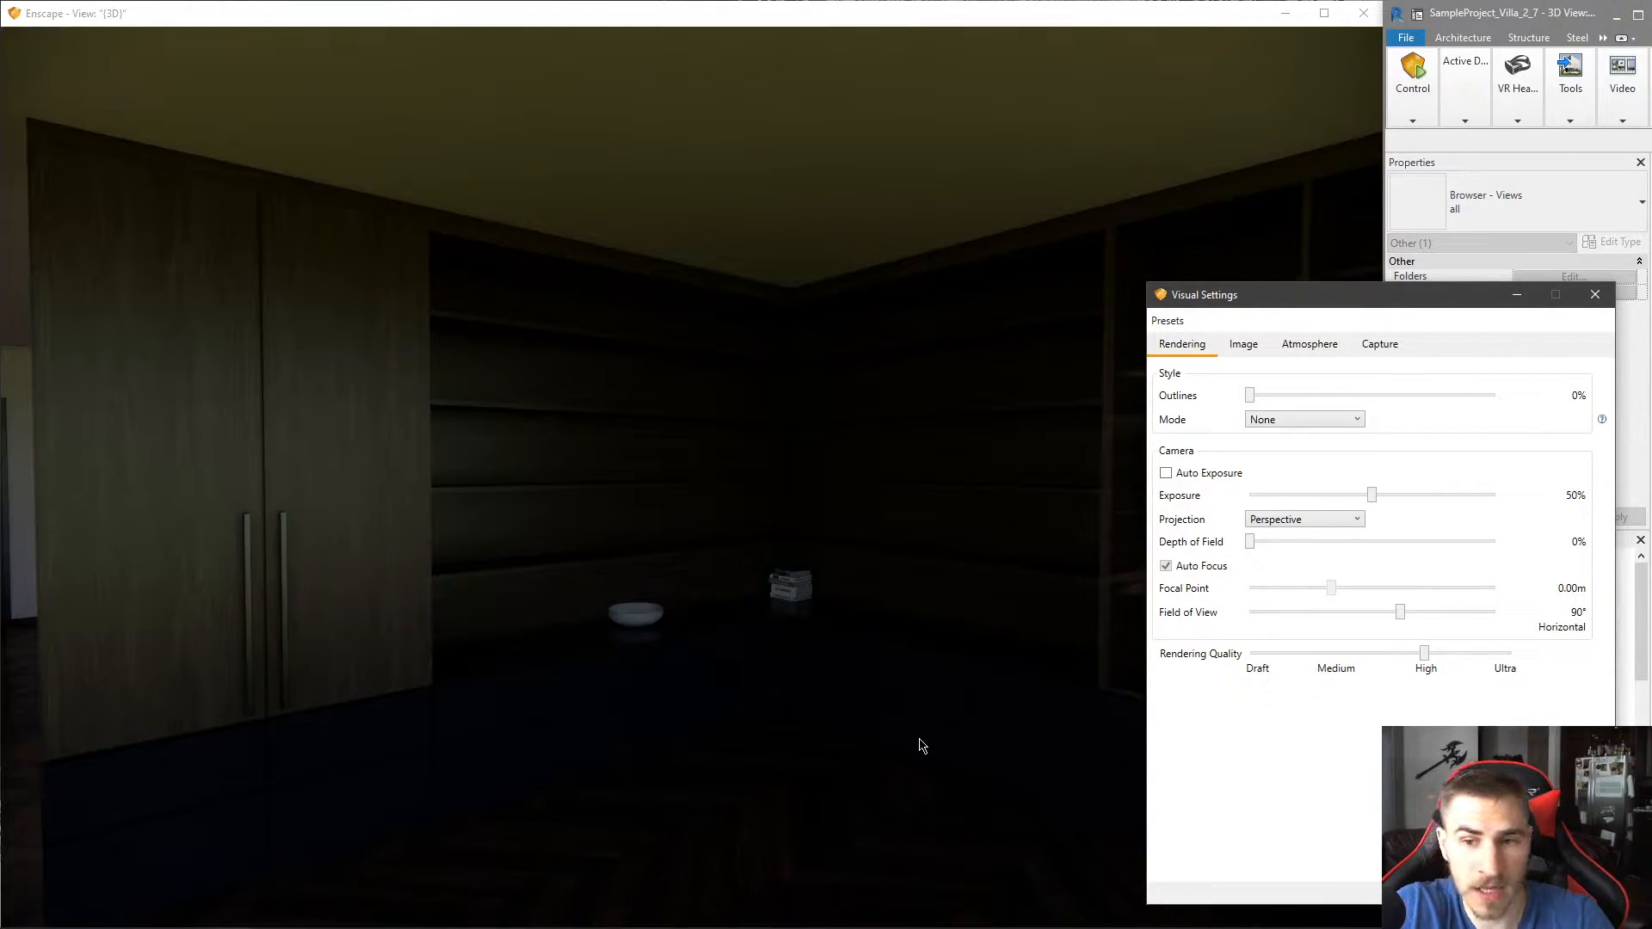
- Look around from the cabinet corner to the room's windows and back to examine how daylight falls with Auto Exposure off
{"action": "left_click_drag", "start_coordinate": [896, 708], "coordinate": [1239, 729]}
{"action": "key", "text": "s"}
{"action": "key", "text": "w"}
{"action": "key", "text": "w"}
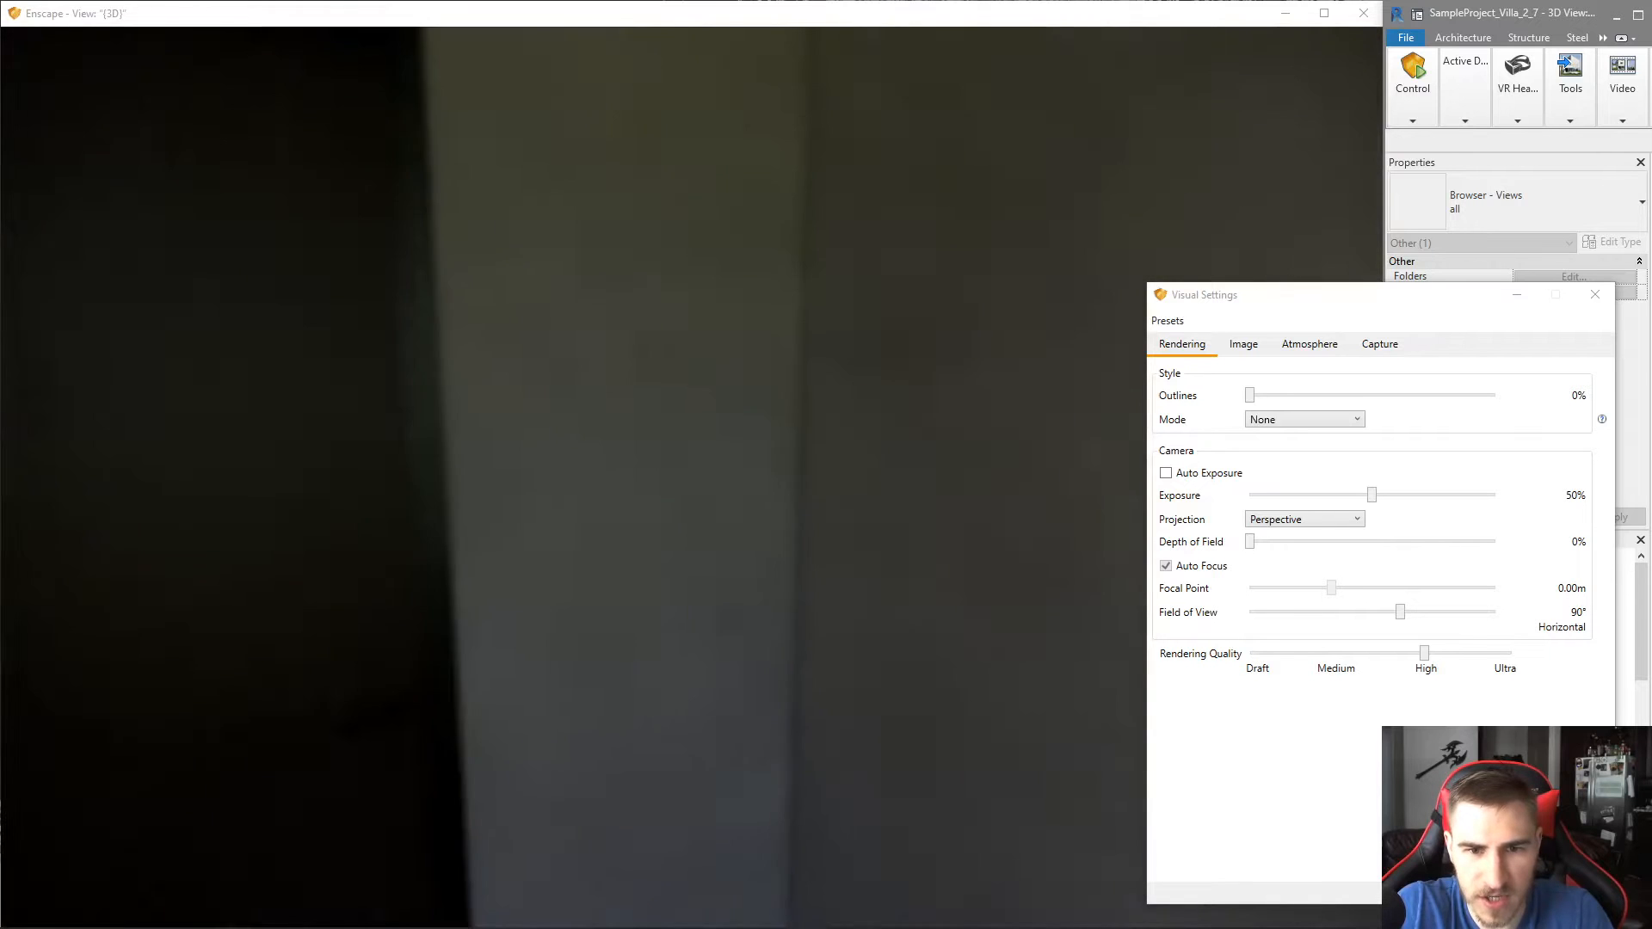
{"action": "key", "text": "d"}
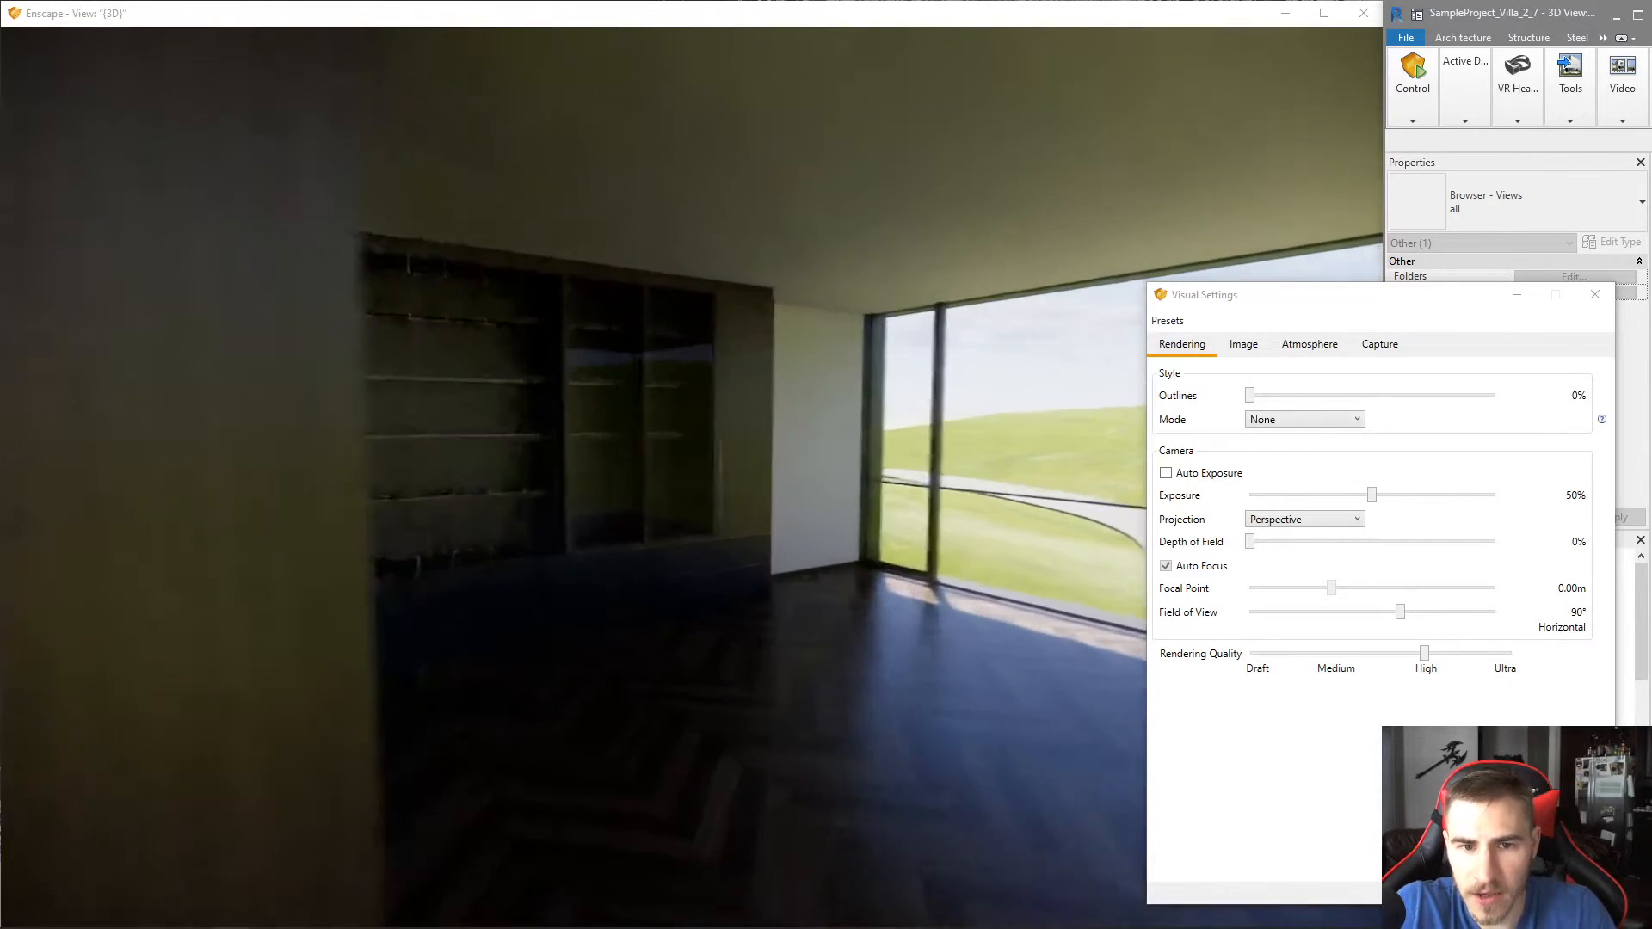
{"action": "key", "text": "w"}
{"action": "left_click_drag", "start_coordinate": [774, 482], "coordinate": [637, 482]}
{"action": "key", "text": "s"}
{"action": "key", "text": "w"}
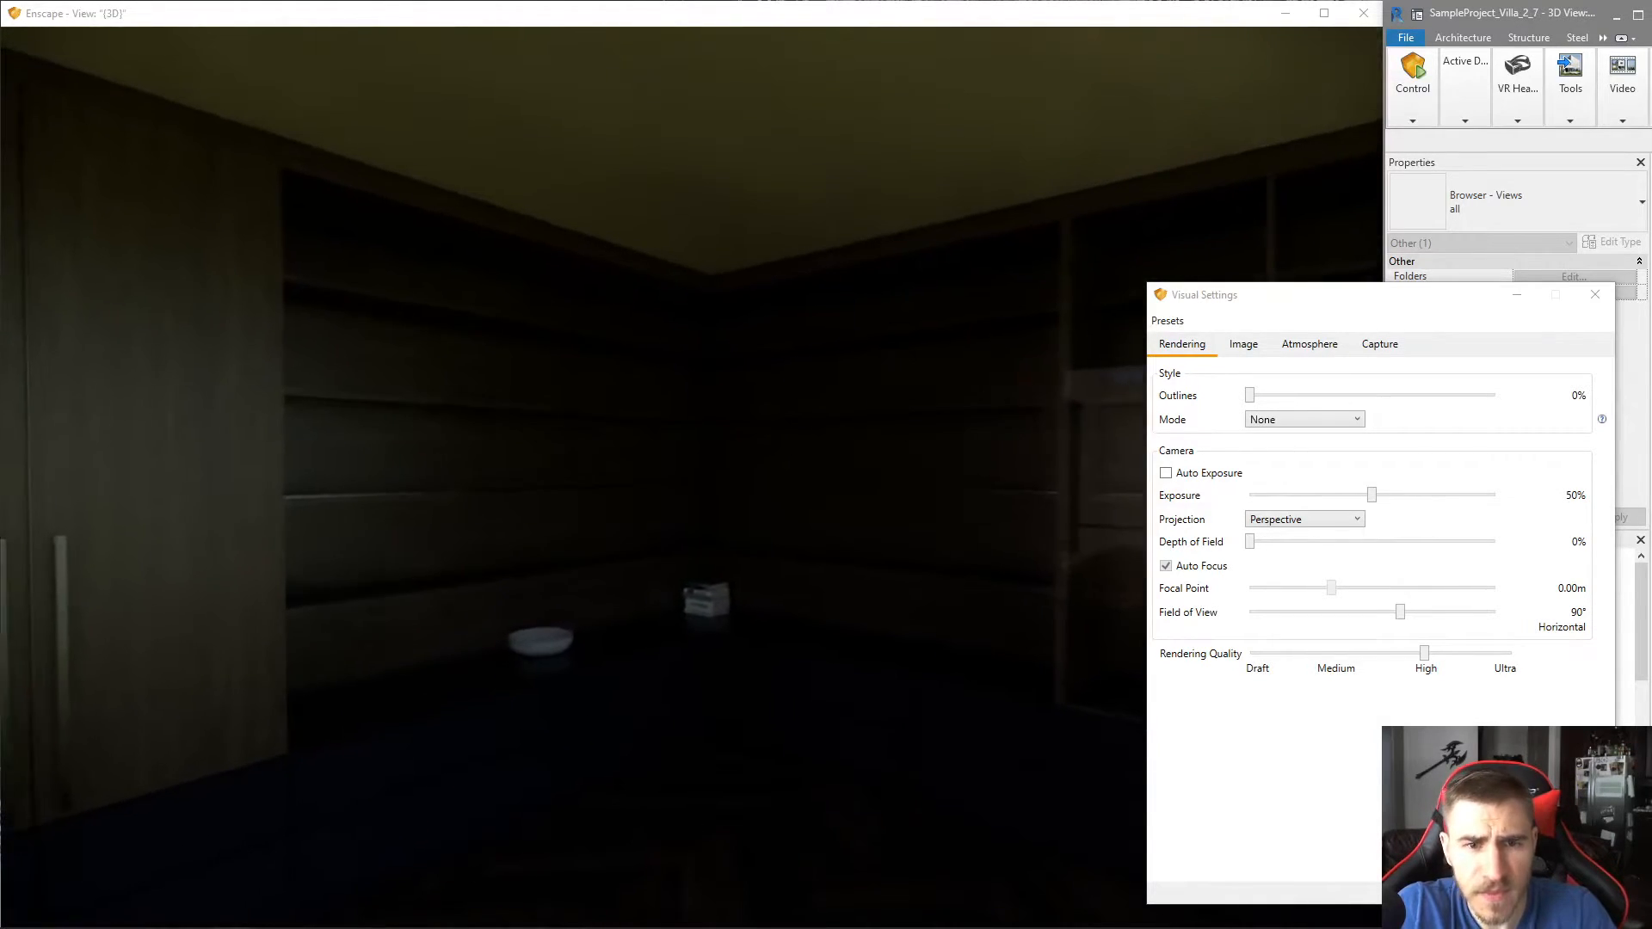
- View the dark shelf corner from farther back and close up to examine its brightness at the fixed exposure
{"action": "key", "text": "s"}
{"action": "left_click_drag", "start_coordinate": [993, 727], "coordinate": [892, 719]}
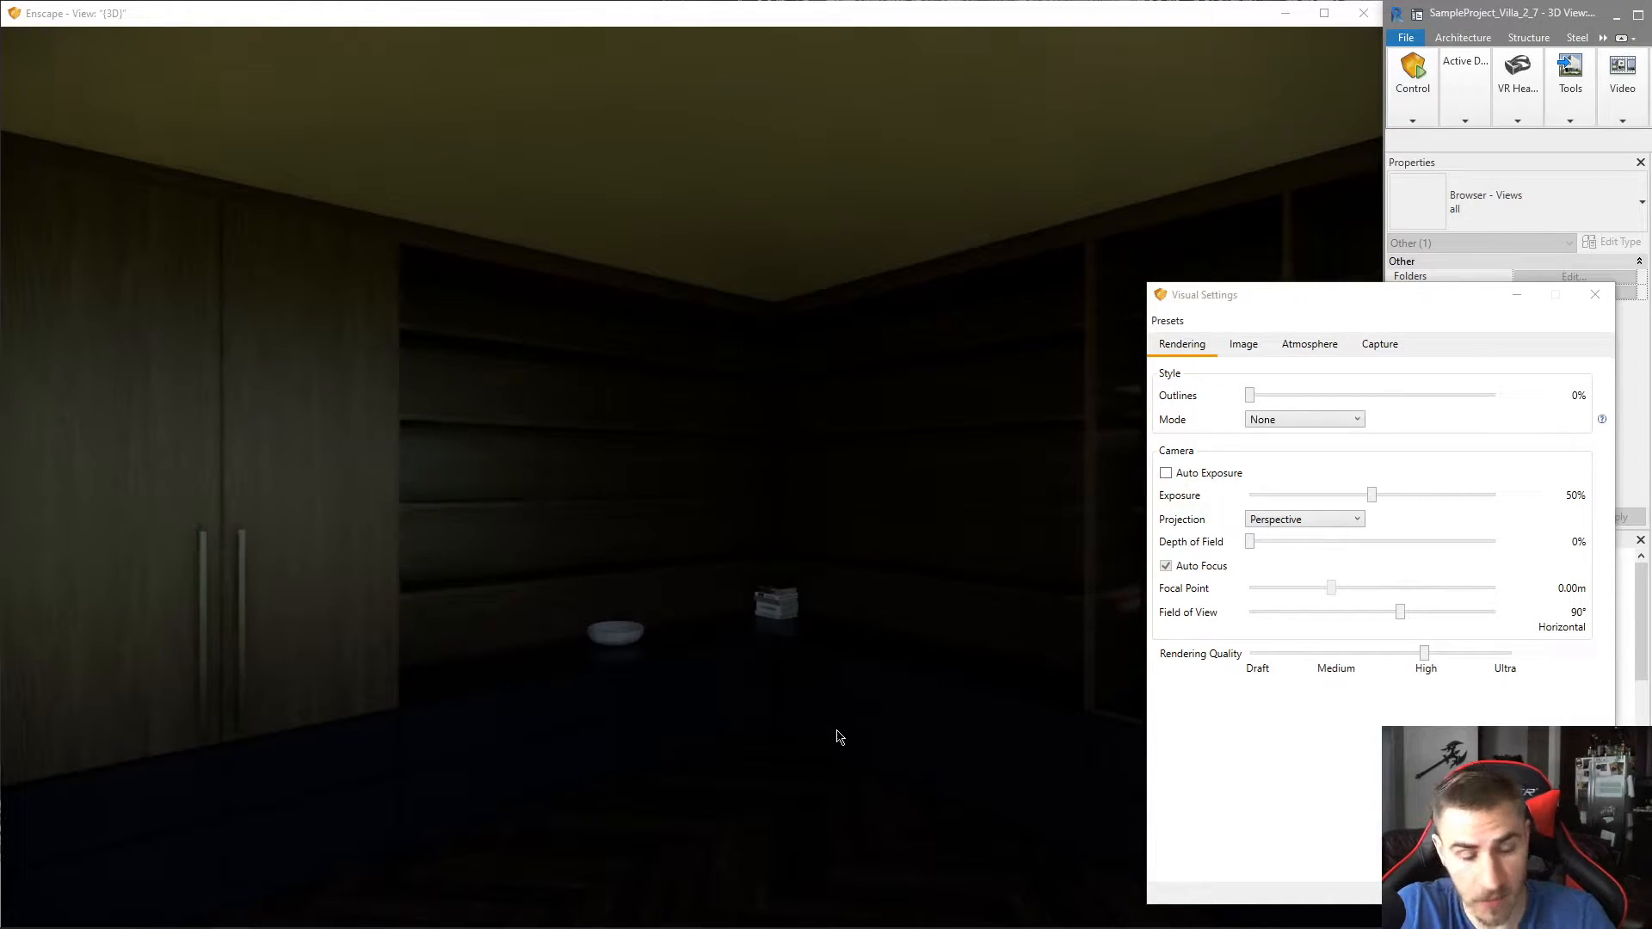
{"action": "key", "text": "s"}
{"action": "key", "text": "w"}
{"action": "left_click_drag", "start_coordinate": [796, 747], "coordinate": [740, 732]}
{"action": "key", "text": "s"}
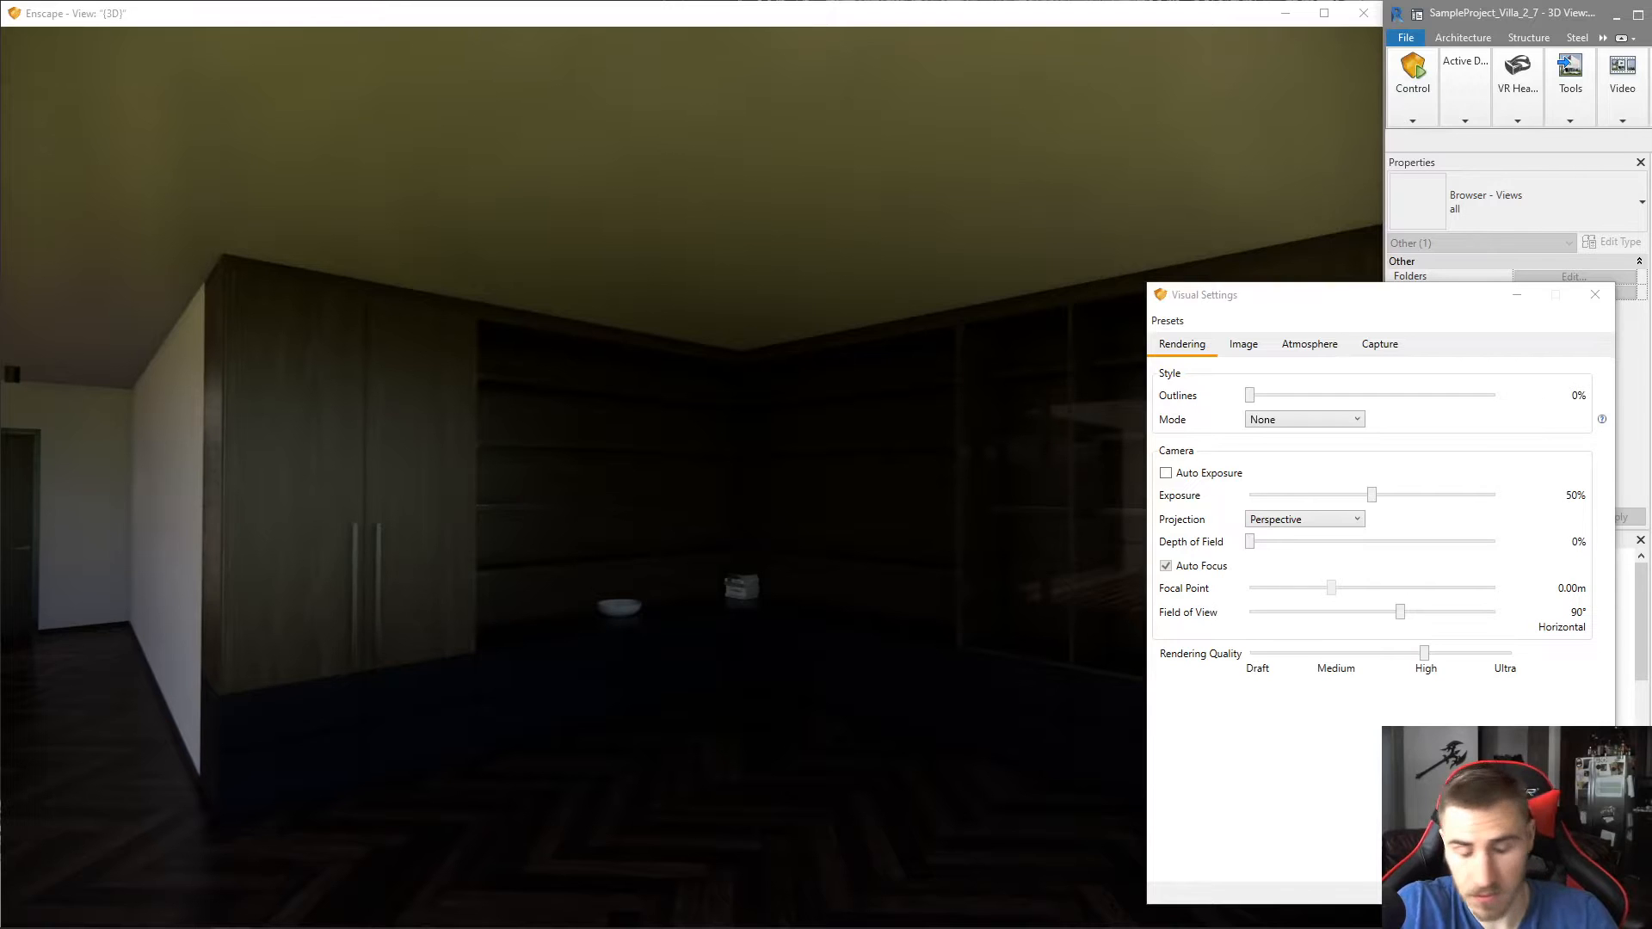
{"action": "key", "text": "w"}
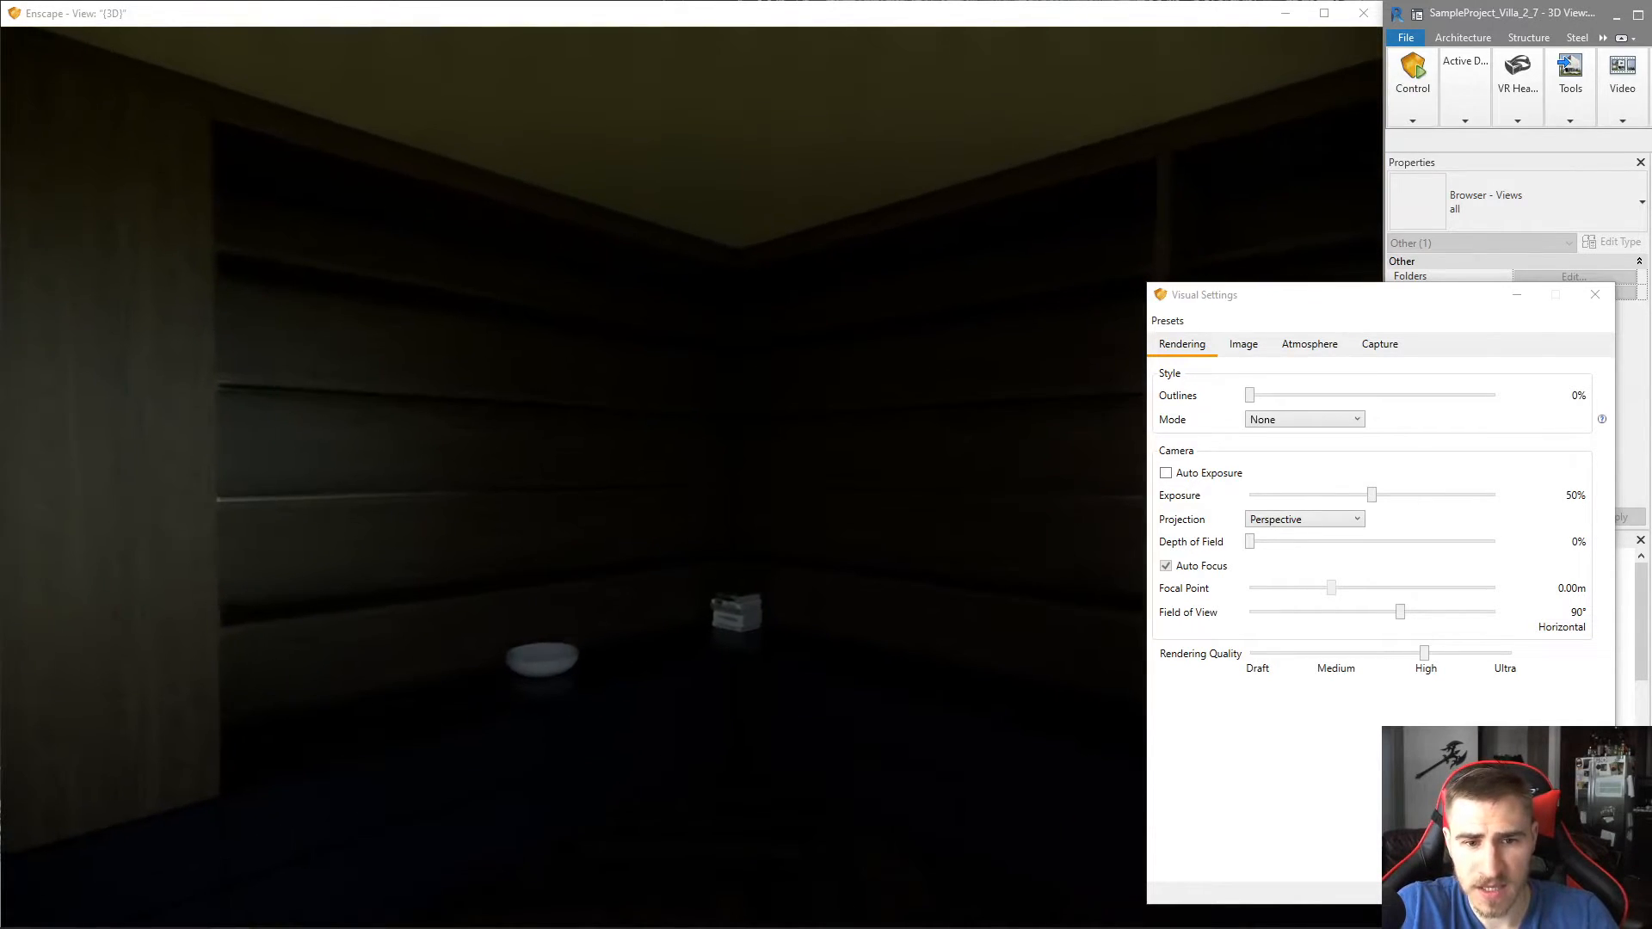
{"action": "key", "text": "s"}
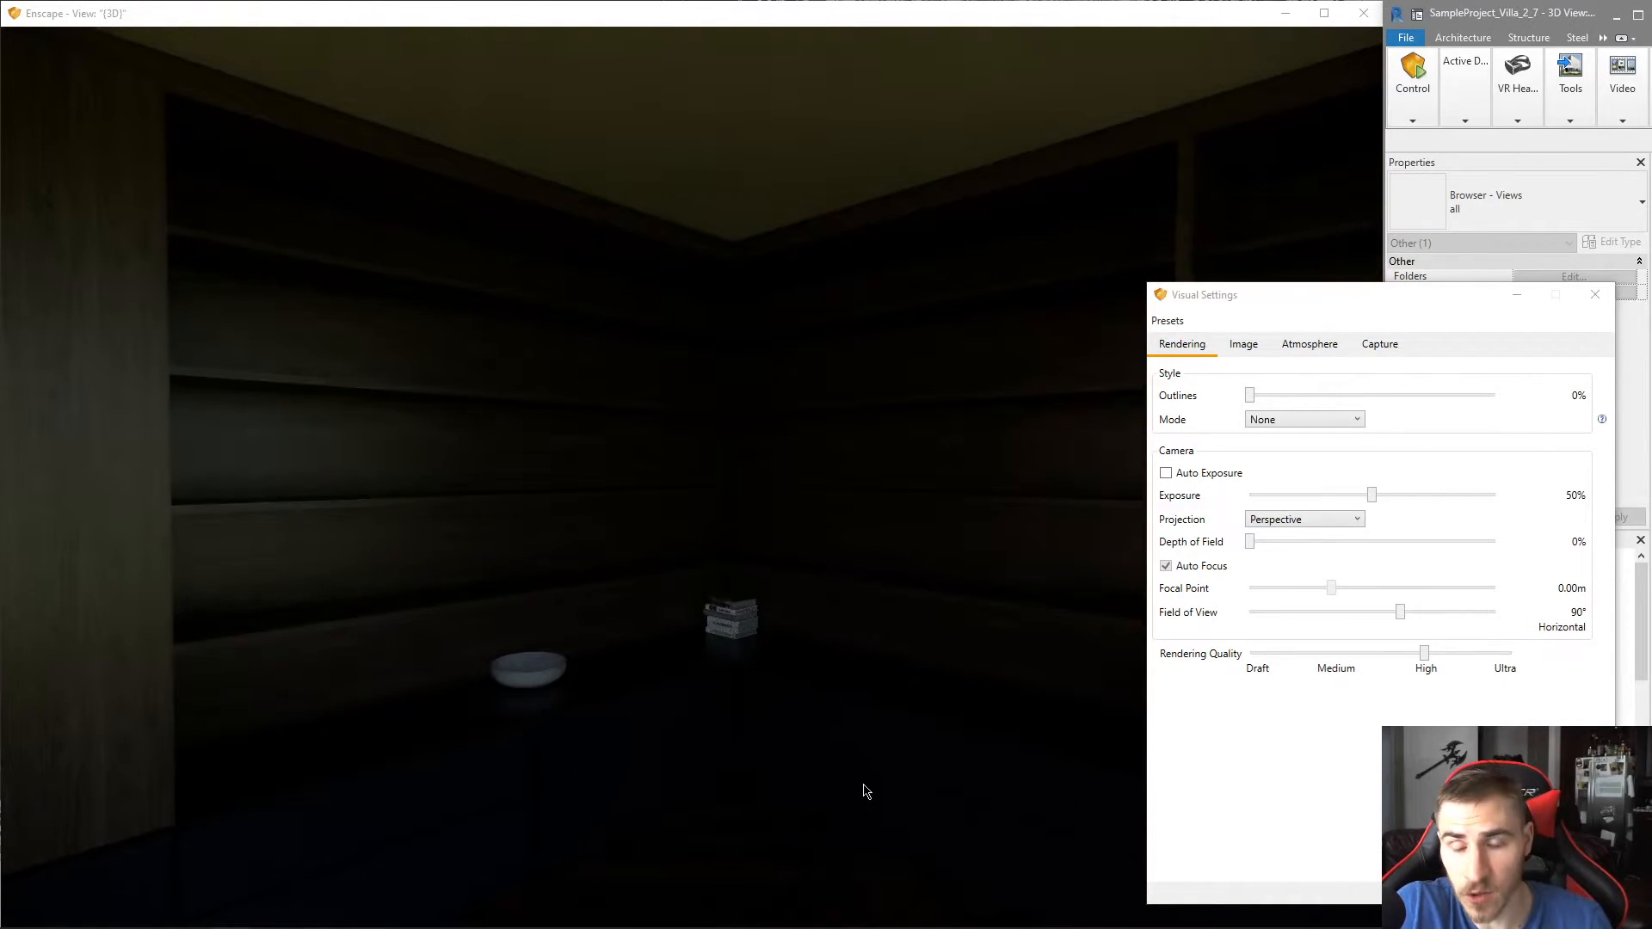
- Try a Sun Brightness of 302% and compare its effect on the window wall and the shelf corner
{"action": "left_click", "coordinate": [1242, 343]}
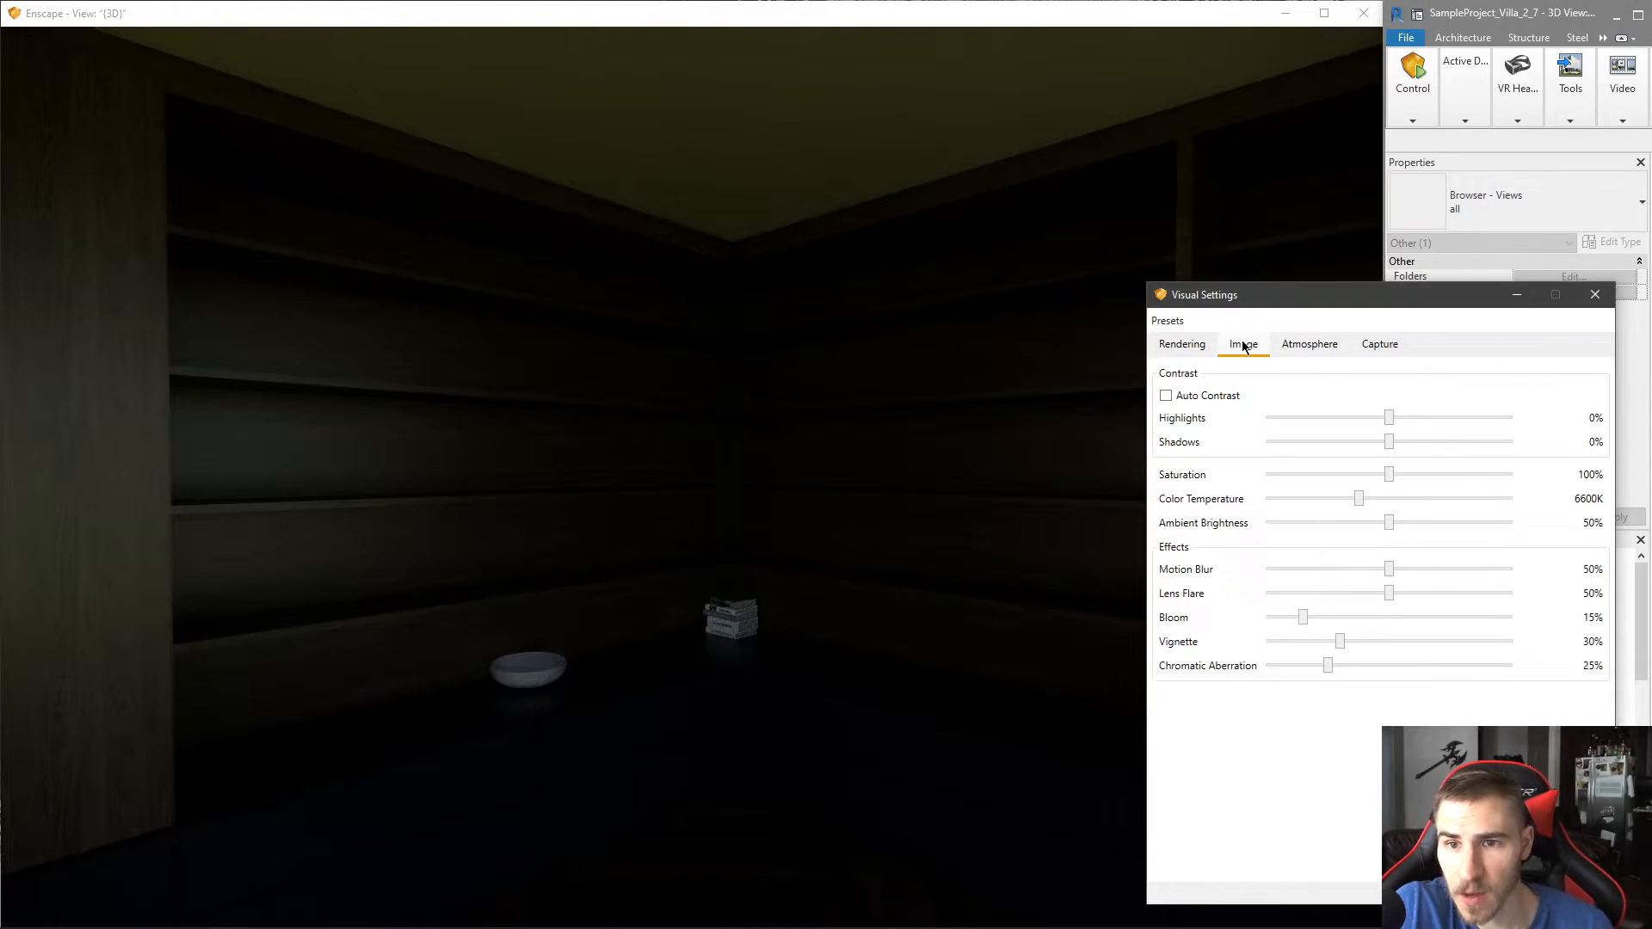
{"action": "left_click", "coordinate": [1305, 345]}
{"action": "left_click_drag", "start_coordinate": [1316, 428], "coordinate": [1411, 428]}
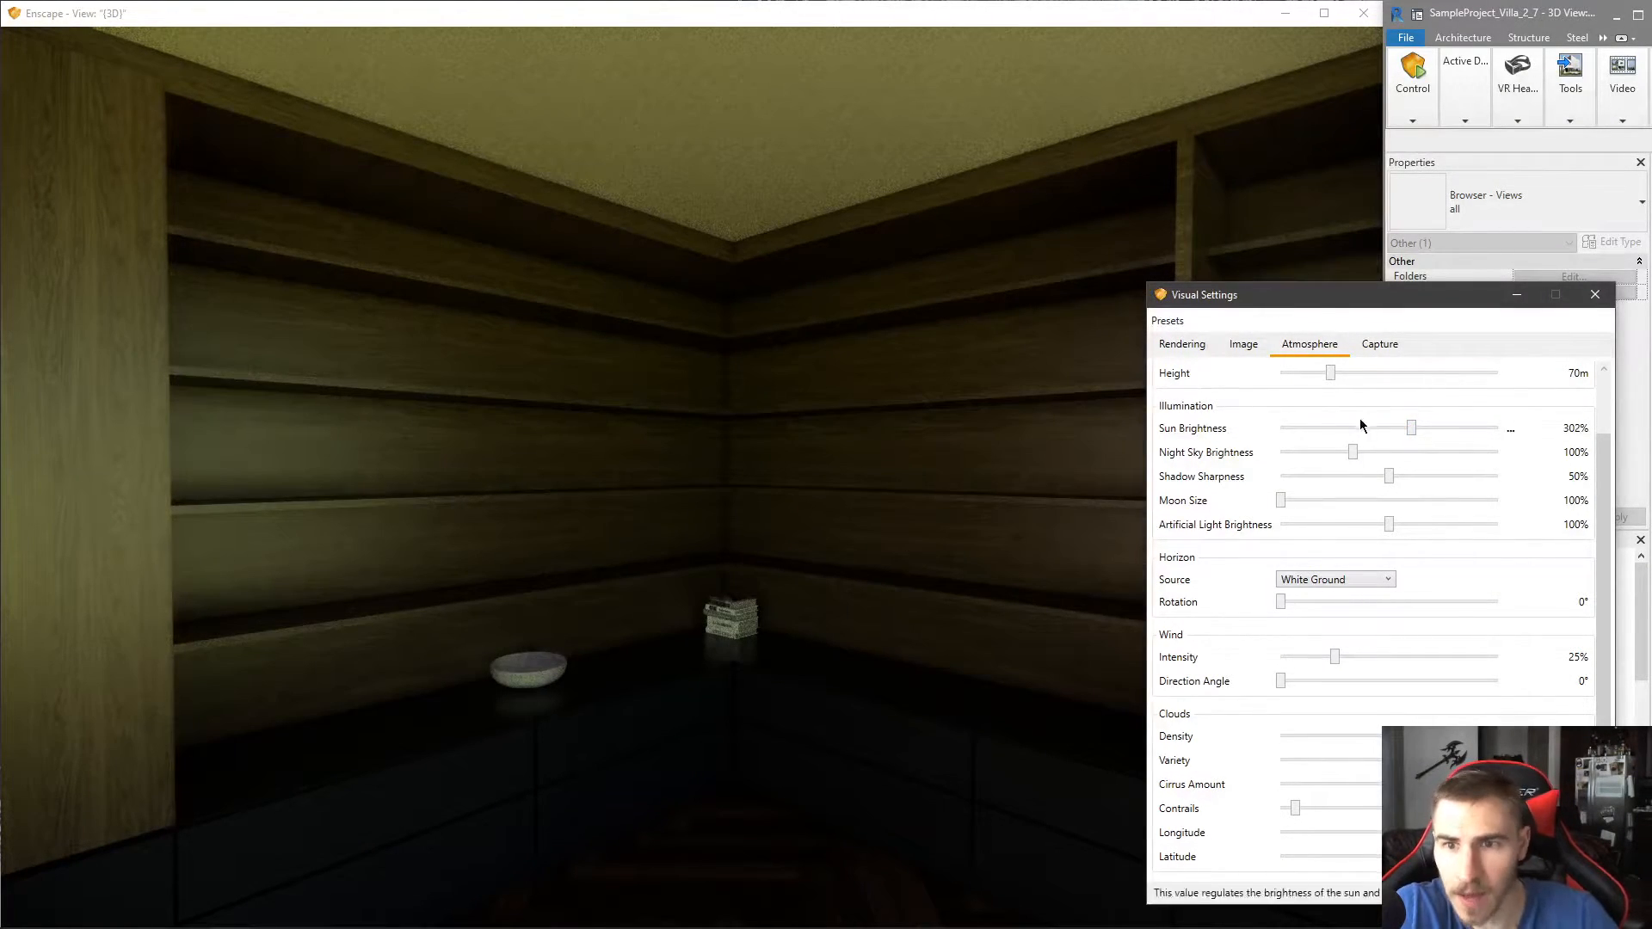
{"action": "left_click_drag", "start_coordinate": [855, 608], "coordinate": [1110, 606]}
{"action": "key", "text": "a"}
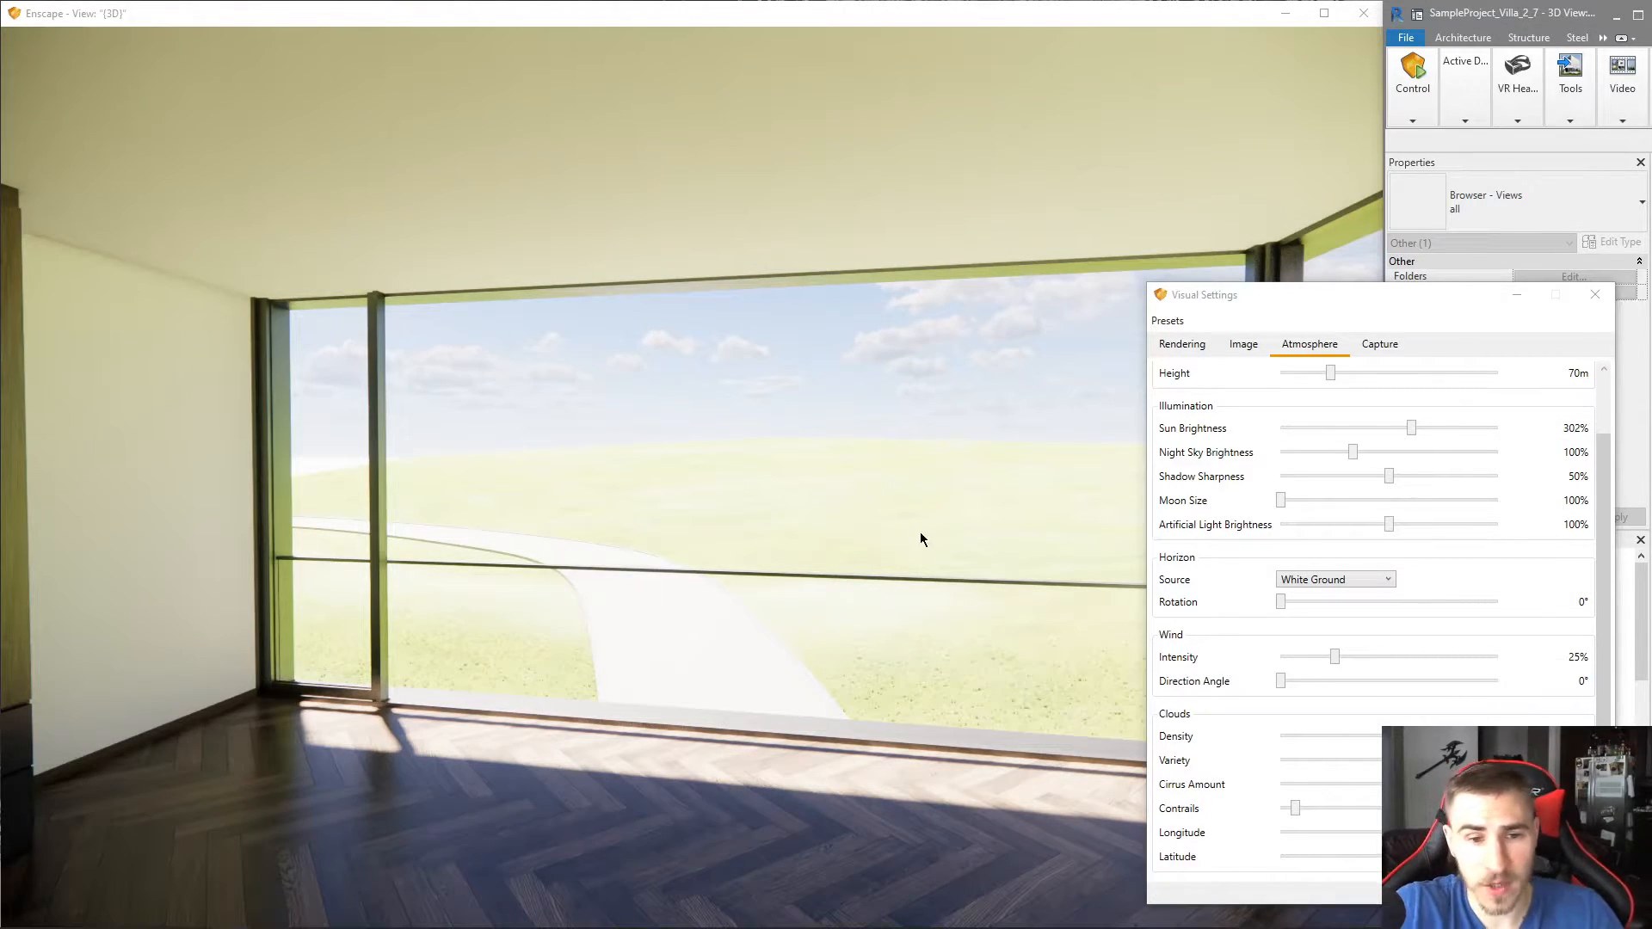
{"action": "left_click_drag", "start_coordinate": [738, 509], "coordinate": [241, 510]}
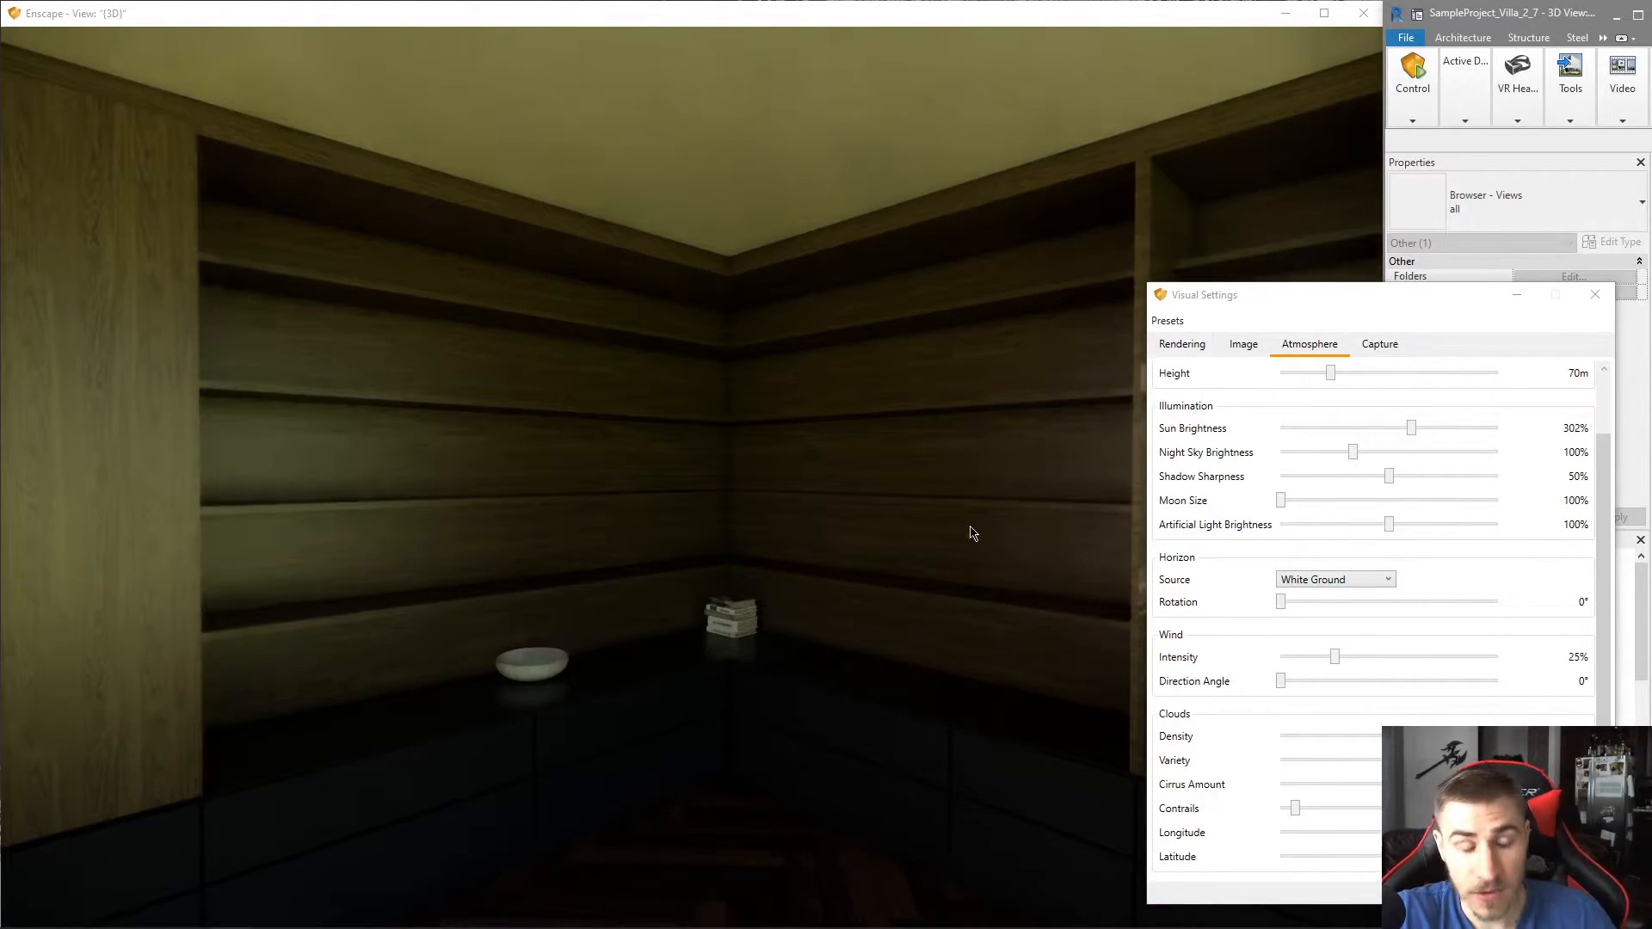
{"action": "mouse_move", "coordinate": [776, 570]}
{"action": "left_mouse_down"}
{"action": "mouse_move", "coordinate": [671, 473]}
{"action": "mouse_move", "coordinate": [778, 575]}
{"action": "left_mouse_up"}
{"action": "key", "text": "w"}
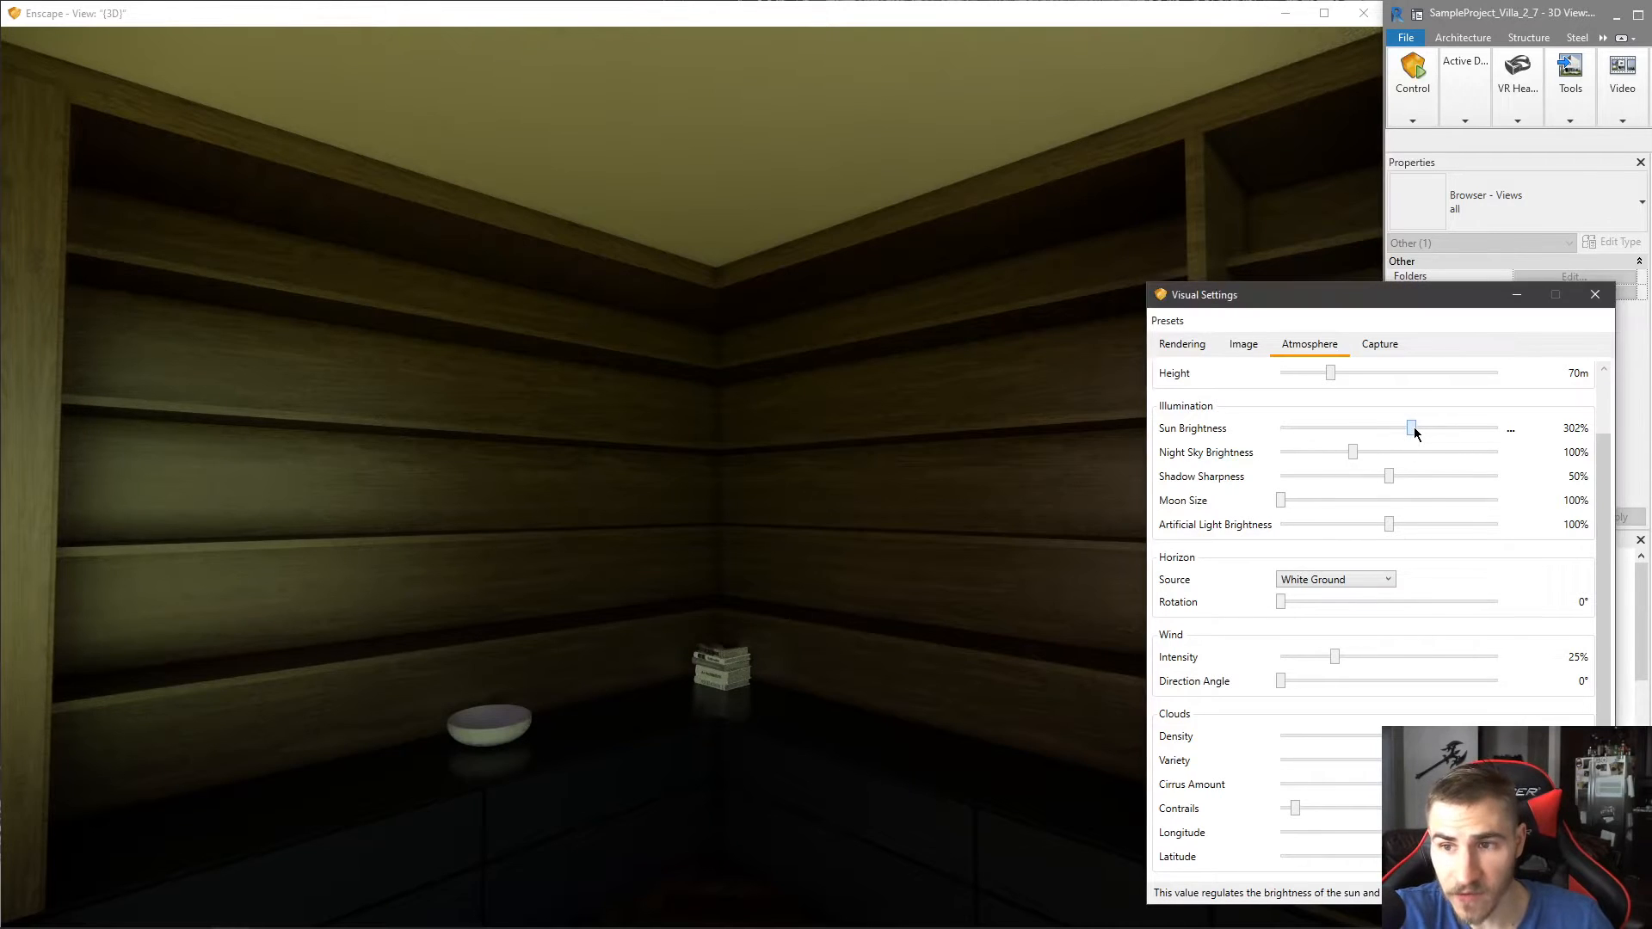
- Compare the shelf corner at Sun Brightness 80% and 500%, and set the value to 111%
{"action": "left_click_drag", "start_coordinate": [1412, 427], "coordinate": [1315, 427]}
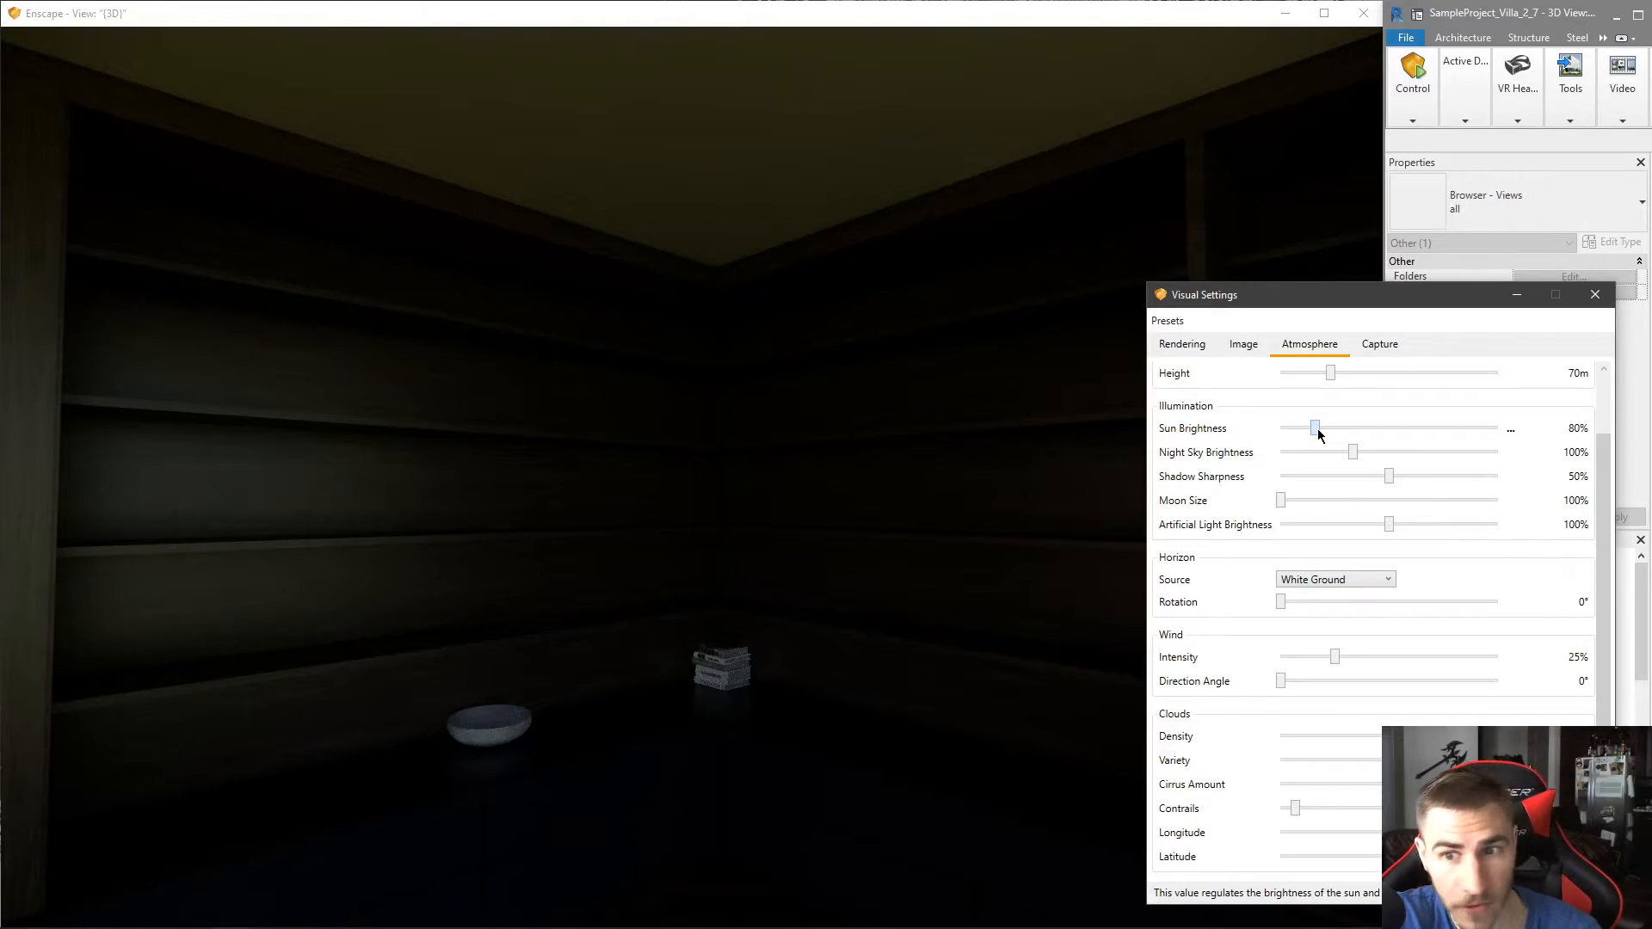
{"action": "left_click_drag", "start_coordinate": [1319, 434], "coordinate": [1519, 434]}
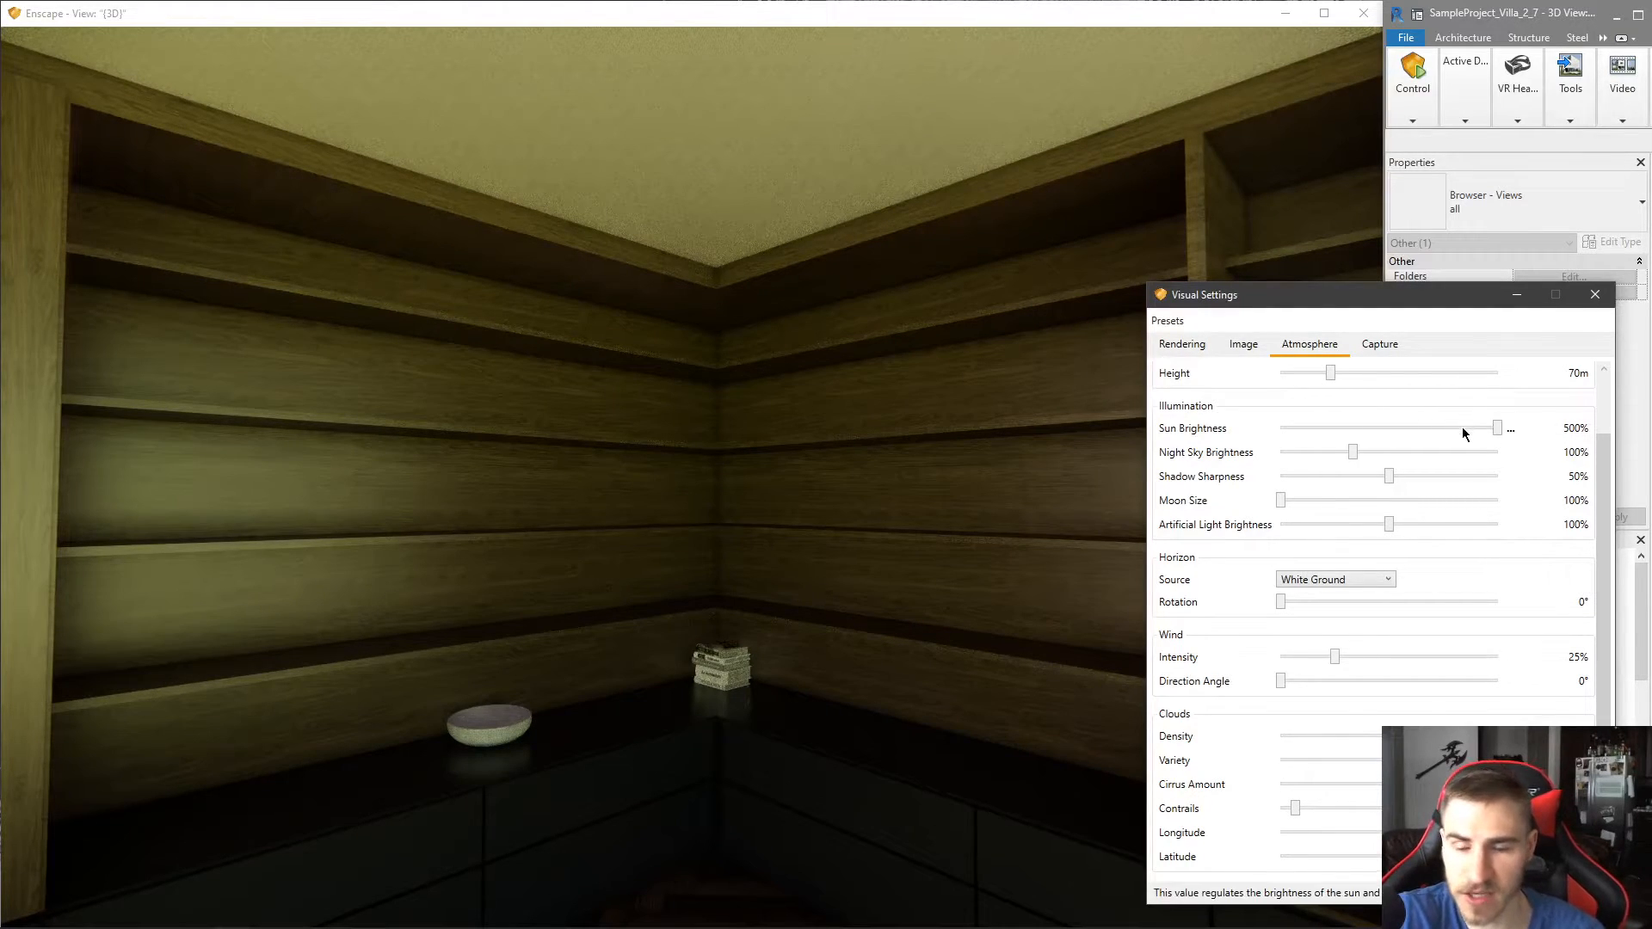
{"action": "left_click_drag", "start_coordinate": [1498, 429], "coordinate": [1323, 505]}
{"action": "left_click_drag", "start_coordinate": [1321, 428], "coordinate": [1329, 427]}
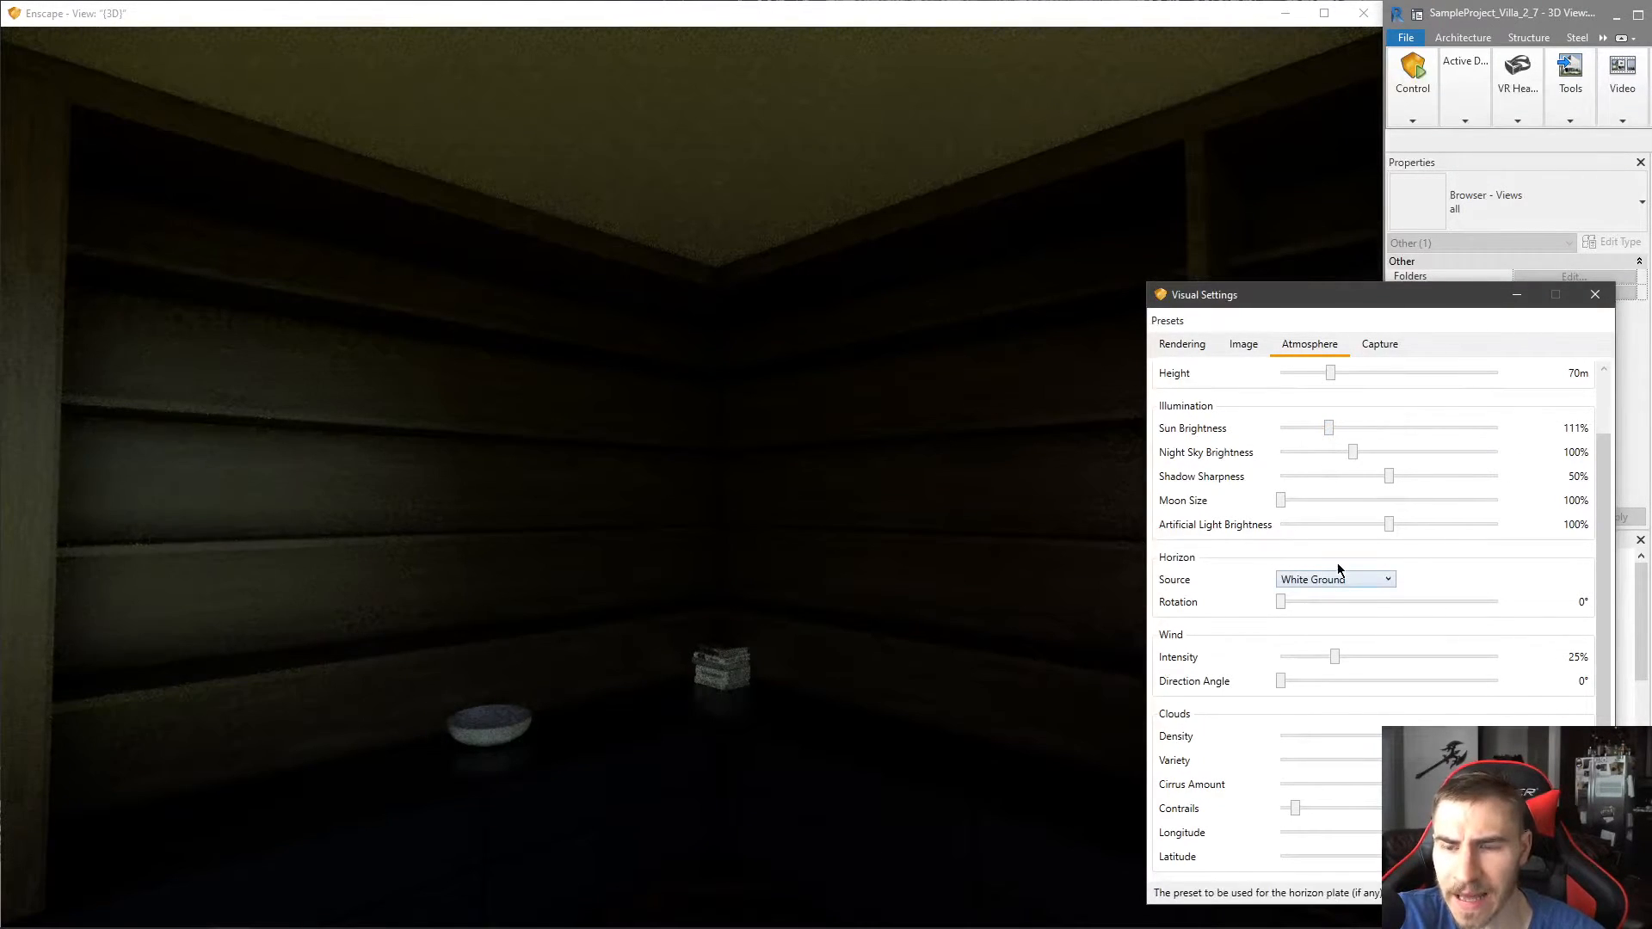
- Lower the Shadows contrast of the image to -100% to brighten the dark shelf corner
{"action": "left_click", "coordinate": [1231, 342]}
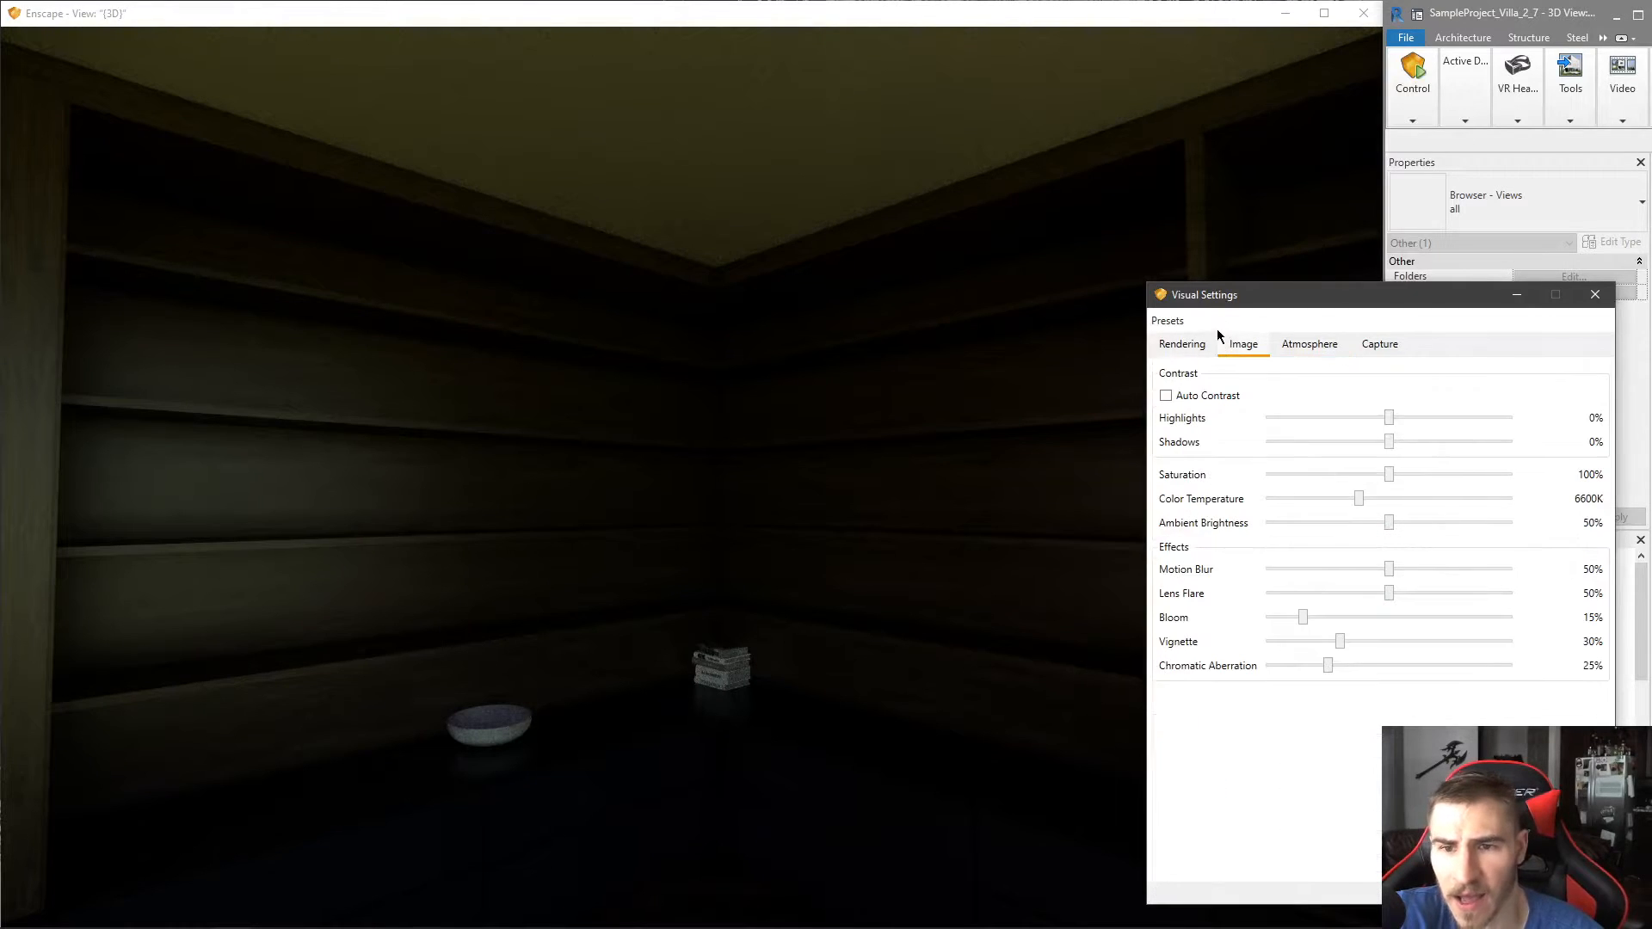
{"action": "mouse_move", "coordinate": [1388, 418]}
{"action": "left_mouse_down"}
{"action": "mouse_move", "coordinate": [1470, 419]}
{"action": "mouse_move", "coordinate": [1268, 418]}
{"action": "mouse_move", "coordinate": [1442, 418]}
{"action": "mouse_move", "coordinate": [1304, 419]}
{"action": "mouse_move", "coordinate": [1386, 418]}
{"action": "mouse_move", "coordinate": [1386, 437]}
{"action": "mouse_move", "coordinate": [1390, 418]}
{"action": "left_mouse_up"}
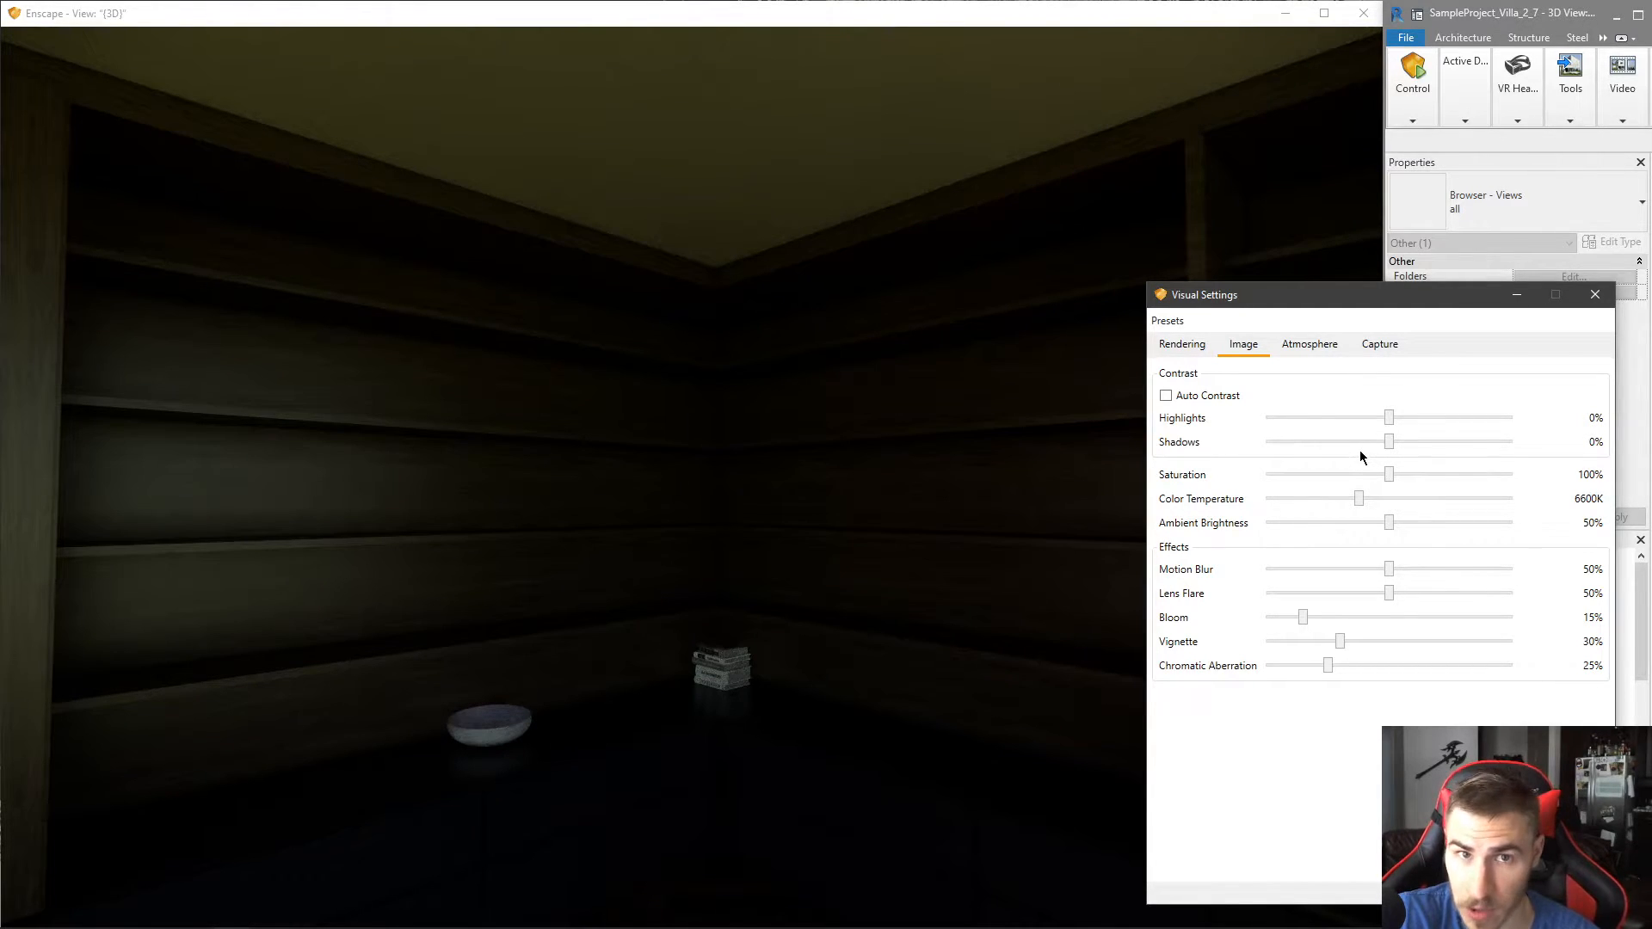
{"action": "left_click_drag", "start_coordinate": [1392, 442], "coordinate": [1244, 448]}
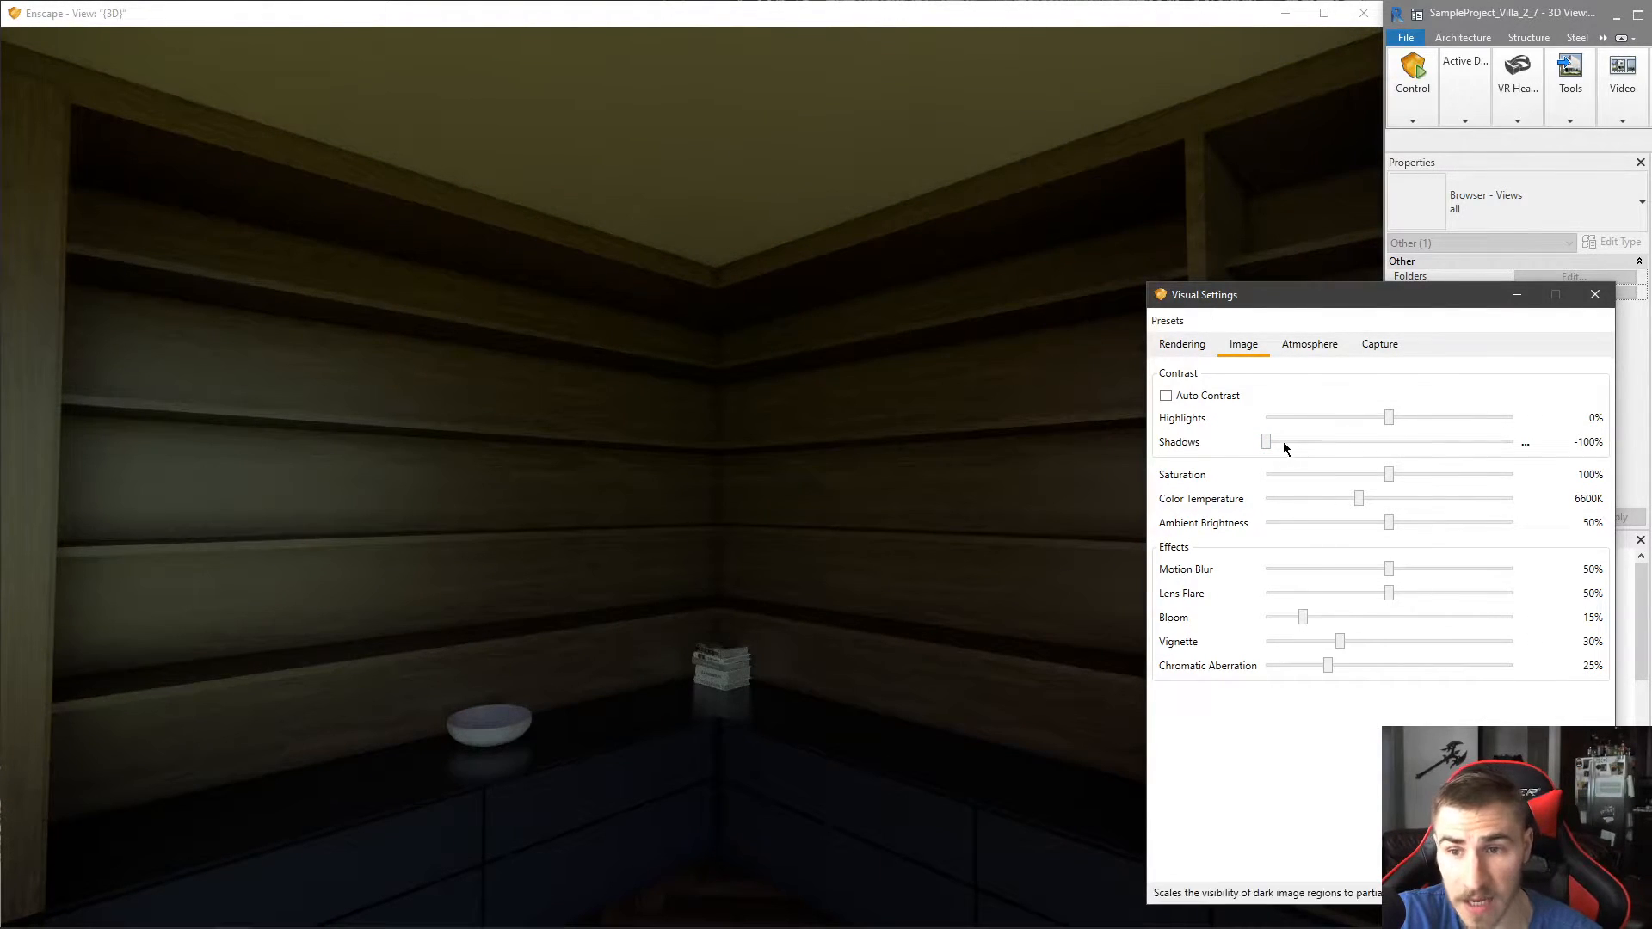
- Set the Shadows contrast of the image to -95% and the Sun Brightness to 80%
{"action": "left_click", "coordinate": [1265, 443]}
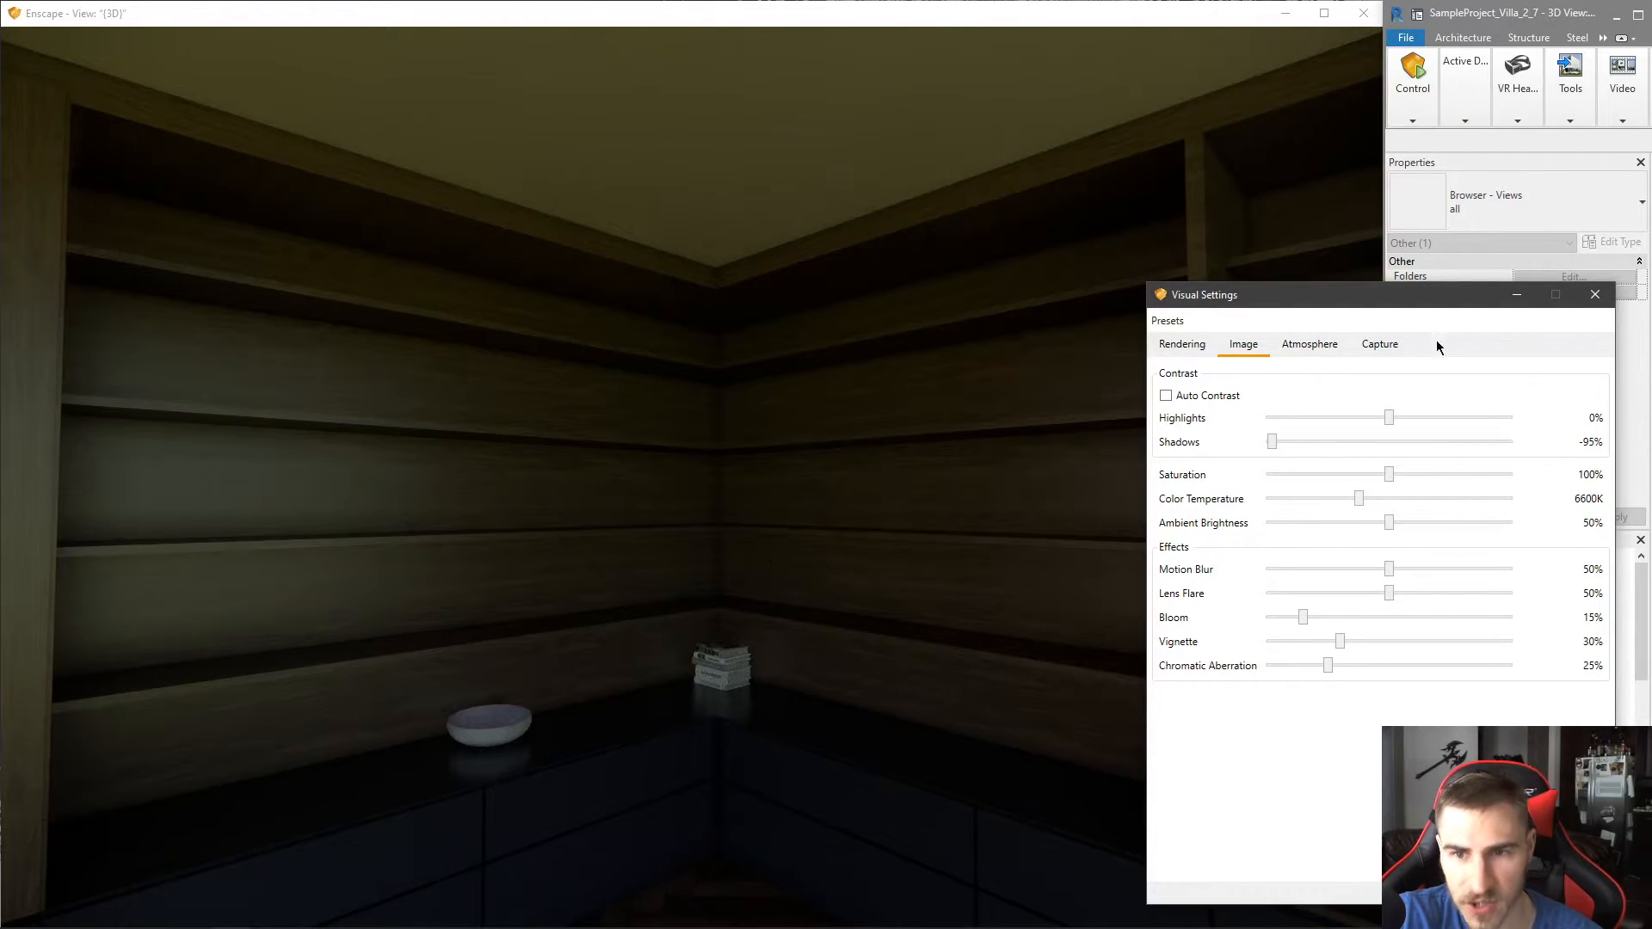
{"action": "left_click", "coordinate": [1189, 353]}
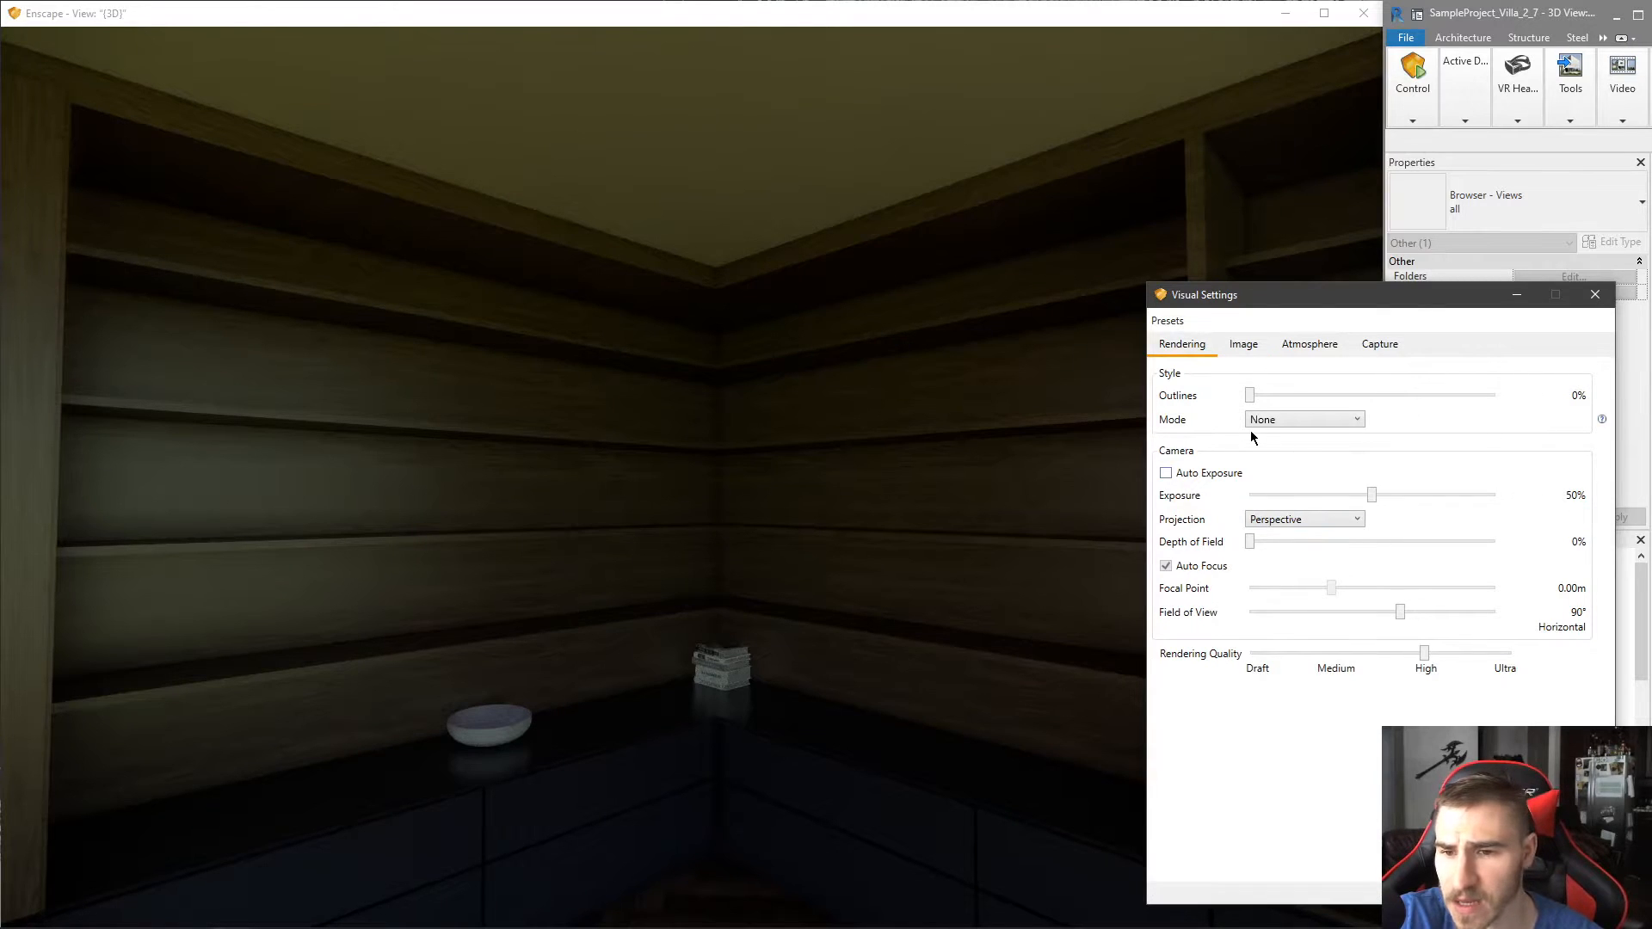
{"action": "left_click", "coordinate": [1301, 353]}
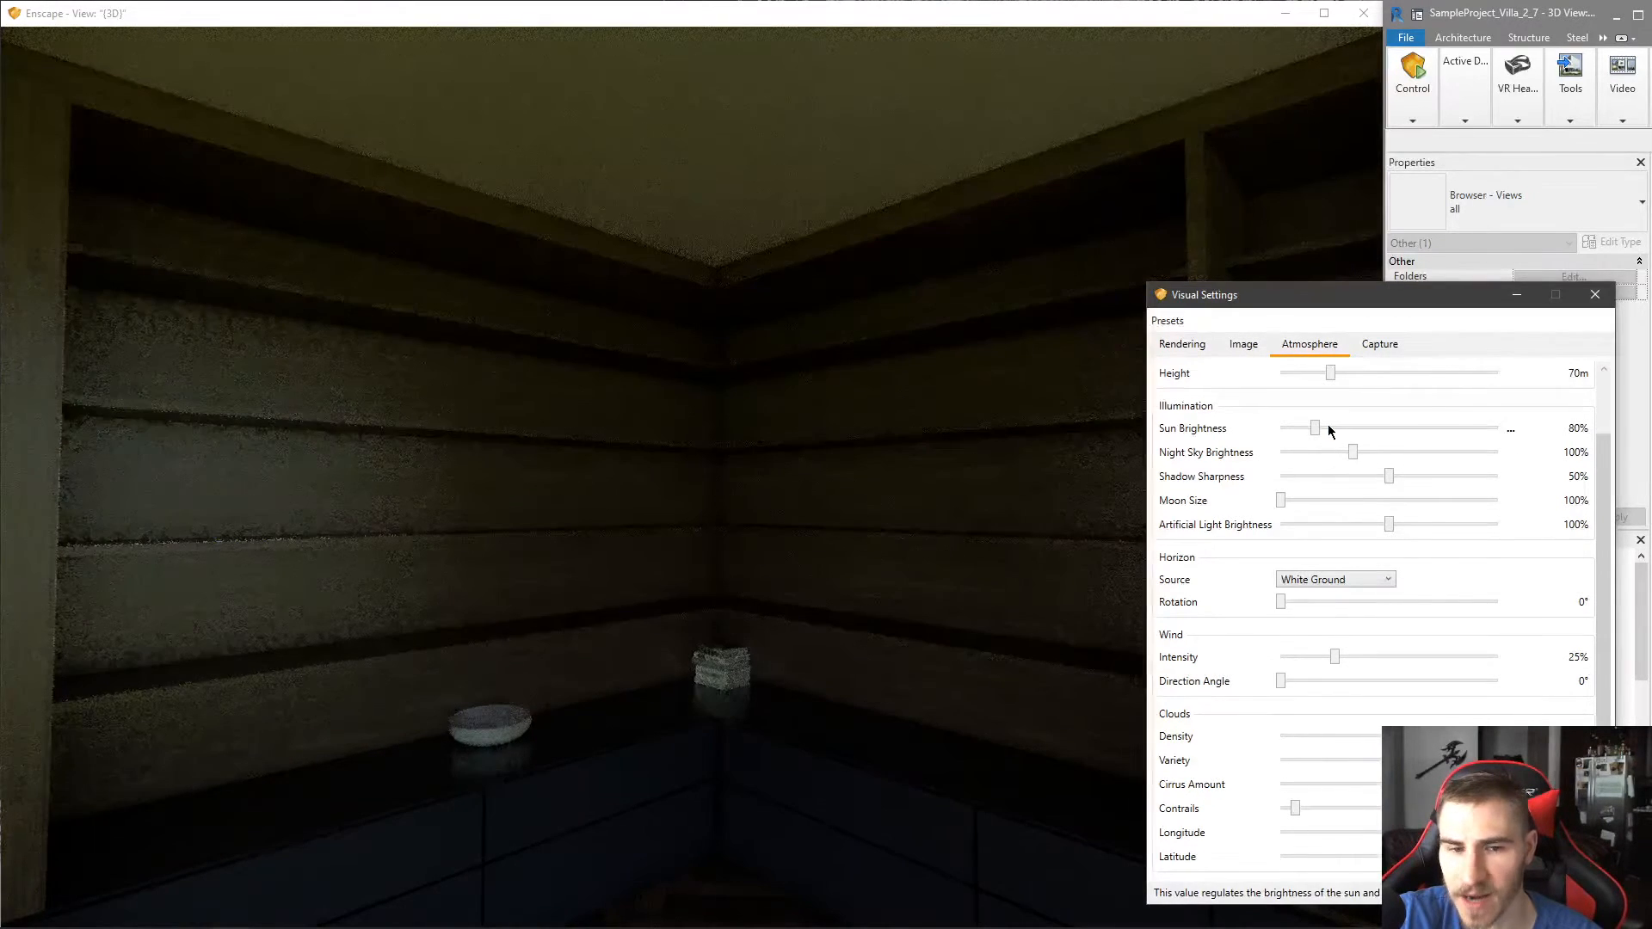
- Set the Rendering Quality to Ultra and the Shadows contrast to -90%
{"action": "left_click", "coordinate": [1200, 348]}
{"action": "left_click", "coordinate": [1244, 344]}
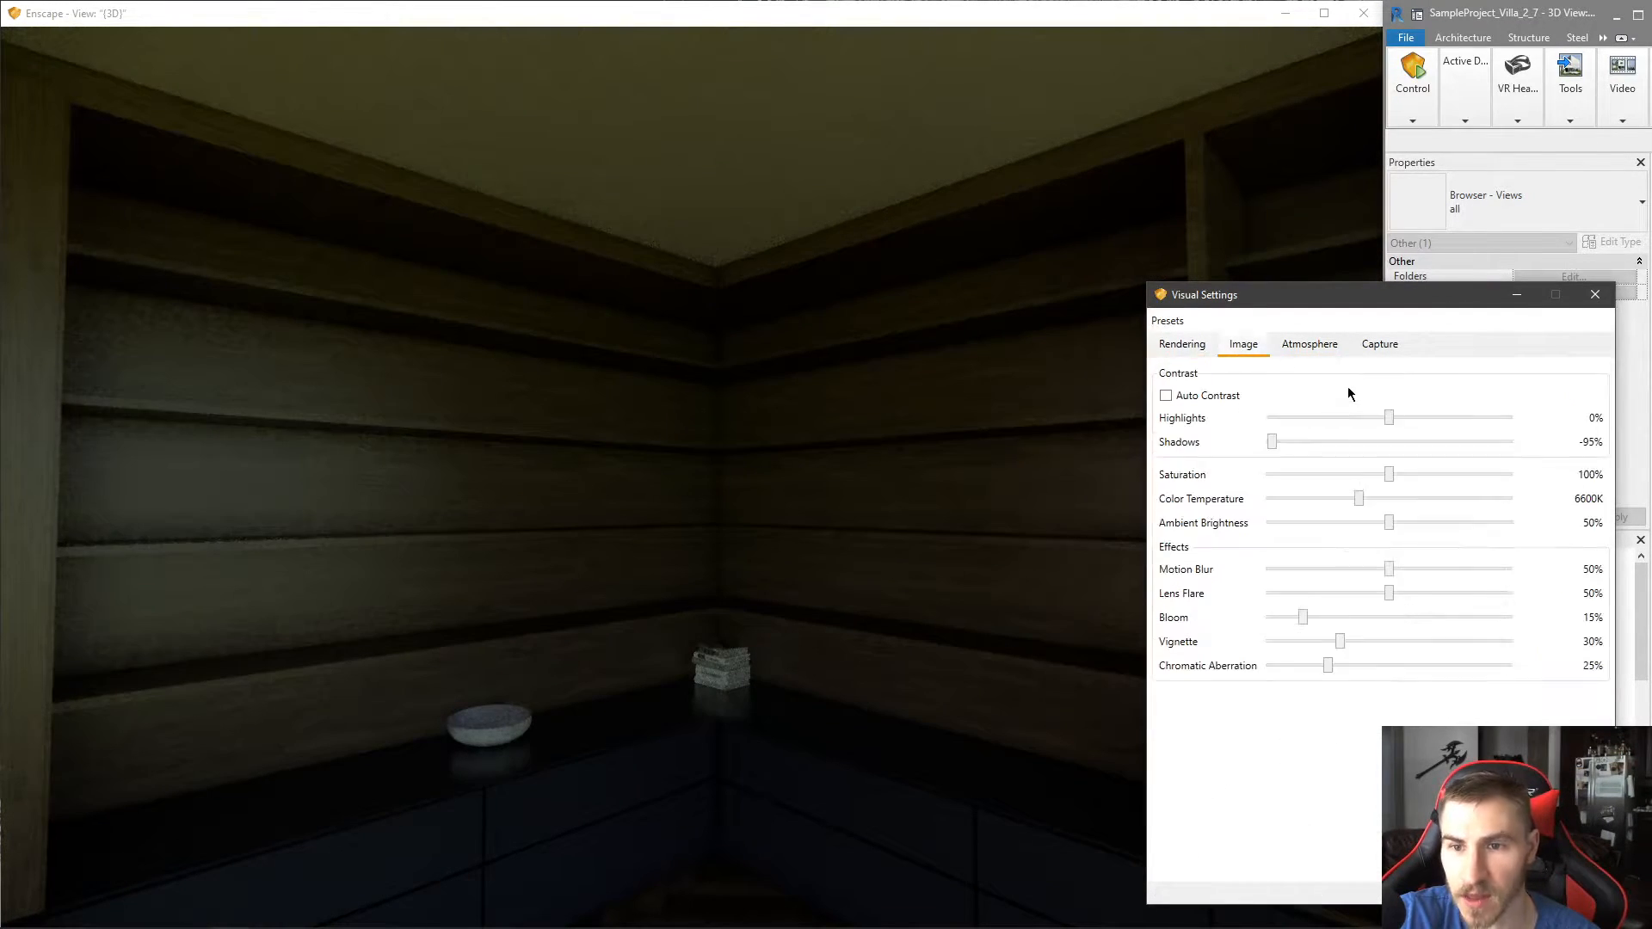
{"action": "mouse_move", "coordinate": [1271, 442]}
{"action": "left_mouse_down"}
{"action": "mouse_move", "coordinate": [1358, 446]}
{"action": "mouse_move", "coordinate": [1282, 458]}
{"action": "left_mouse_up"}
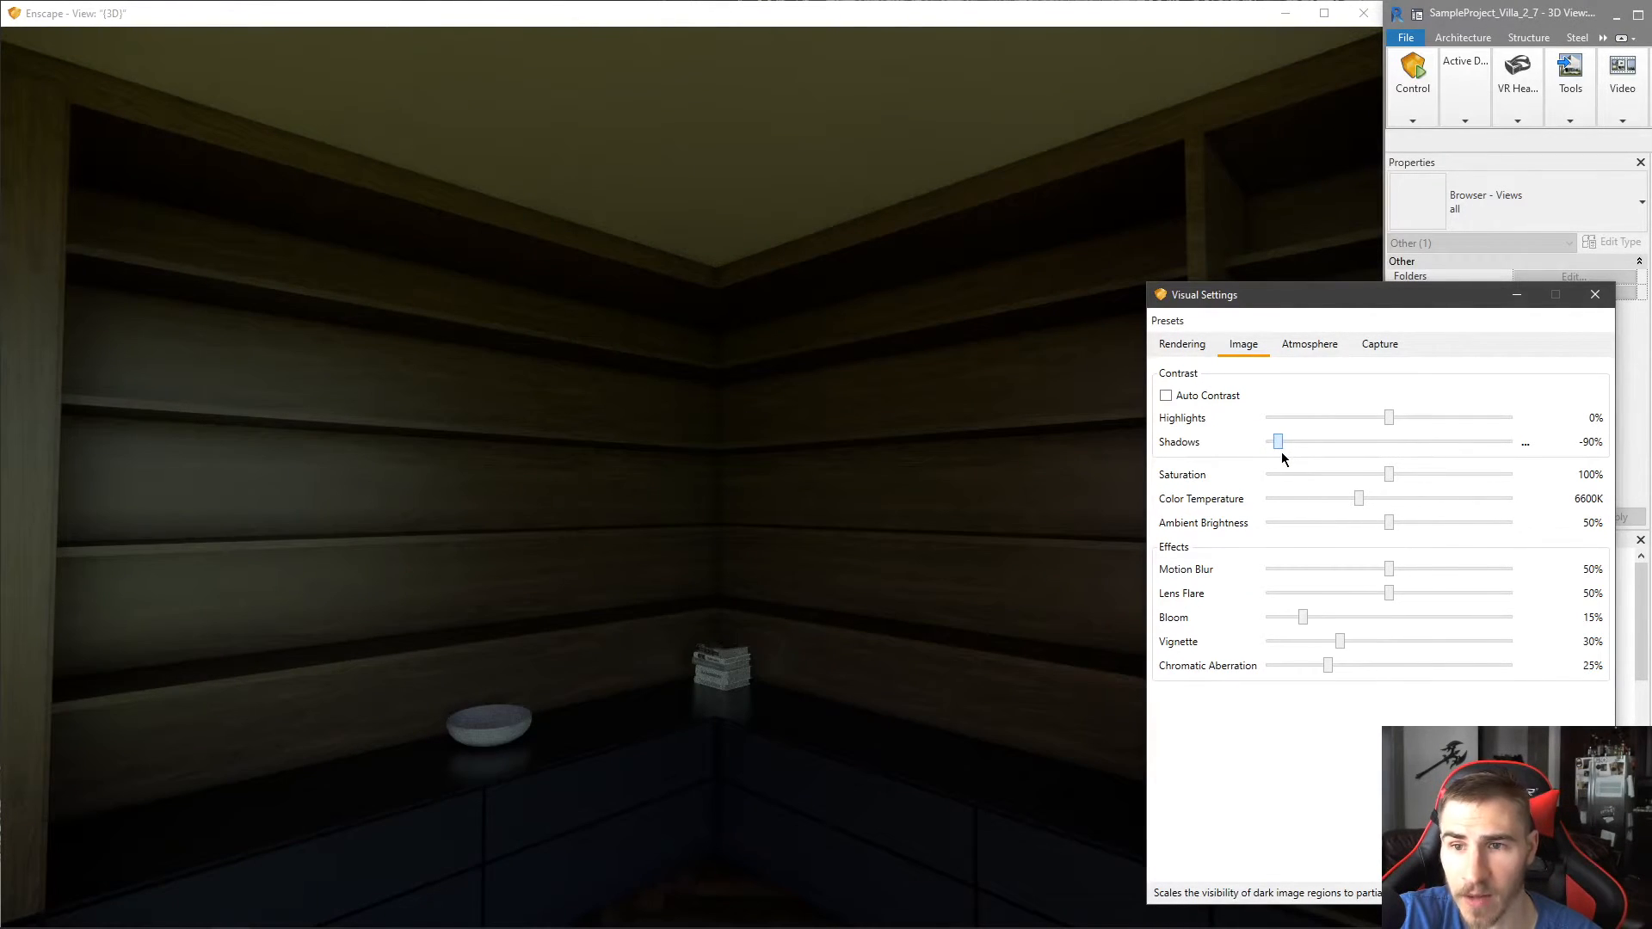
- Raise the camera exposure gradually to 55% to brighten the dark shelf corner
{"action": "left_click", "coordinate": [1192, 344]}
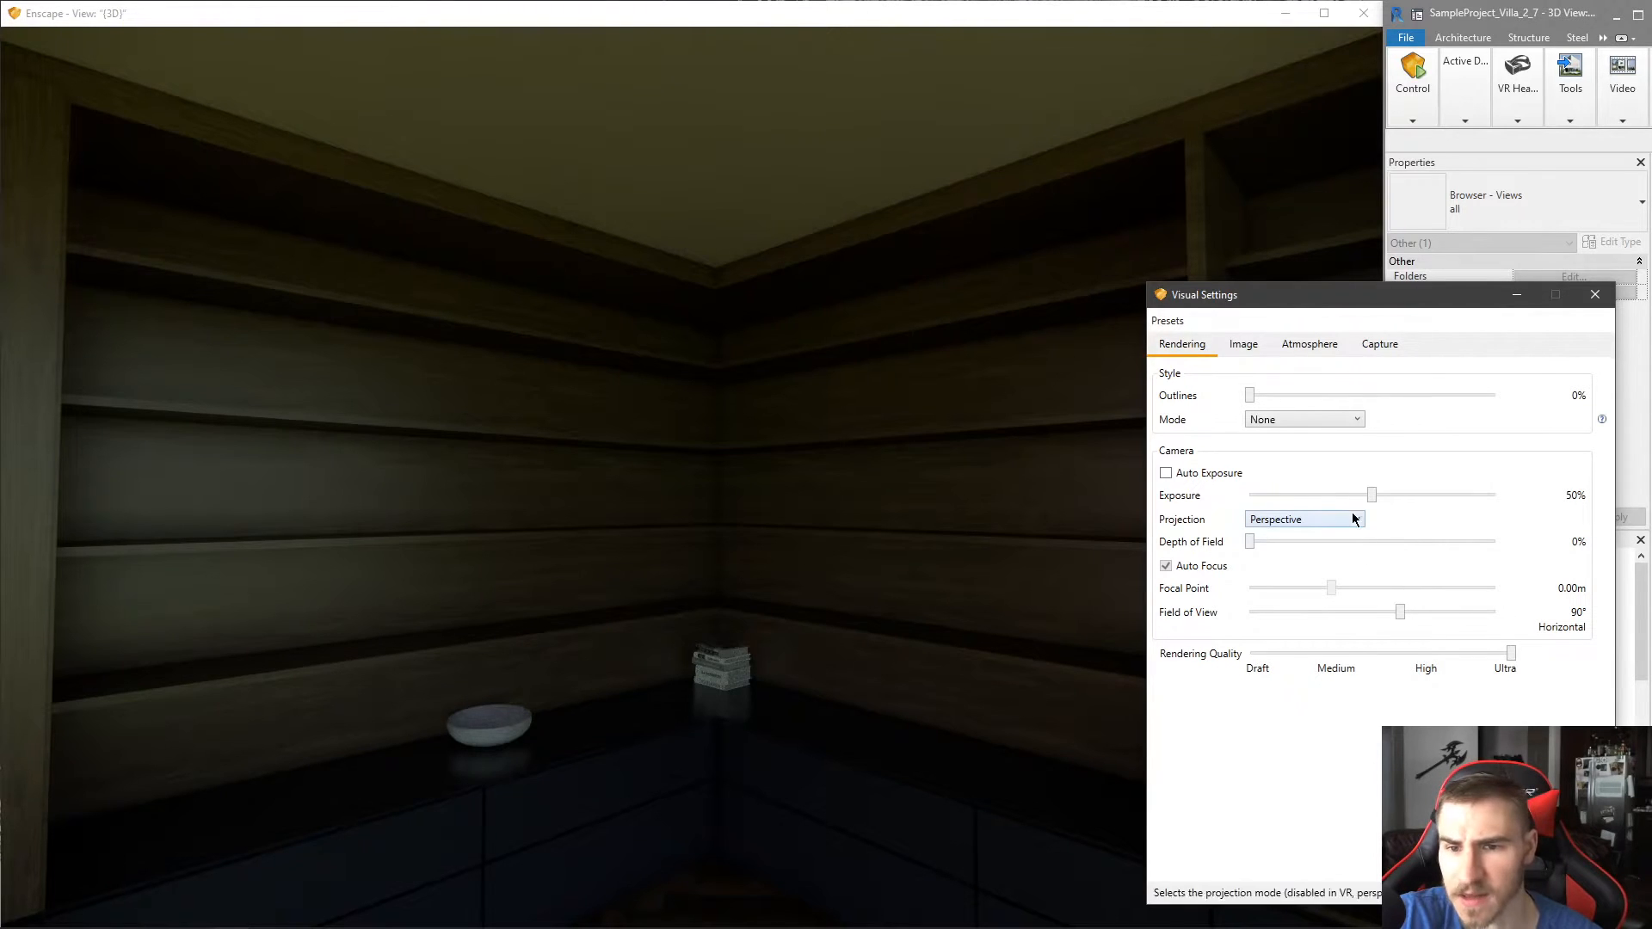
{"action": "left_click_drag", "start_coordinate": [1372, 499], "coordinate": [1375, 499]}
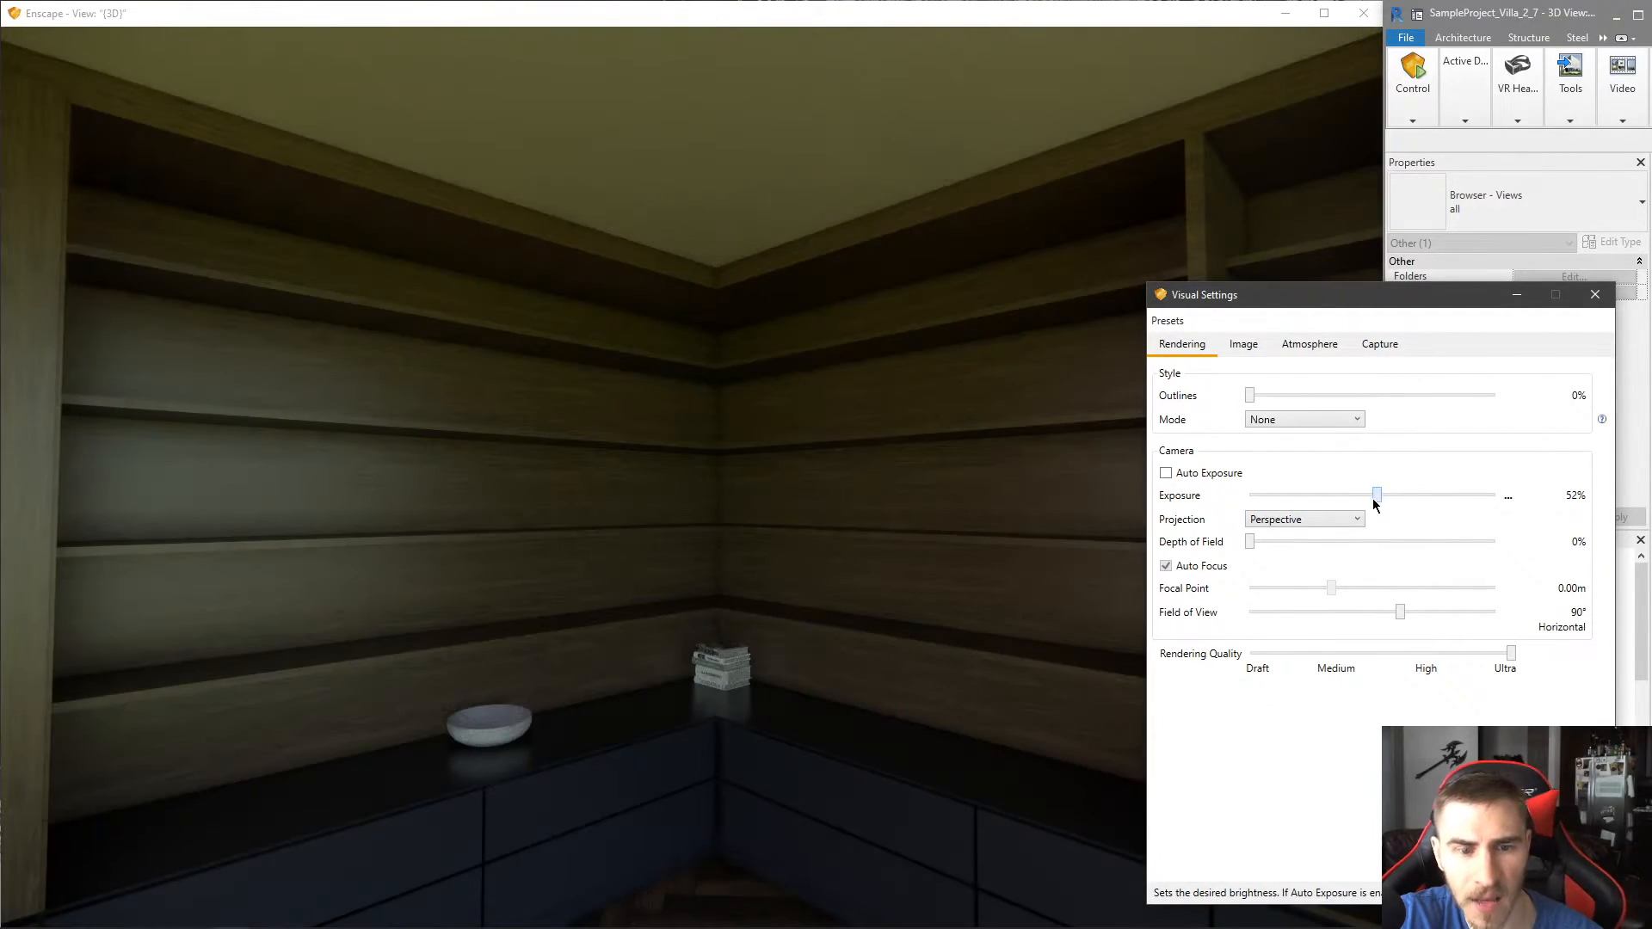
{"action": "key", "text": "Right"}
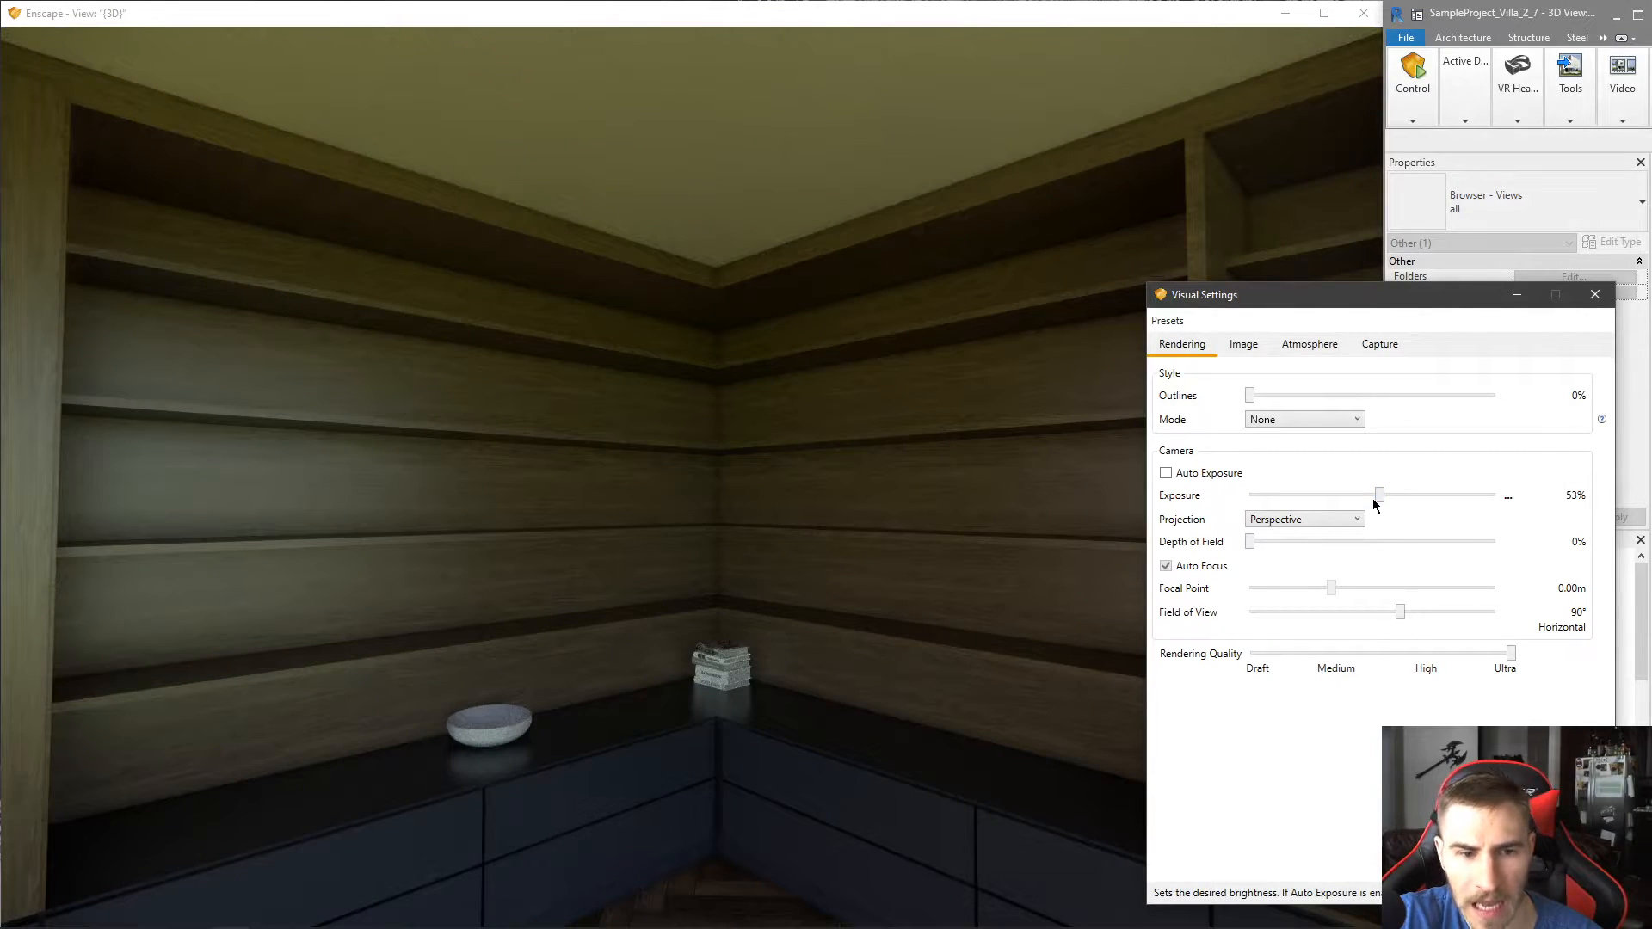
{"action": "key", "text": "Right"}
{"action": "key", "text": "Right"}
{"action": "key", "text": "Right"}
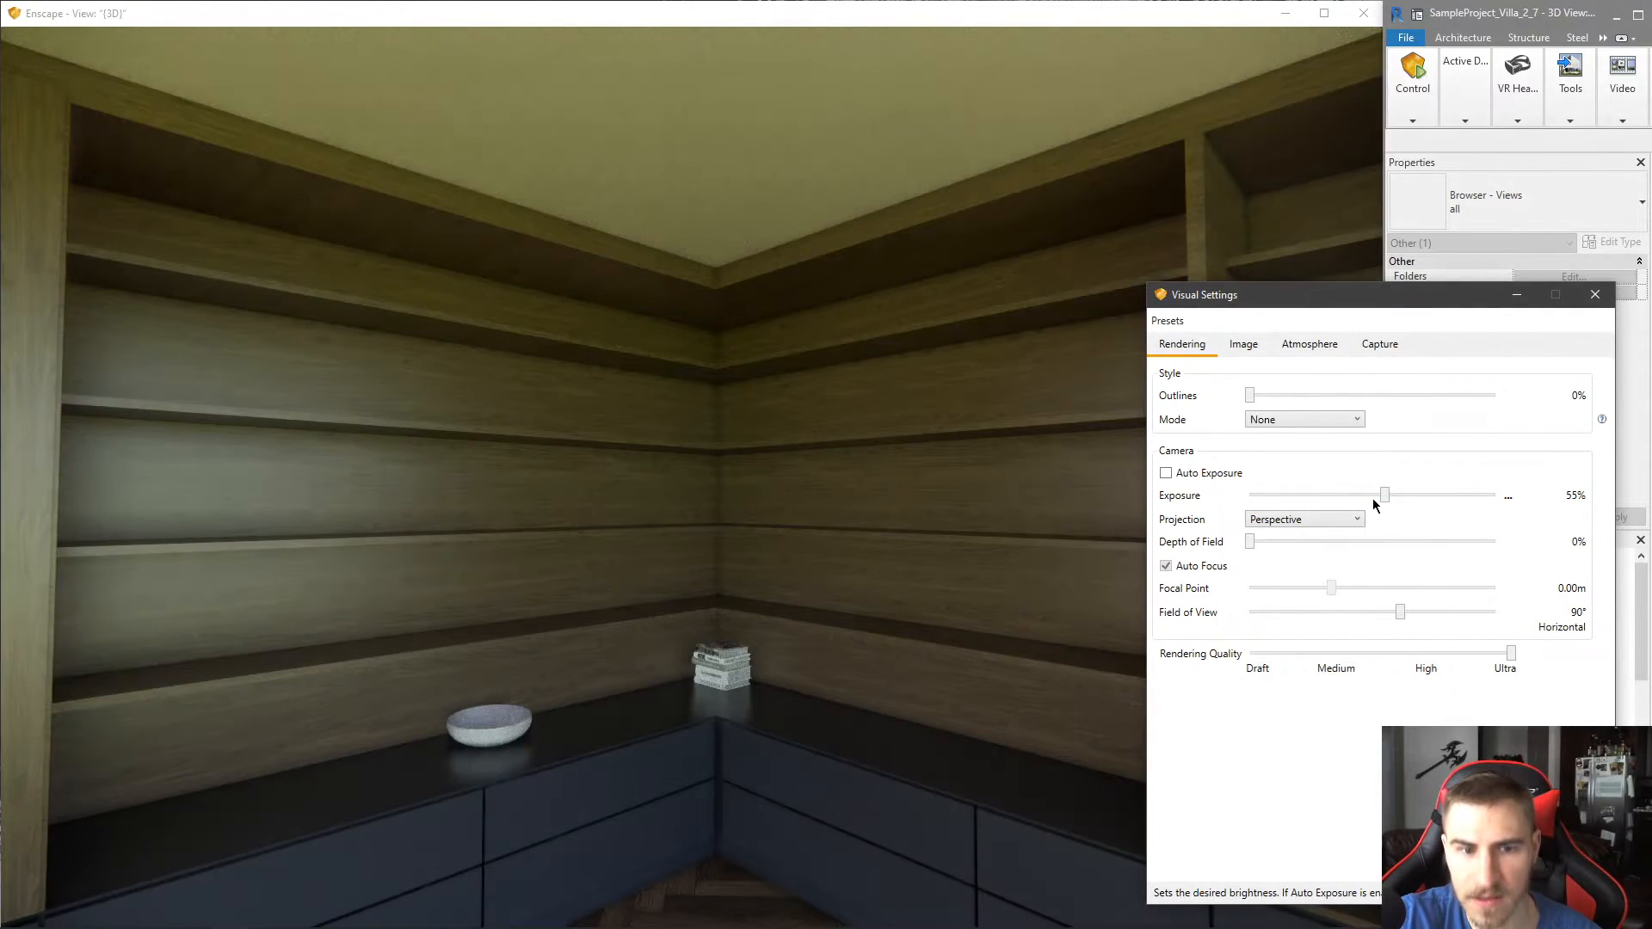
- Compare the shelf corner at Sun Brightness 22% and 92%, and set the value to 38%
{"action": "left_click", "coordinate": [1291, 347]}
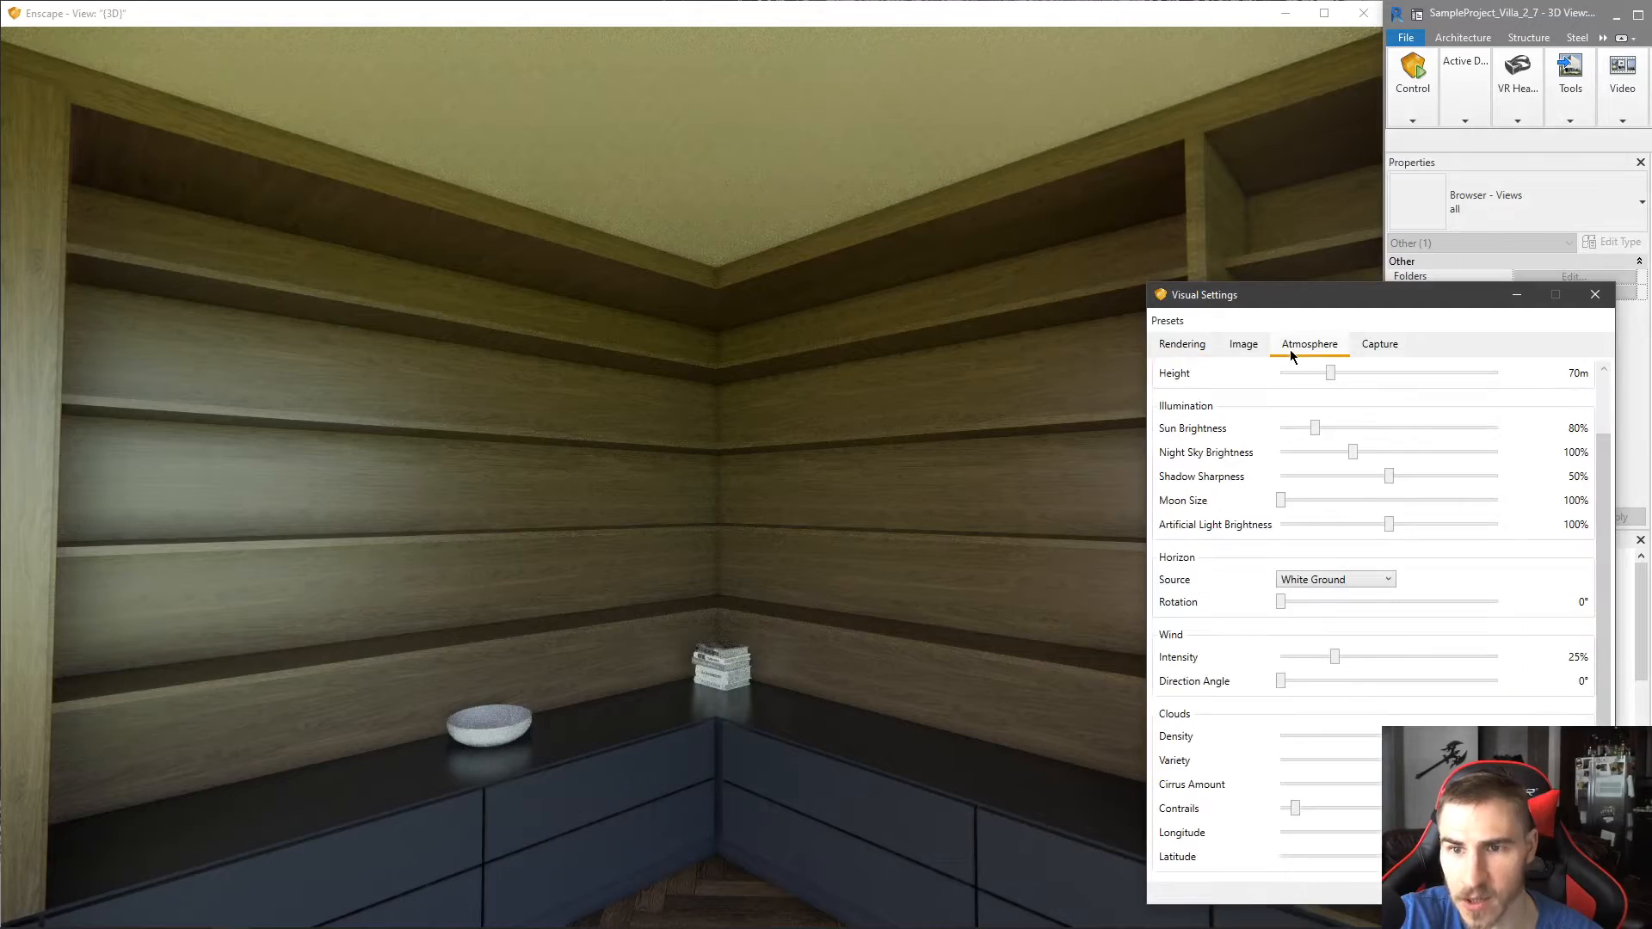
{"action": "left_click_drag", "start_coordinate": [1315, 428], "coordinate": [1289, 441]}
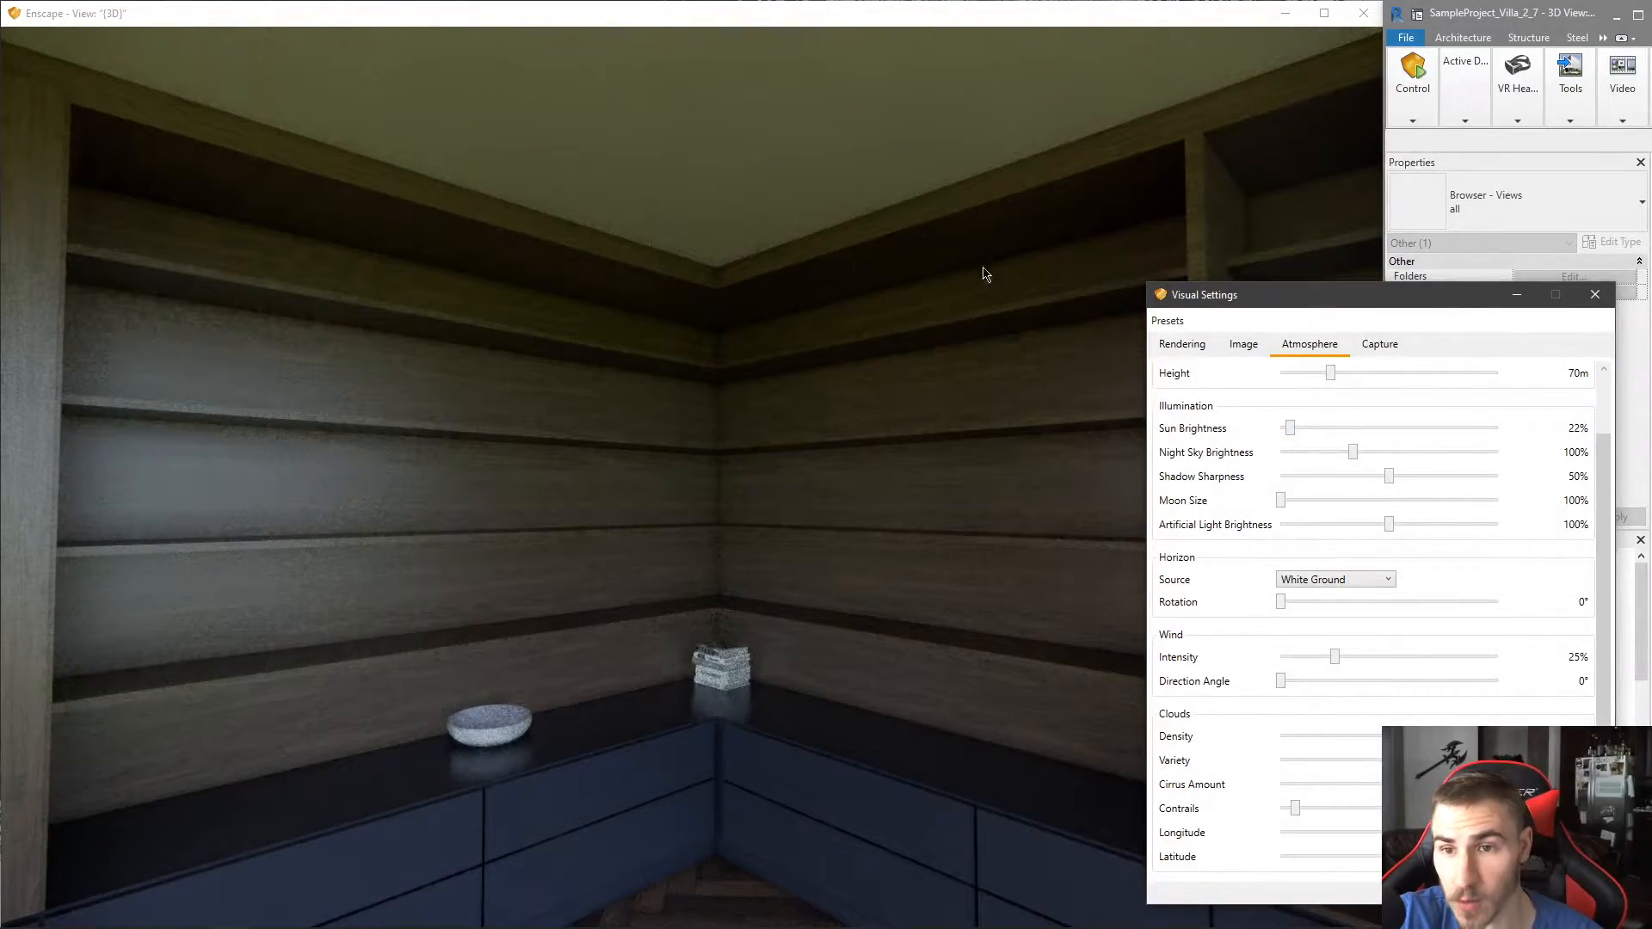
{"action": "left_click_drag", "start_coordinate": [1299, 431], "coordinate": [1319, 431]}
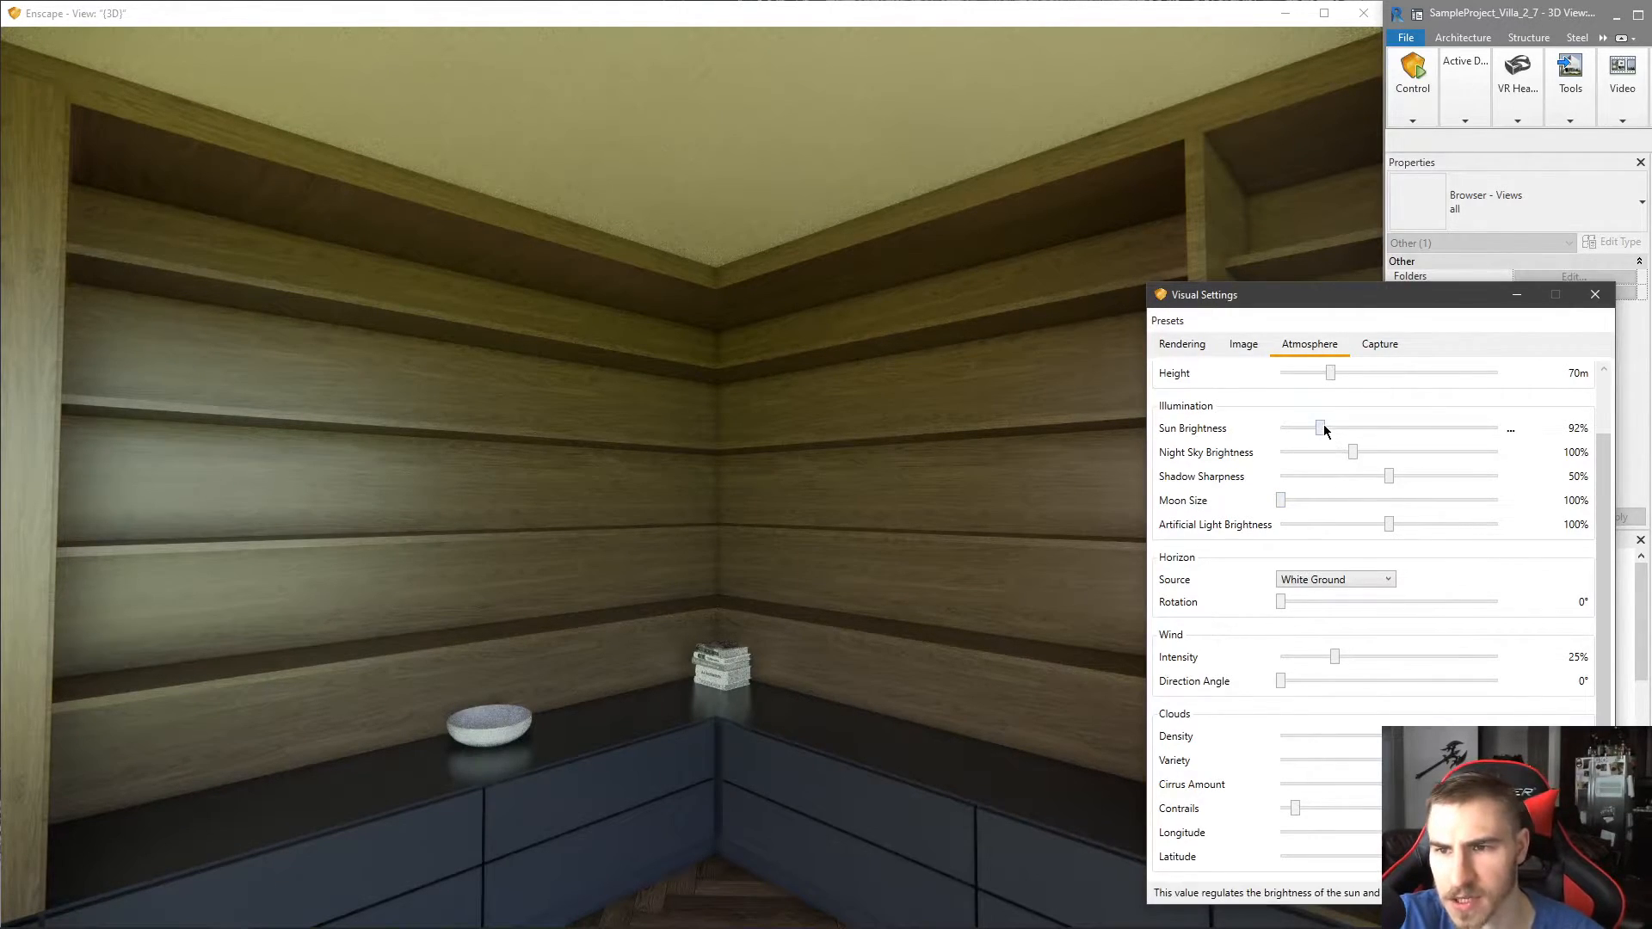
{"action": "left_click_drag", "start_coordinate": [1322, 428], "coordinate": [1305, 427]}
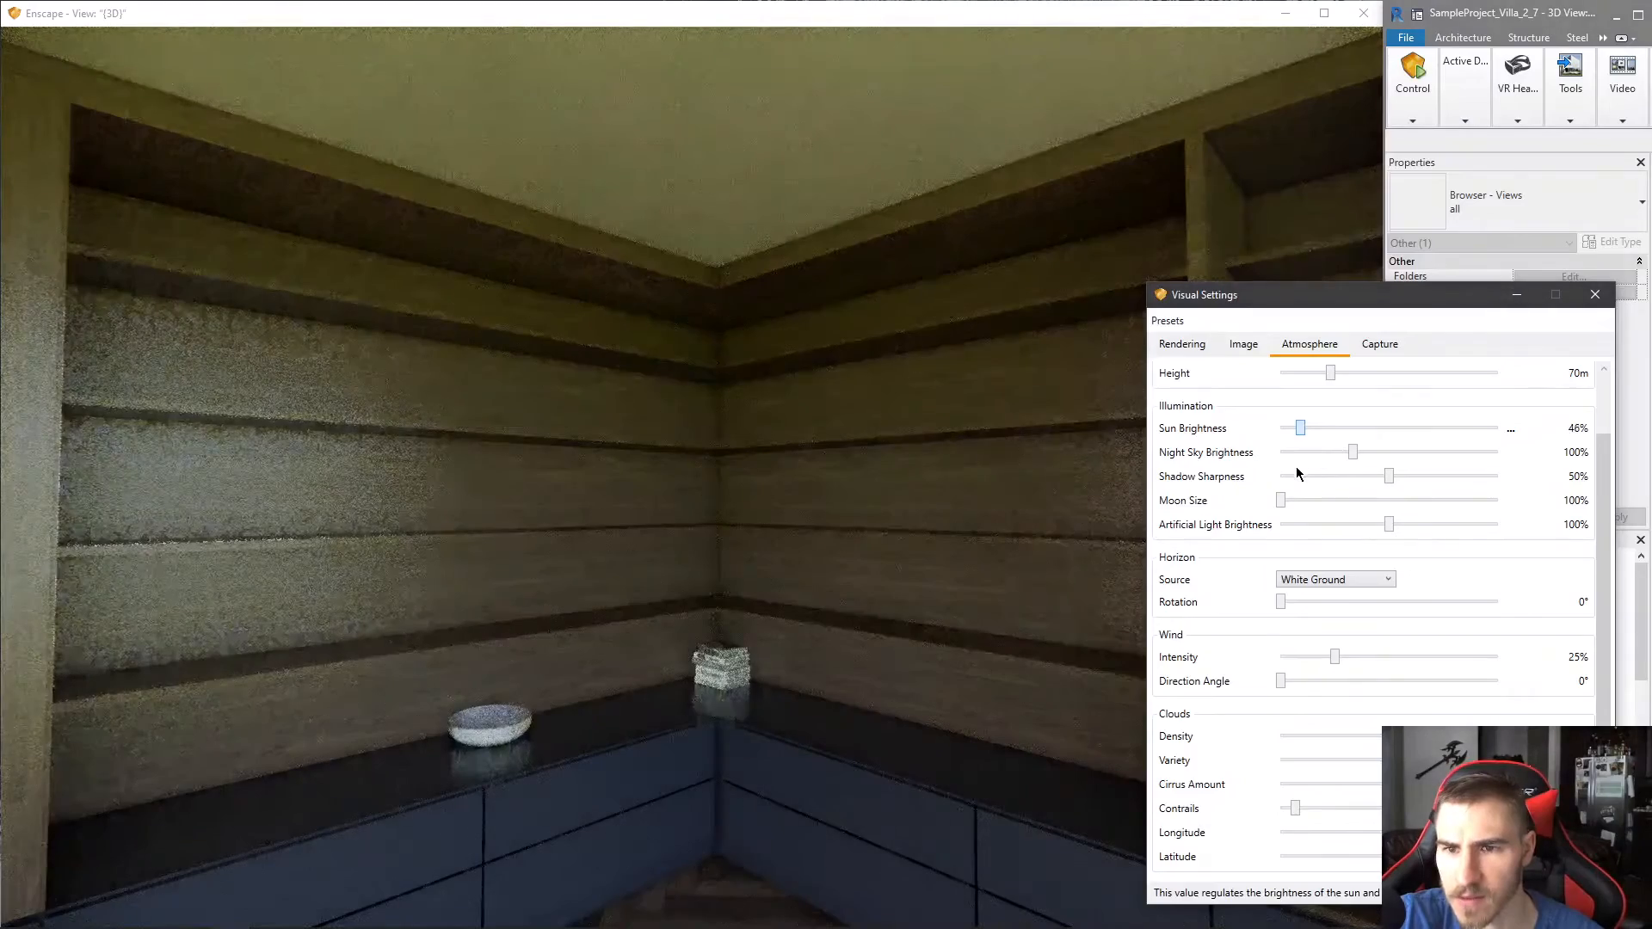
- Raise the camera exposure to 60% to compensate for the dimmer sun in the shelf corner
{"action": "left_click", "coordinate": [1245, 345]}
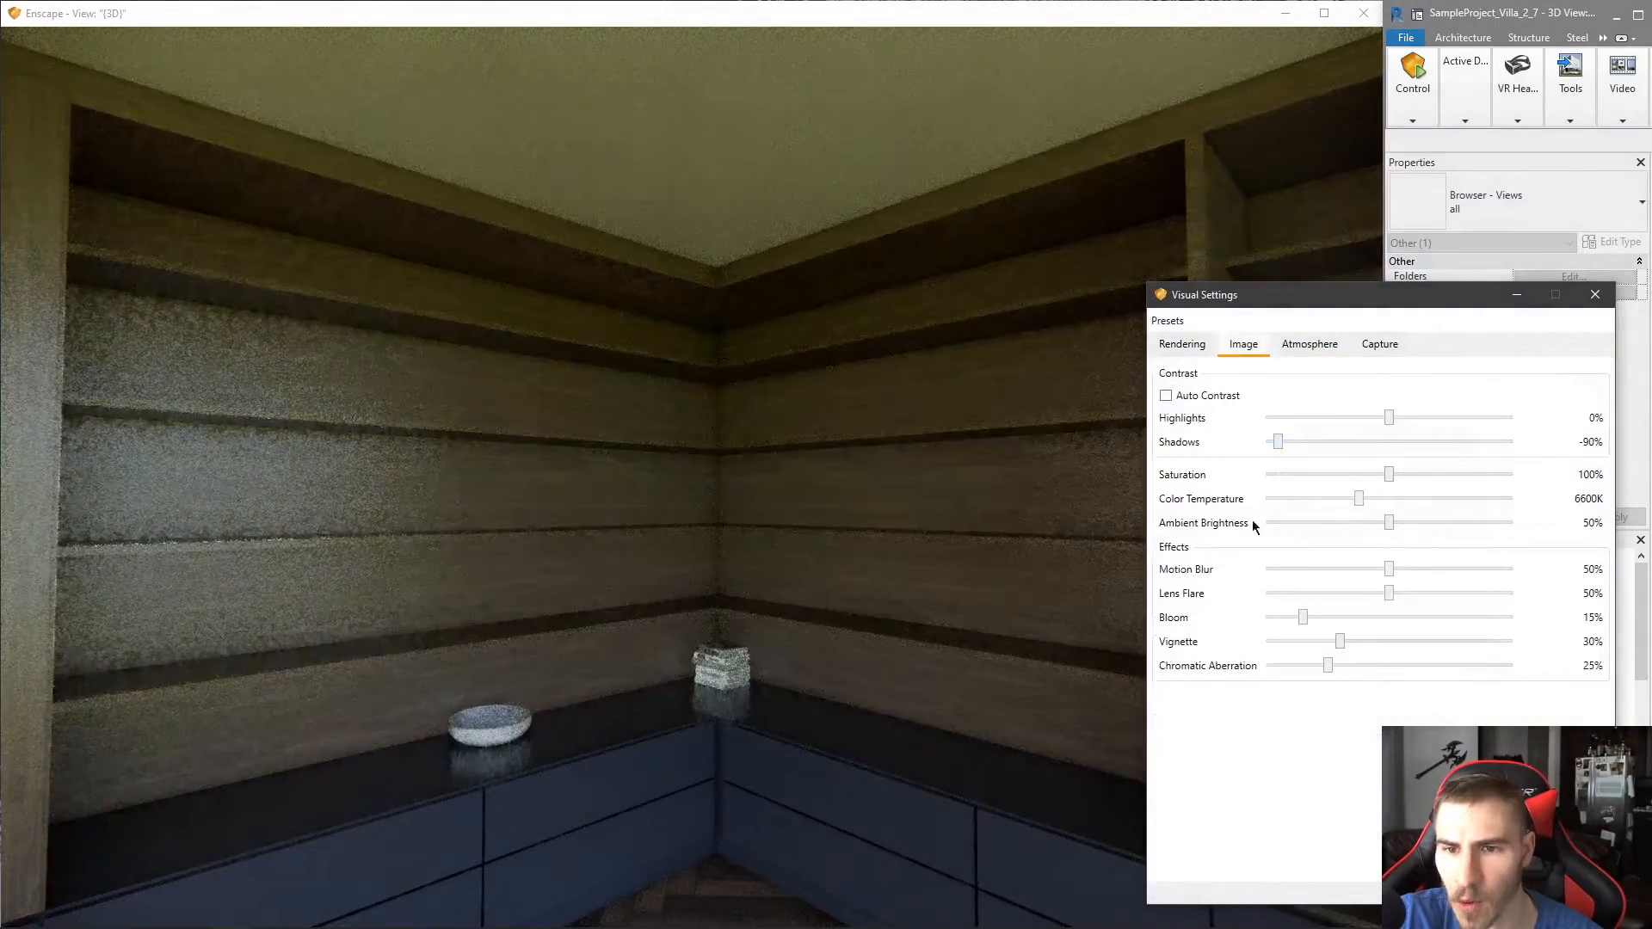
{"action": "left_click", "coordinate": [1170, 344]}
{"action": "scroll", "coordinate": [1390, 495], "scroll_direction": "up", "scroll_amount": 3}
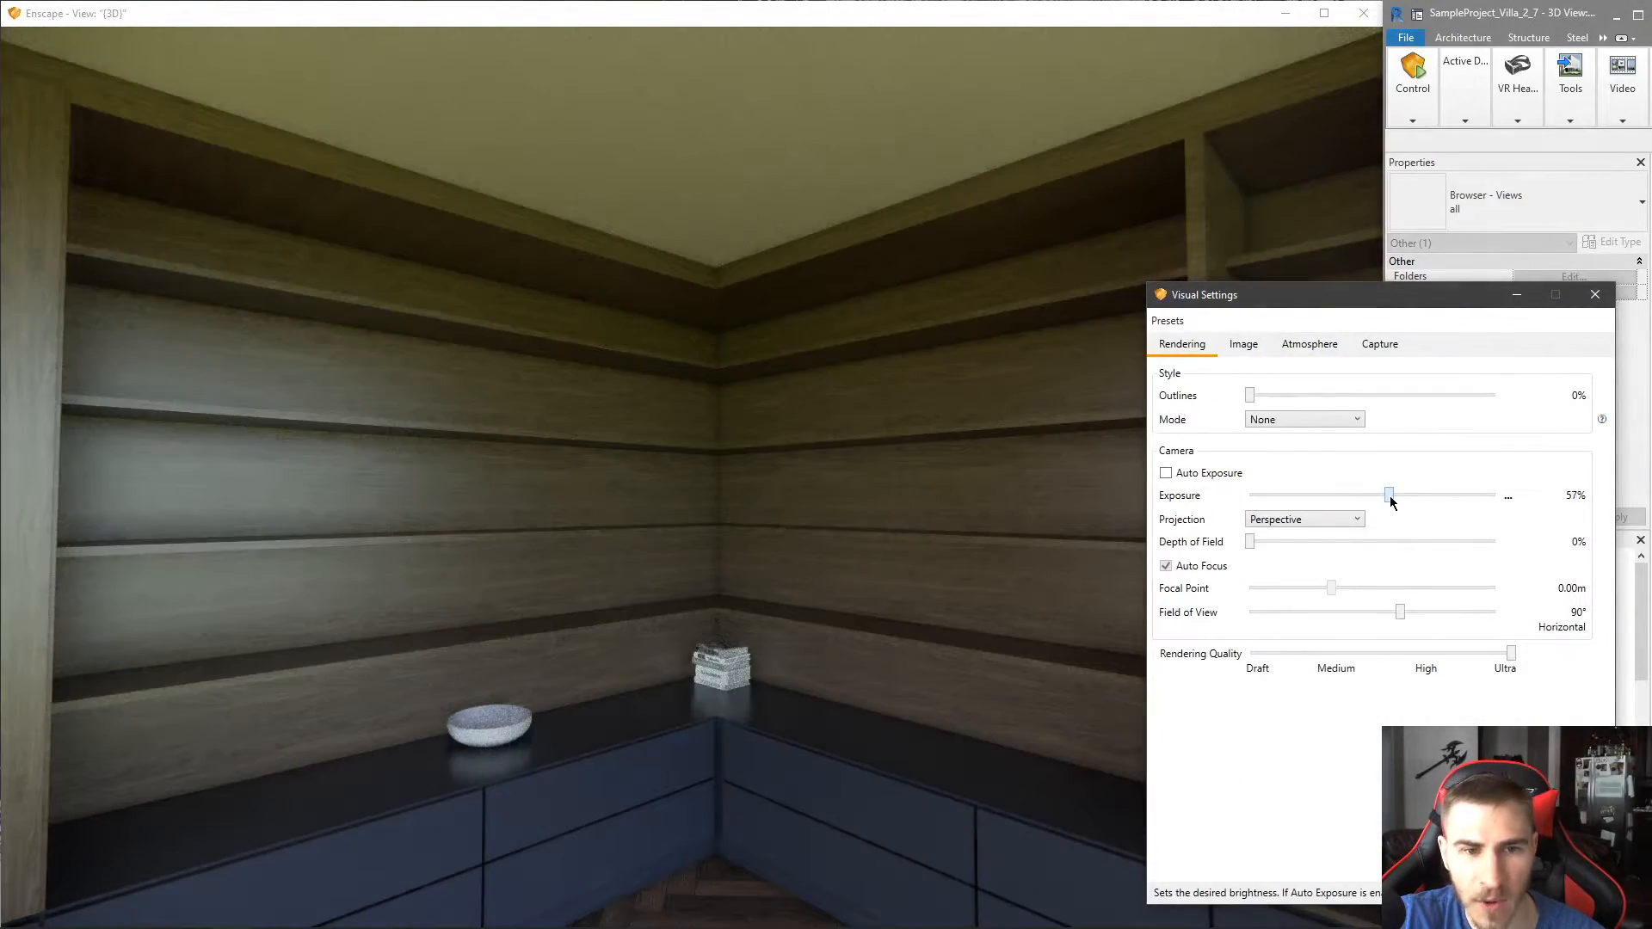
{"action": "scroll", "coordinate": [1391, 495], "scroll_direction": "up", "scroll_amount": 1}
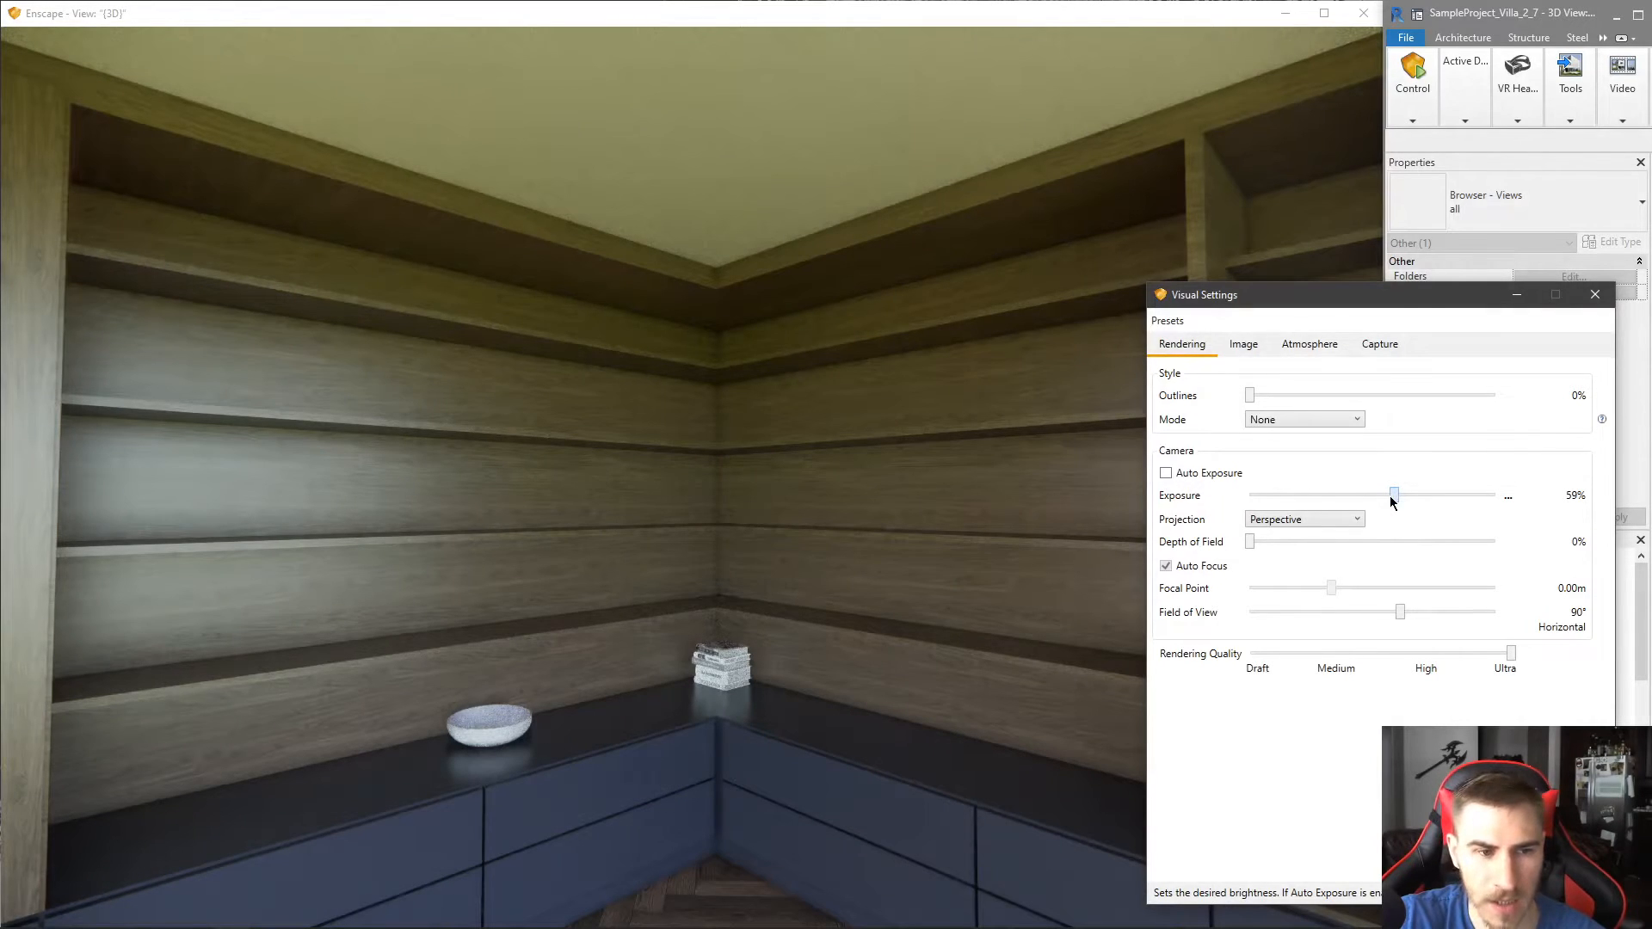
{"action": "left_click", "coordinate": [790, 558]}
{"action": "scroll", "coordinate": [789, 552], "scroll_direction": "down", "scroll_amount": 2}
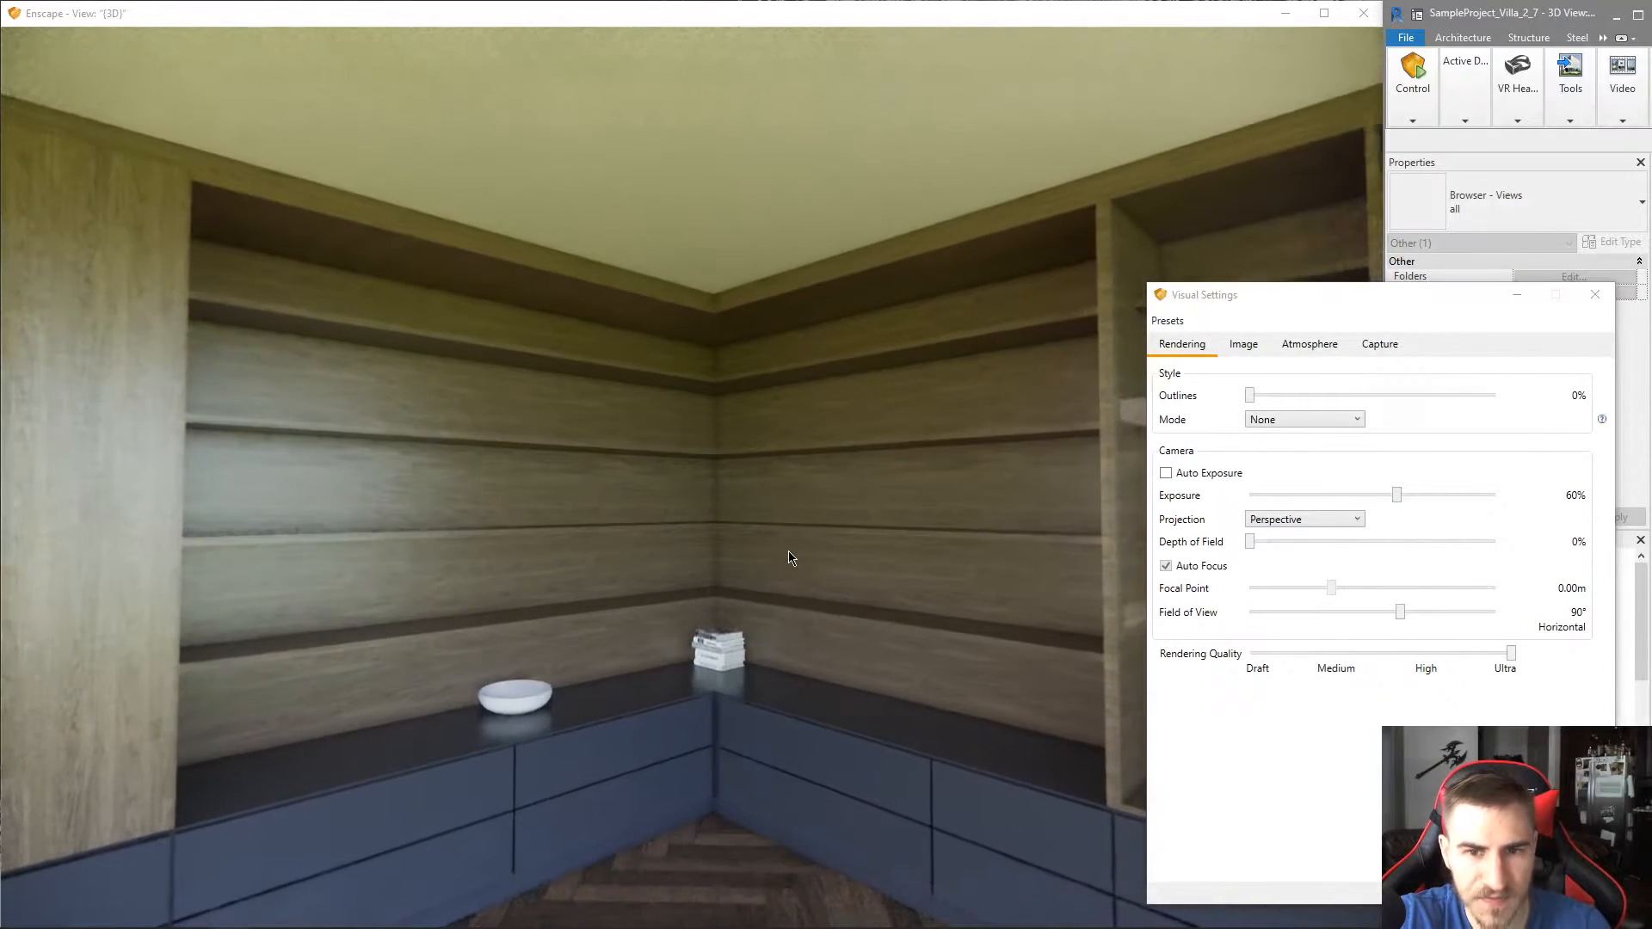
- Reduce the image Saturation to 78% and set the Color Temperature to 9902K
{"action": "left_click", "coordinate": [1286, 348]}
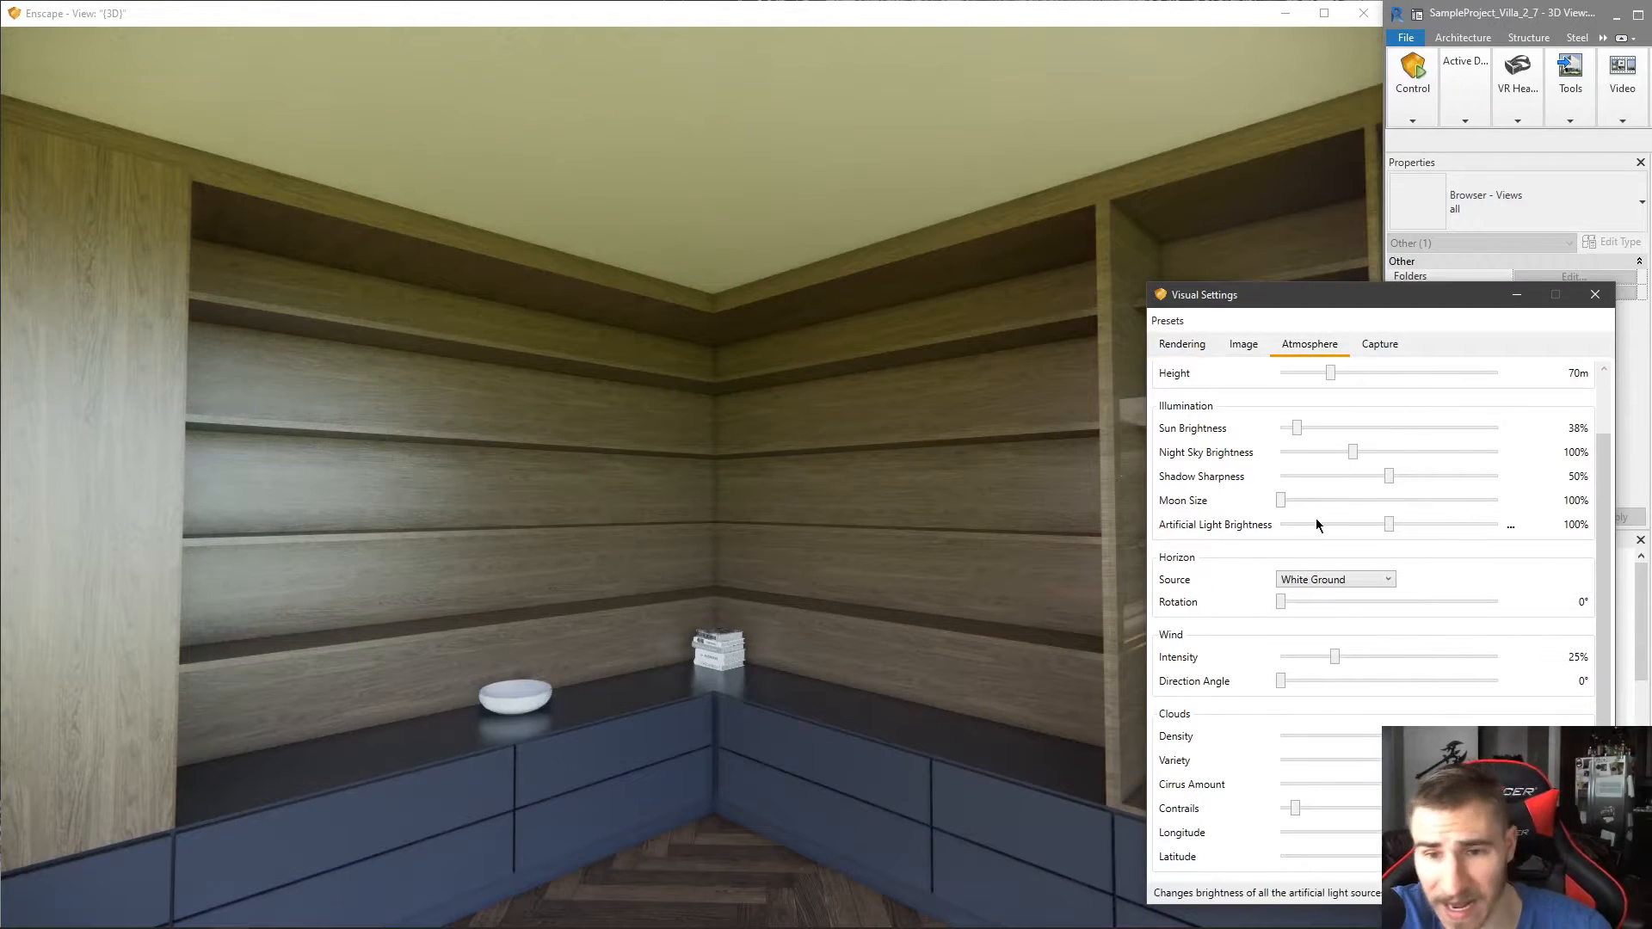
{"action": "left_click", "coordinate": [1252, 345]}
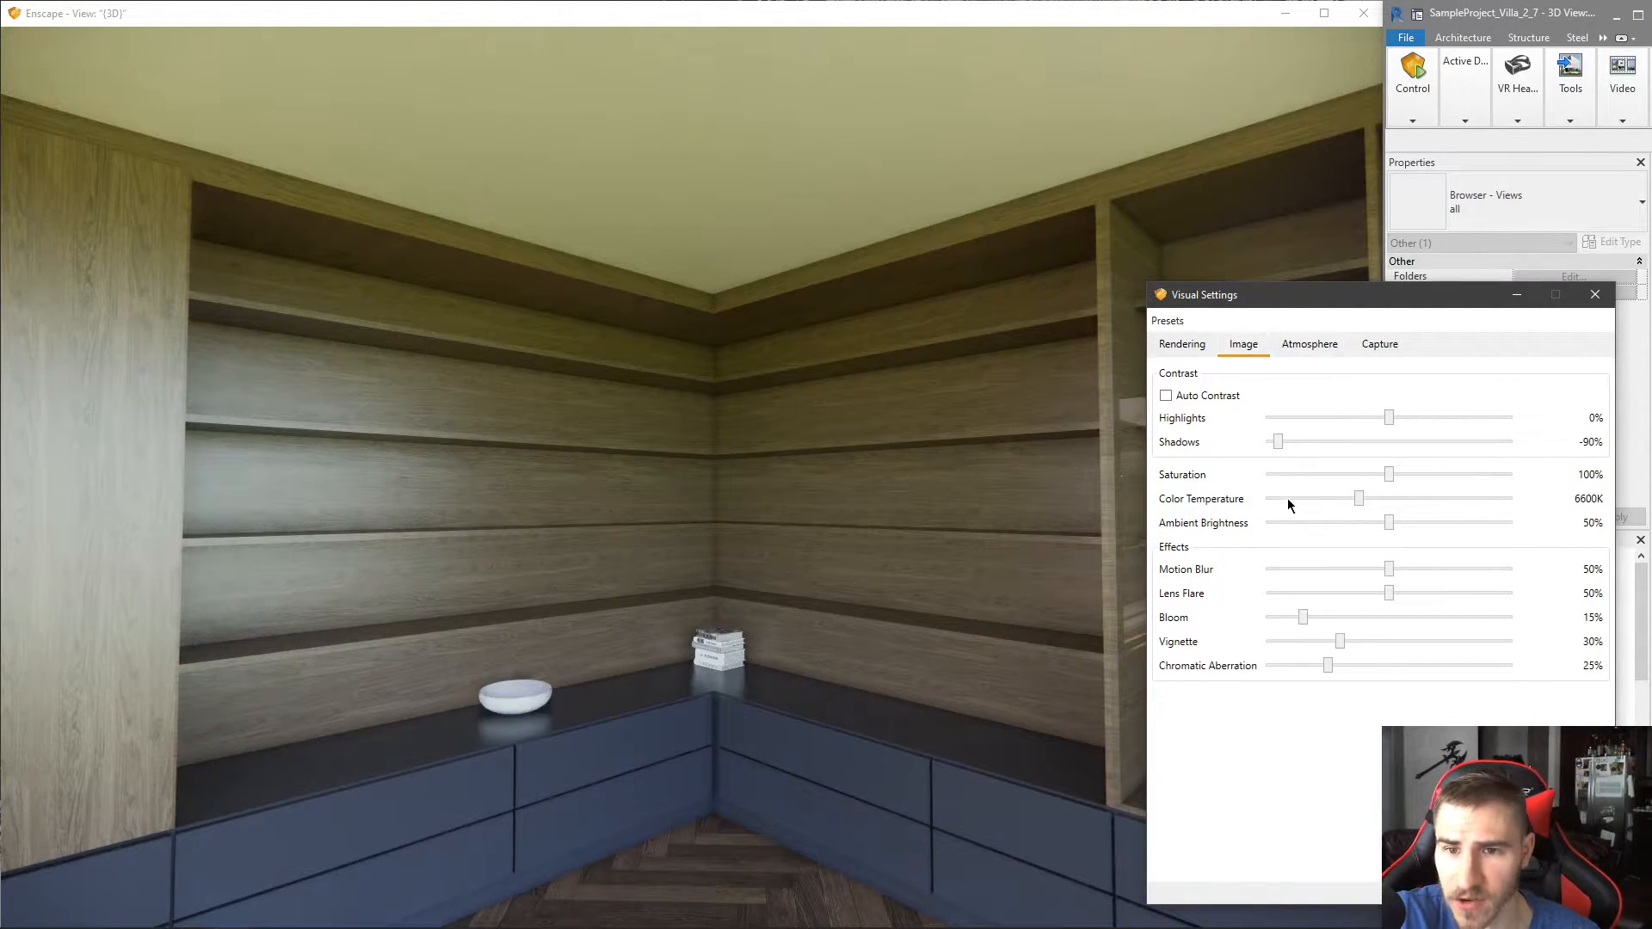
{"action": "left_click_drag", "start_coordinate": [1358, 504], "coordinate": [1419, 496]}
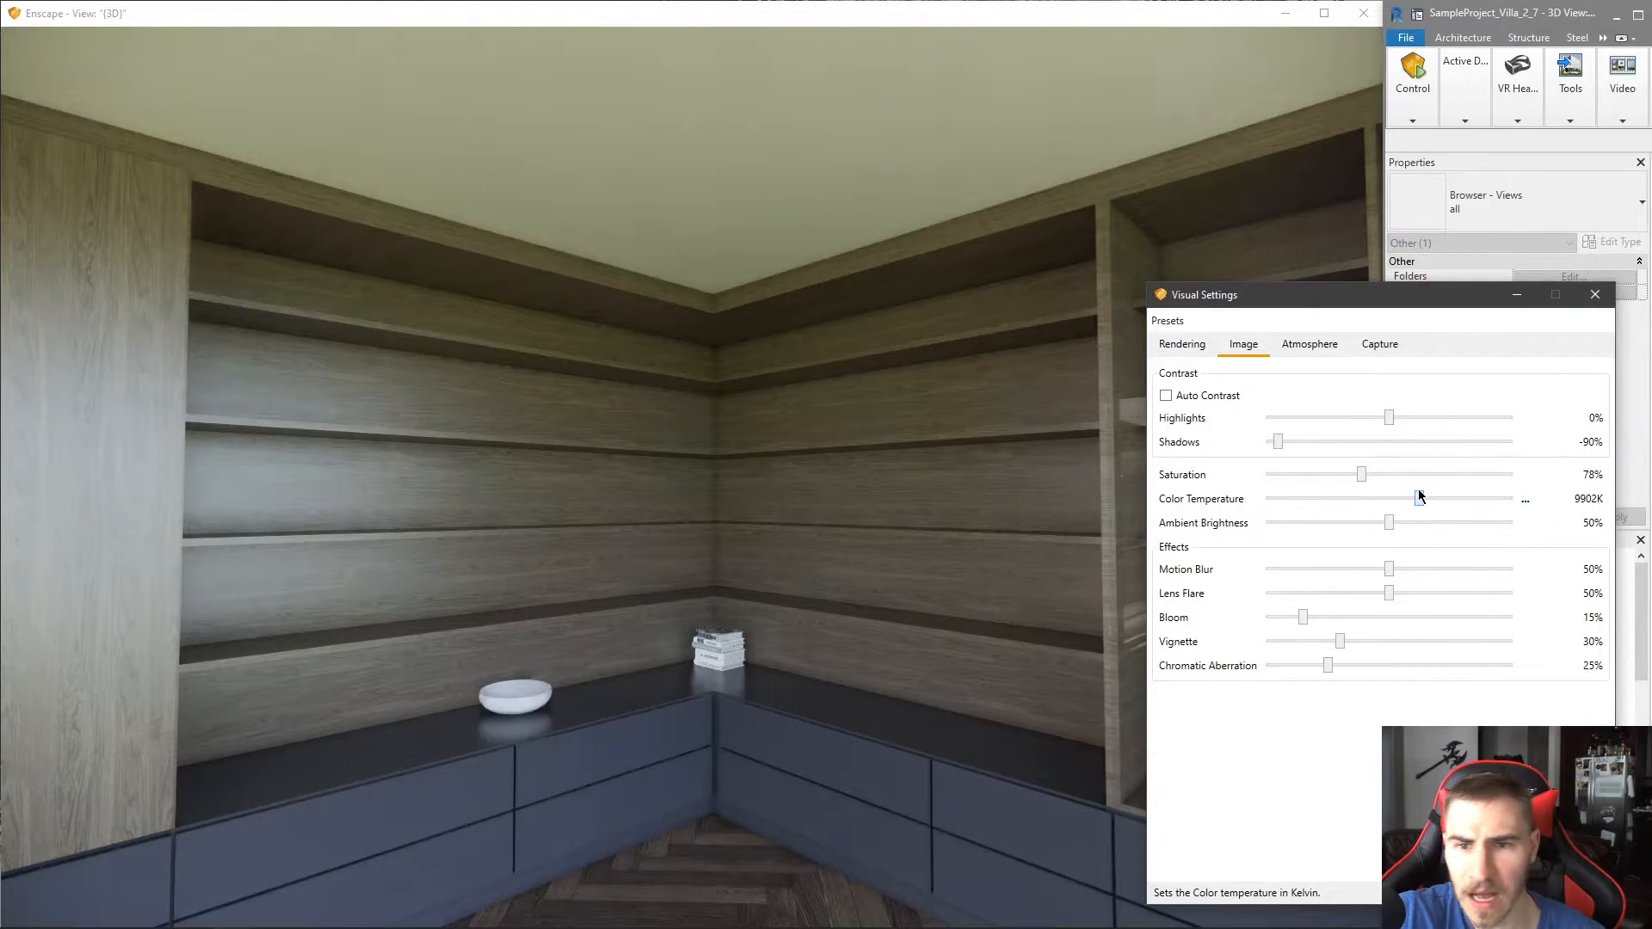
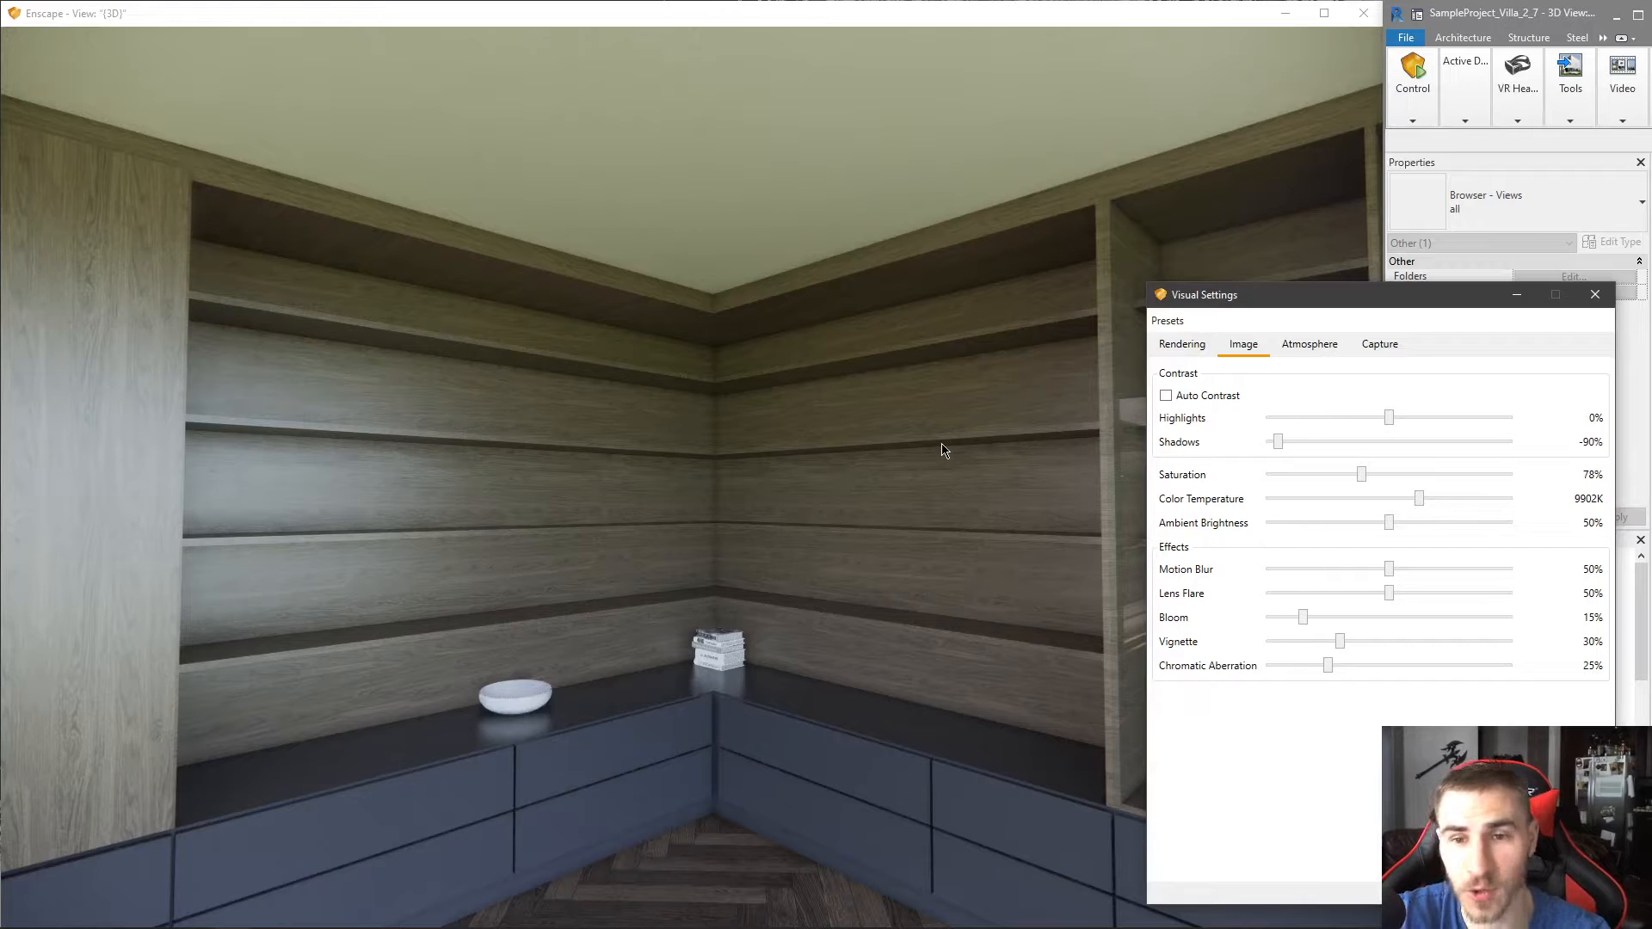
- Examine the shelf corner, cabinets and adjoining hallway from several distances at the fixed 60% exposure
{"action": "left_click", "coordinate": [1173, 346]}
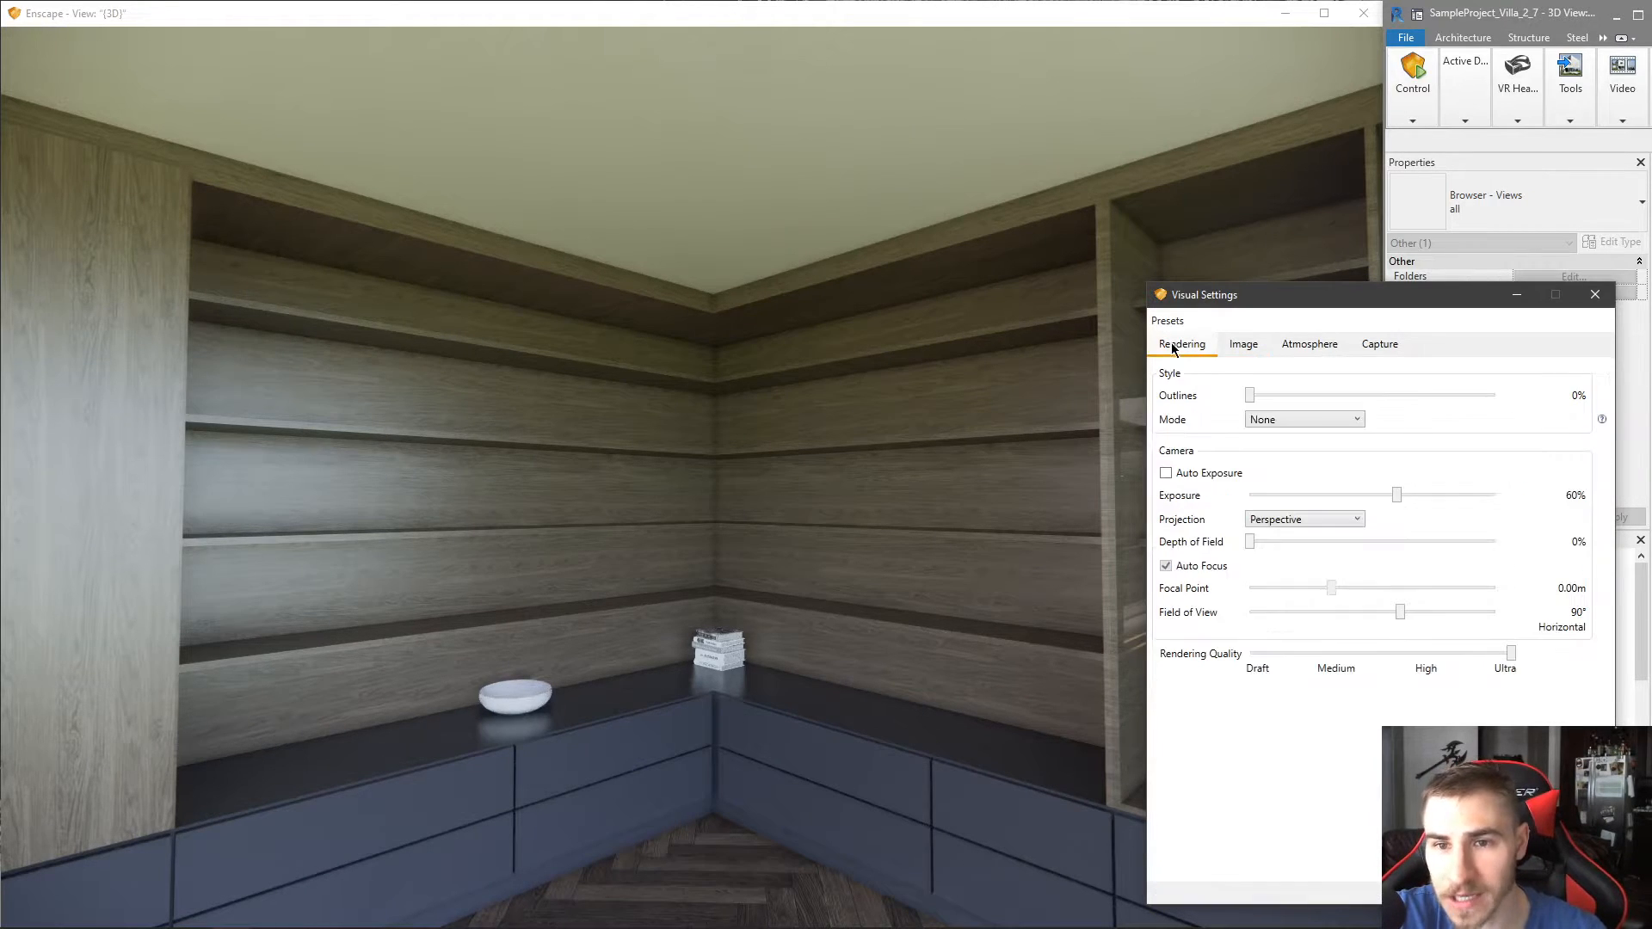
{"action": "mouse_move", "coordinate": [1401, 494]}
{"action": "left_mouse_down"}
{"action": "mouse_move", "coordinate": [1420, 494]}
{"action": "mouse_move", "coordinate": [1401, 503]}
{"action": "left_mouse_up"}
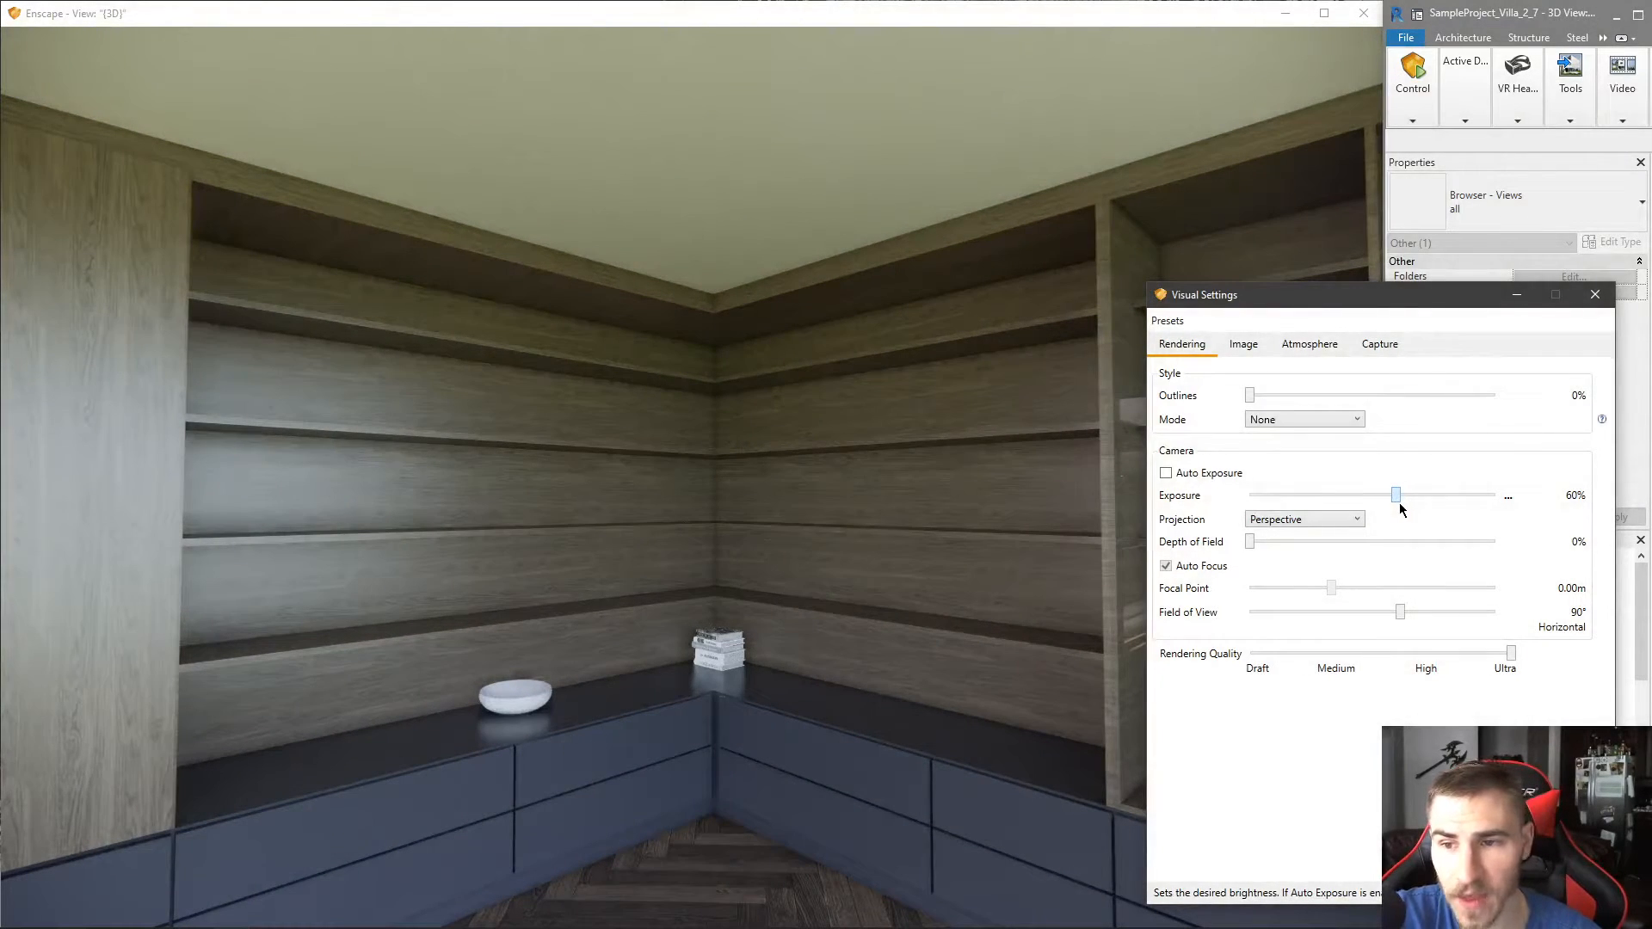
{"action": "left_click_drag", "start_coordinate": [922, 525], "coordinate": [783, 550]}
{"action": "left_click_drag", "start_coordinate": [741, 603], "coordinate": [726, 591]}
{"action": "key", "text": "s"}
{"action": "key", "text": "w"}
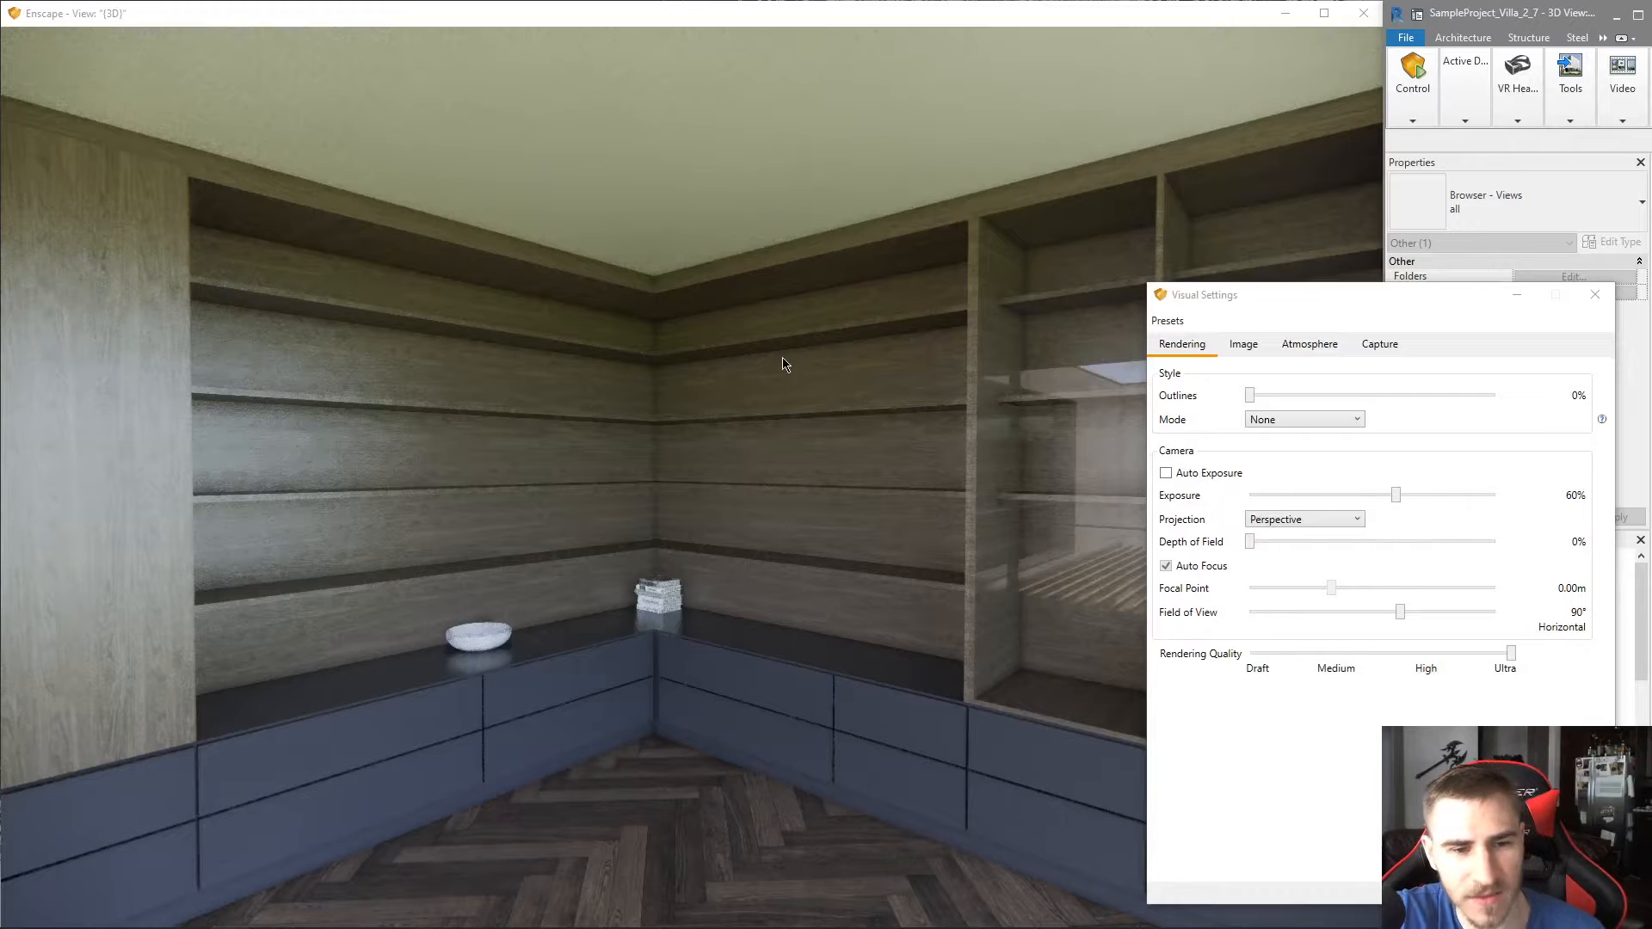
{"action": "key", "text": "s"}
{"action": "left_click_drag", "start_coordinate": [878, 570], "coordinate": [818, 589]}
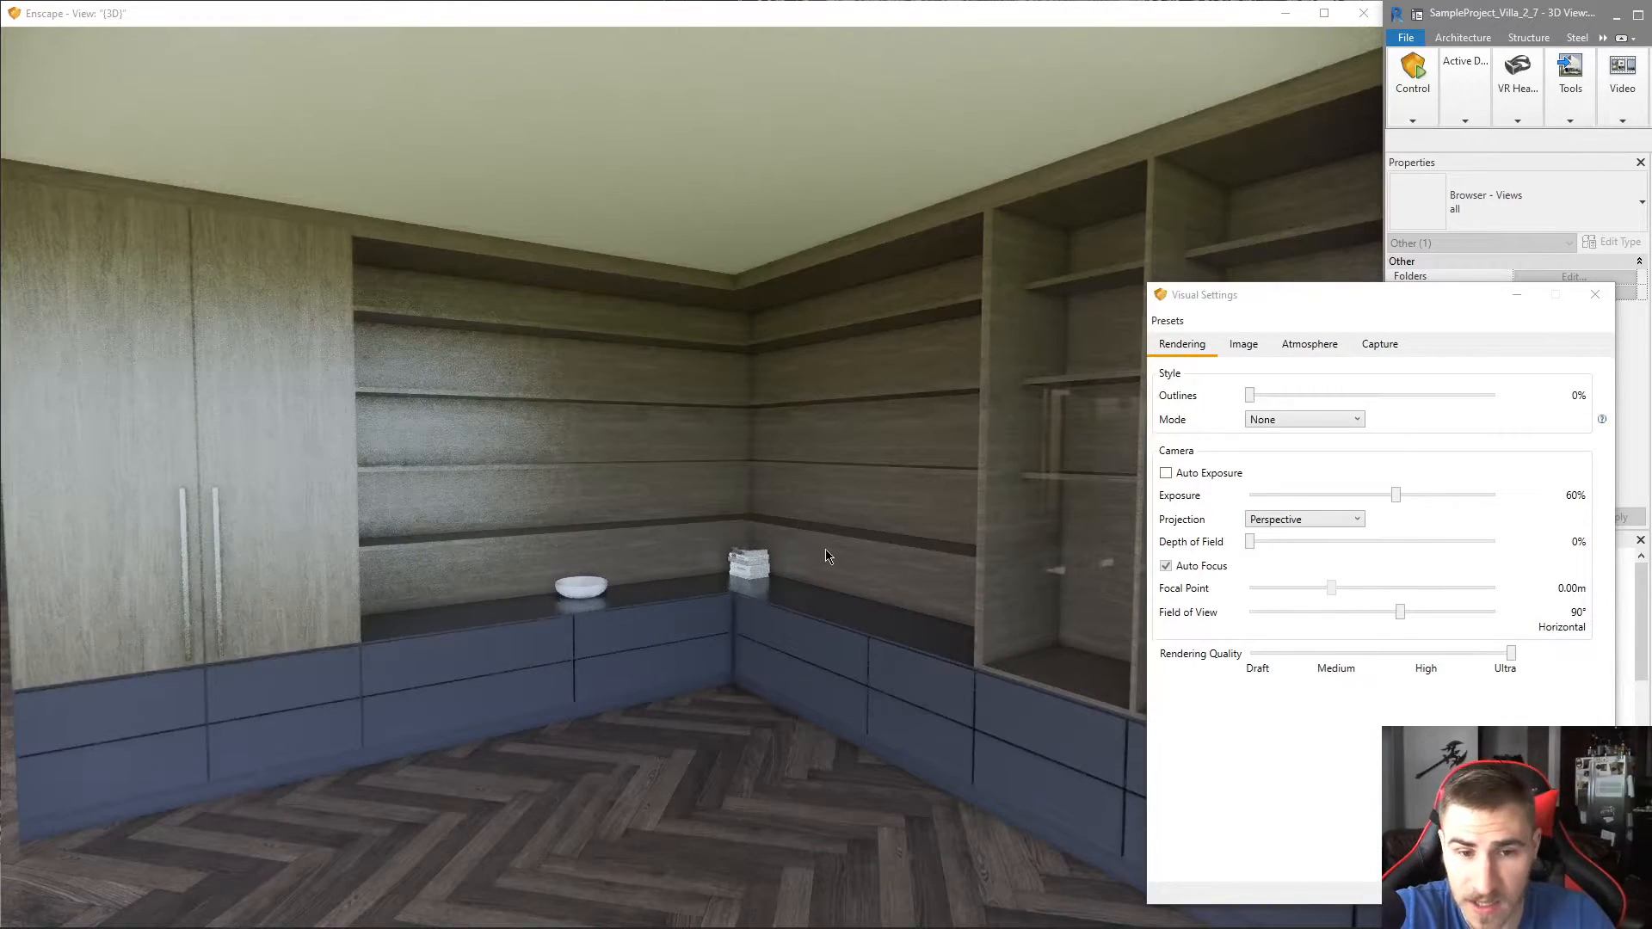
{"action": "key", "text": "a"}
{"action": "left_click_drag", "start_coordinate": [796, 518], "coordinate": [732, 511]}
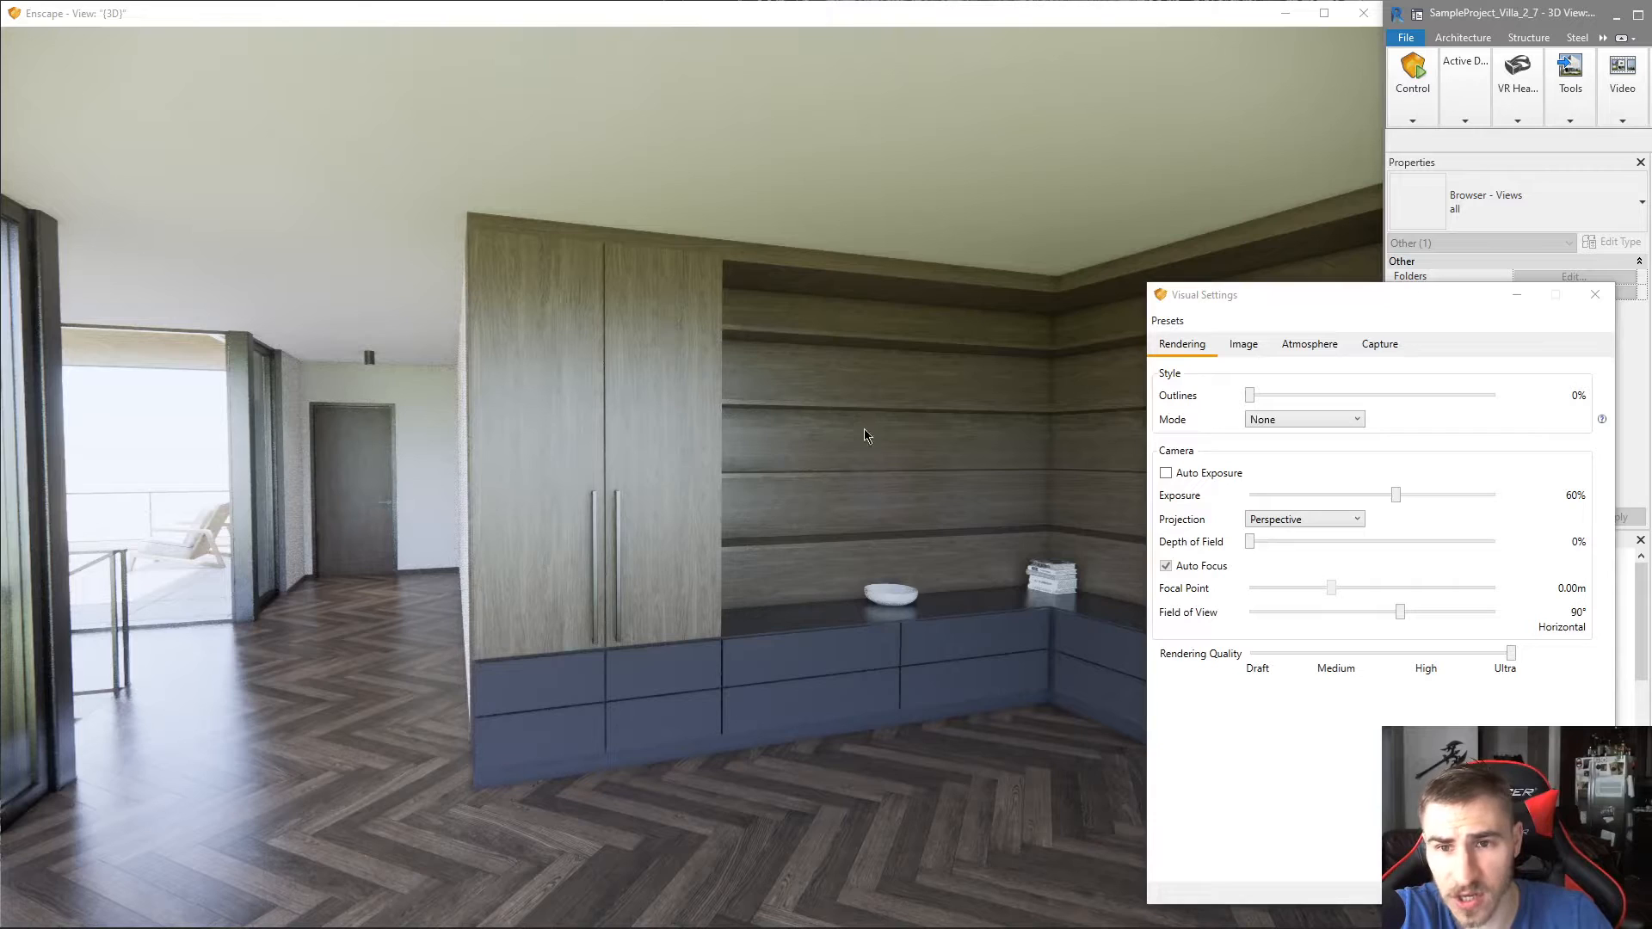
- Reset all visual settings to their default values
{"action": "left_click", "coordinate": [1168, 321]}
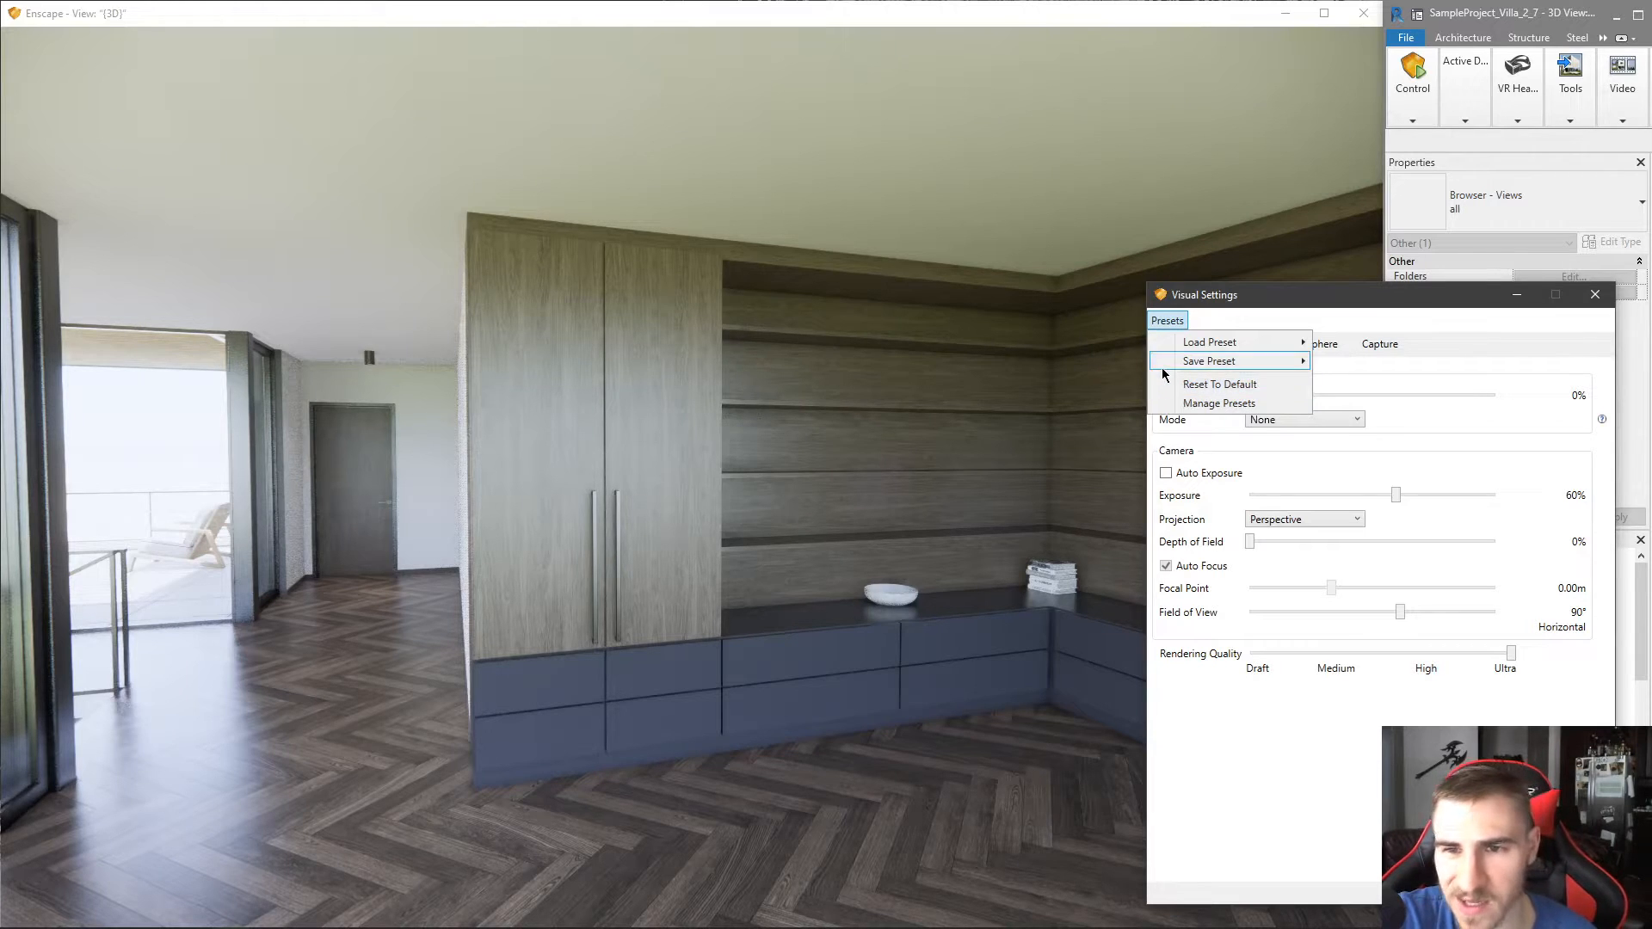
{"action": "mouse_move", "coordinate": [1162, 368]}
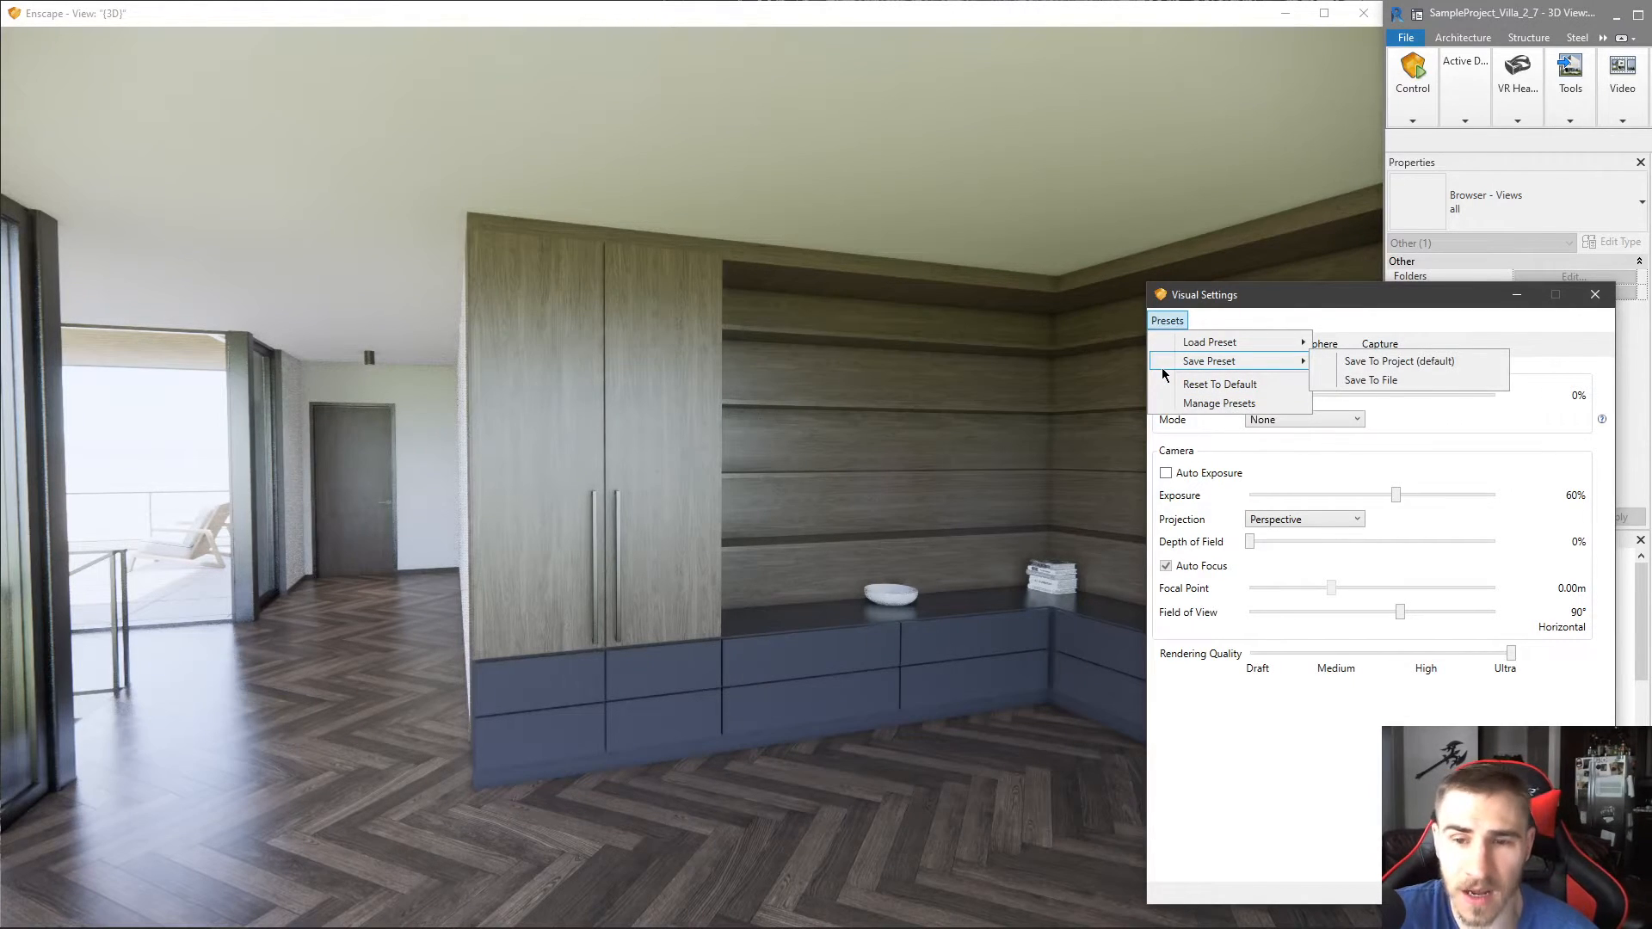
{"action": "left_click", "coordinate": [1231, 392]}
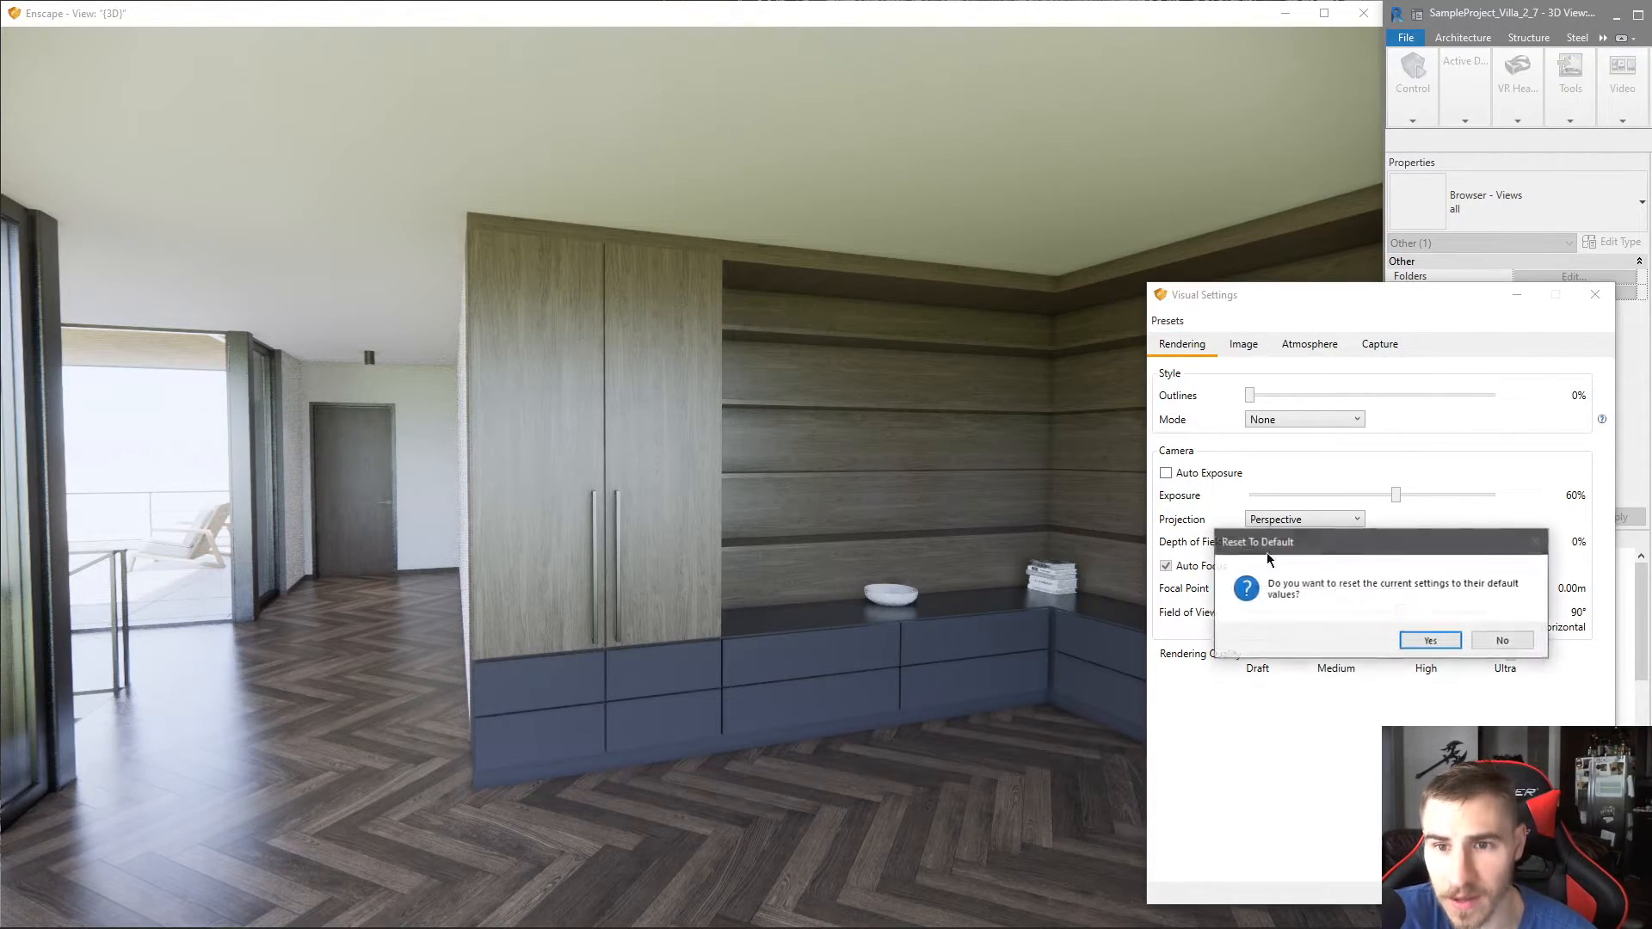
{"action": "left_click", "coordinate": [1436, 644]}
- Change the horizon source to Mountains and turn off Auto Exposure for the camera
{"action": "left_click", "coordinate": [1309, 345]}
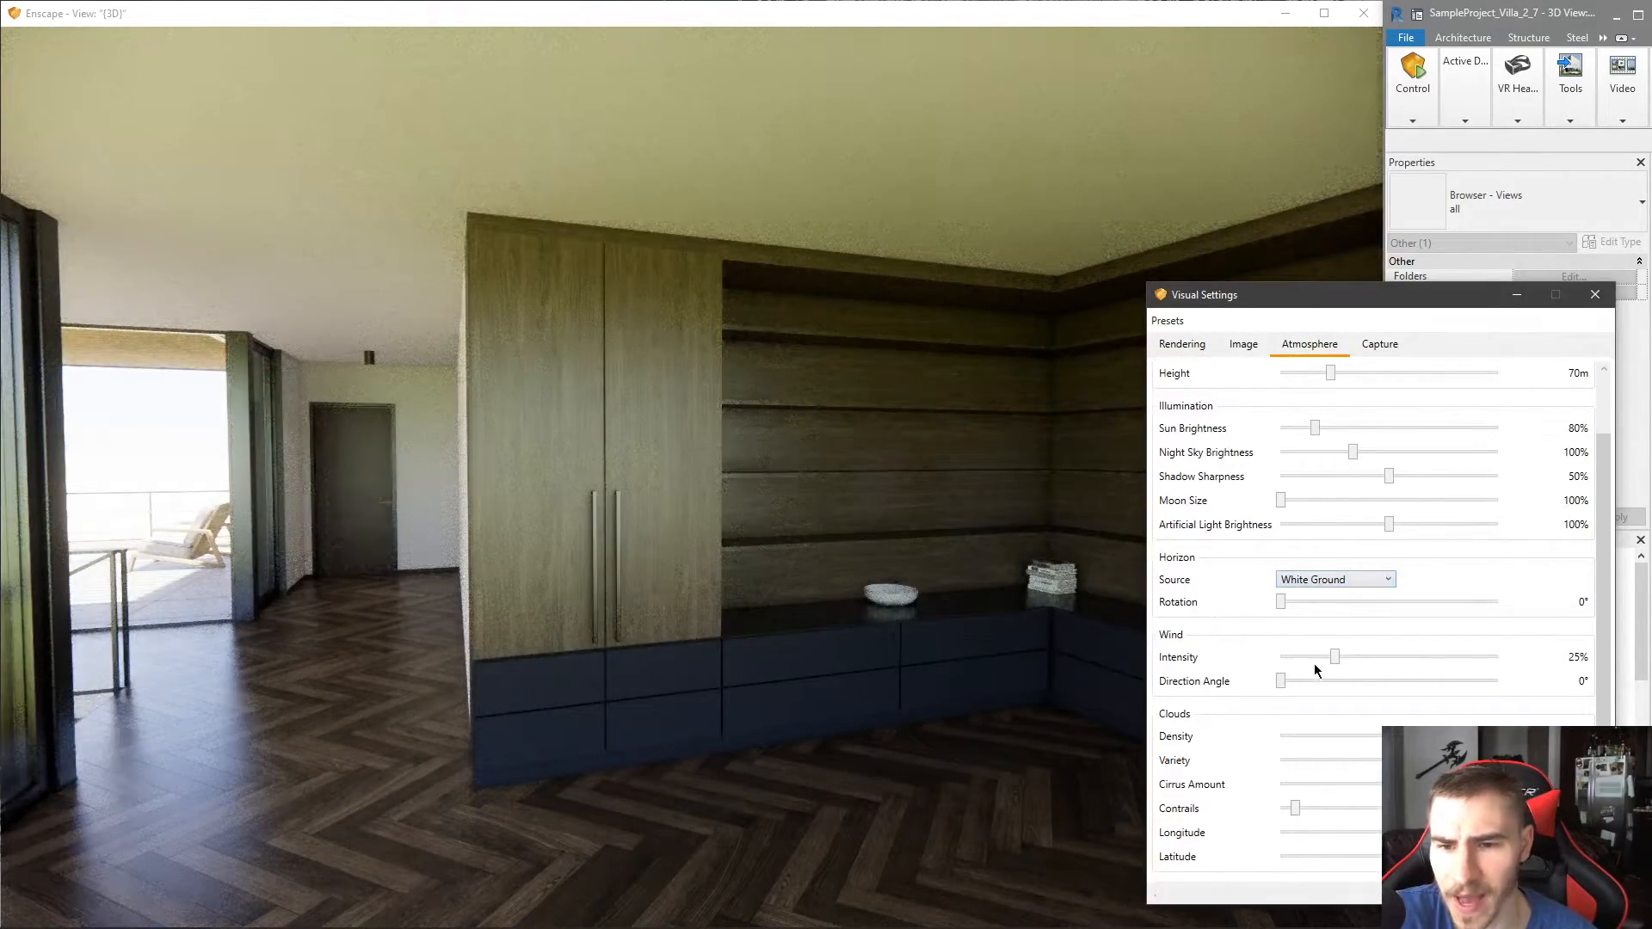
{"action": "left_click", "coordinate": [1338, 579]}
{"action": "left_click", "coordinate": [1305, 674]}
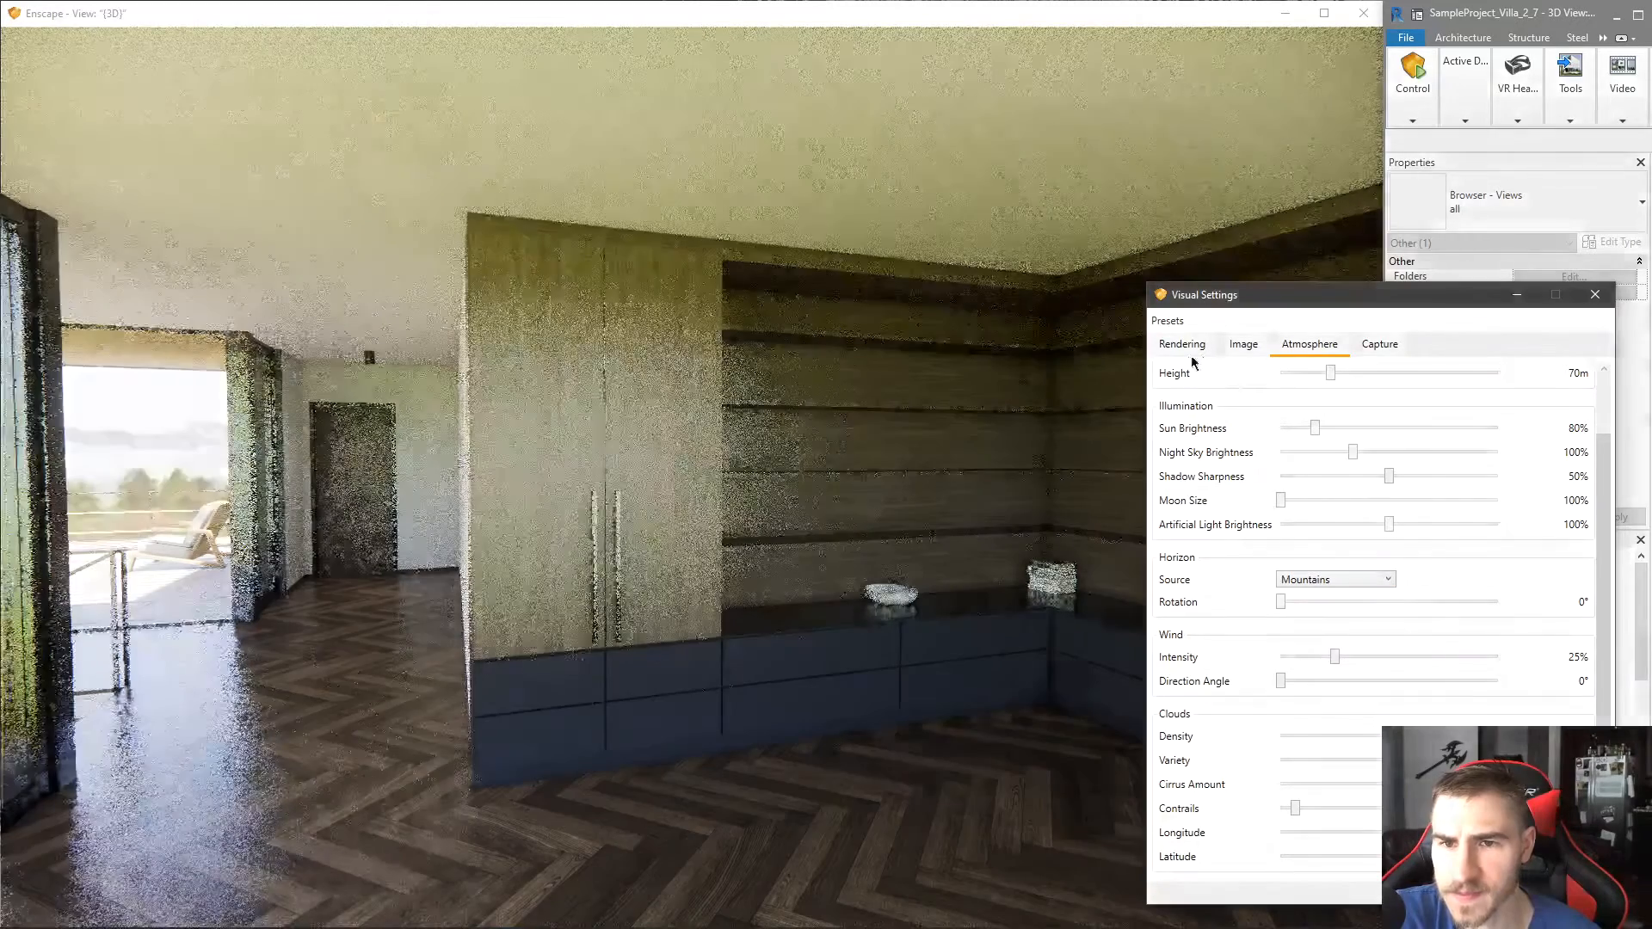
{"action": "left_click", "coordinate": [1182, 344]}
{"action": "left_click", "coordinate": [1209, 473]}
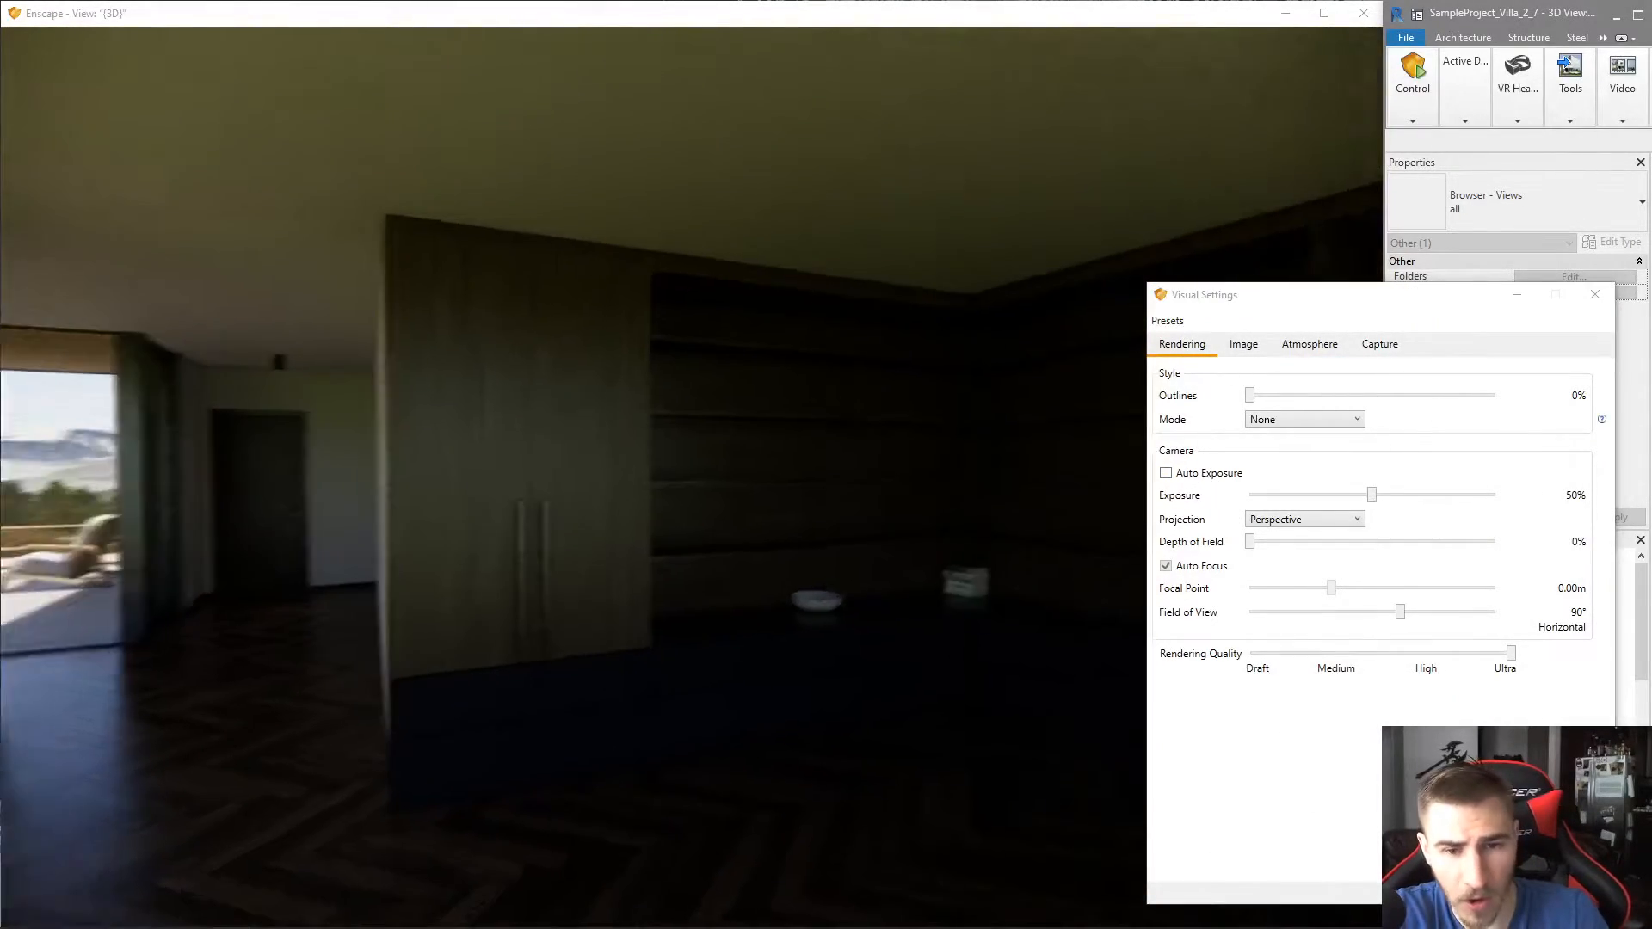
- Leave the interior and view the front of the villa from the driveway
{"action": "left_click_drag", "start_coordinate": [689, 482], "coordinate": [344, 482]}
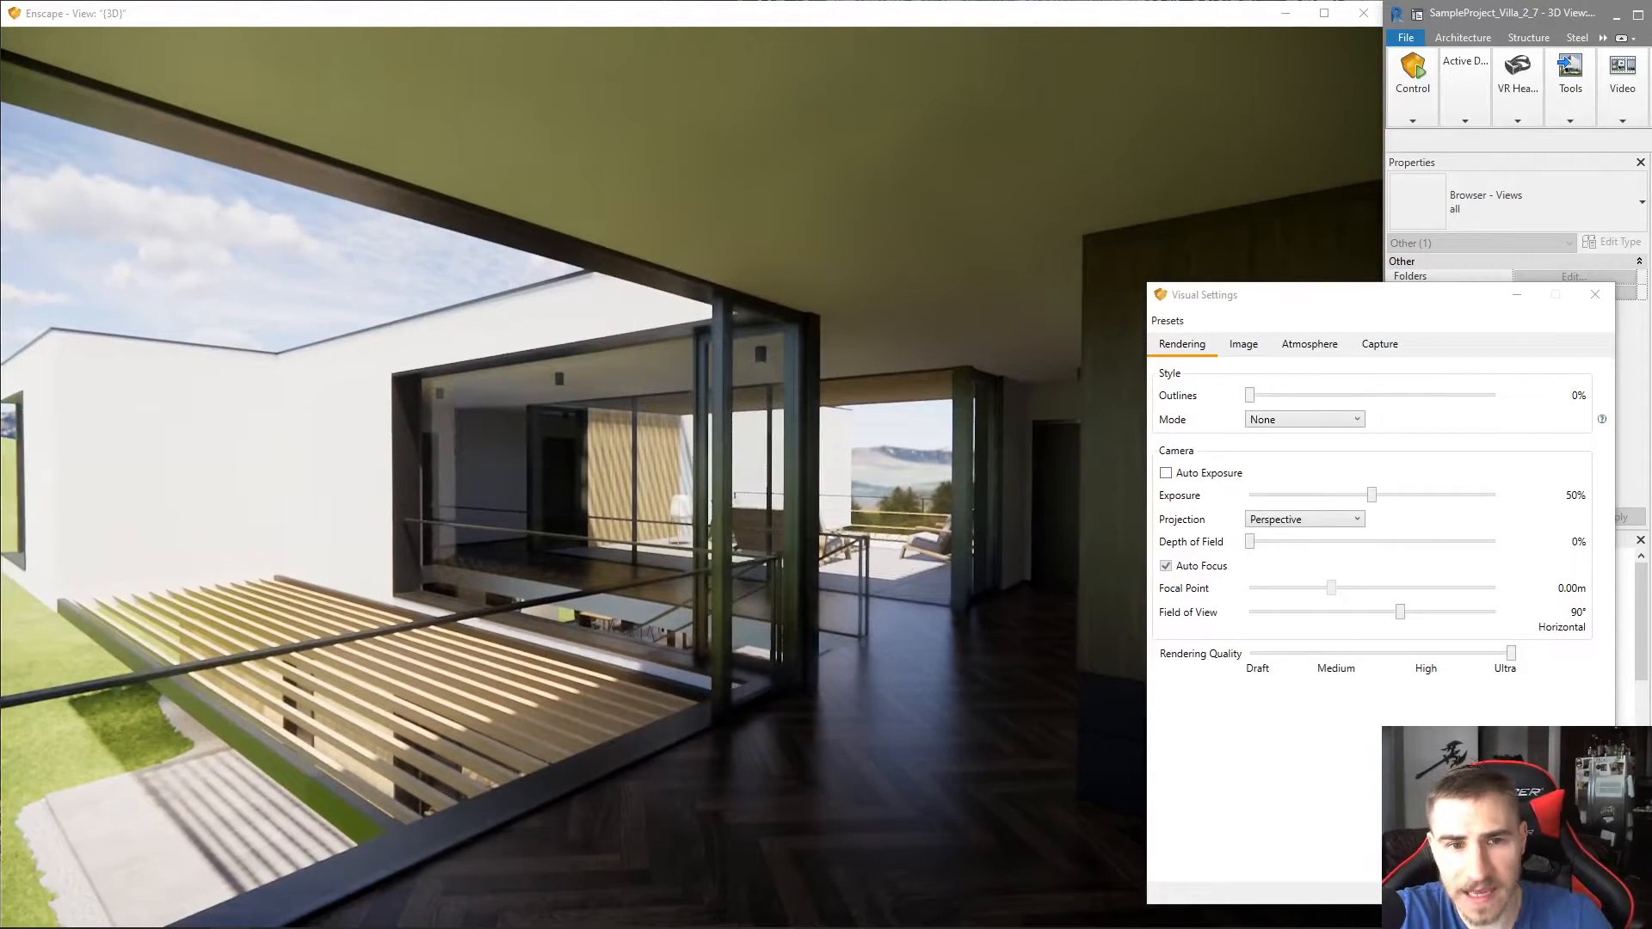
{"action": "left_click_drag", "start_coordinate": [689, 482], "coordinate": [129, 482]}
{"action": "key", "text": "w"}
{"action": "left_click_drag", "start_coordinate": [431, 482], "coordinate": [890, 487]}
{"action": "key", "text": "w"}
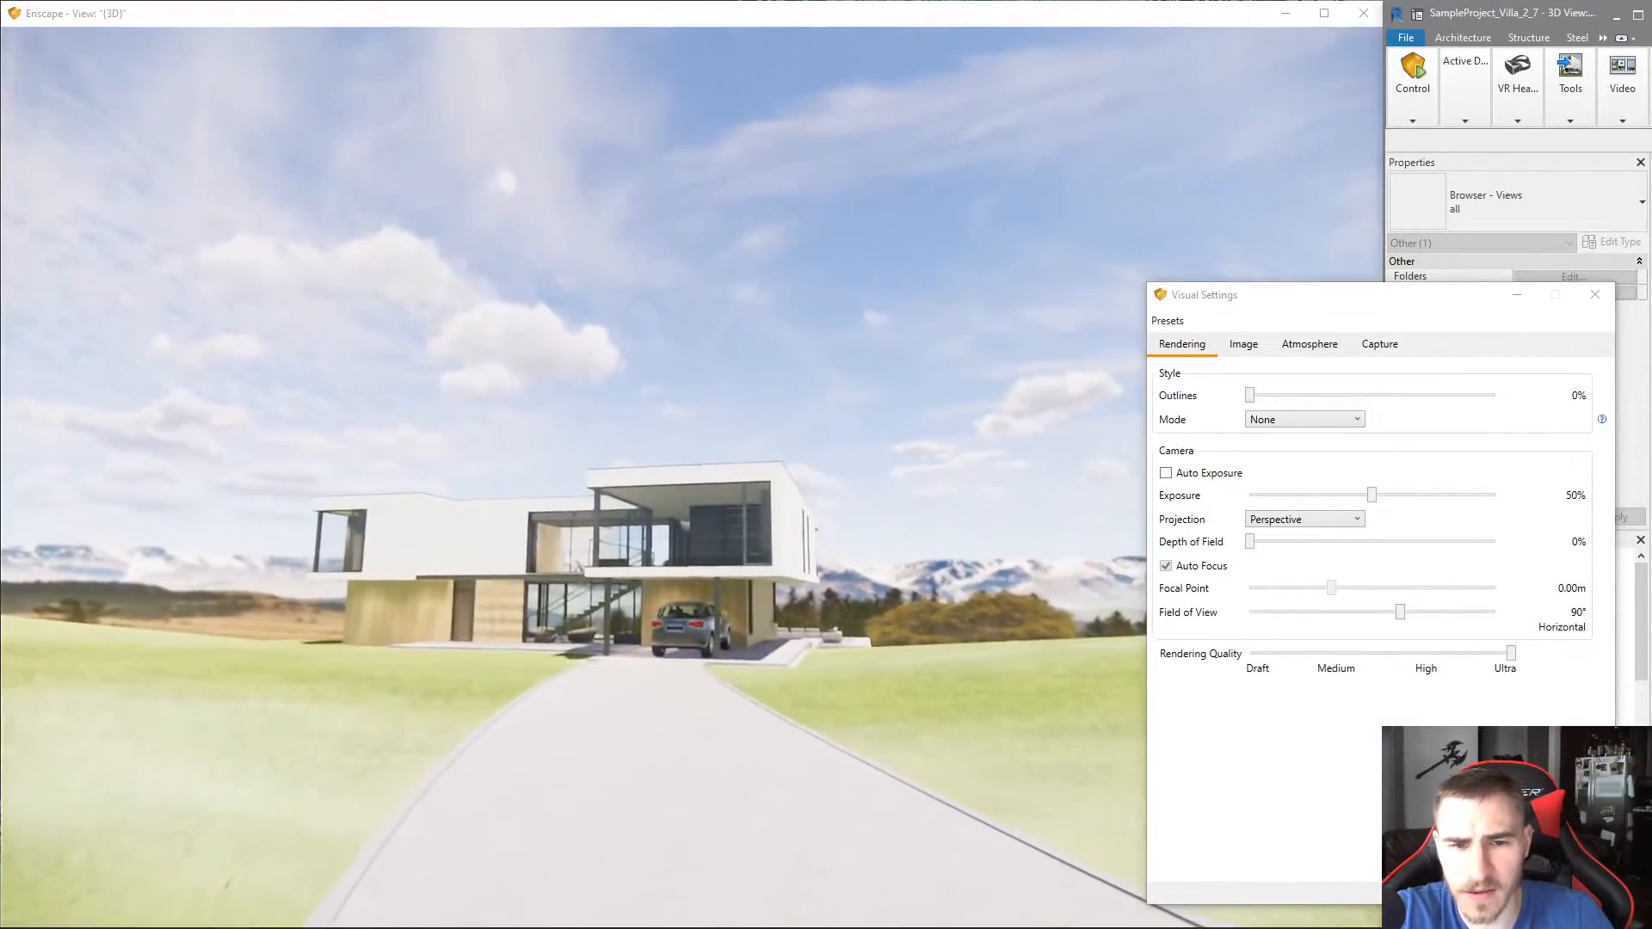
{"action": "key", "text": "w"}
{"action": "left_click_drag", "start_coordinate": [826, 723], "coordinate": [736, 712]}
- Shift the time of day to a dark dusk with a faint red sky behind the villa
{"action": "right_click_drag", "start_coordinate": [736, 713], "coordinate": [1273, 713], "text": "shift"}
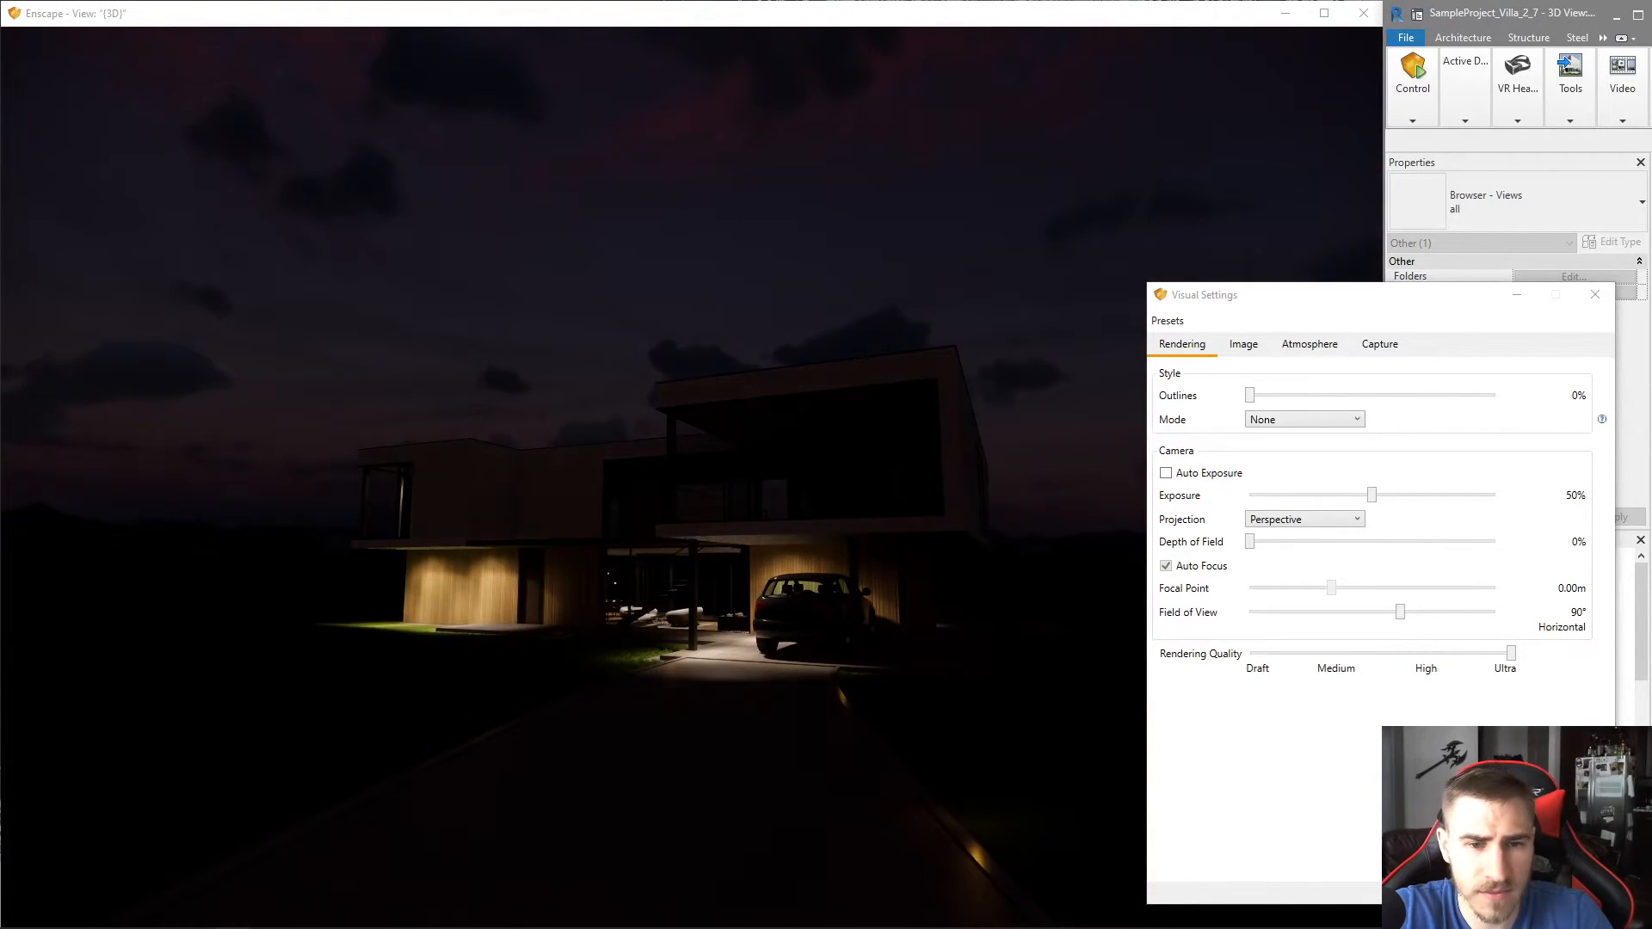
{"action": "right_click_drag", "start_coordinate": [1273, 713], "coordinate": [1226, 713], "text": "shift"}
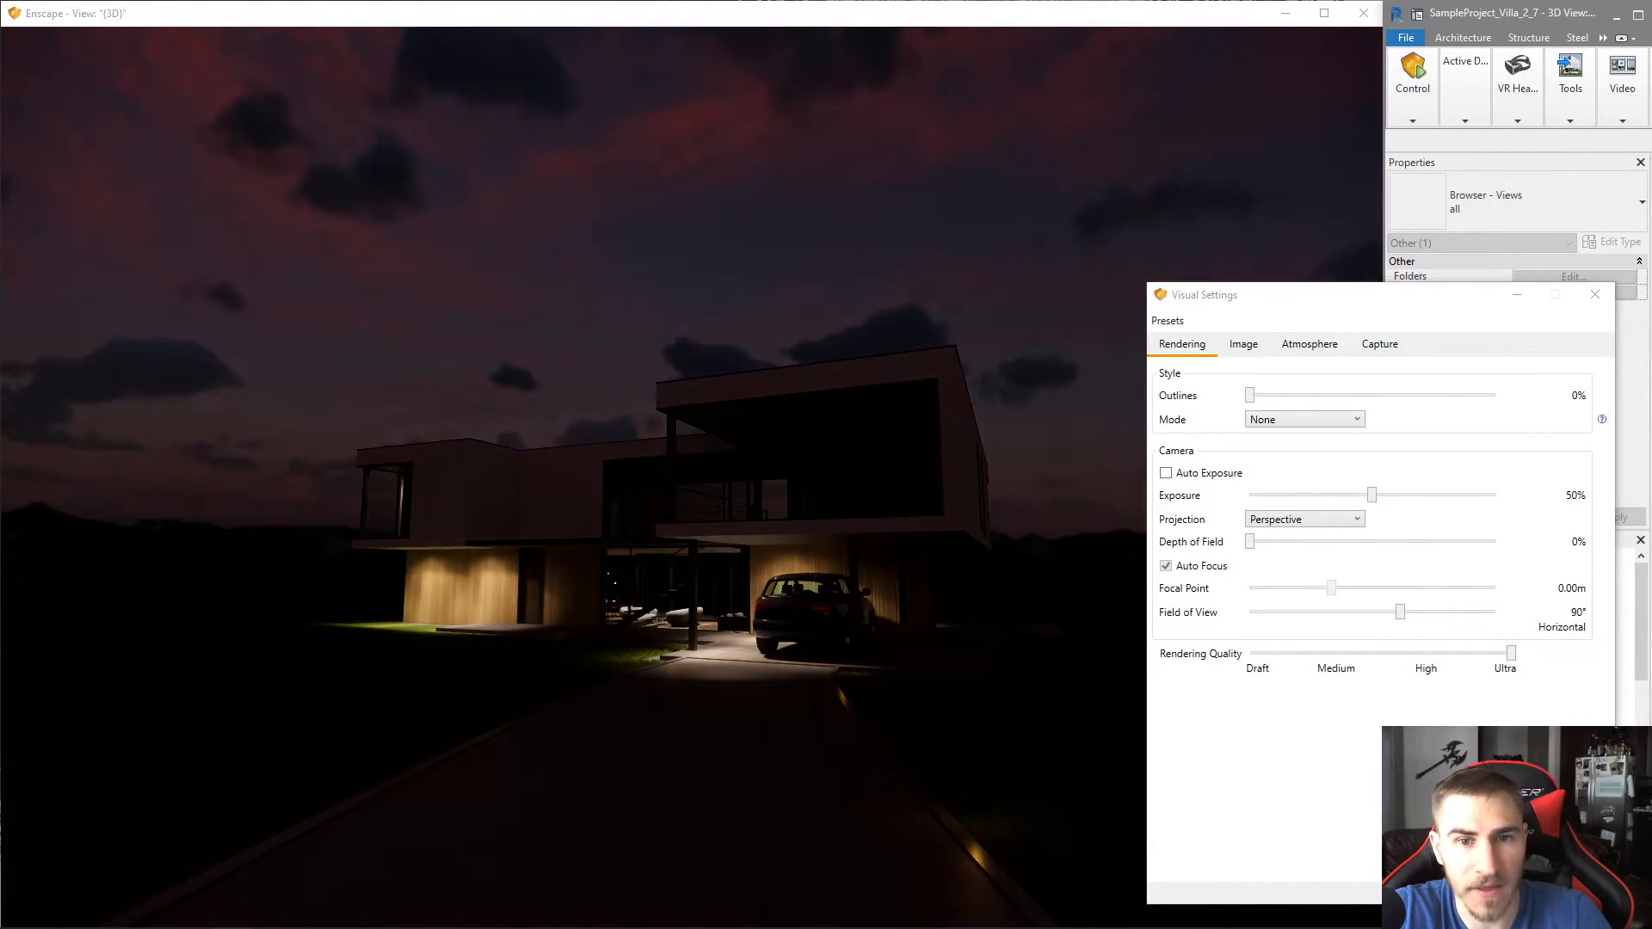
{"action": "mouse_move", "coordinate": [610, 683]}
{"action": "left_mouse_down"}
{"action": "mouse_move", "coordinate": [555, 676]}
{"action": "mouse_move", "coordinate": [608, 688]}
{"action": "left_mouse_up"}
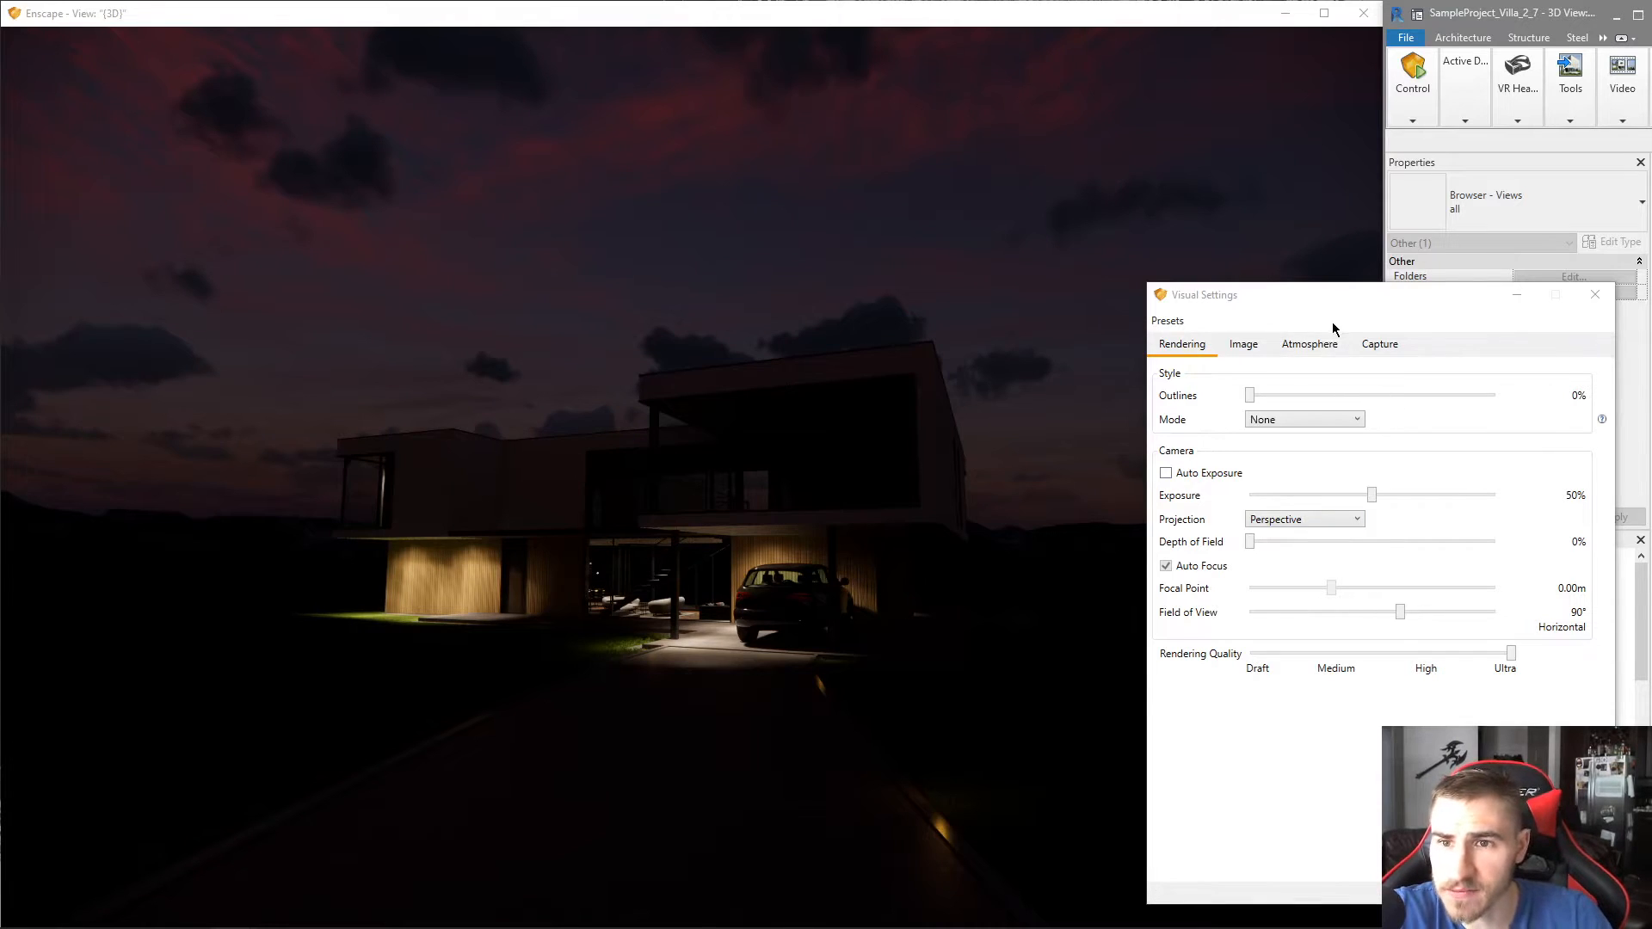
- Raise the camera exposure to 62% to brighten the dusk exterior of the villa
{"action": "left_click", "coordinate": [1310, 343]}
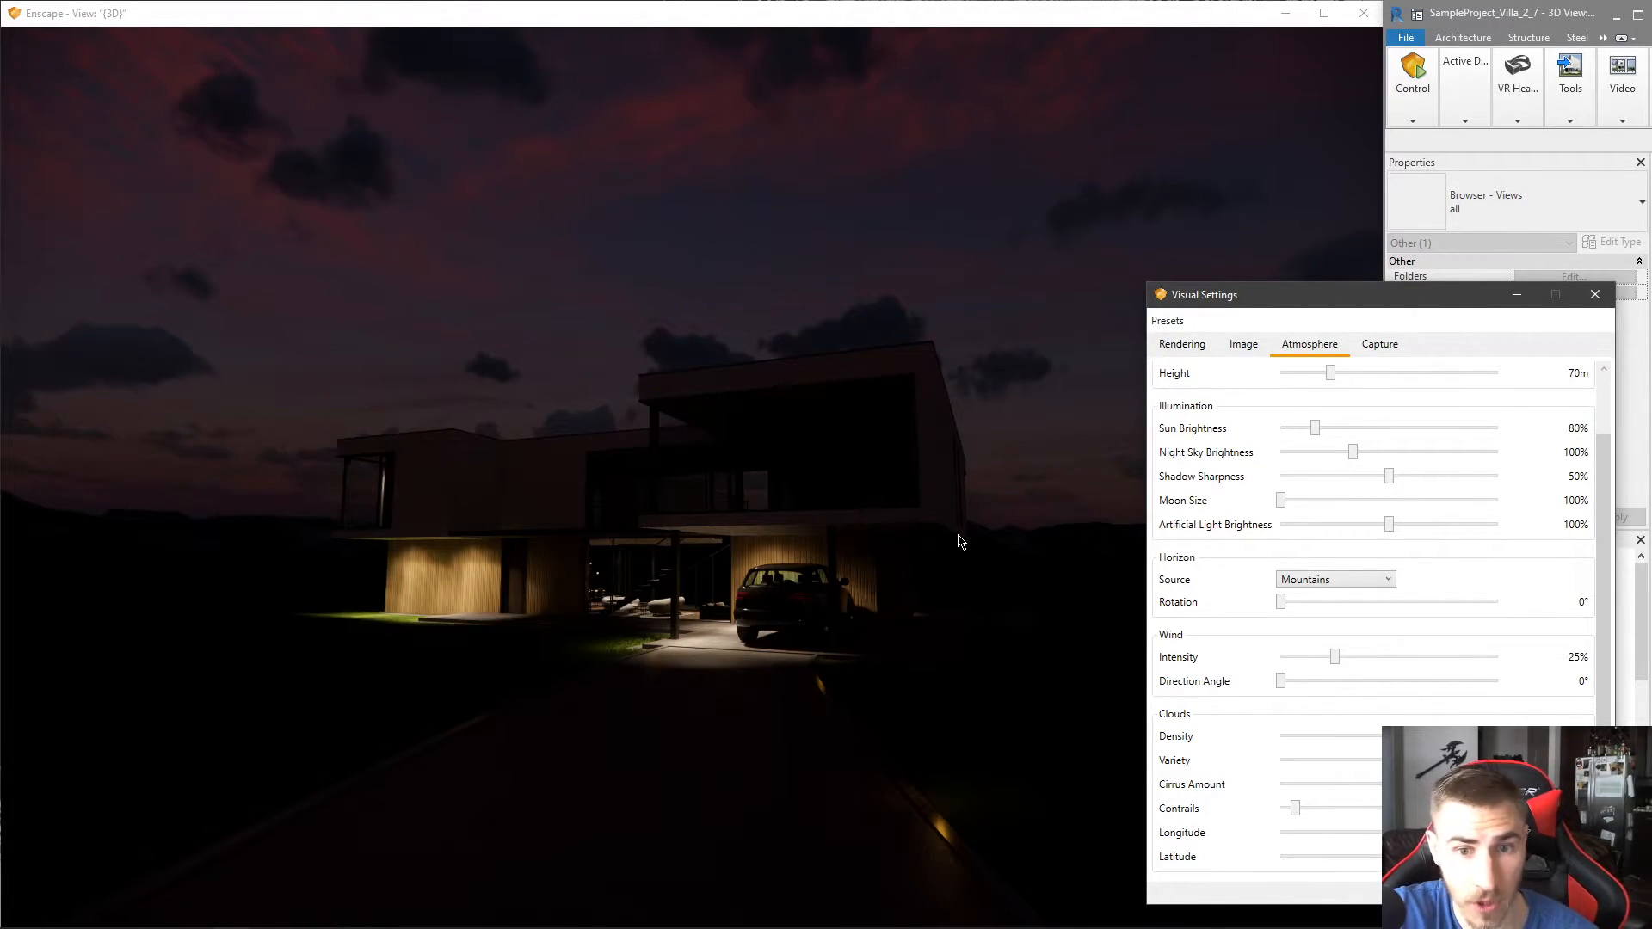
{"action": "left_click_drag", "start_coordinate": [961, 541], "coordinate": [935, 560]}
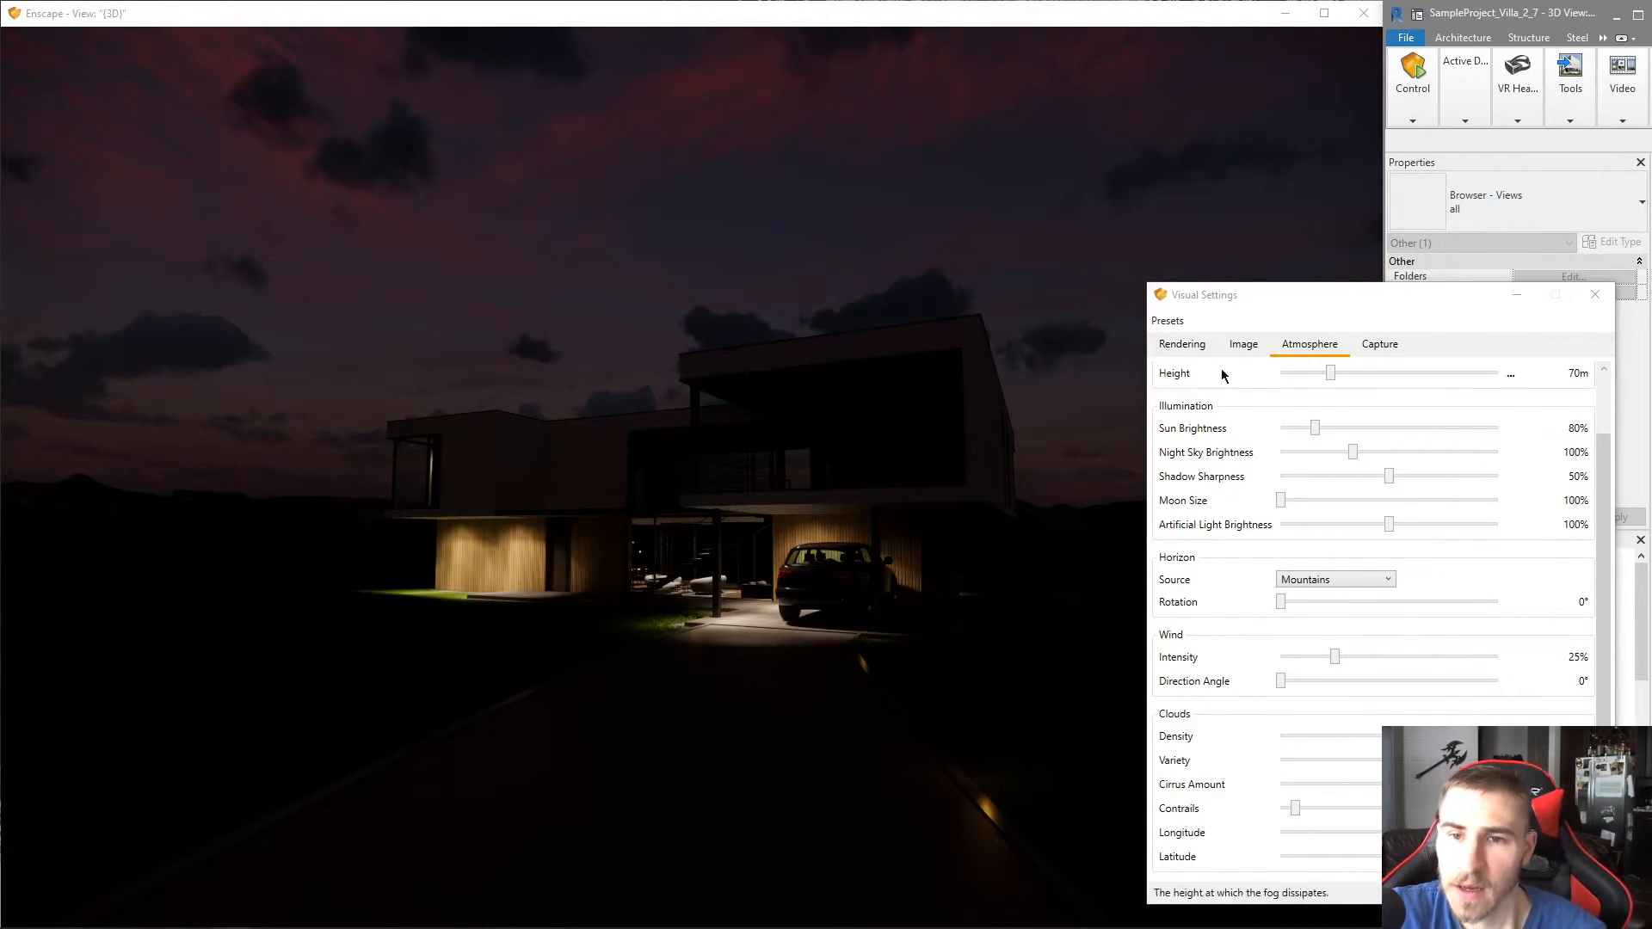
{"action": "left_click", "coordinate": [1184, 344]}
{"action": "left_click_drag", "start_coordinate": [1373, 495], "coordinate": [1405, 507]}
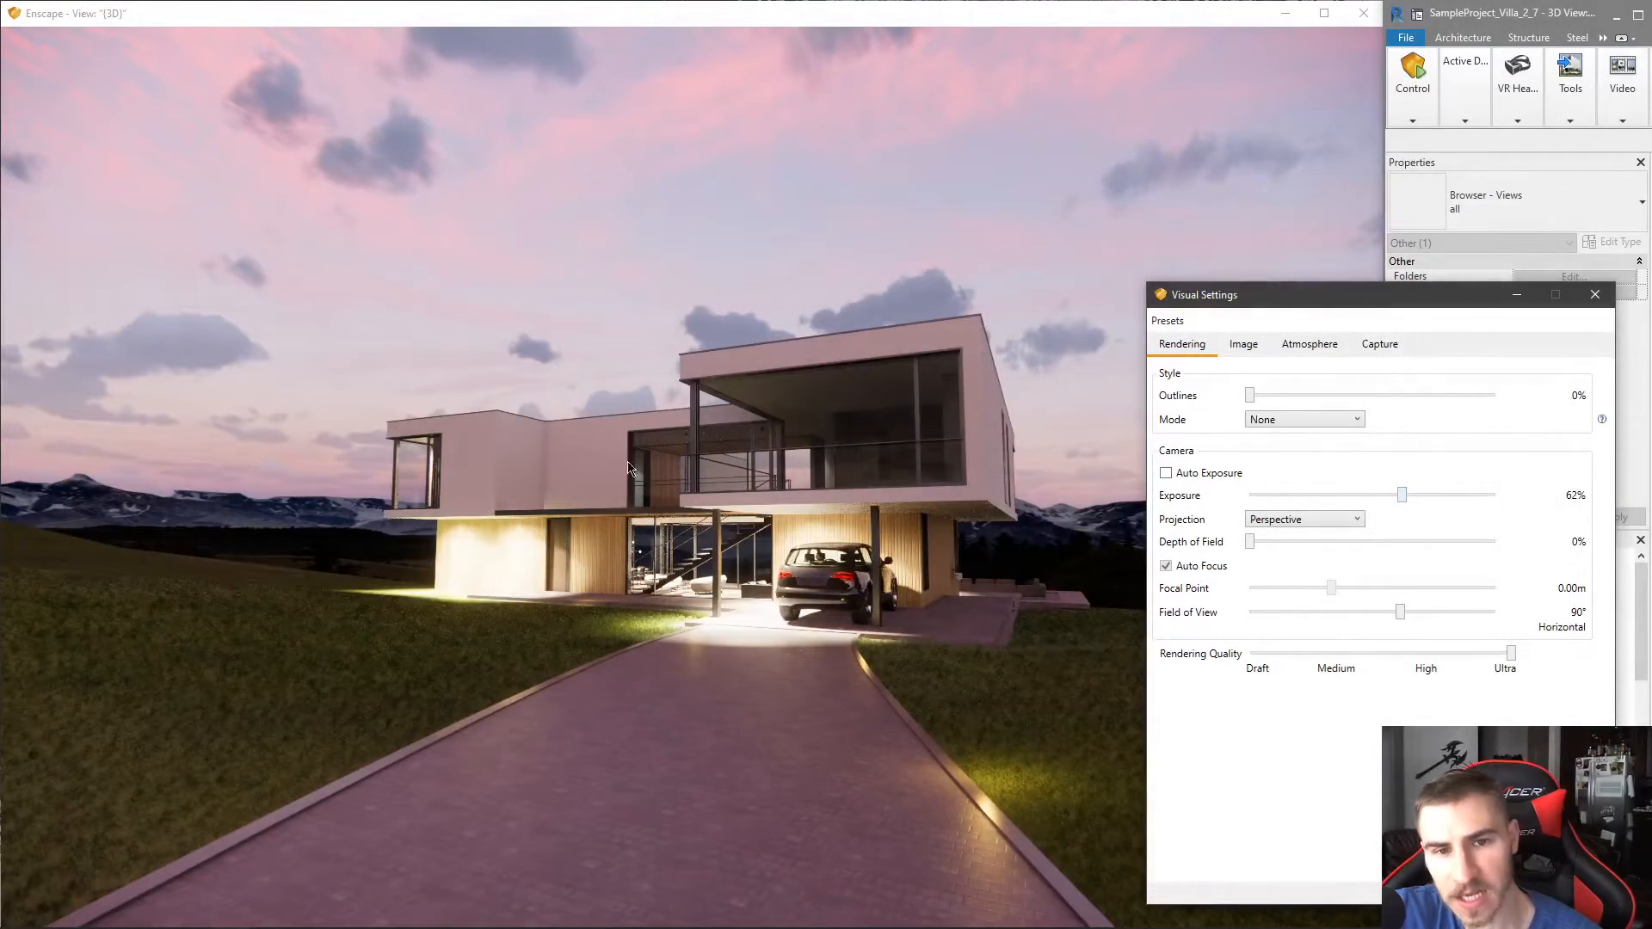
- Reset the exposure to 50% and try a sun brightness of 470% before restoring it to 80%
{"action": "double_click", "coordinate": [1406, 497]}
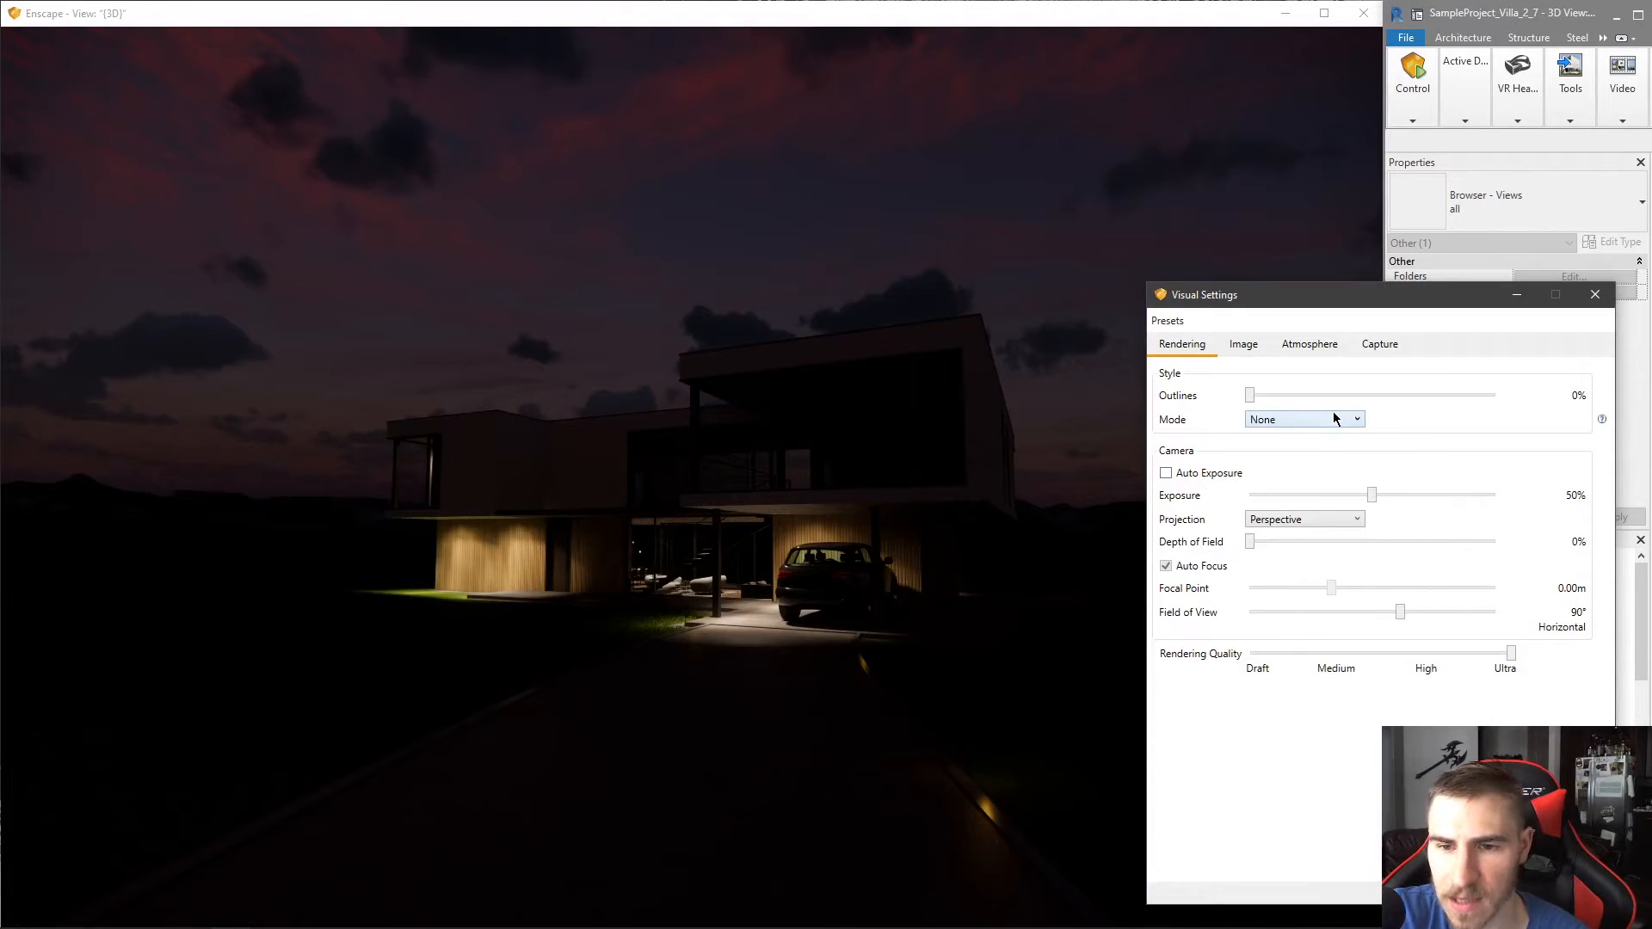
{"action": "left_click", "coordinate": [1308, 344]}
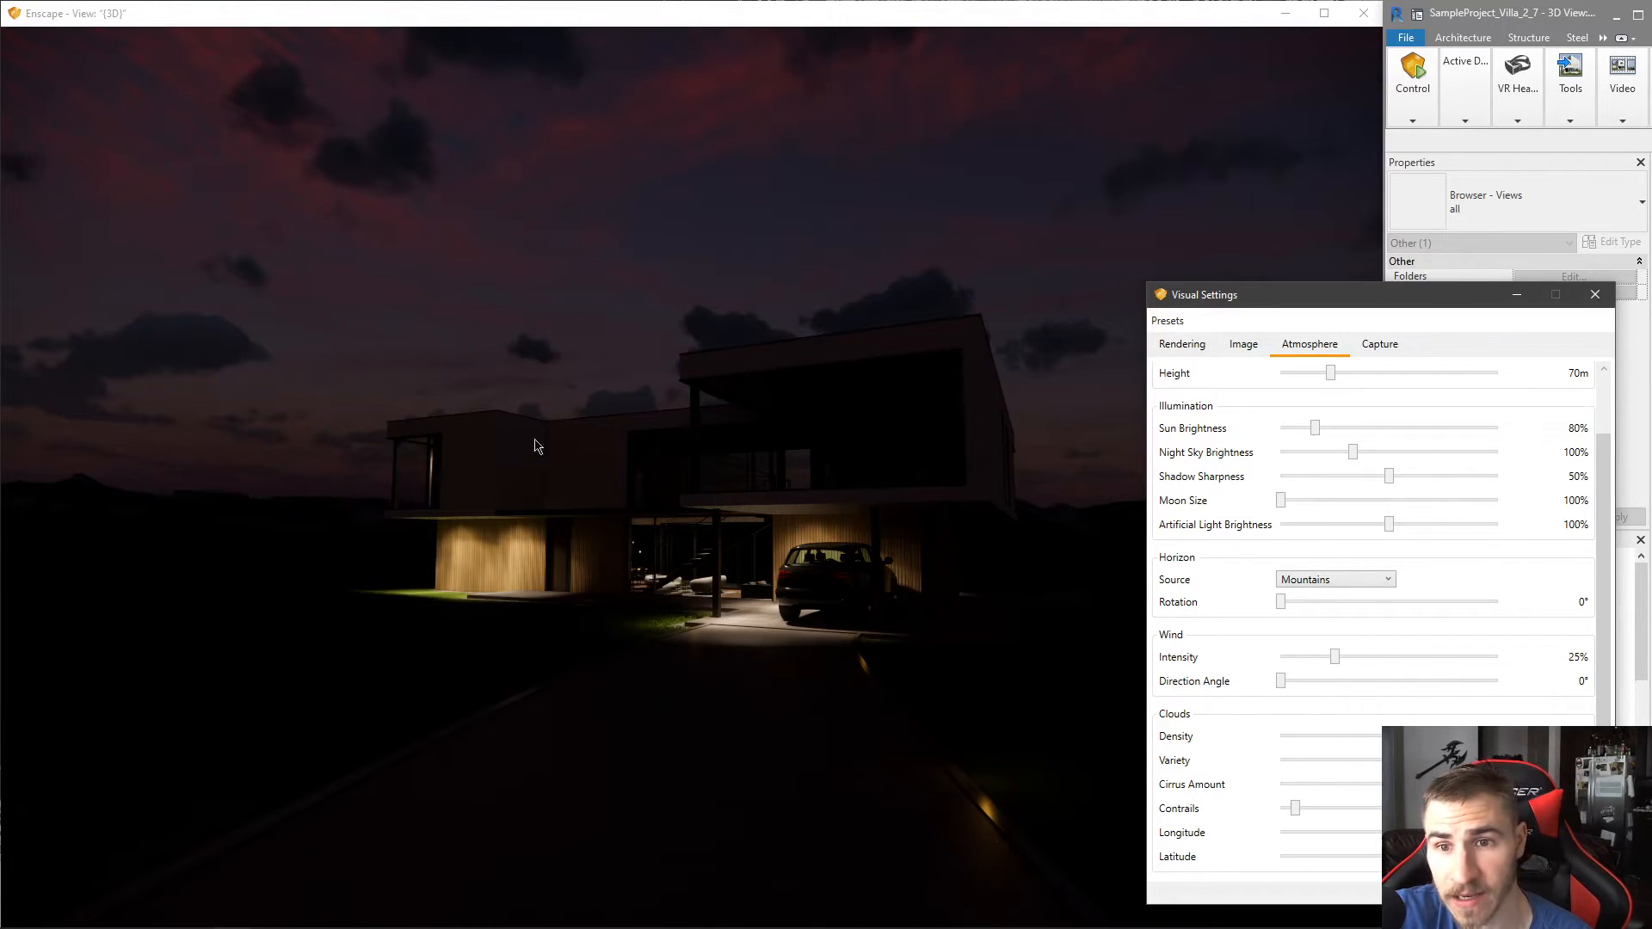
{"action": "left_click_drag", "start_coordinate": [1318, 426], "coordinate": [1484, 434]}
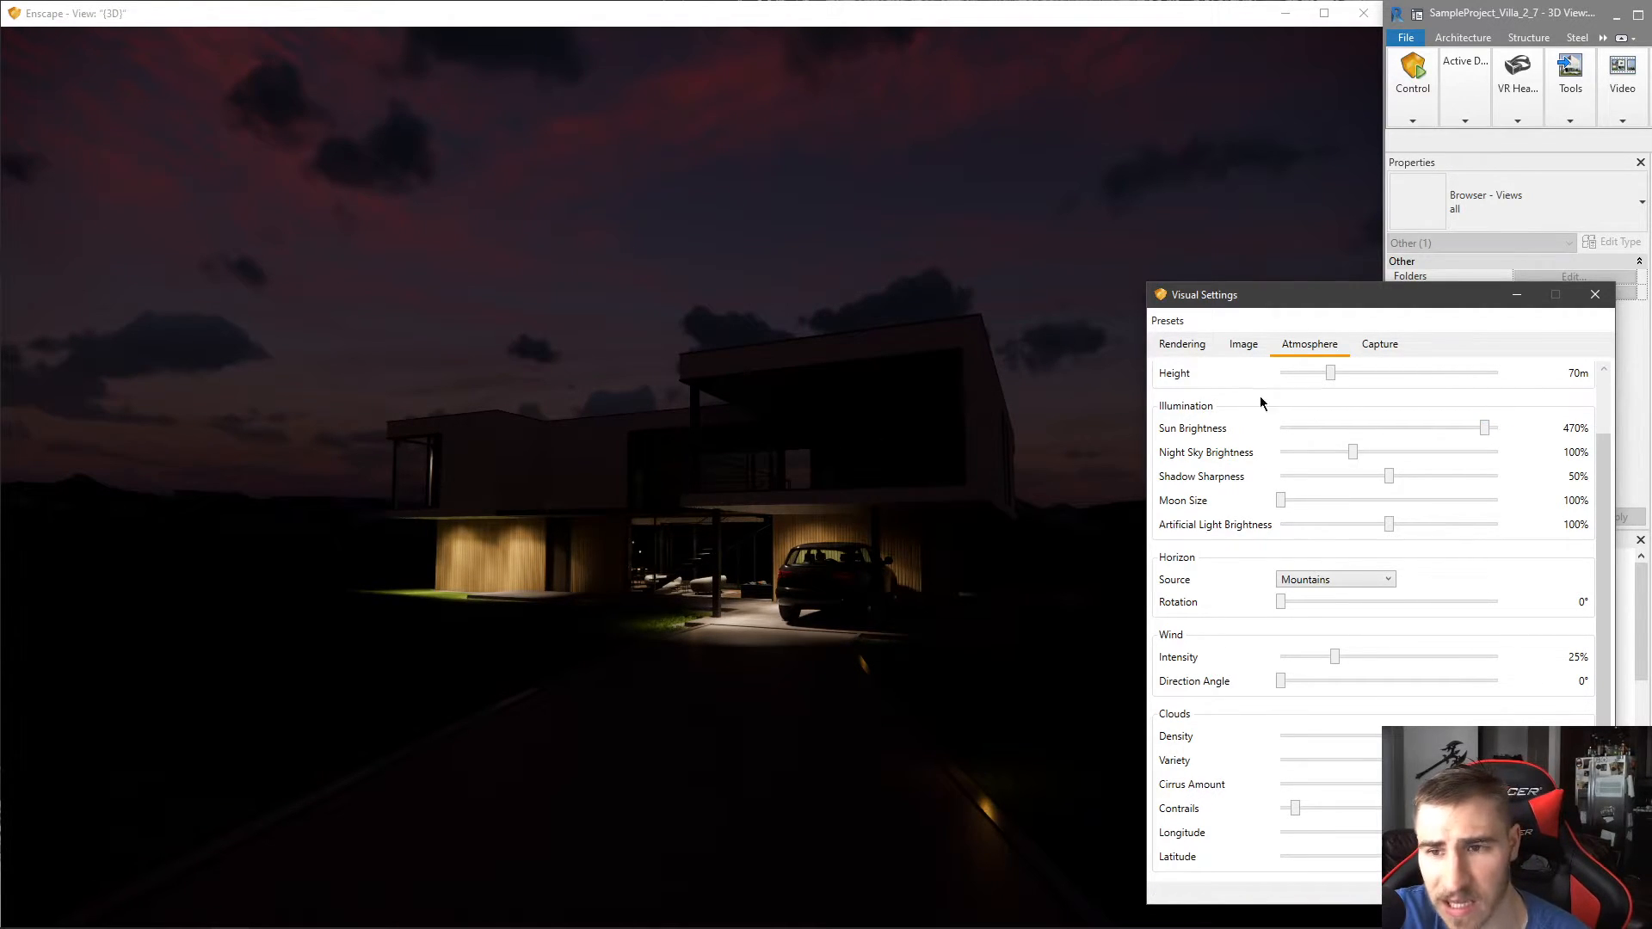
{"action": "double_click", "coordinate": [1486, 431]}
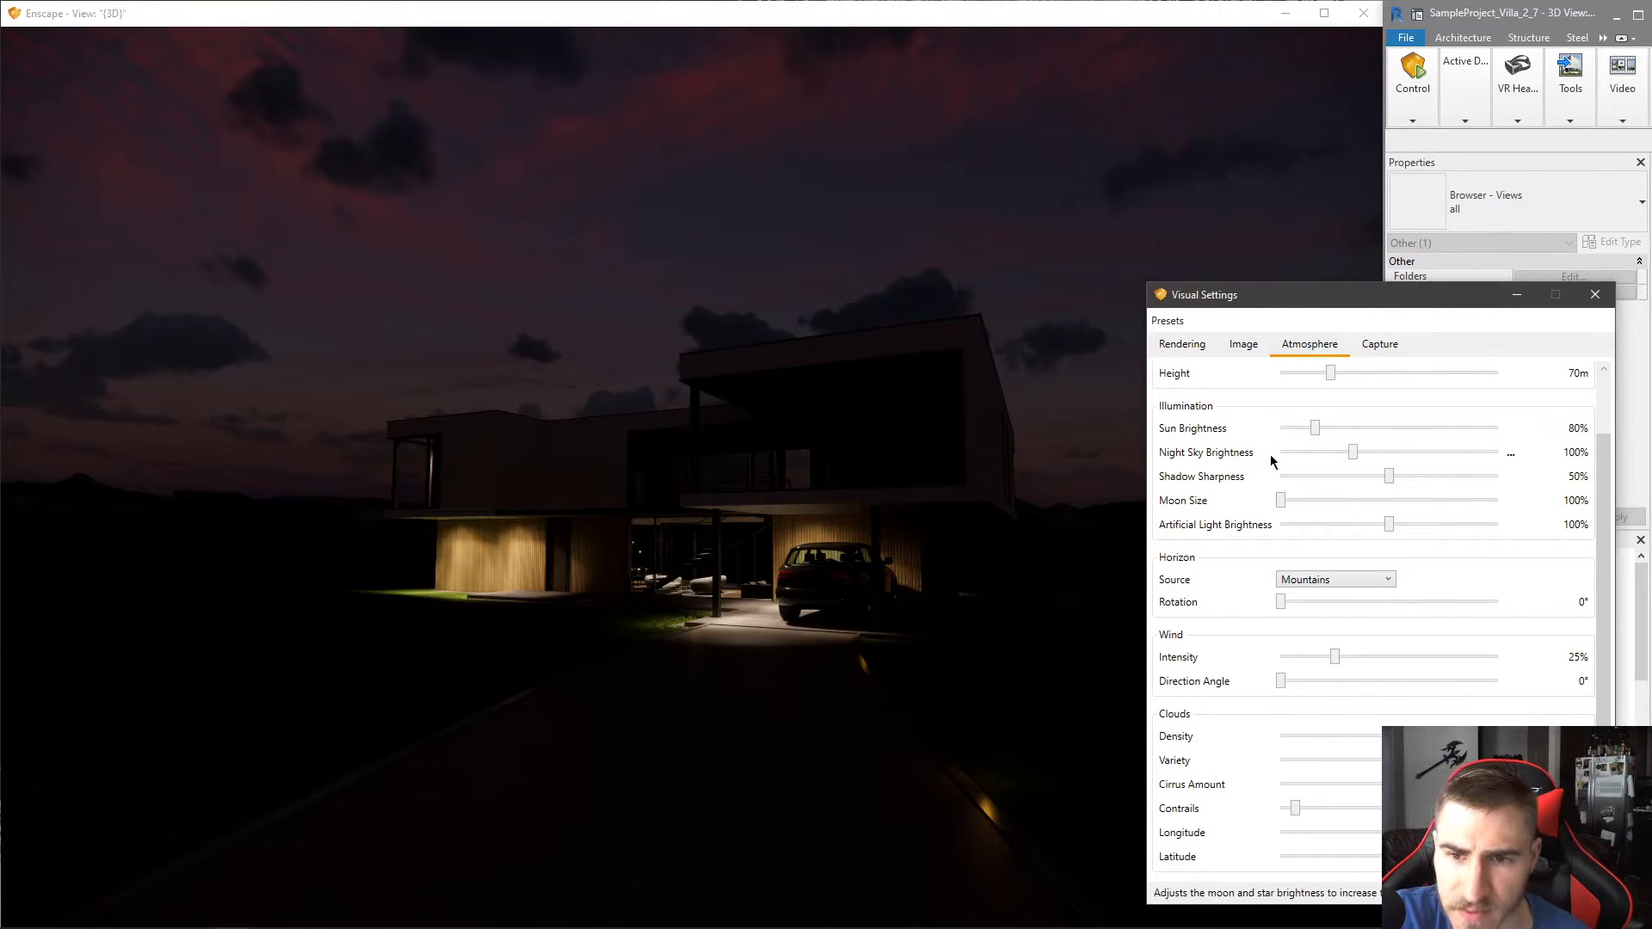
{"action": "mouse_move", "coordinate": [1347, 456]}
{"action": "left_mouse_down"}
{"action": "mouse_move", "coordinate": [1438, 453]}
{"action": "mouse_move", "coordinate": [1329, 460]}
{"action": "mouse_move", "coordinate": [1493, 462]}
{"action": "mouse_move", "coordinate": [1295, 471]}
{"action": "mouse_move", "coordinate": [1357, 463]}
{"action": "left_mouse_up"}
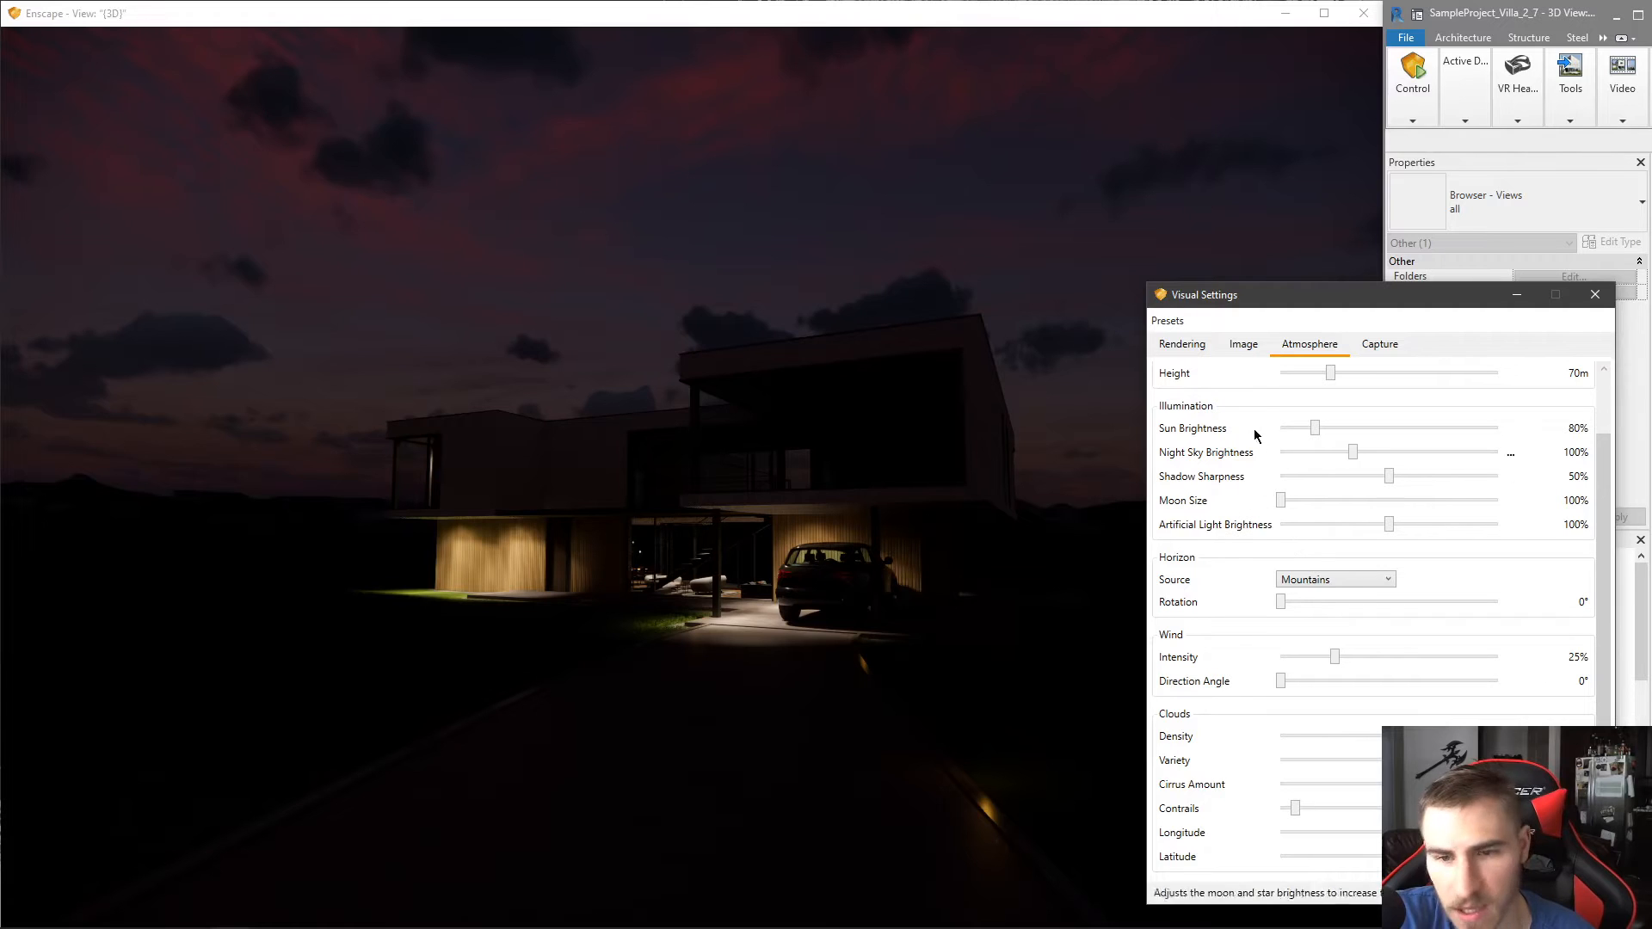
- Lower the brightness of all artificial lights to 85% in the illumination settings
{"action": "left_click", "coordinate": [1243, 344]}
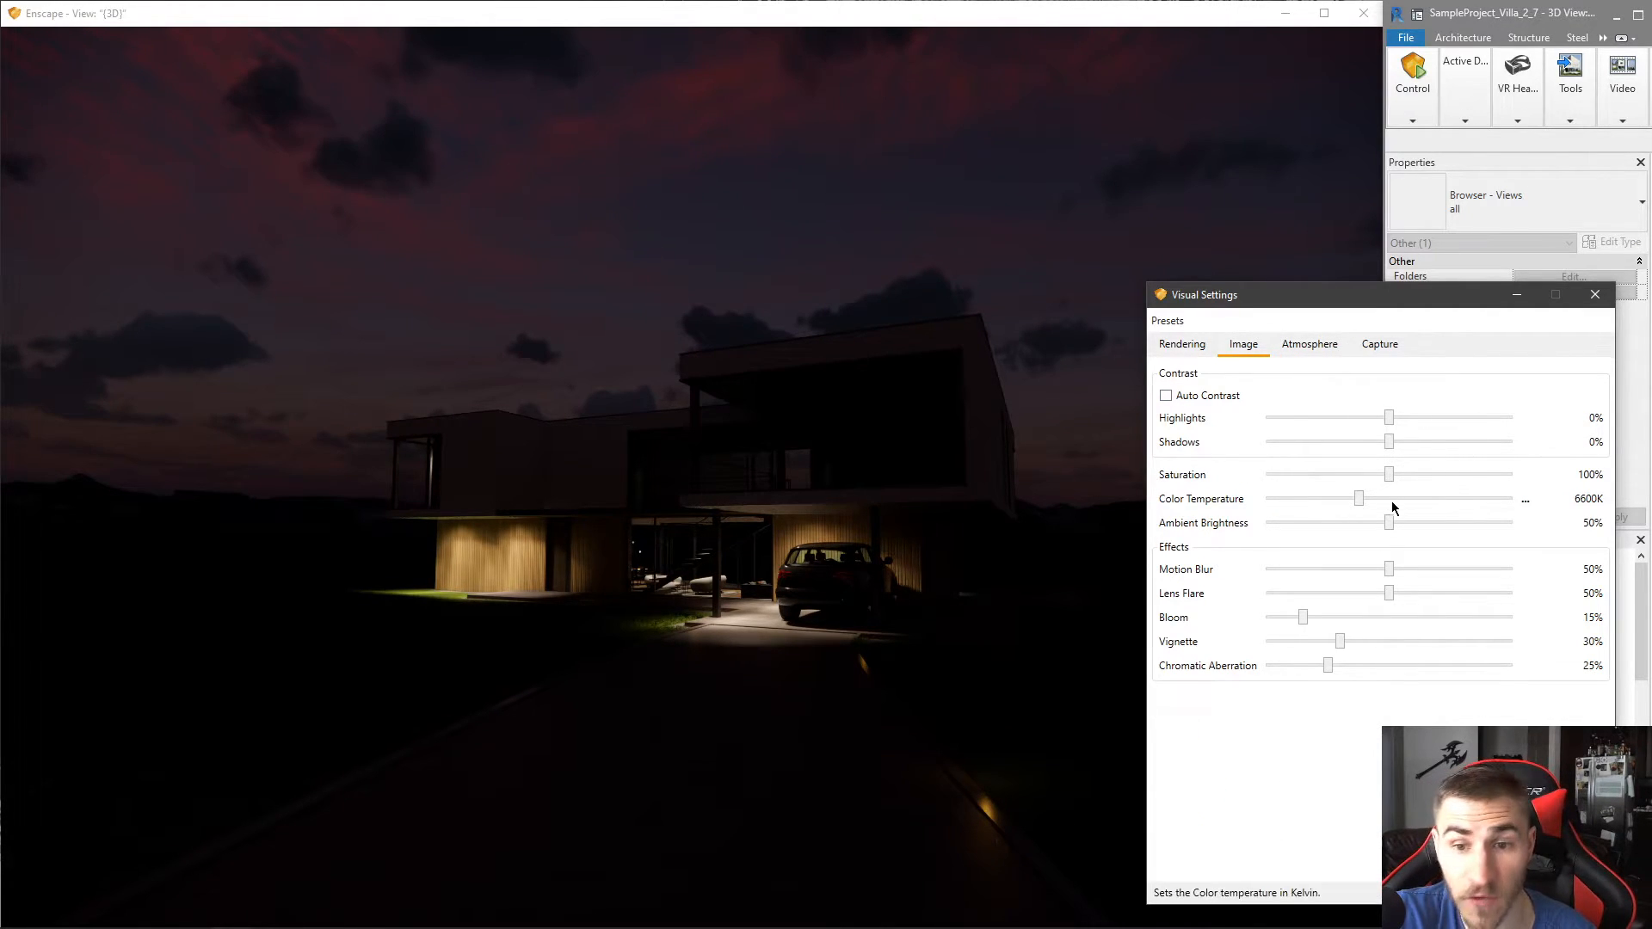
{"action": "left_click", "coordinate": [1309, 345]}
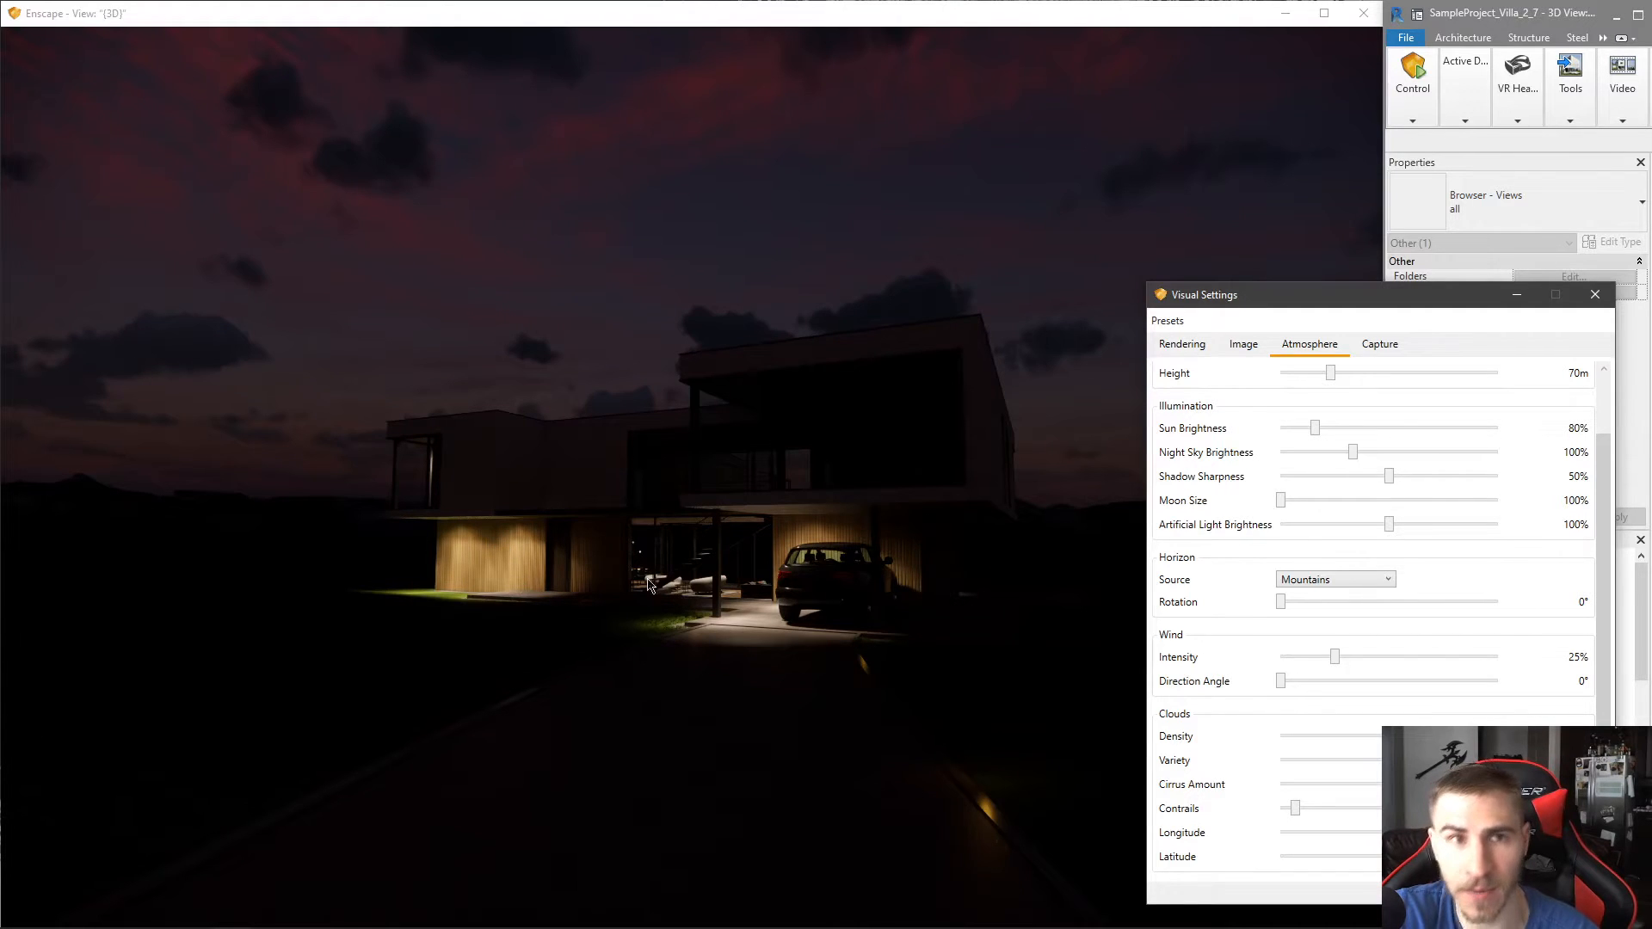
{"action": "mouse_move", "coordinate": [1389, 534]}
{"action": "left_mouse_down"}
{"action": "mouse_move", "coordinate": [1353, 565]}
{"action": "mouse_move", "coordinate": [1401, 538]}
{"action": "mouse_move", "coordinate": [1388, 540]}
{"action": "left_mouse_up"}
{"action": "scroll", "coordinate": [1387, 529], "scroll_direction": "down", "scroll_amount": 5}
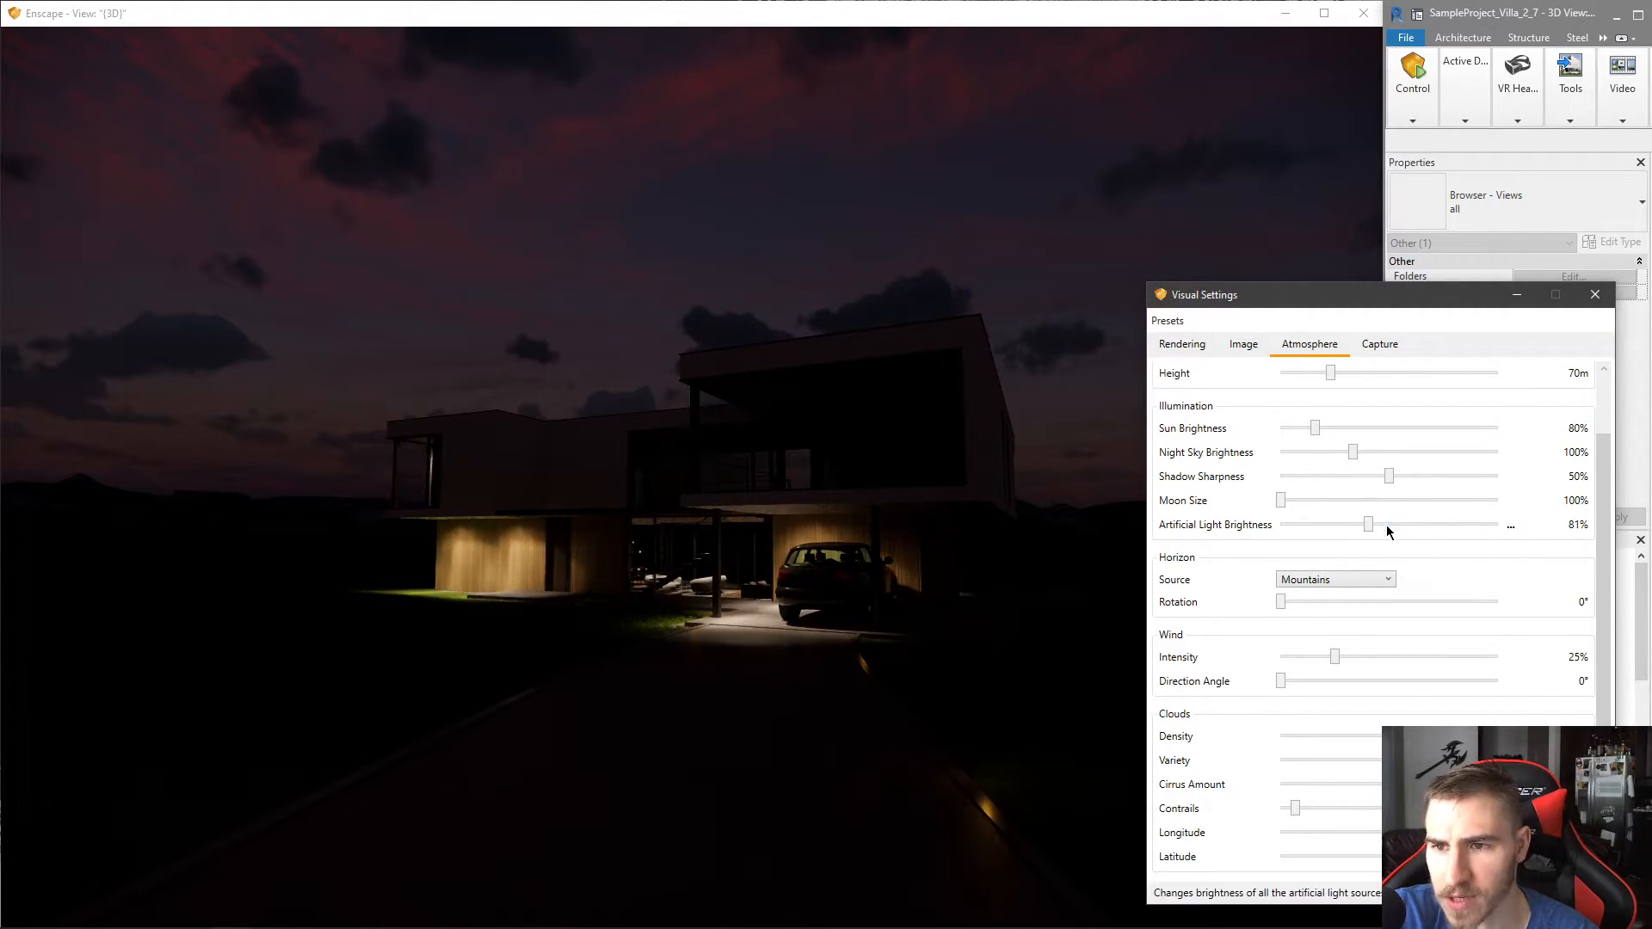
{"action": "left_click", "coordinate": [1387, 527]}
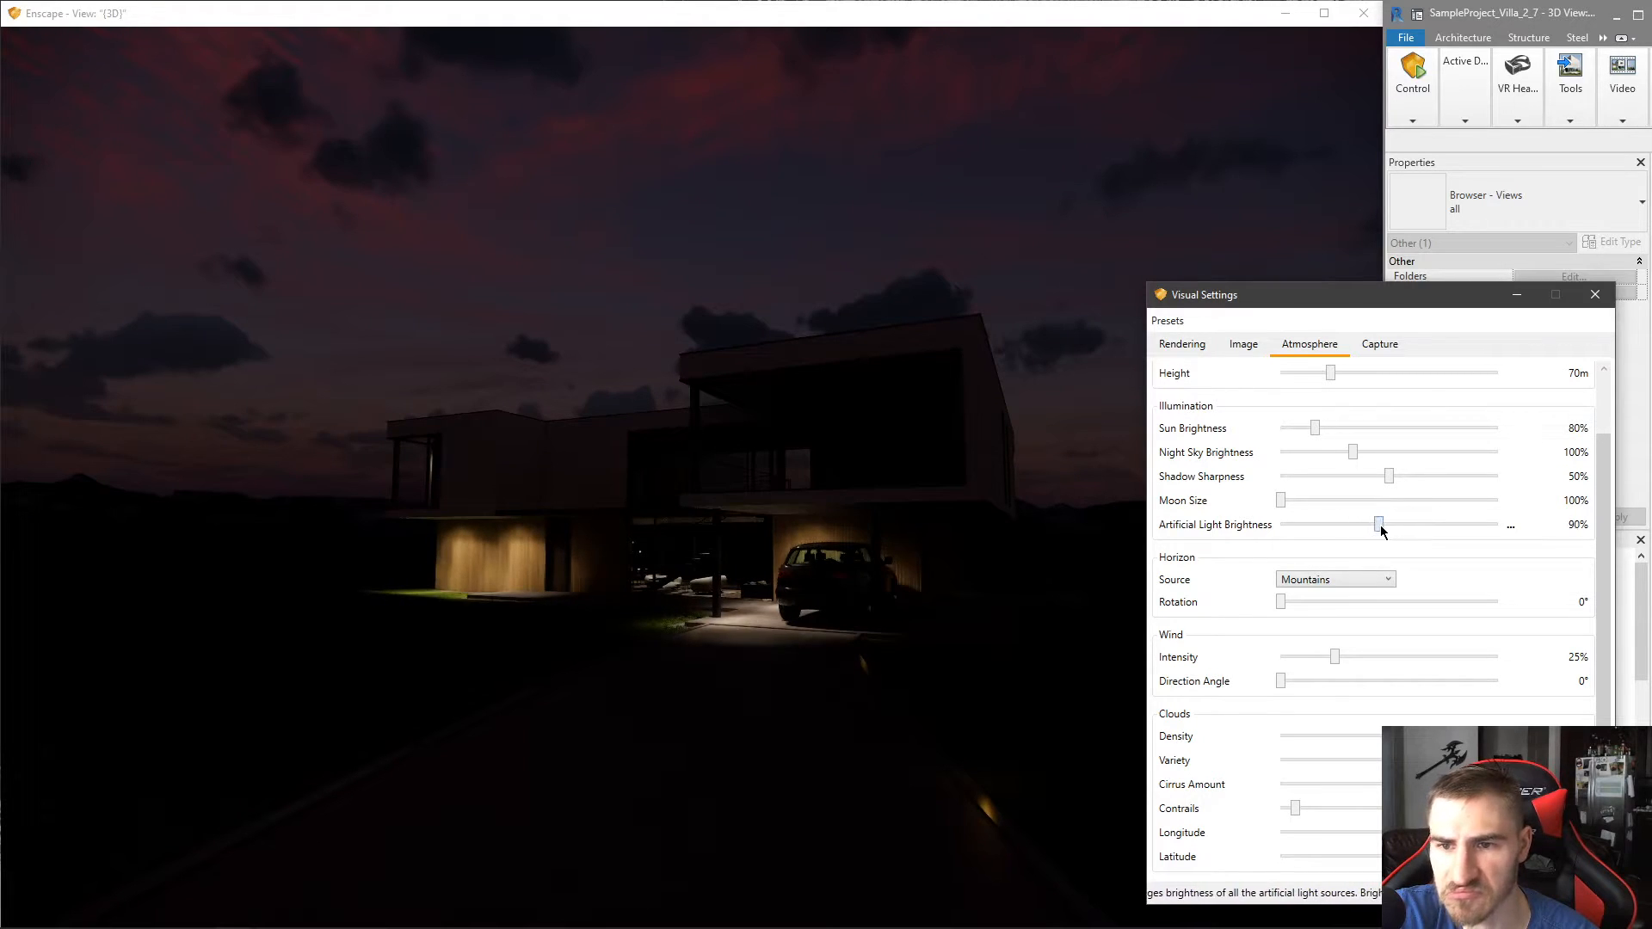
{"action": "left_click_drag", "start_coordinate": [1383, 539], "coordinate": [1383, 543]}
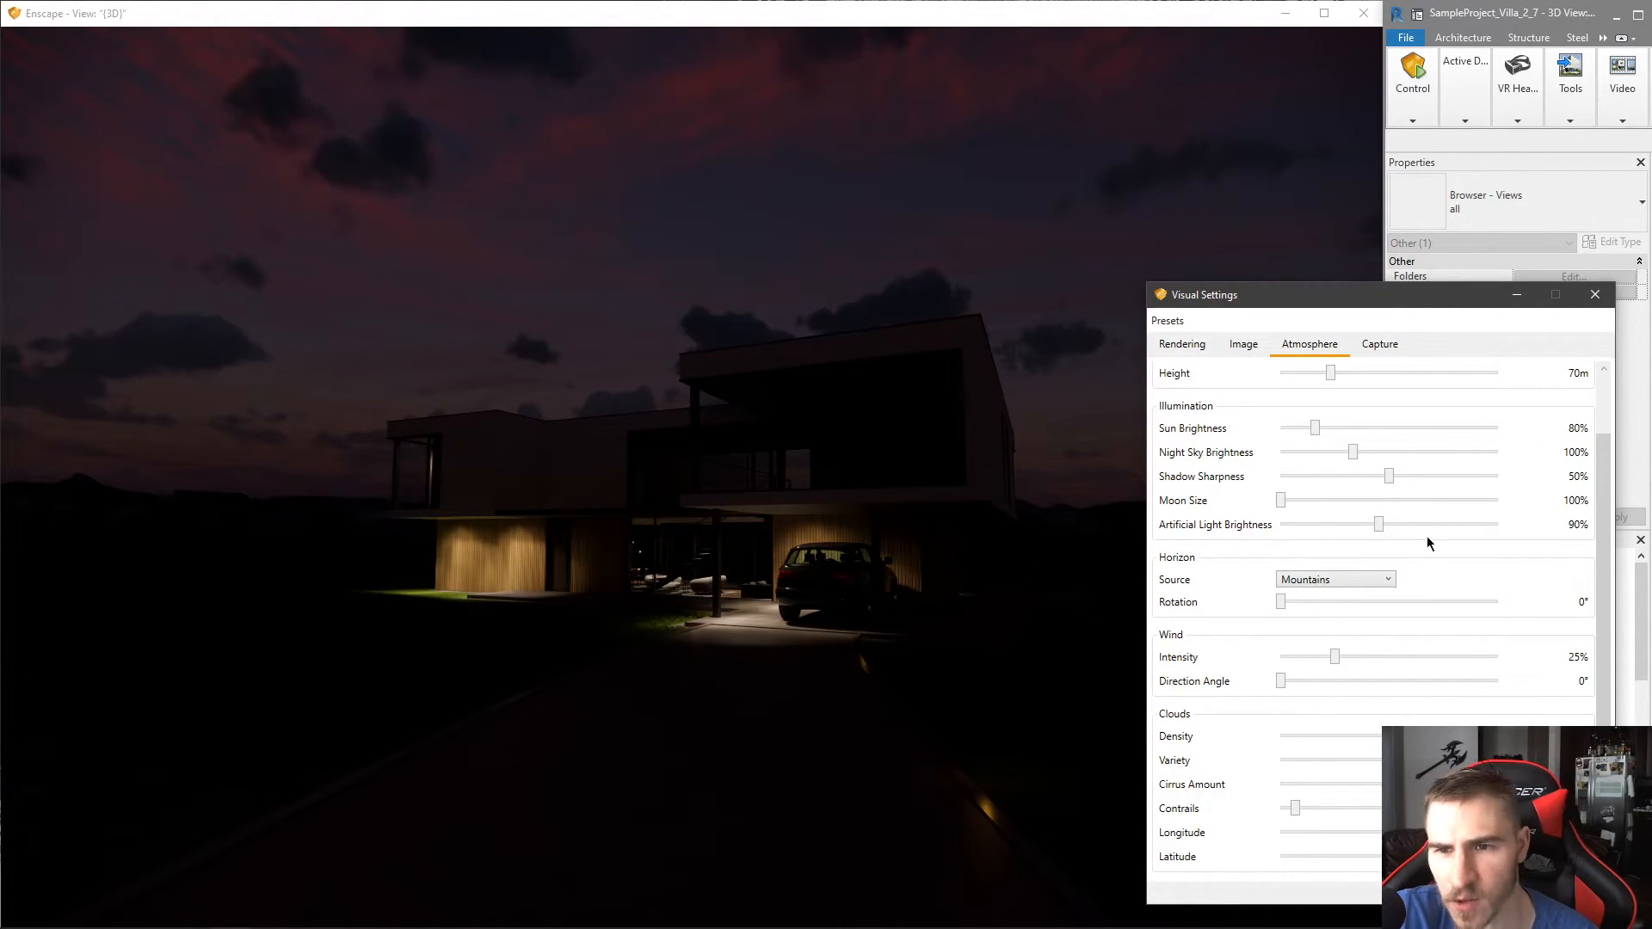
{"action": "left_click_drag", "start_coordinate": [1389, 525], "coordinate": [1384, 522]}
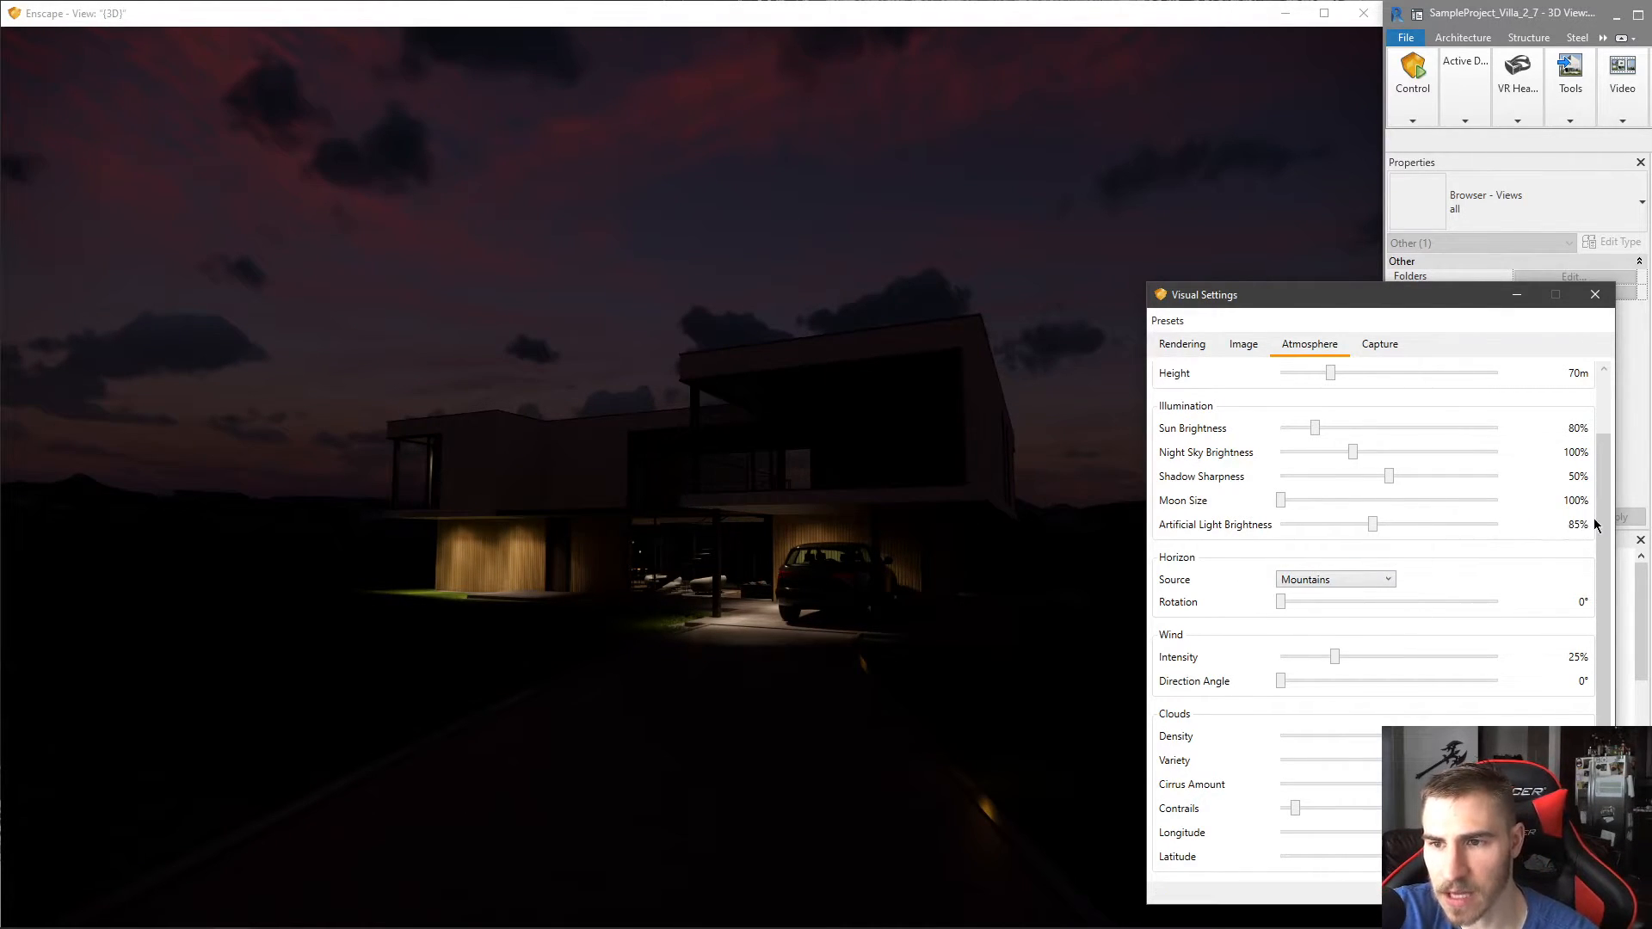
- Set the shadows value in the image contrast settings to -80%
{"action": "left_click", "coordinate": [1260, 348]}
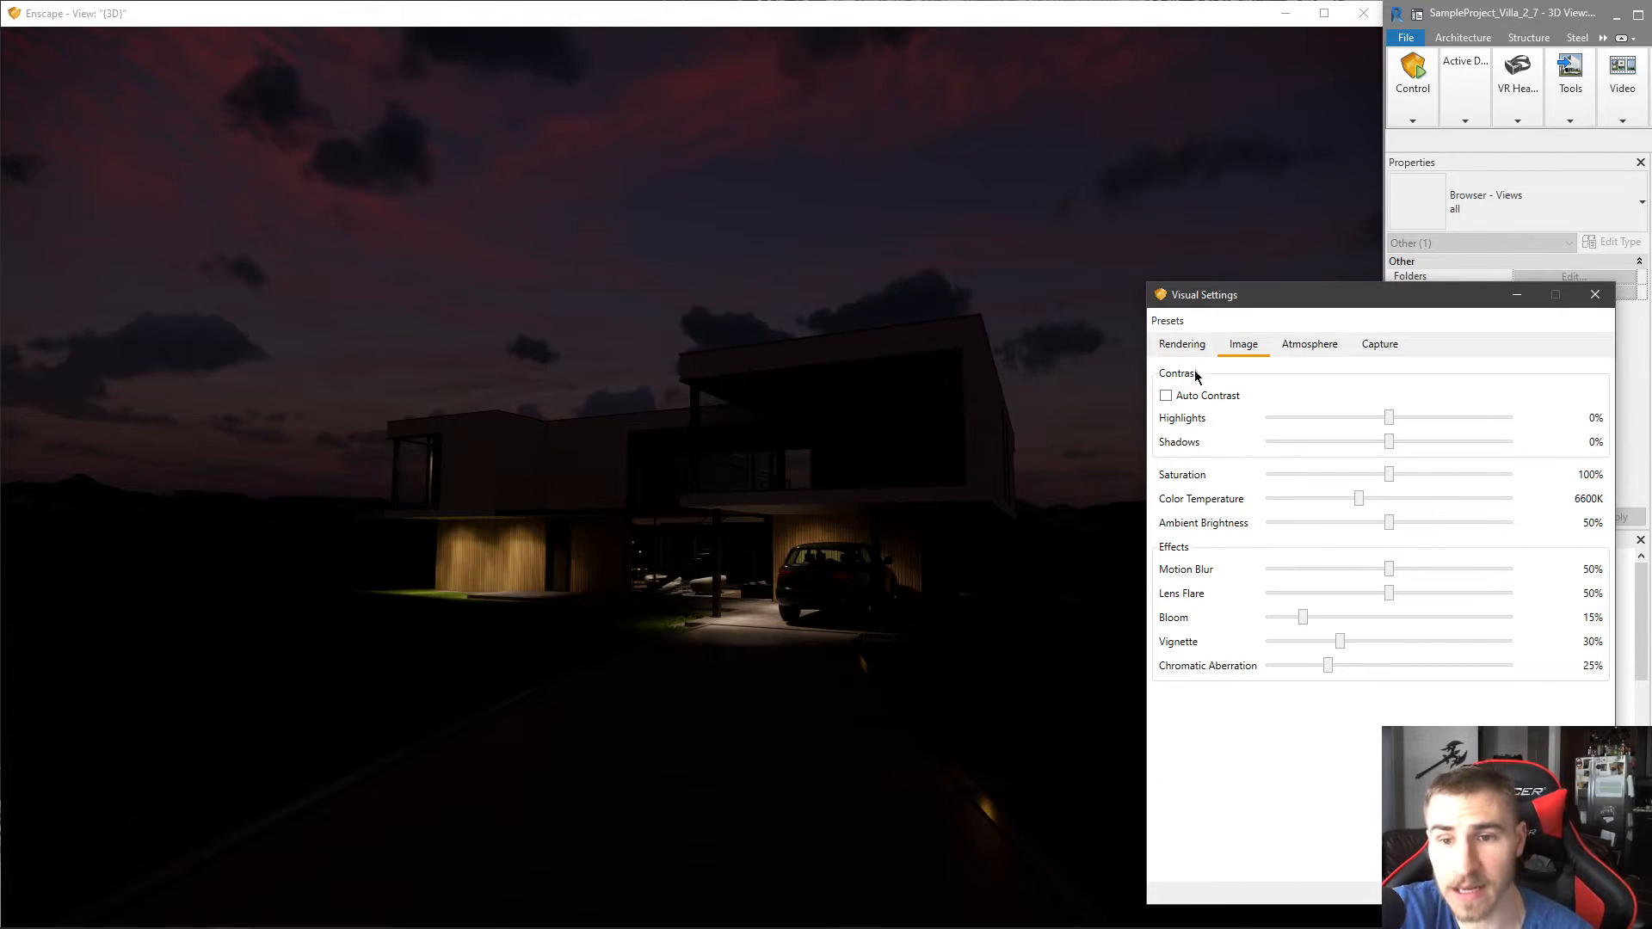
{"action": "left_click_drag", "start_coordinate": [1388, 417], "coordinate": [1293, 446]}
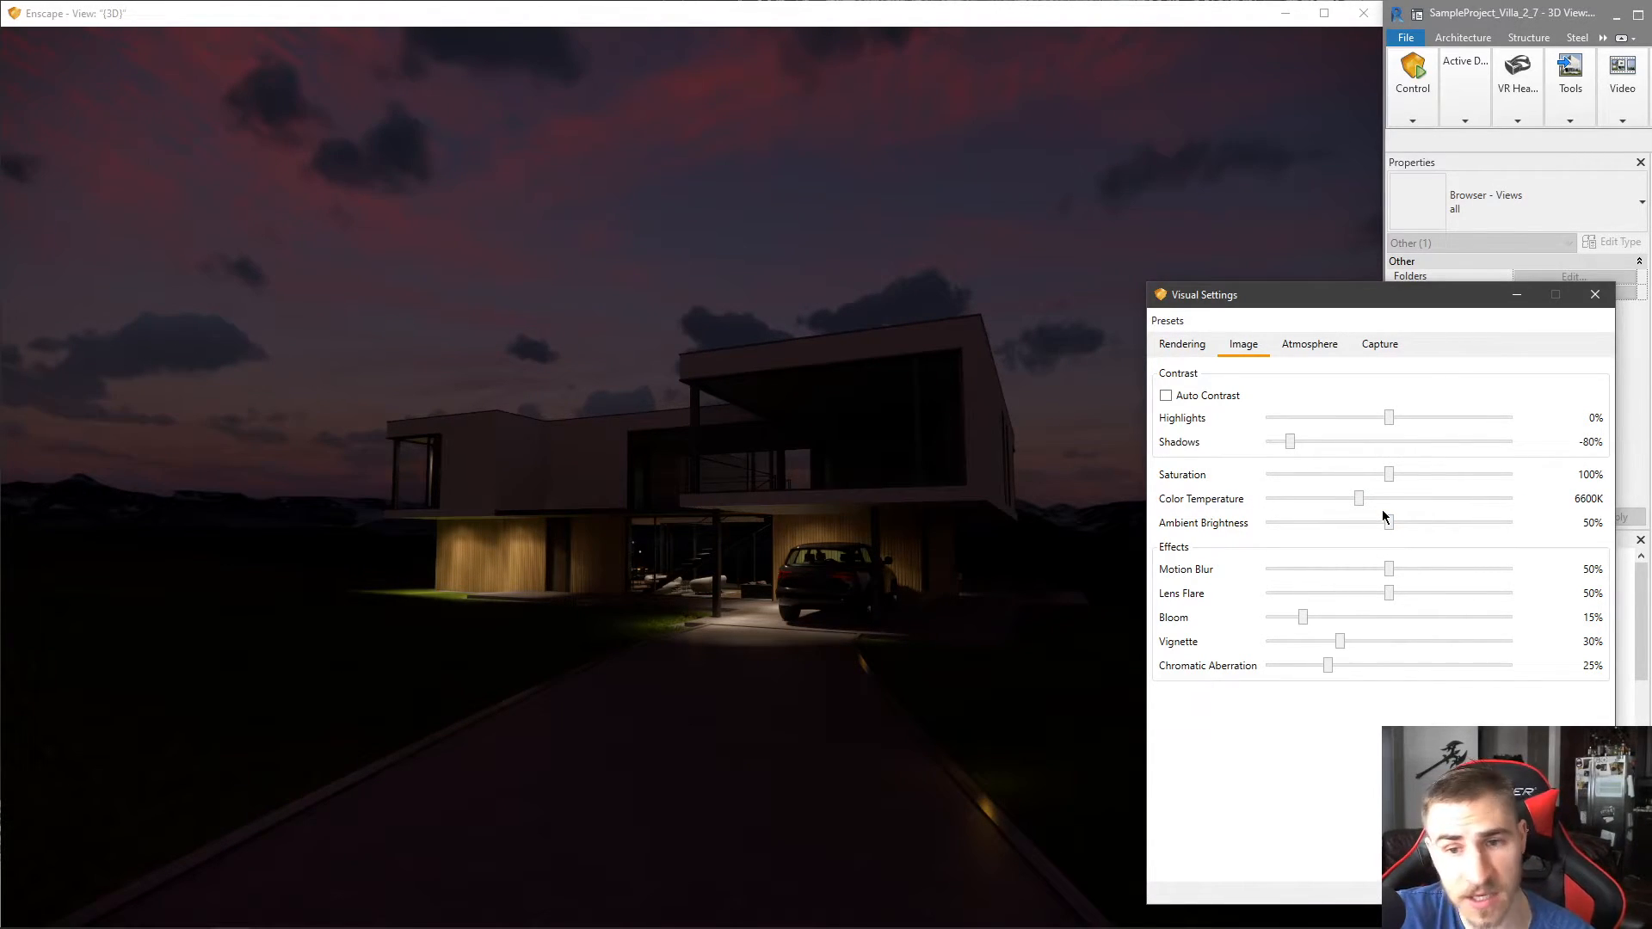
- Try ambient brightness values between 0% and 100%, and restore it to 50%
{"action": "left_click_drag", "start_coordinate": [1387, 524], "coordinate": [1437, 531]}
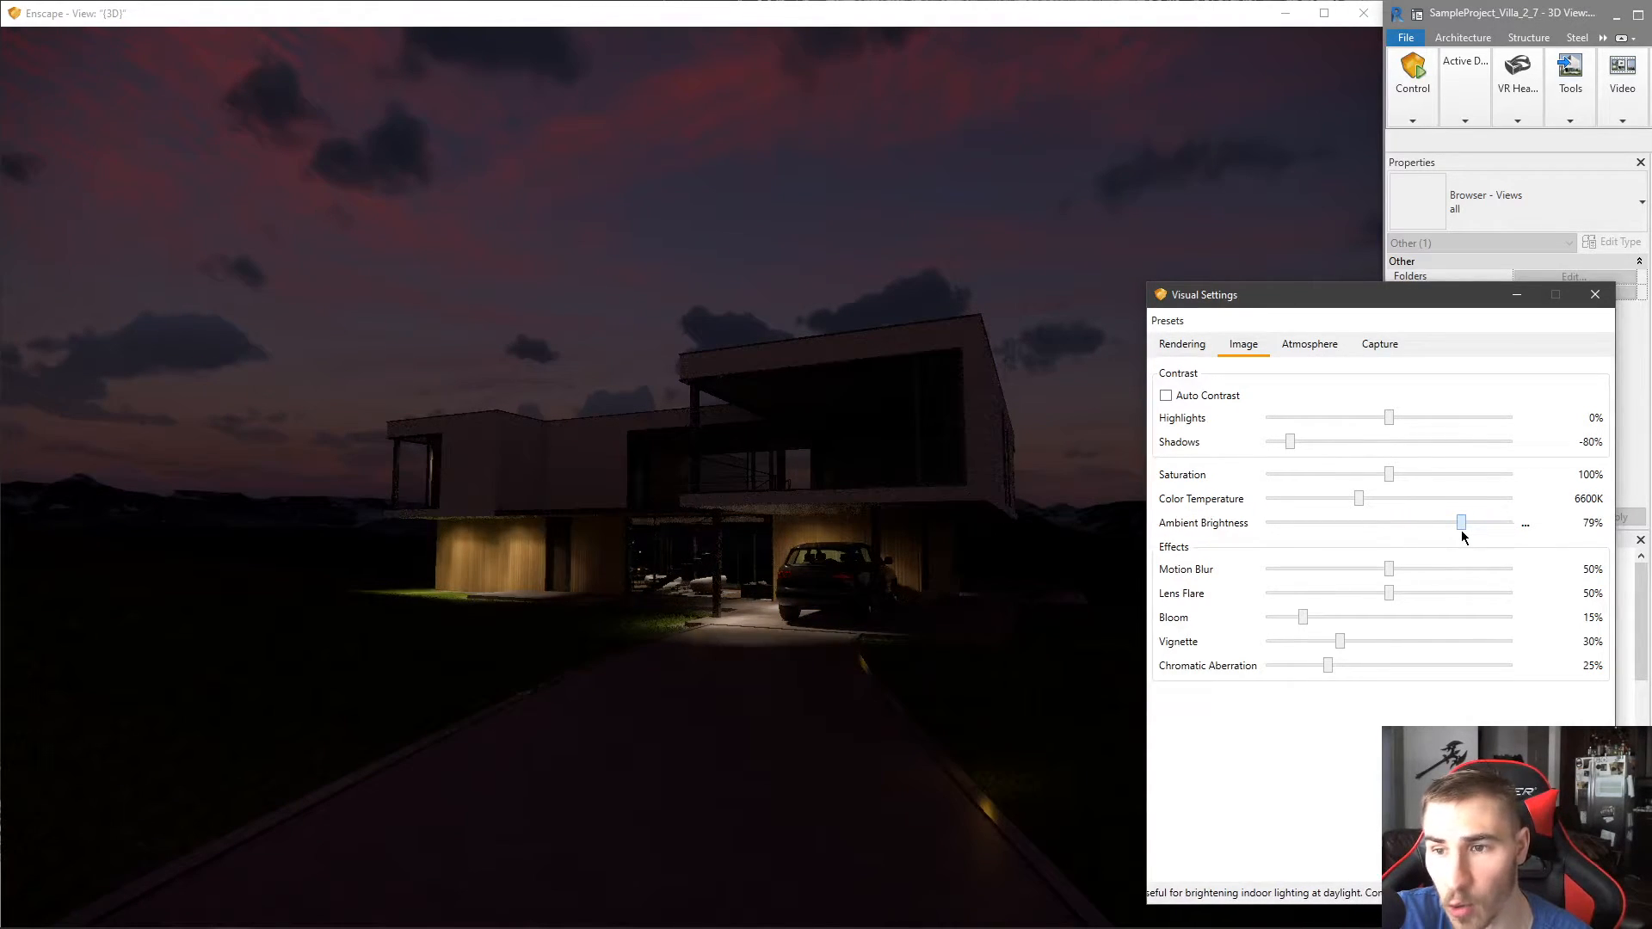
{"action": "double_click", "coordinate": [1461, 527]}
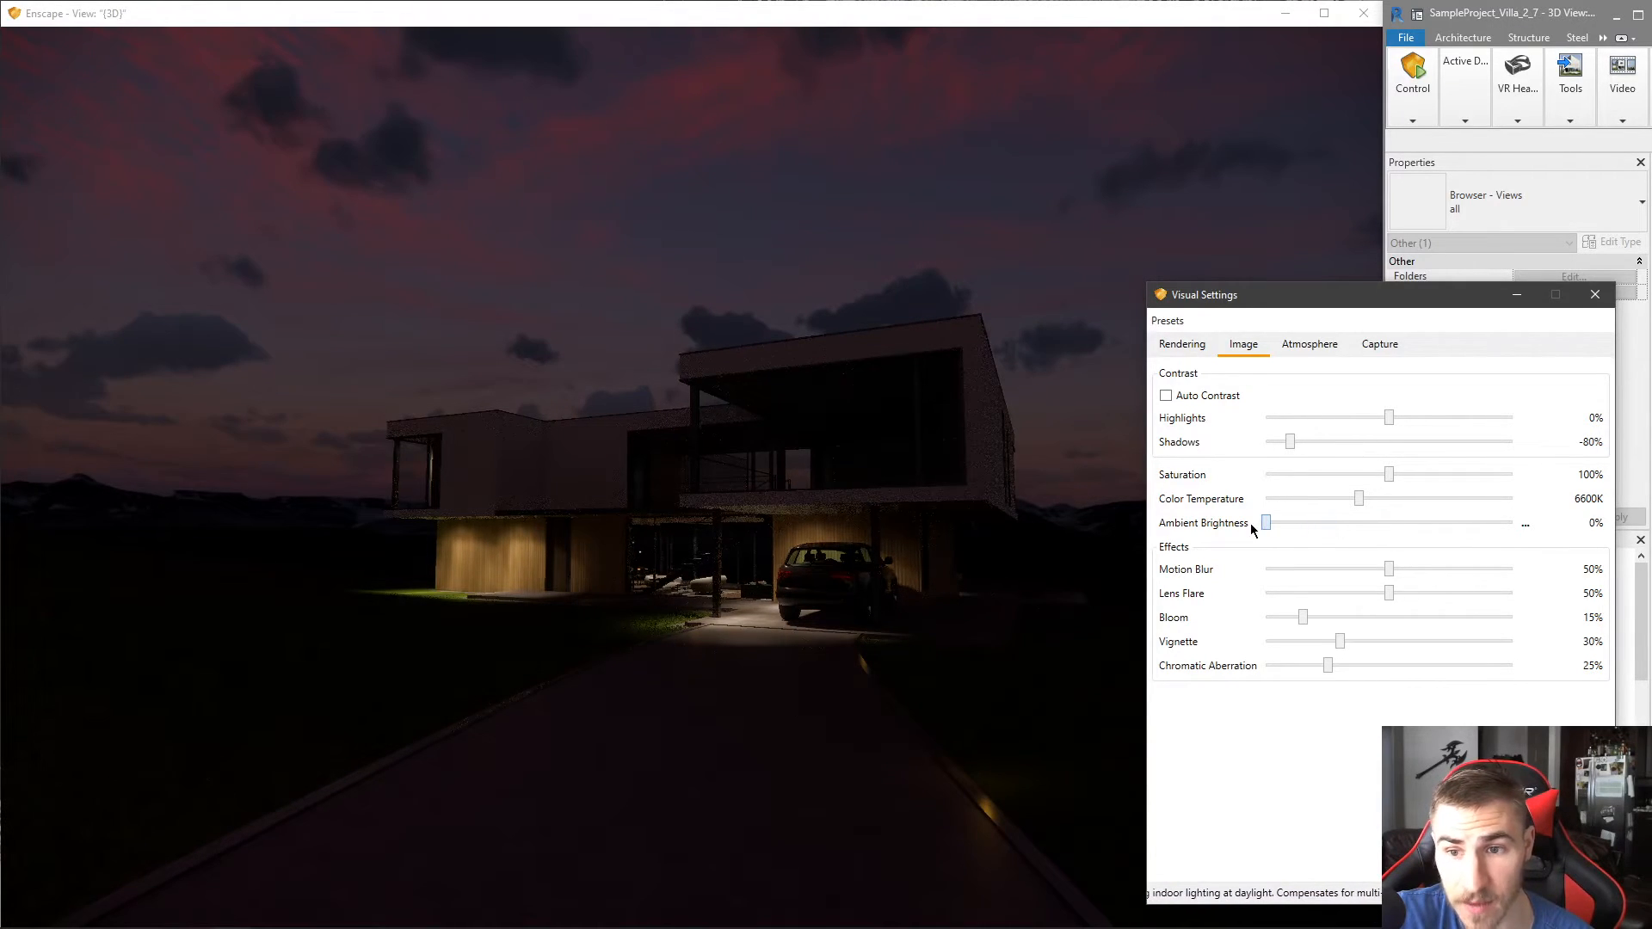
{"action": "left_click_drag", "start_coordinate": [1268, 524], "coordinate": [1513, 523]}
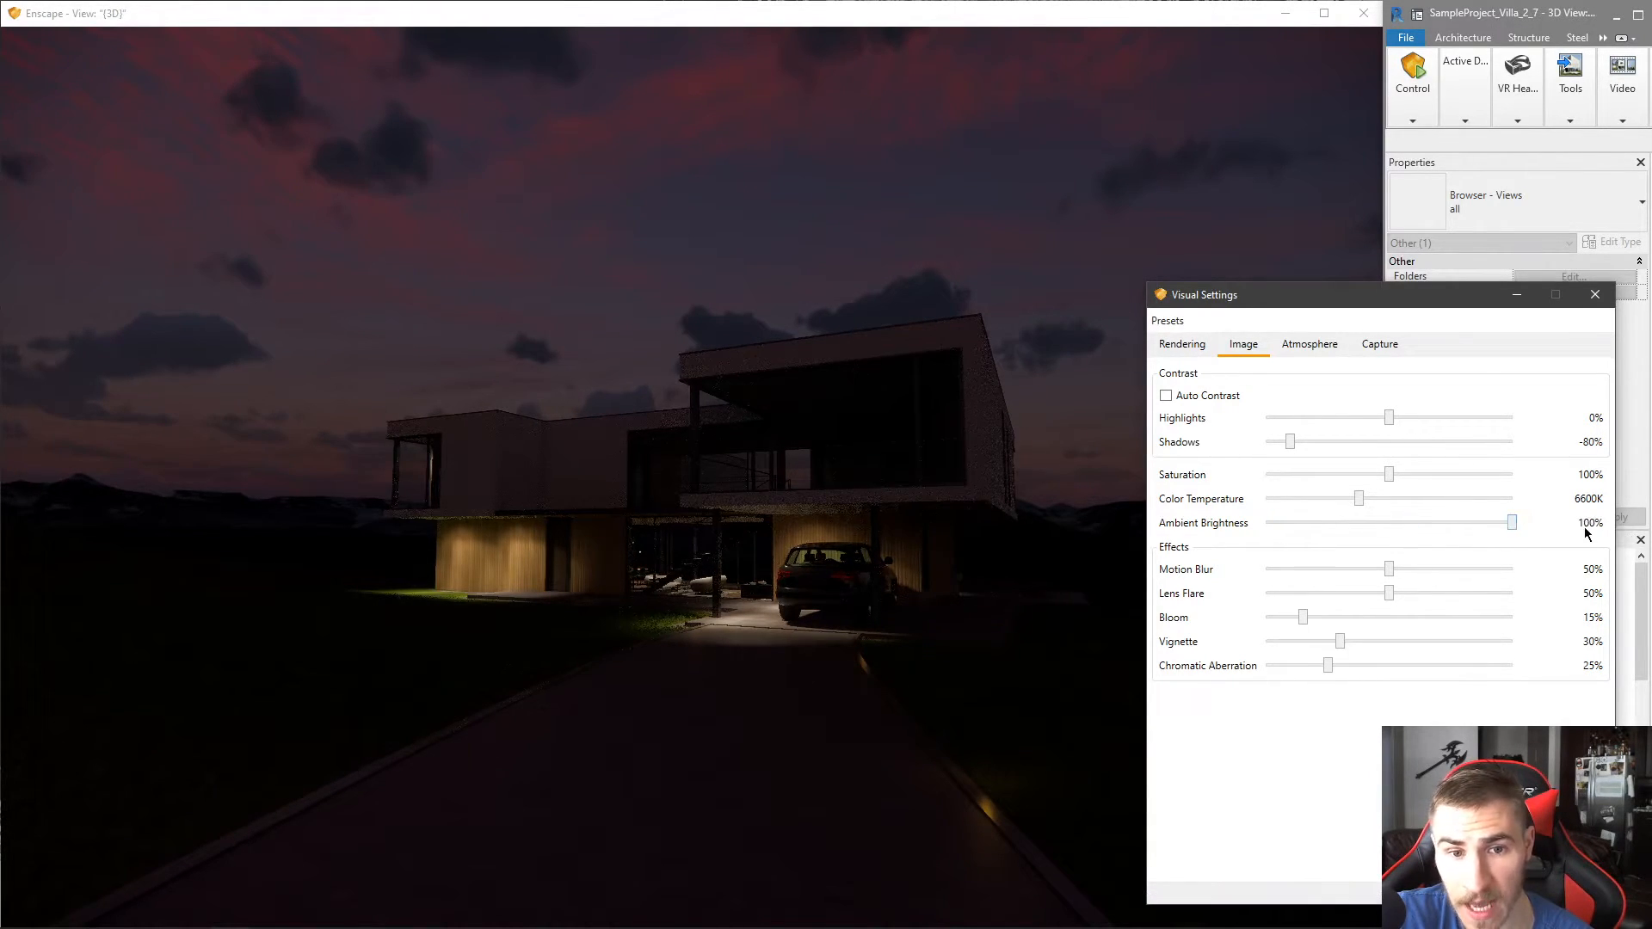
{"action": "double_click", "coordinate": [1513, 524]}
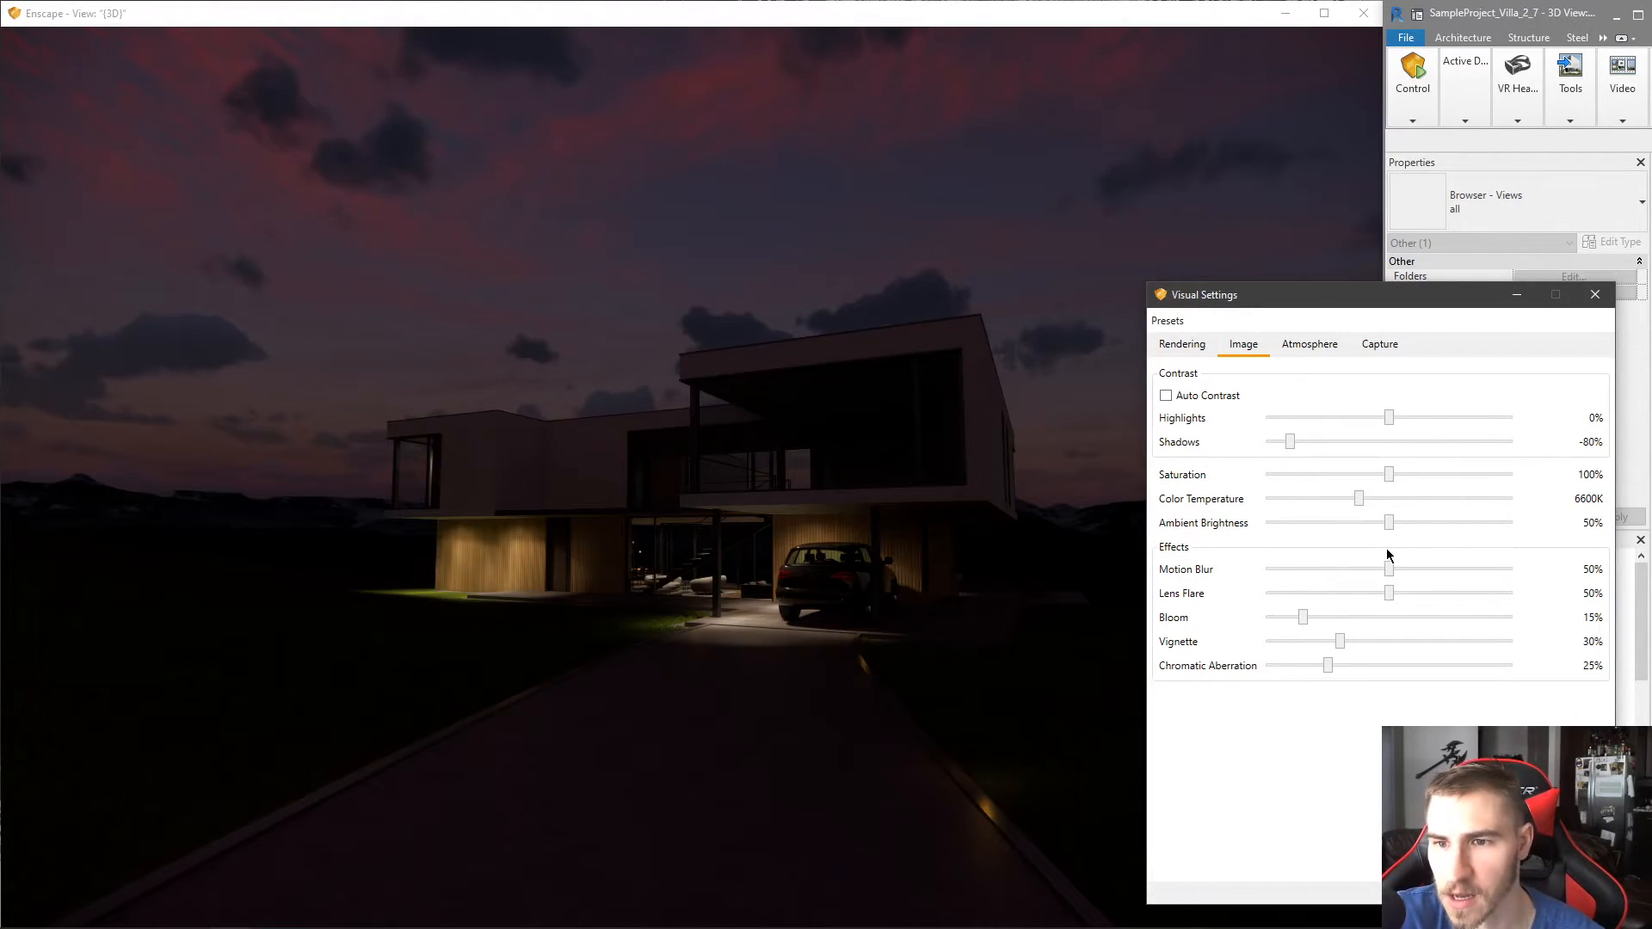
{"action": "left_click_drag", "start_coordinate": [1390, 524], "coordinate": [1321, 584]}
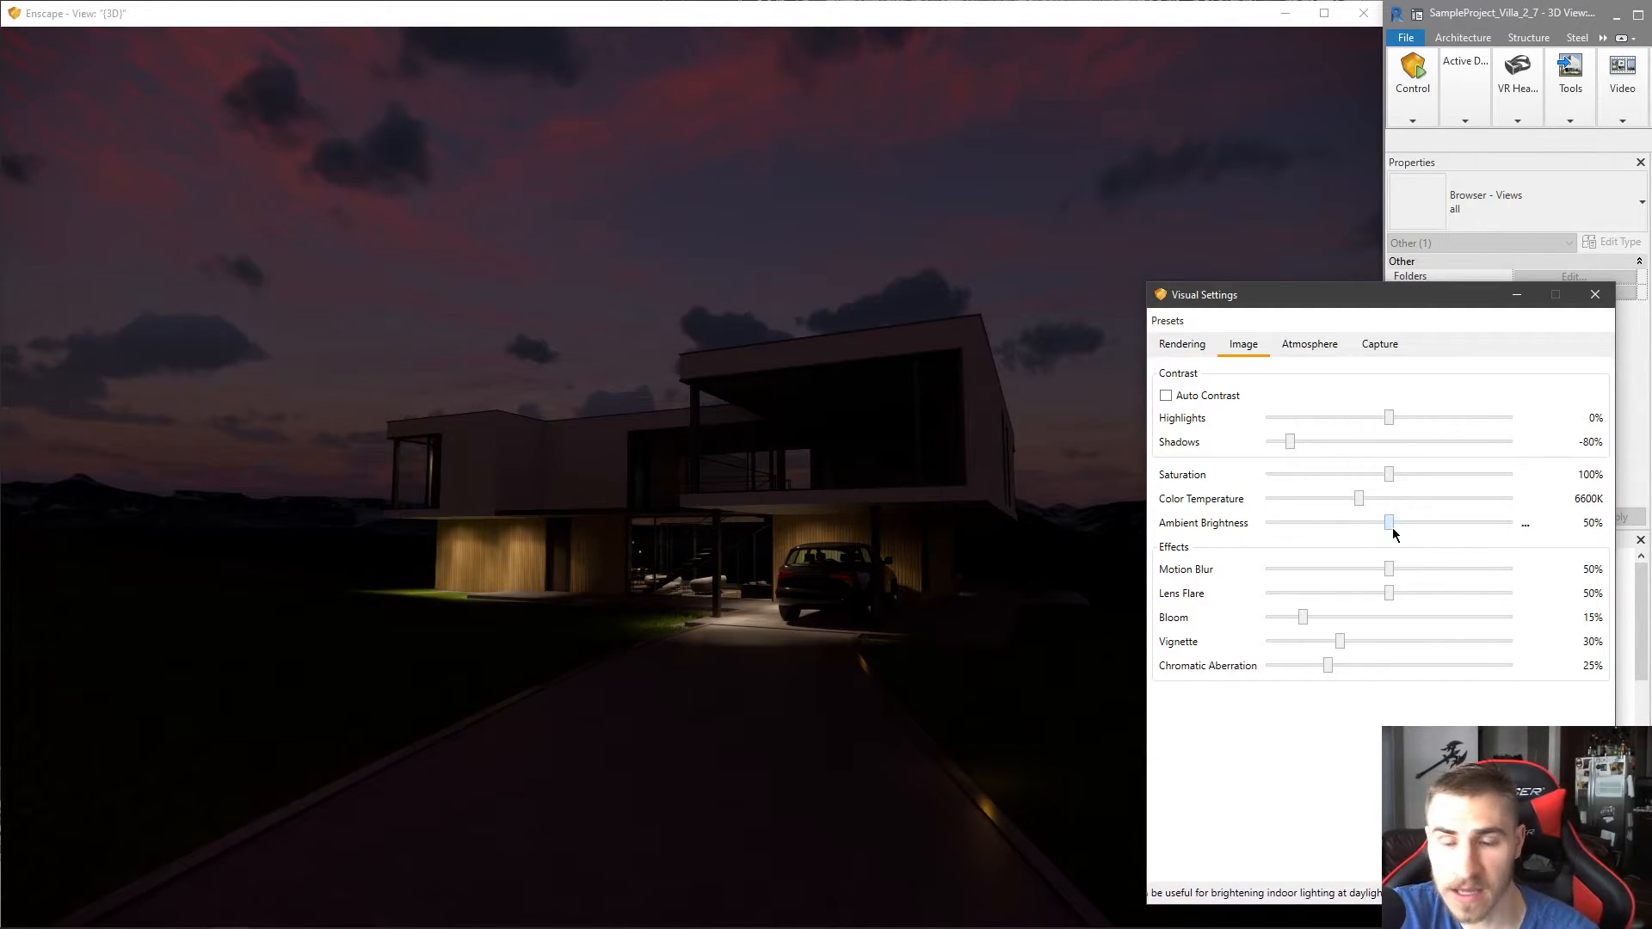
{"action": "left_click_drag", "start_coordinate": [1386, 523], "coordinate": [1468, 531]}
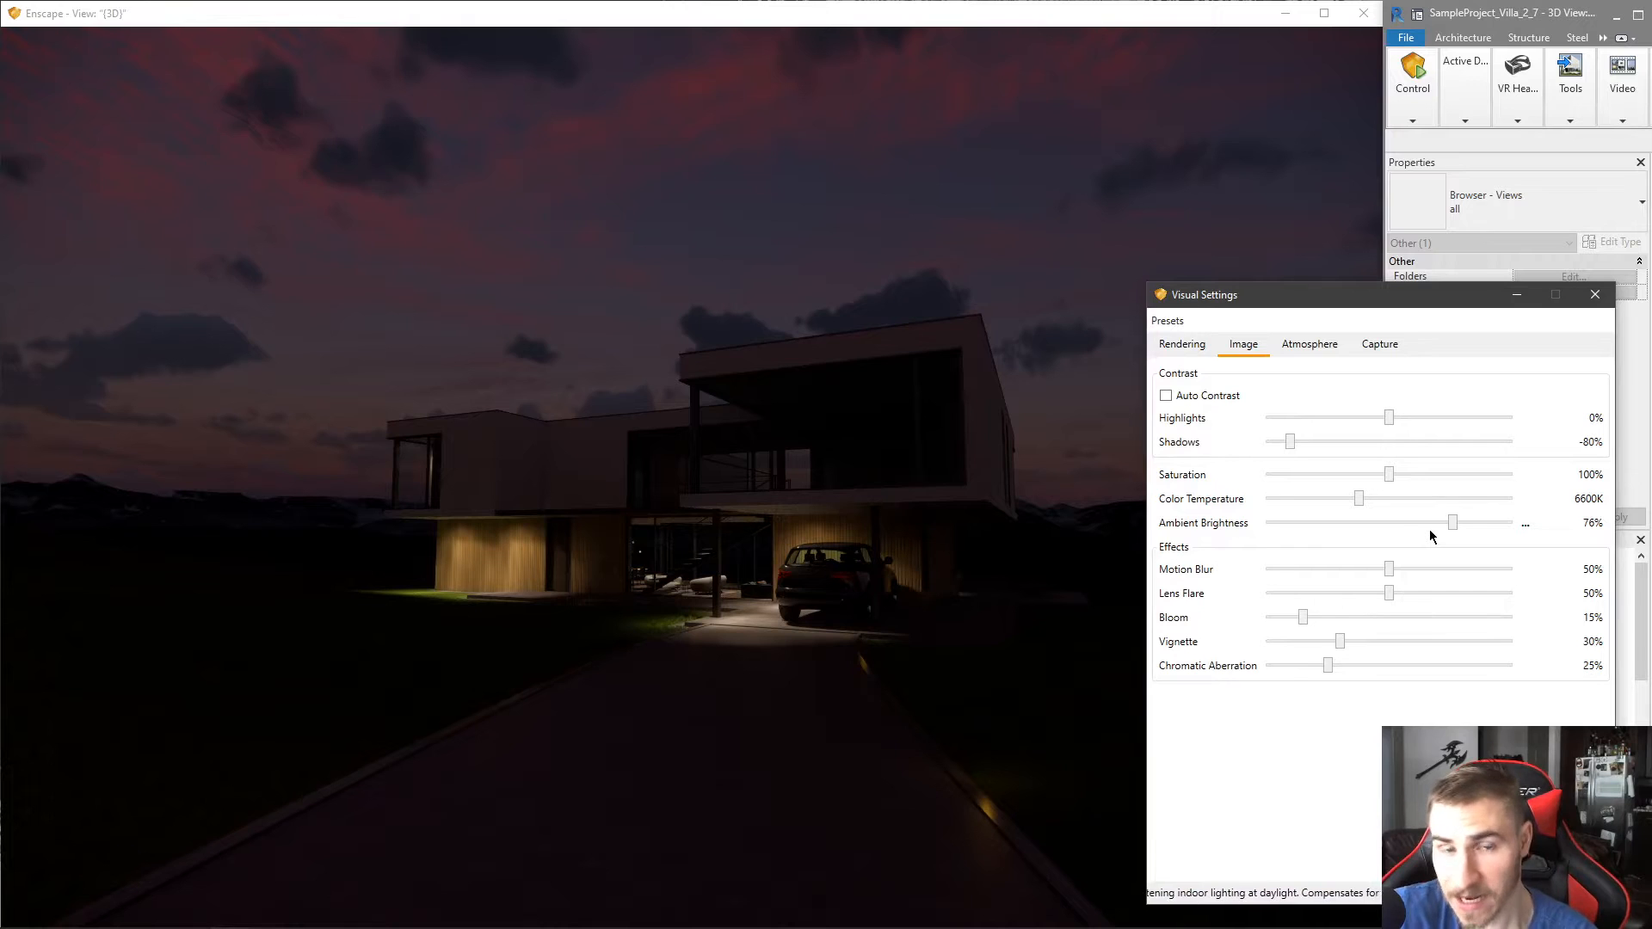
{"action": "mouse_move", "coordinate": [1463, 521]}
{"action": "left_mouse_down"}
{"action": "mouse_move", "coordinate": [1504, 528]}
{"action": "mouse_move", "coordinate": [1478, 526]}
{"action": "left_mouse_up"}
{"action": "right_click", "coordinate": [1477, 526]}
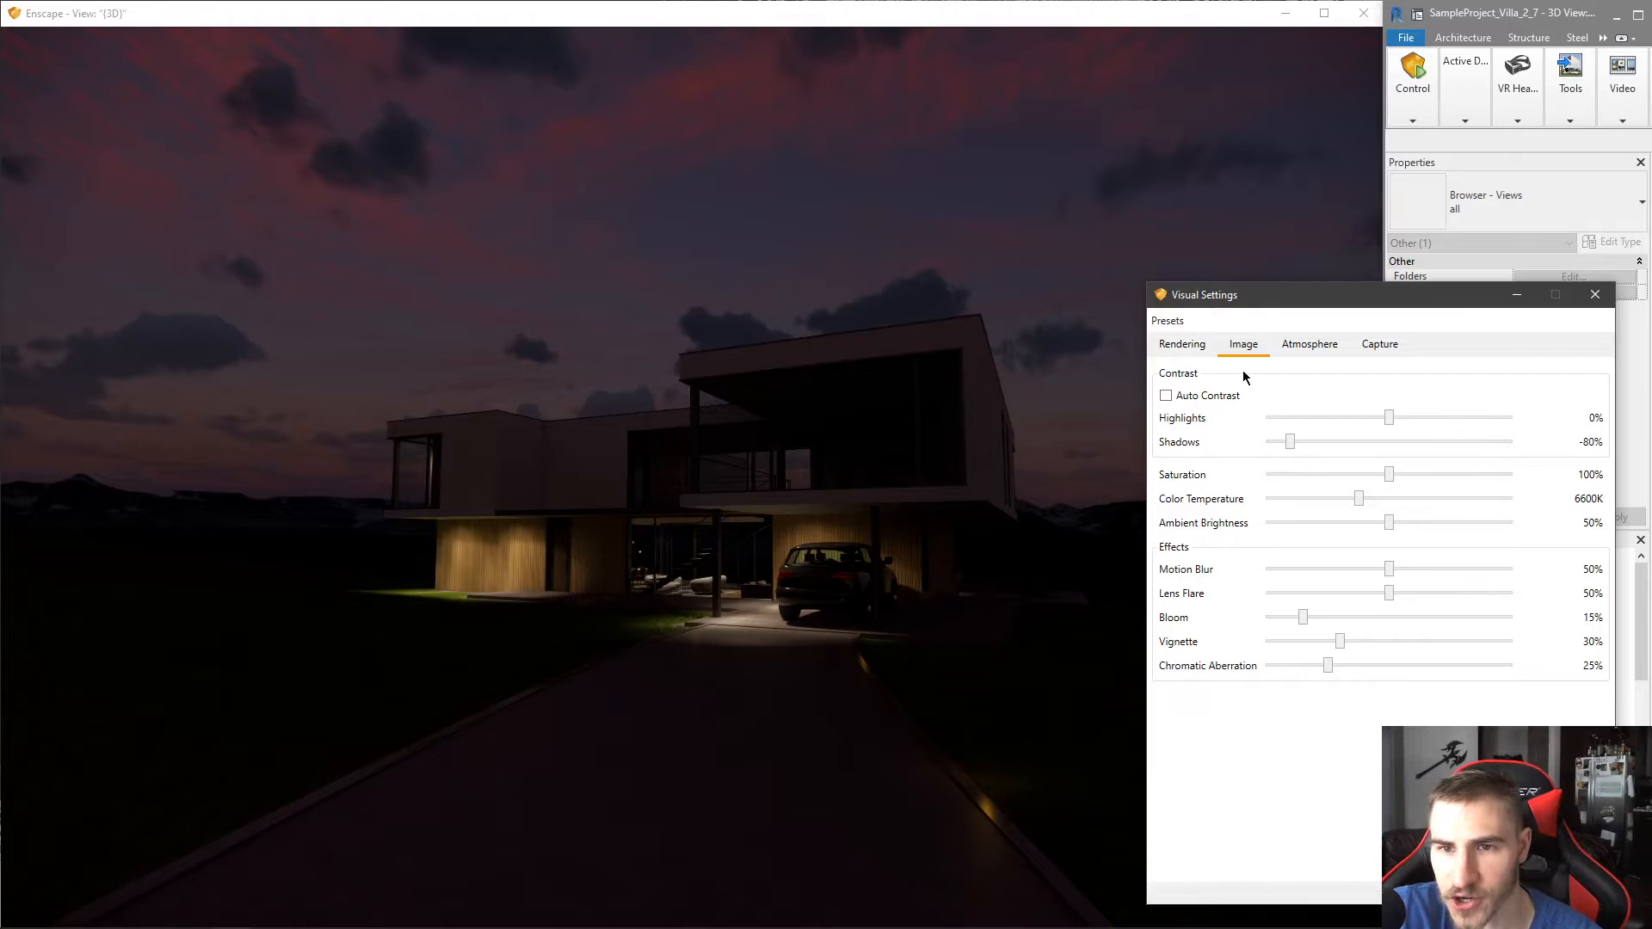
- Raise the camera's manual exposure to 53%
{"action": "left_click", "coordinate": [1300, 349]}
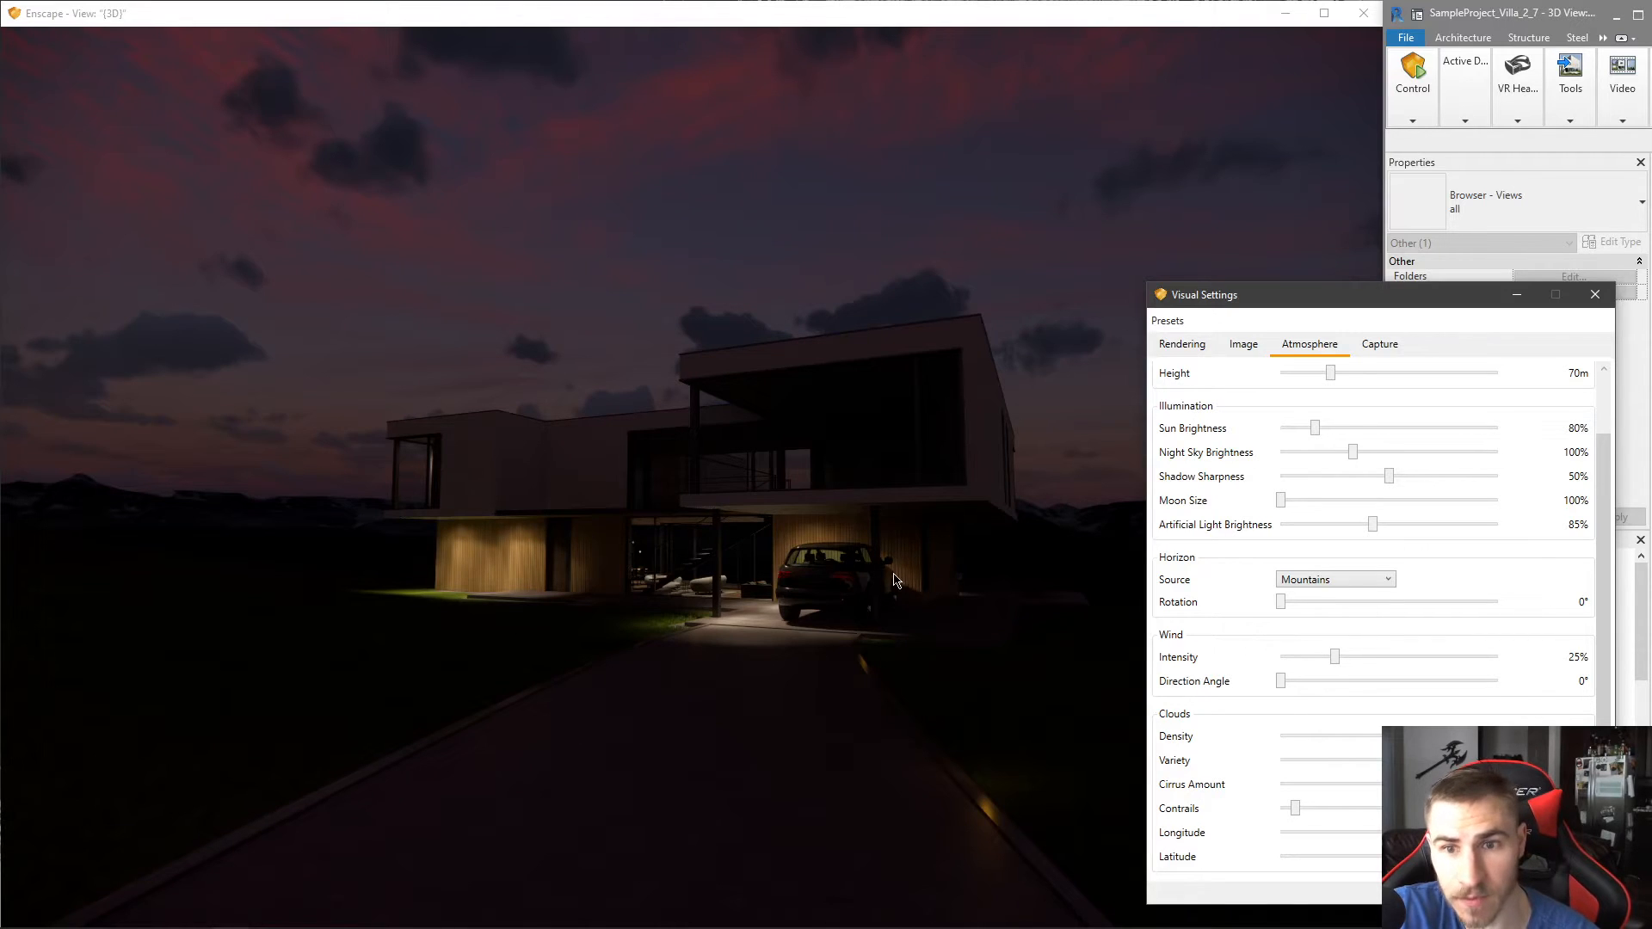
{"action": "left_click", "coordinate": [1182, 344]}
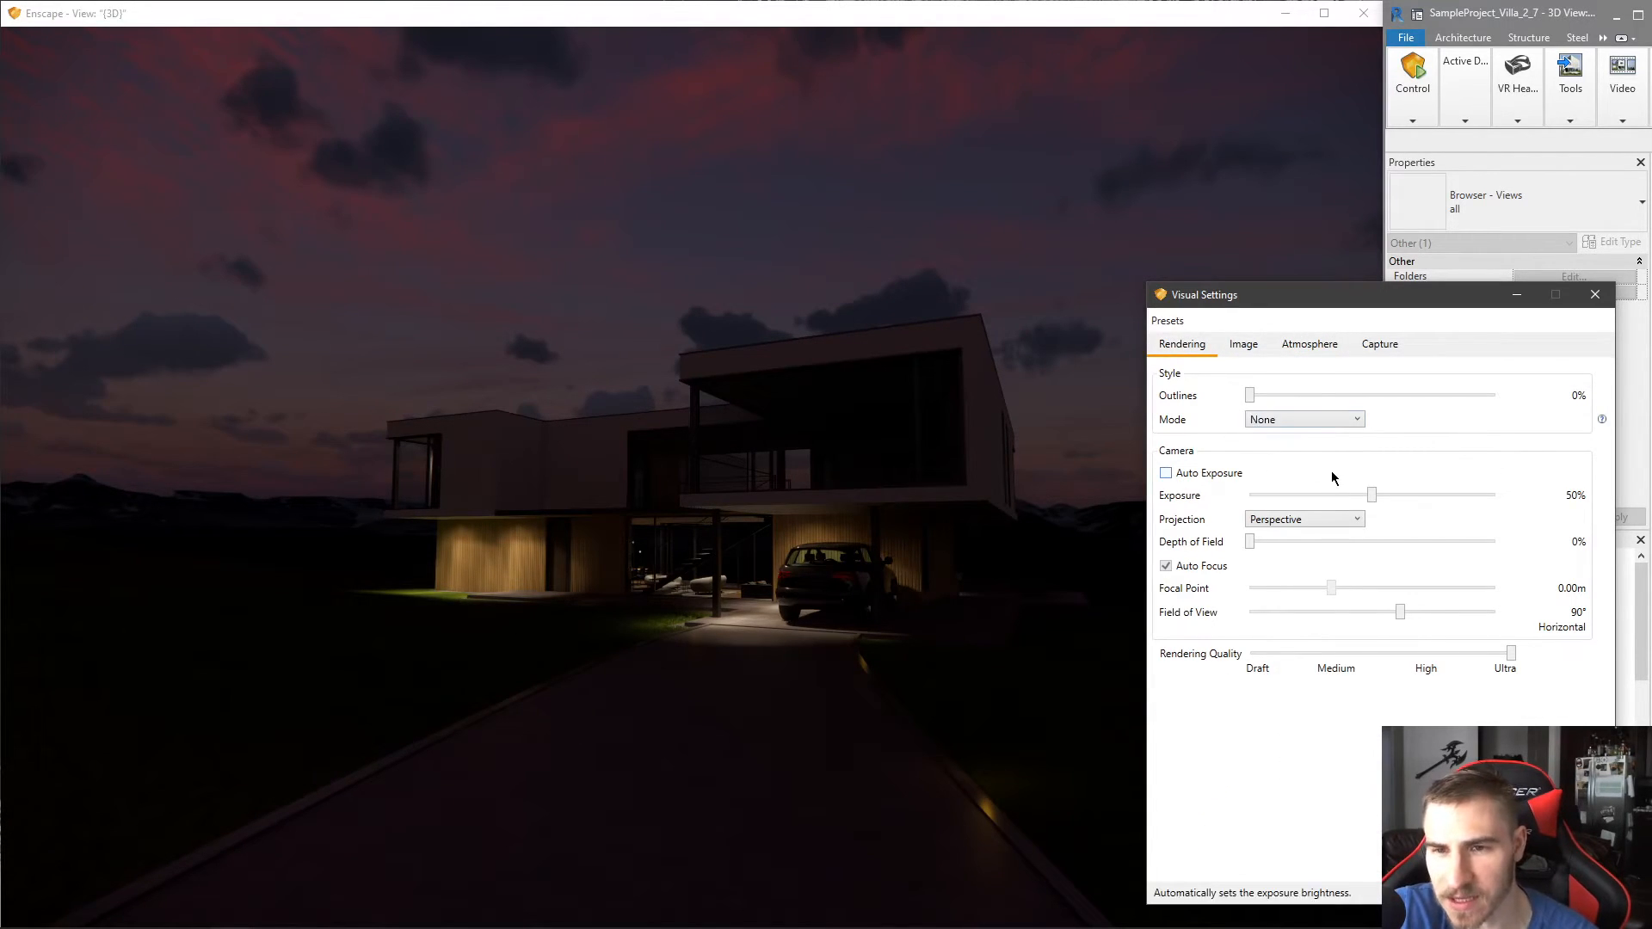
{"action": "left_click_drag", "start_coordinate": [1372, 497], "coordinate": [1377, 496]}
{"action": "key", "text": "Right"}
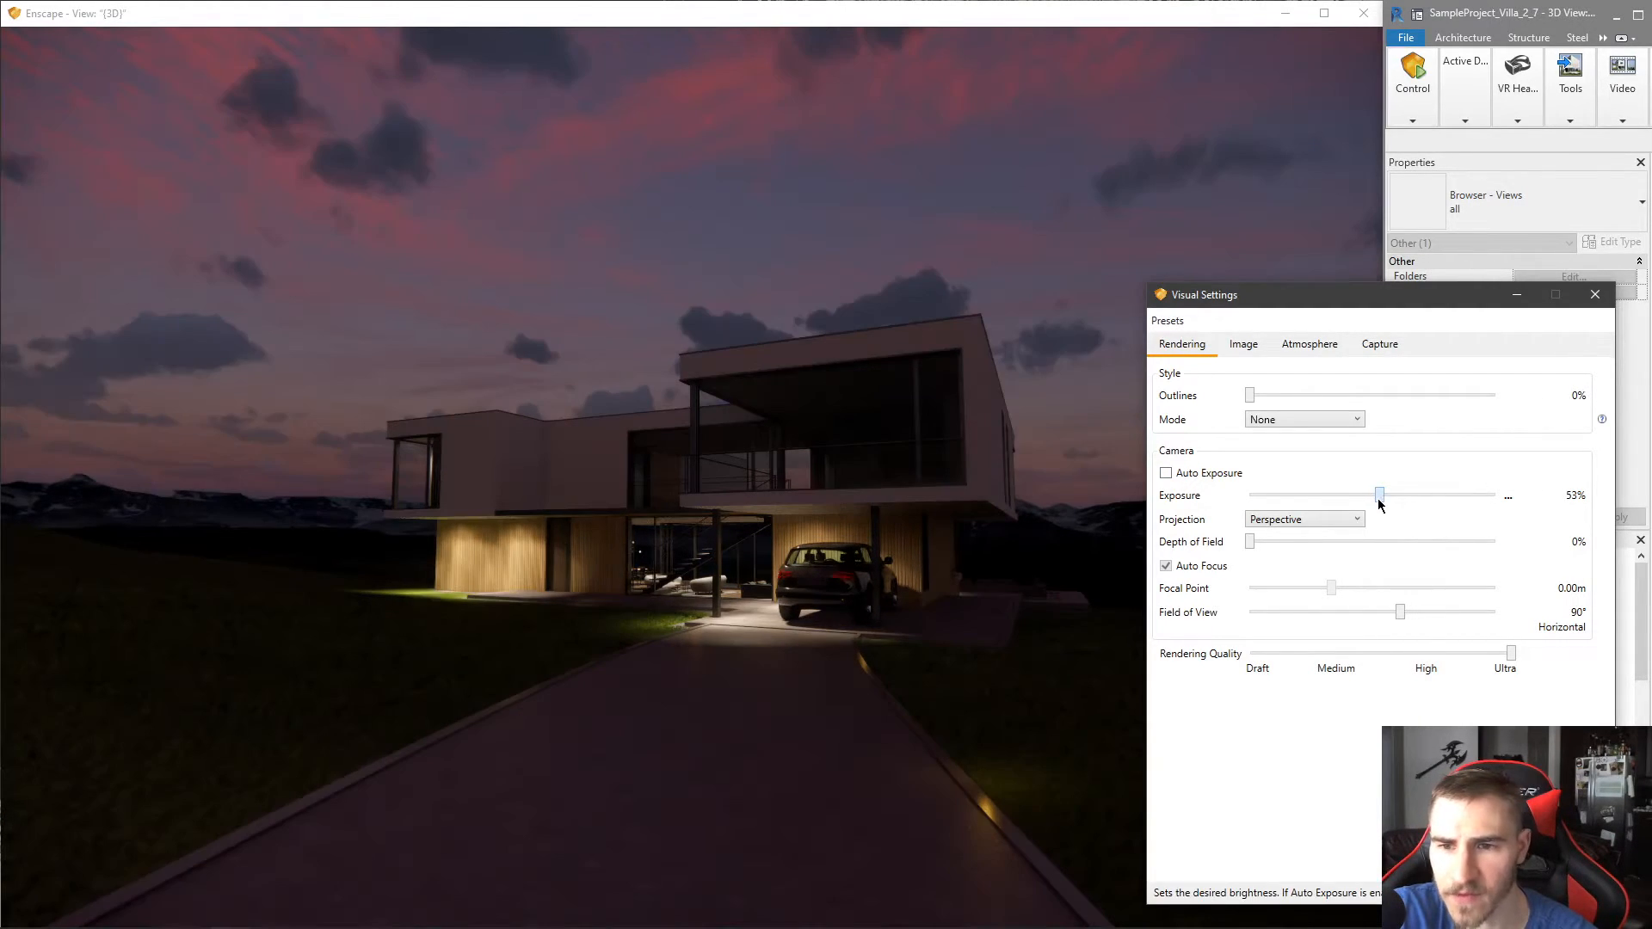
- Lower the artificial light brightness to 70% and raise the camera exposure to 54%
{"action": "left_click", "coordinate": [1295, 349]}
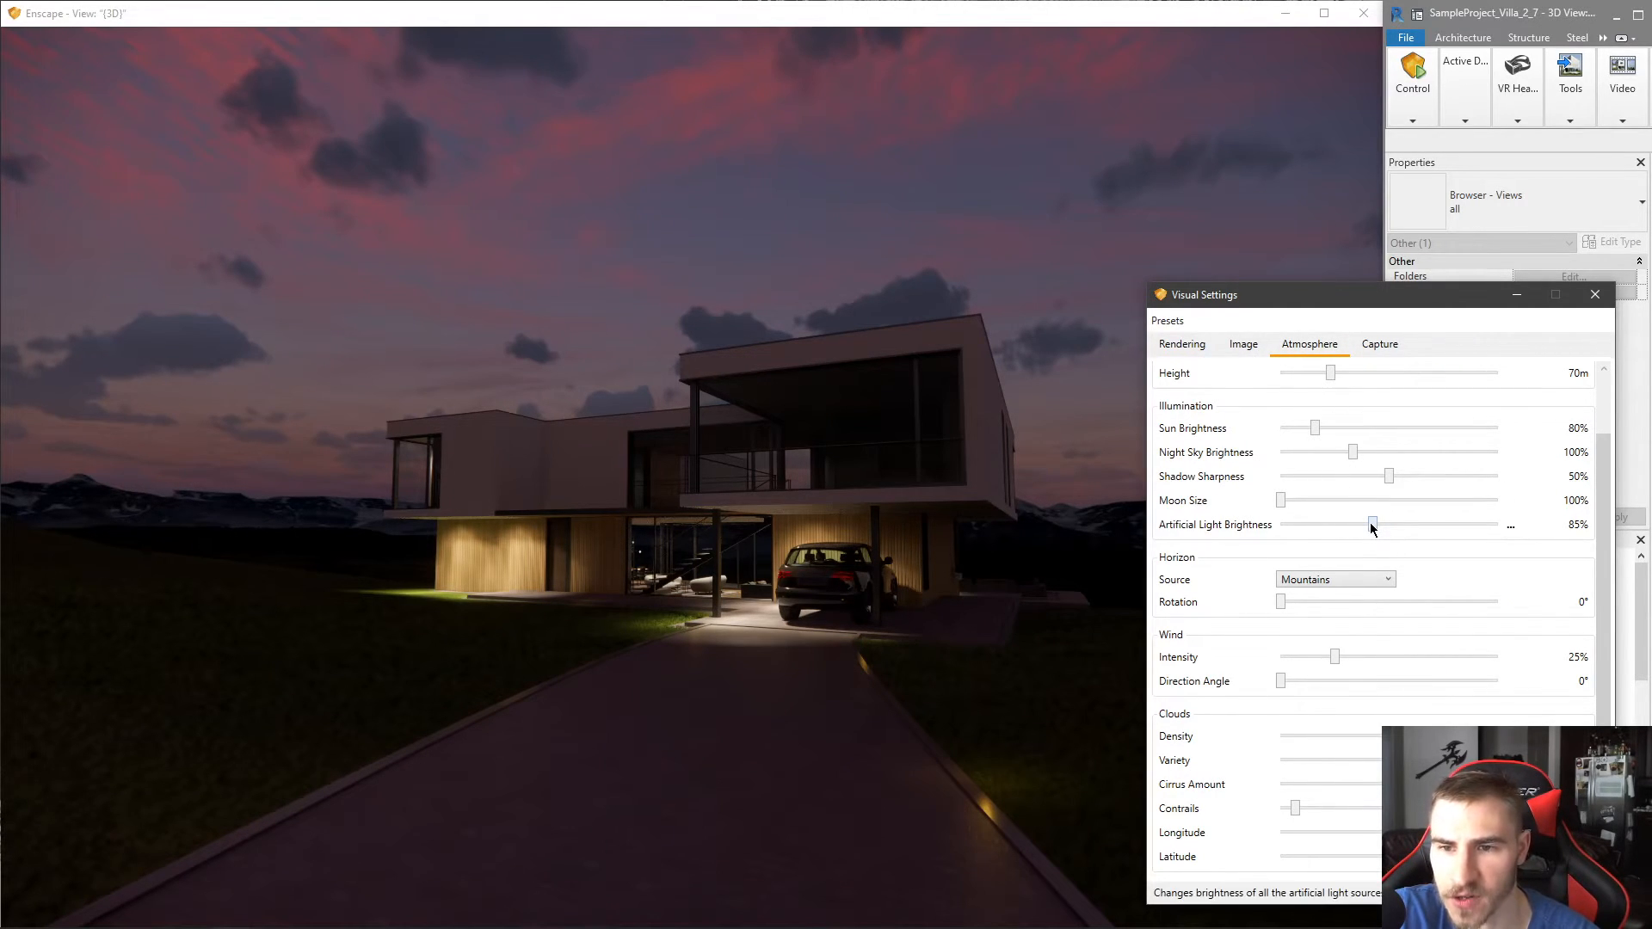
{"action": "key", "text": "Left"}
{"action": "key", "text": "Left"}
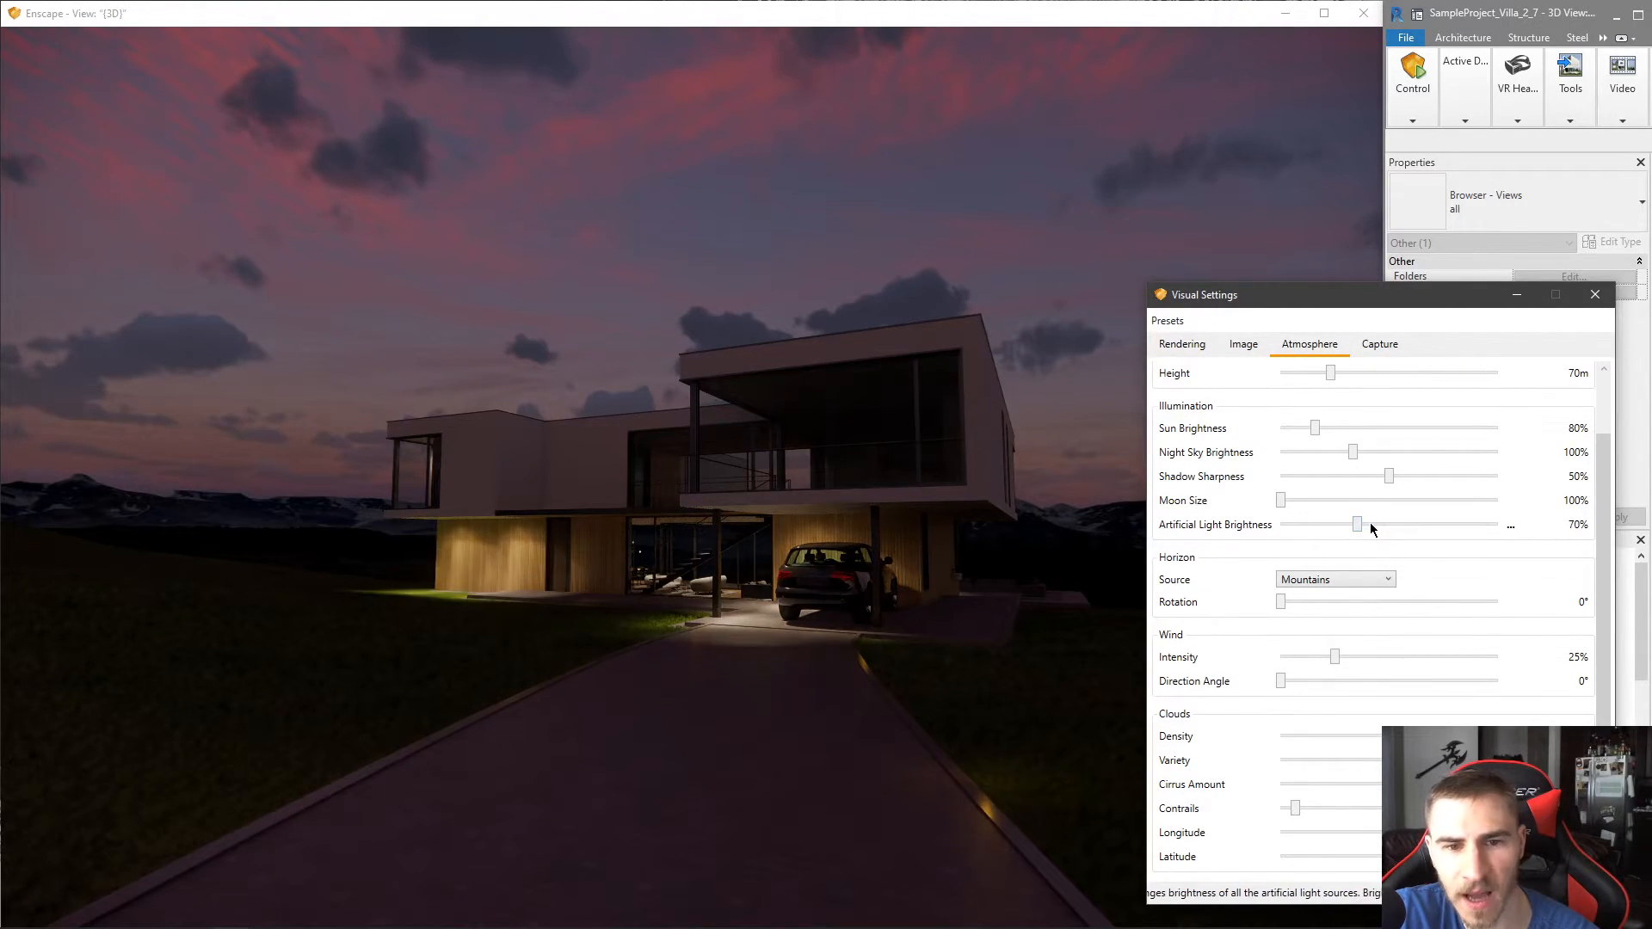
{"action": "key", "text": "Left"}
{"action": "key", "text": "Left"}
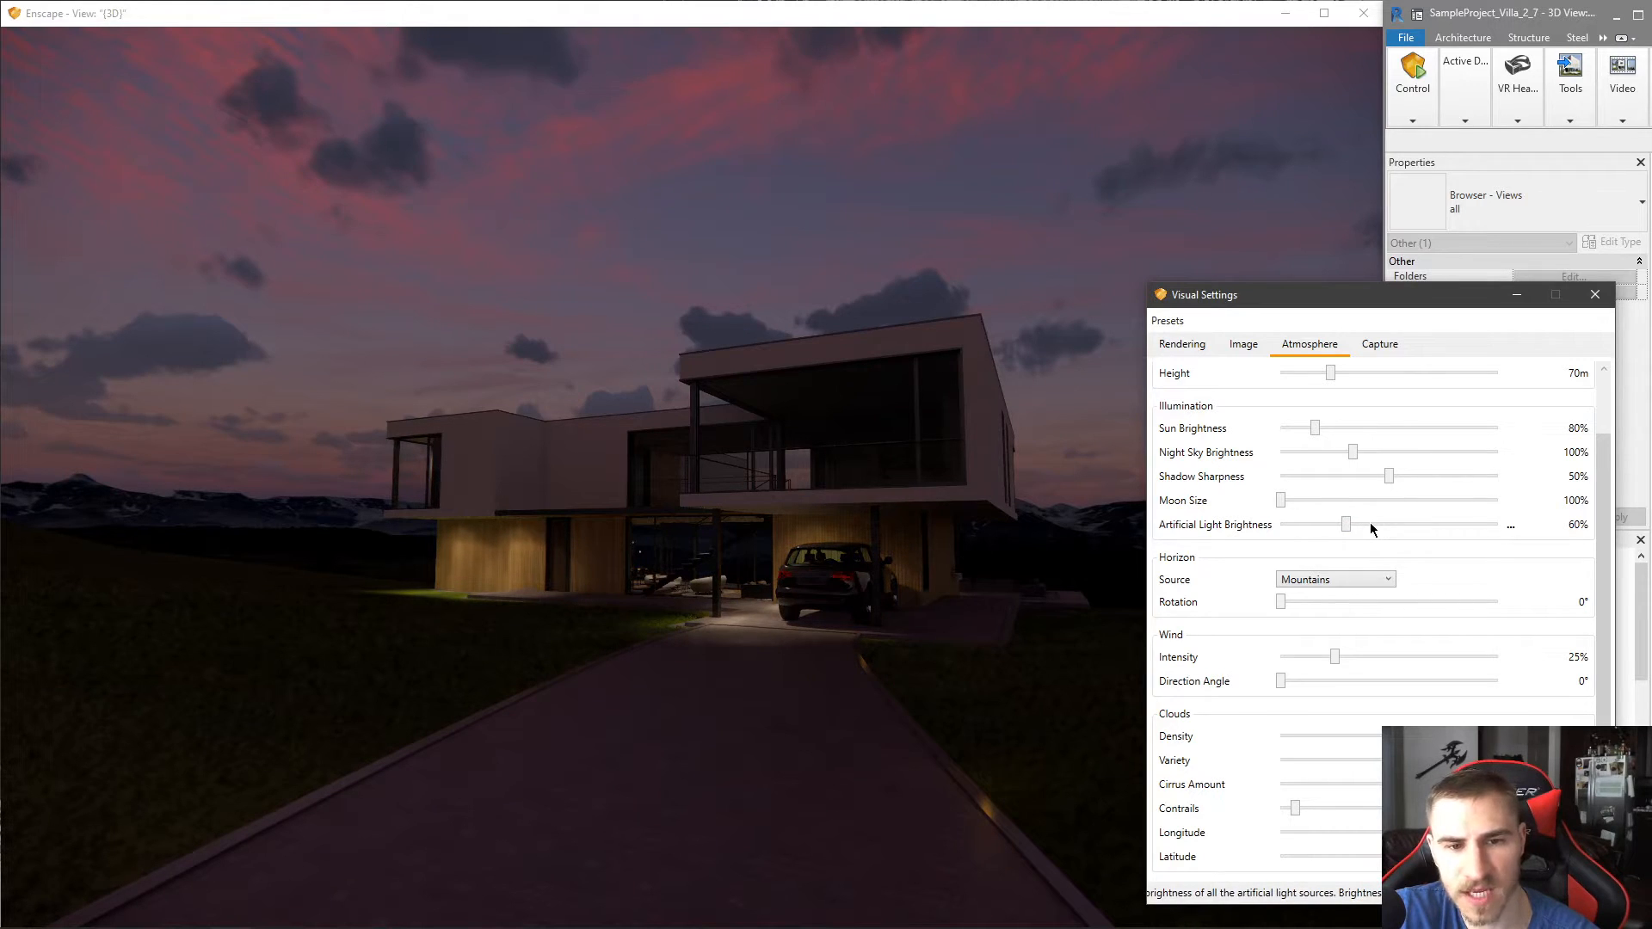
{"action": "key", "text": "Right"}
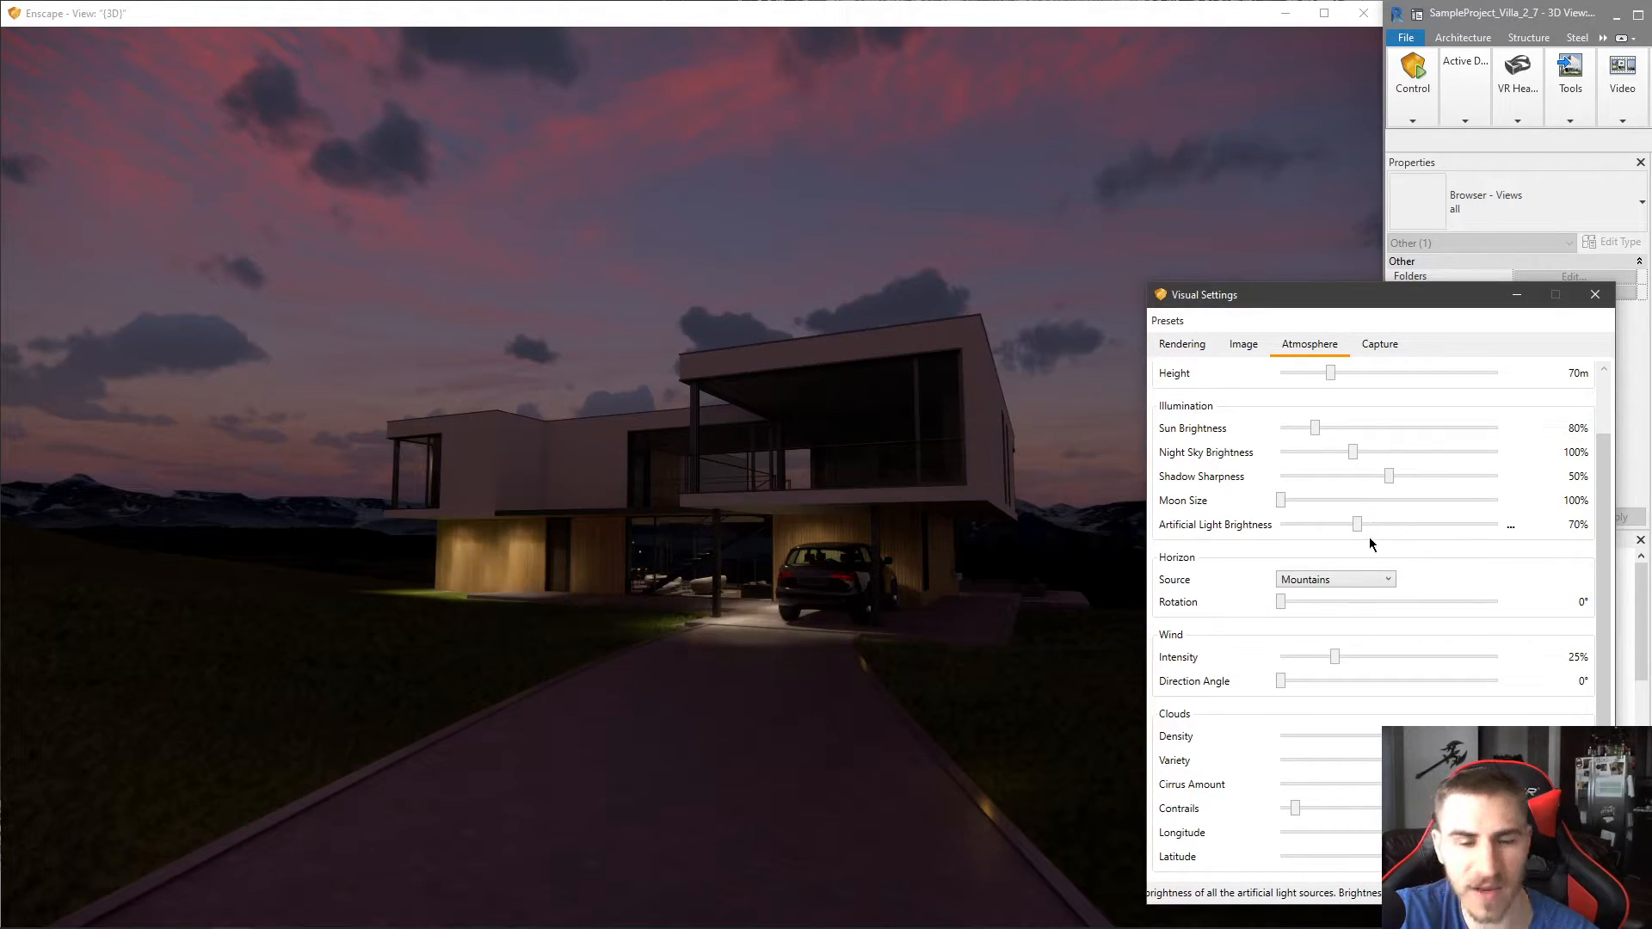
{"action": "left_click", "coordinate": [1196, 346]}
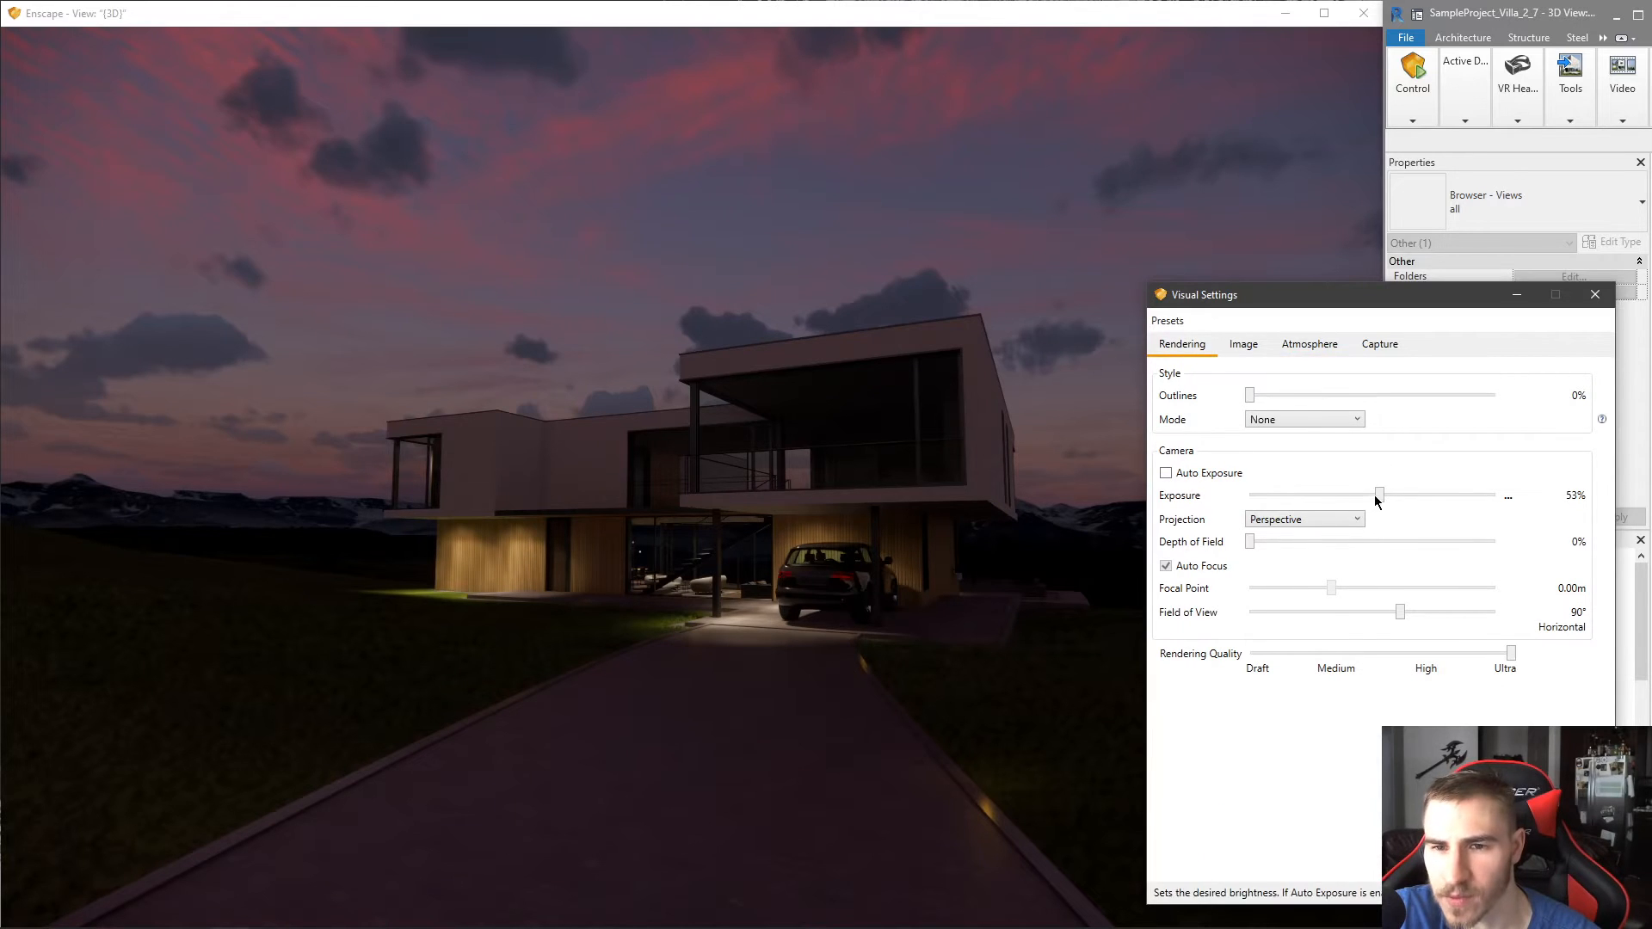
{"action": "key", "text": "Right"}
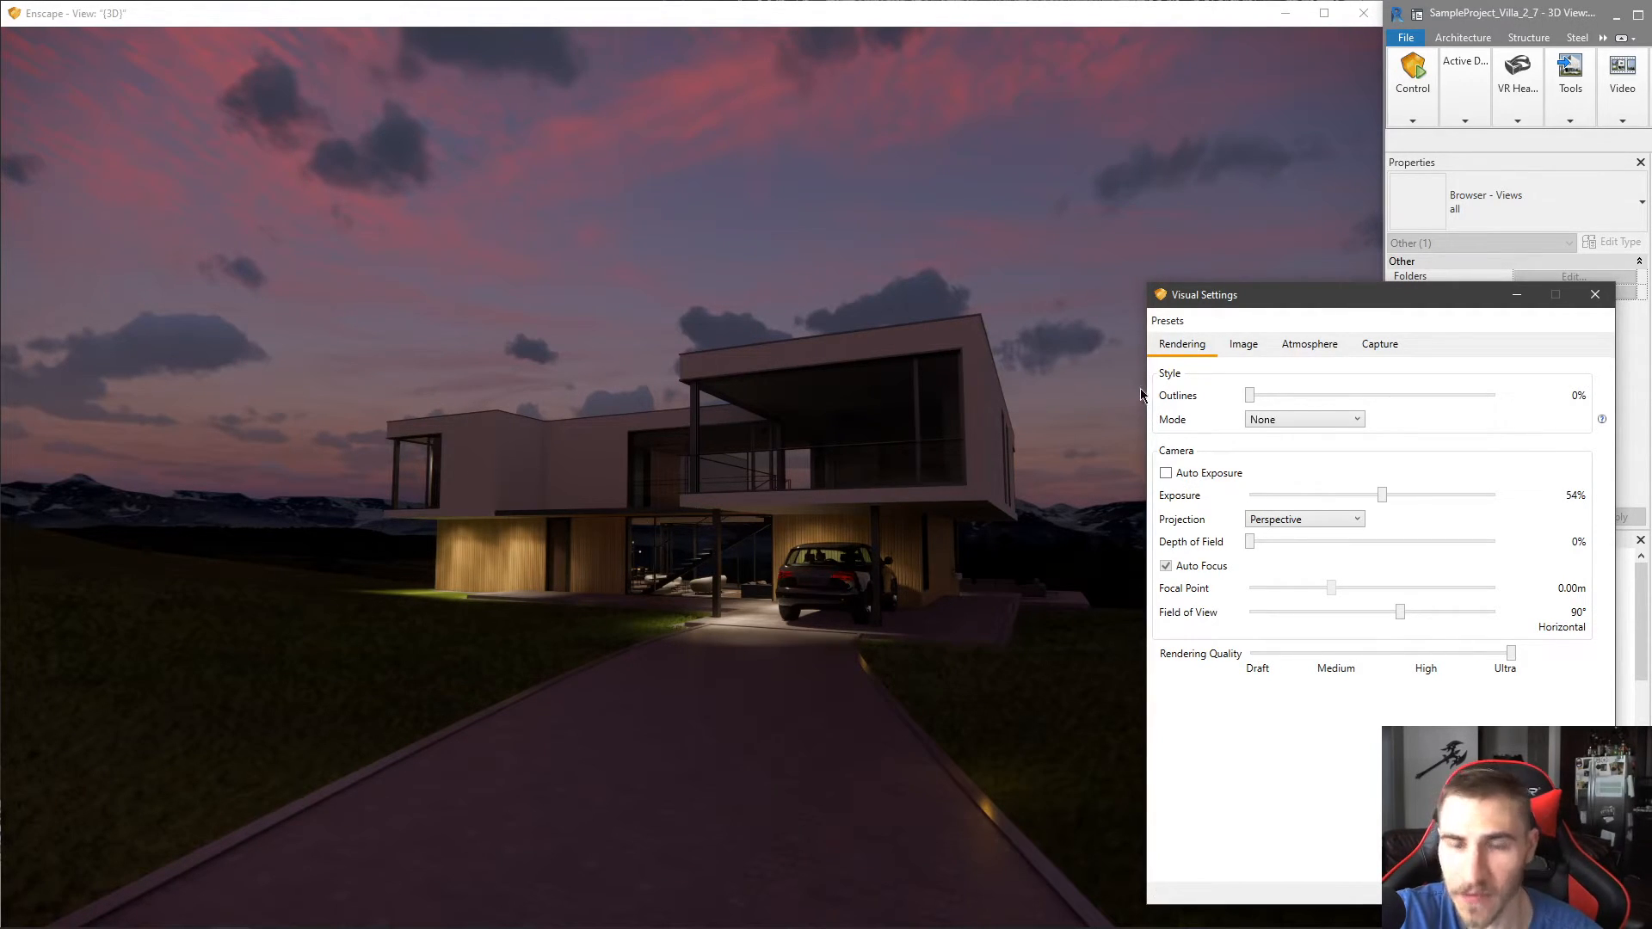
- Reset all visual settings to their defaults and set the rendering quality to Ultra
{"action": "left_click", "coordinate": [1166, 321]}
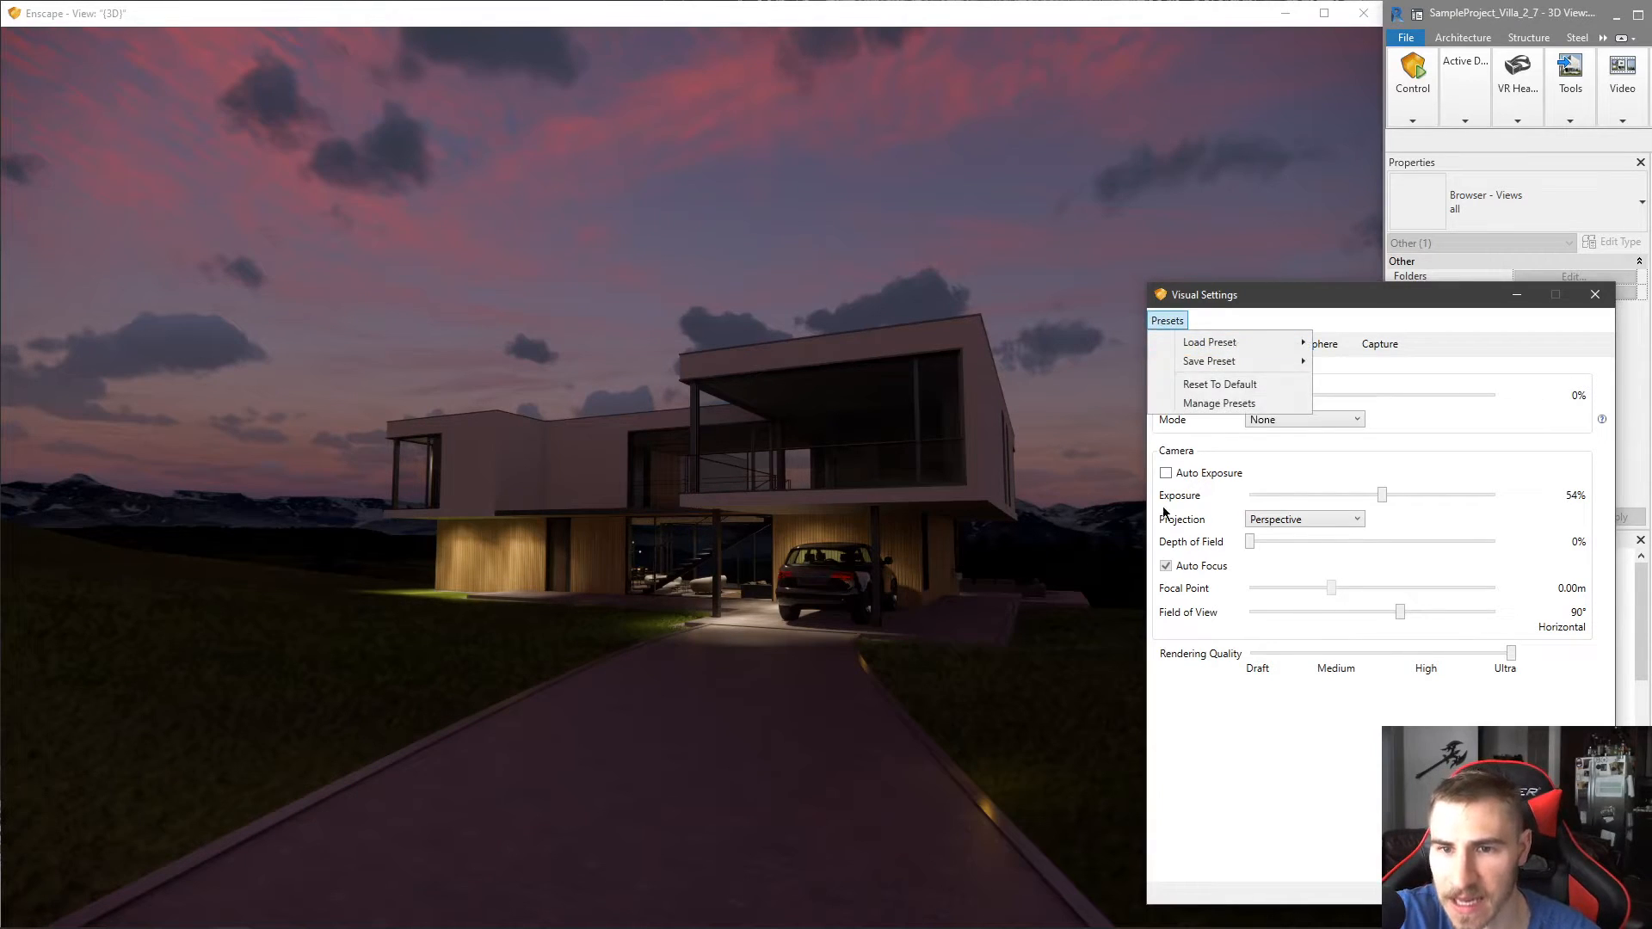
{"action": "left_click", "coordinate": [1226, 384]}
{"action": "left_click", "coordinate": [1428, 639]}
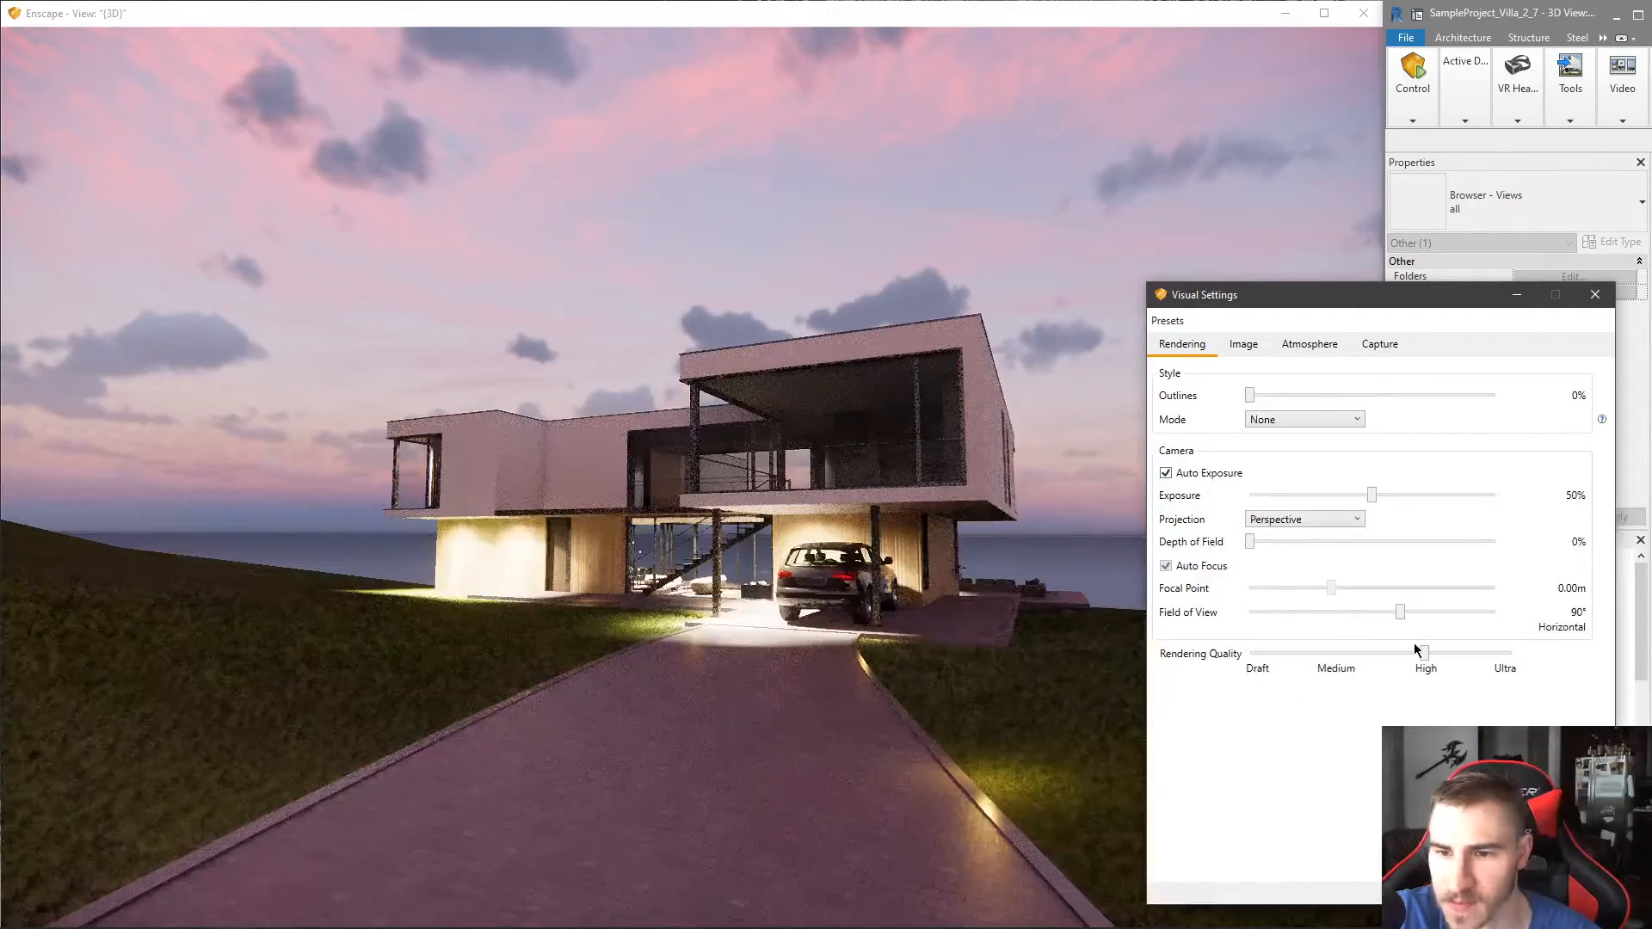
{"action": "left_click_drag", "start_coordinate": [1423, 653], "coordinate": [1508, 655]}
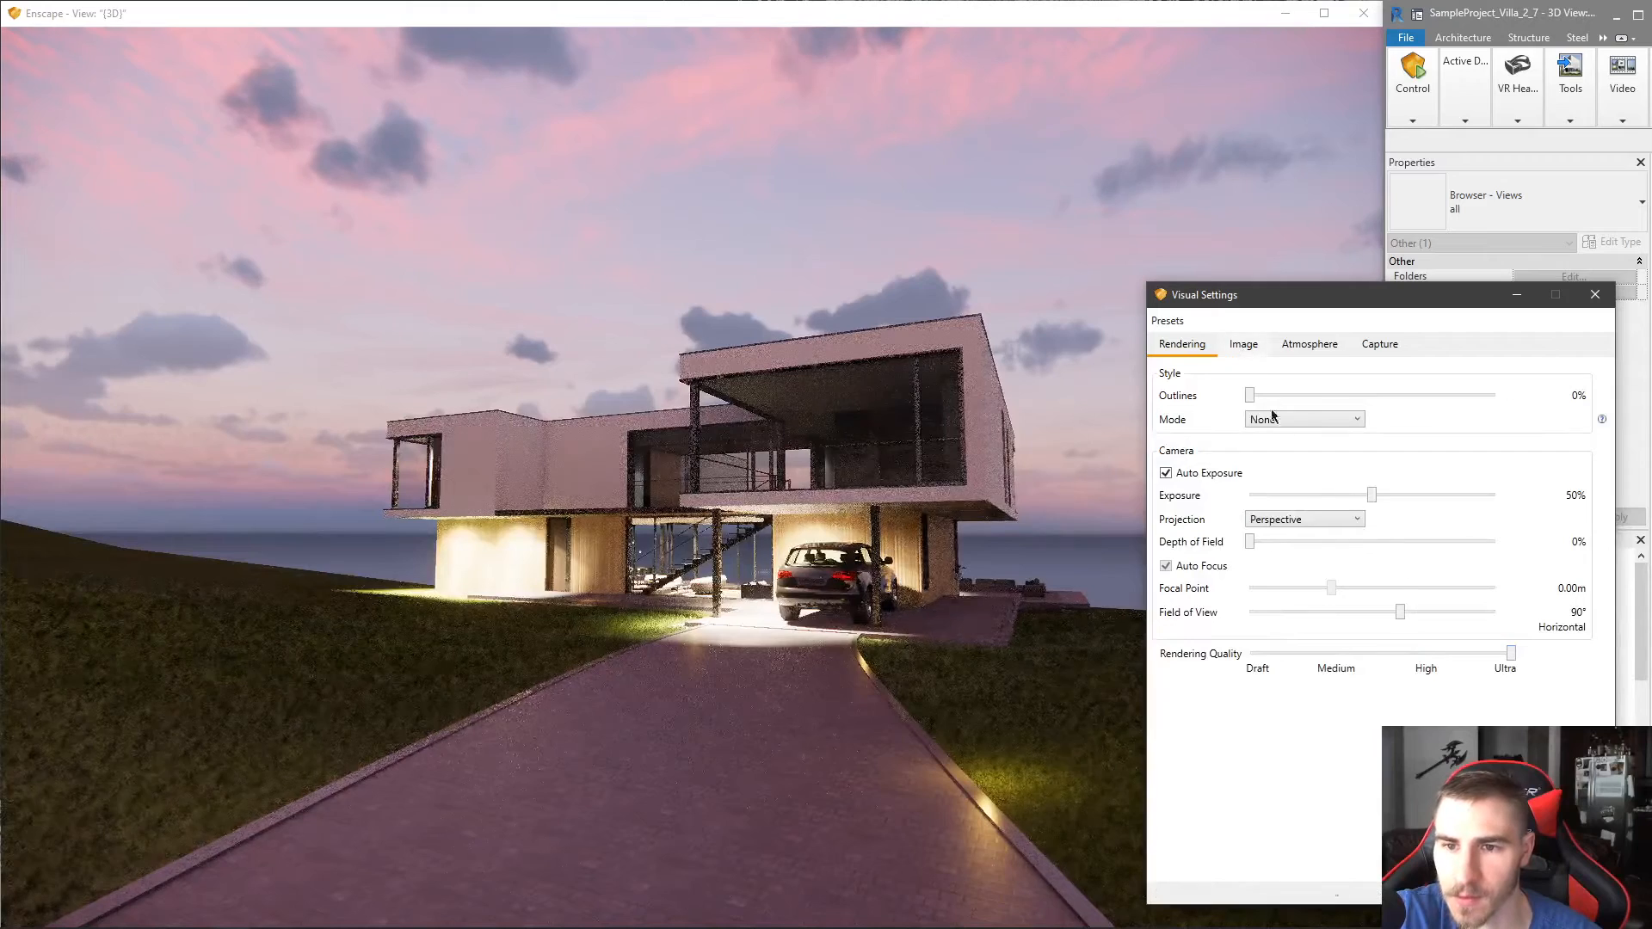
- Set the horizon source to Mountains and return to the rendering settings
{"action": "left_click", "coordinate": [1291, 344]}
{"action": "left_click", "coordinate": [1319, 579]}
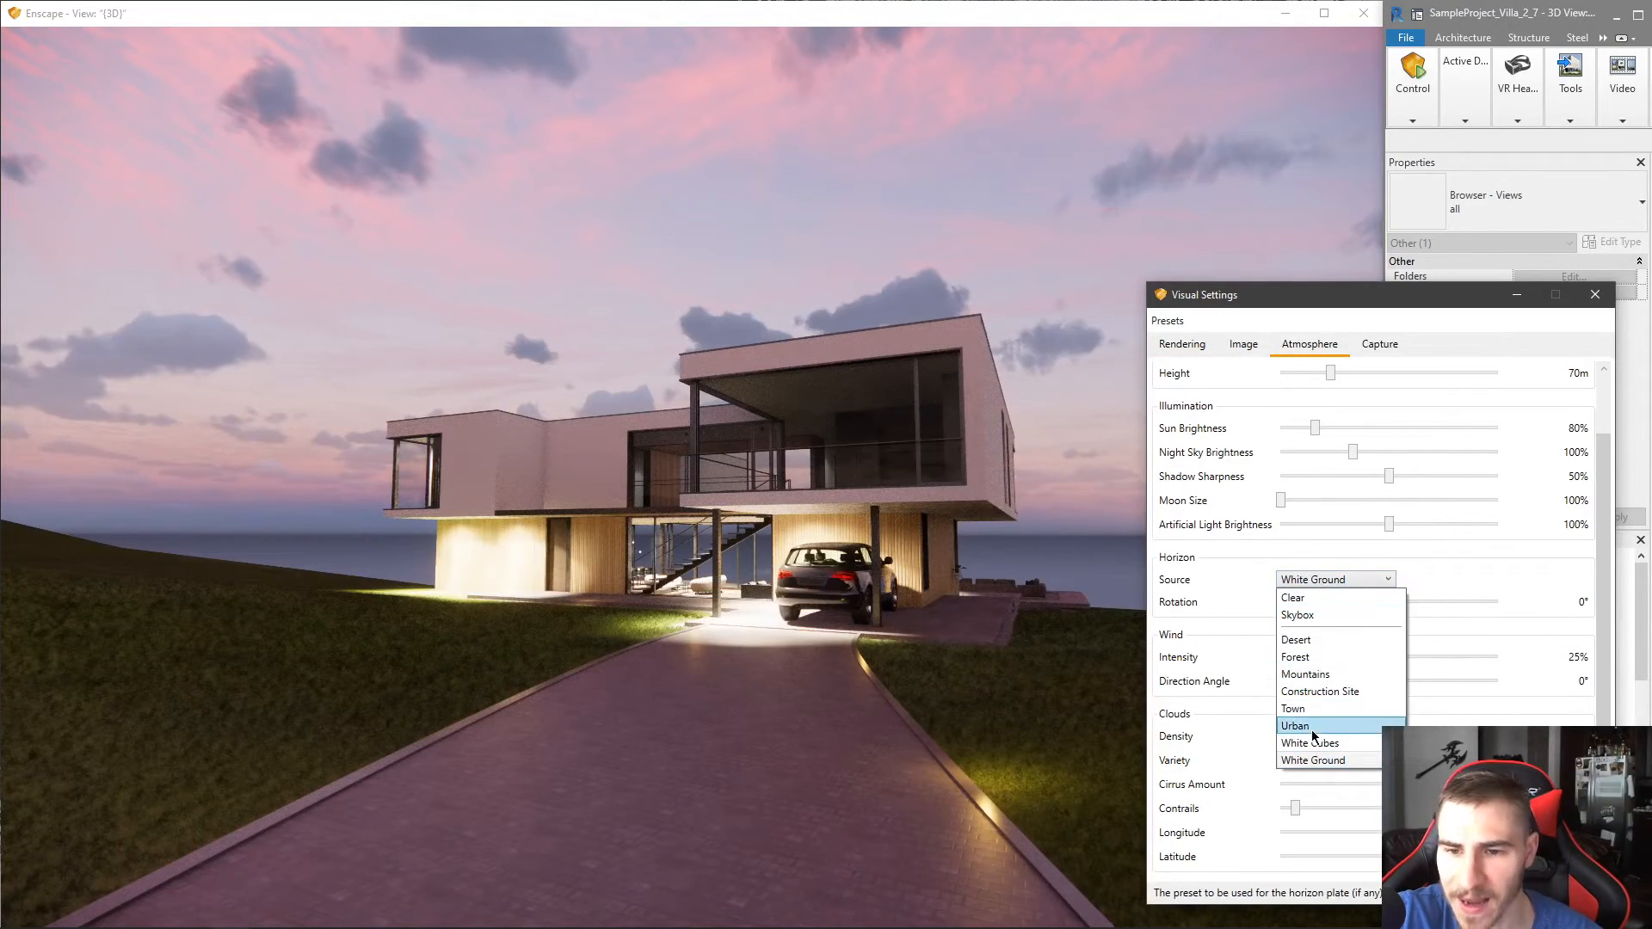
{"action": "left_click", "coordinate": [1328, 675]}
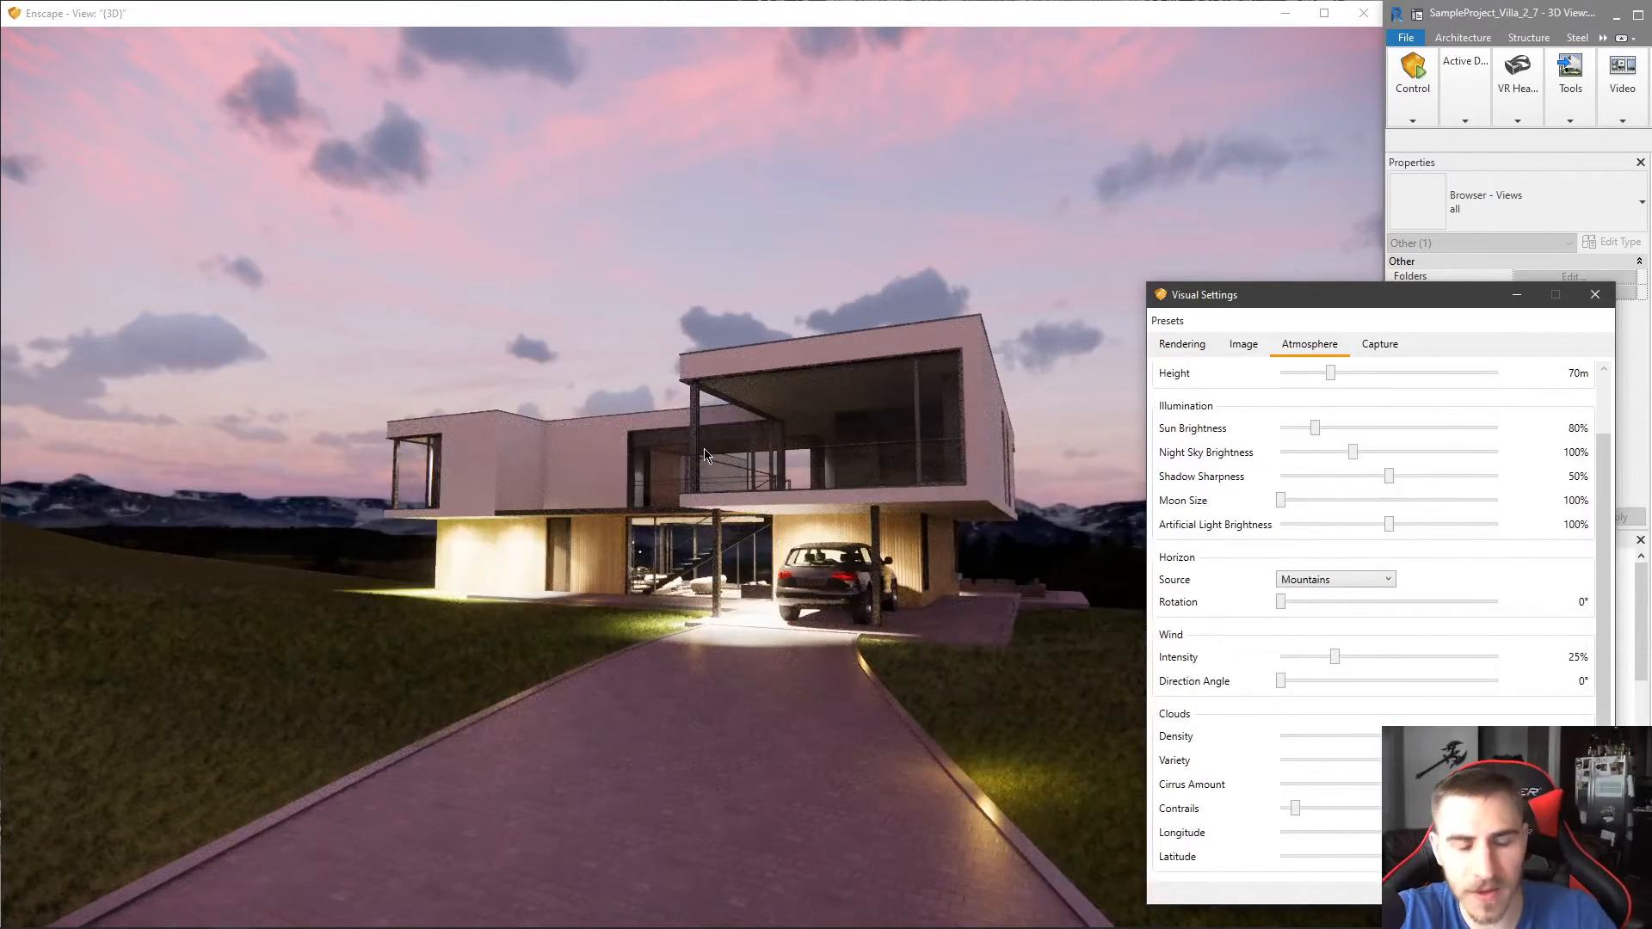
{"action": "left_click", "coordinate": [1182, 344]}
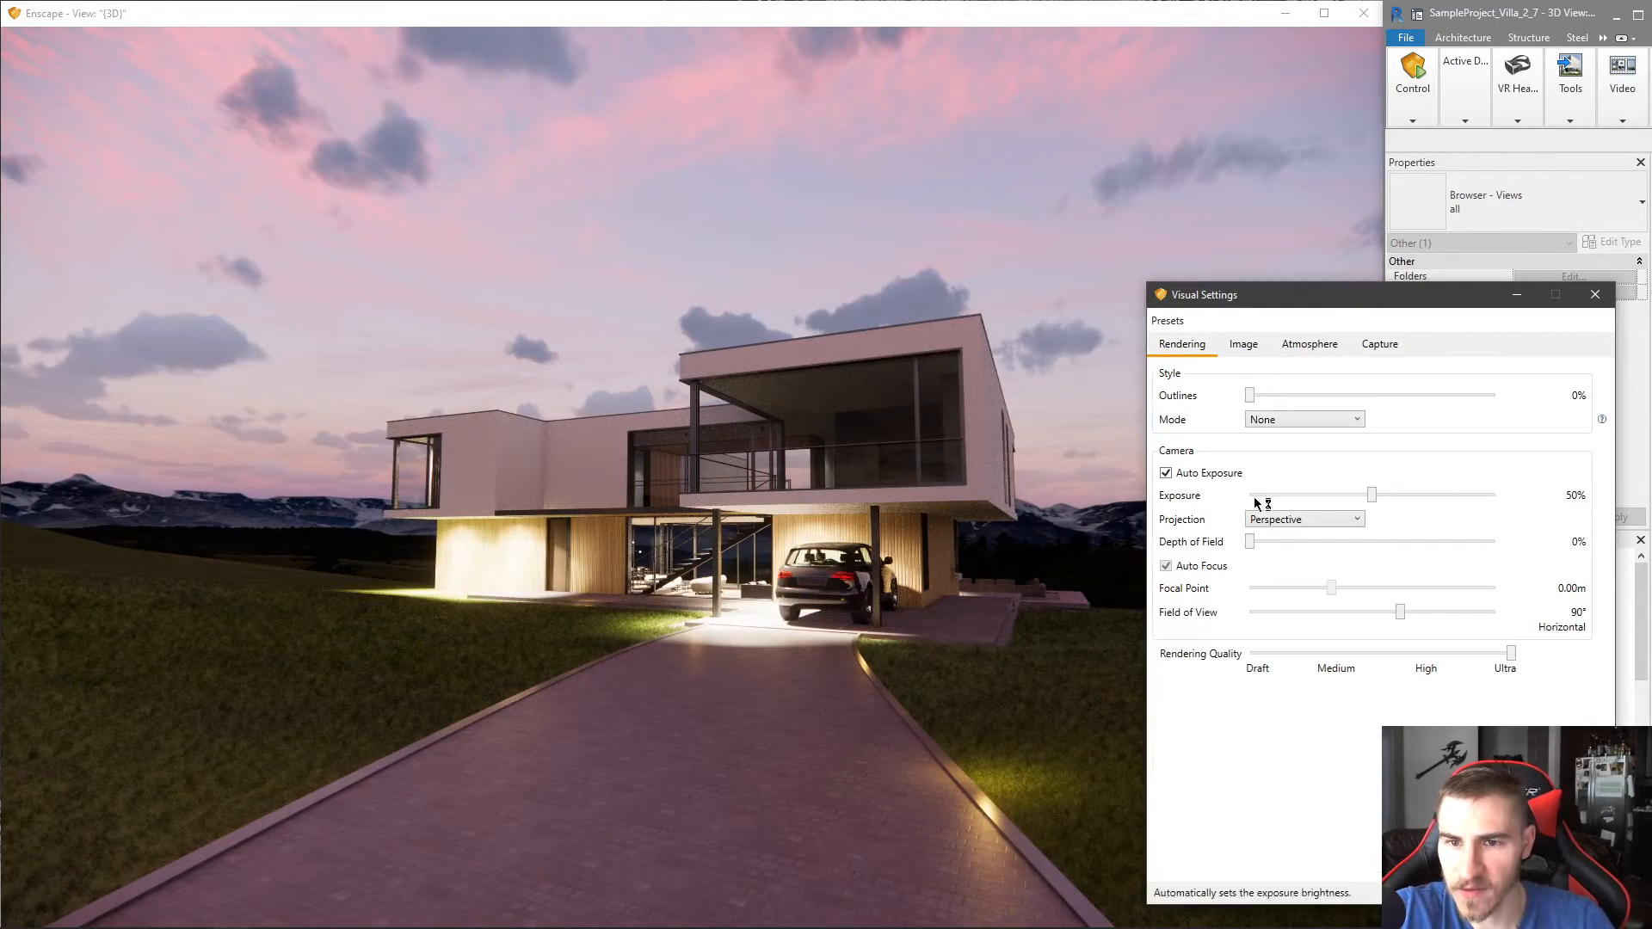
- Turn off auto exposure, switch the scene to daylight and move the camera round to the villa's rear terrace
{"action": "left_click", "coordinate": [1218, 472]}
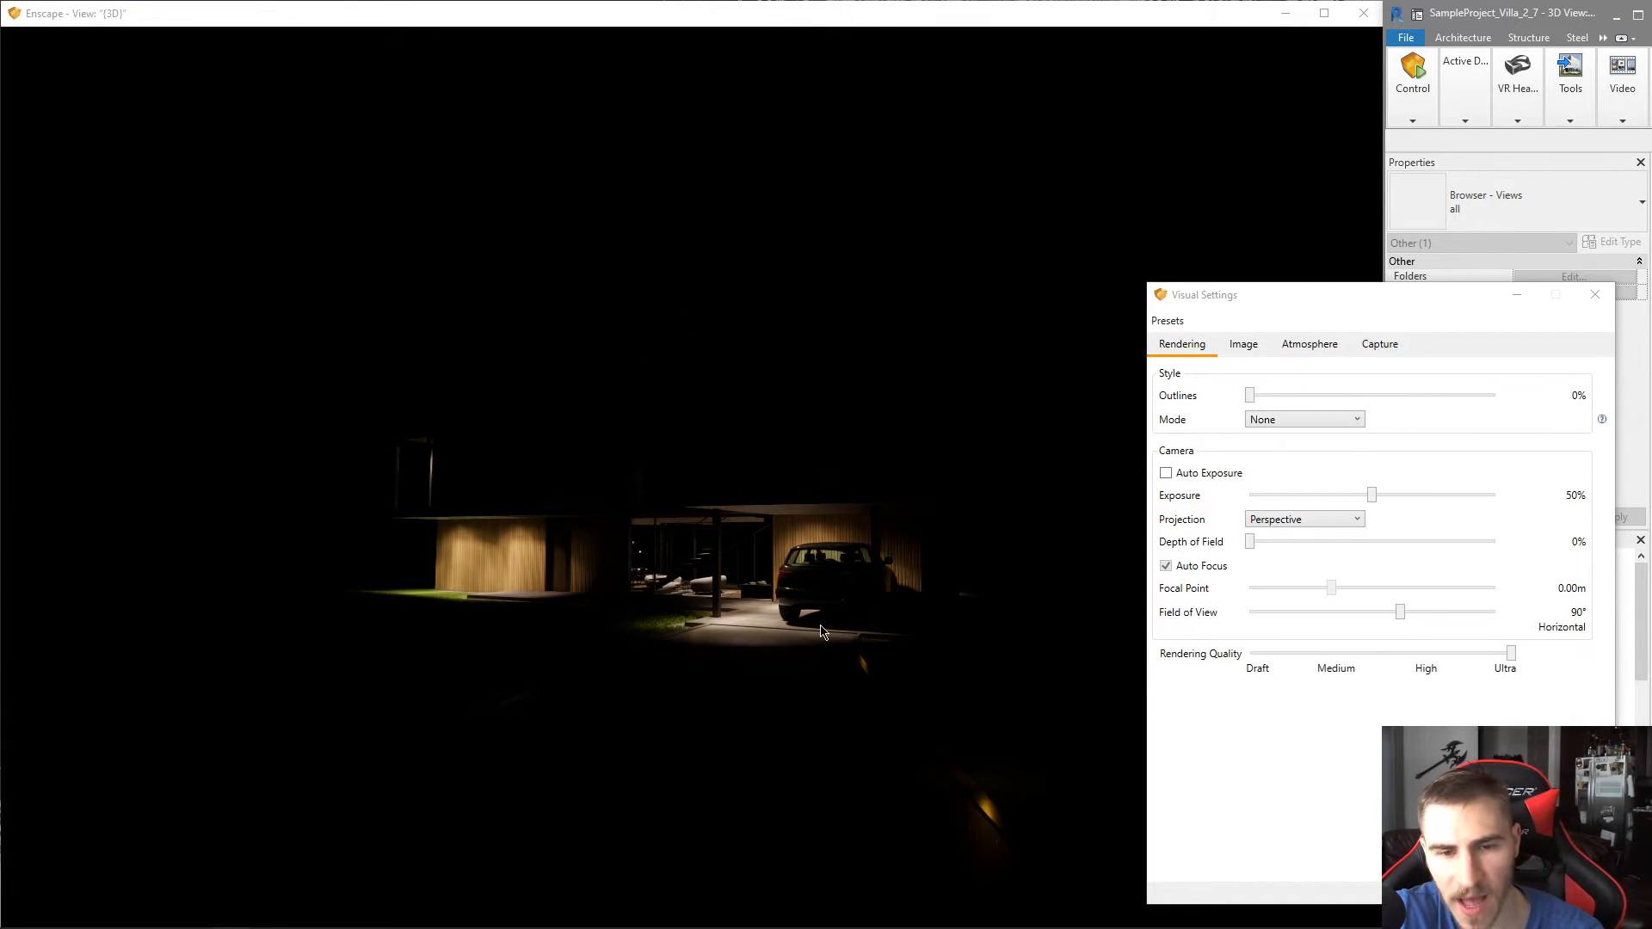
{"action": "left_click_drag", "start_coordinate": [836, 624], "coordinate": [1359, 744]}
{"action": "key", "text": "d"}
{"action": "key", "text": "w"}
{"action": "key", "text": "w"}
{"action": "key", "text": "d"}
{"action": "left_click_drag", "start_coordinate": [912, 629], "coordinate": [827, 622]}
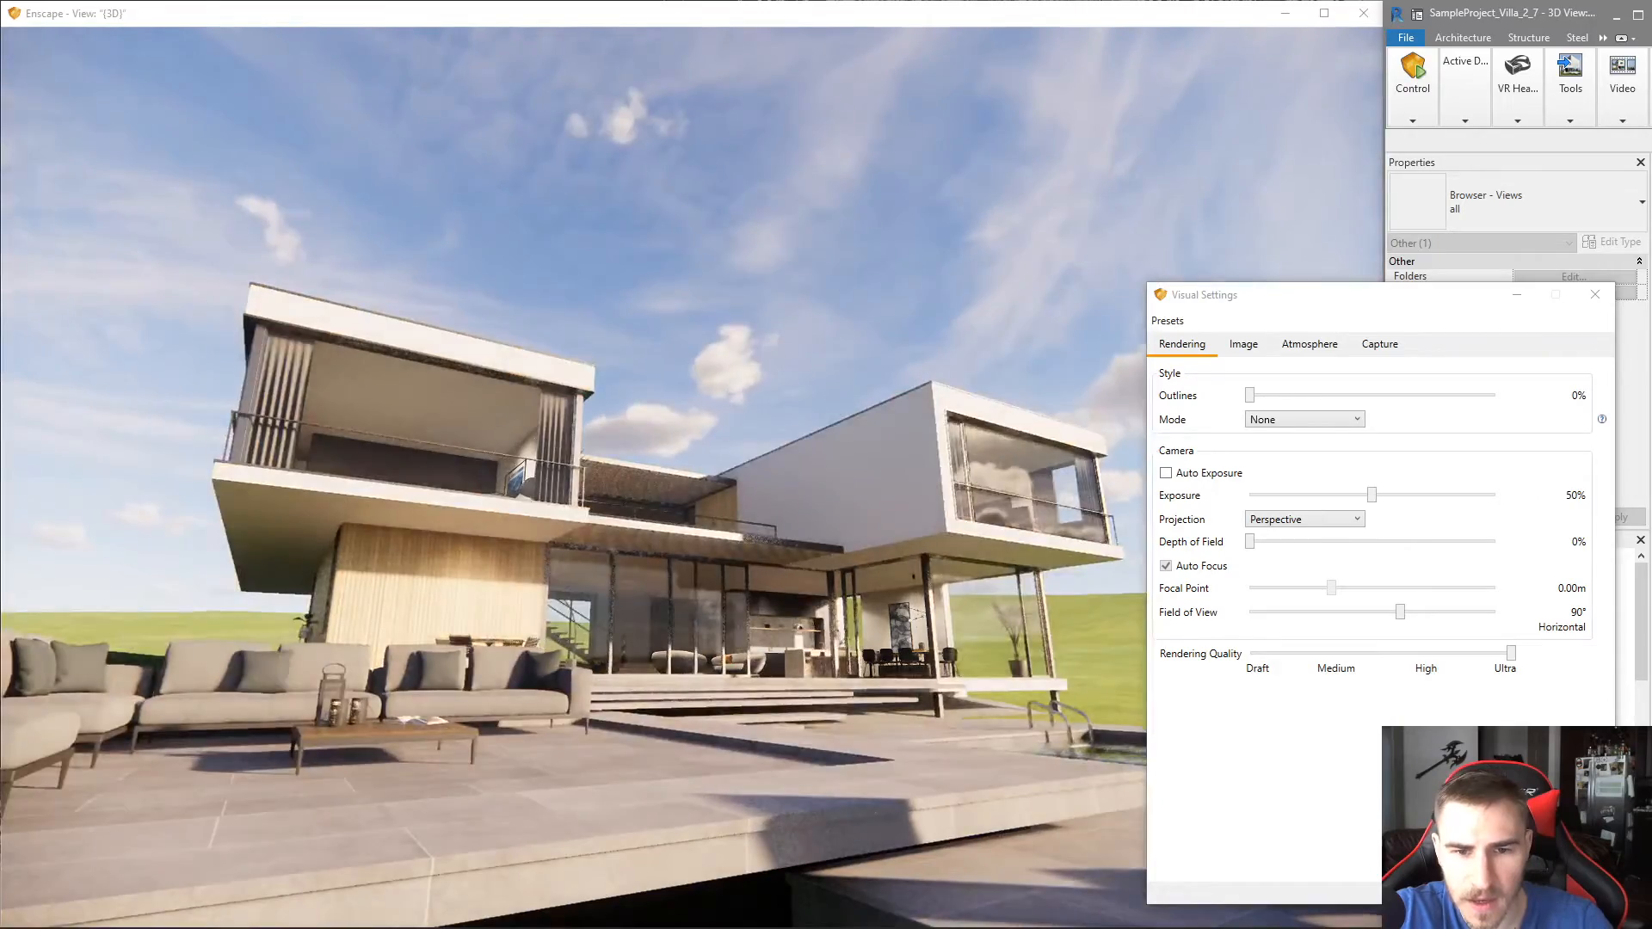
- Fly past the pool and frame the villa's glazed rear facade from the lawn, with the pool alongside
{"action": "key", "text": "d"}
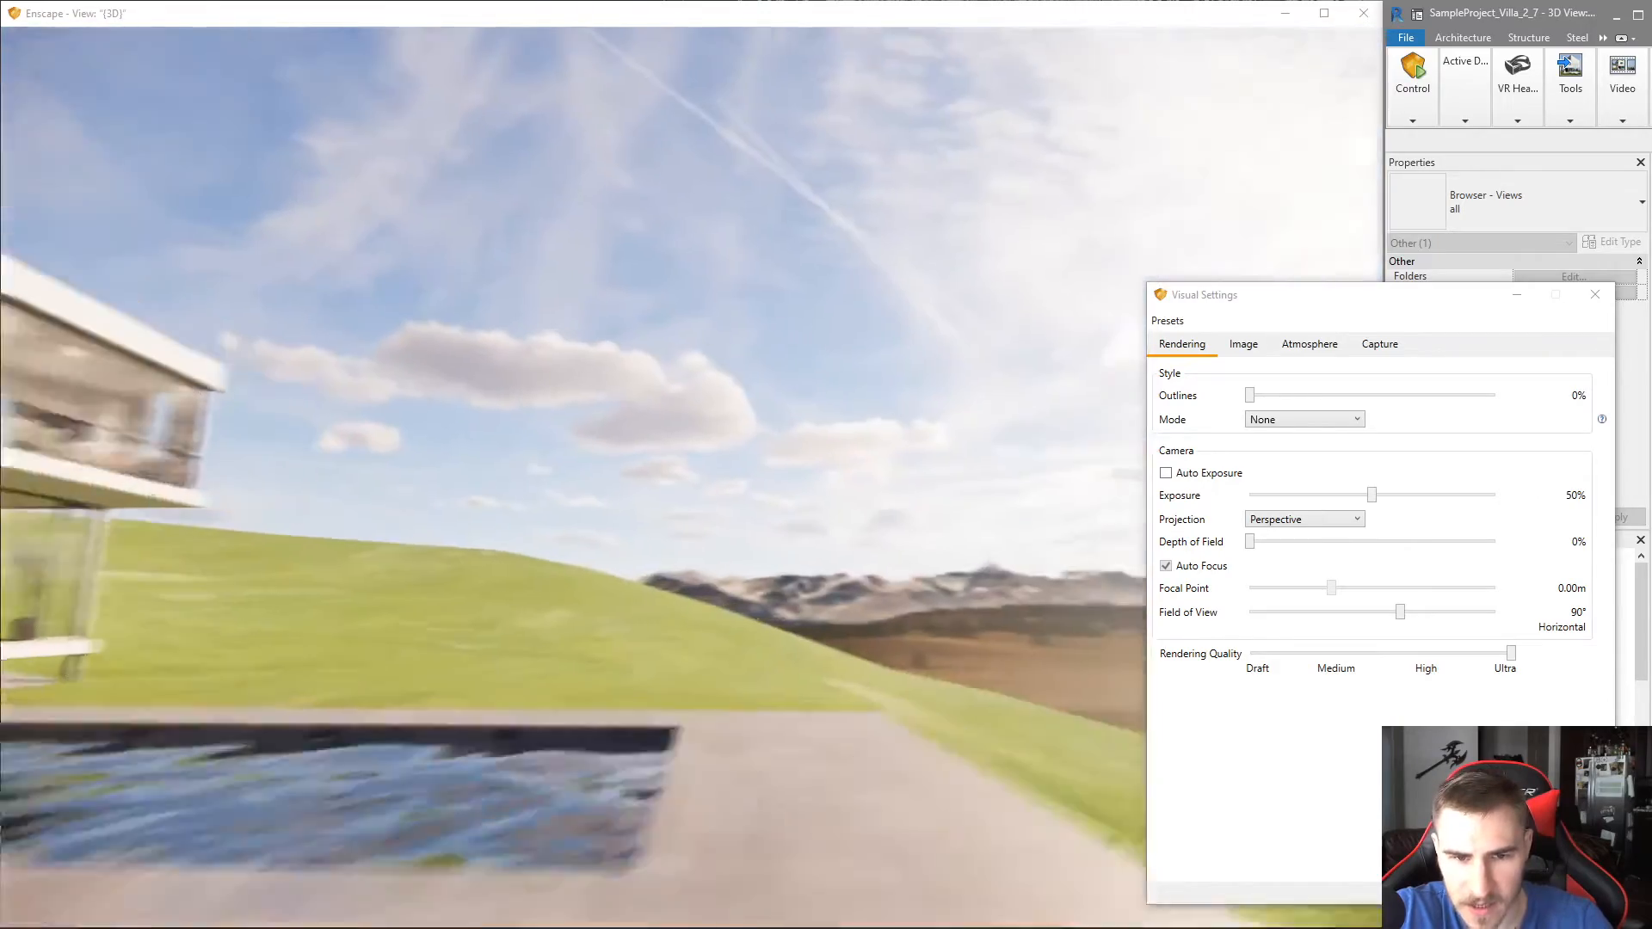
{"action": "key", "text": "q"}
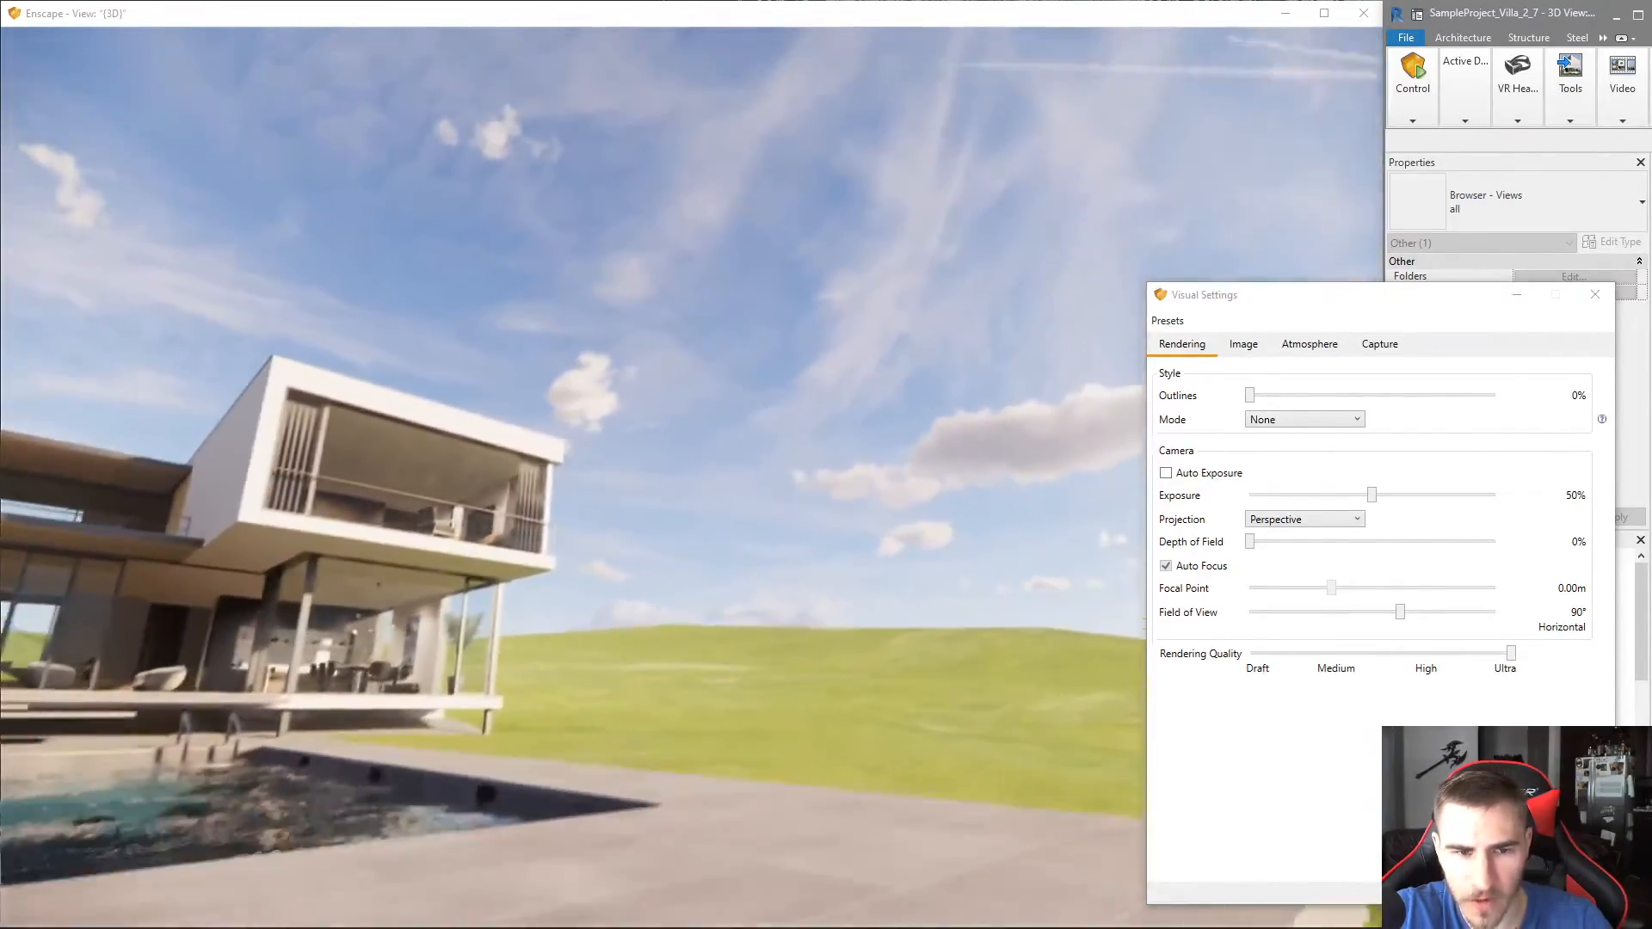
{"action": "key", "text": "e"}
{"action": "key", "text": "q"}
{"action": "key", "text": "e"}
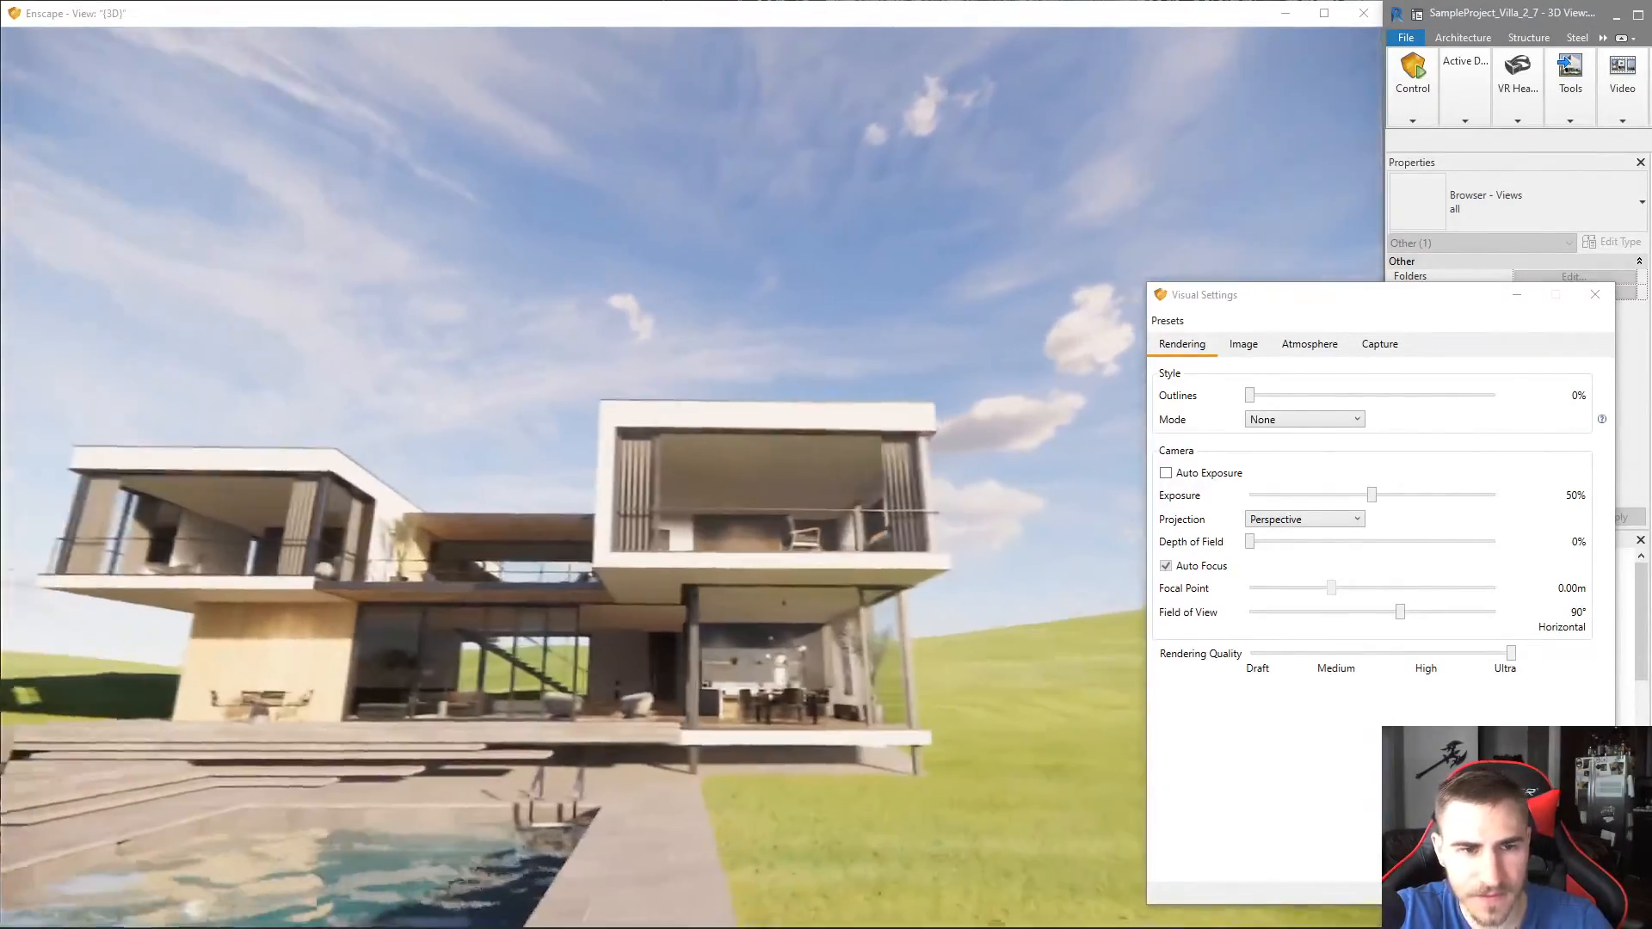
{"action": "key", "text": "w"}
{"action": "key", "text": "d"}
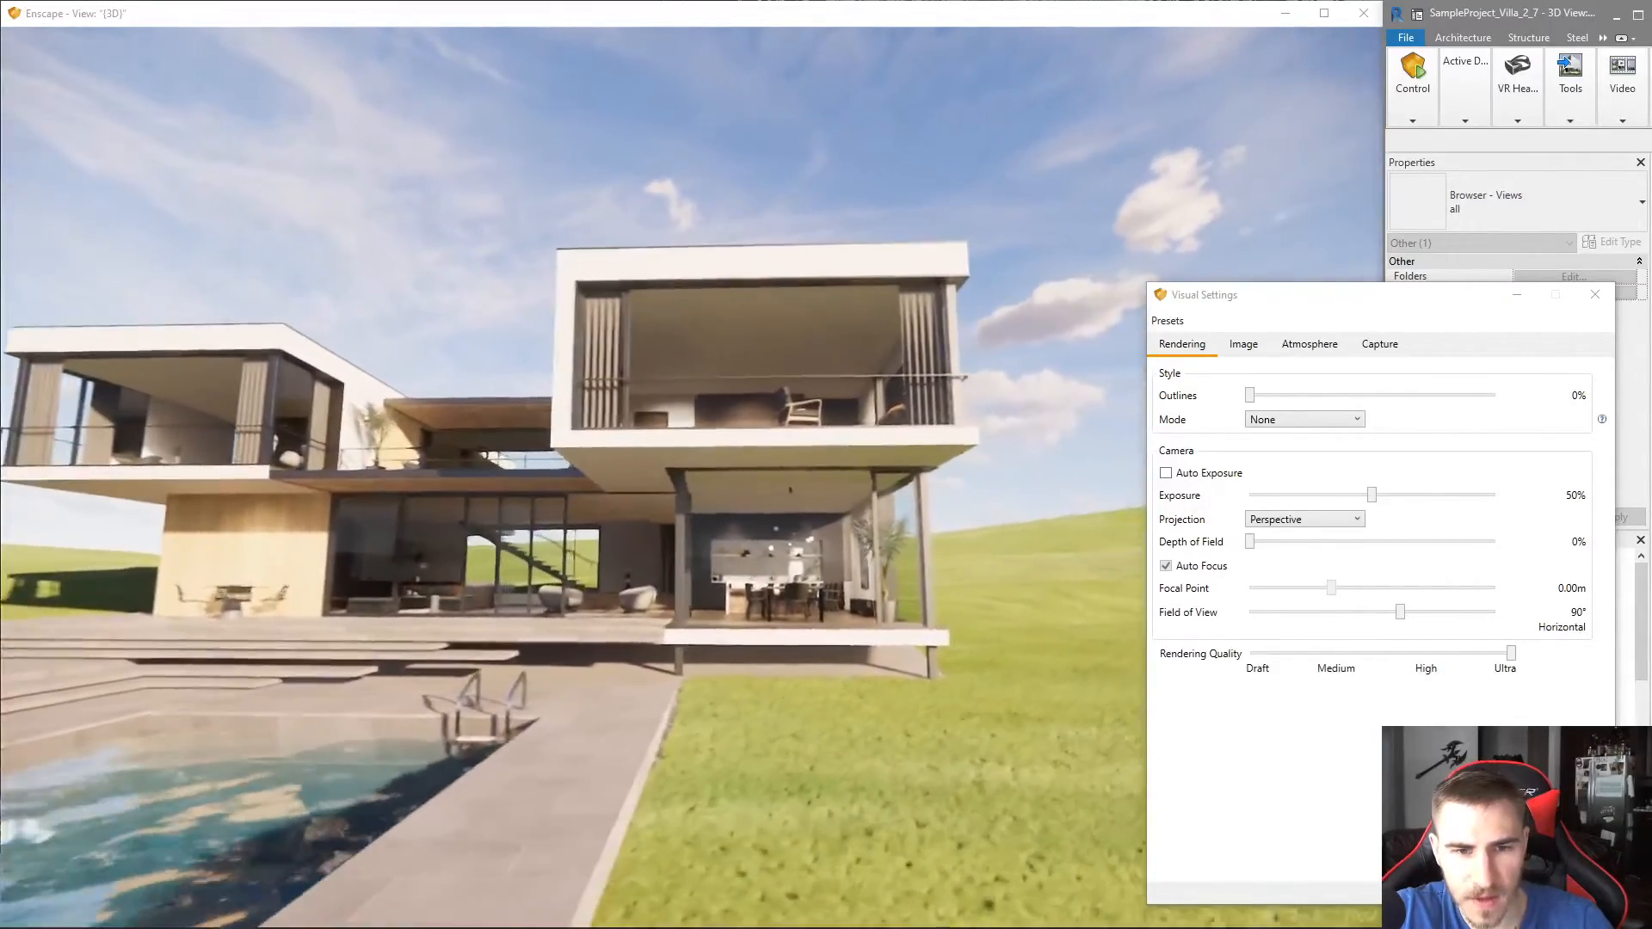
{"action": "key", "text": "w"}
{"action": "key", "text": "d"}
{"action": "key", "text": "w"}
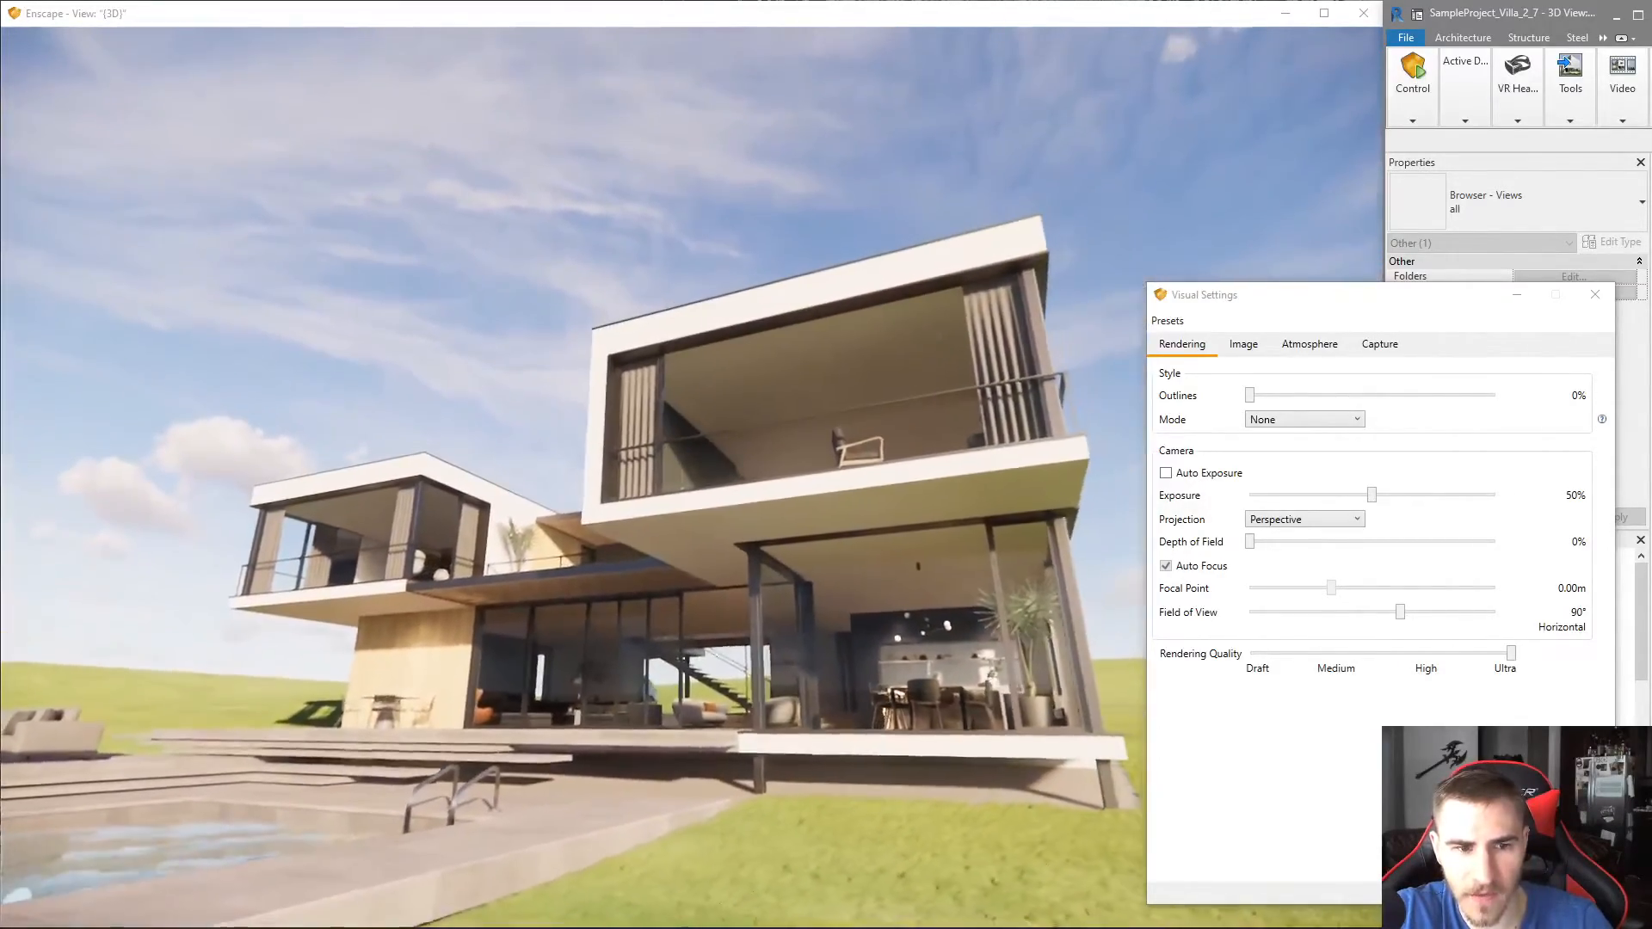
{"action": "key", "text": "w"}
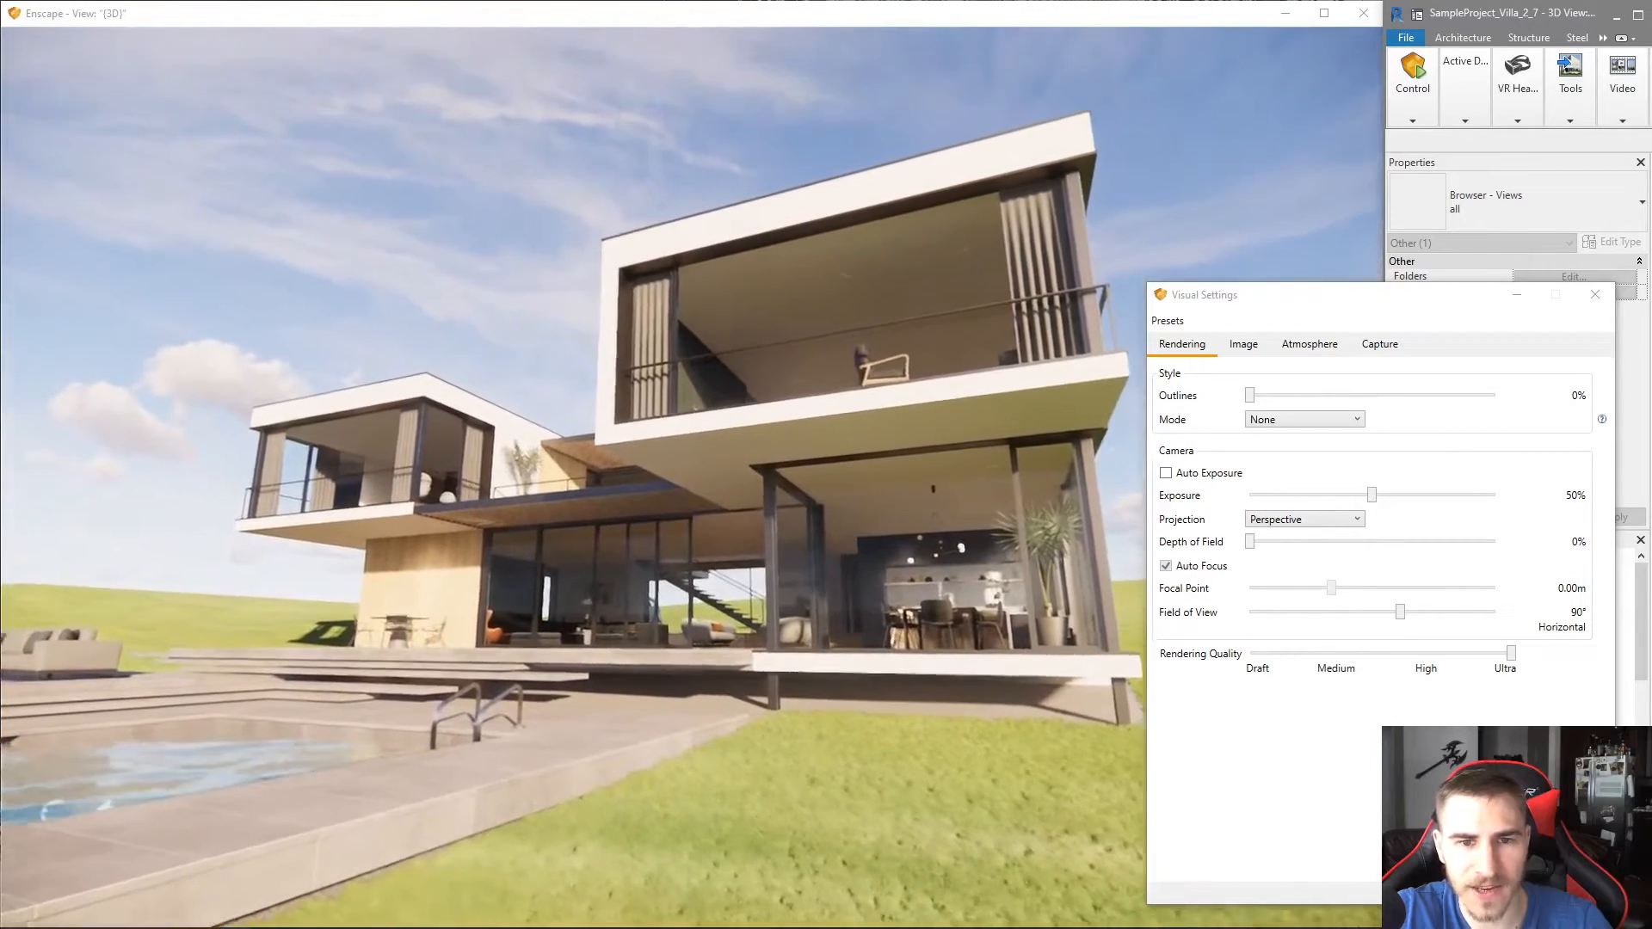
{"action": "left_click_drag", "start_coordinate": [859, 706], "coordinate": [853, 691]}
- Change the time of day to night and adjust the camera framing of the lit rear facade
{"action": "right_click_drag", "start_coordinate": [853, 691], "coordinate": [1016, 691], "text": "shift"}
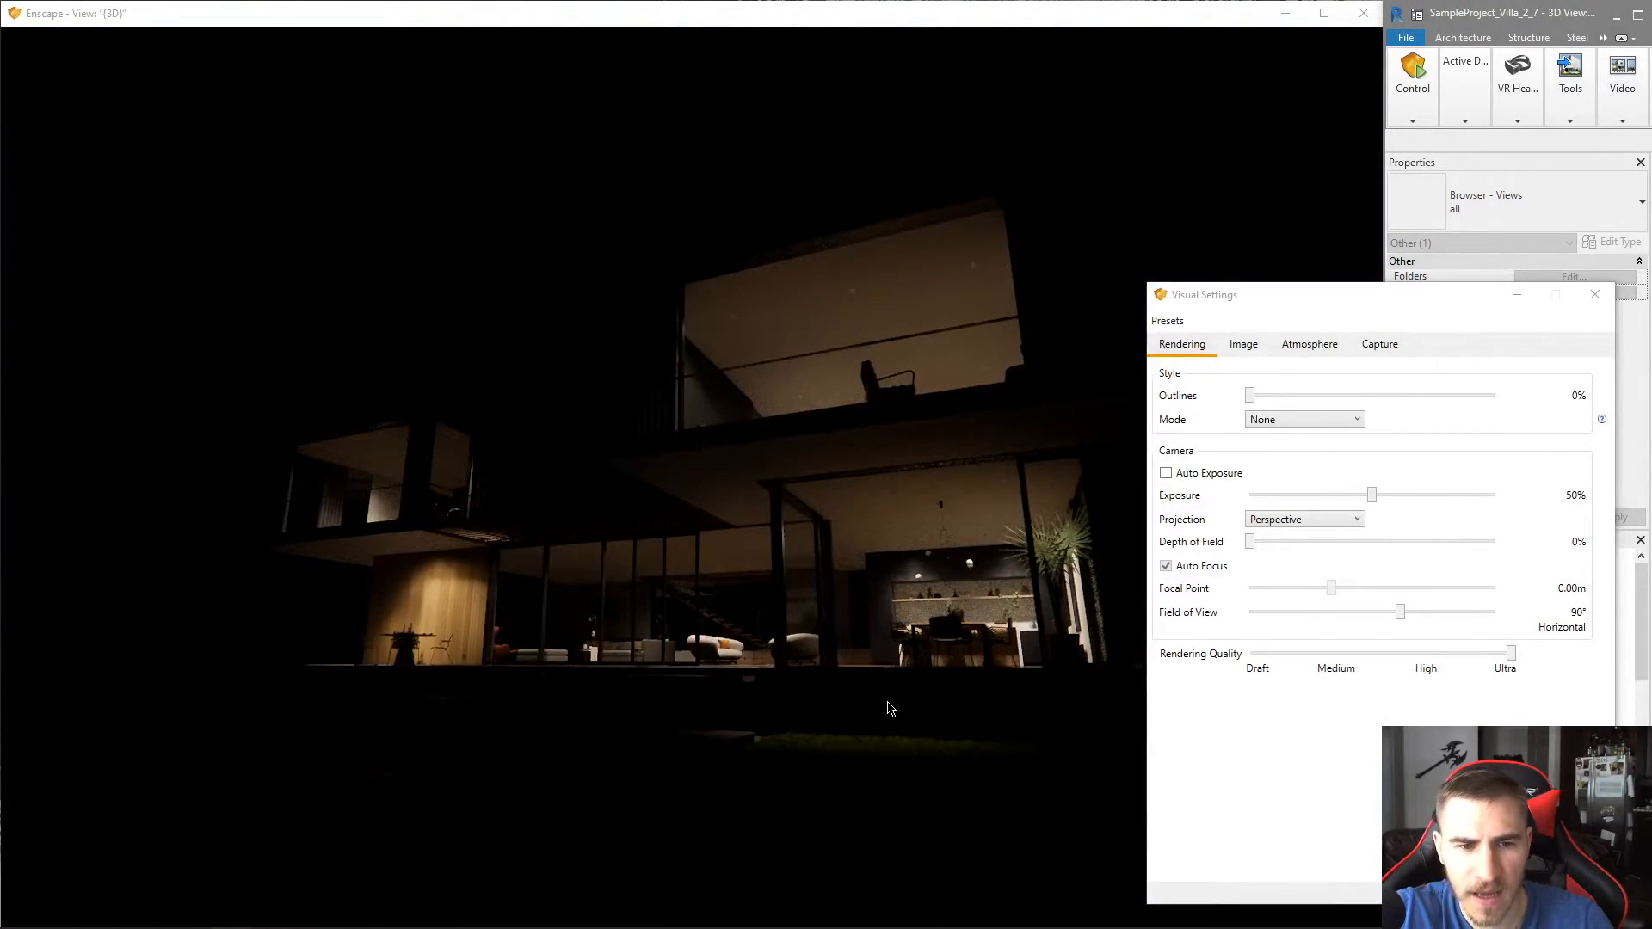
{"action": "left_click_drag", "start_coordinate": [866, 720], "coordinate": [876, 685]}
{"action": "key", "text": "a"}
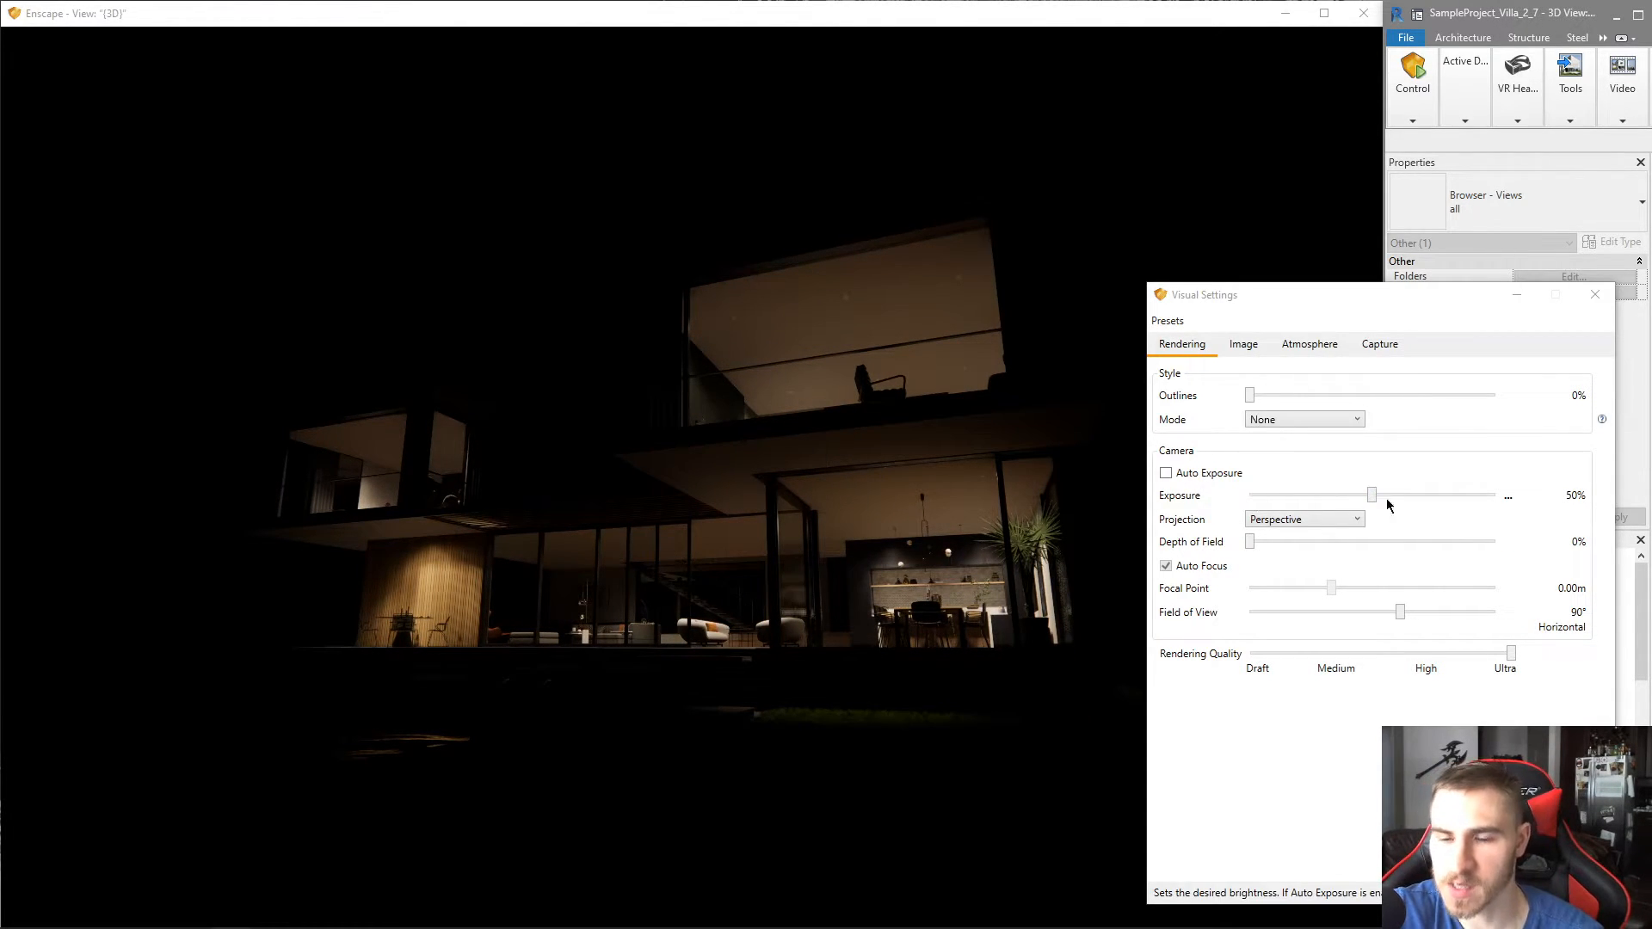
- Try a manual camera exposure of 74% on the night scene, then restore it to 50%
{"action": "left_click_drag", "start_coordinate": [1372, 496], "coordinate": [1431, 501]}
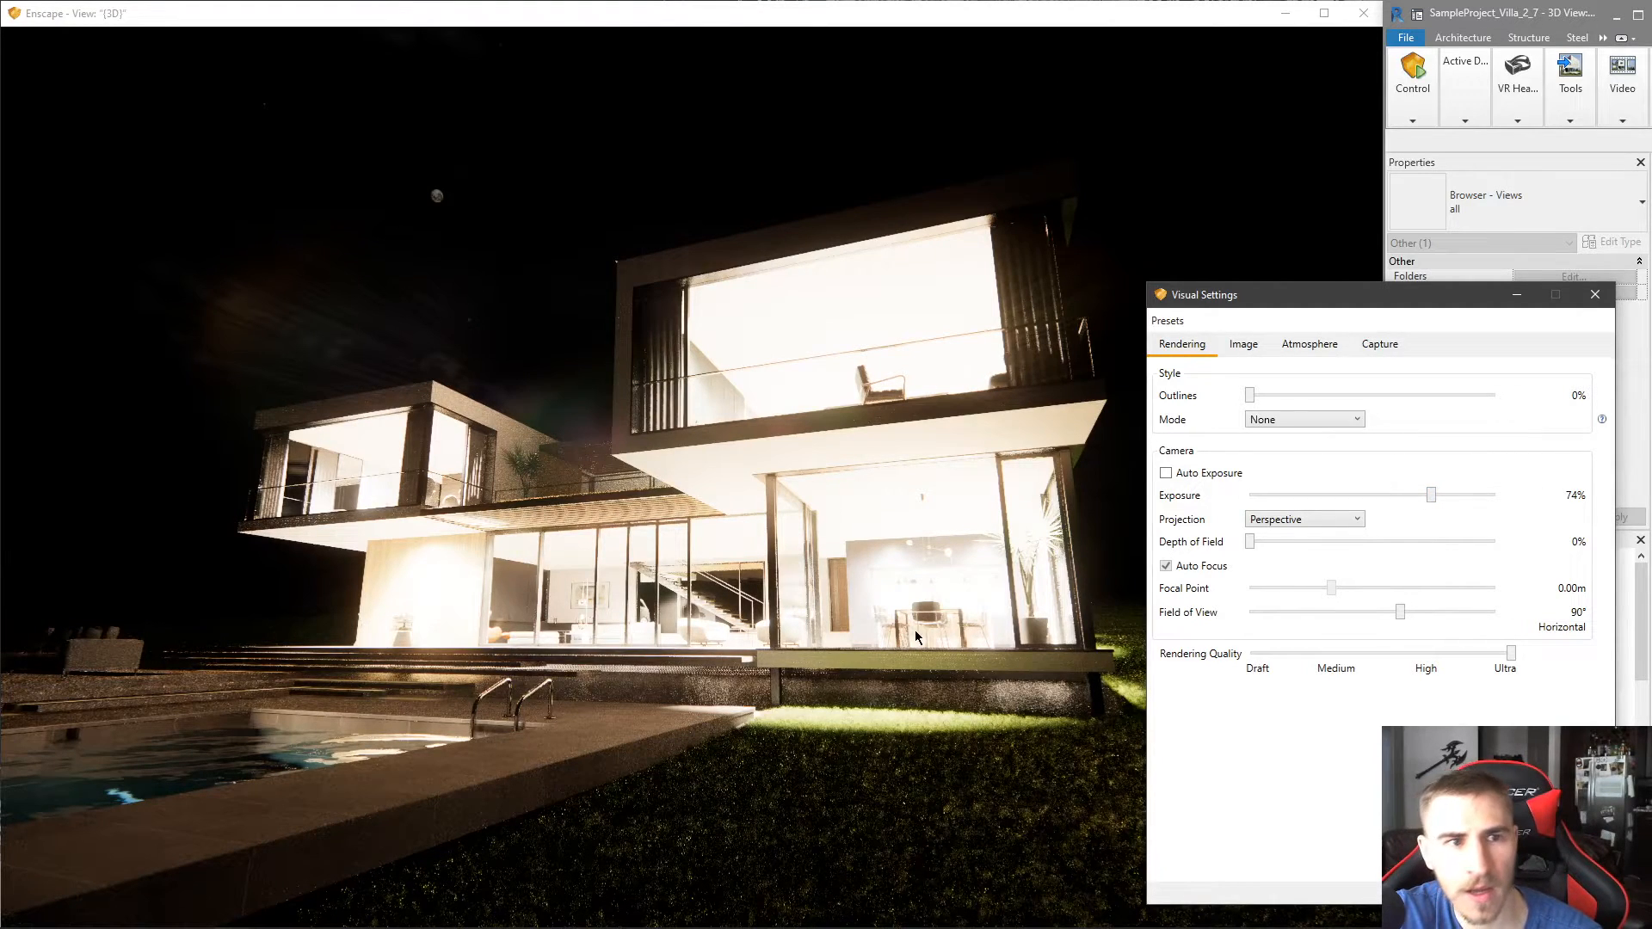
{"action": "mouse_move", "coordinate": [596, 440]}
{"action": "left_mouse_down"}
{"action": "mouse_move", "coordinate": [464, 191]}
{"action": "mouse_move", "coordinate": [595, 443]}
{"action": "left_mouse_up"}
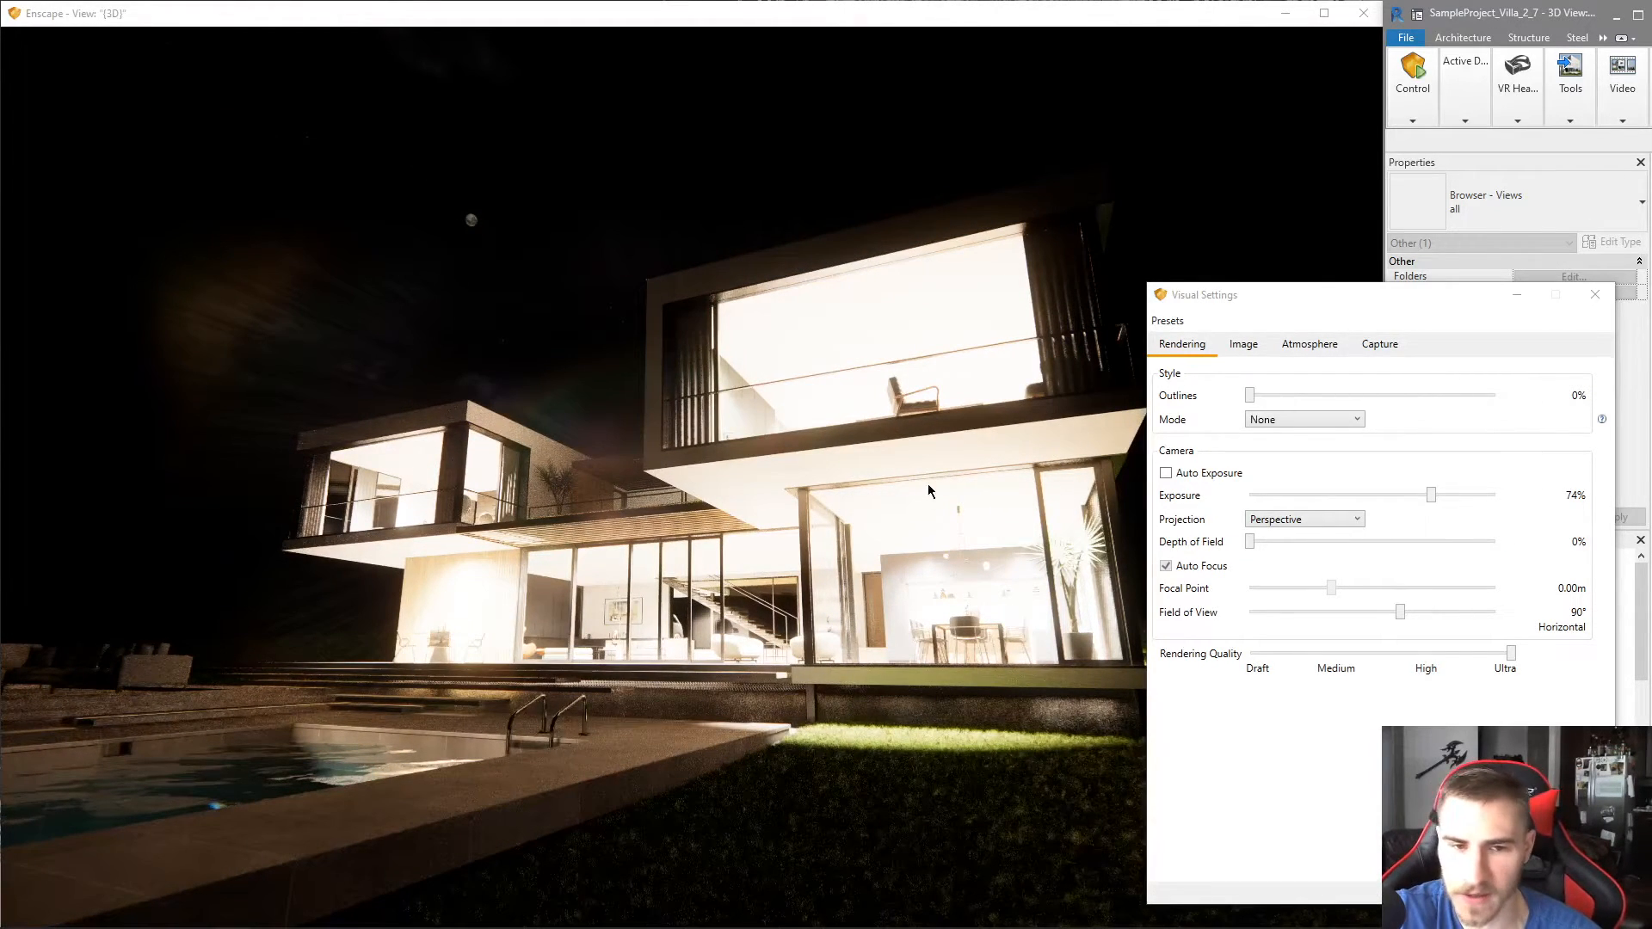
{"action": "left_click_drag", "start_coordinate": [1431, 495], "coordinate": [1372, 495]}
{"action": "scroll", "coordinate": [663, 758], "scroll_direction": "down", "scroll_amount": 2}
{"action": "mouse_move", "coordinate": [618, 741]}
{"action": "left_mouse_down"}
{"action": "mouse_move", "coordinate": [555, 672]}
{"action": "mouse_move", "coordinate": [613, 740]}
{"action": "left_mouse_up"}
- Try raising the night sky brightness to 201% in the atmosphere settings, then reset it to 100%
{"action": "left_click", "coordinate": [1310, 344]}
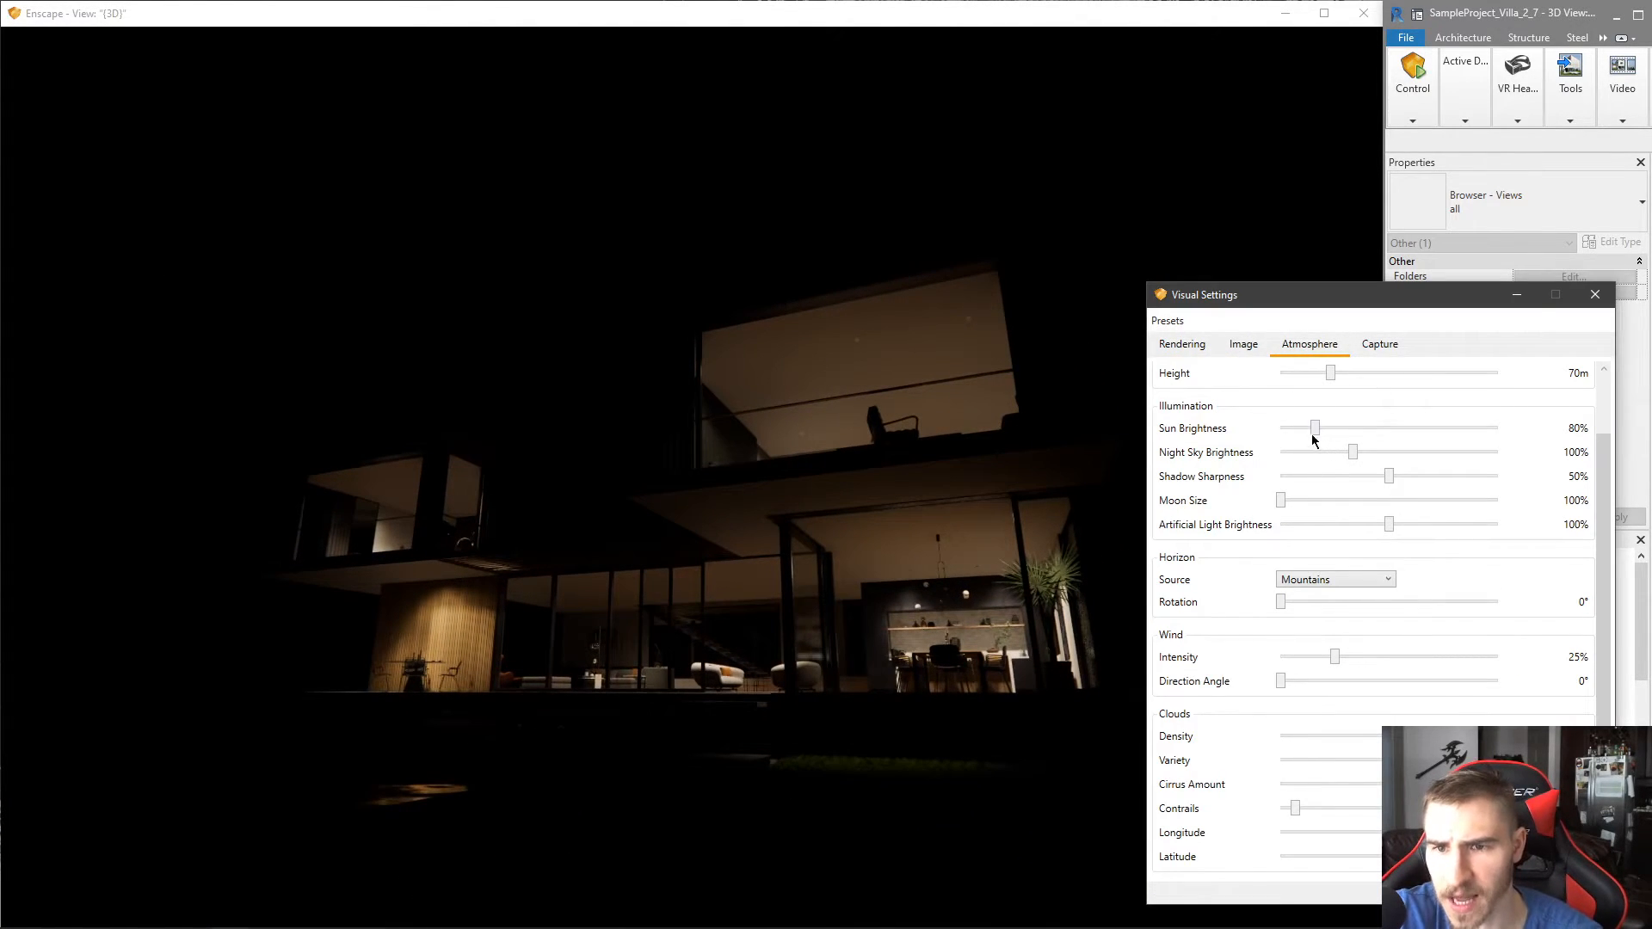
{"action": "mouse_move", "coordinate": [1313, 428]}
{"action": "left_mouse_down"}
{"action": "mouse_move", "coordinate": [1480, 428]}
{"action": "mouse_move", "coordinate": [1317, 430]}
{"action": "left_mouse_up"}
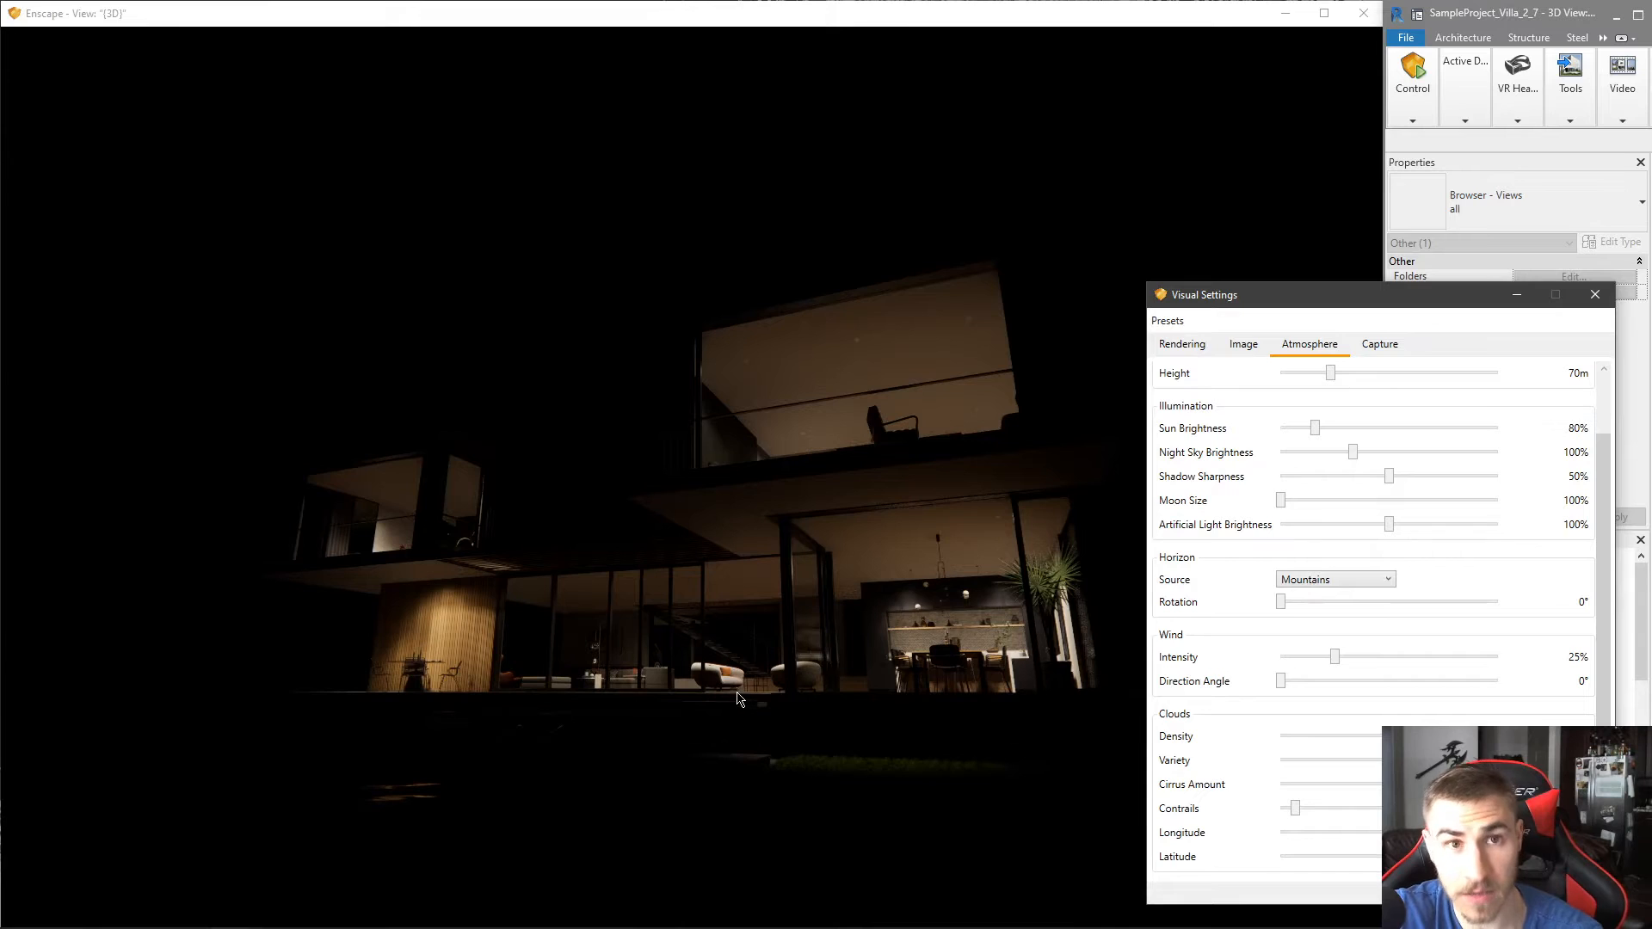
{"action": "left_click", "coordinate": [1024, 430]}
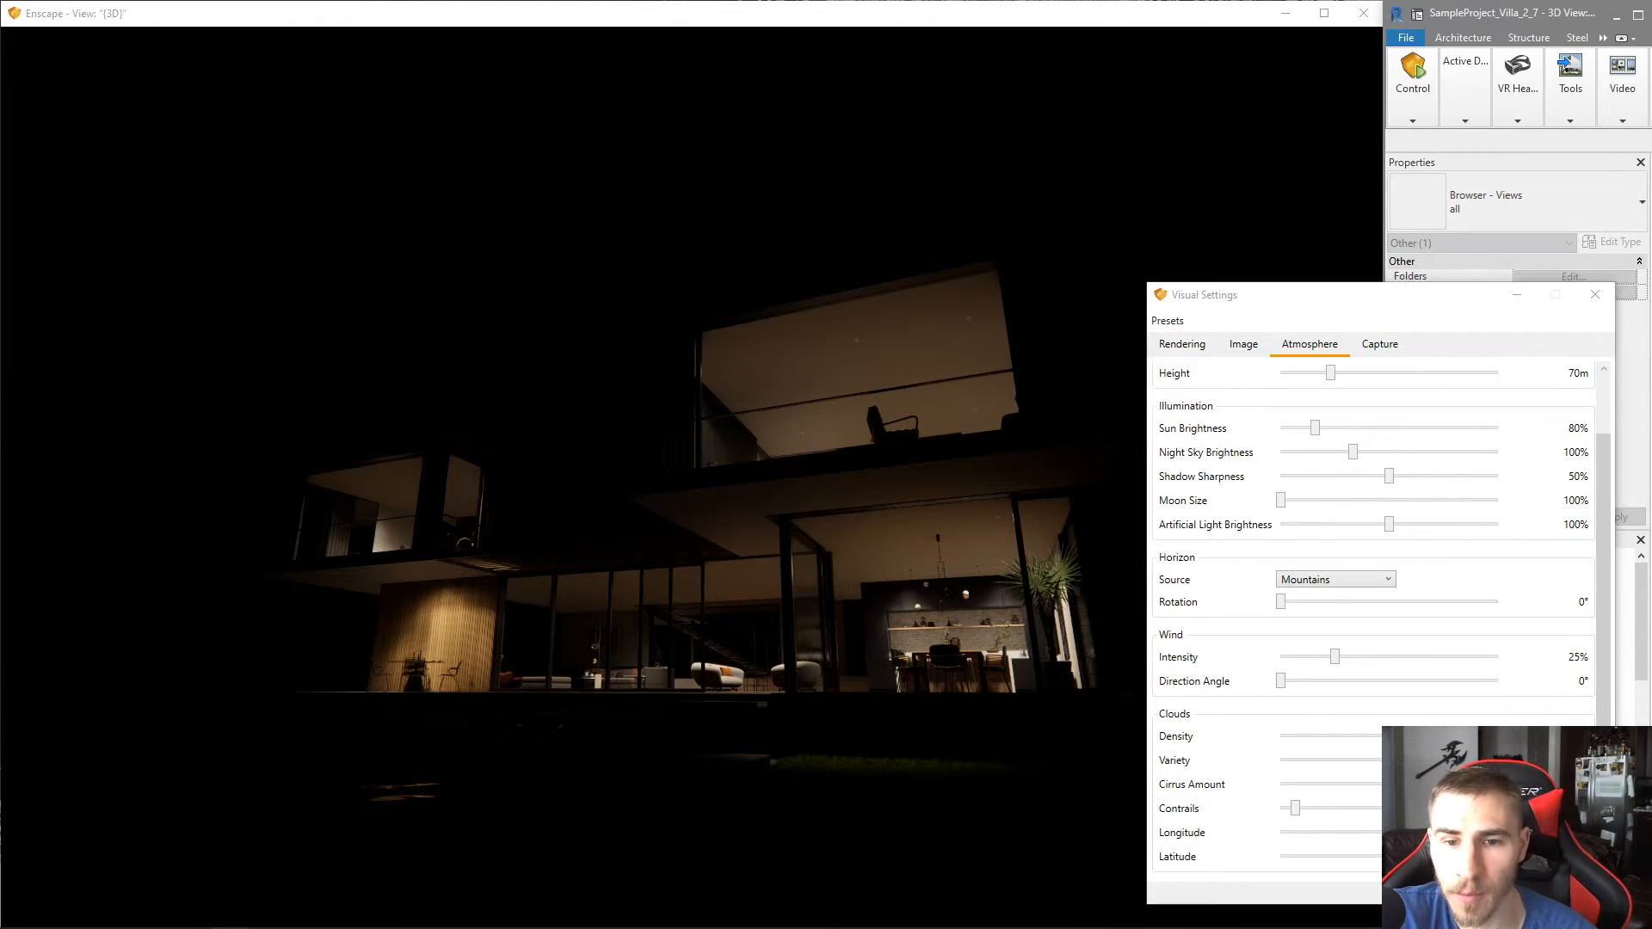
{"action": "left_click_drag", "start_coordinate": [1024, 430], "coordinate": [1007, 344]}
{"action": "left_click", "coordinate": [1355, 453]}
{"action": "left_click_drag", "start_coordinate": [1356, 454], "coordinate": [1499, 436]}
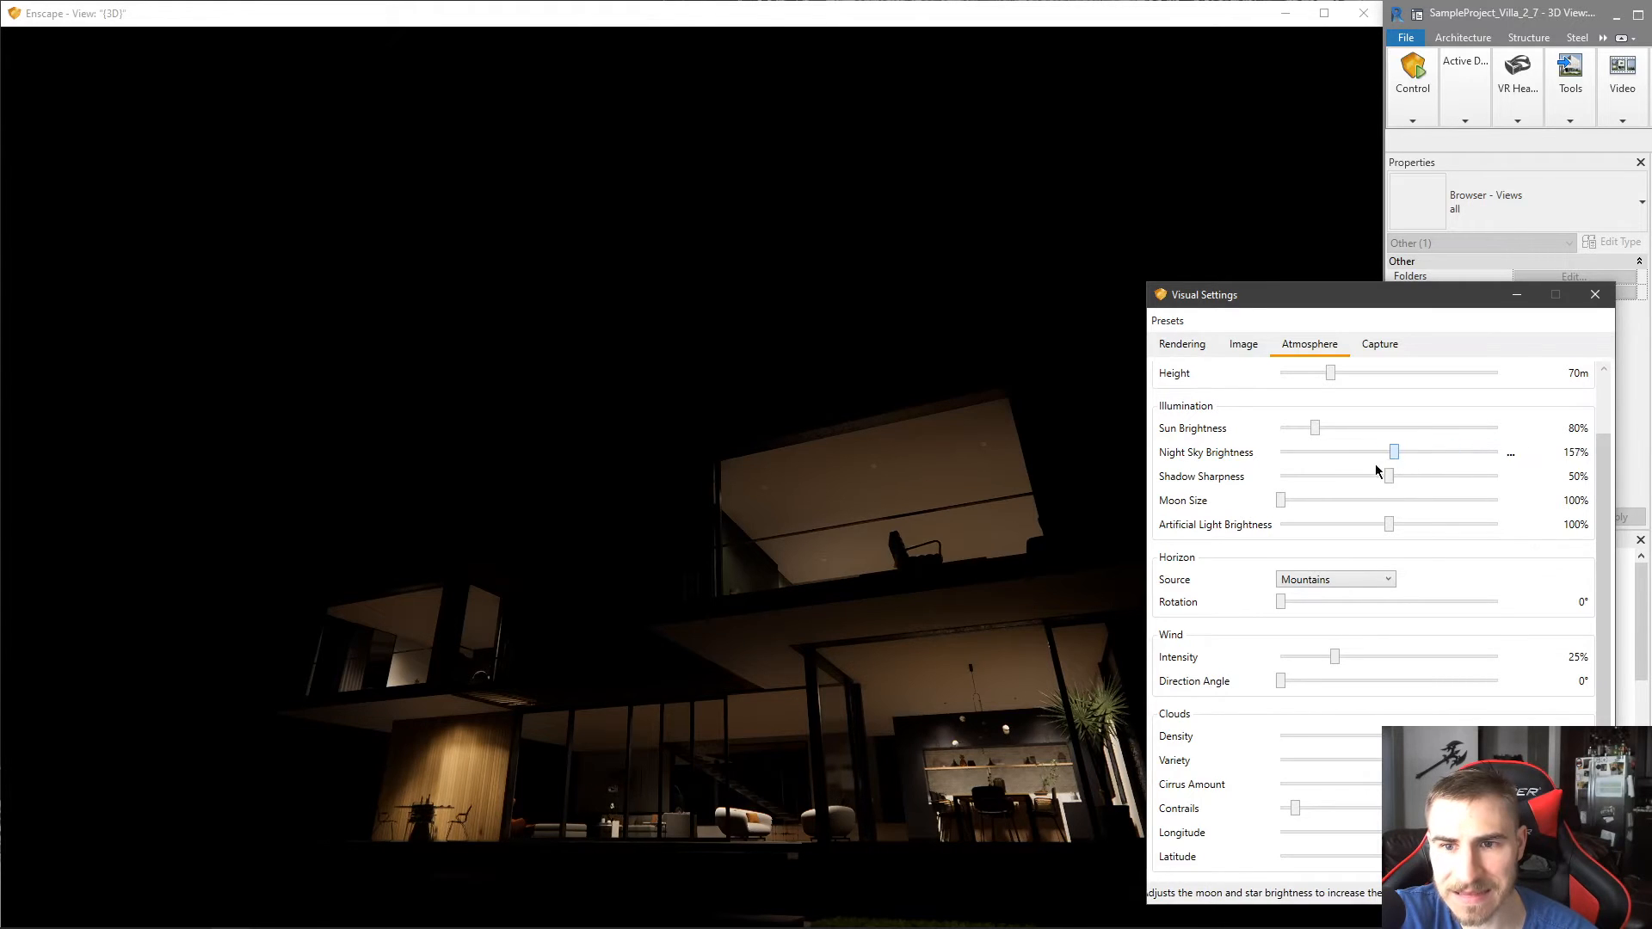
{"action": "mouse_move", "coordinate": [1427, 456]}
{"action": "left_mouse_down"}
{"action": "mouse_move", "coordinate": [1324, 454]}
{"action": "mouse_move", "coordinate": [1494, 451]}
{"action": "mouse_move", "coordinate": [1335, 457]}
{"action": "mouse_move", "coordinate": [1427, 454]}
{"action": "left_mouse_up"}
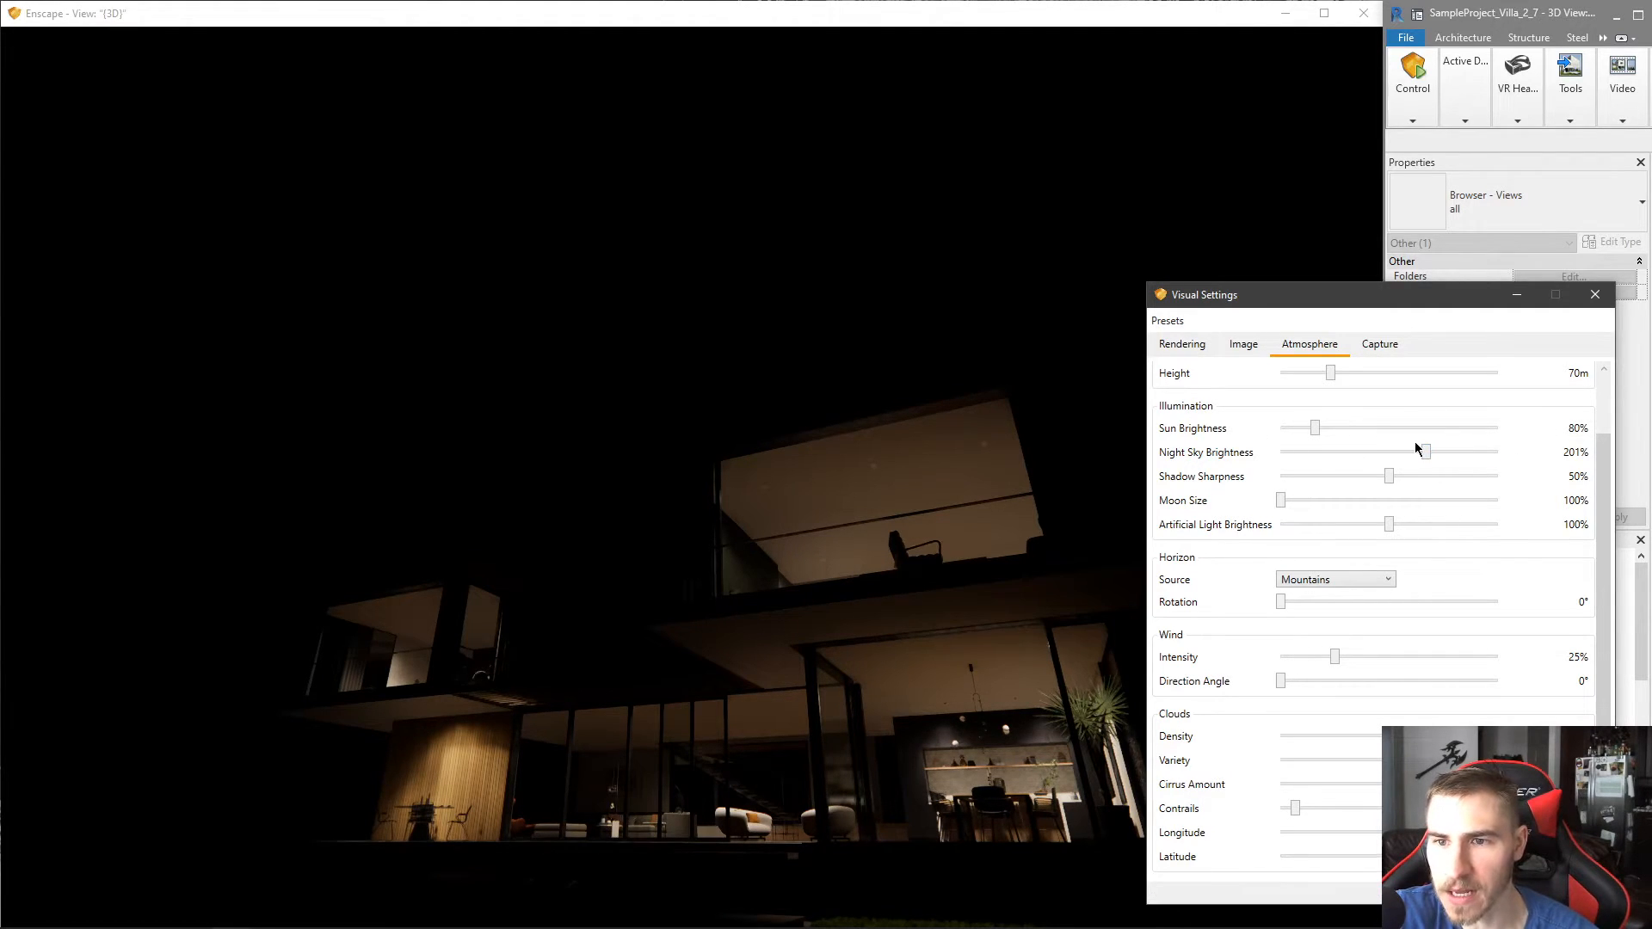
{"action": "double_click", "coordinate": [1425, 454]}
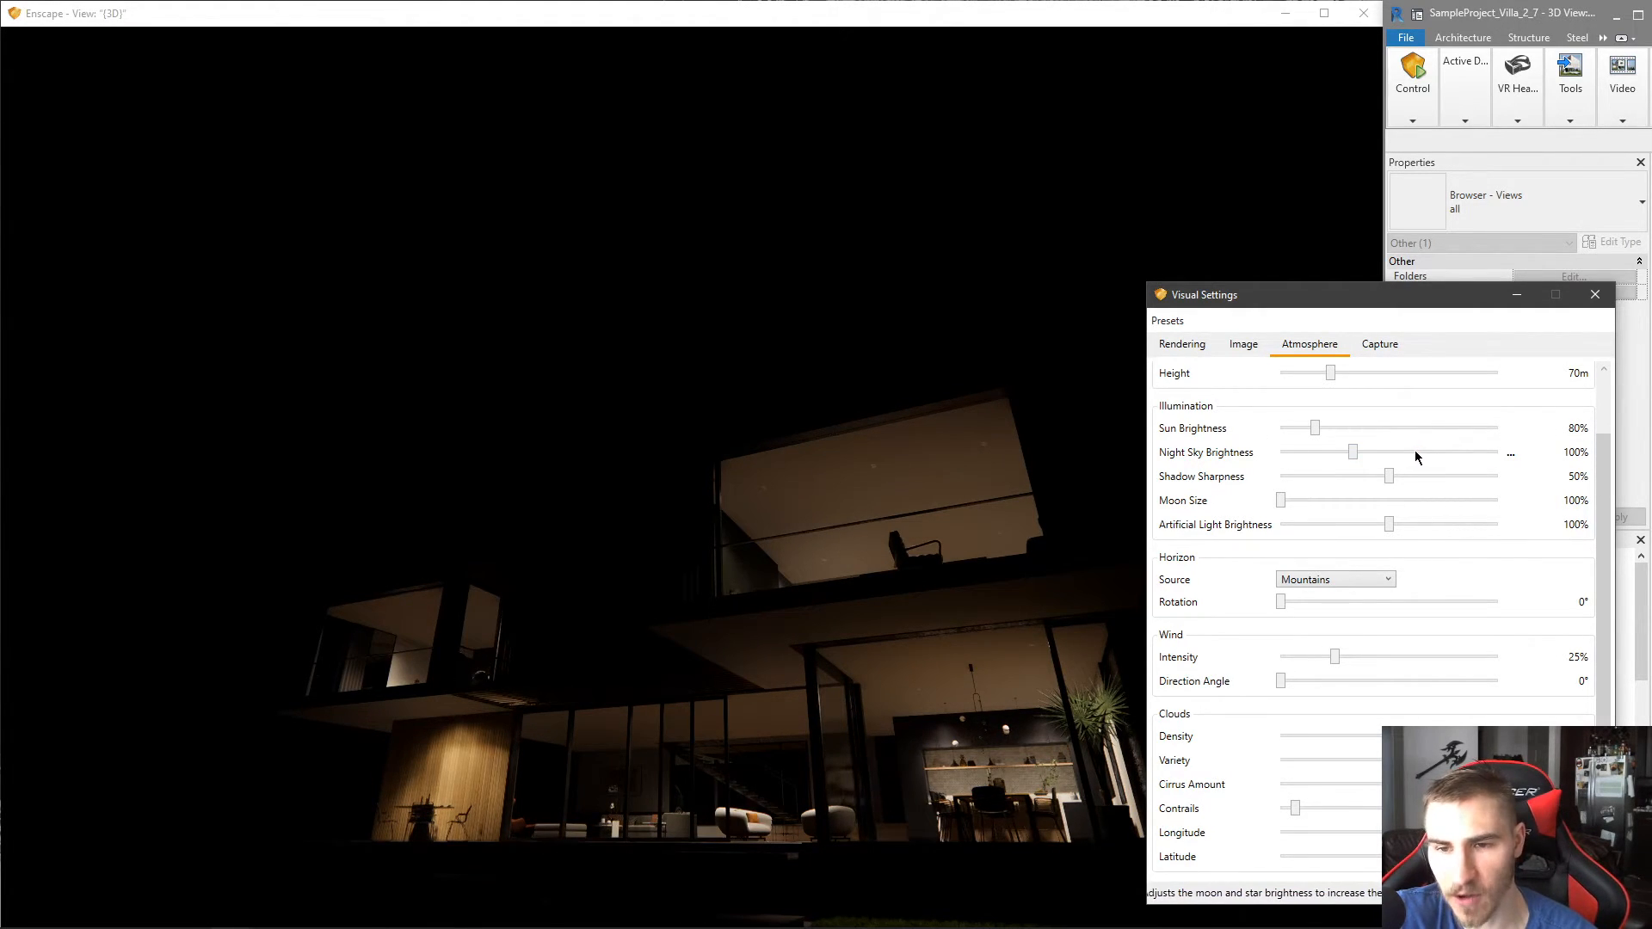
- Reframe the villa and lower the artificial light brightness to 70%
{"action": "left_click", "coordinate": [985, 515]}
{"action": "left_click_drag", "start_coordinate": [985, 514], "coordinate": [973, 594]}
{"action": "left_click_drag", "start_coordinate": [964, 525], "coordinate": [1144, 575]}
{"action": "left_click_drag", "start_coordinate": [938, 590], "coordinate": [835, 582]}
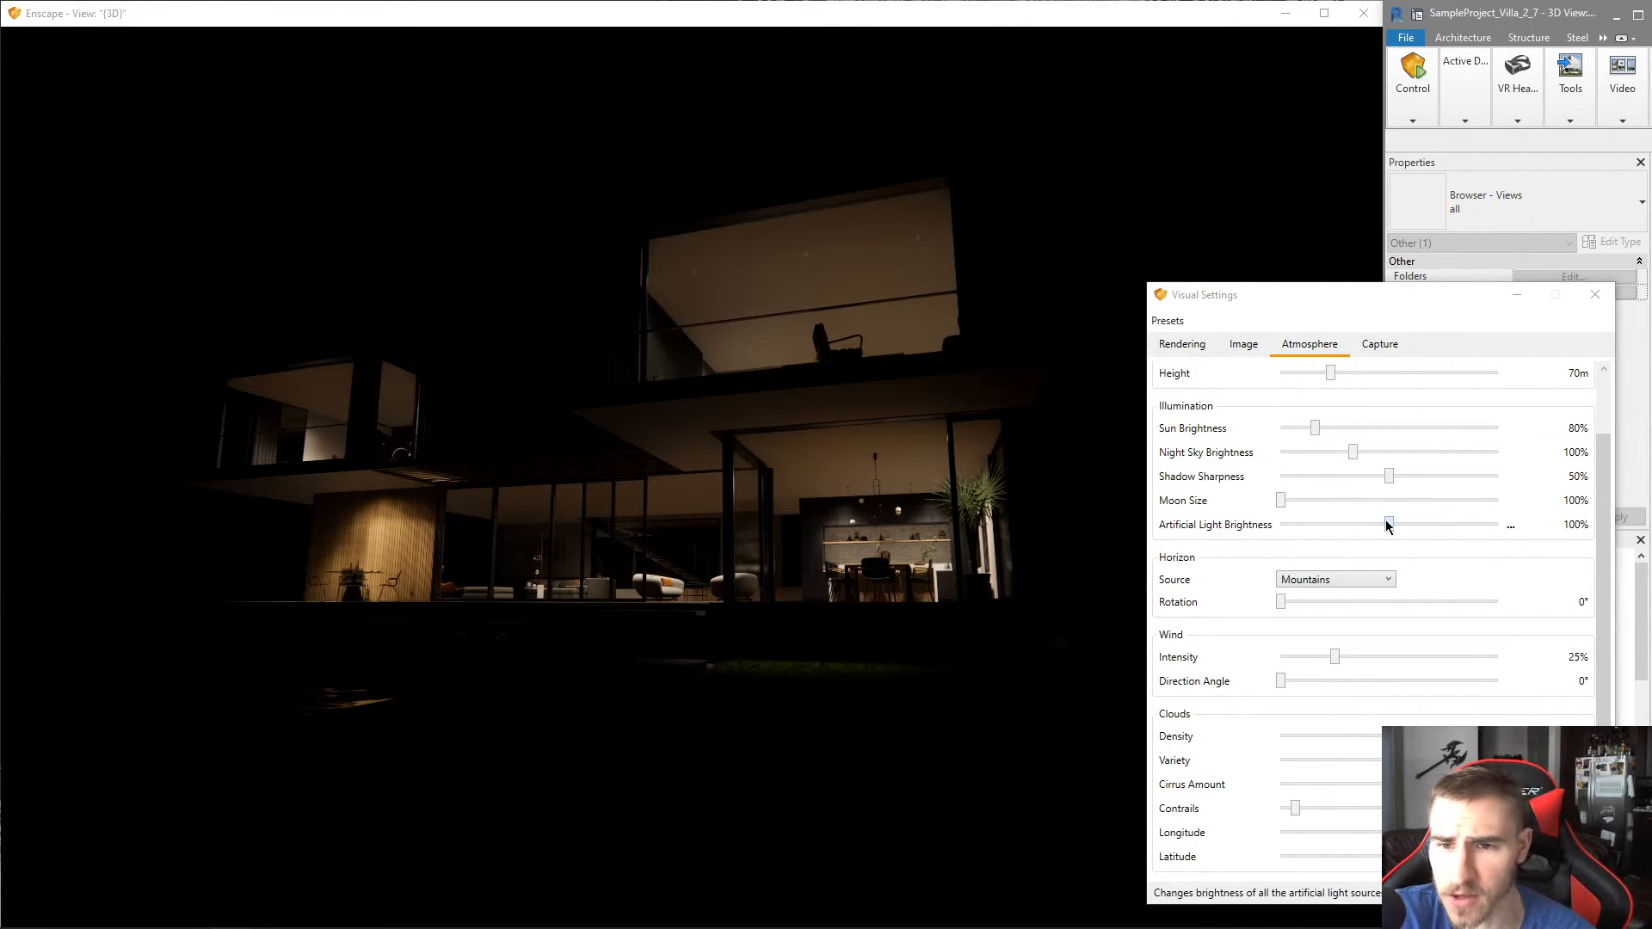
{"action": "scroll", "coordinate": [1390, 527], "scroll_direction": "down", "scroll_amount": 7}
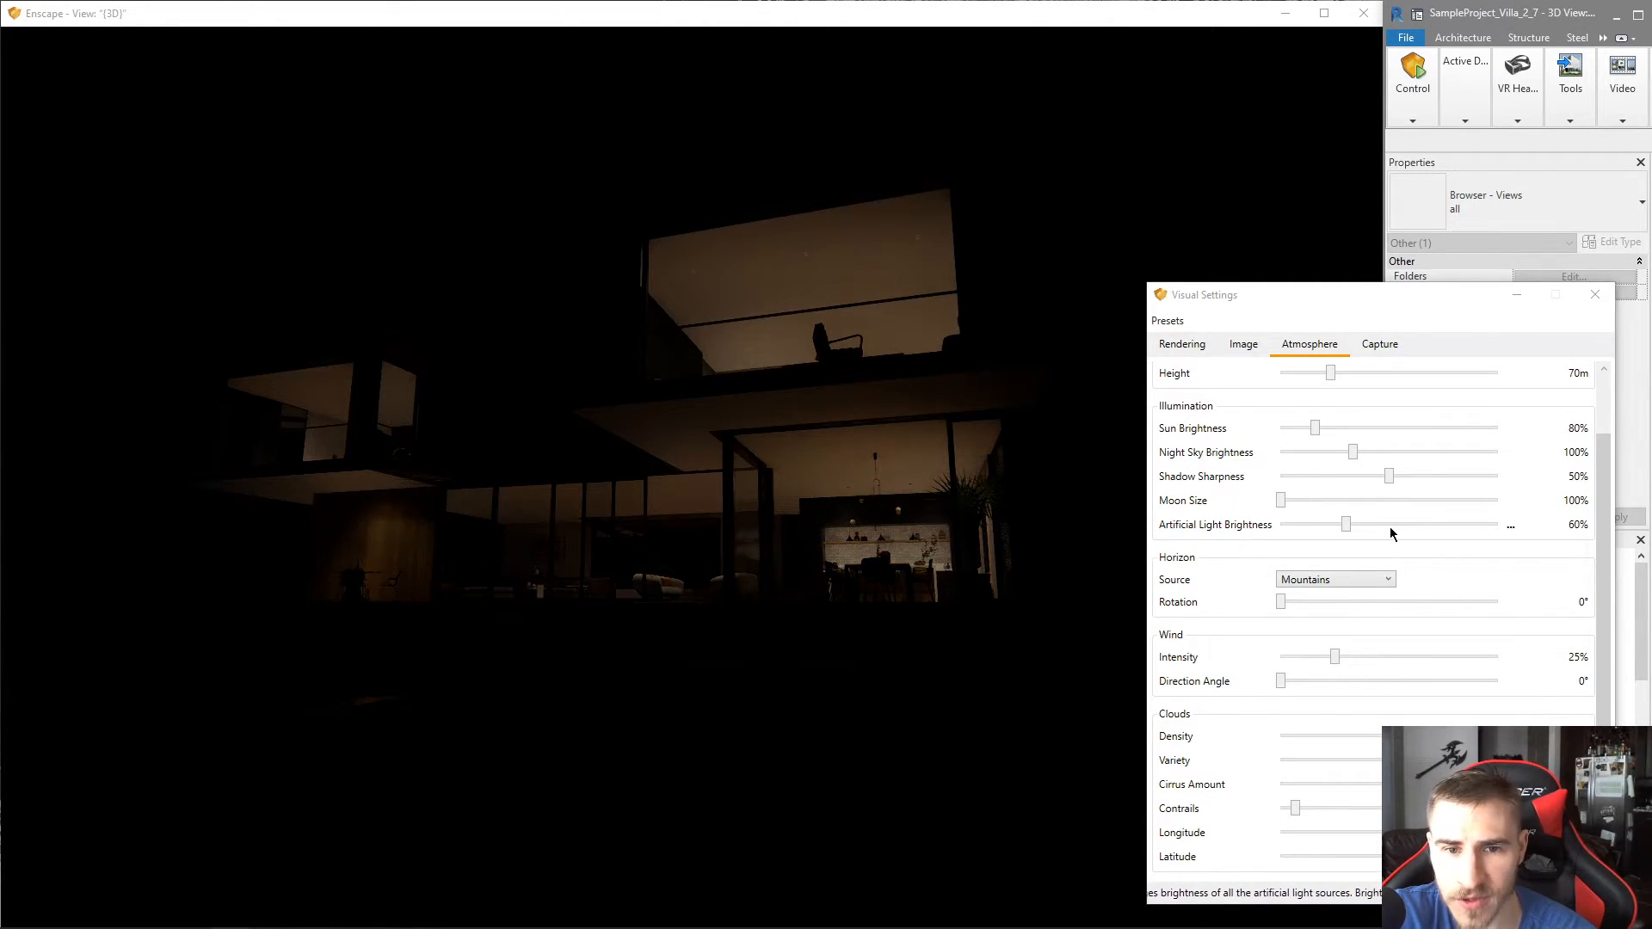
{"action": "scroll", "coordinate": [1391, 526], "scroll_direction": "up", "scroll_amount": 2}
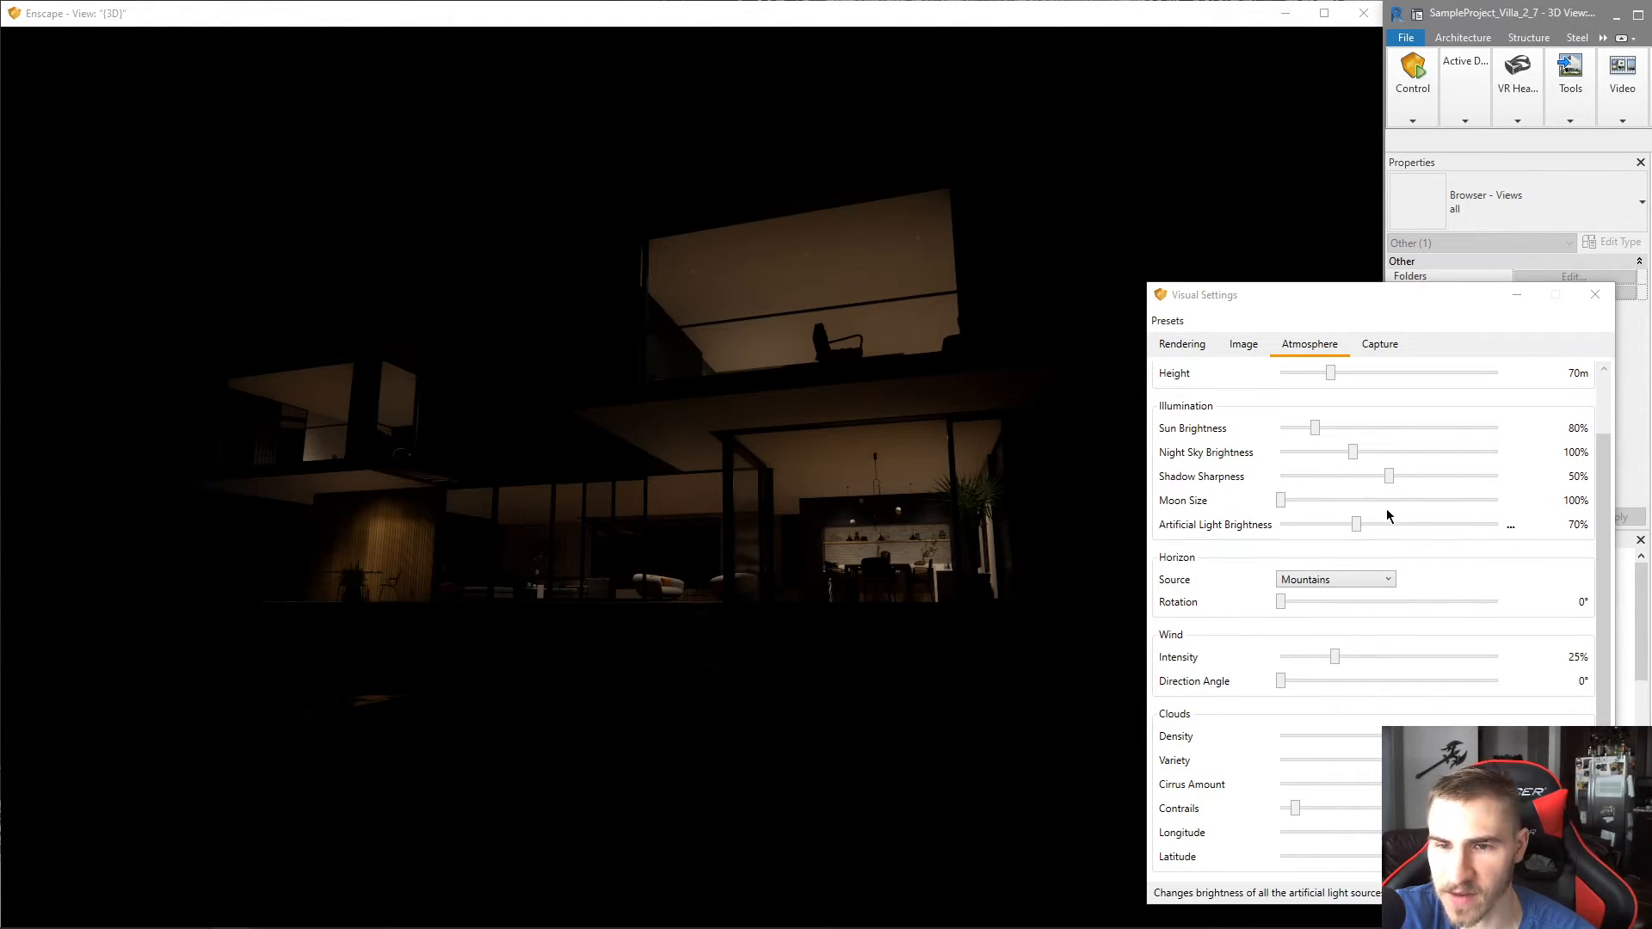
- Set the image contrast's shadows to -90%
{"action": "left_click", "coordinate": [1244, 344]}
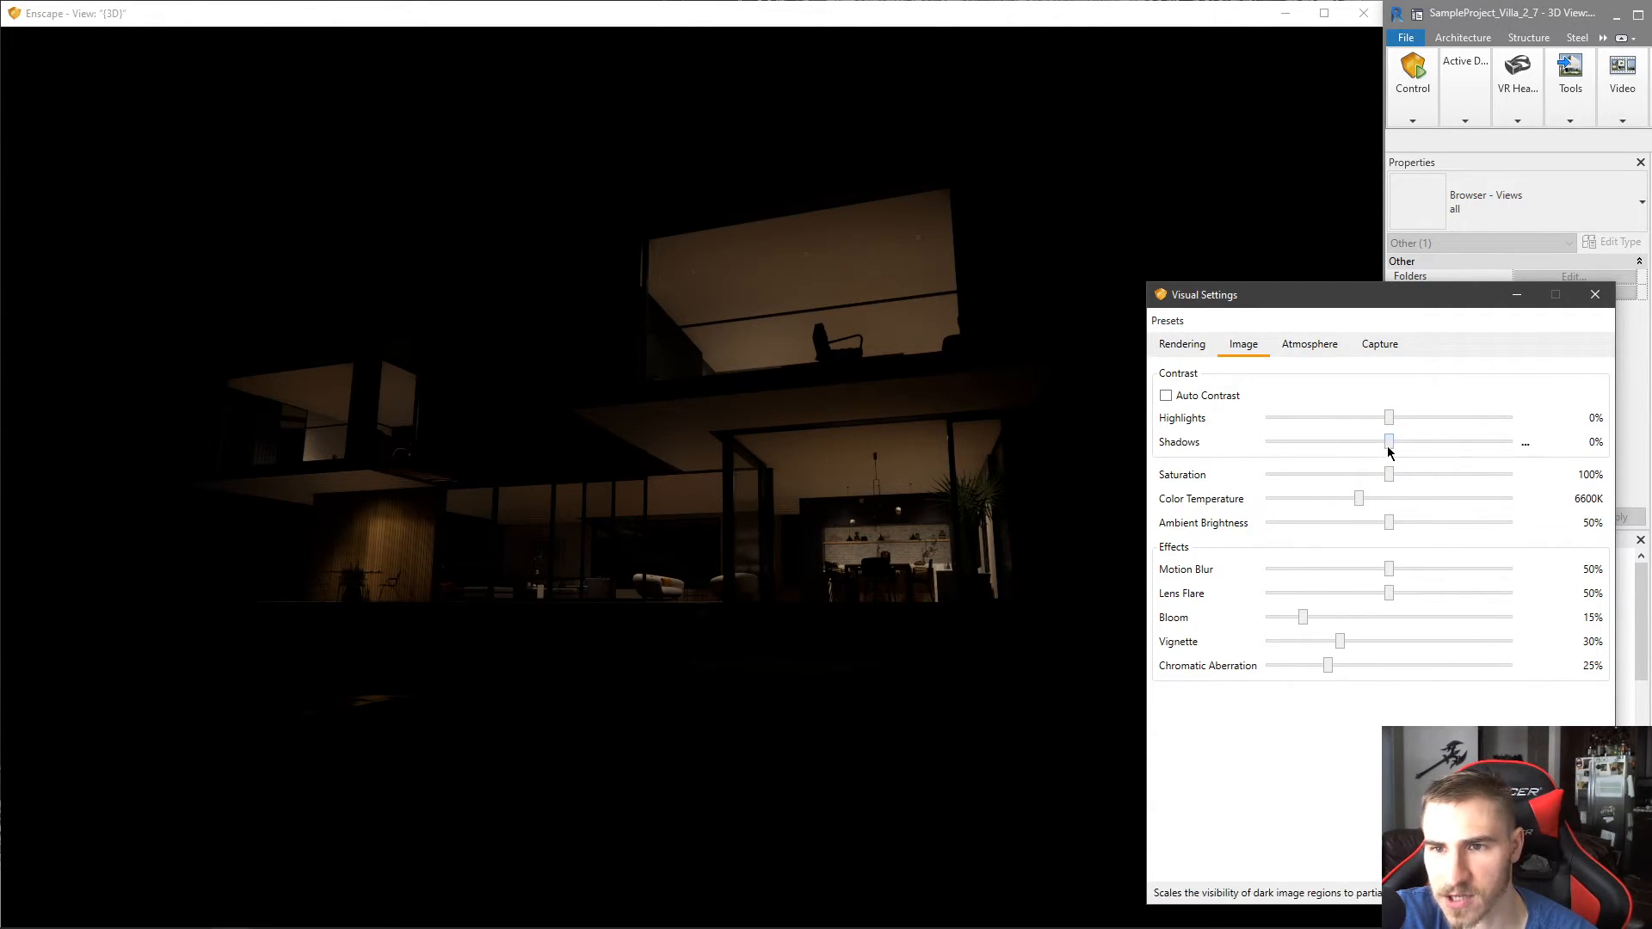
{"action": "left_click_drag", "start_coordinate": [1411, 442], "coordinate": [1372, 446]}
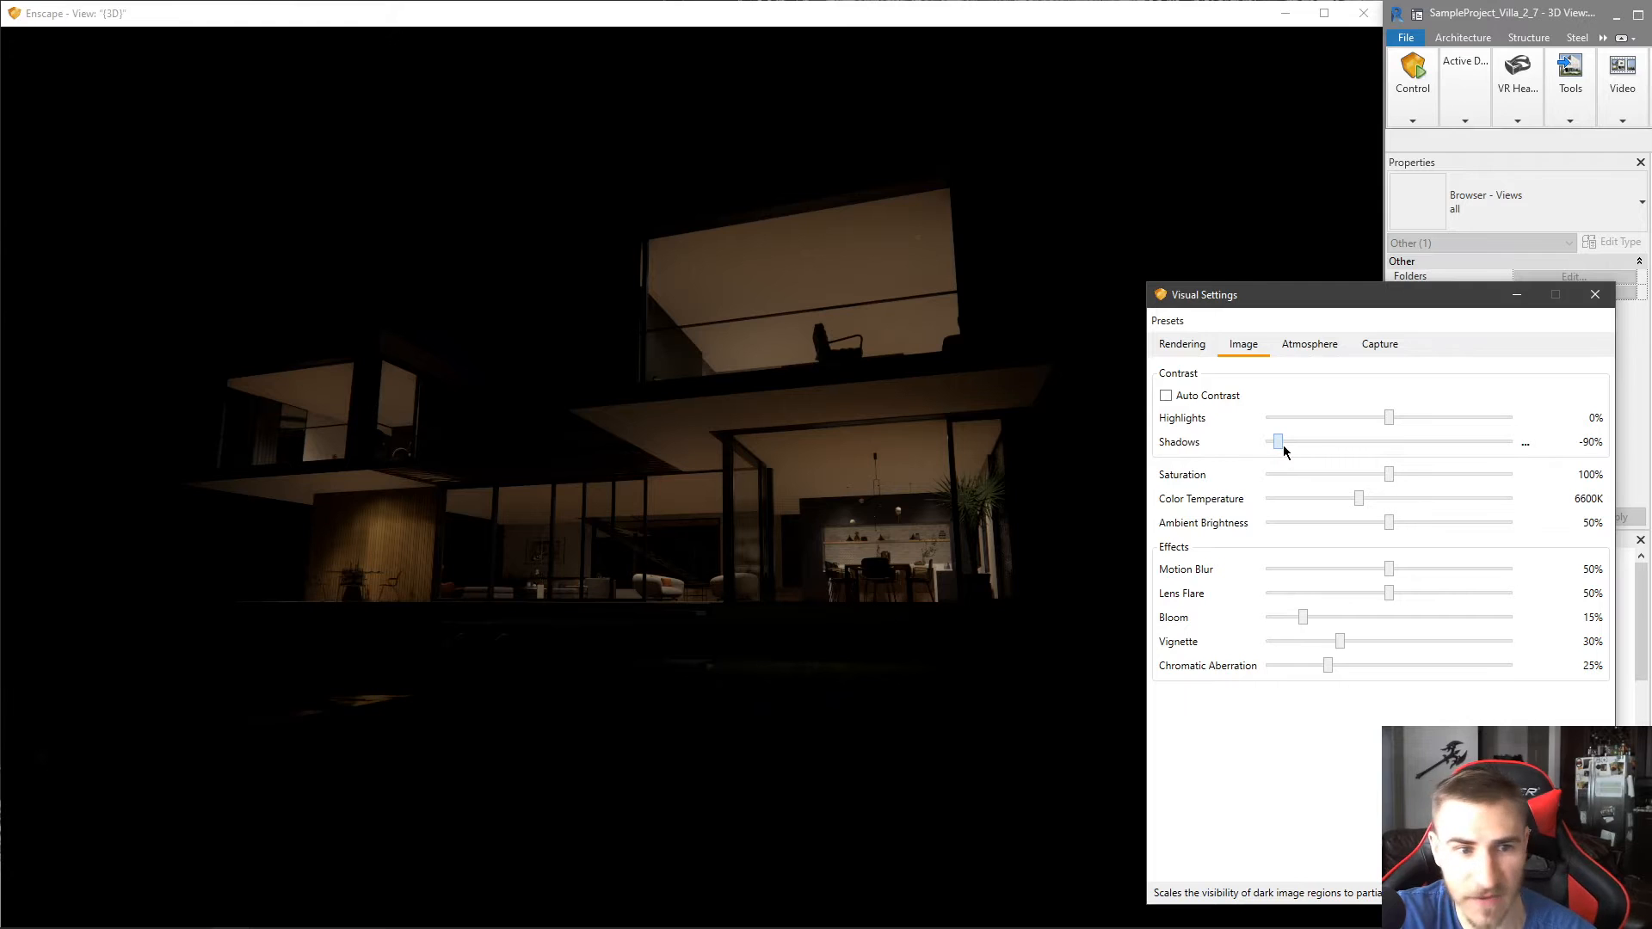
{"action": "left_click_drag", "start_coordinate": [944, 482], "coordinate": [984, 462]}
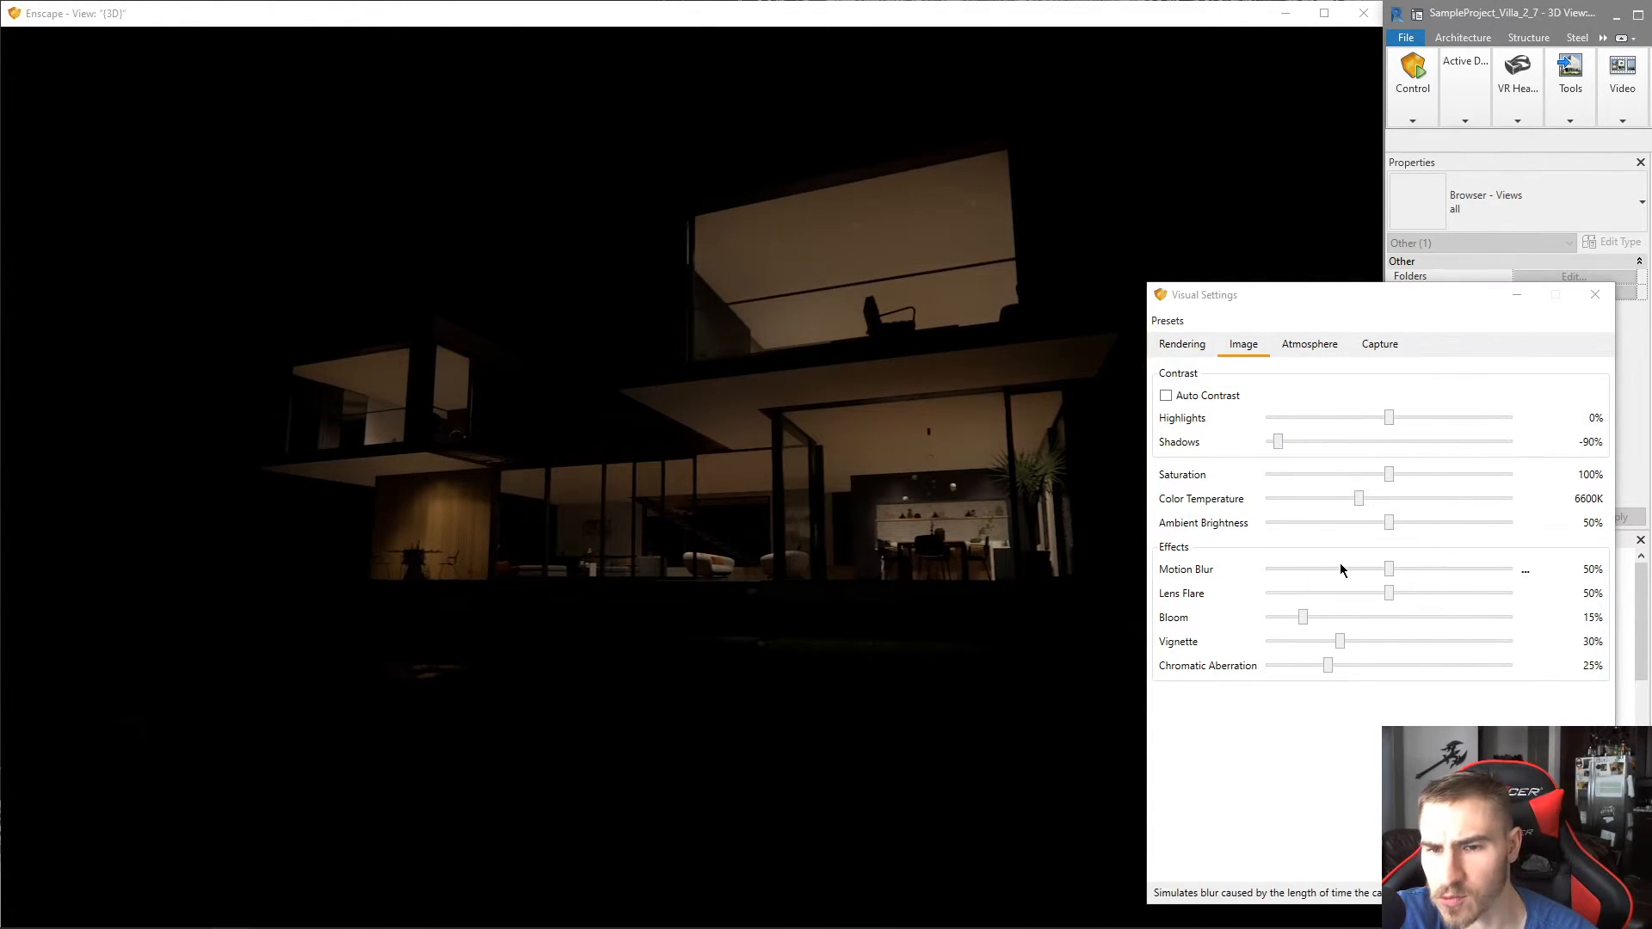
- Raise the manual camera exposure to 56% in the rendering settings
{"action": "left_click", "coordinate": [1193, 348]}
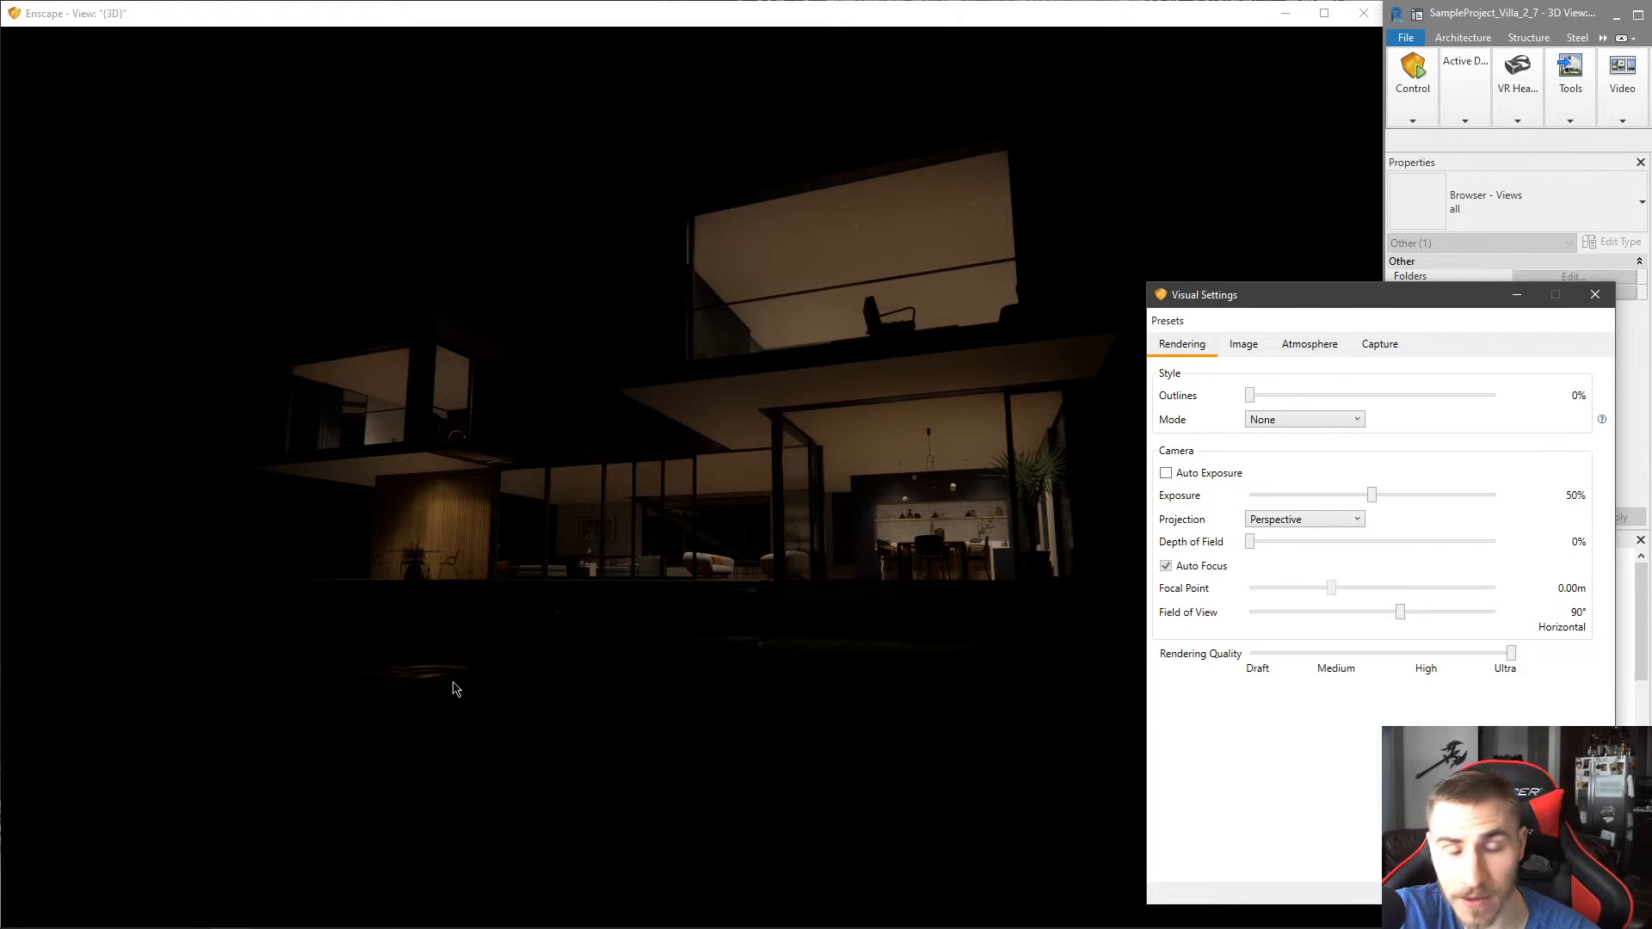
{"action": "left_click_drag", "start_coordinate": [766, 600], "coordinate": [599, 209]}
{"action": "left_click_drag", "start_coordinate": [651, 306], "coordinate": [561, 675]}
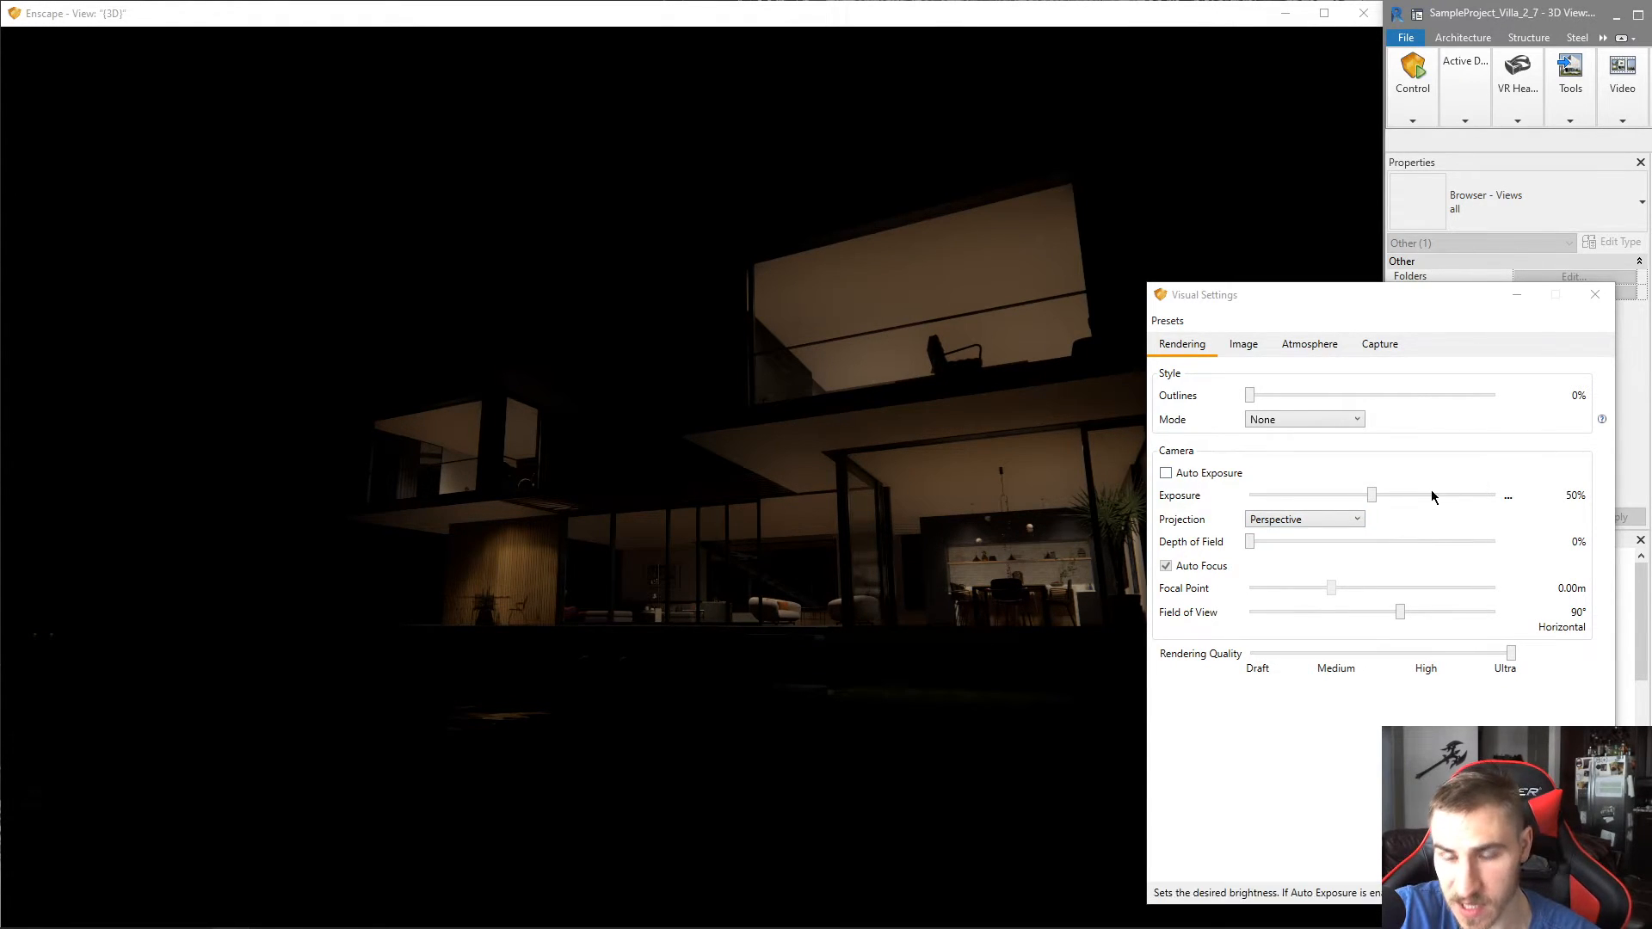
{"action": "left_click_drag", "start_coordinate": [812, 592], "coordinate": [912, 478]}
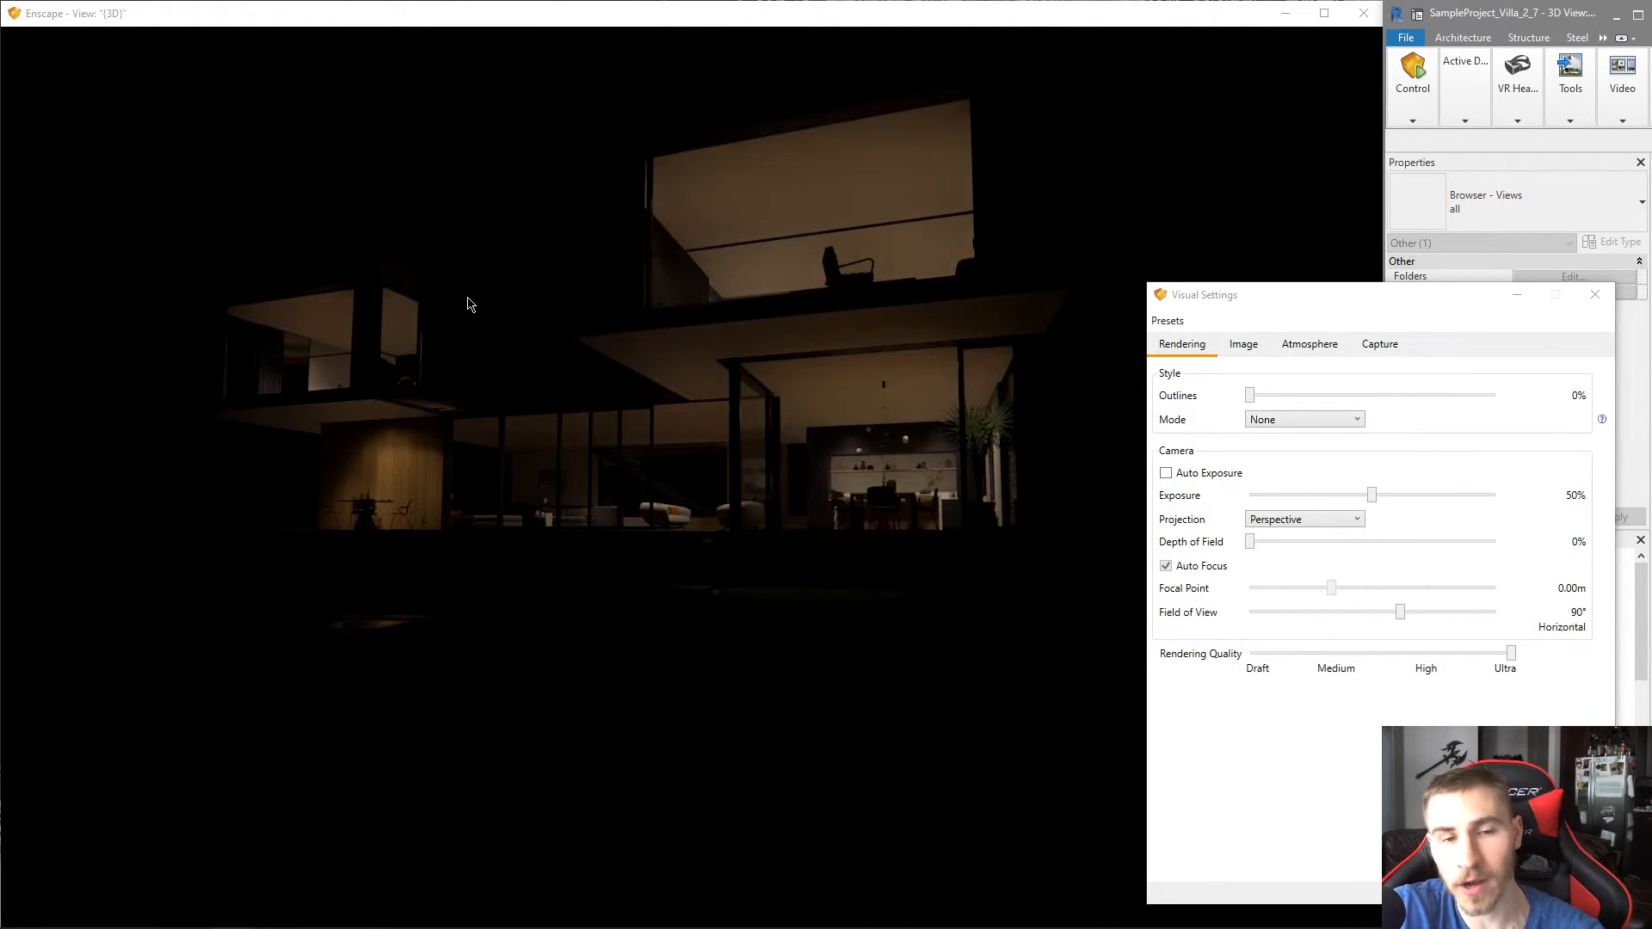
{"action": "left_click_drag", "start_coordinate": [633, 354], "coordinate": [807, 337]}
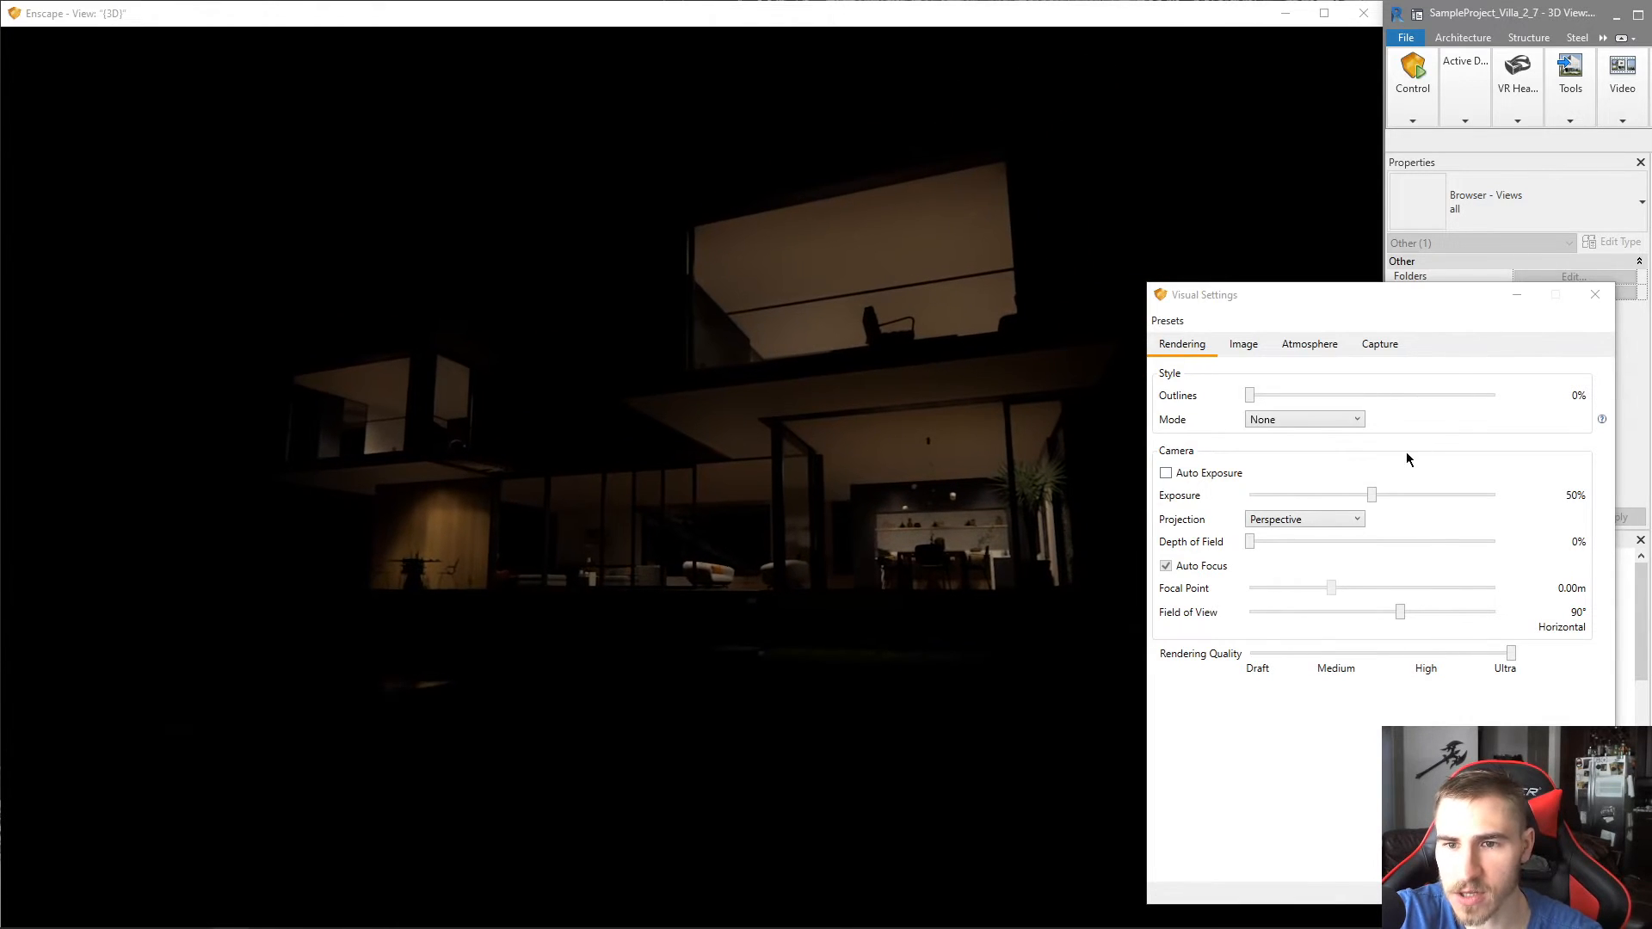
{"action": "left_click", "coordinate": [1375, 494]}
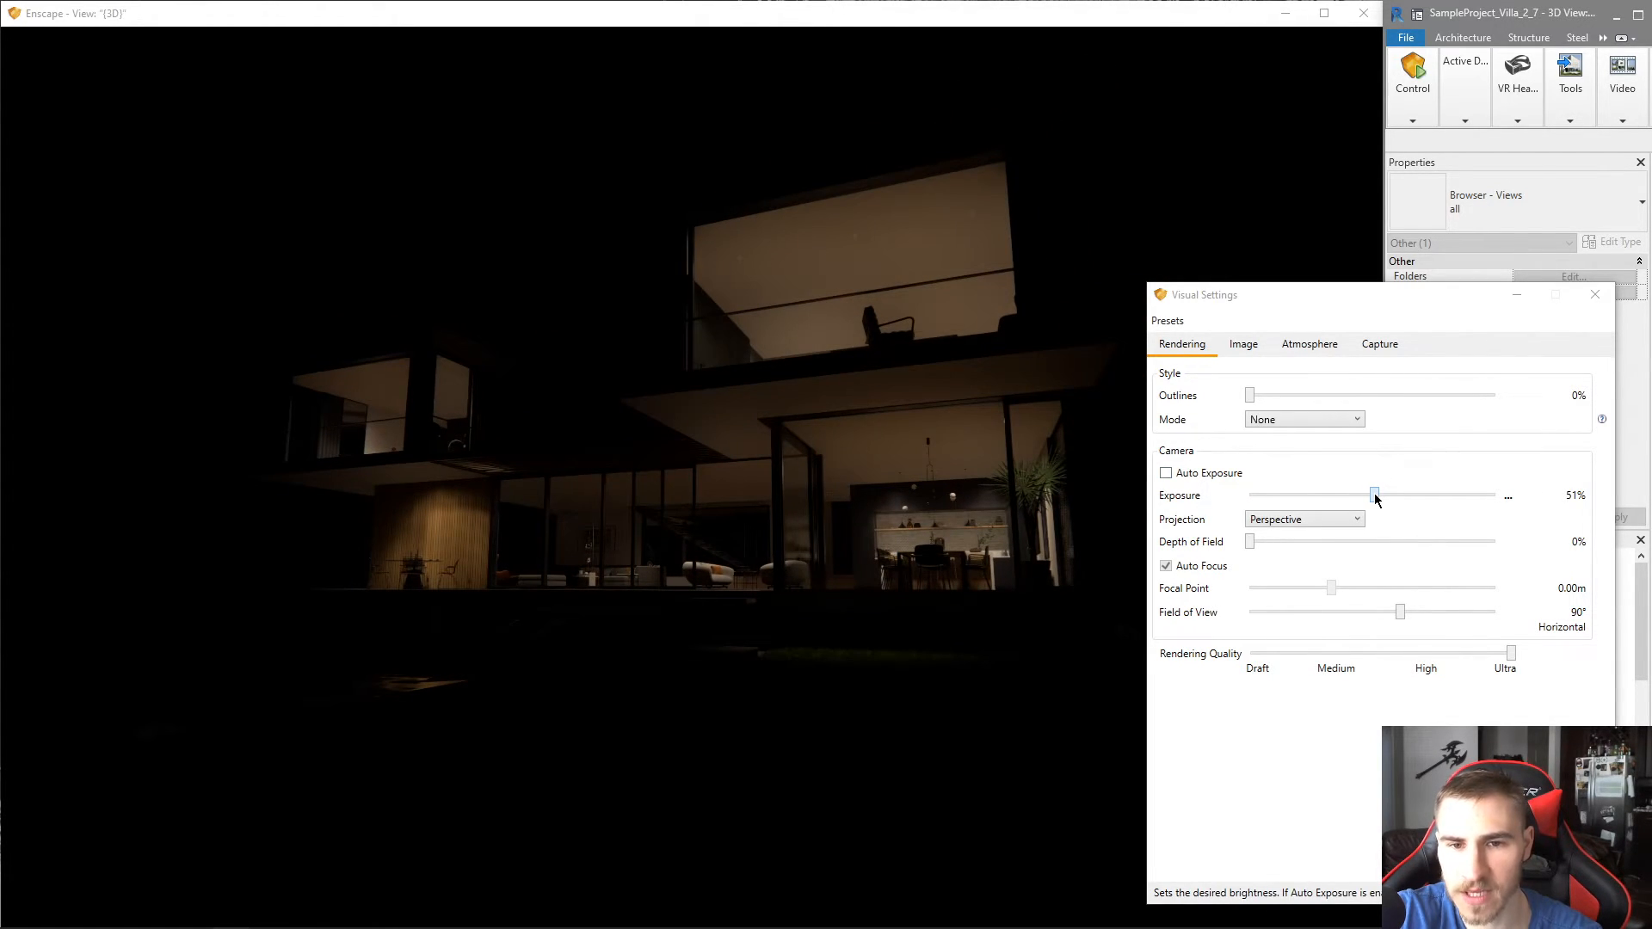
{"action": "key", "text": "Right"}
{"action": "key", "text": "Right"}
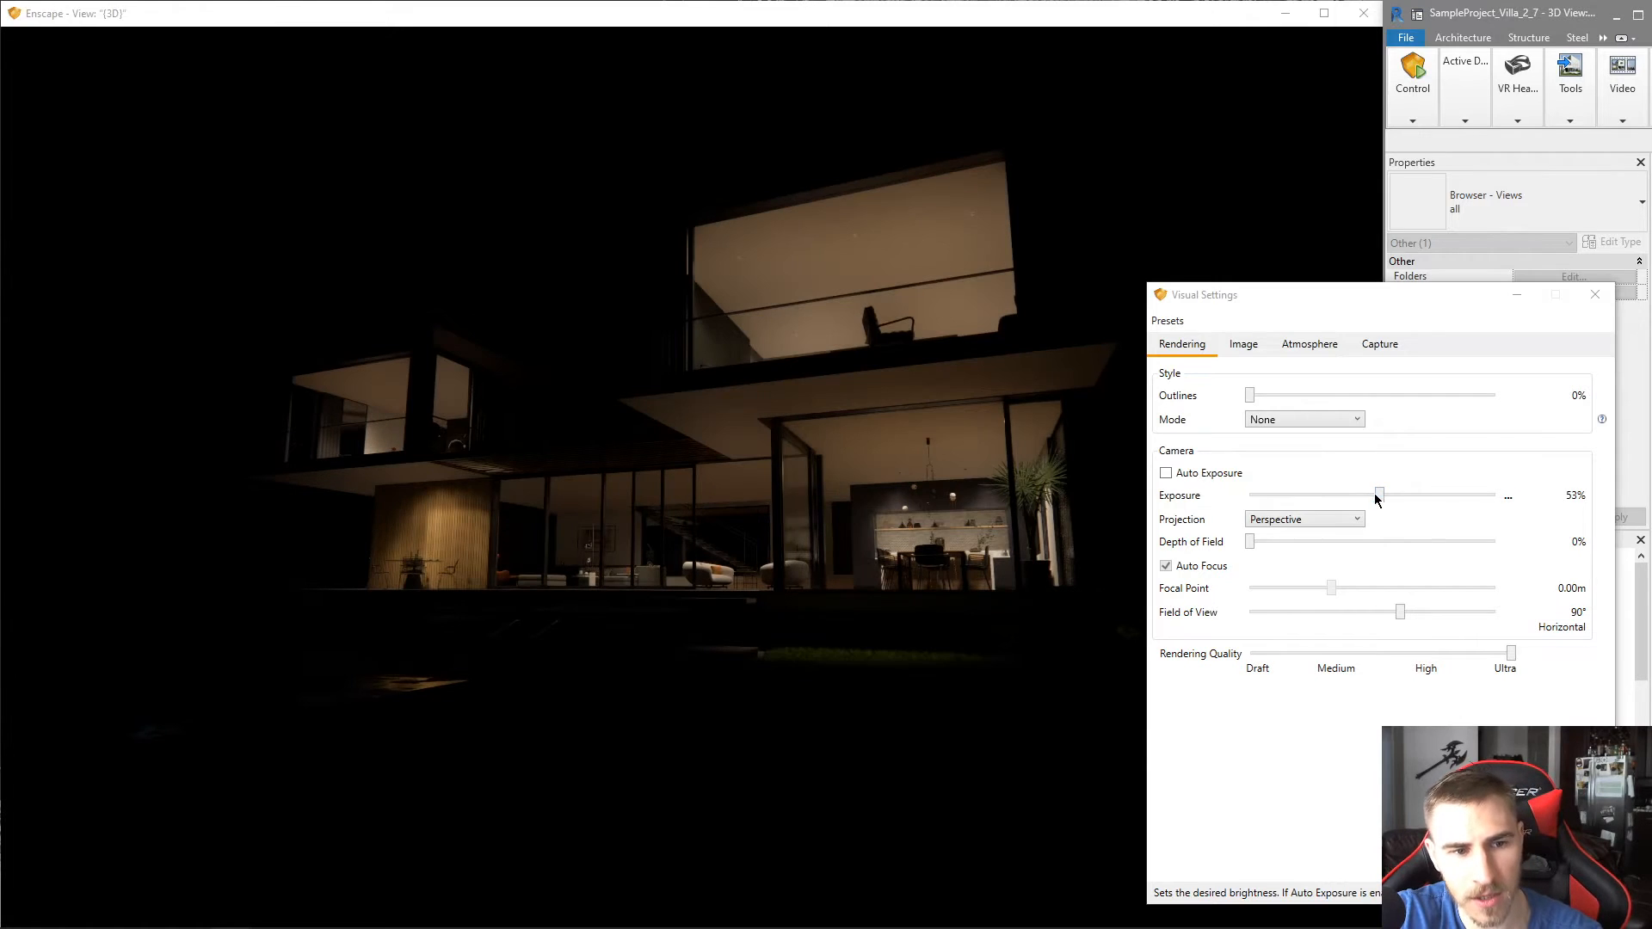
{"action": "key", "text": "Right"}
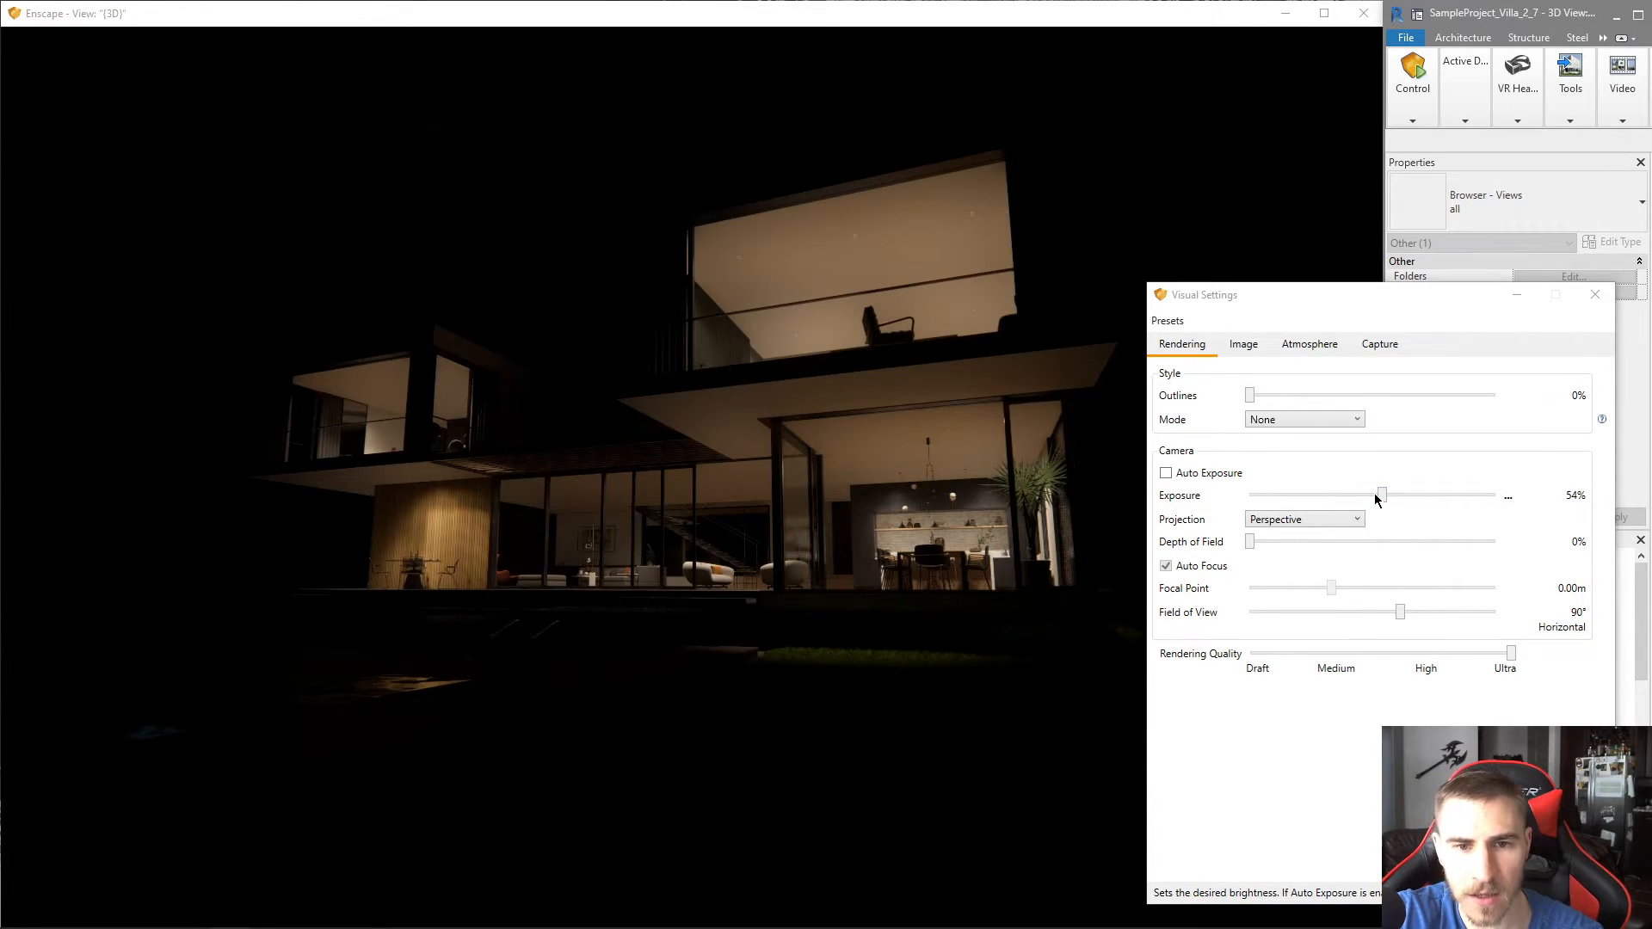
{"action": "key", "text": "Right"}
{"action": "key", "text": "Right"}
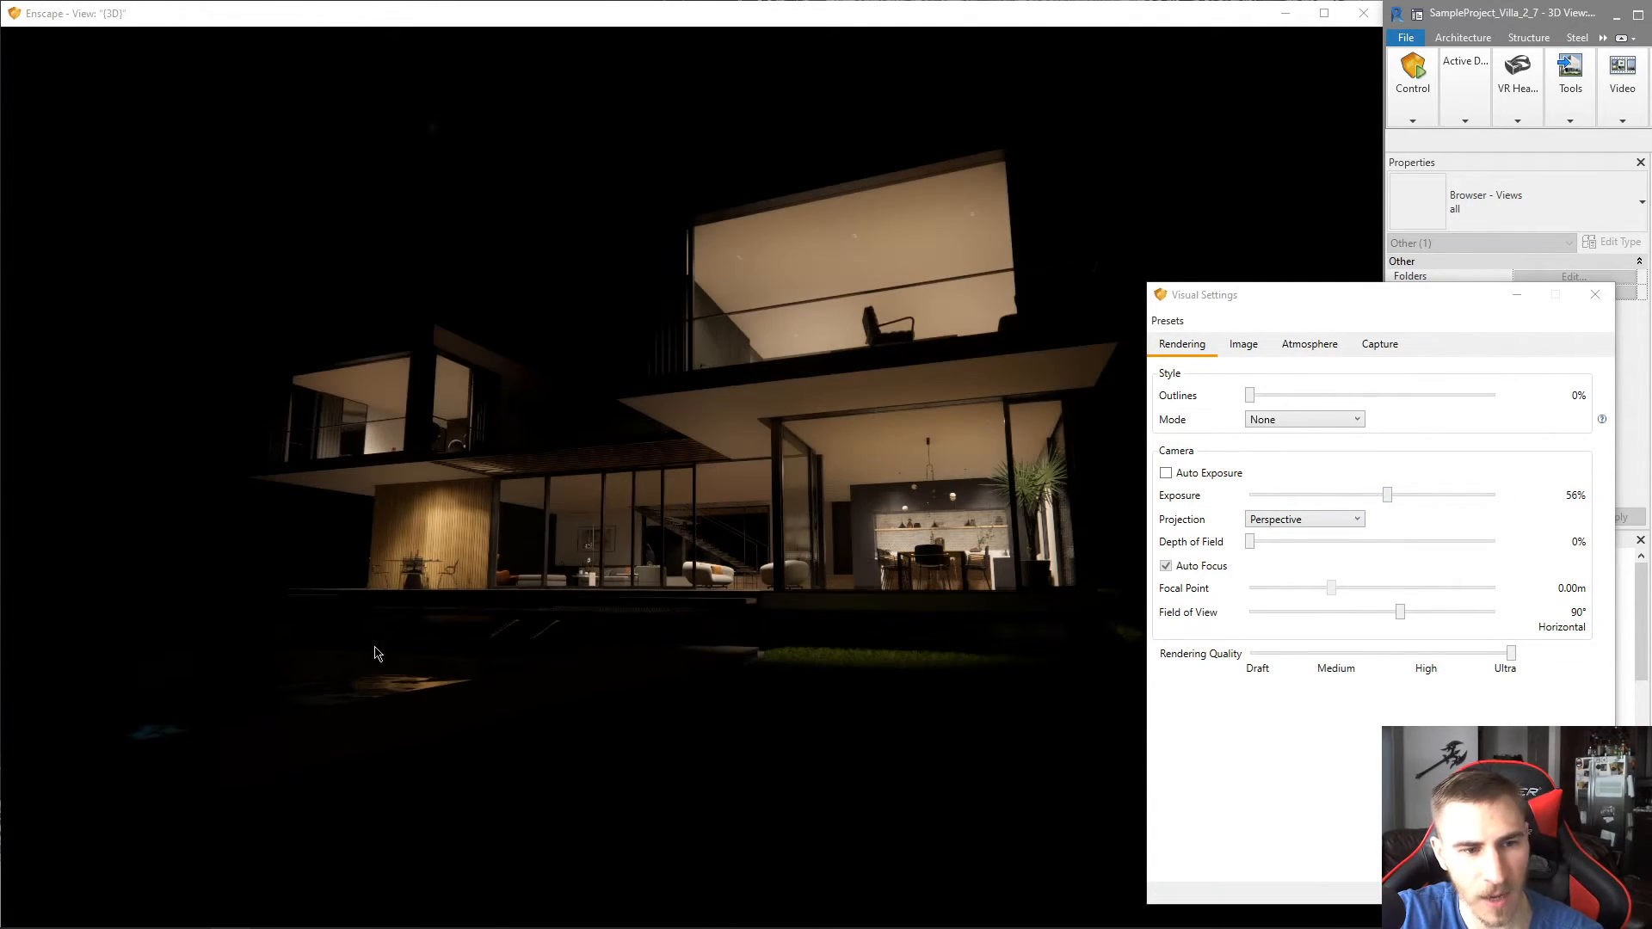
{"action": "left_click_drag", "start_coordinate": [445, 695], "coordinate": [278, 660]}
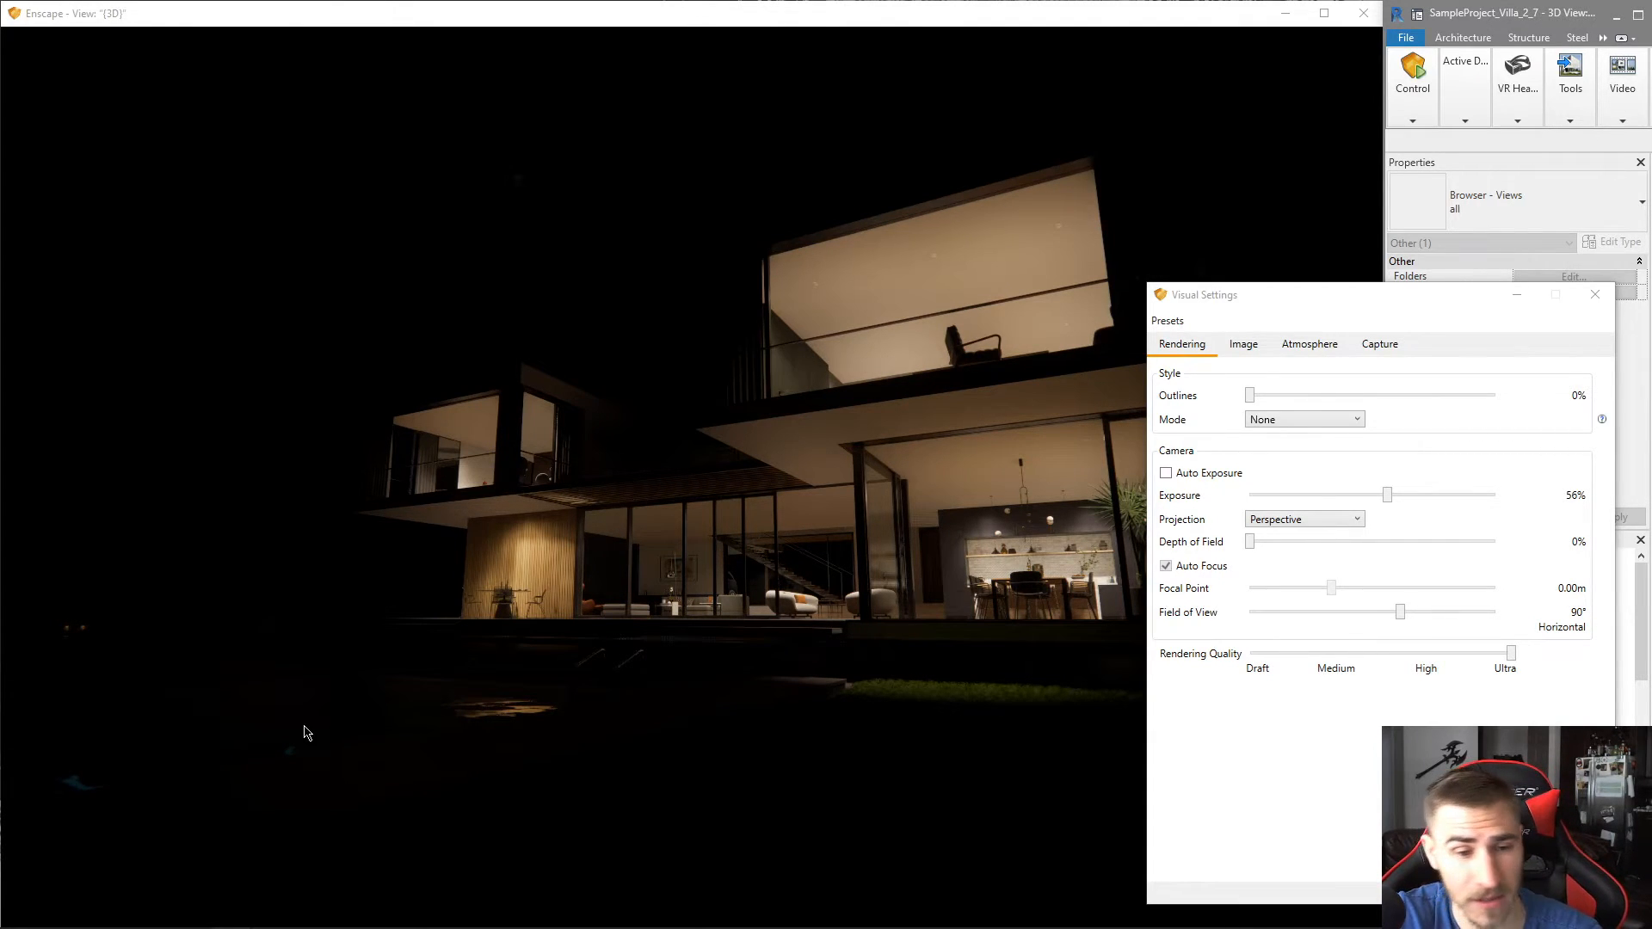
{"action": "left_click_drag", "start_coordinate": [891, 647], "coordinate": [728, 655]}
{"action": "left_click_drag", "start_coordinate": [727, 518], "coordinate": [743, 514]}
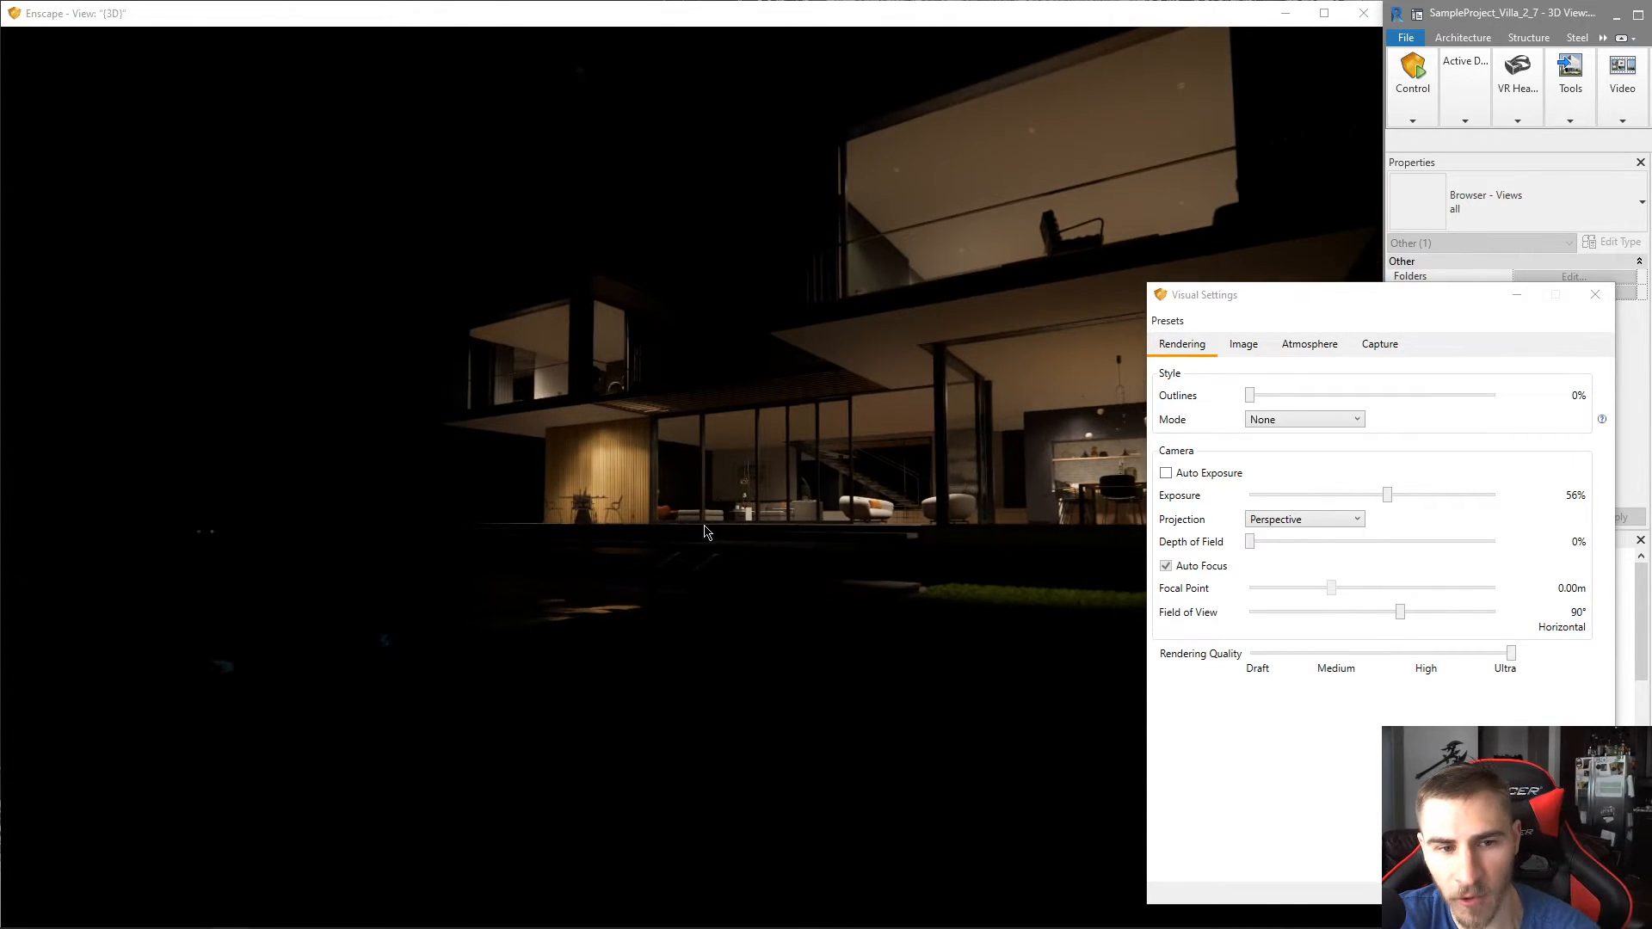
{"action": "left_click_drag", "start_coordinate": [1015, 594], "coordinate": [1108, 544]}
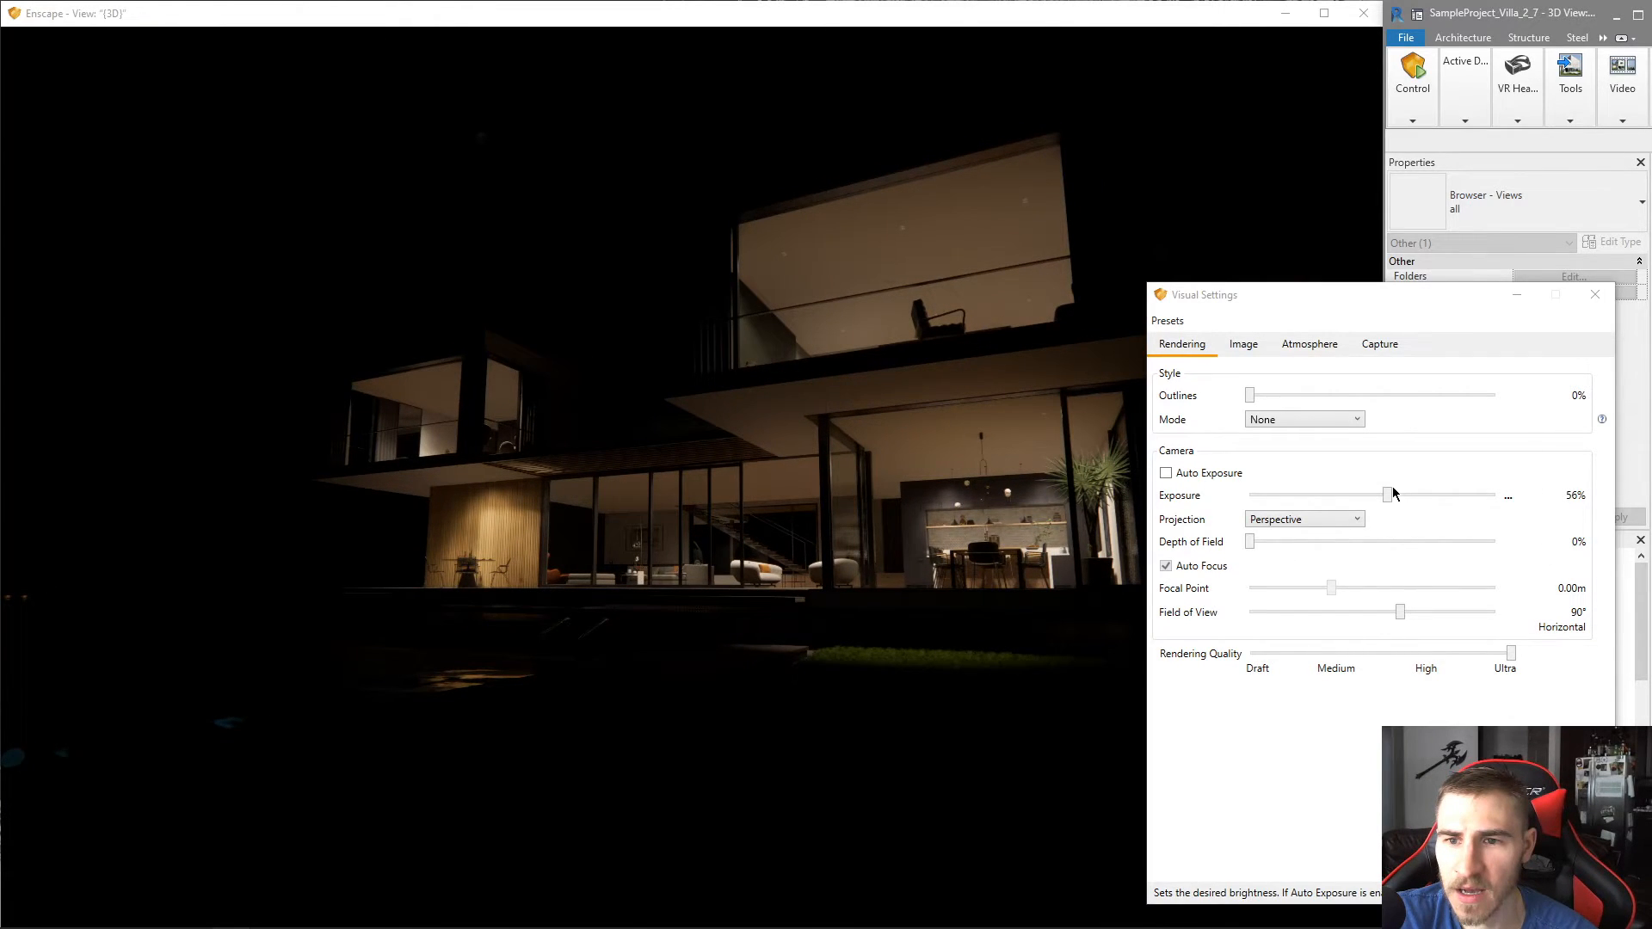
- Raise the manual camera exposure to 70% in the rendering settings
{"action": "left_click_drag", "start_coordinate": [1389, 495], "coordinate": [1391, 495]}
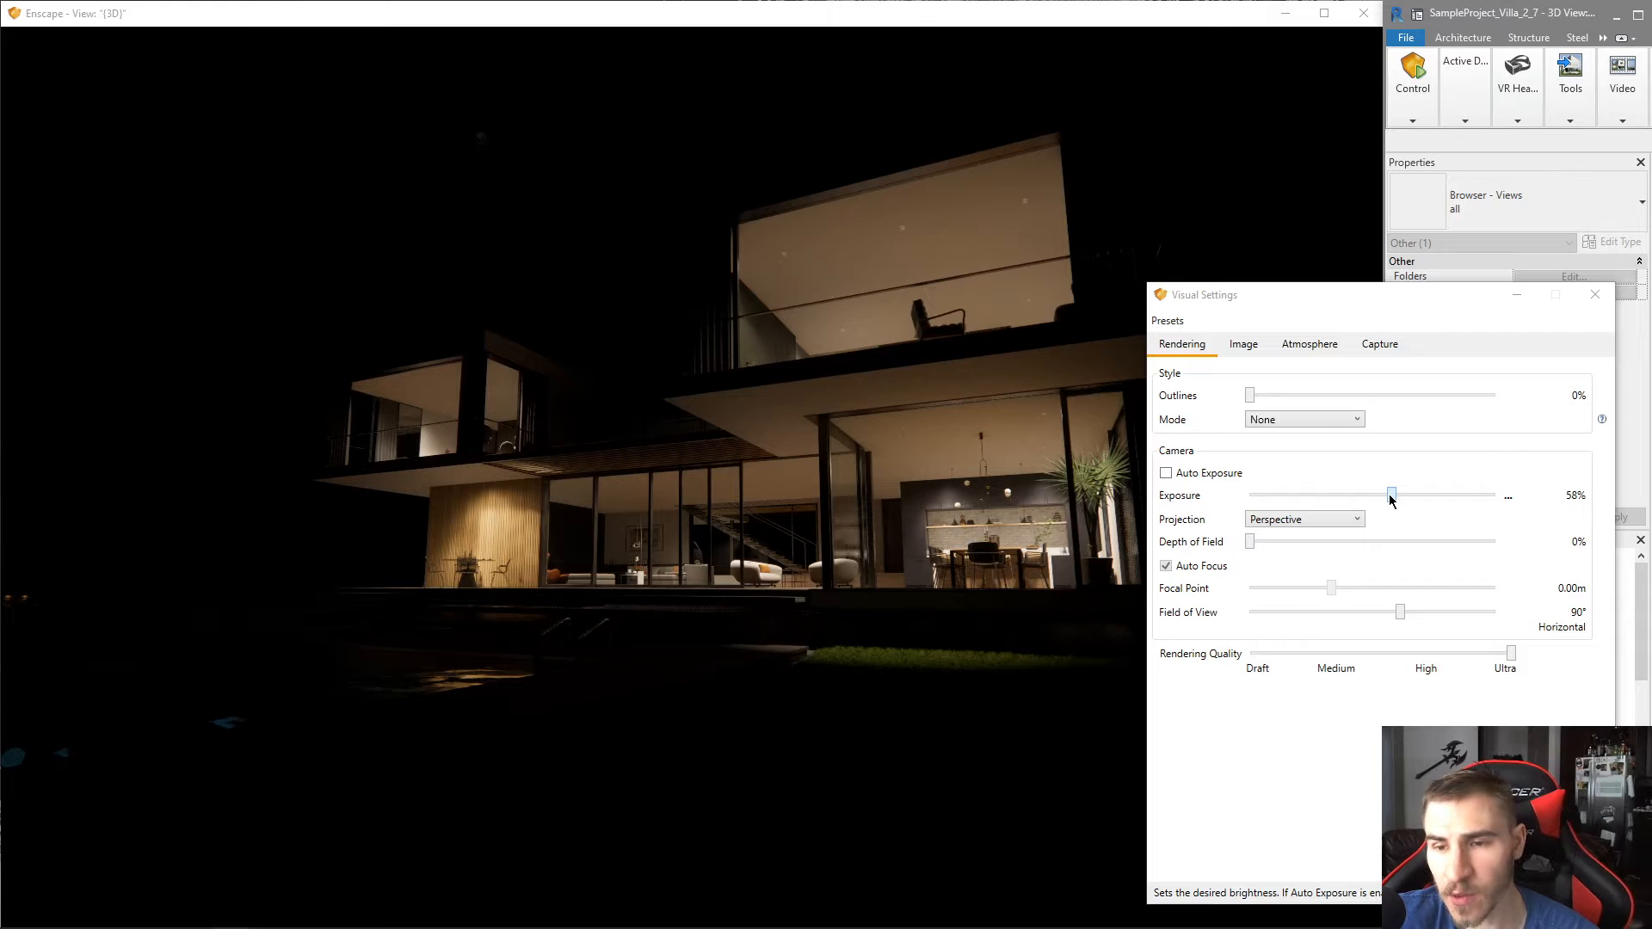
{"action": "left_click_drag", "start_coordinate": [635, 667], "coordinate": [380, 618]}
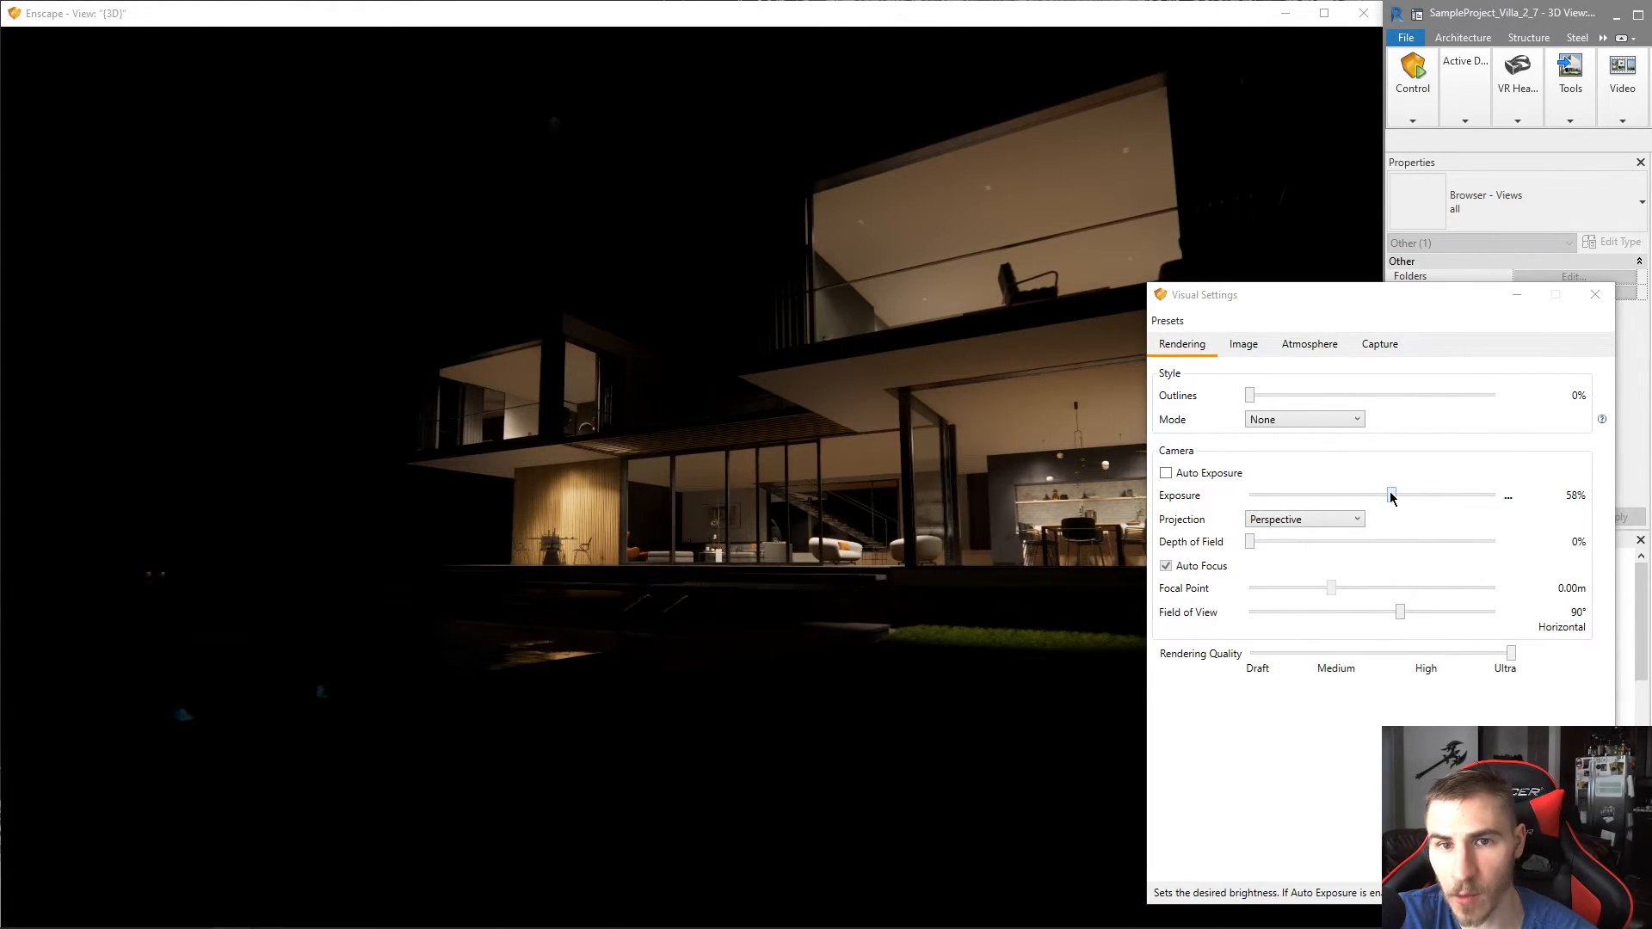
{"action": "left_click_drag", "start_coordinate": [1394, 493], "coordinate": [1396, 496]}
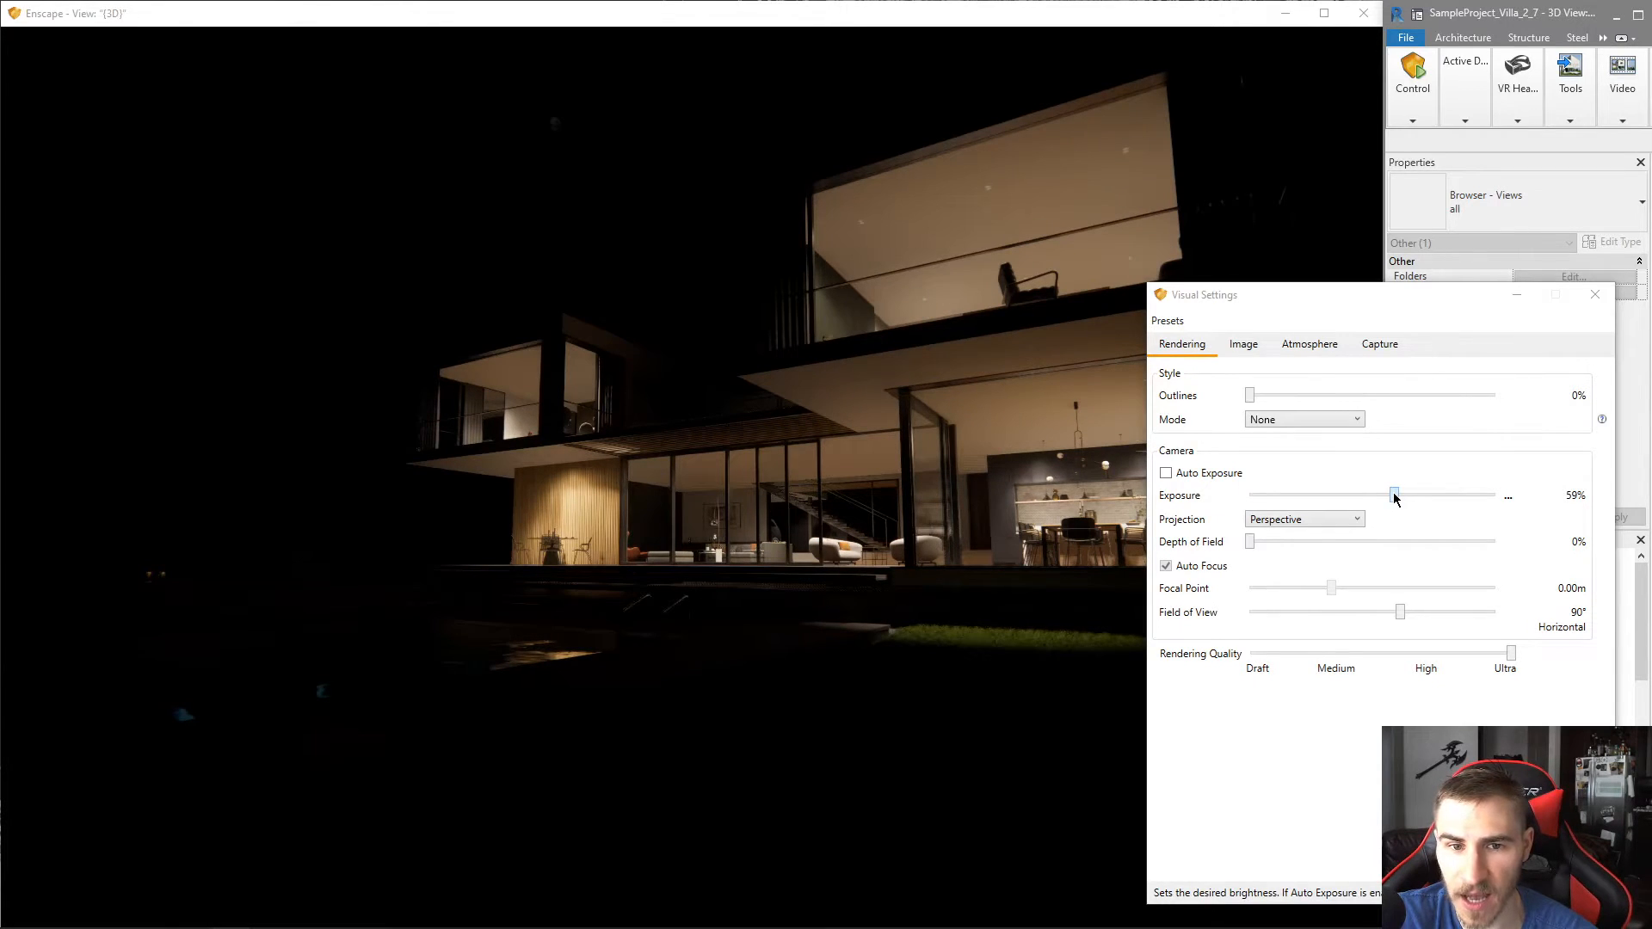
{"action": "key", "text": "Right"}
{"action": "key", "text": "Right"}
{"action": "key", "text": "Right"}
{"action": "key", "text": "Right"}
{"action": "key", "text": "Right"}
{"action": "key", "text": "Right"}
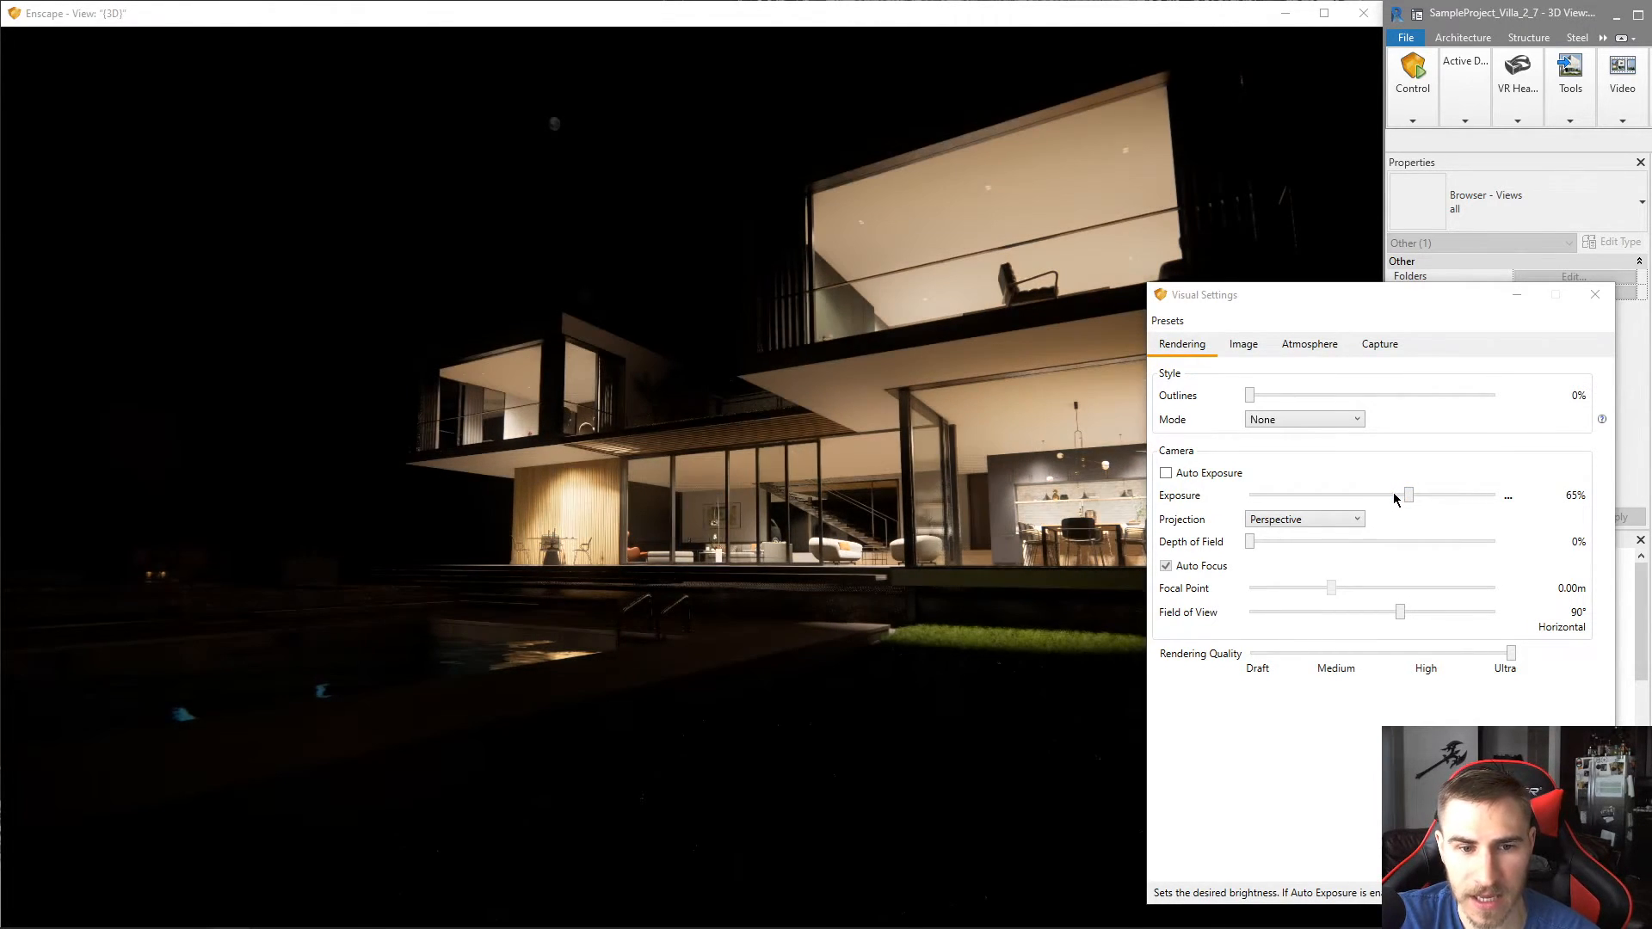
{"action": "key", "text": "Right"}
{"action": "key", "text": "Right"}
{"action": "key", "text": "Right"}
{"action": "key", "text": "Right"}
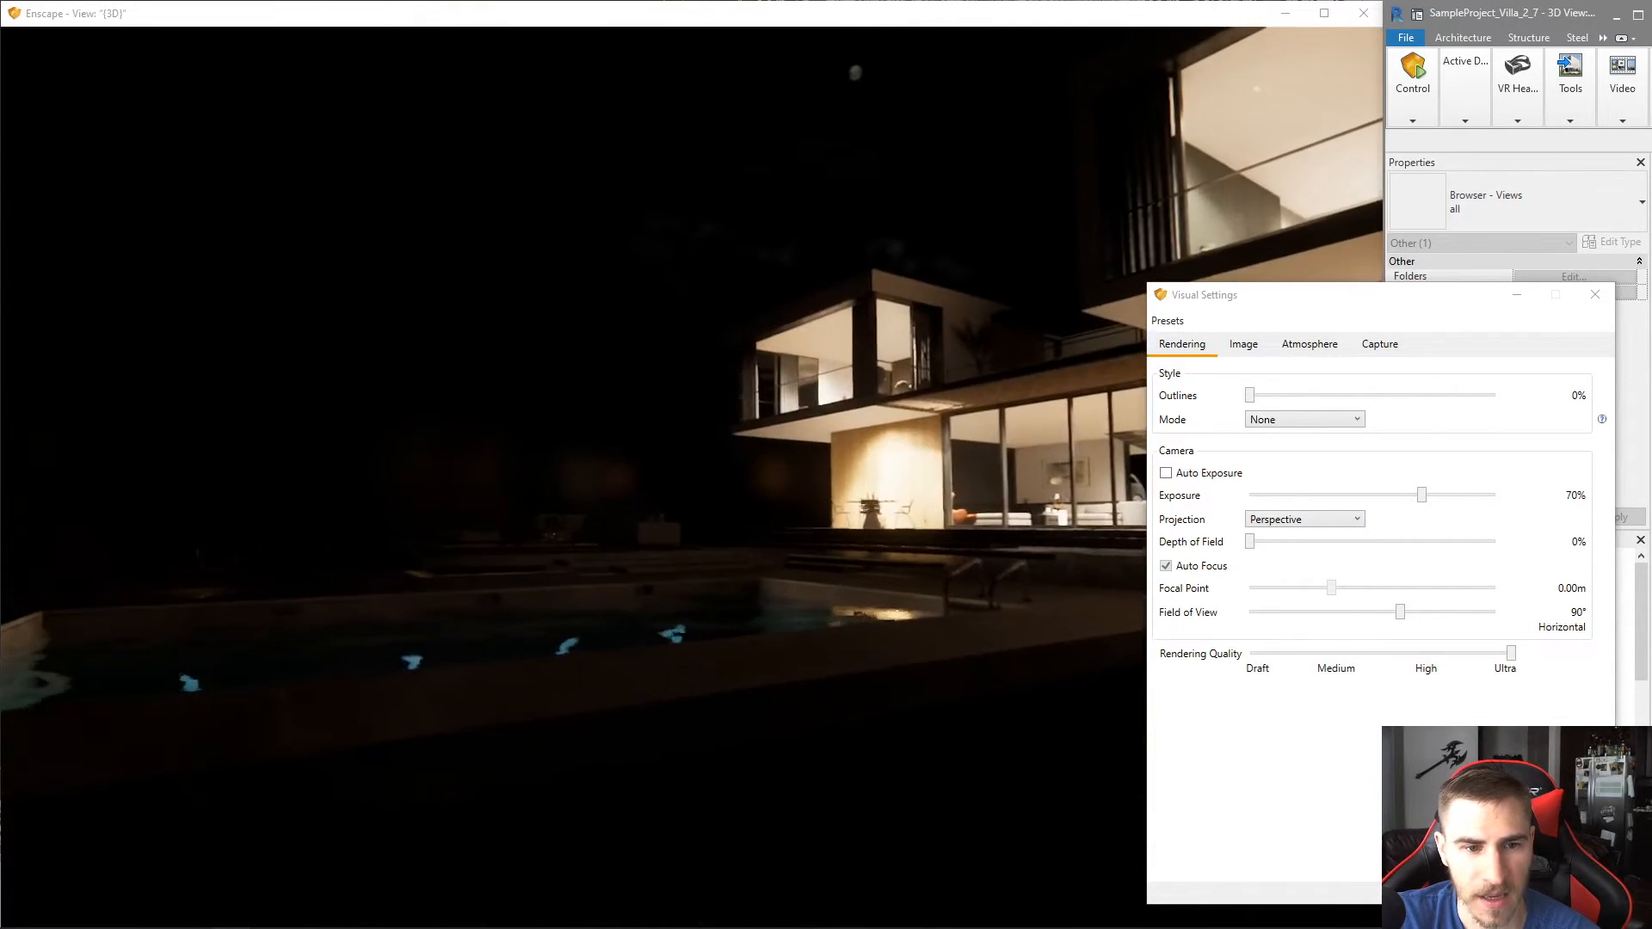
- Set the image contrast's highlights to -70%
{"action": "left_click_drag", "start_coordinate": [715, 612], "coordinate": [83, 761]}
{"action": "left_click_drag", "start_coordinate": [508, 782], "coordinate": [1017, 771]}
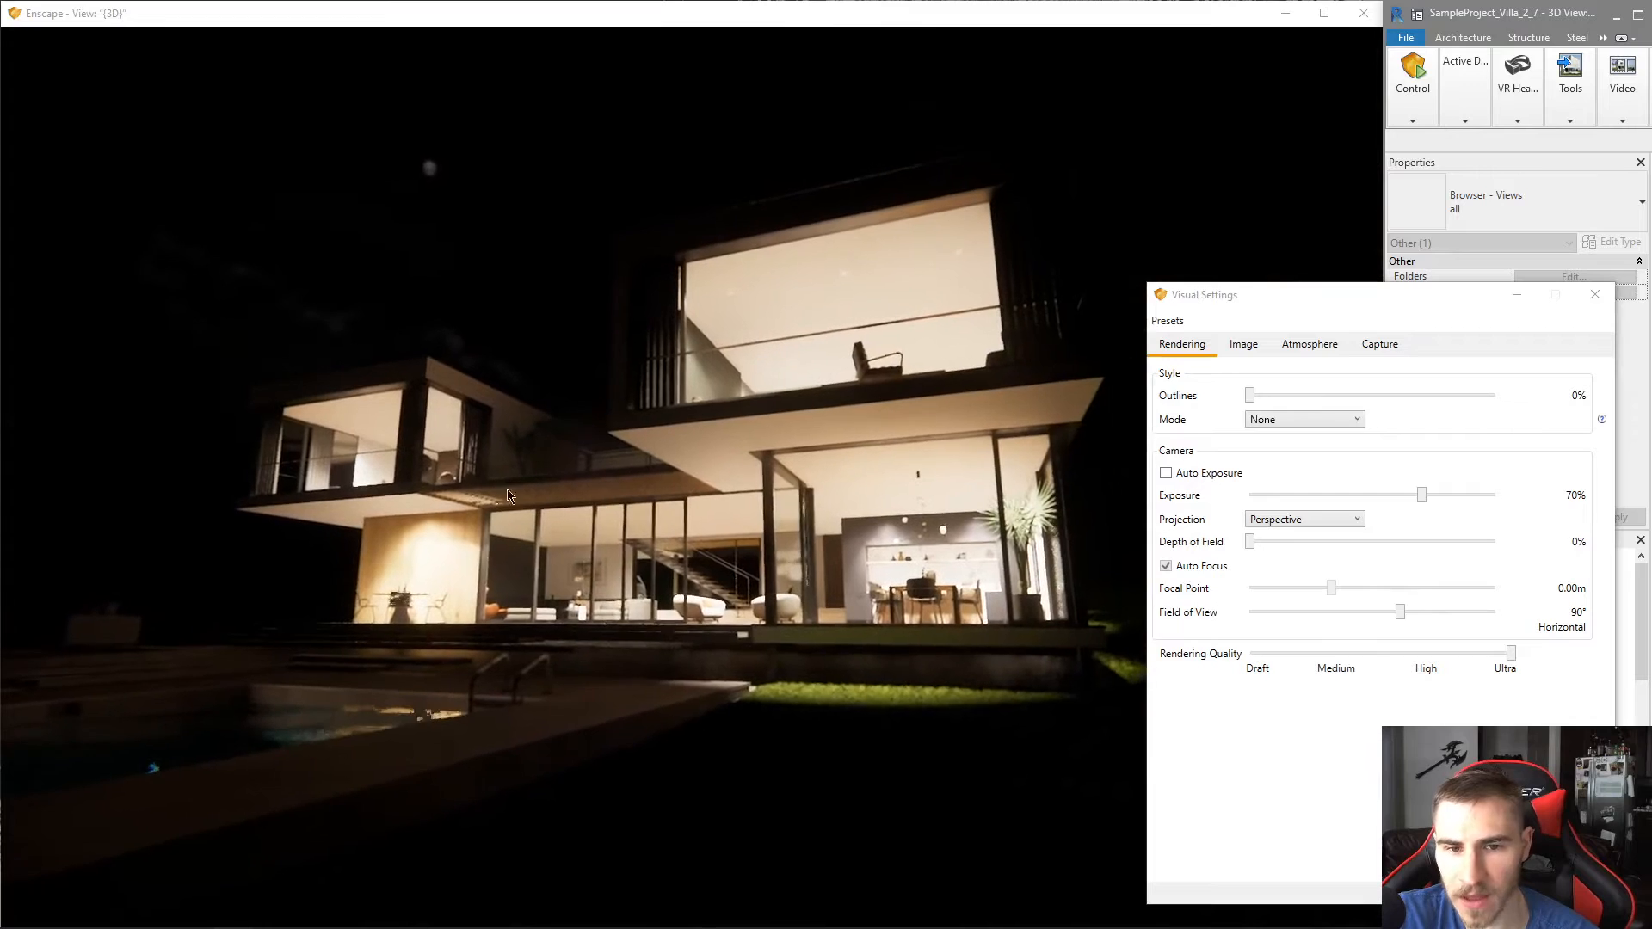
{"action": "left_click", "coordinate": [1245, 344]}
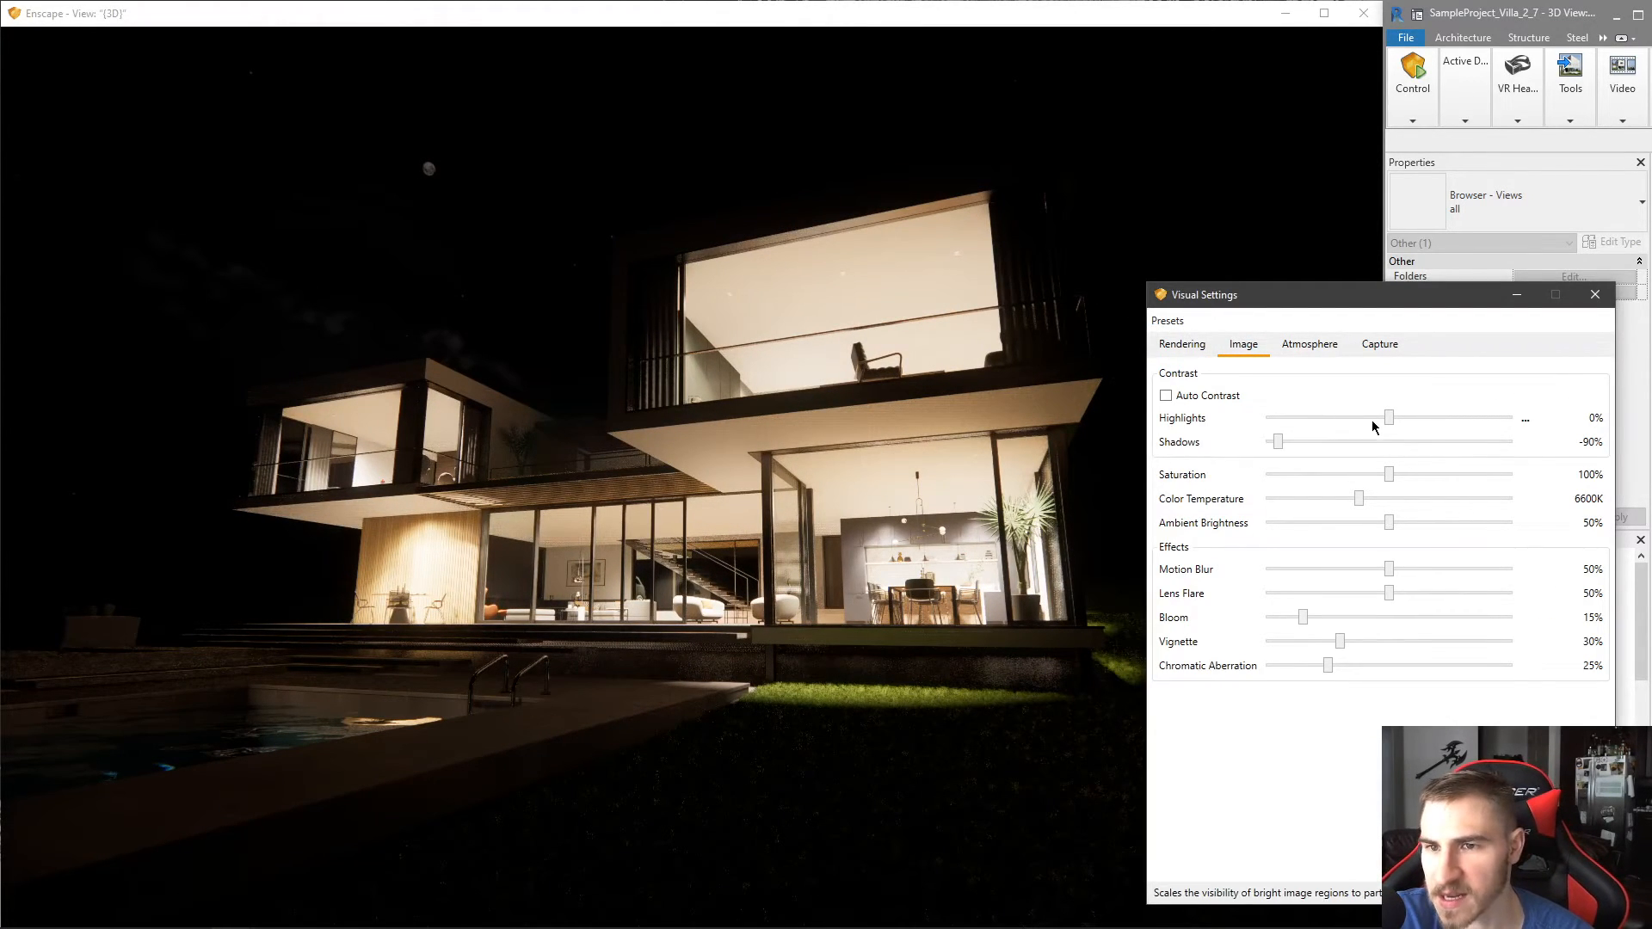
{"action": "left_click_drag", "start_coordinate": [1391, 423], "coordinate": [1306, 424]}
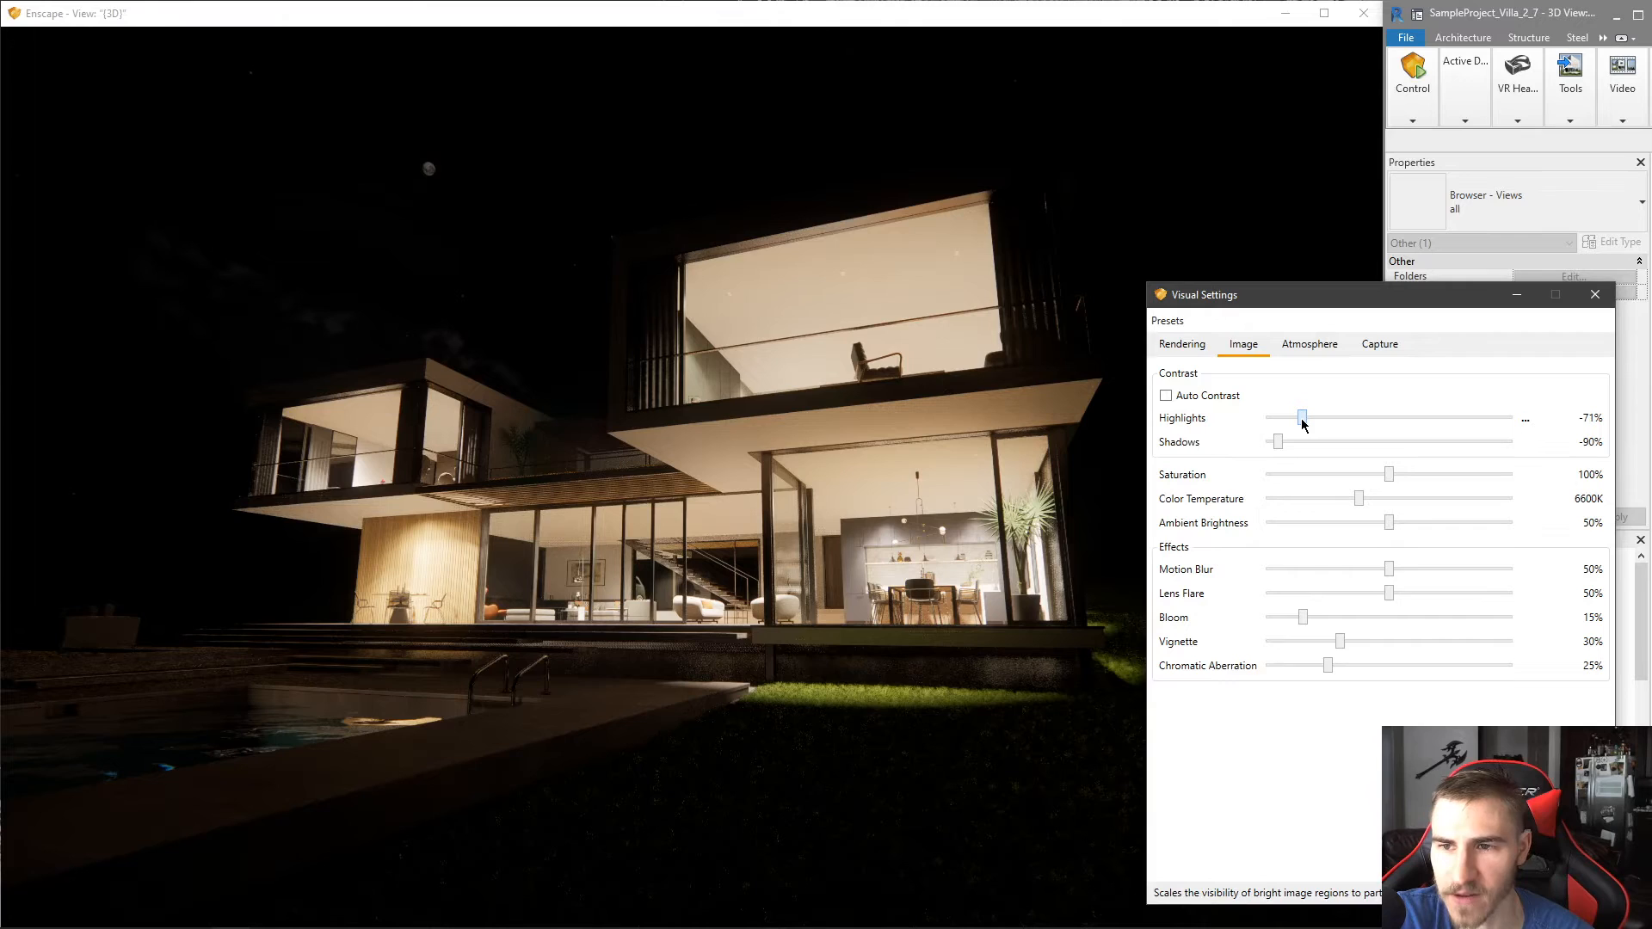
- Lower the artificial light brightness to 30% in the atmosphere settings
{"action": "left_click", "coordinate": [1310, 344]}
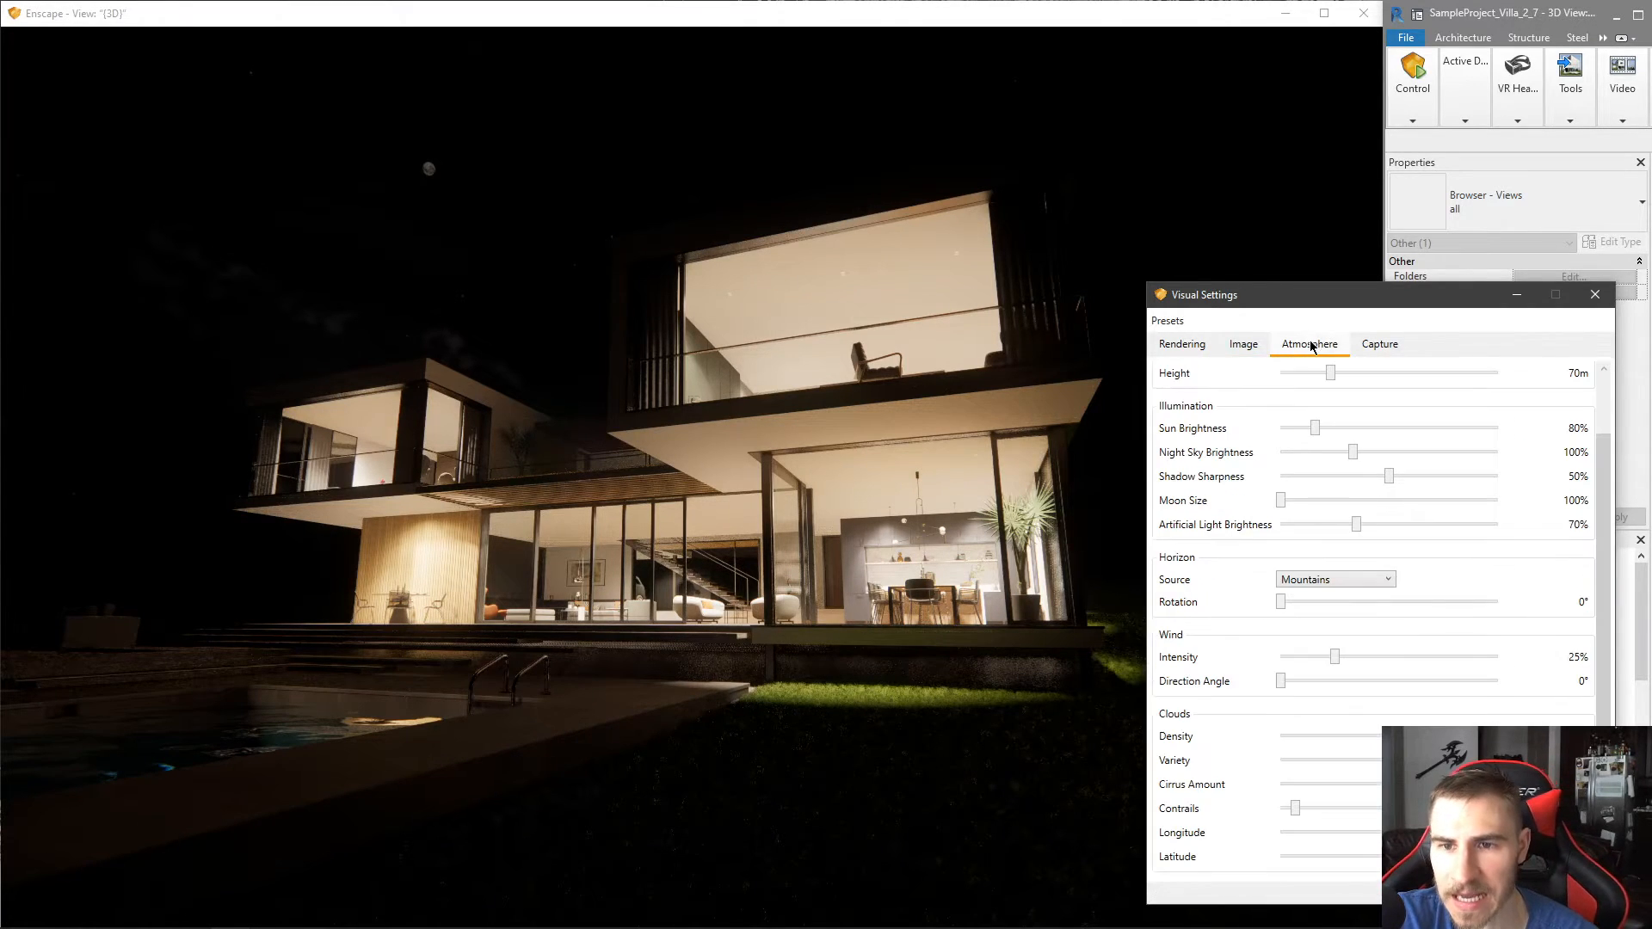
{"action": "left_click", "coordinate": [1353, 525]}
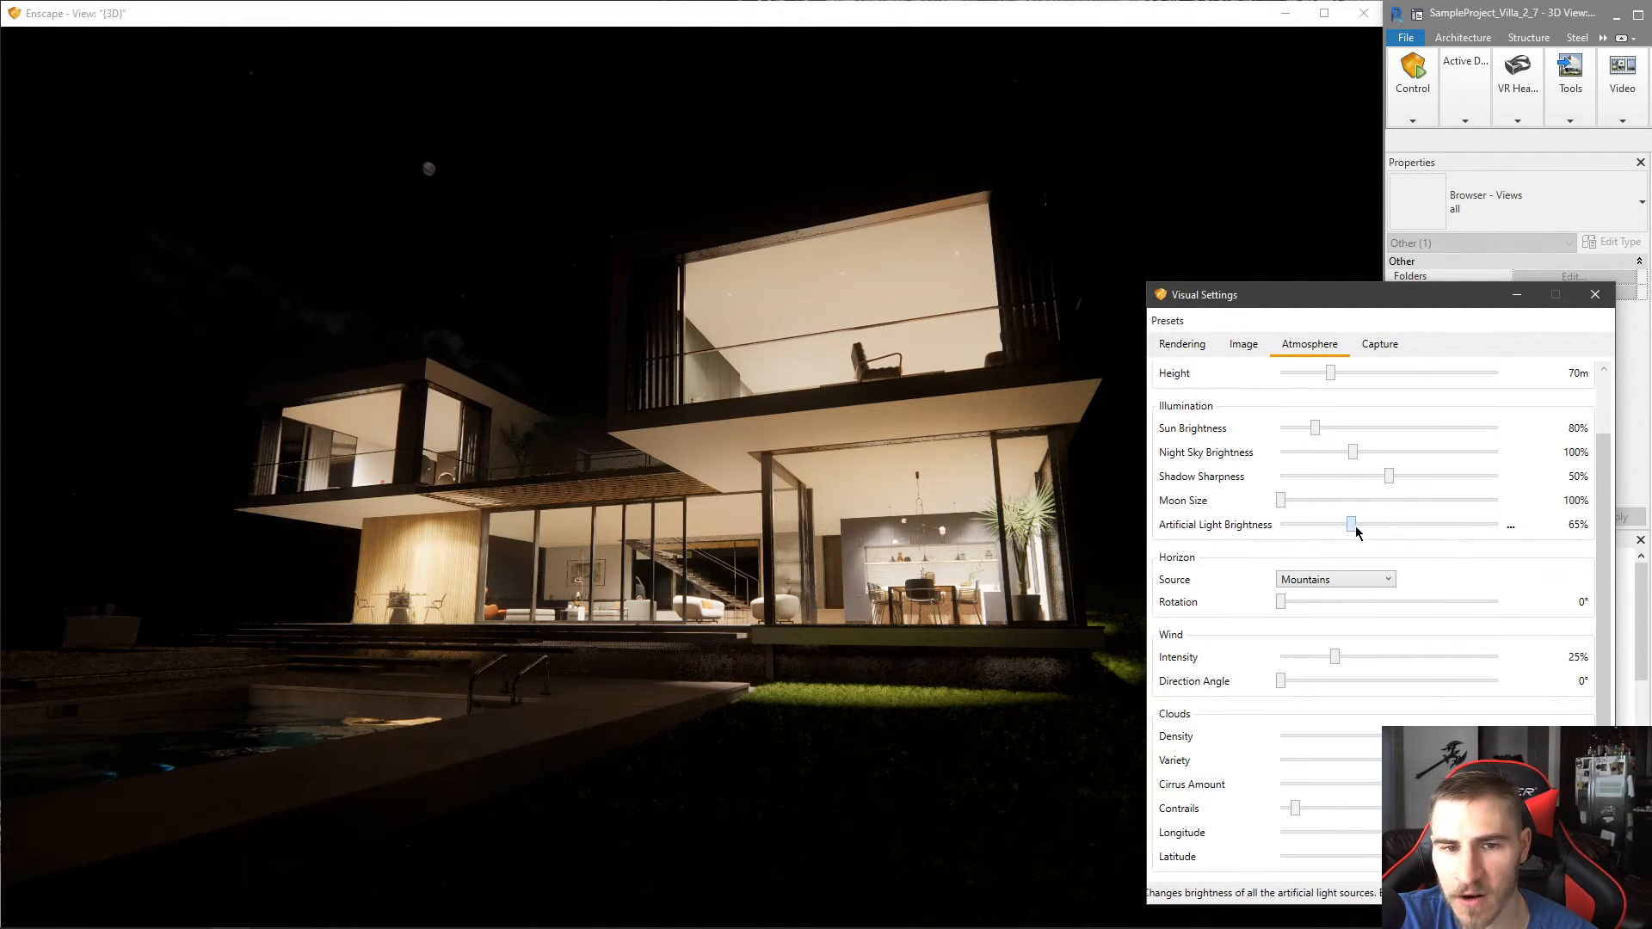
{"action": "key", "text": "Left"}
{"action": "key", "text": "Left"}
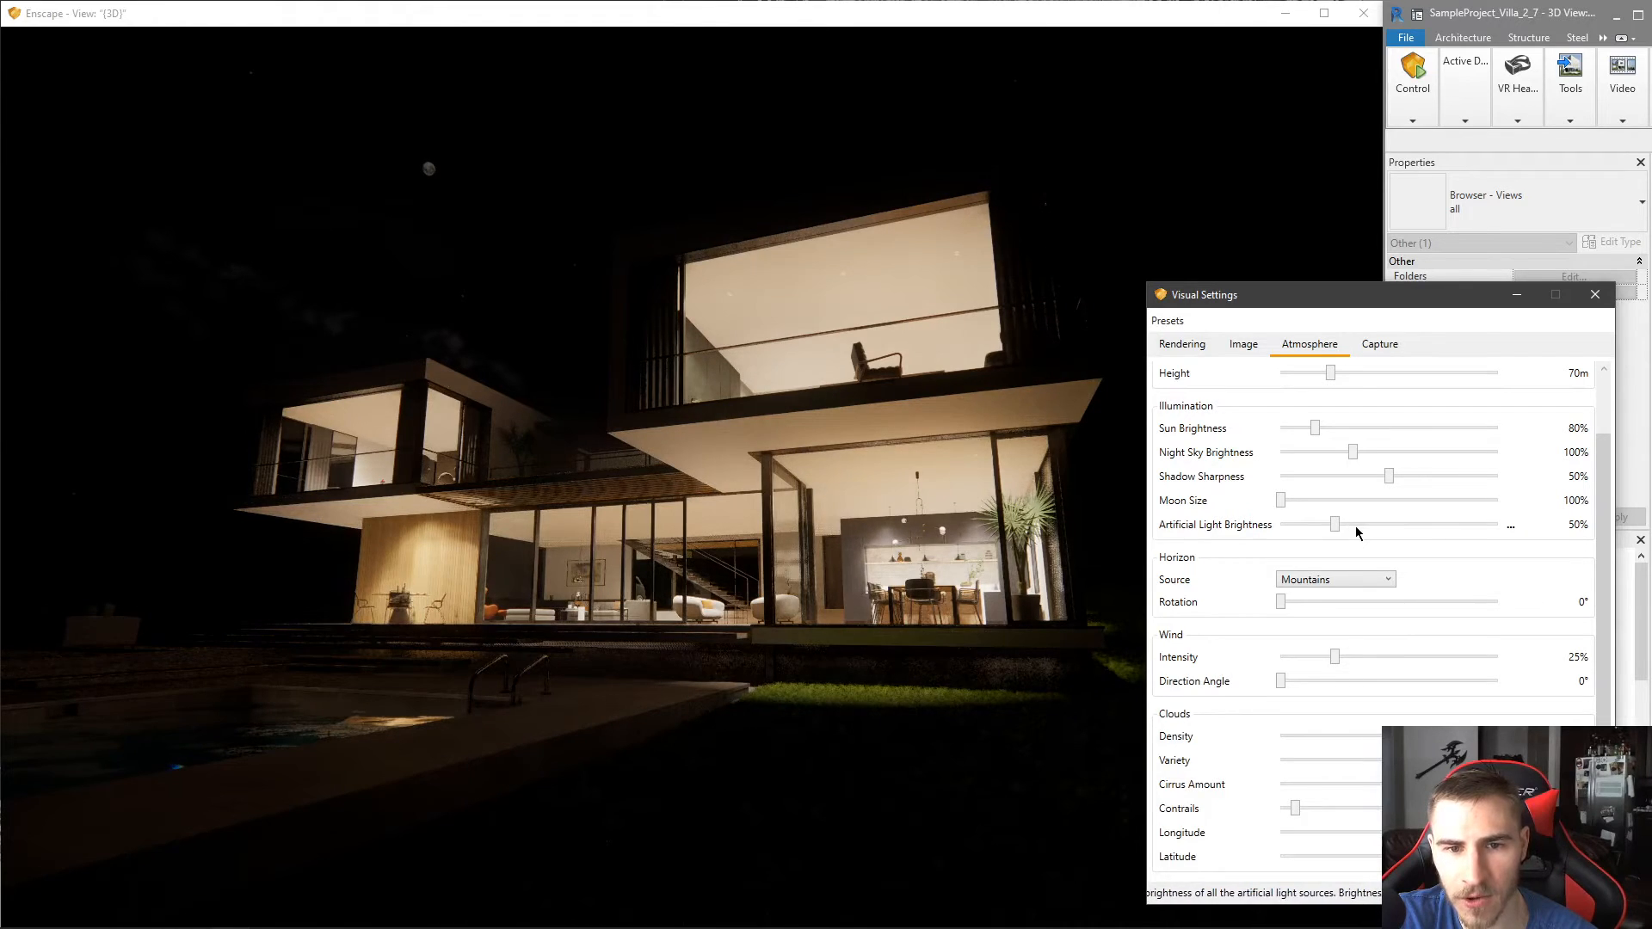
{"action": "key", "text": "Left"}
{"action": "key", "text": "Left"}
{"action": "key", "text": "Left"}
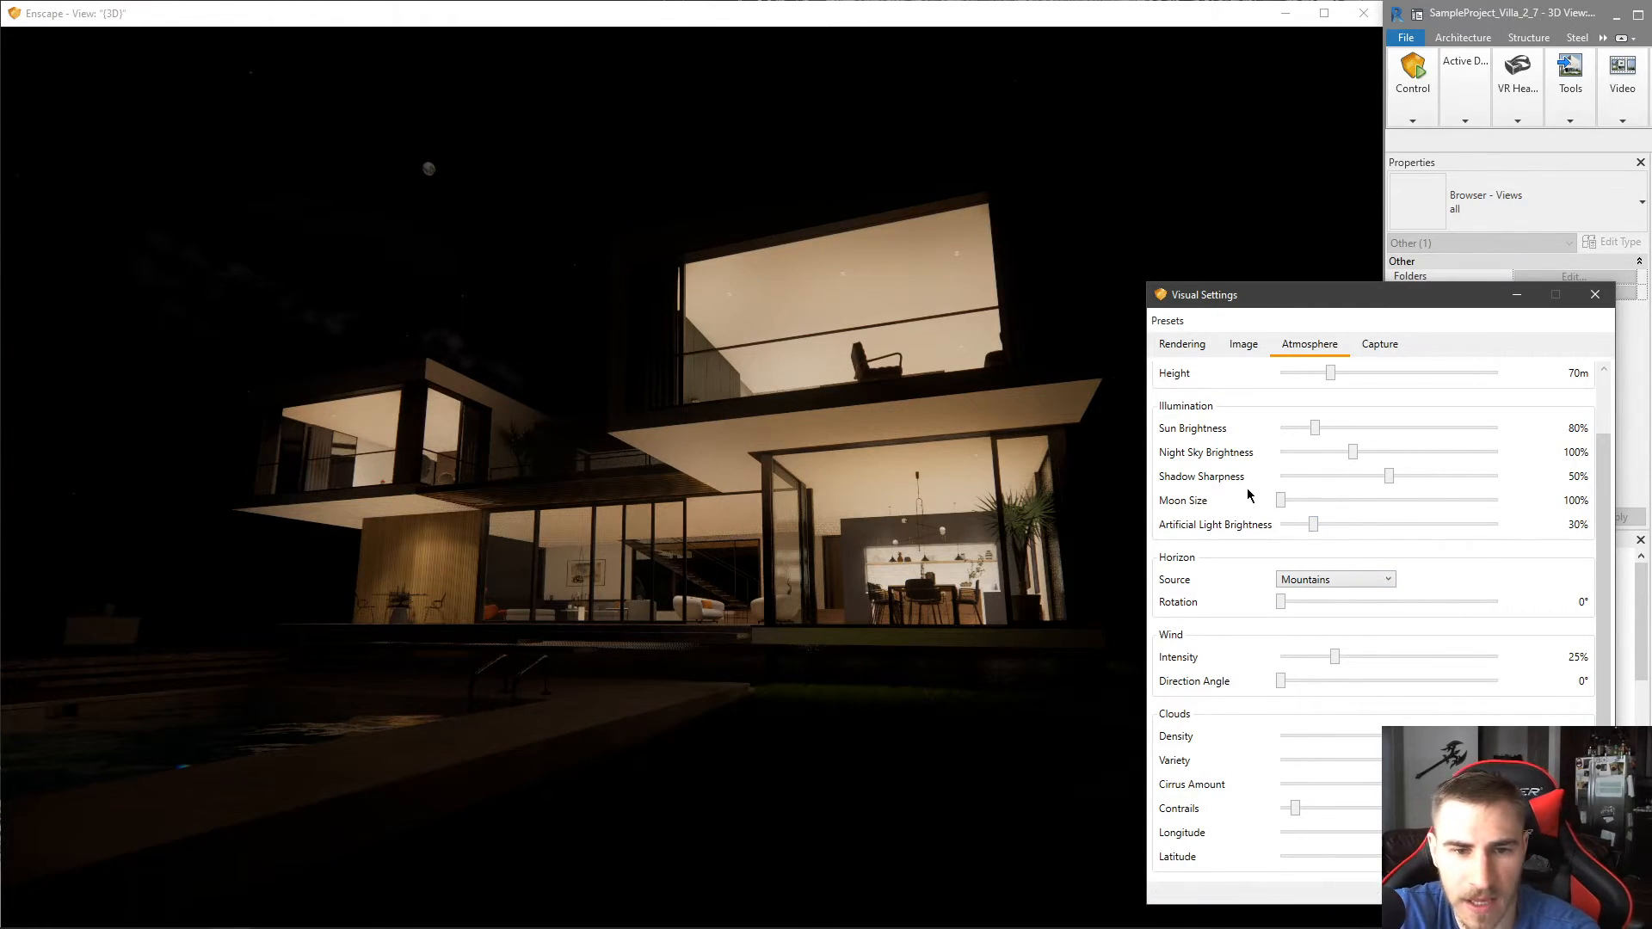
- Raise the manual camera exposure to 73% in the rendering settings
{"action": "left_click", "coordinate": [1182, 345]}
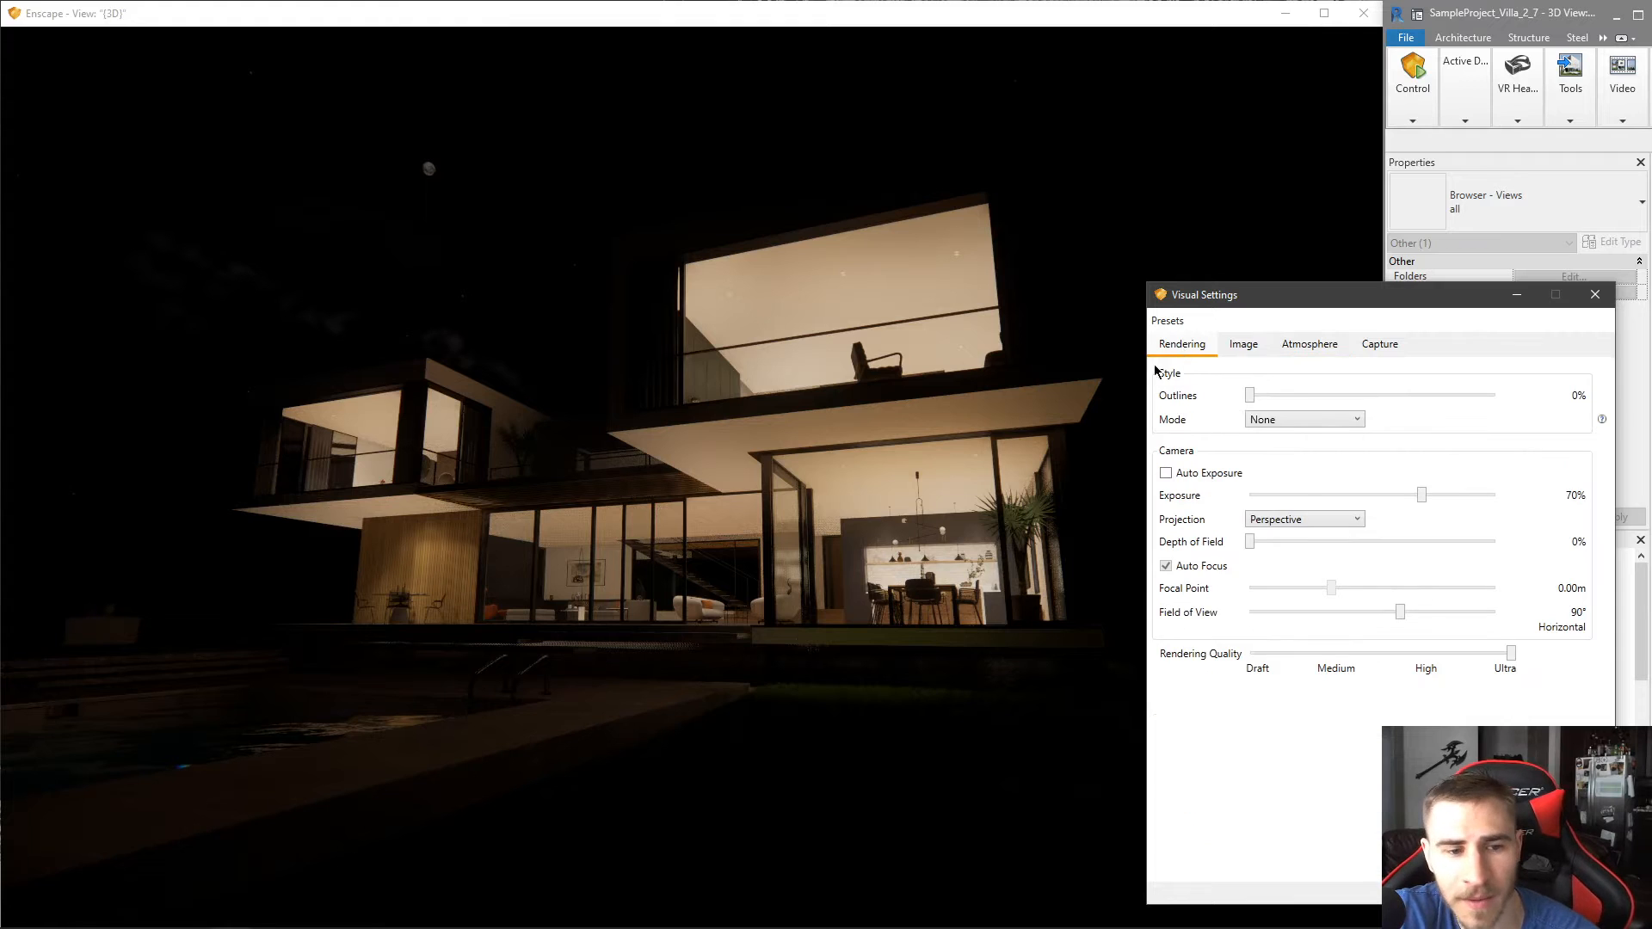
{"action": "scroll", "coordinate": [1420, 496], "scroll_direction": "up", "scroll_amount": 2}
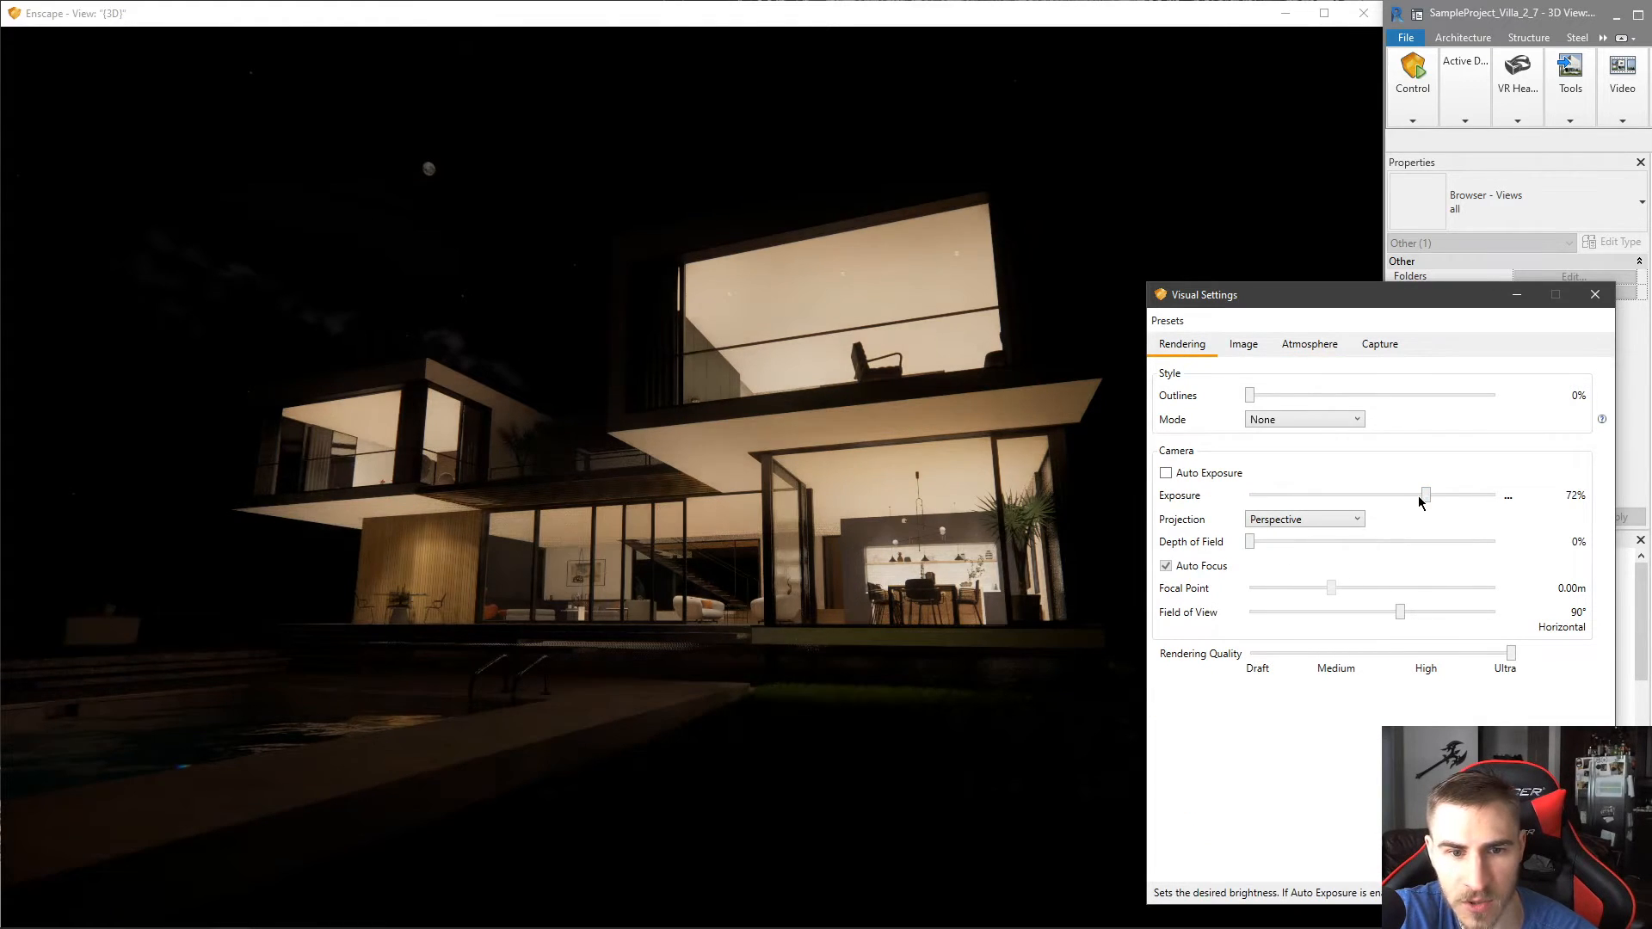
{"action": "scroll", "coordinate": [1419, 498], "scroll_direction": "up", "scroll_amount": 1}
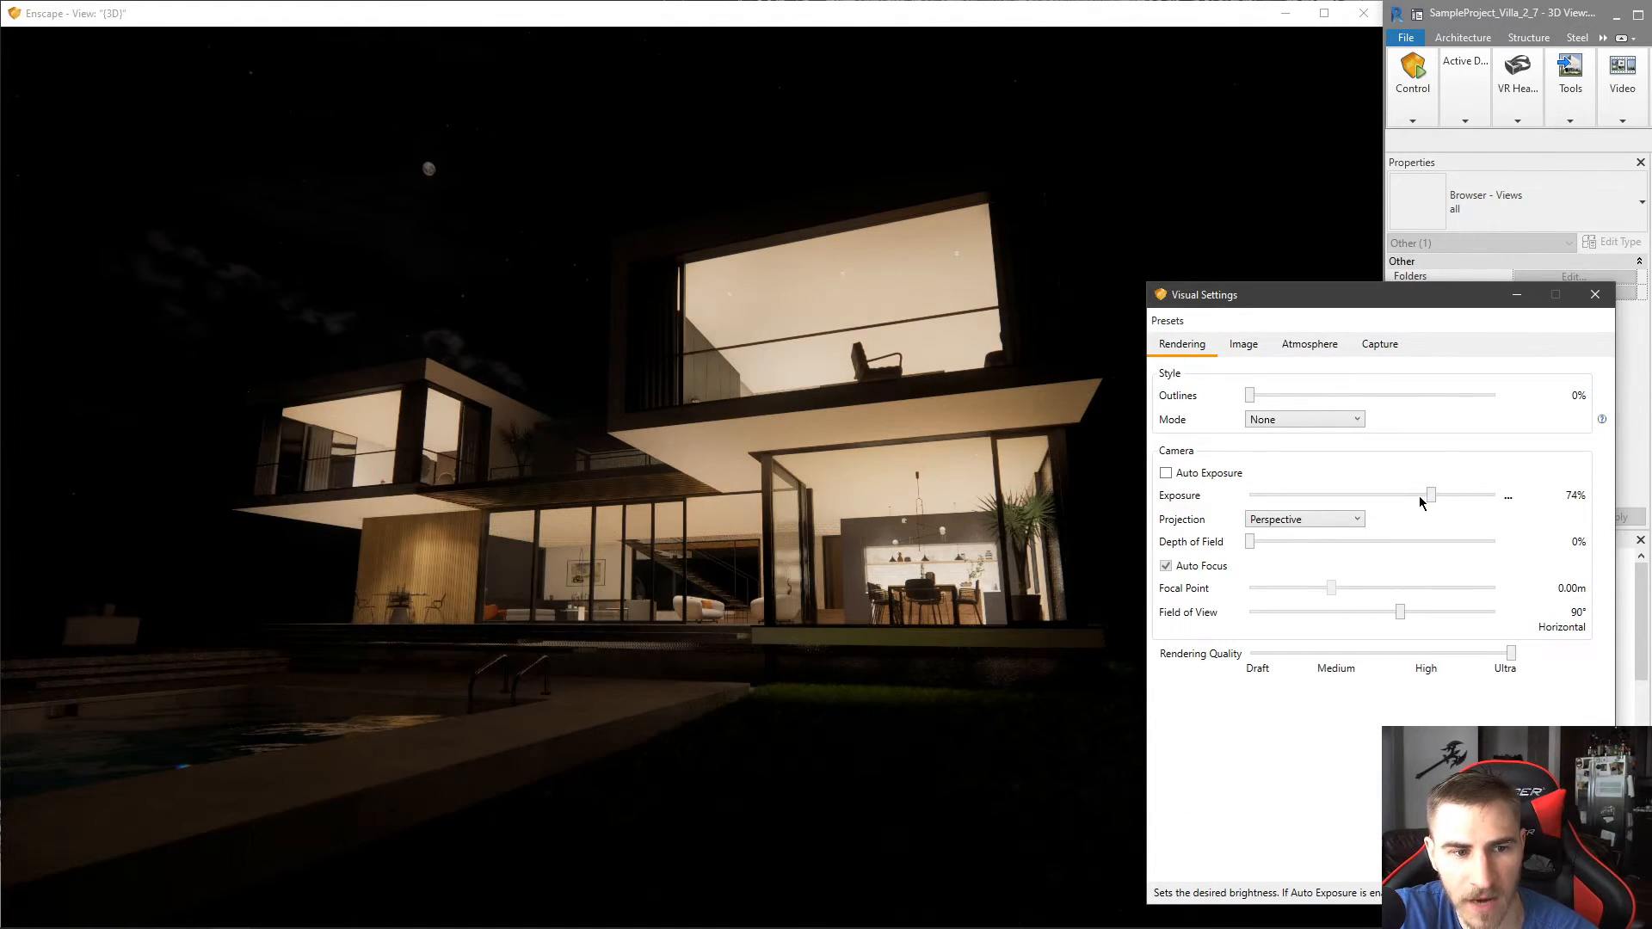
{"action": "scroll", "coordinate": [1421, 502], "scroll_direction": "down", "scroll_amount": 1}
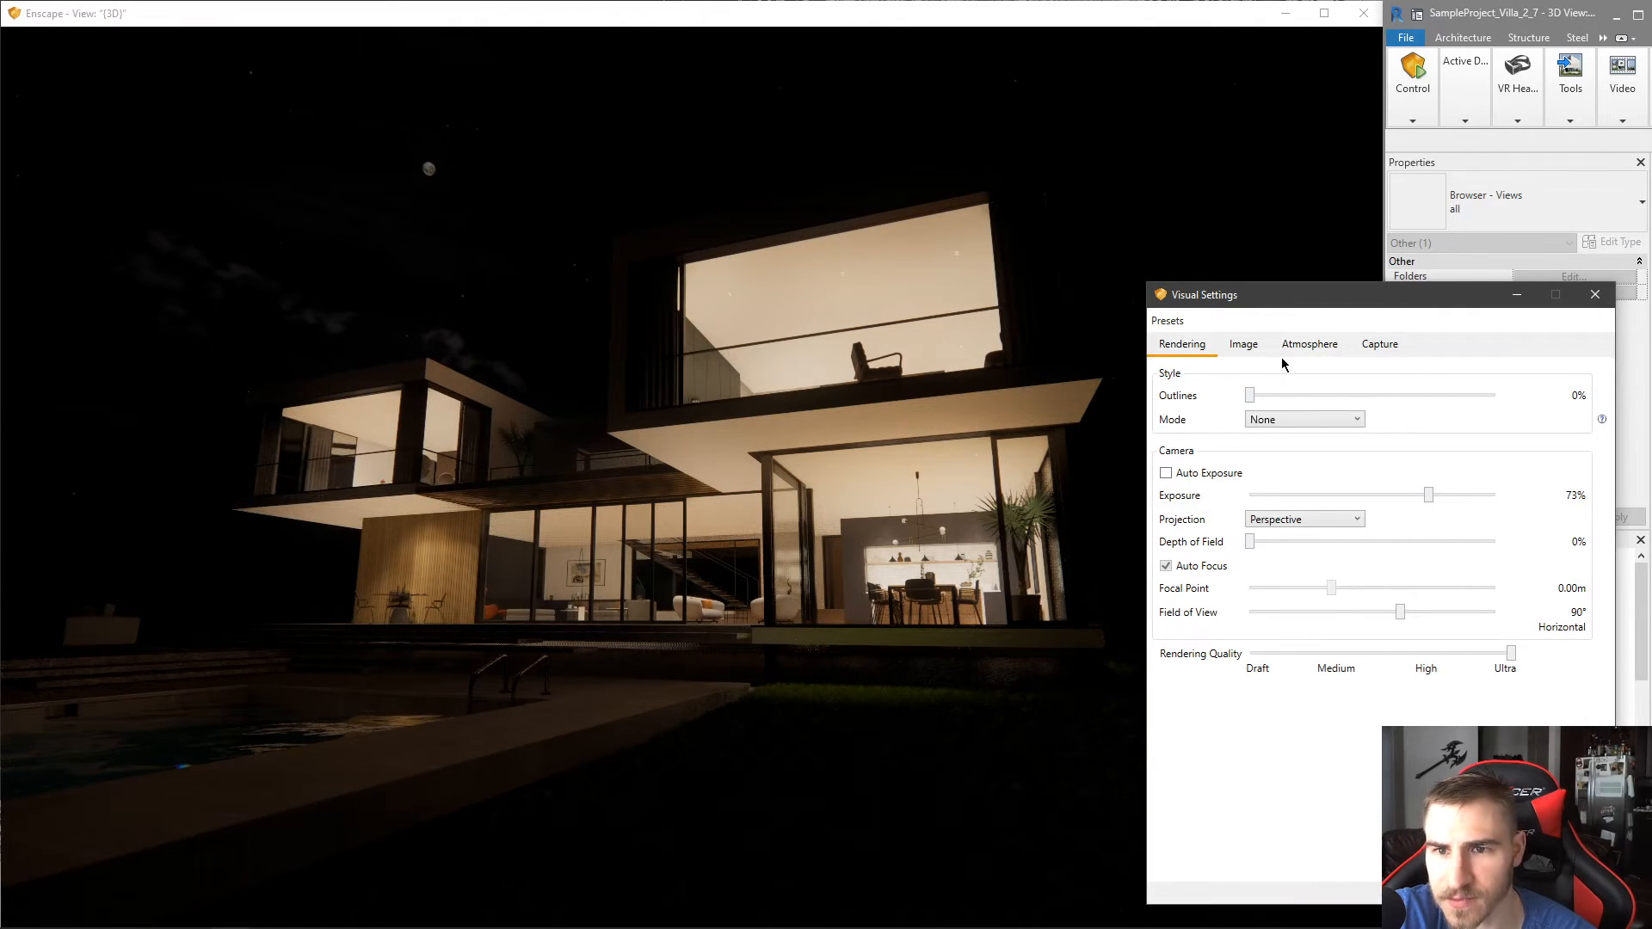
- Lower the artificial light brightness to 25% and raise the manual camera exposure to 75%
{"action": "left_click", "coordinate": [1310, 344]}
{"action": "left_click_drag", "start_coordinate": [1313, 523], "coordinate": [1308, 524]}
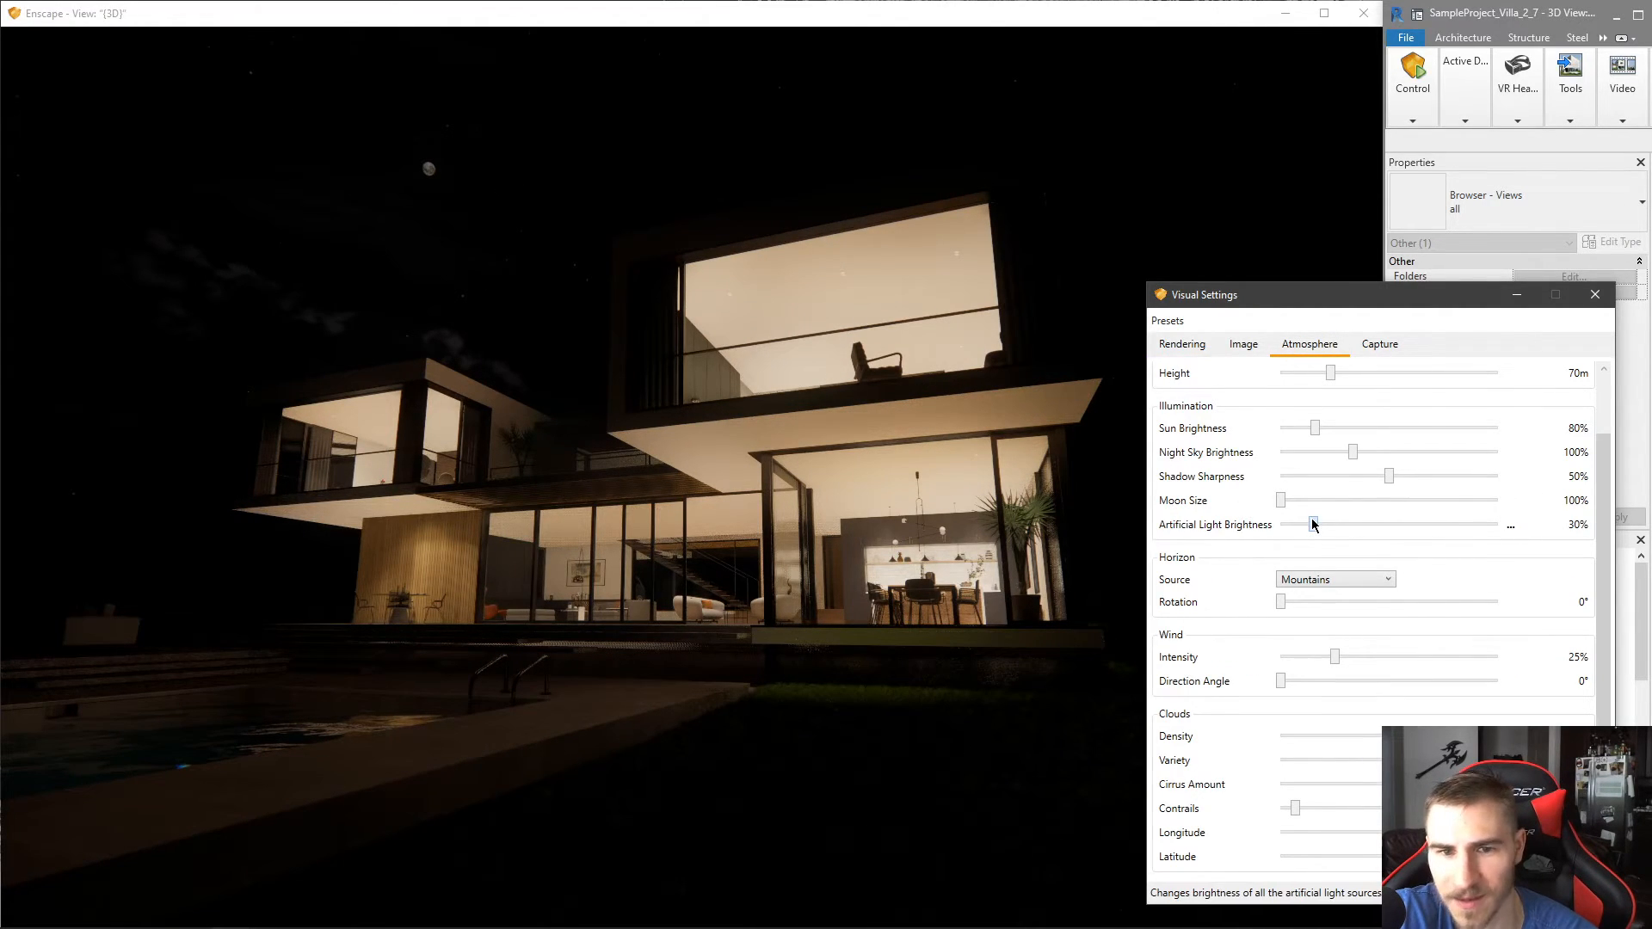
{"action": "left_click", "coordinate": [1200, 344]}
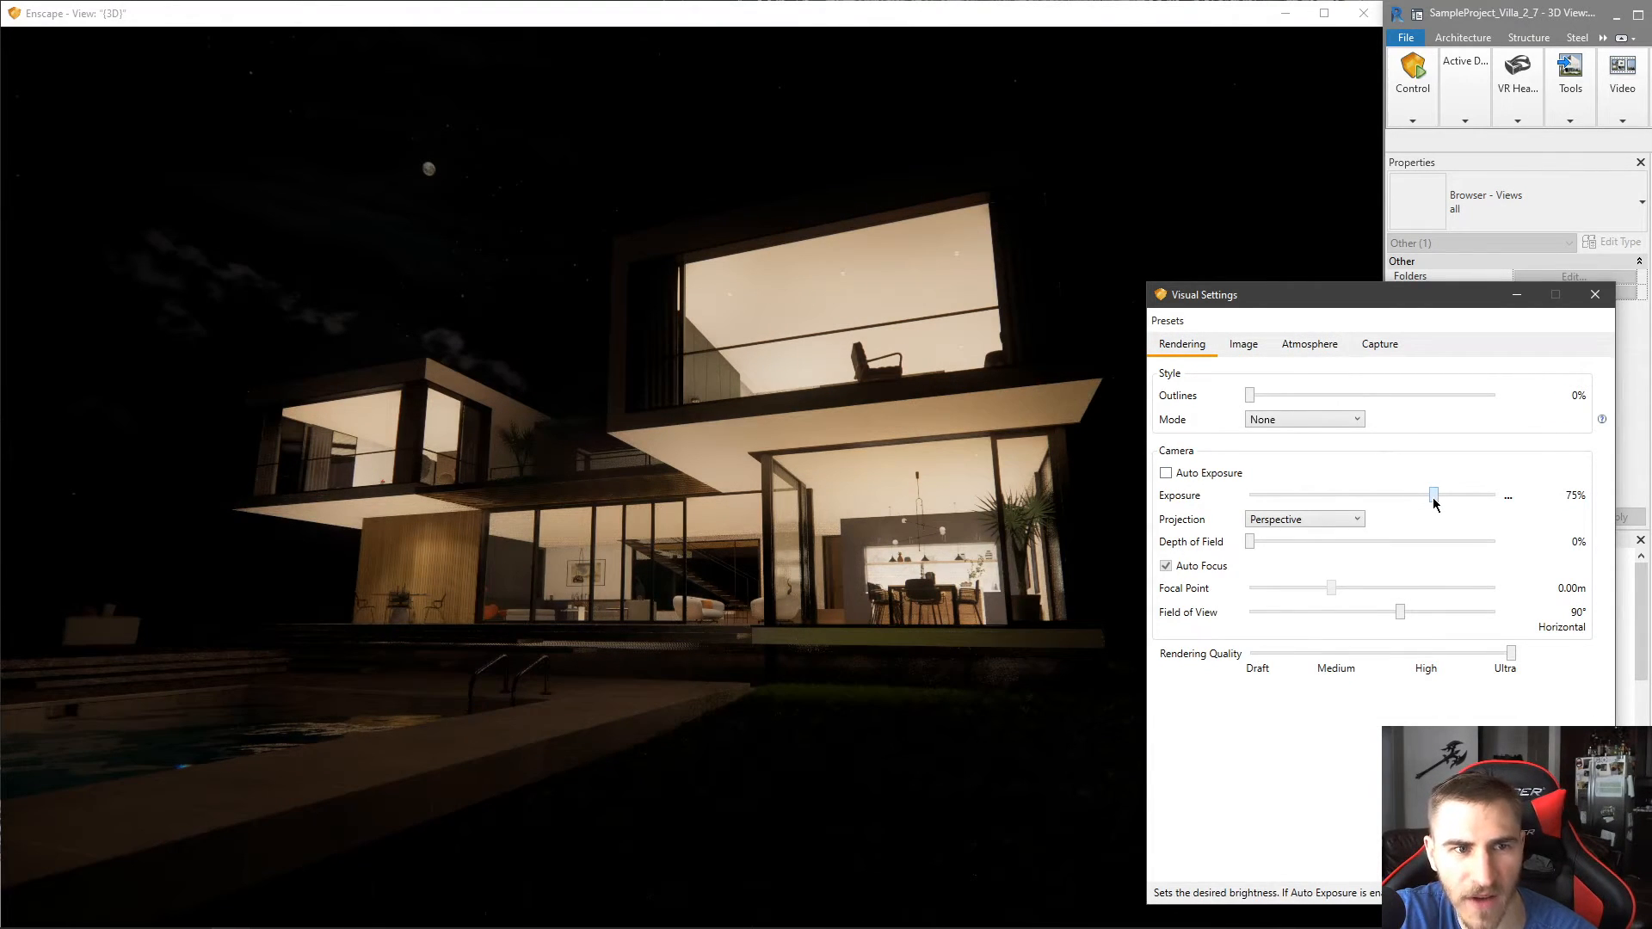
- Check the night sky and clouds above the villa and raise the manual camera exposure to 78%
{"action": "left_click_drag", "start_coordinate": [623, 333], "coordinate": [730, 463]}
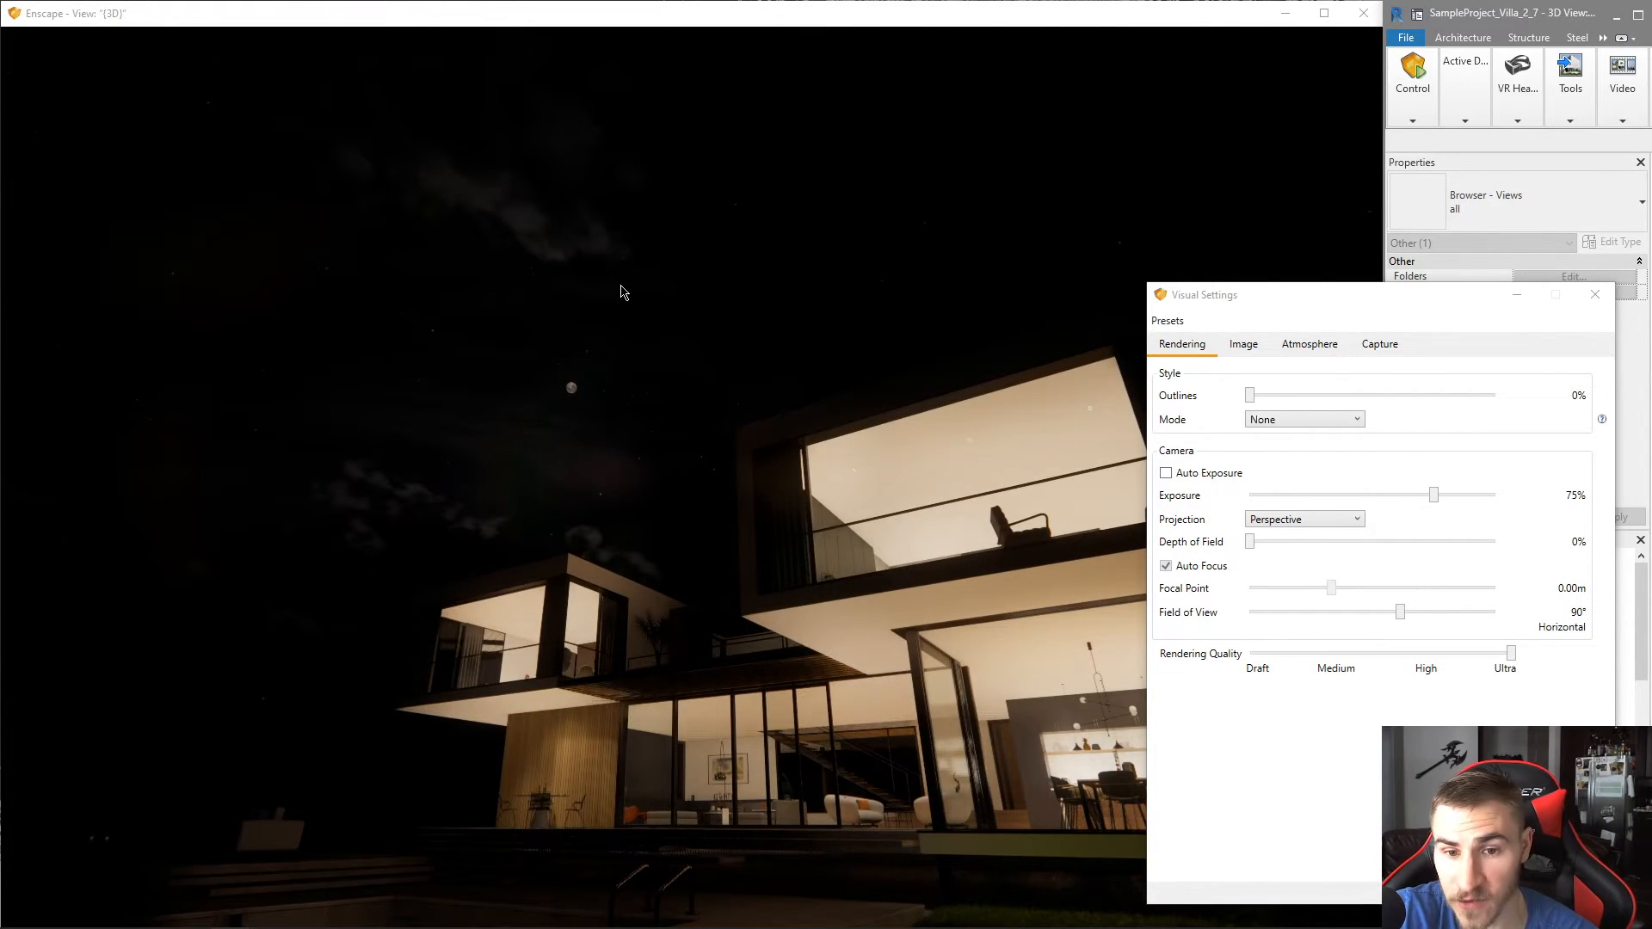
{"action": "left_click_drag", "start_coordinate": [729, 348], "coordinate": [987, 533]}
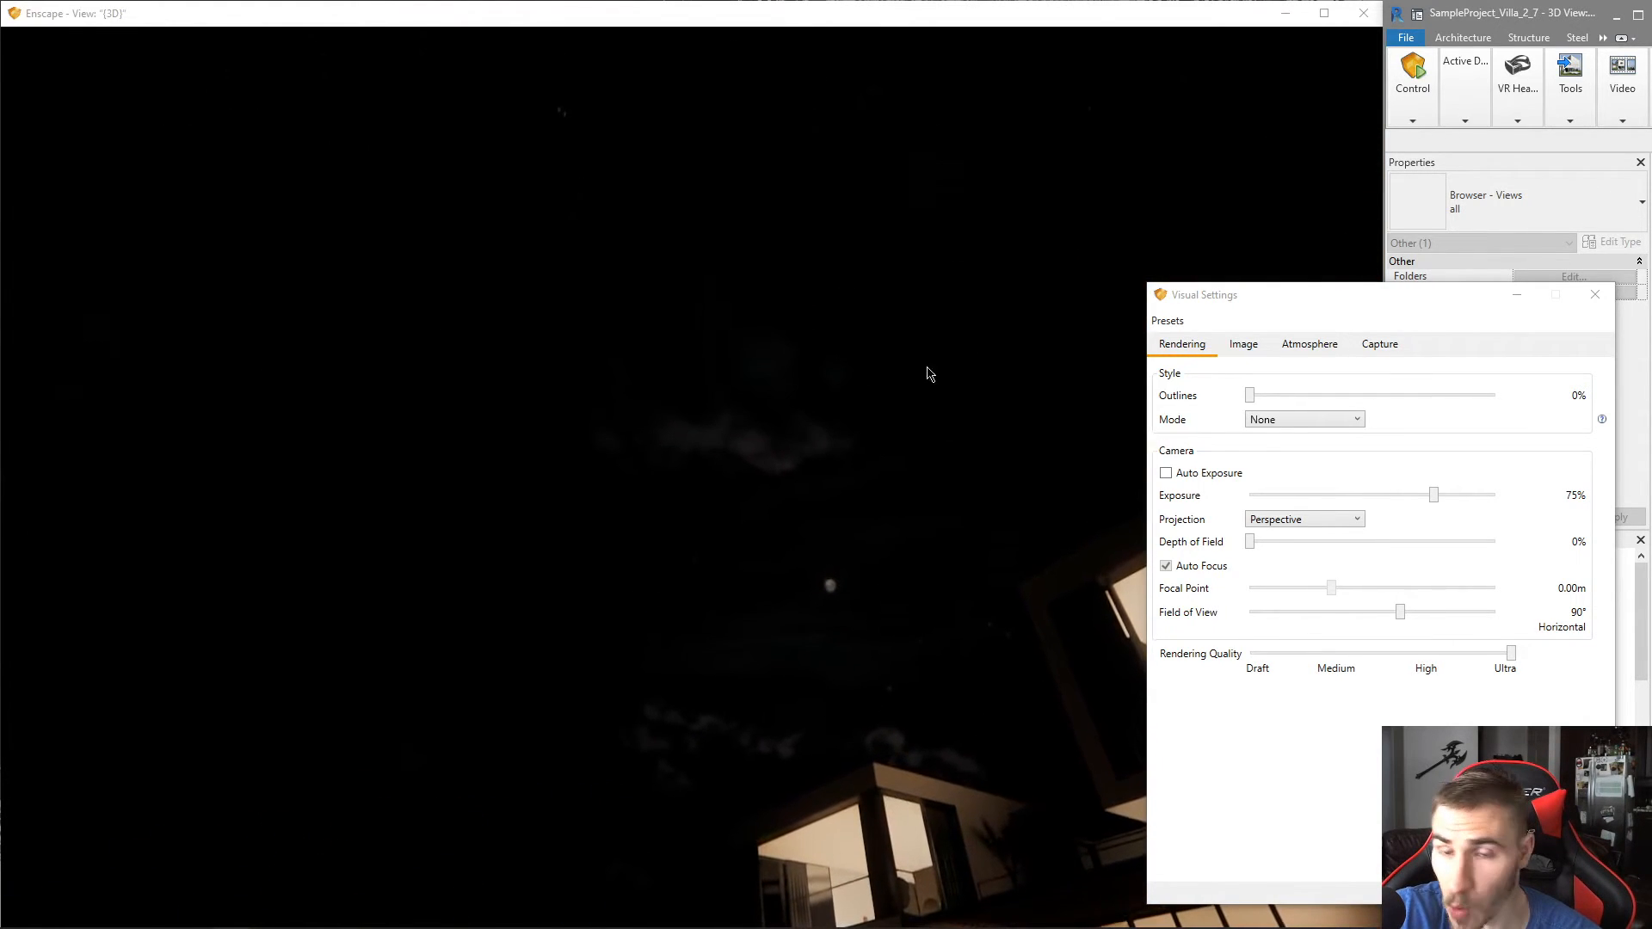
{"action": "left_click_drag", "start_coordinate": [813, 488], "coordinate": [576, 36]}
{"action": "left_click_drag", "start_coordinate": [903, 387], "coordinate": [970, 540]}
{"action": "left_click_drag", "start_coordinate": [745, 315], "coordinate": [808, 479]}
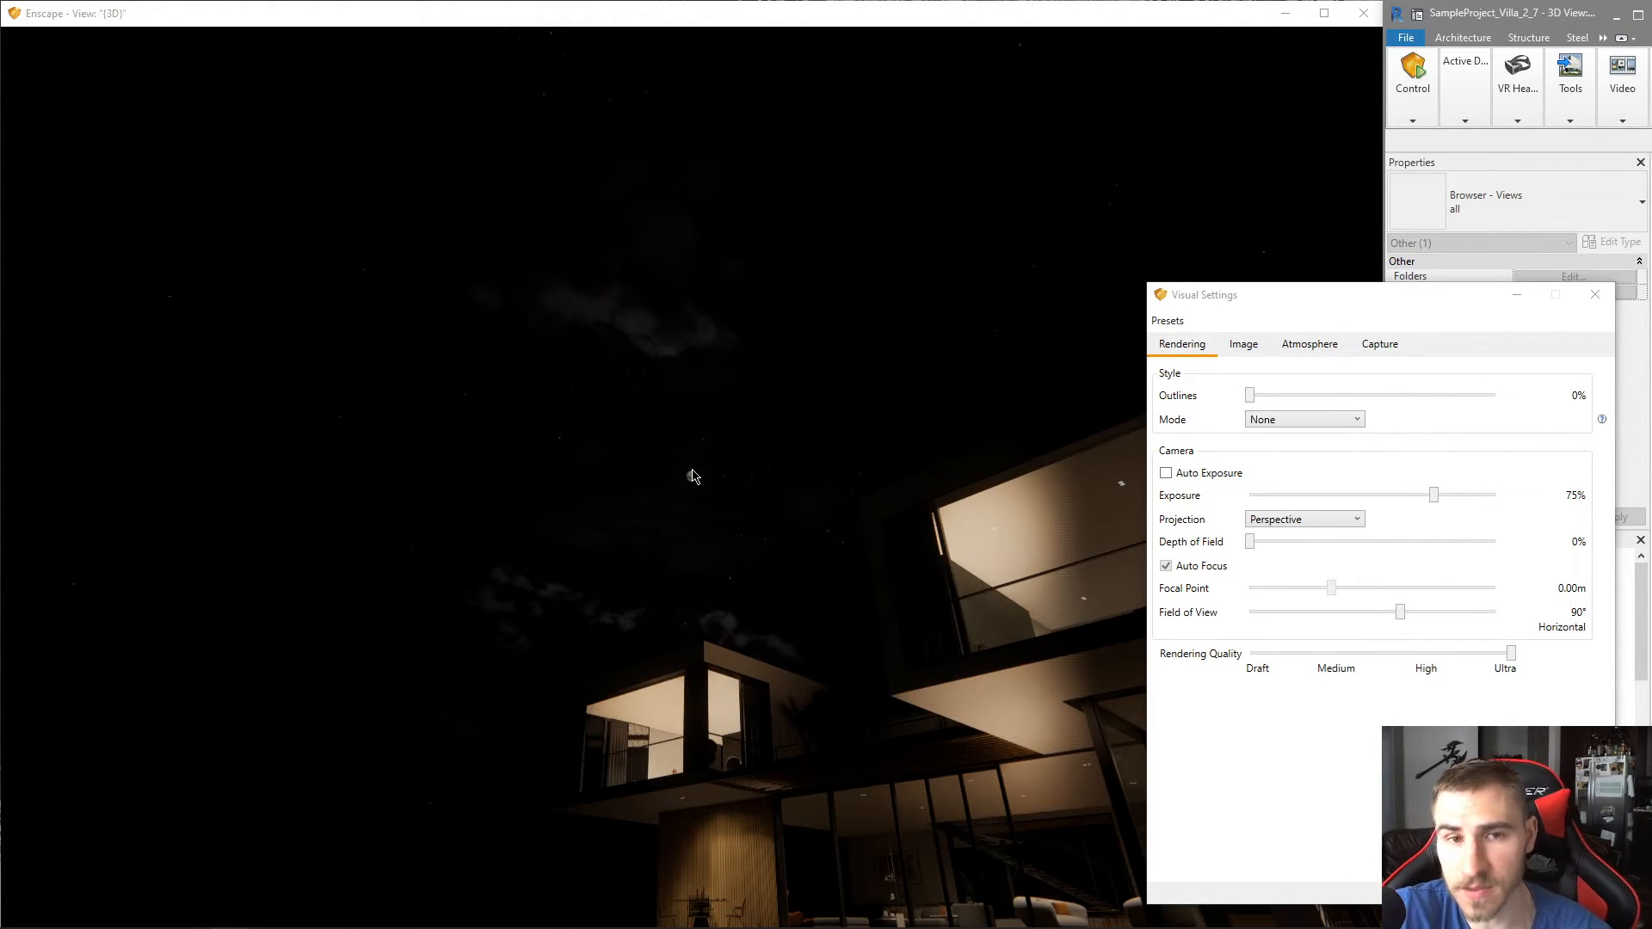
{"action": "left_click_drag", "start_coordinate": [808, 479], "coordinate": [580, 144]}
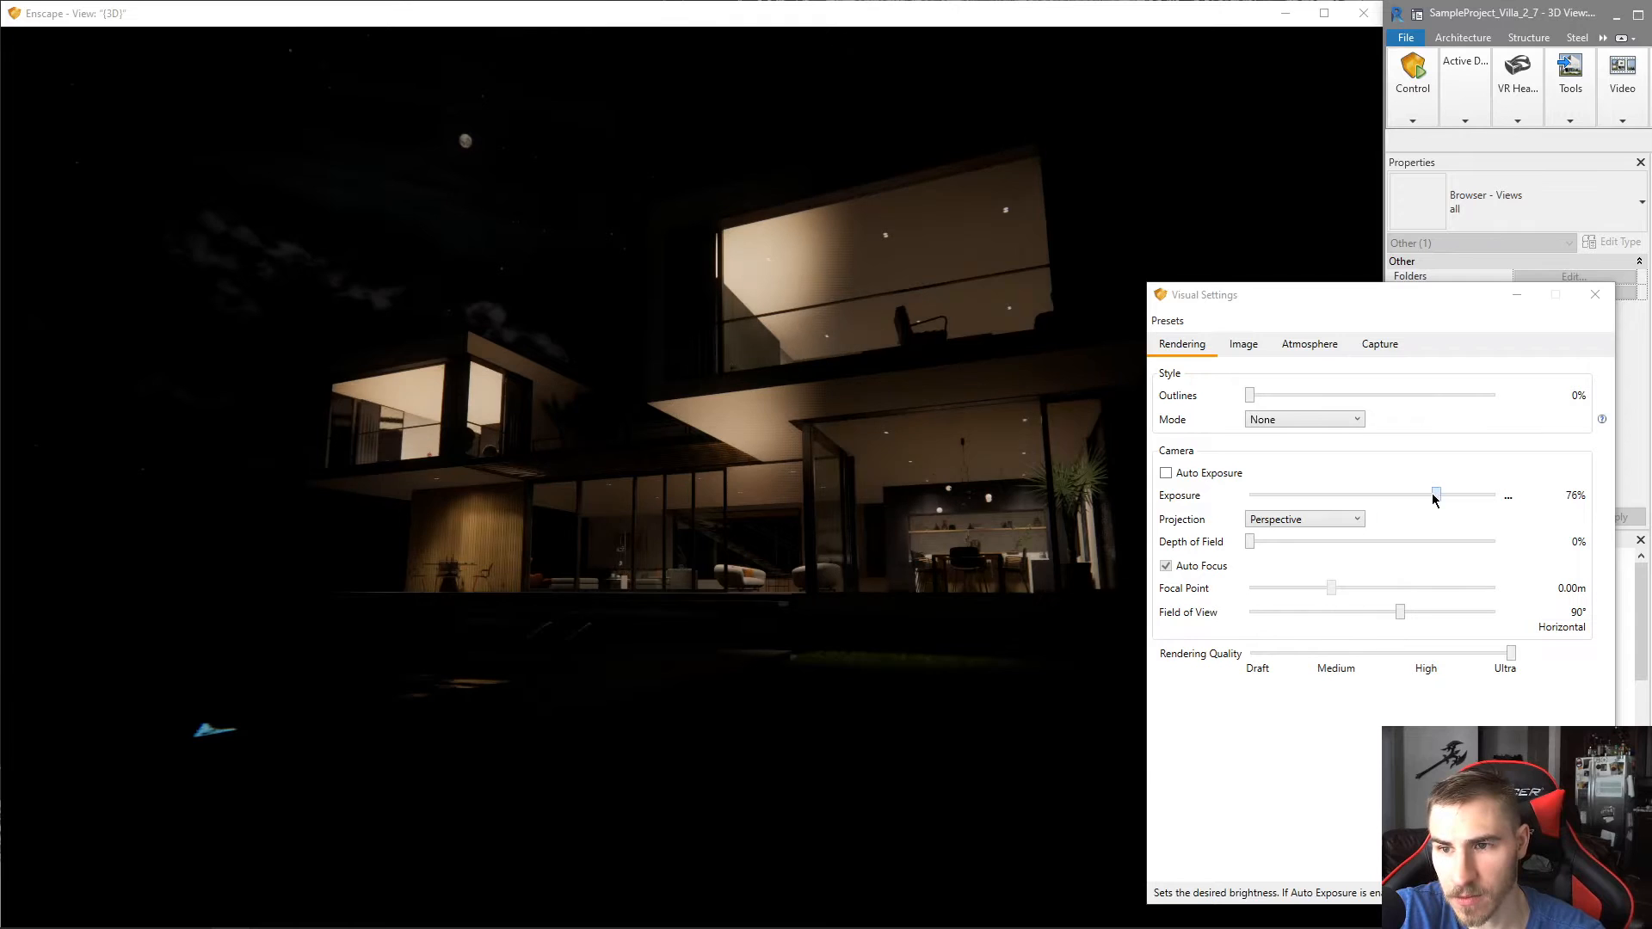
{"action": "left_click_drag", "start_coordinate": [866, 492], "coordinate": [877, 538]}
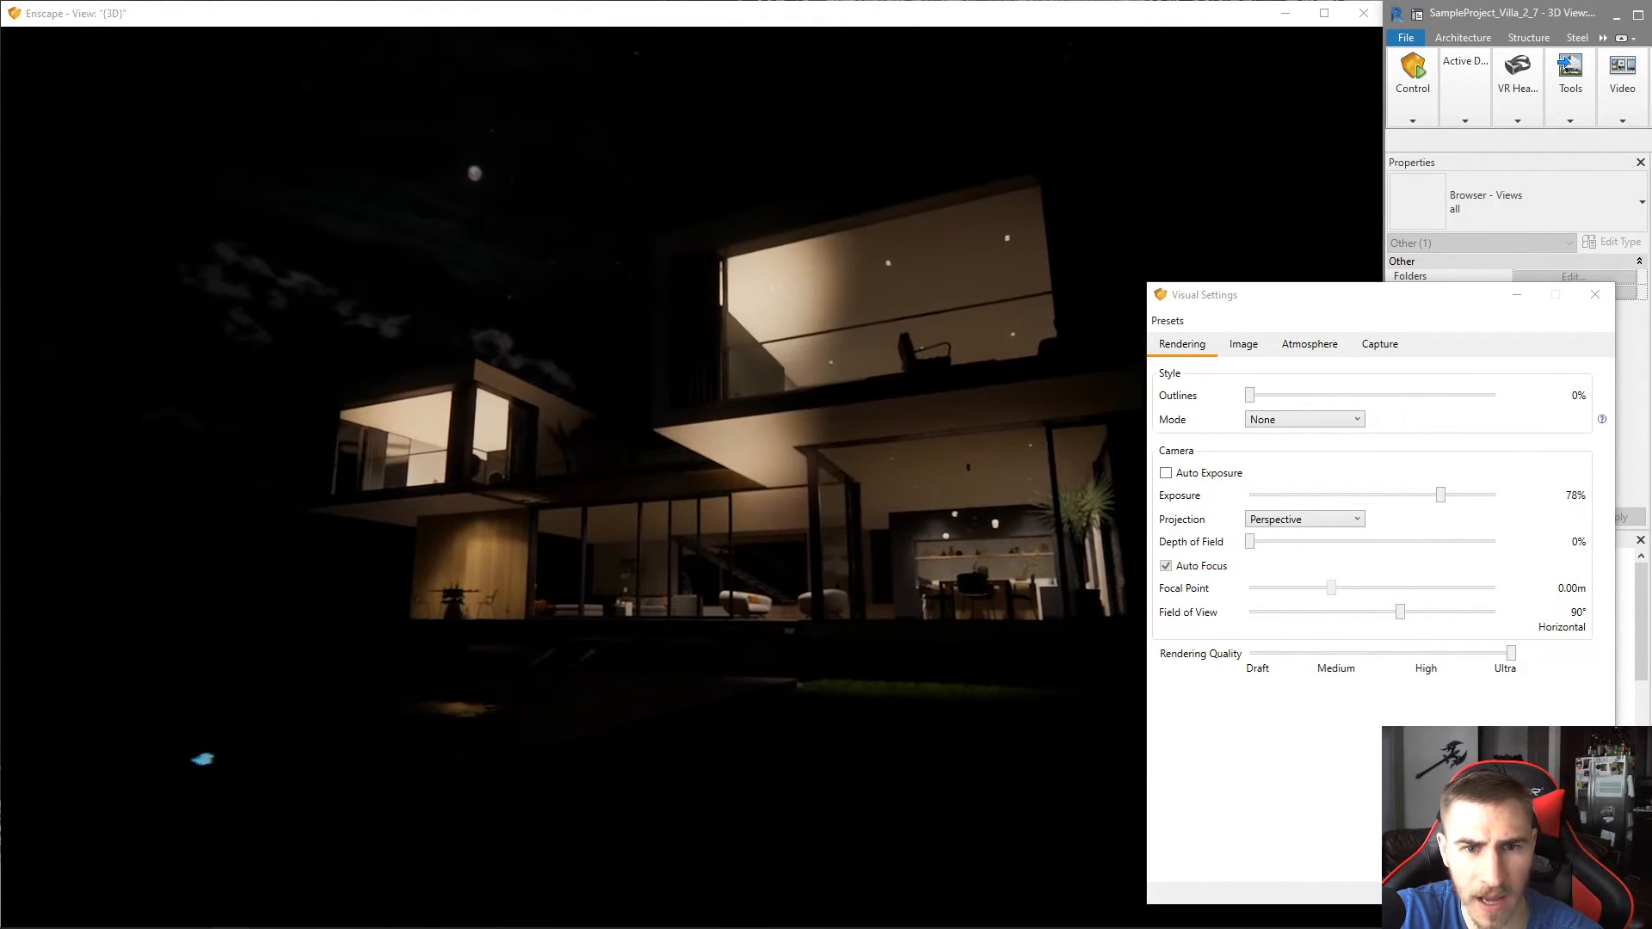
- Set the highlights in the image contrast settings to -58%
{"action": "left_click", "coordinate": [1256, 348]}
{"action": "left_click", "coordinate": [1253, 344]}
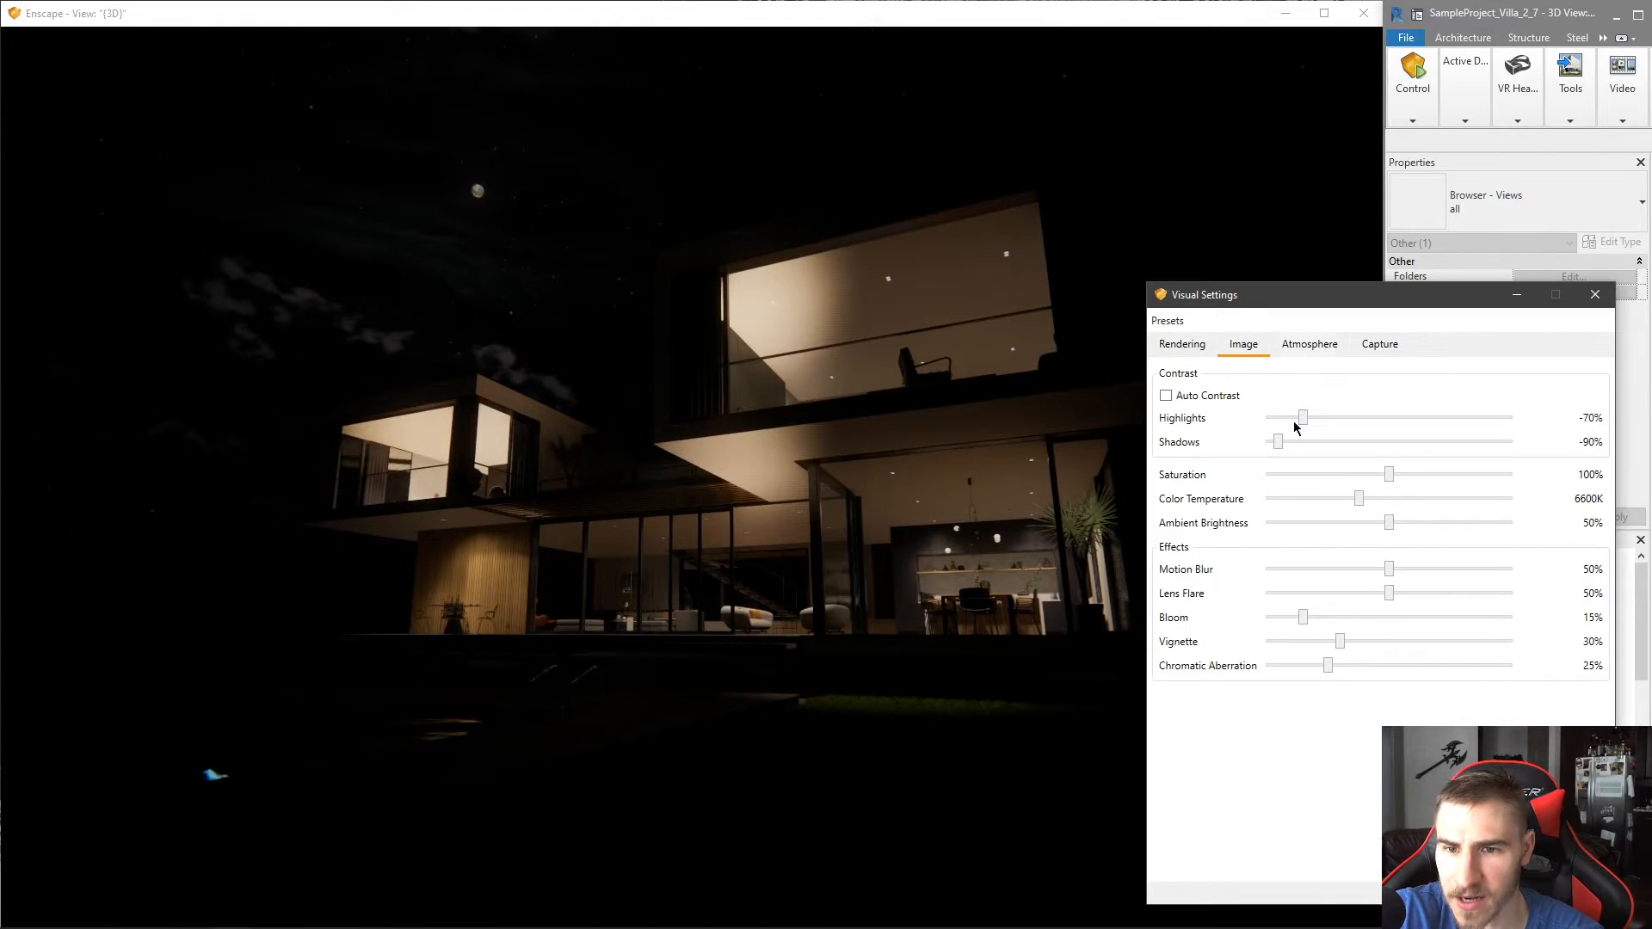
{"action": "mouse_move", "coordinate": [1303, 418]}
{"action": "left_mouse_down"}
{"action": "mouse_move", "coordinate": [1442, 419]}
{"action": "mouse_move", "coordinate": [1323, 418]}
{"action": "left_mouse_up"}
{"action": "double_click", "coordinate": [1324, 418]}
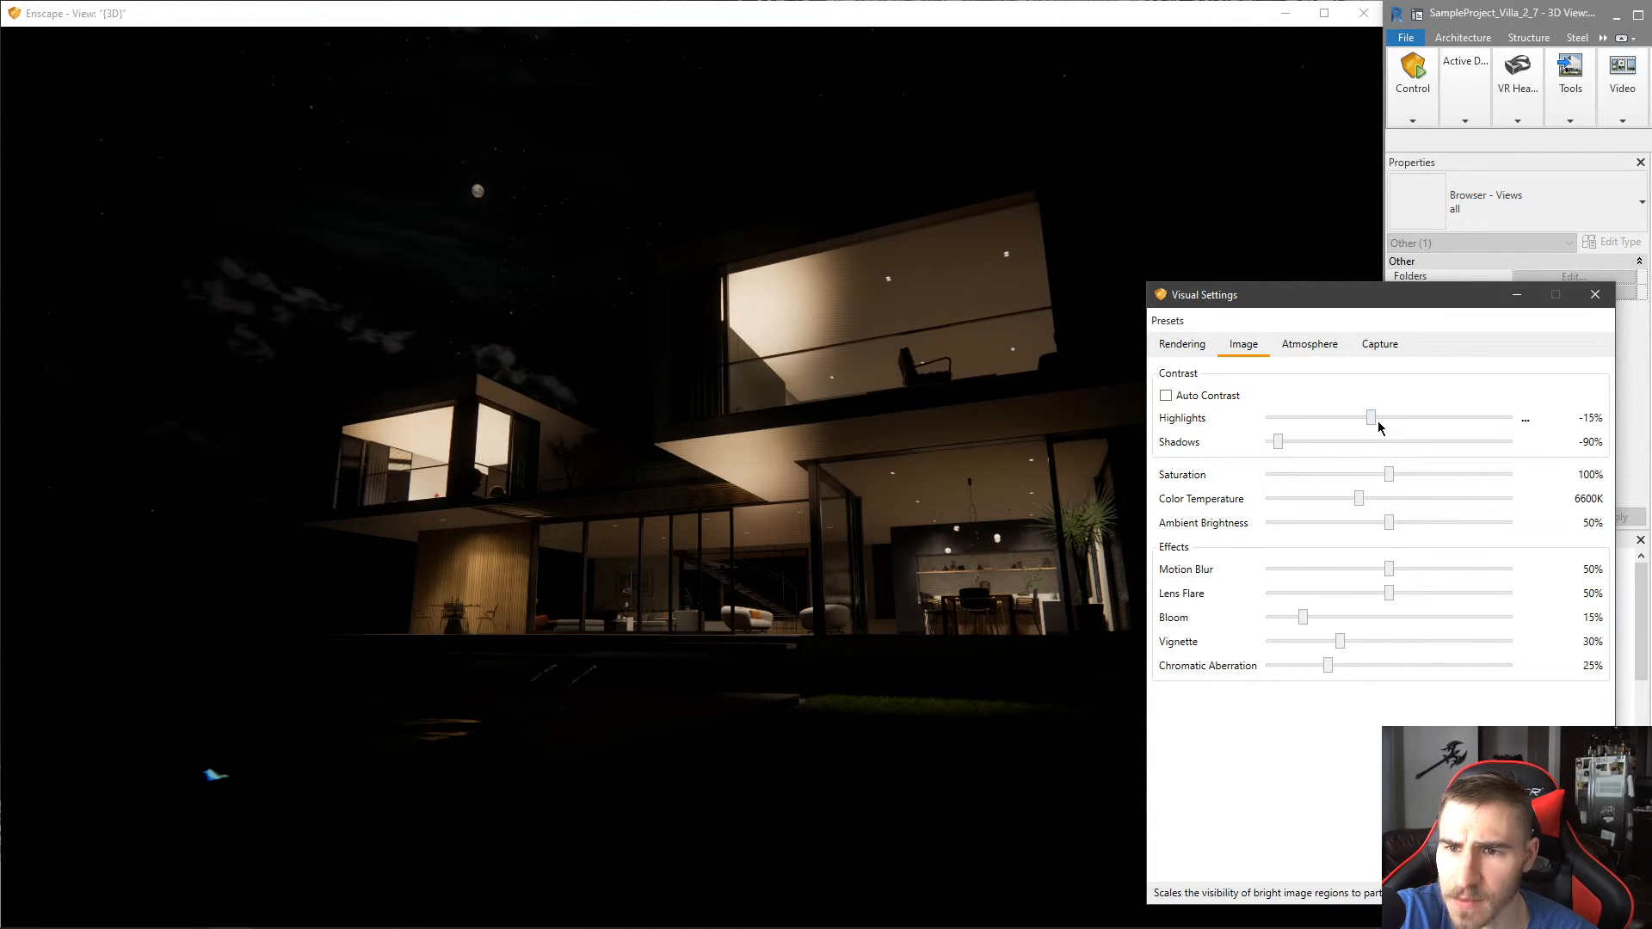
{"action": "left_click_drag", "start_coordinate": [1326, 420], "coordinate": [1326, 424]}
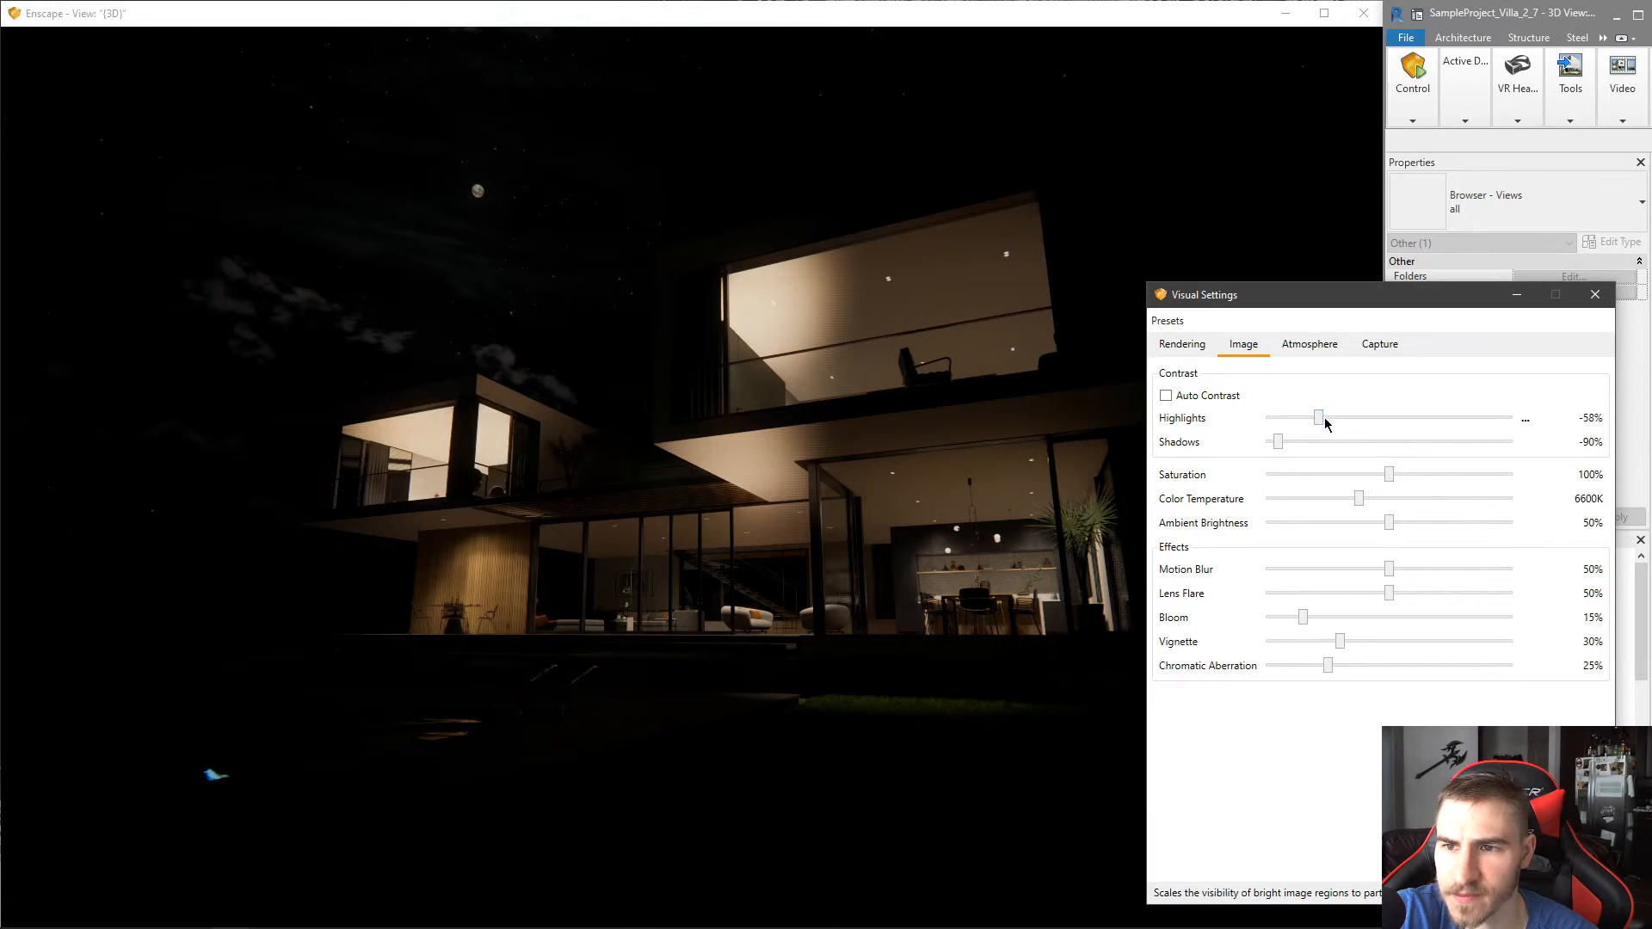
- Raise the artificial light brightness to 35% in the atmosphere settings
{"action": "left_click", "coordinate": [1309, 343]}
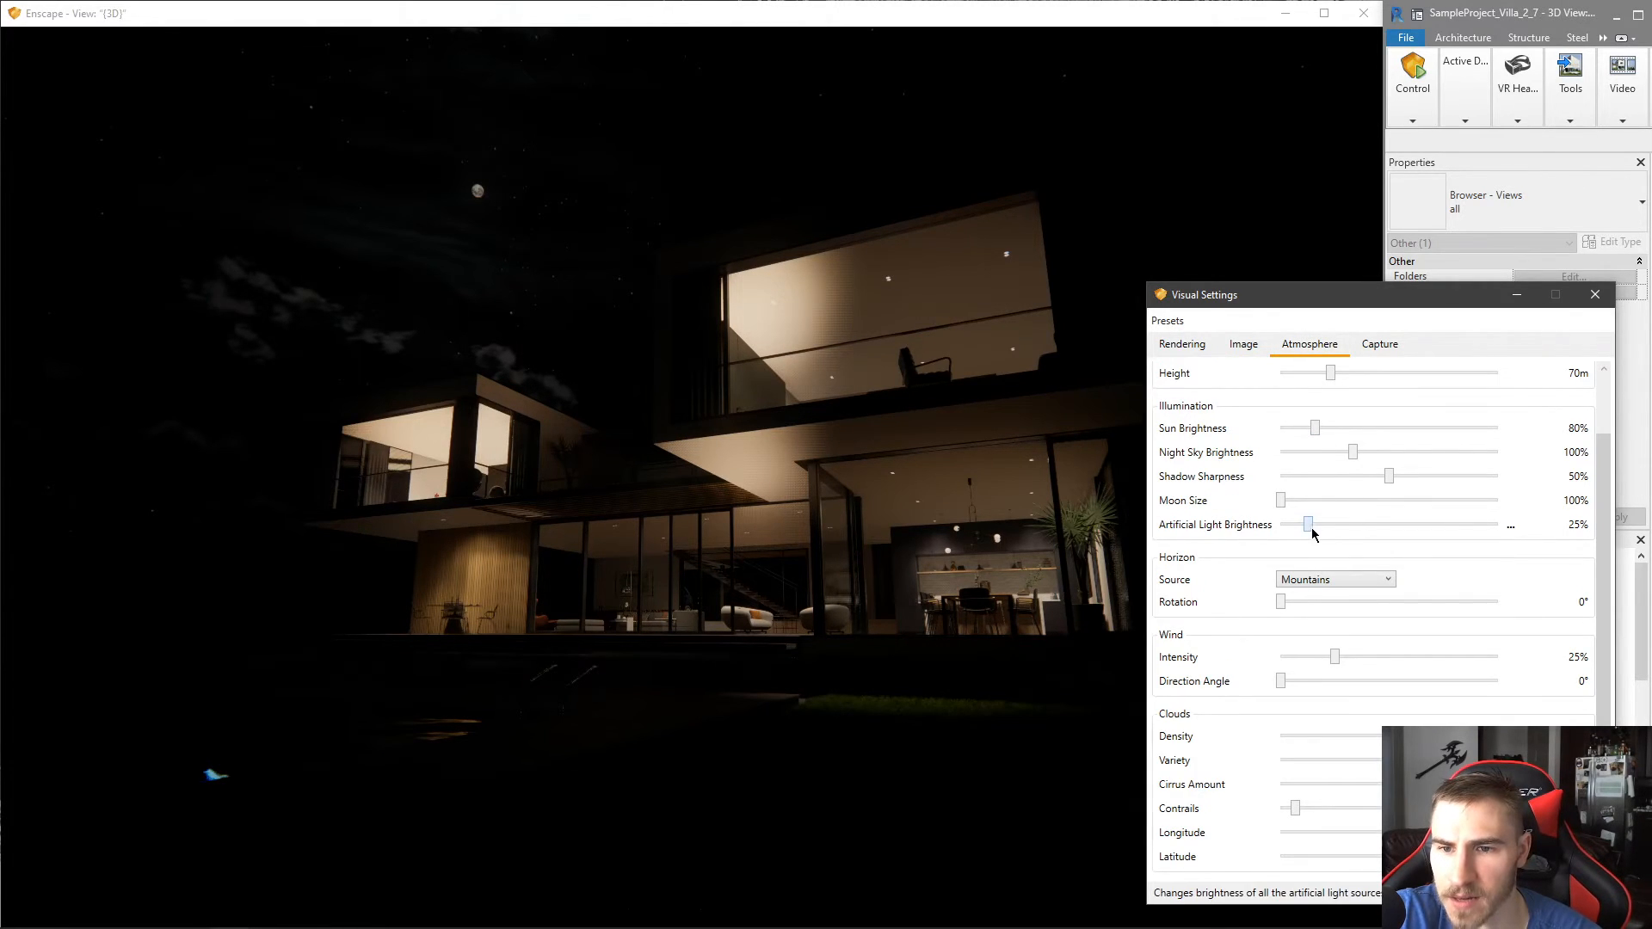
{"action": "scroll", "coordinate": [1310, 528], "scroll_direction": "up", "scroll_amount": 3}
{"action": "scroll", "coordinate": [1310, 528], "scroll_direction": "down", "scroll_amount": 1}
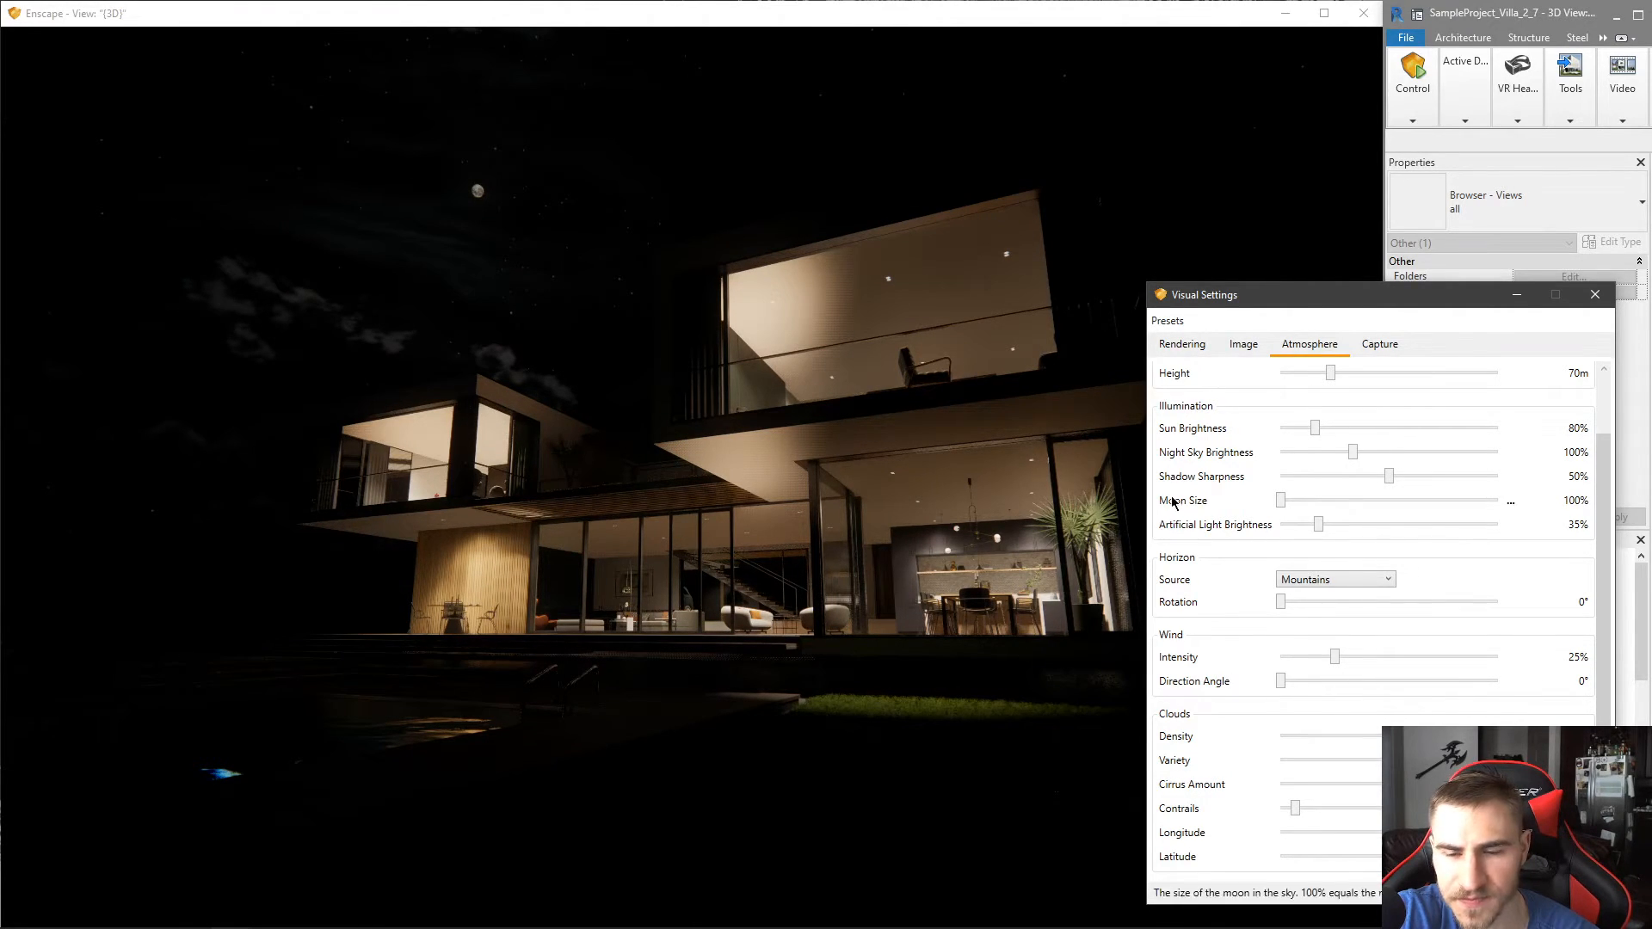
- Raise the manual camera exposure to 85% in the rendering settings
{"action": "left_click_drag", "start_coordinate": [719, 690], "coordinate": [482, 764]}
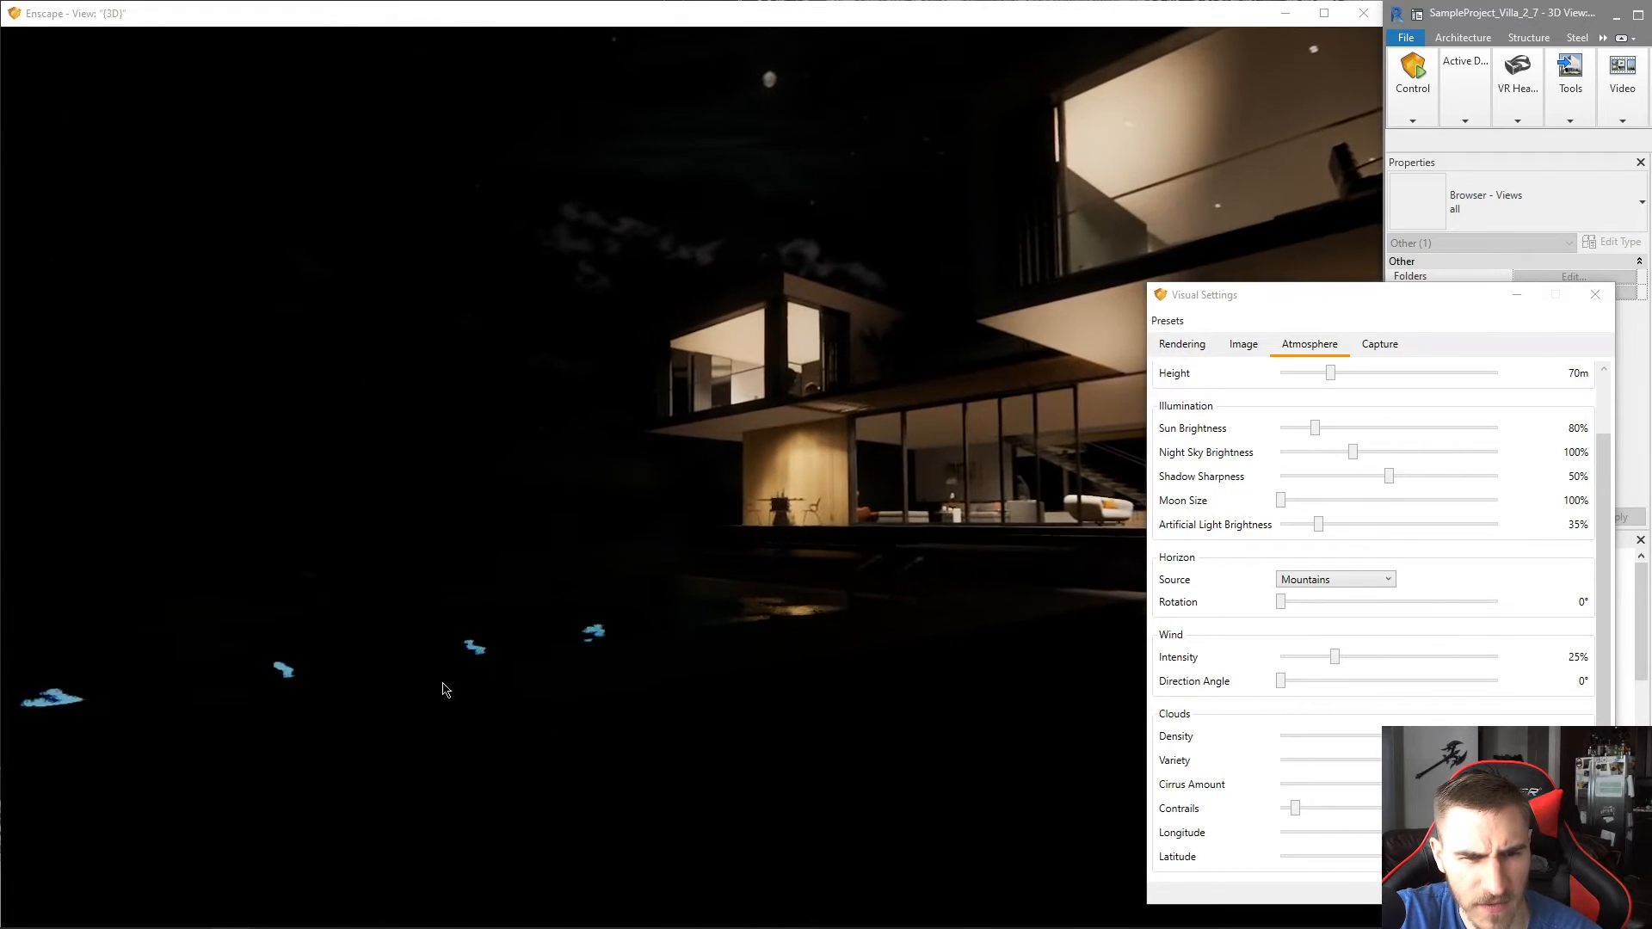
{"action": "left_click", "coordinate": [1182, 344]}
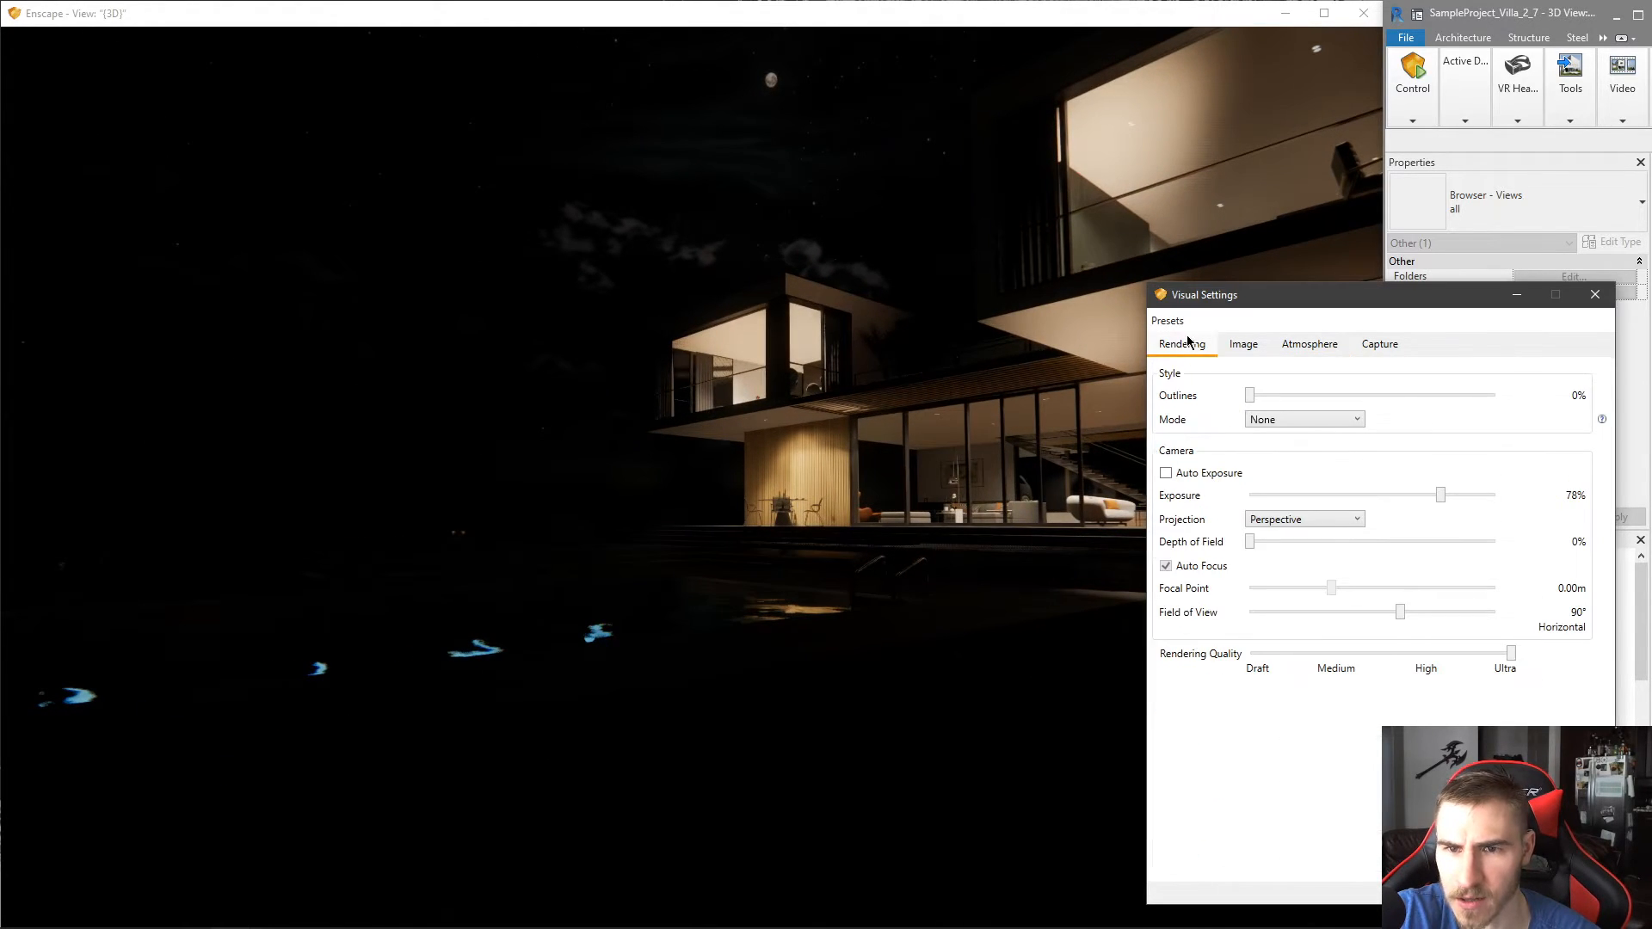
{"action": "mouse_move", "coordinate": [1436, 503]}
{"action": "left_mouse_down"}
{"action": "mouse_move", "coordinate": [1420, 508]}
{"action": "mouse_move", "coordinate": [1466, 484]}
{"action": "mouse_move", "coordinate": [1453, 494]}
{"action": "left_mouse_up"}
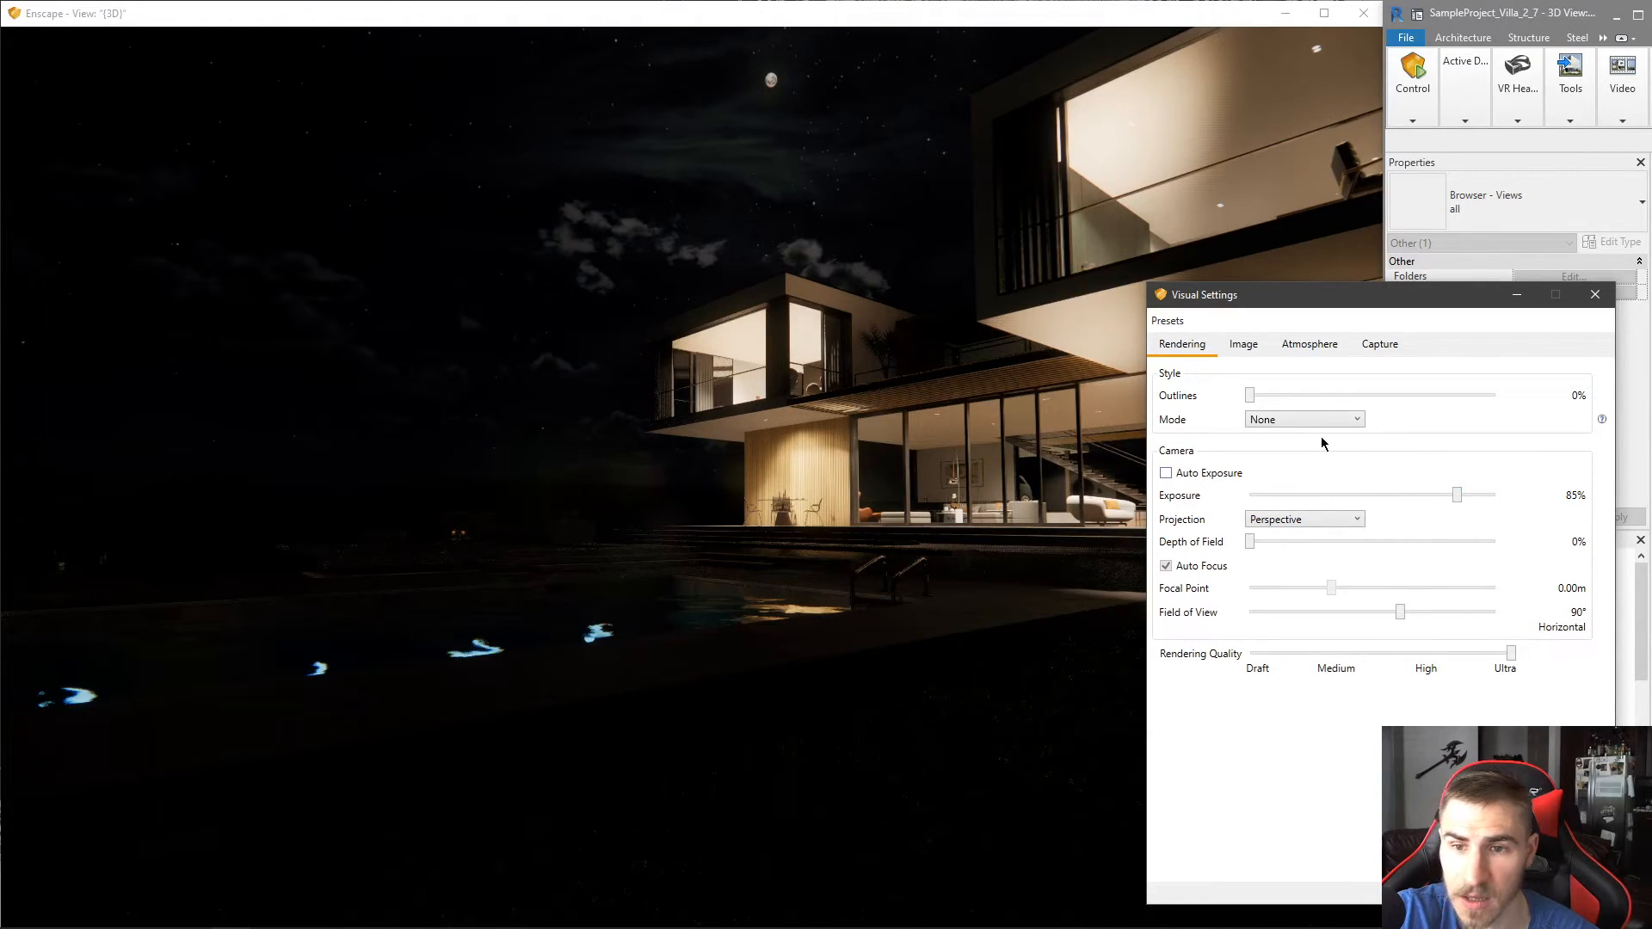
- Reframe the camera so the villa's whole pool-side facade, the pool's edge and the moonlit sky are in view
{"action": "left_click", "coordinate": [1310, 344]}
{"action": "left_click_drag", "start_coordinate": [826, 545], "coordinate": [1172, 525]}
{"action": "key", "text": "a"}
{"action": "key", "text": "a"}
{"action": "mouse_move", "coordinate": [609, 288]}
{"action": "left_mouse_down"}
{"action": "mouse_move", "coordinate": [635, 295]}
{"action": "mouse_move", "coordinate": [599, 295]}
{"action": "left_mouse_up"}
{"action": "key", "text": "d"}
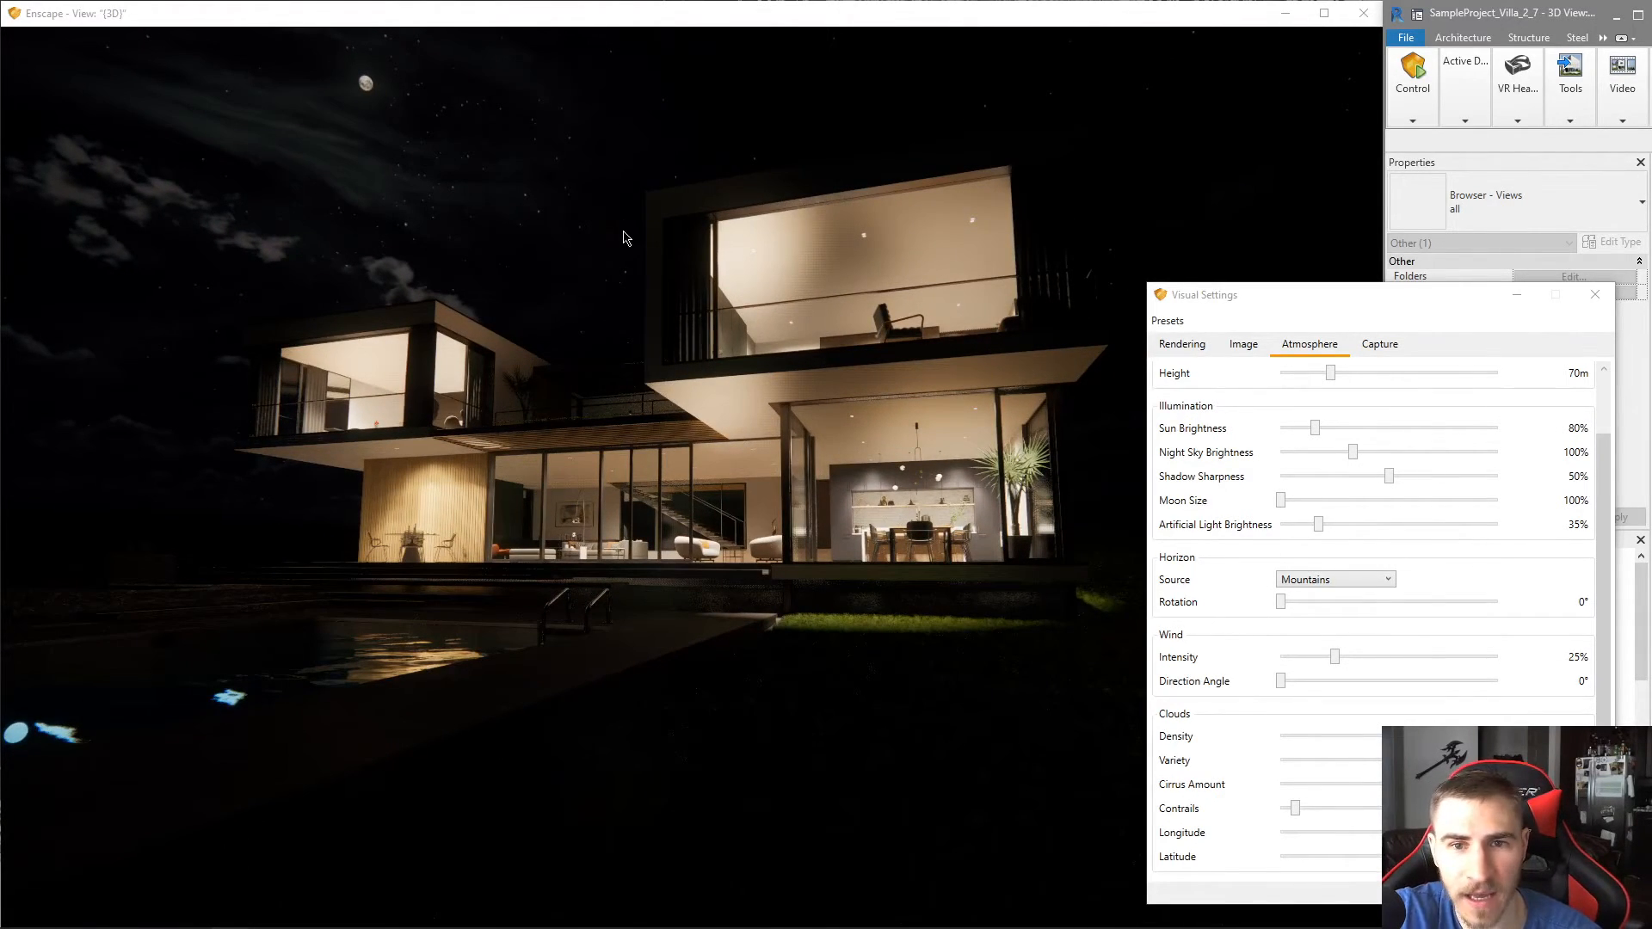
{"action": "left_click_drag", "start_coordinate": [715, 528], "coordinate": [714, 473]}
- Raise the night sky brightness to 195% in the atmosphere settings
{"action": "left_click", "coordinate": [1196, 347]}
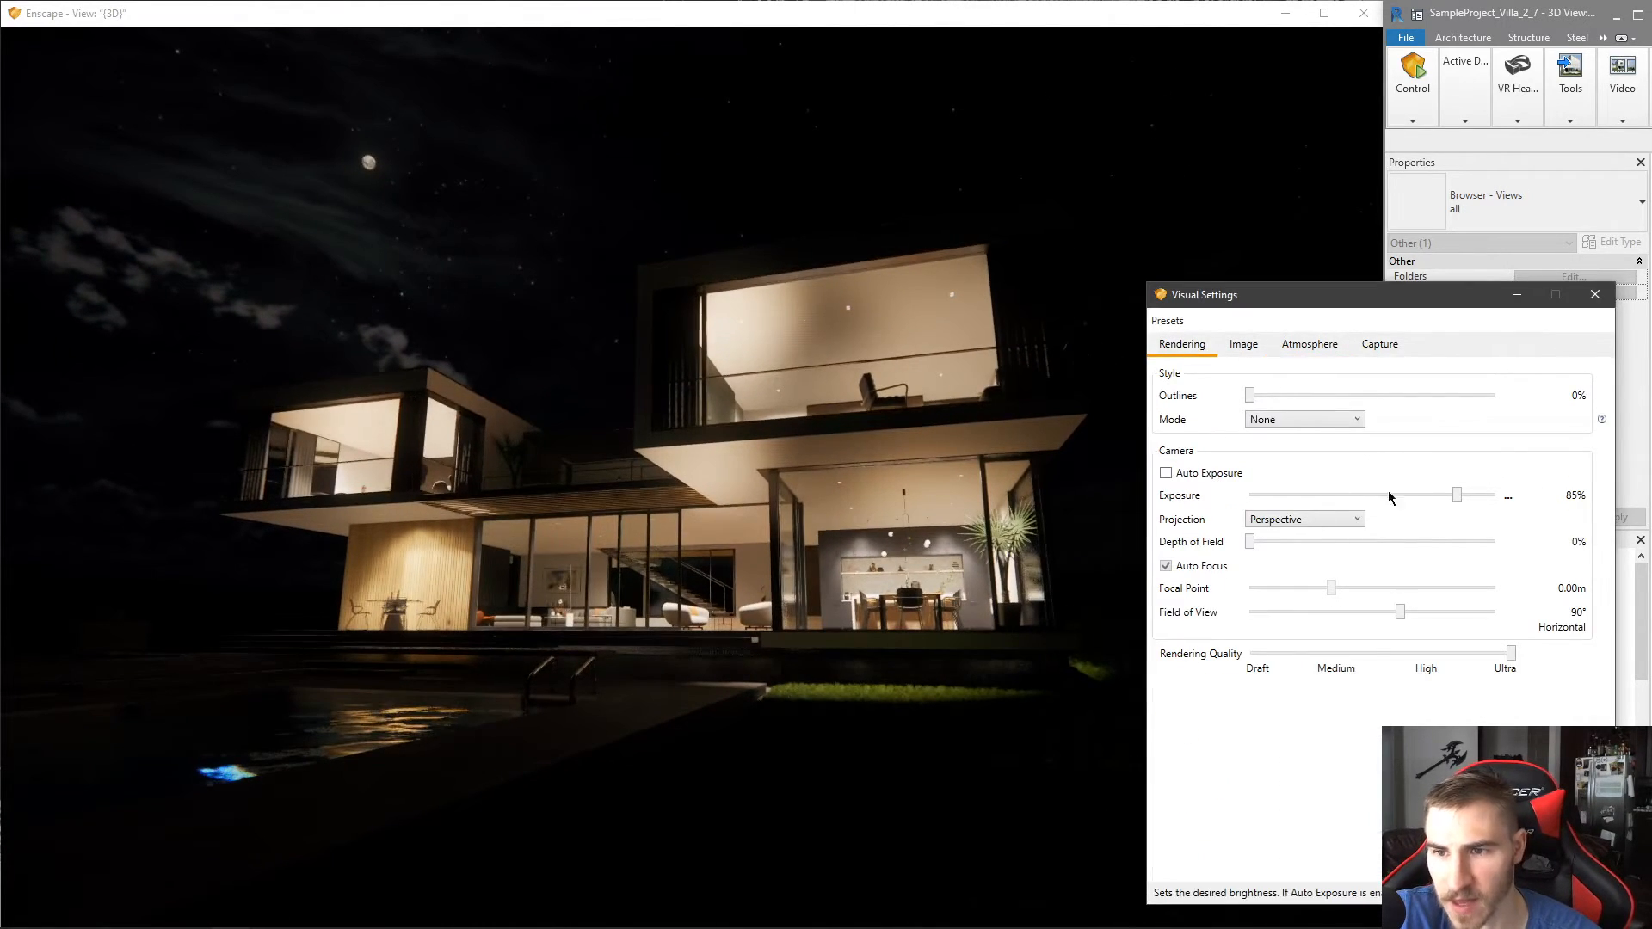
{"action": "left_click", "coordinate": [1283, 344]}
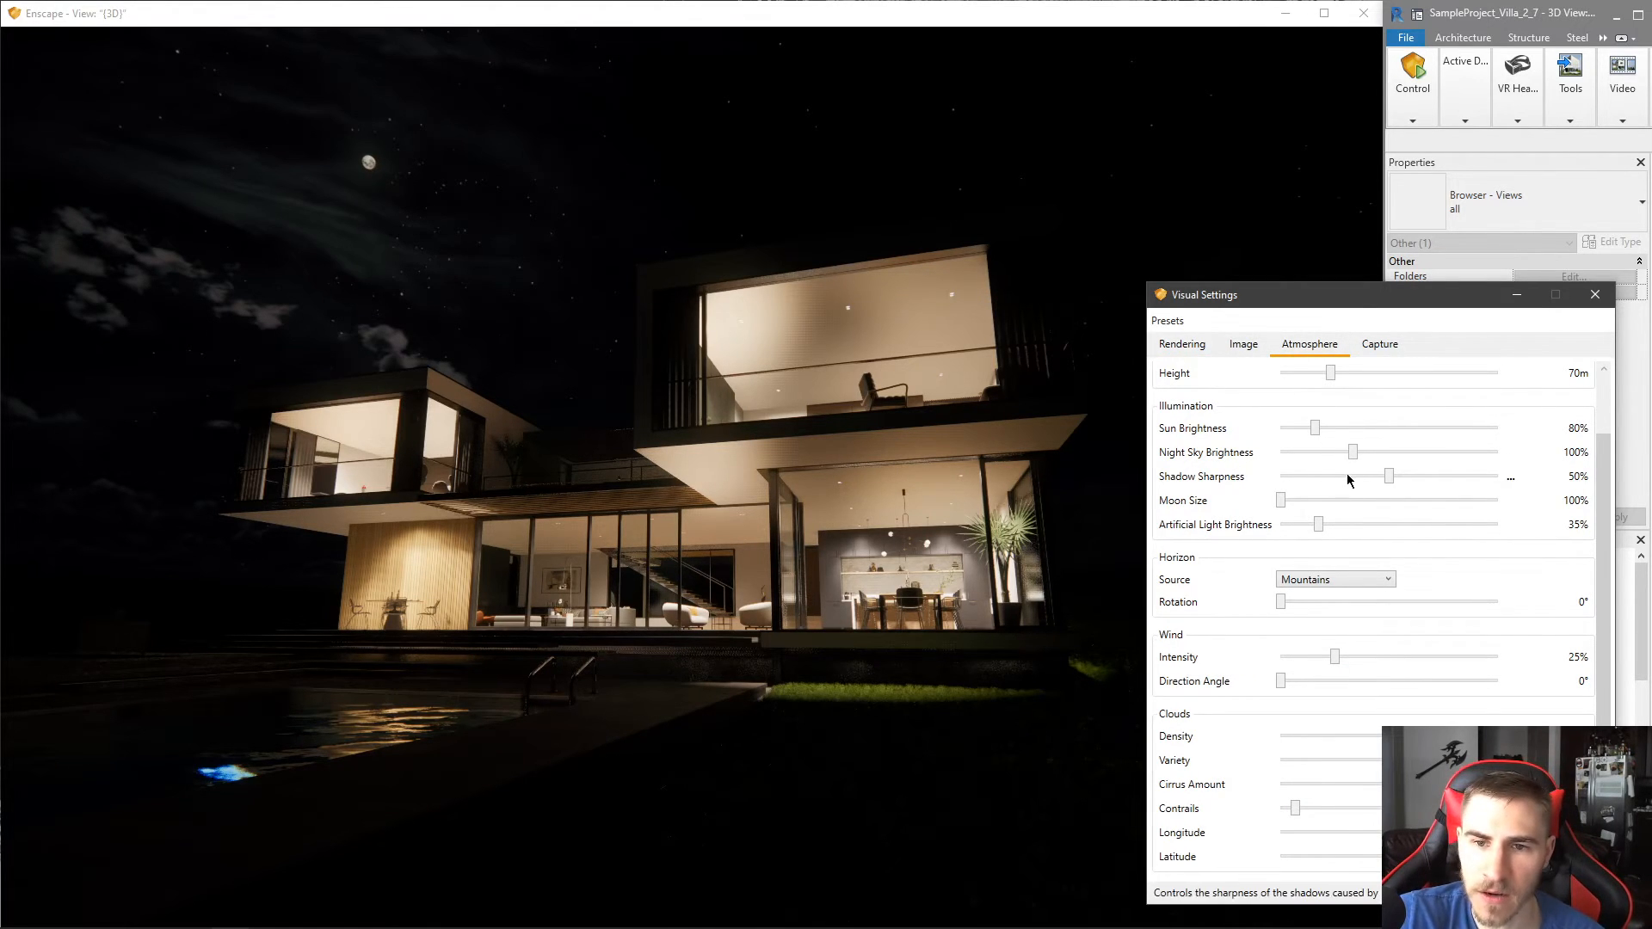
{"action": "left_click_drag", "start_coordinate": [1351, 453], "coordinate": [1420, 465]}
{"action": "left_click_drag", "start_coordinate": [662, 258], "coordinate": [734, 371]}
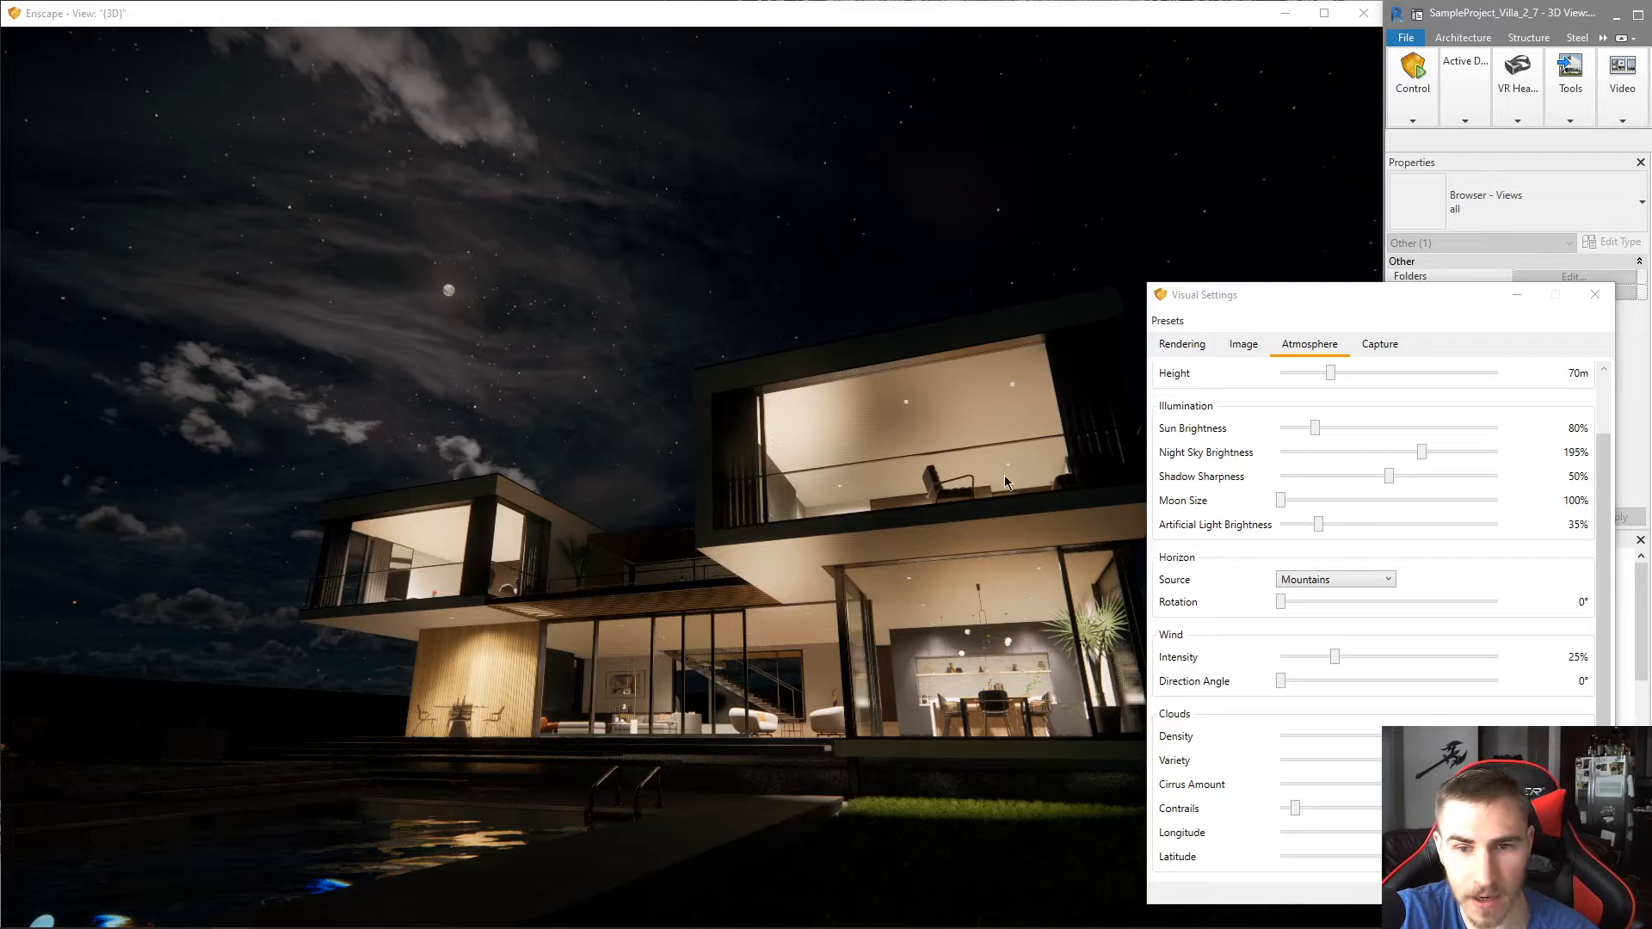
- Lower the night sky brightness to 130% and enlarge the moon to 300% in the atmosphere settings
{"action": "left_click_drag", "start_coordinate": [1419, 456], "coordinate": [1397, 454]}
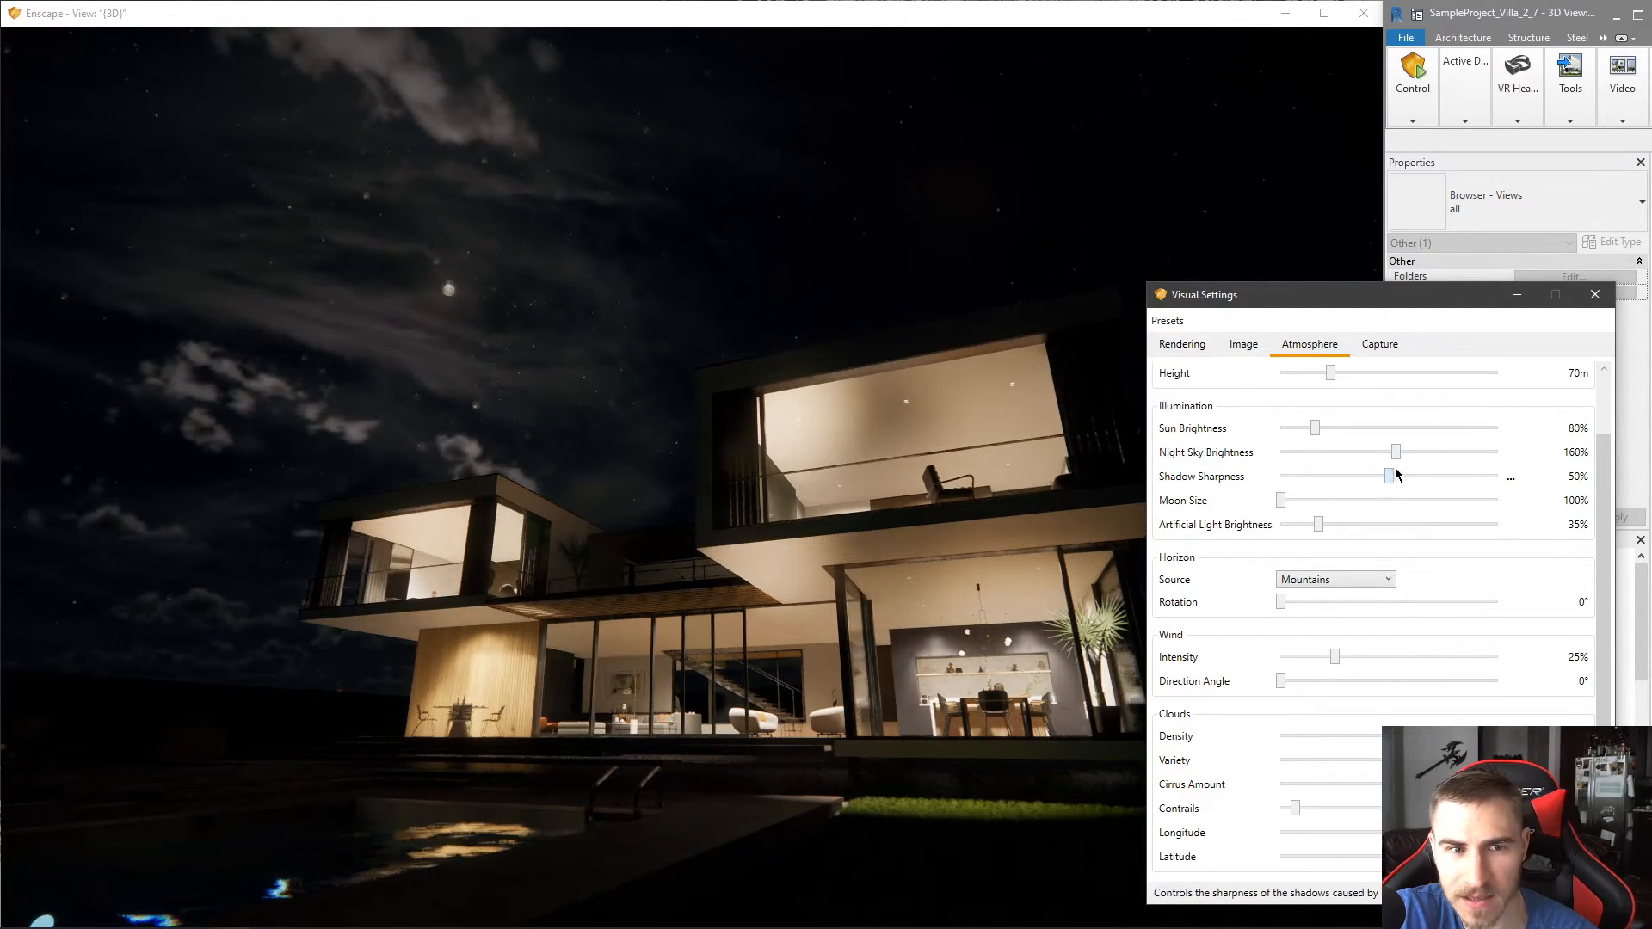
{"action": "mouse_move", "coordinate": [1397, 453]}
{"action": "left_mouse_down"}
{"action": "mouse_move", "coordinate": [1376, 456]}
{"action": "mouse_move", "coordinate": [1377, 474]}
{"action": "left_mouse_up"}
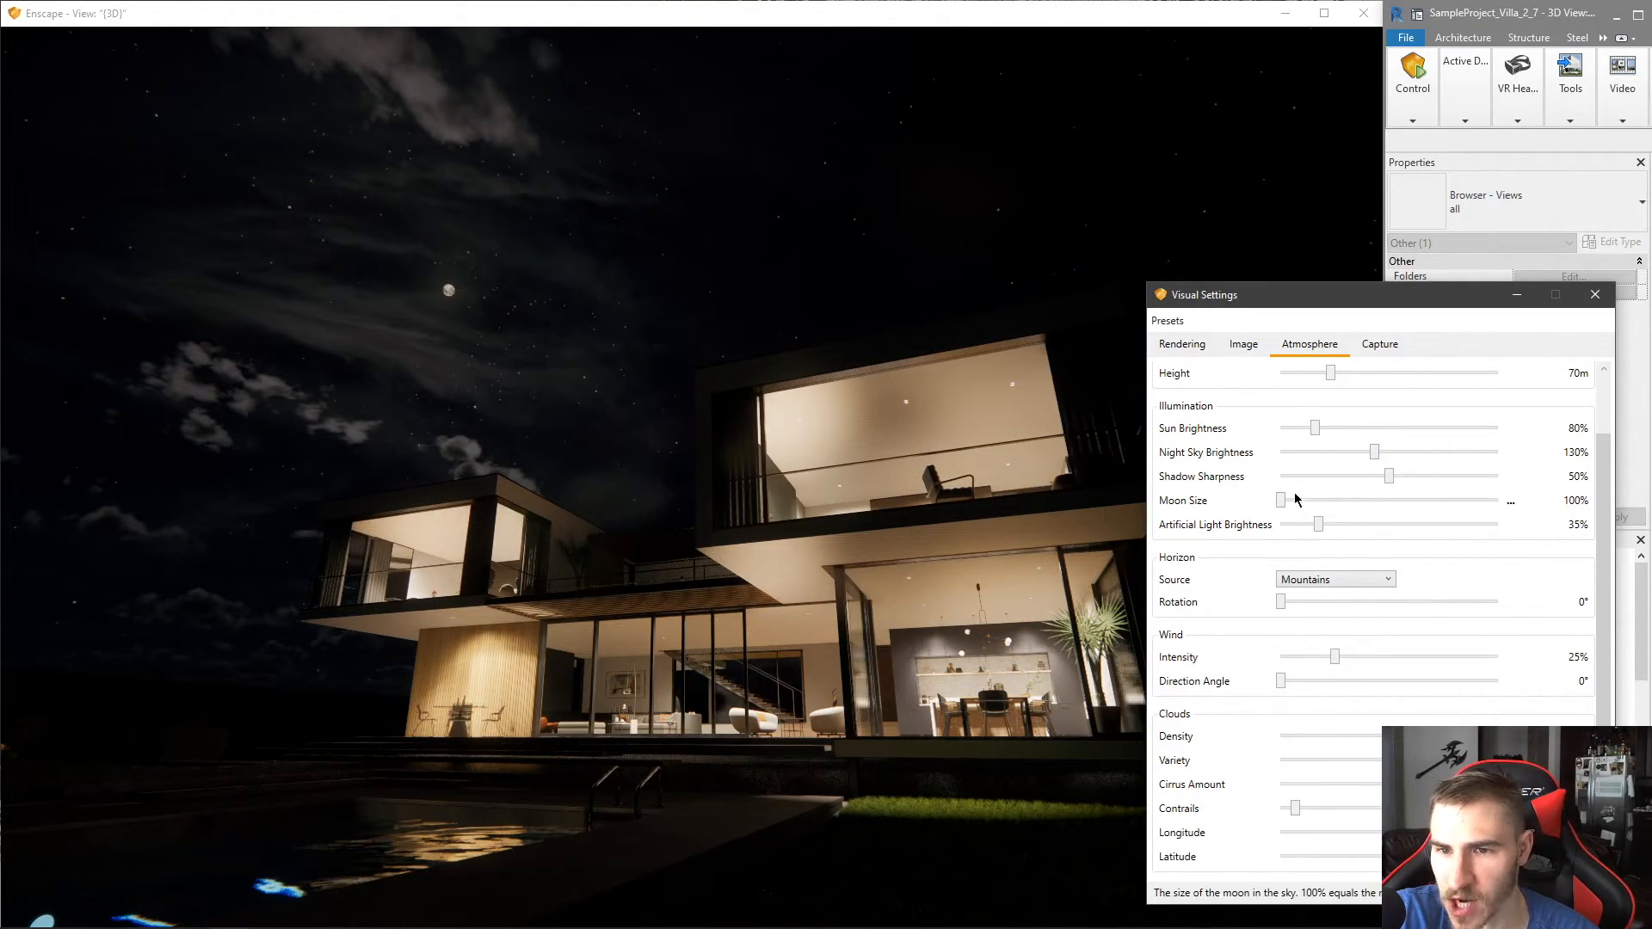
{"action": "left_click_drag", "start_coordinate": [1286, 501], "coordinate": [1332, 505]}
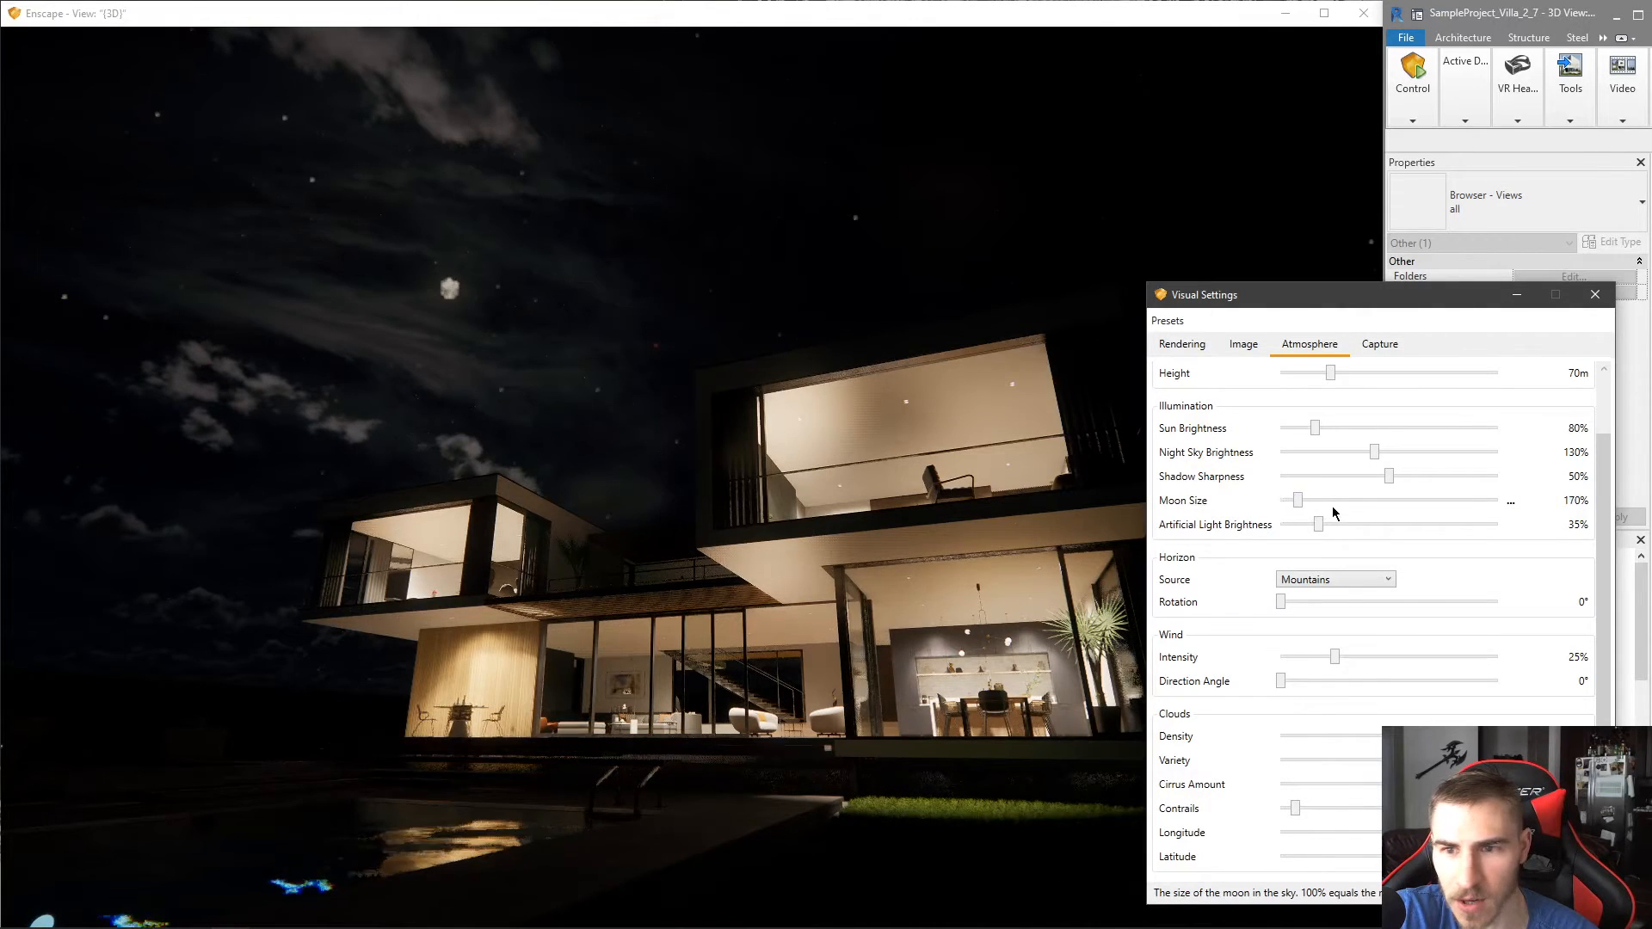
{"action": "left_click_drag", "start_coordinate": [1333, 506], "coordinate": [1330, 505]}
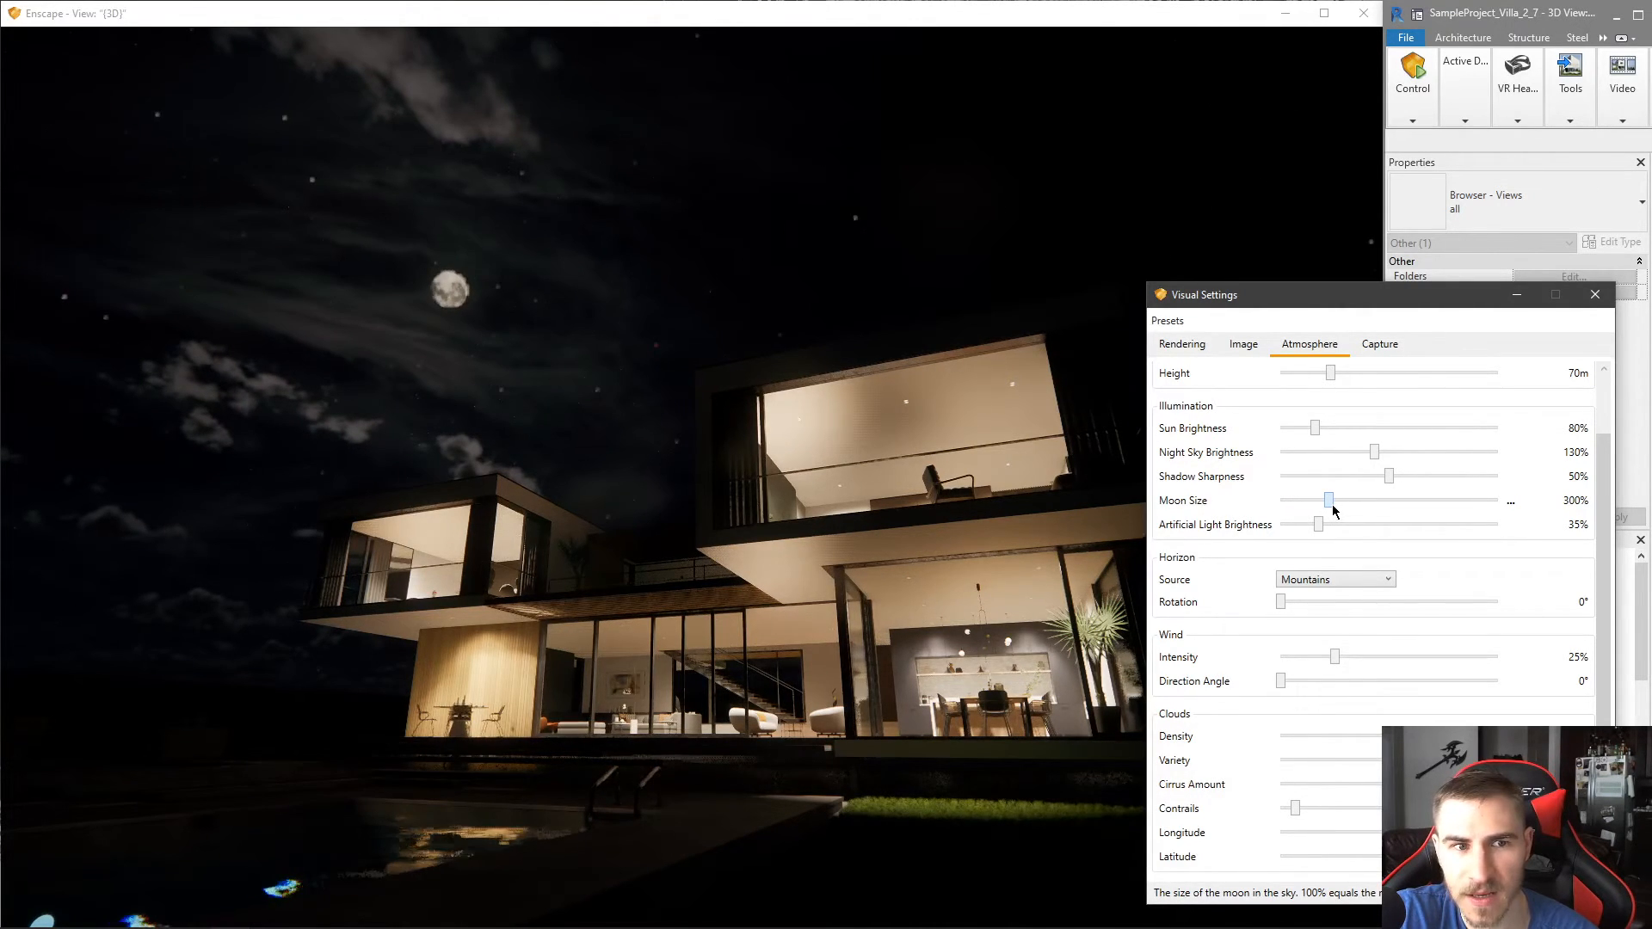
- Raise the manual camera exposure to 94% for the moonlit view of the villa and pool
{"action": "left_click", "coordinate": [845, 492]}
{"action": "left_click_drag", "start_coordinate": [844, 492], "coordinate": [895, 461]}
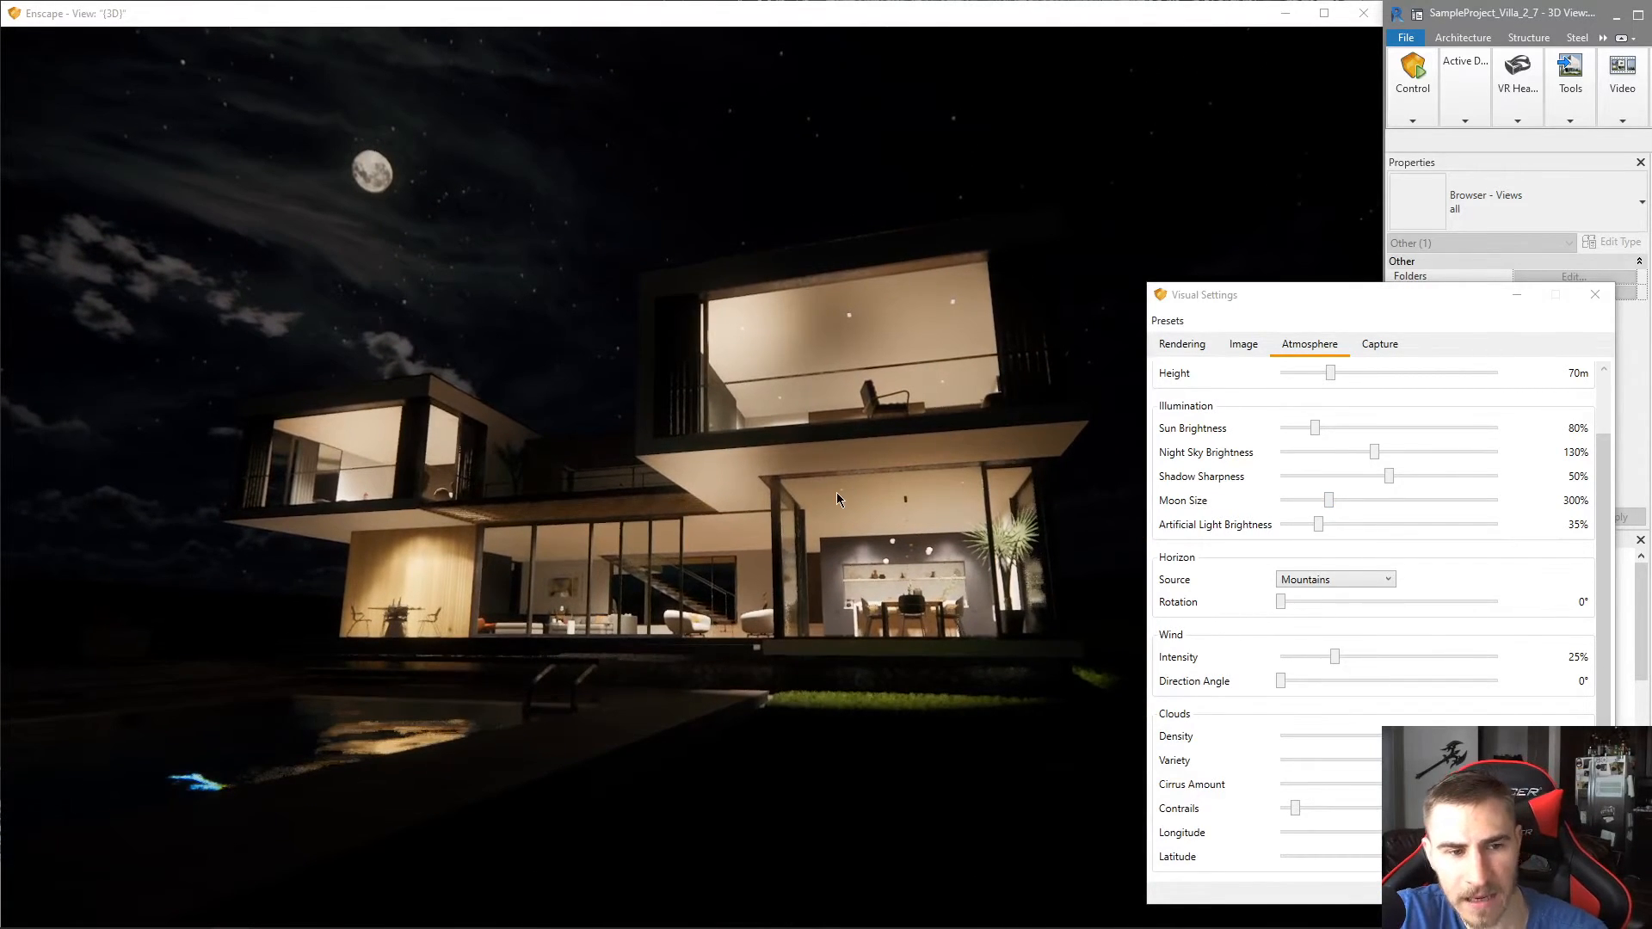
{"action": "left_click_drag", "start_coordinate": [833, 493], "coordinate": [812, 488]}
{"action": "right_click_drag", "start_coordinate": [813, 488], "coordinate": [805, 486]}
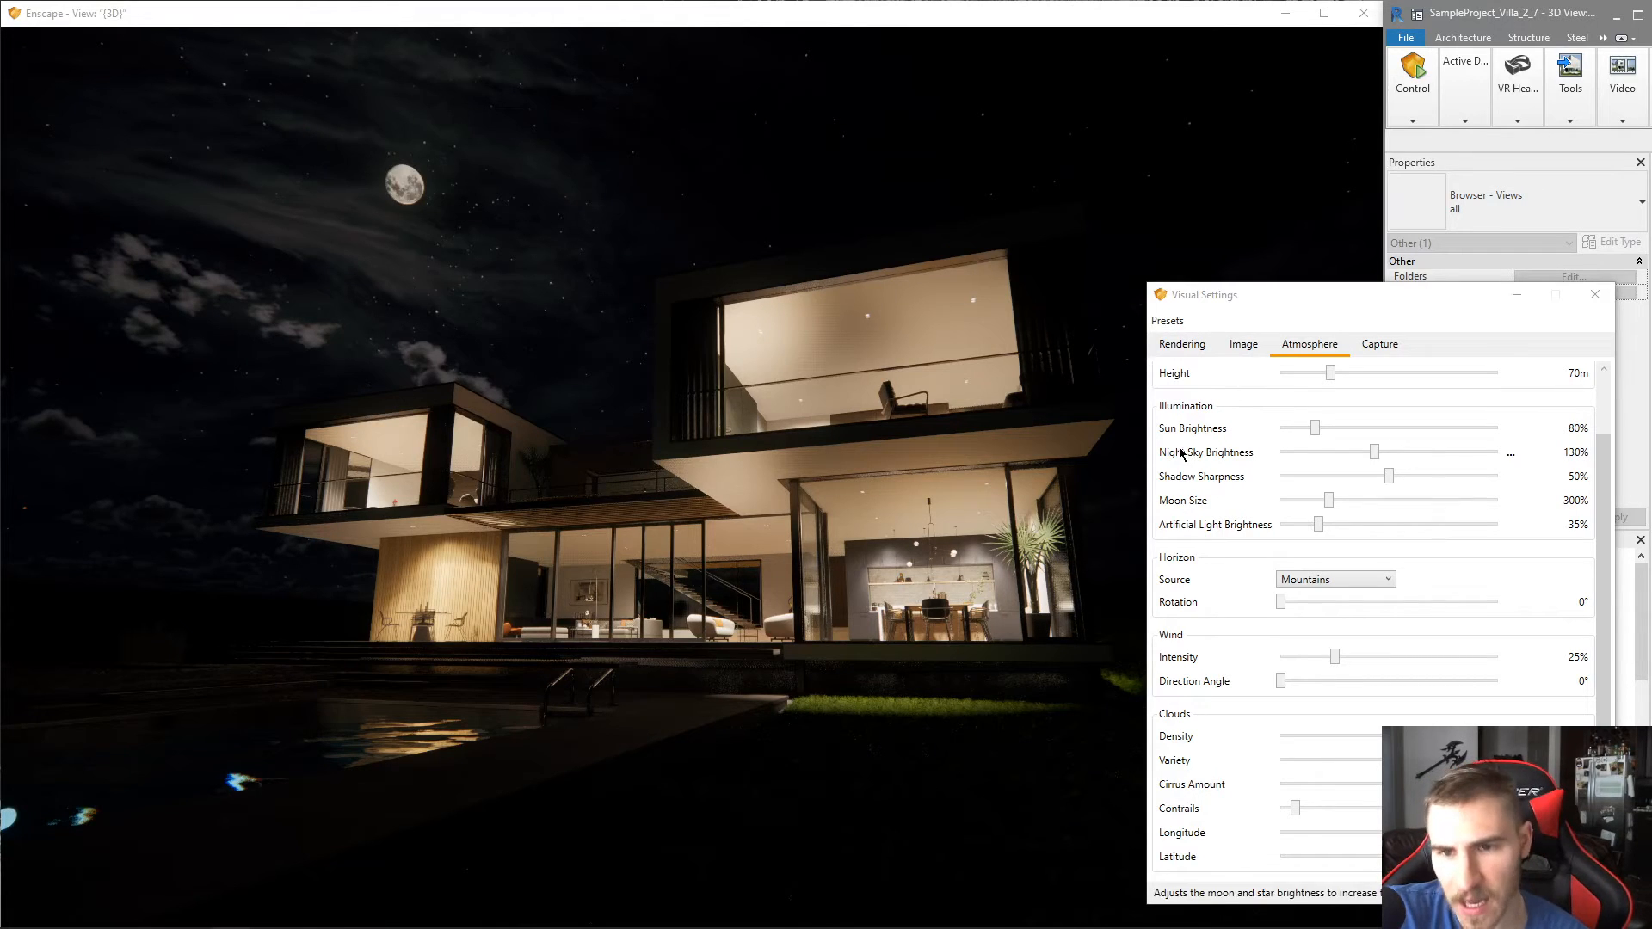
{"action": "left_click", "coordinate": [1191, 346]}
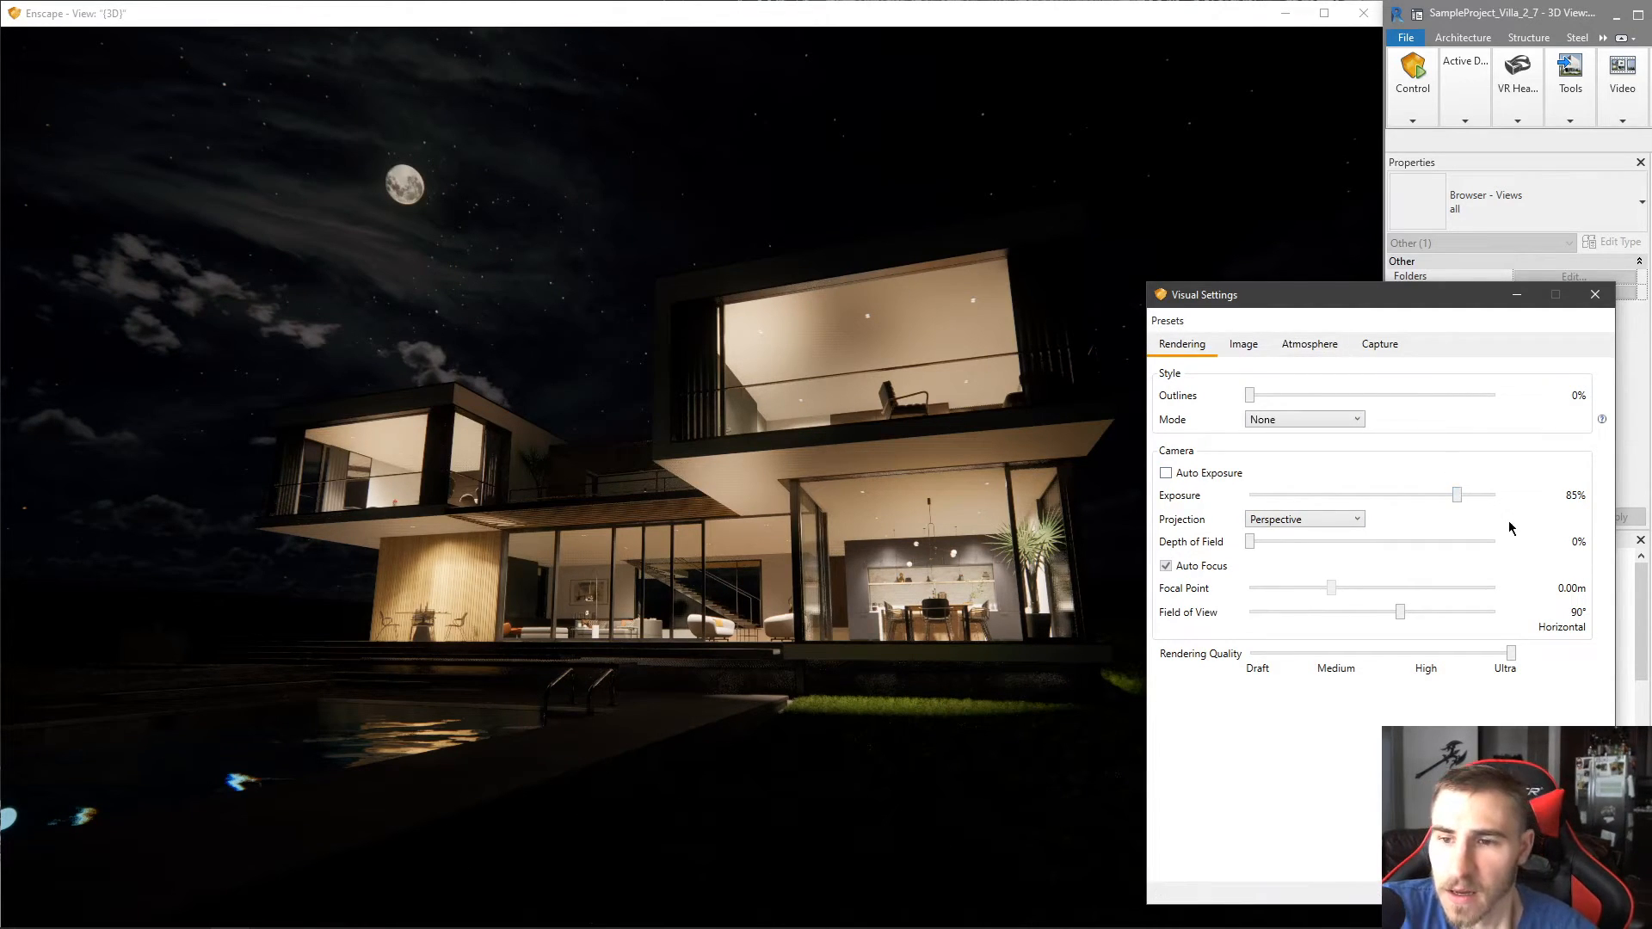
{"action": "scroll", "coordinate": [1457, 500], "scroll_direction": "up", "scroll_amount": 2}
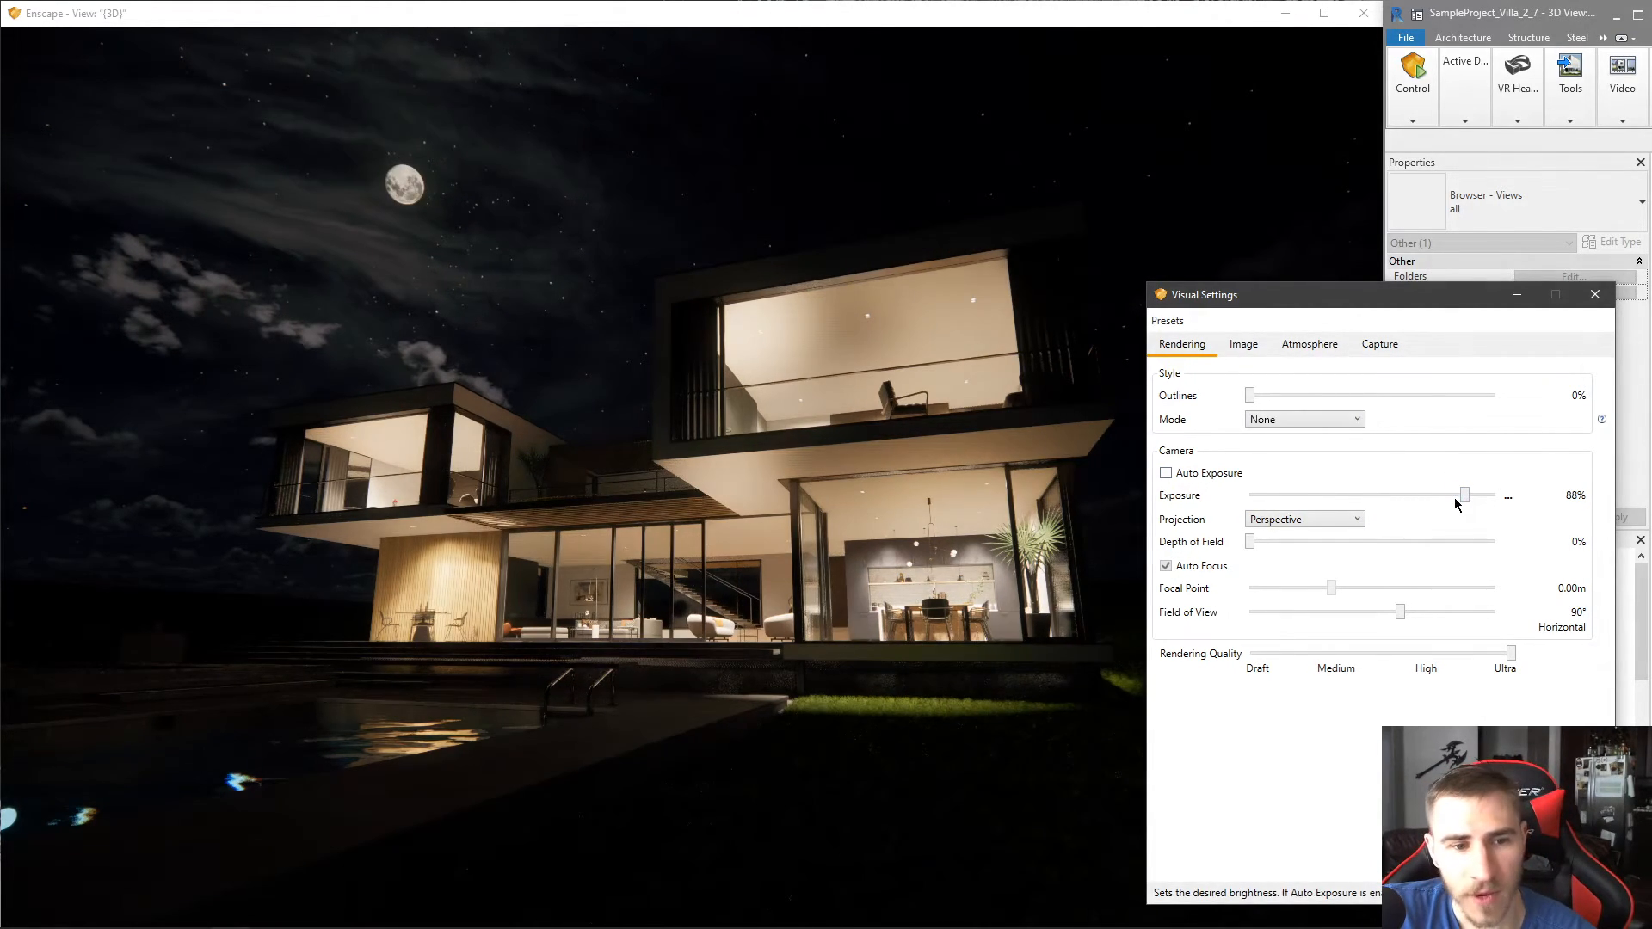
{"action": "scroll", "coordinate": [1457, 504], "scroll_direction": "up", "scroll_amount": 2}
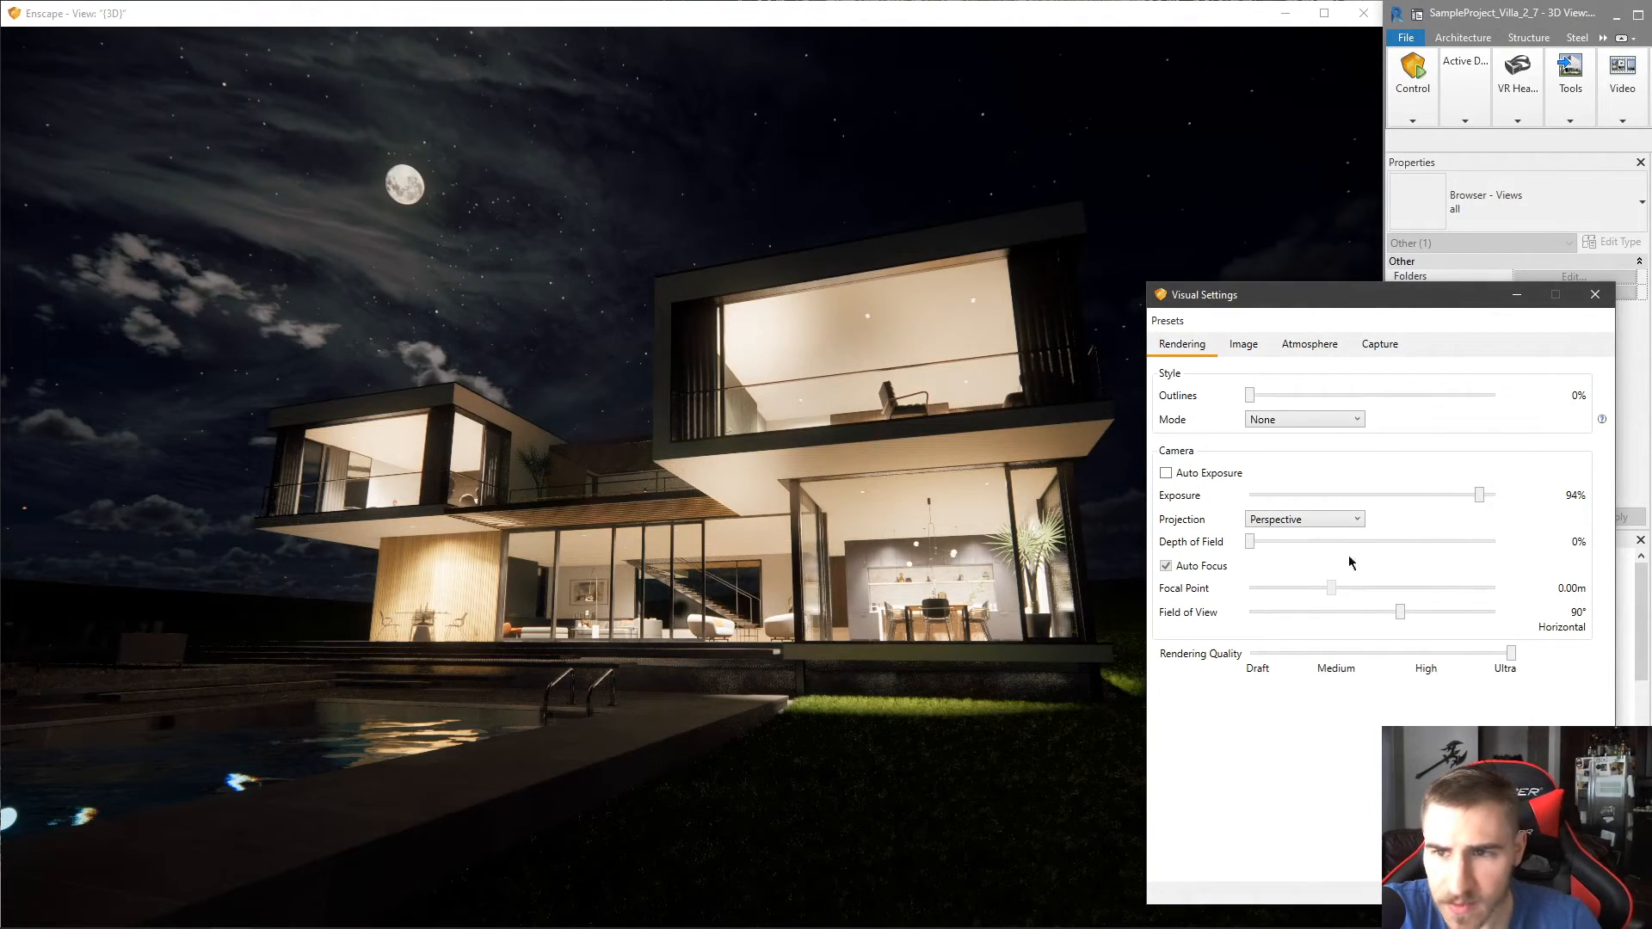
- Lower the night sky brightness to 70% and the artificial light brightness to 20%
{"action": "left_click_drag", "start_coordinate": [1000, 510], "coordinate": [976, 515]}
{"action": "left_click", "coordinate": [1284, 350]}
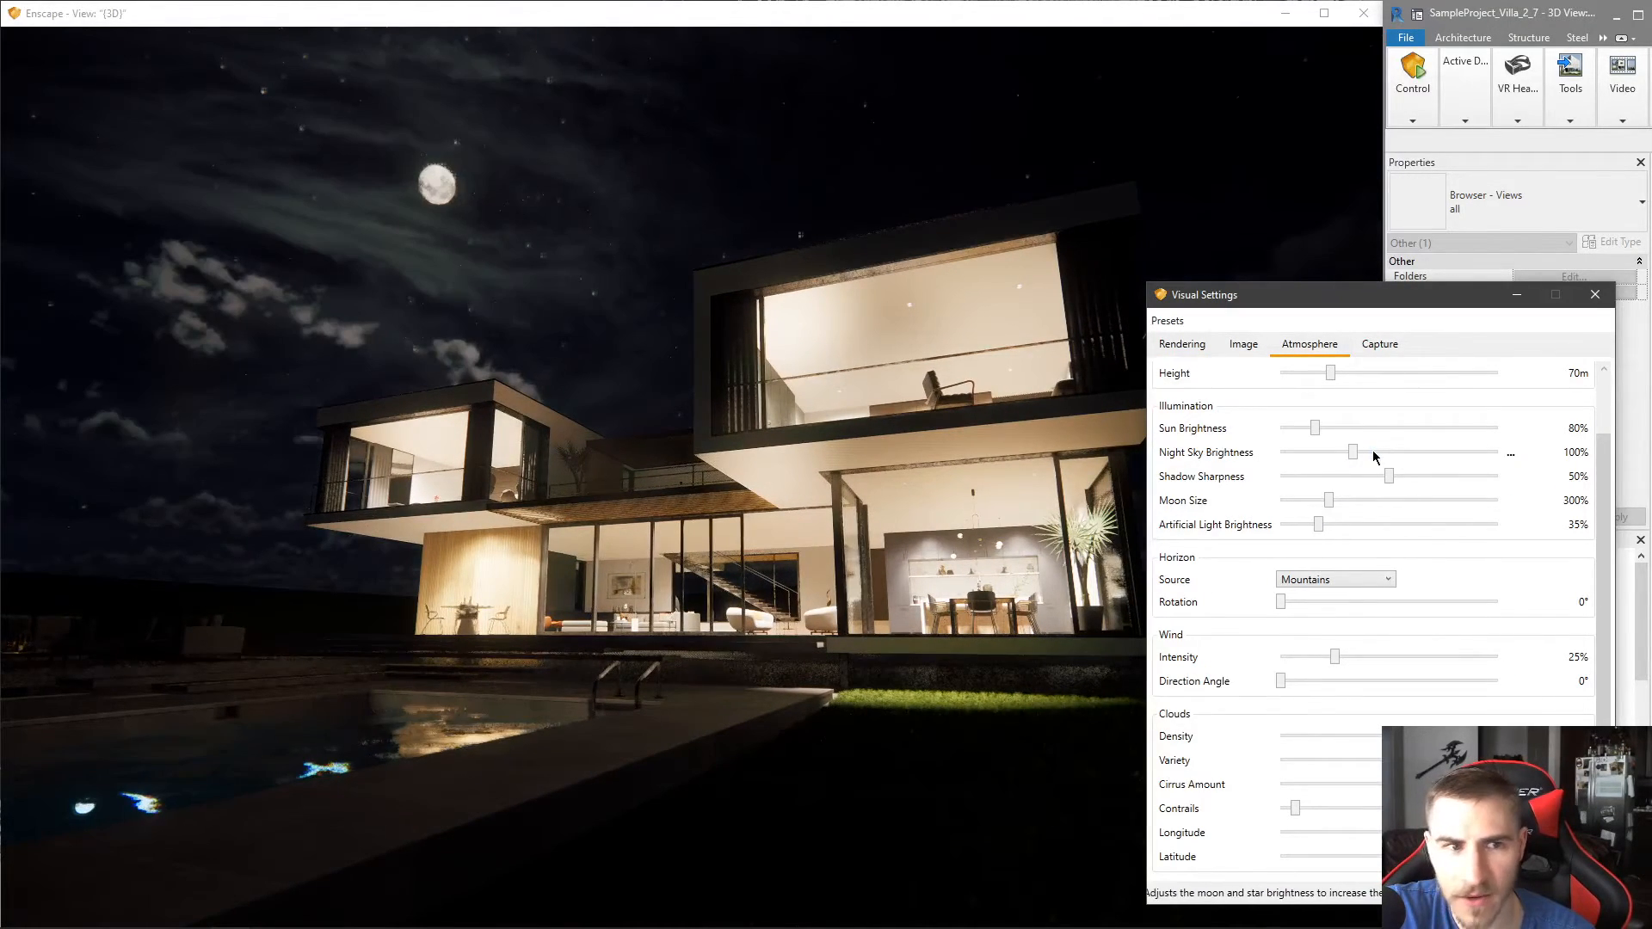
{"action": "left_click_drag", "start_coordinate": [1351, 454], "coordinate": [1326, 453]}
{"action": "left_click", "coordinate": [1351, 453]}
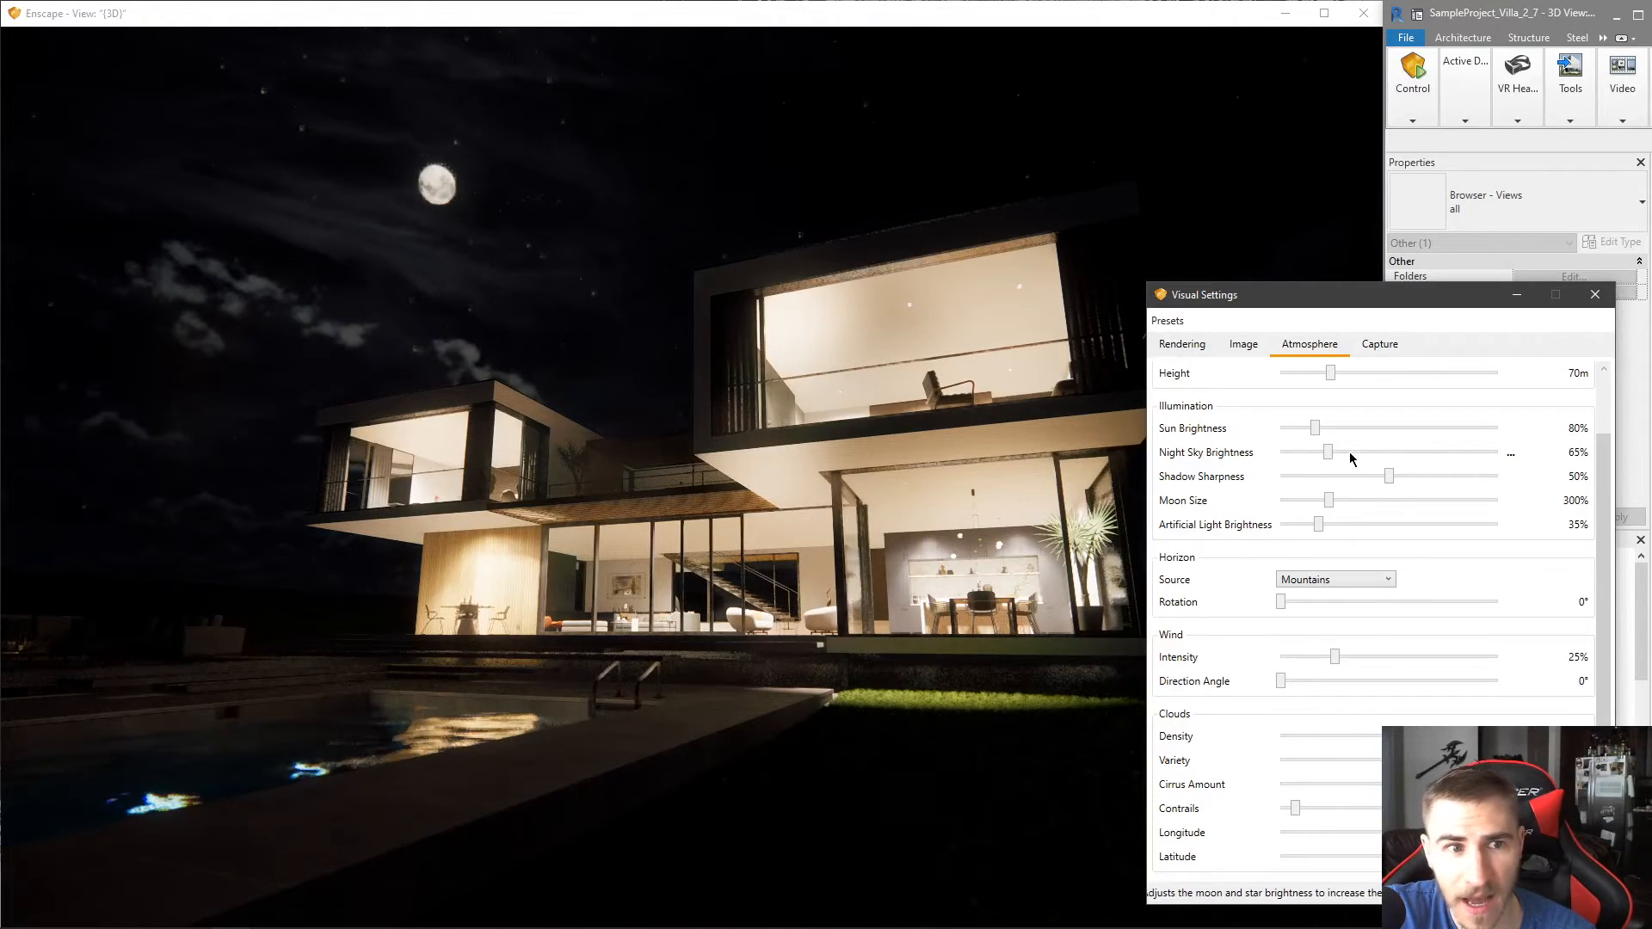
{"action": "left_click_drag", "start_coordinate": [1319, 524], "coordinate": [1313, 524]}
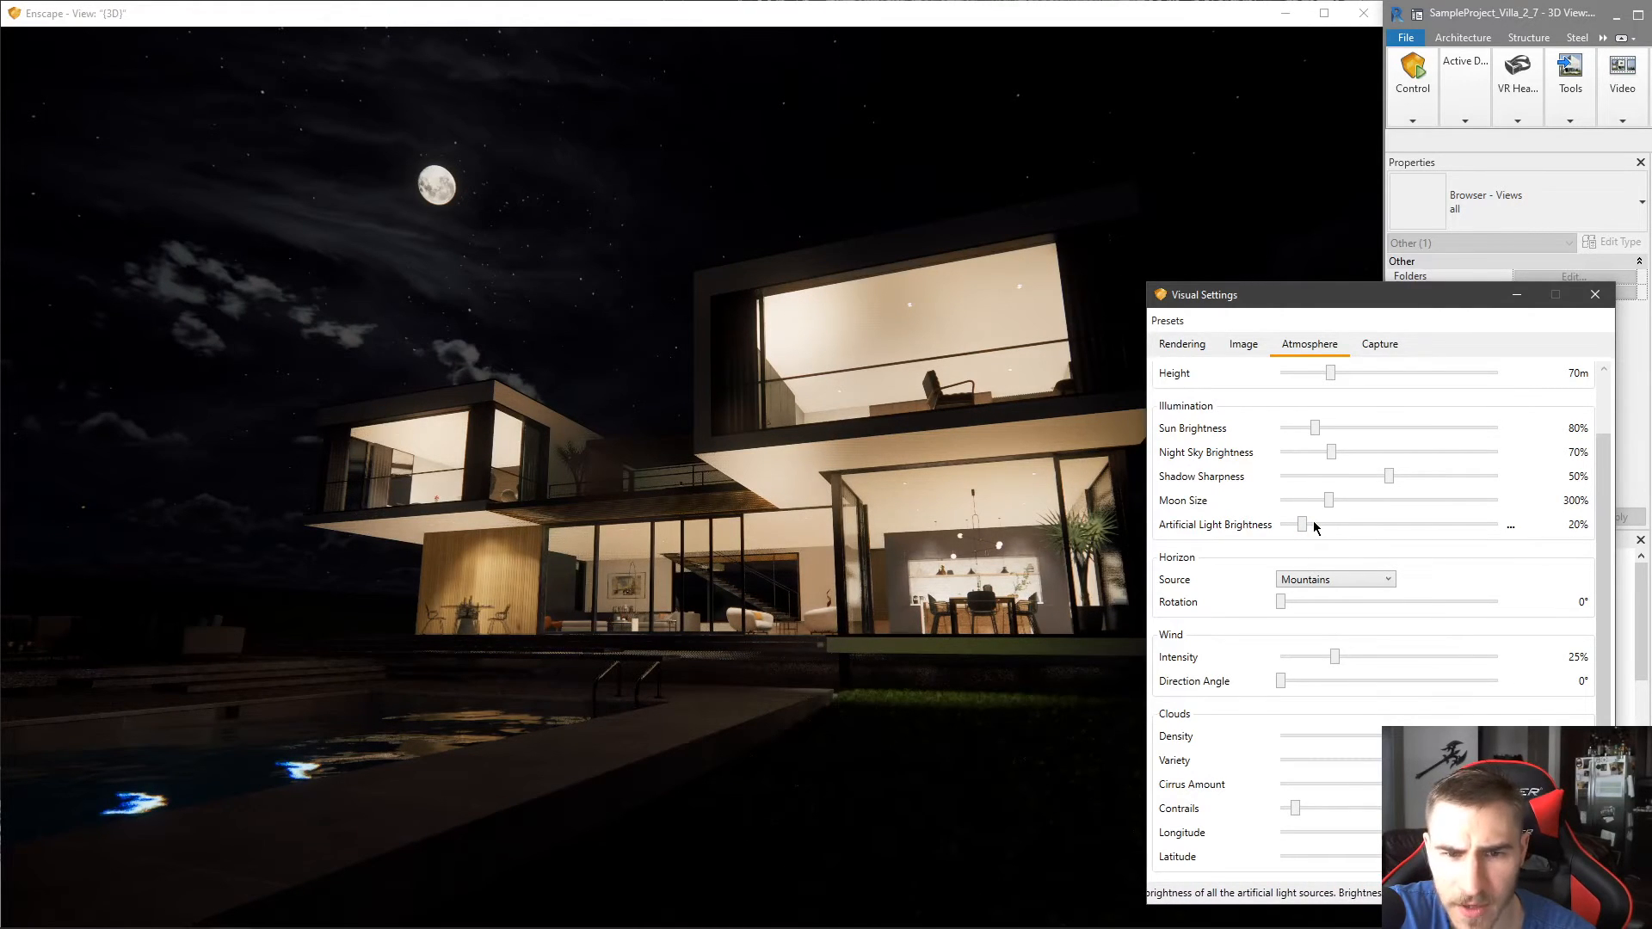
- Lower the contrast highlights to -100% in the image settings
{"action": "left_click_drag", "start_coordinate": [1020, 613], "coordinate": [959, 595]}
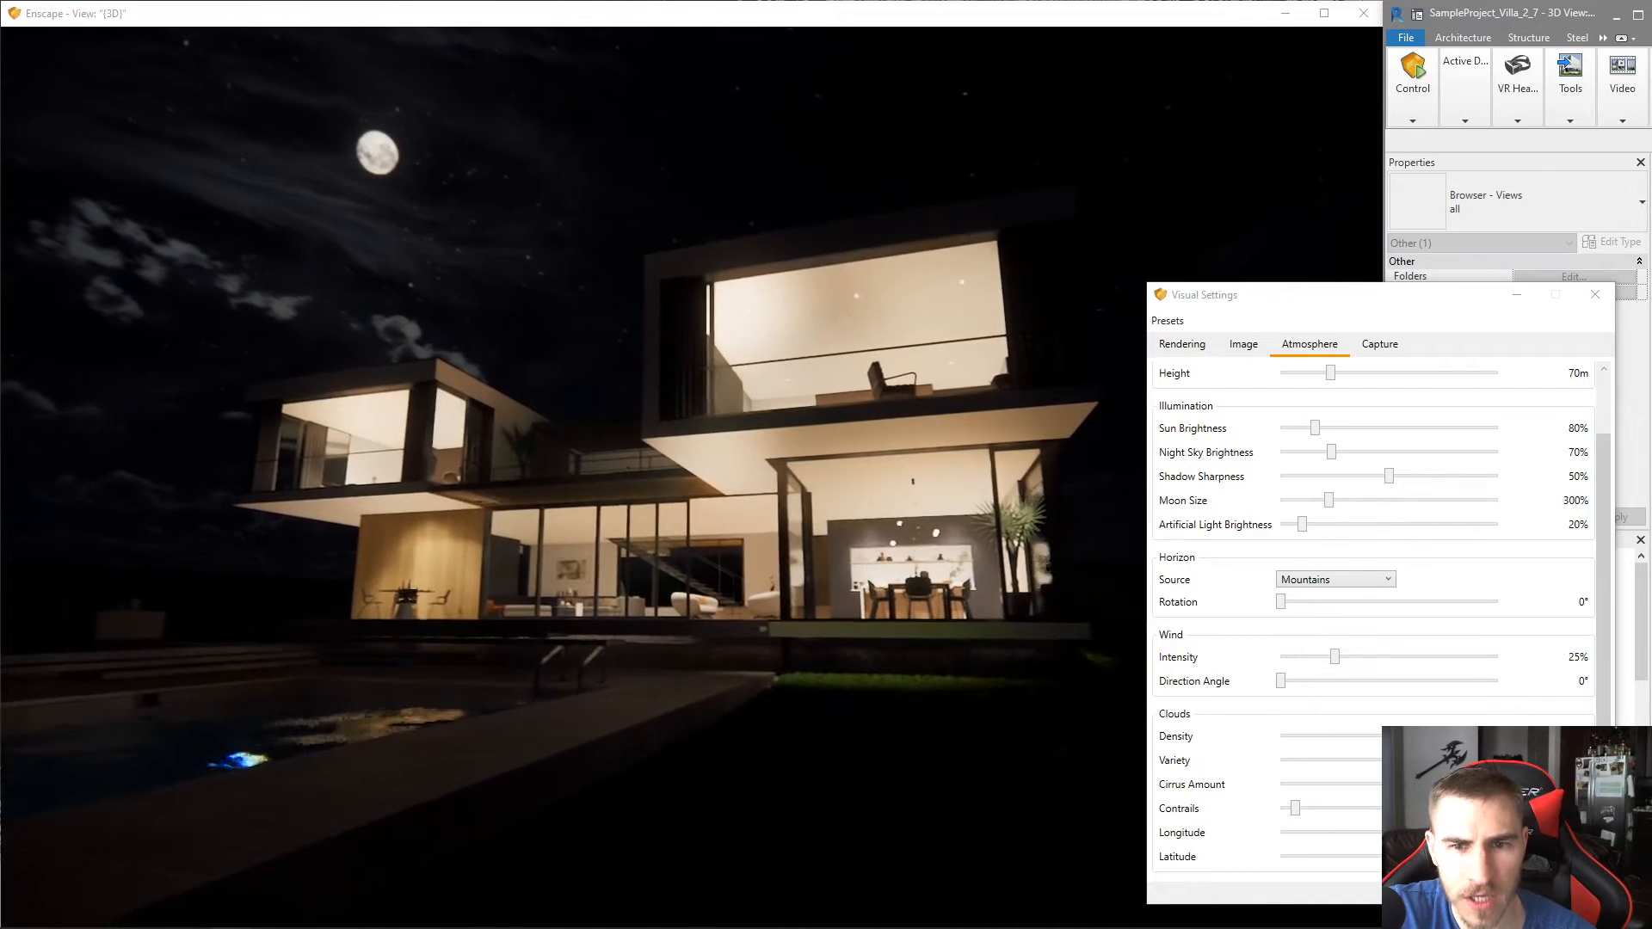
{"action": "left_click", "coordinate": [1255, 348]}
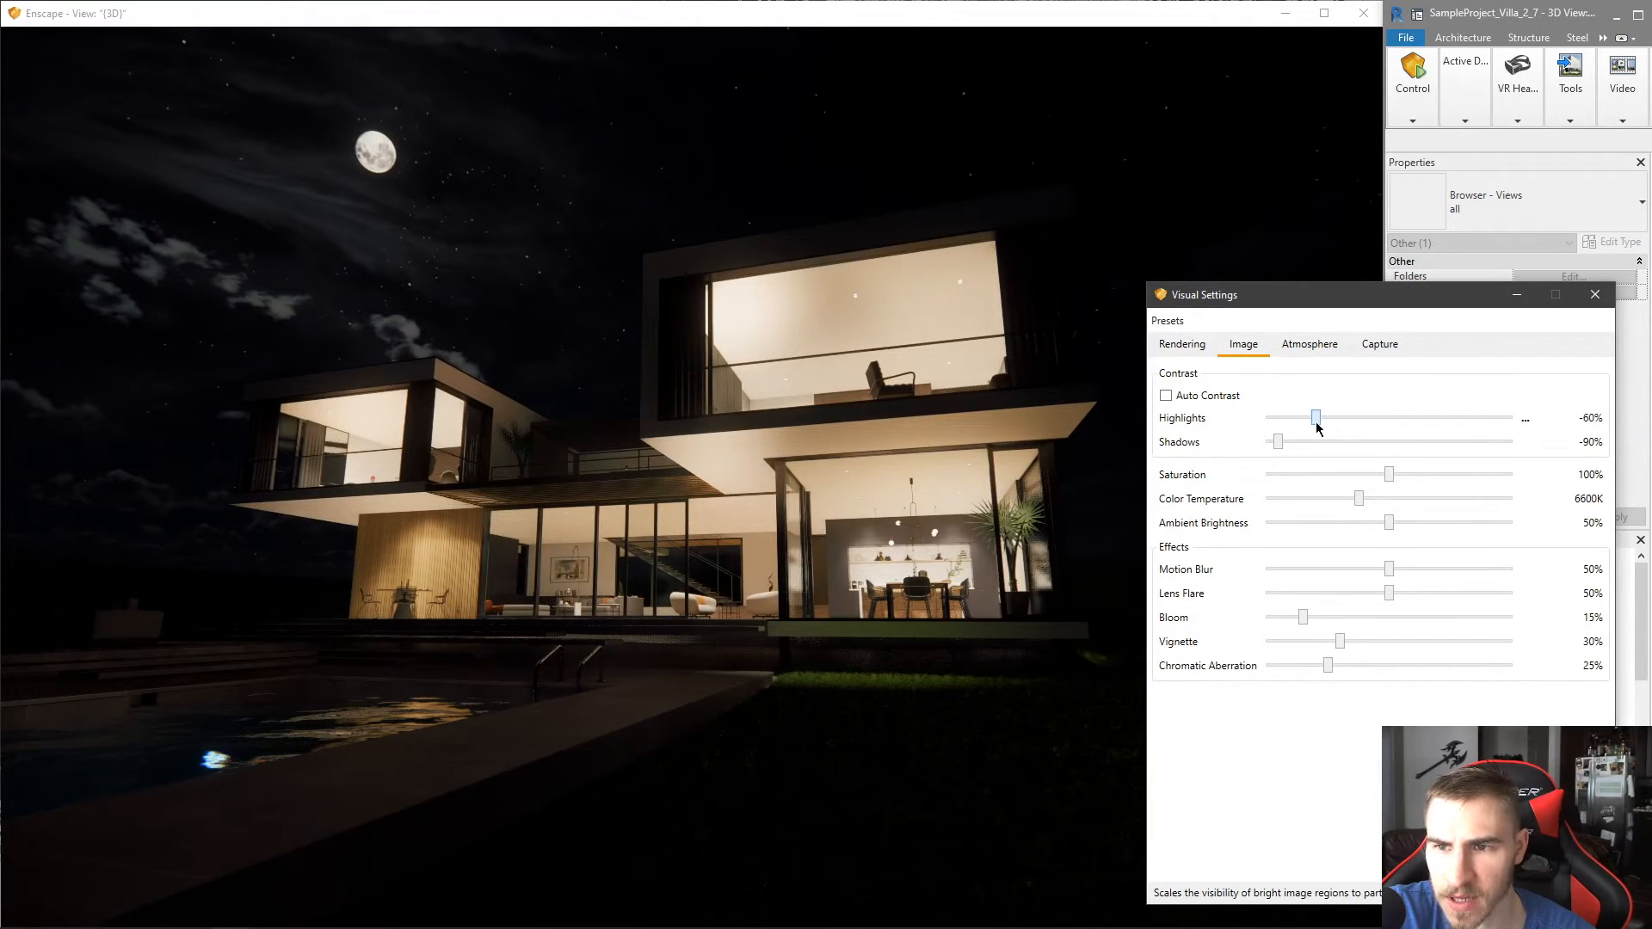
{"action": "left_click_drag", "start_coordinate": [1299, 444], "coordinate": [1268, 462]}
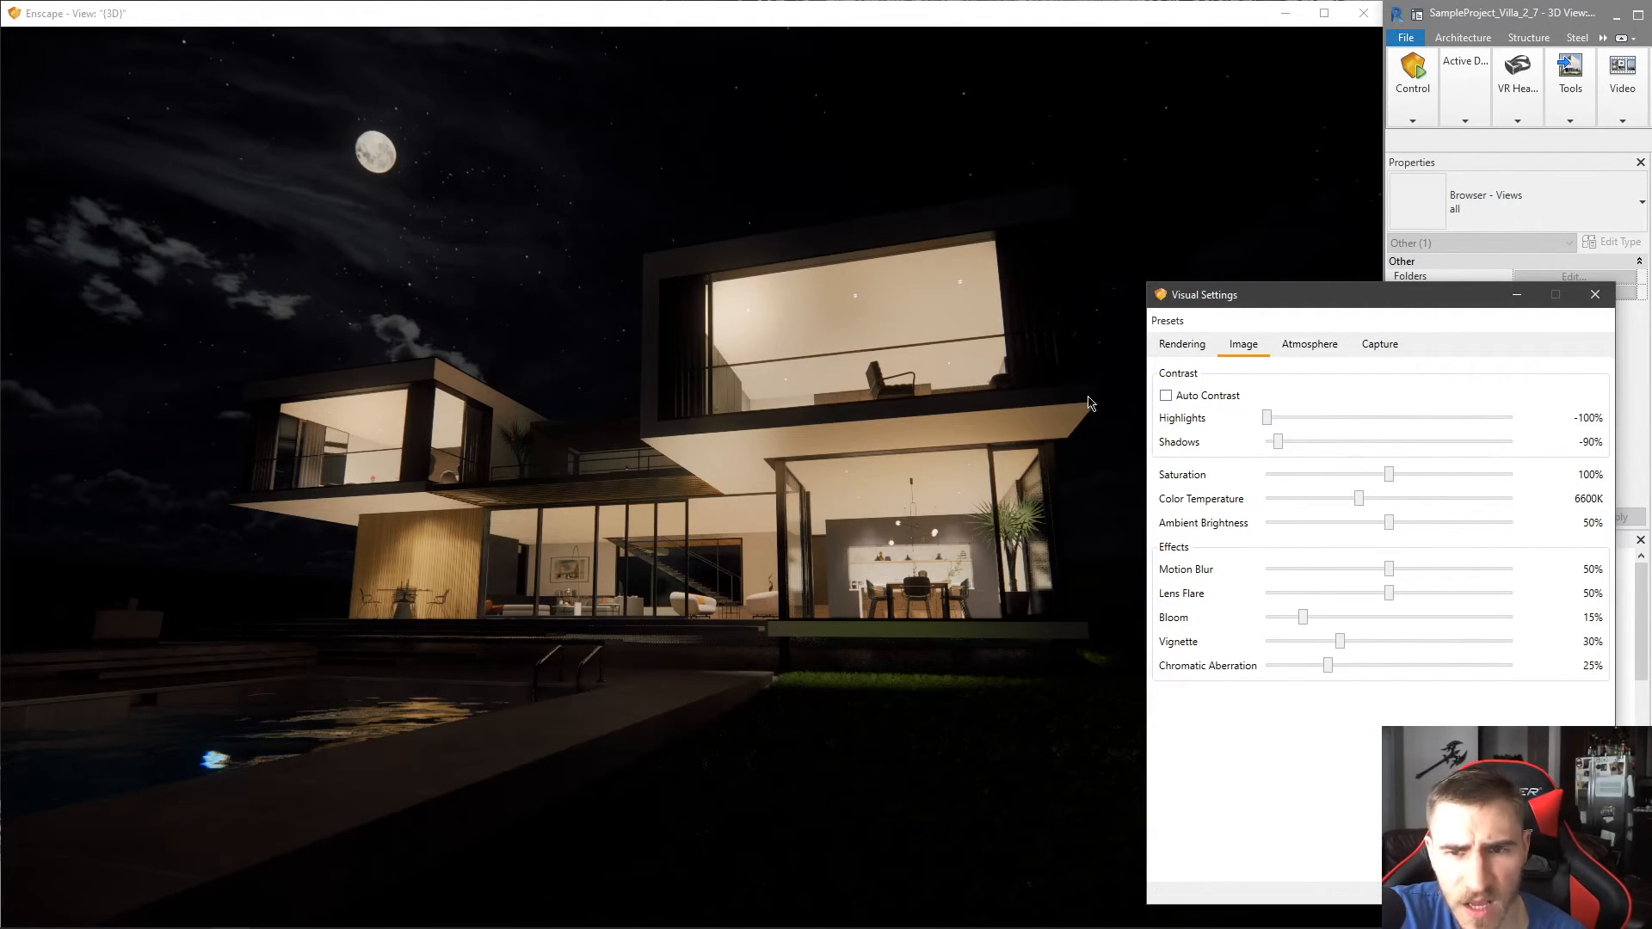
- Try the ambient brightness at 100% in the image settings and reset it to 50%
{"action": "mouse_move", "coordinate": [748, 637]}
{"action": "left_mouse_down"}
{"action": "mouse_move", "coordinate": [752, 657]}
{"action": "mouse_move", "coordinate": [740, 648]}
{"action": "left_mouse_up"}
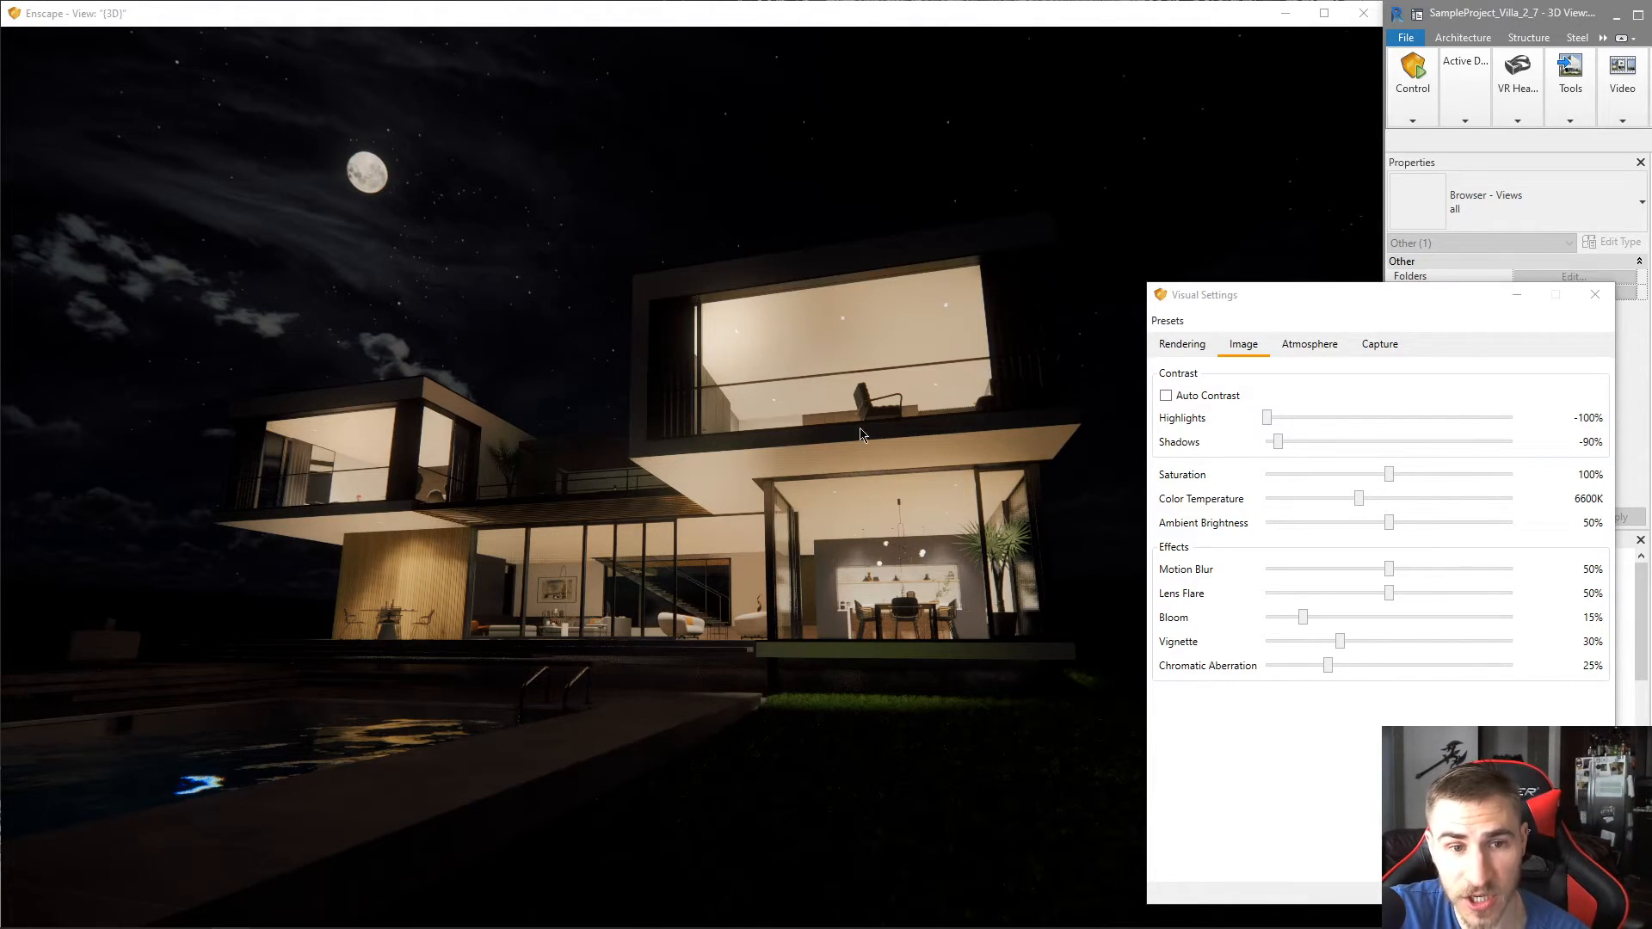
{"action": "left_click_drag", "start_coordinate": [720, 673], "coordinate": [713, 698]}
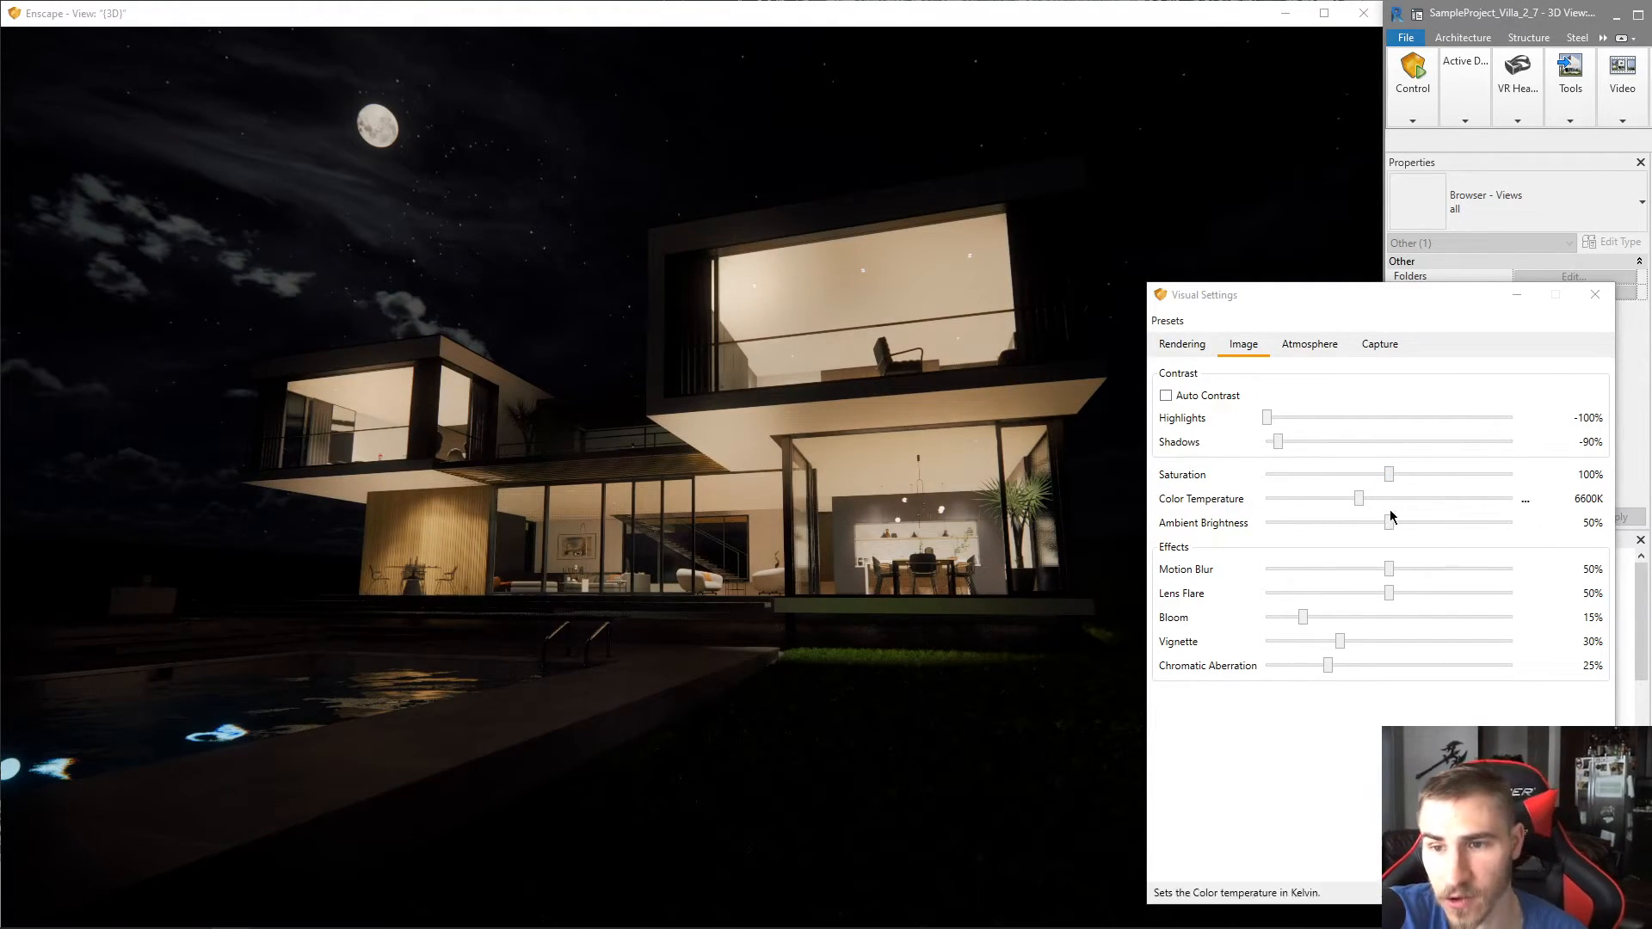
{"action": "left_click_drag", "start_coordinate": [1388, 523], "coordinate": [1526, 527]}
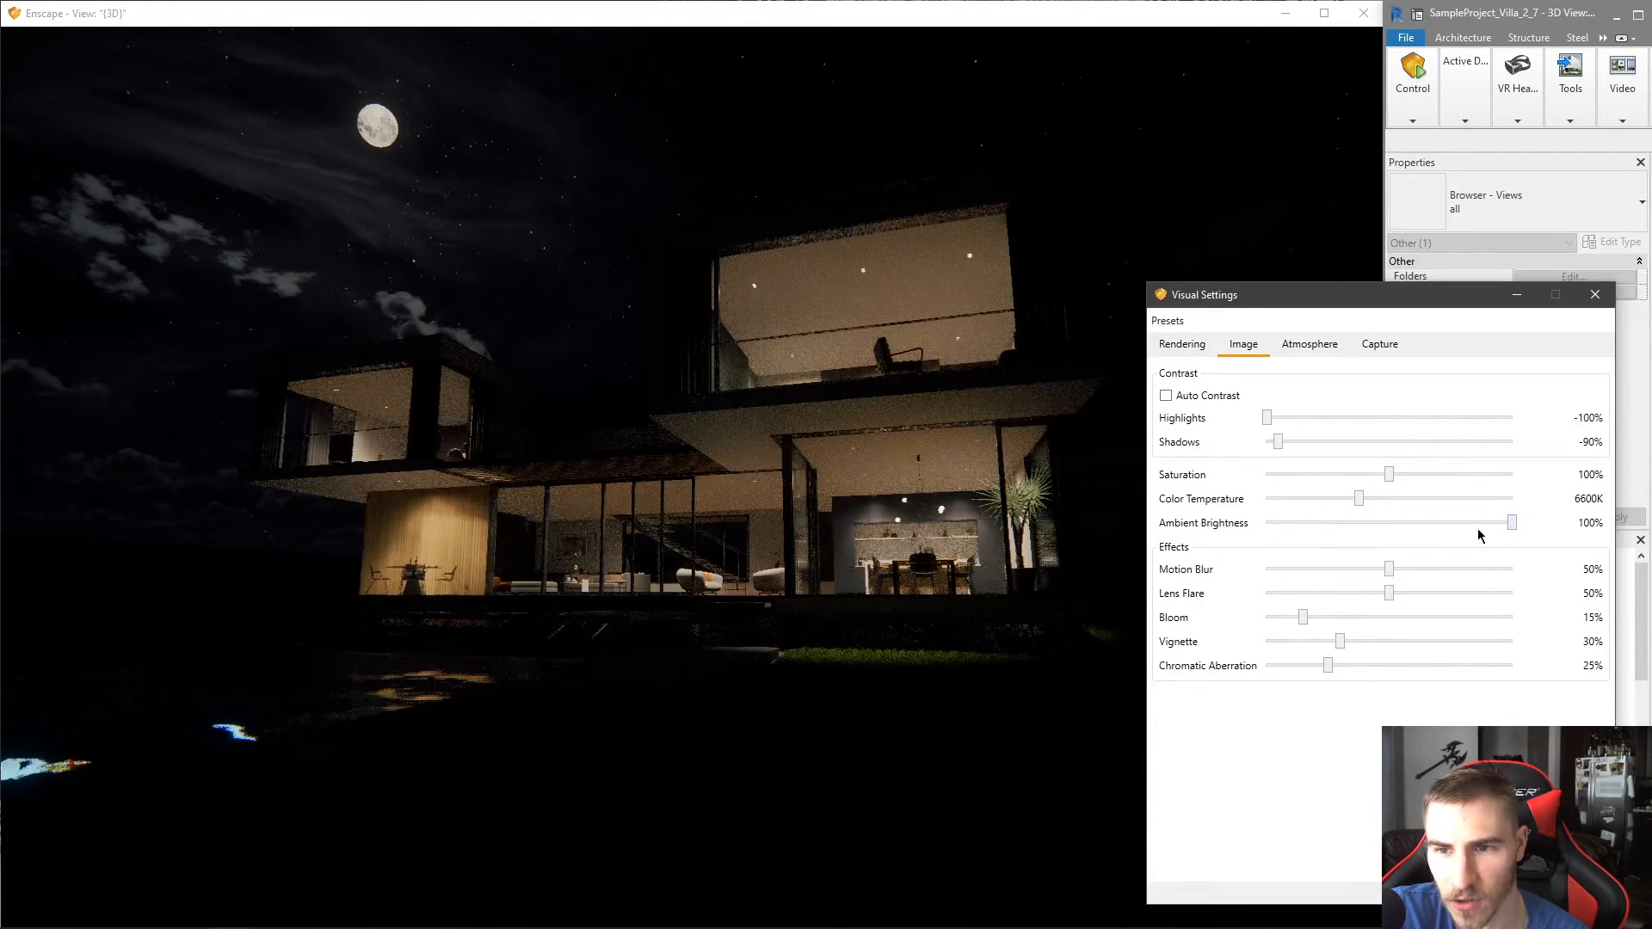
{"action": "double_click", "coordinate": [1512, 522]}
- Raise the artificial light brightness to 30% in the atmosphere settings
{"action": "mouse_move", "coordinate": [644, 745]}
{"action": "left_mouse_down"}
{"action": "mouse_move", "coordinate": [627, 701]}
{"action": "mouse_move", "coordinate": [647, 731]}
{"action": "left_mouse_up"}
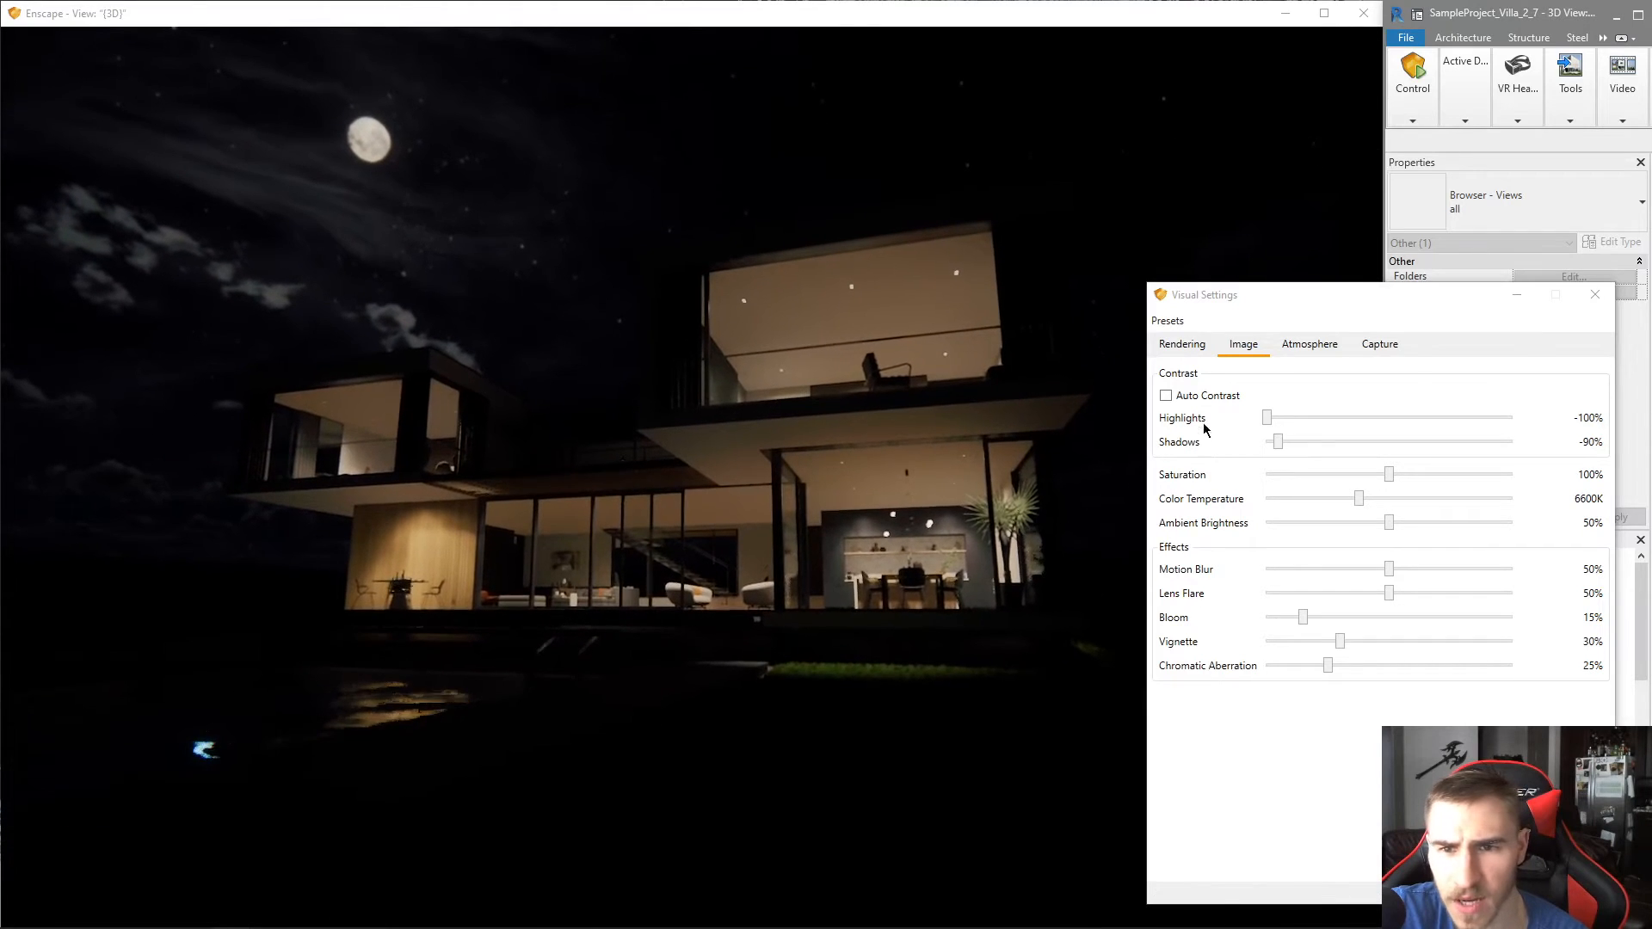
{"action": "left_click", "coordinate": [1197, 345]}
{"action": "left_click", "coordinate": [1236, 347]}
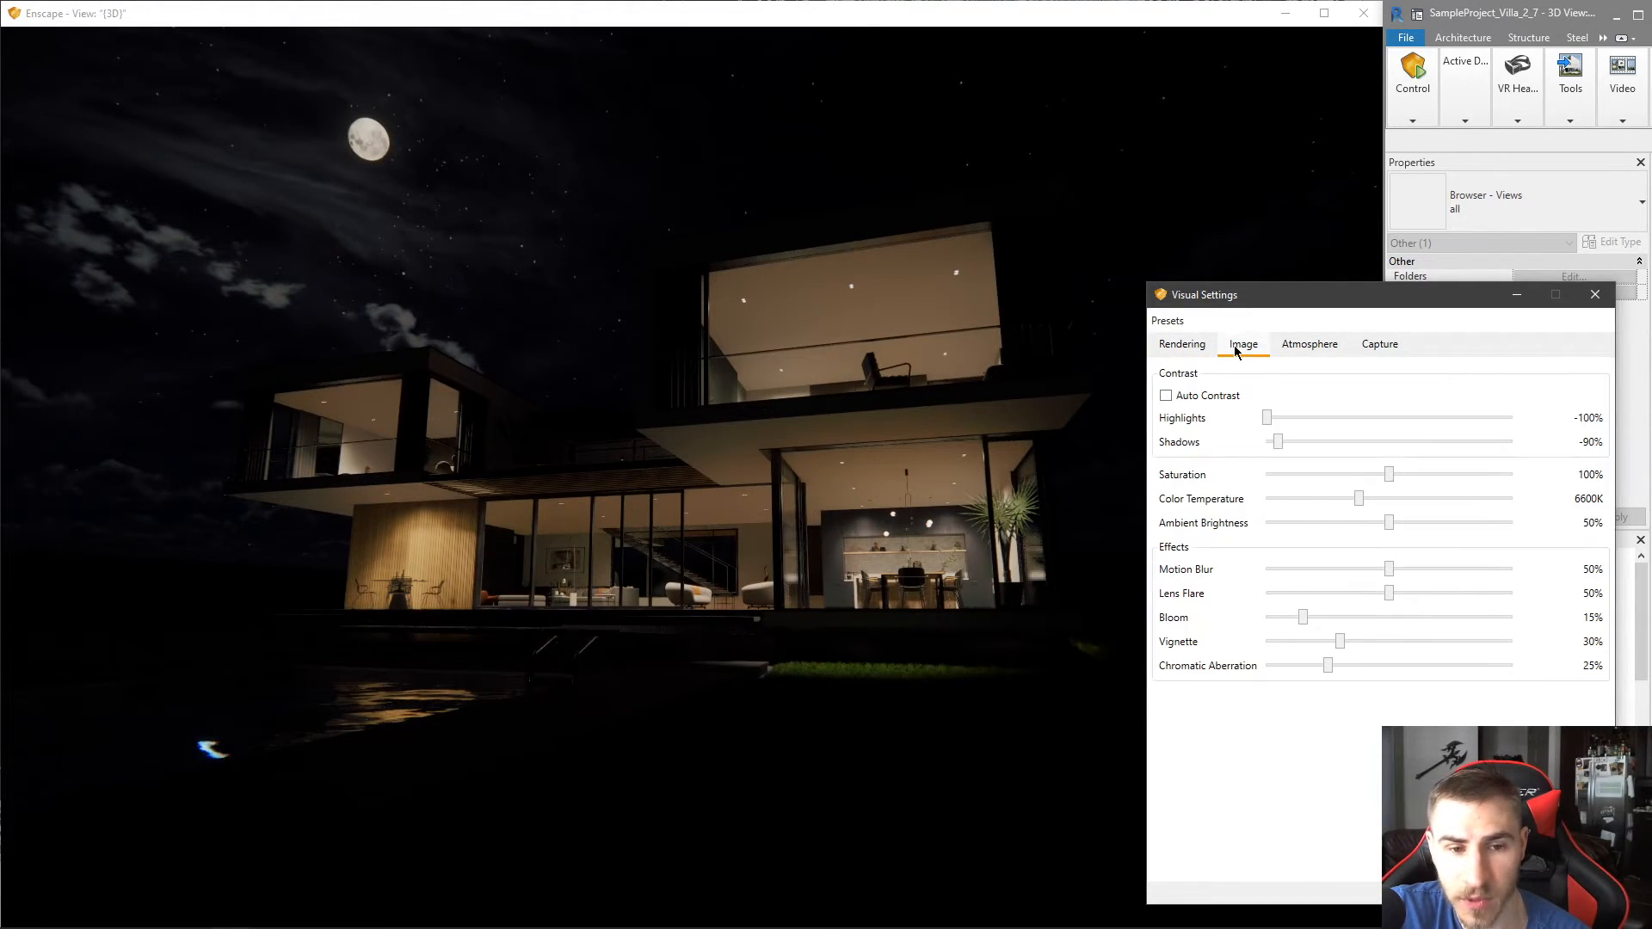
{"action": "left_click", "coordinate": [1308, 344]}
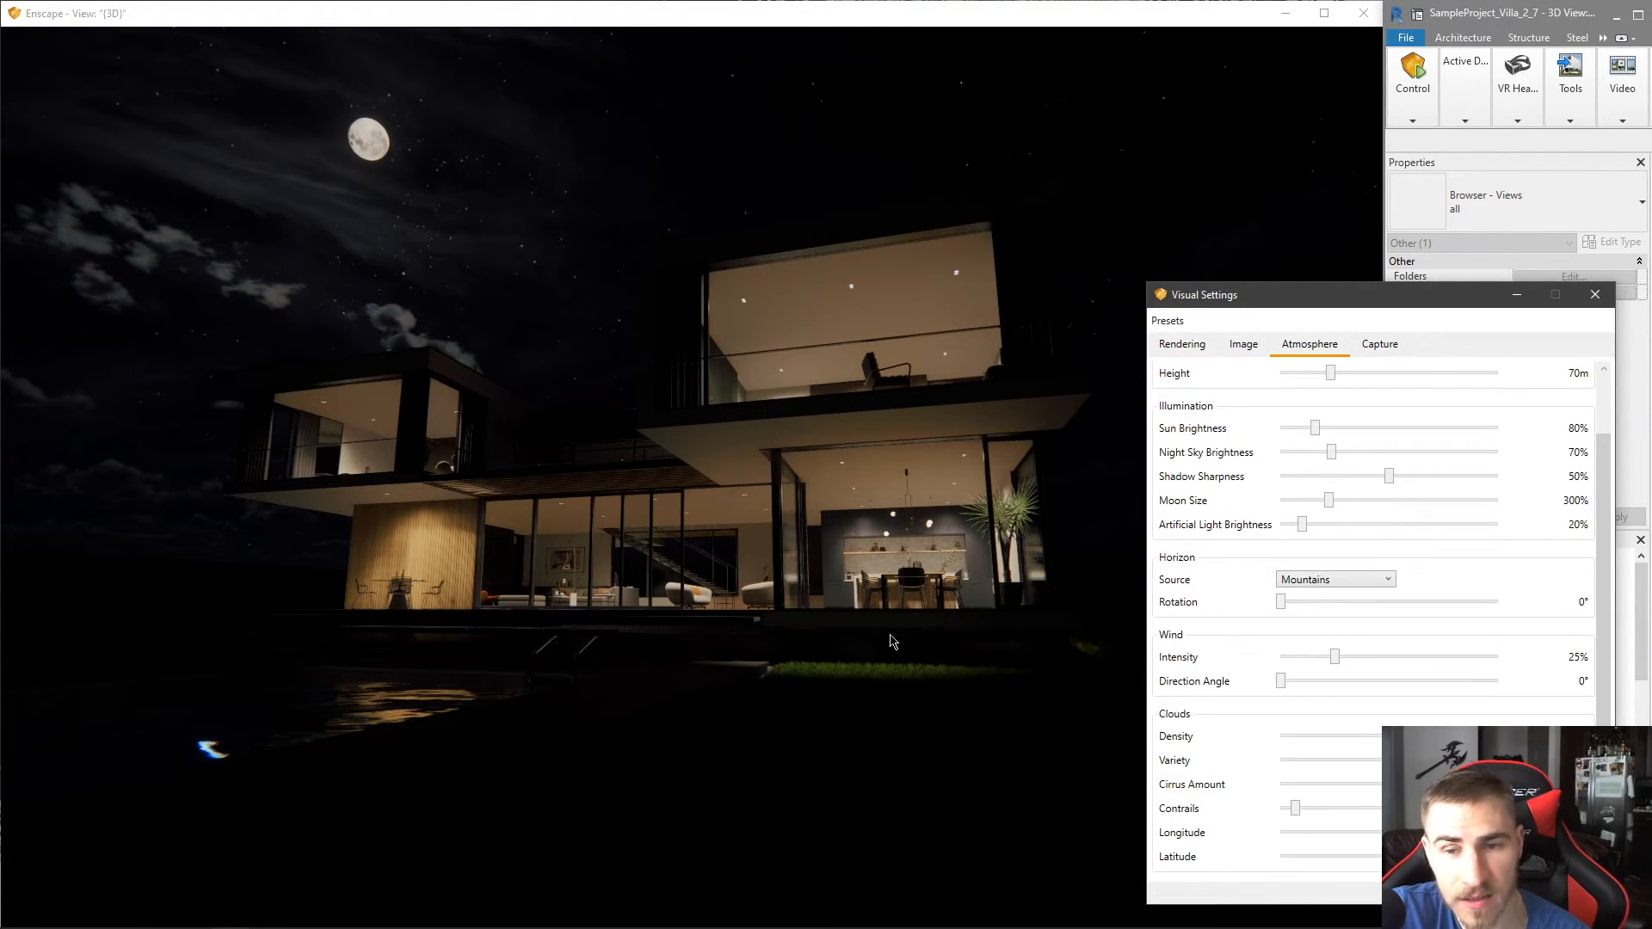
{"action": "left_click_drag", "start_coordinate": [1302, 524], "coordinate": [1314, 524]}
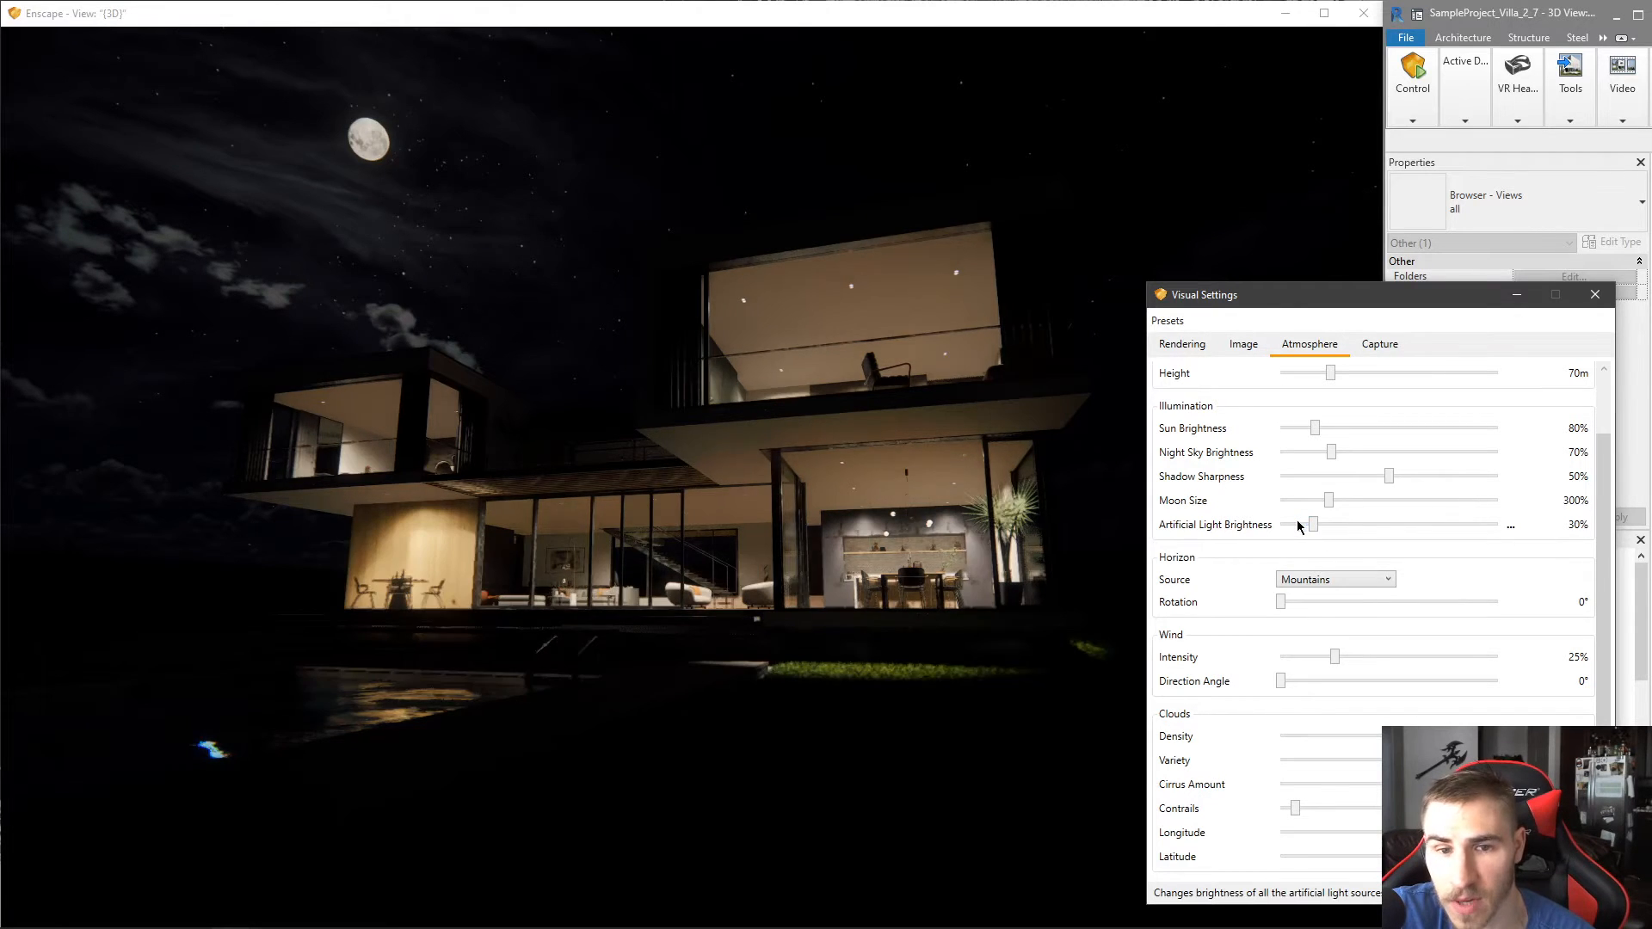
- Walk the camera into the villa's living room and reset the visual settings to their defaults
{"action": "left_click_drag", "start_coordinate": [800, 692], "coordinate": [785, 688]}
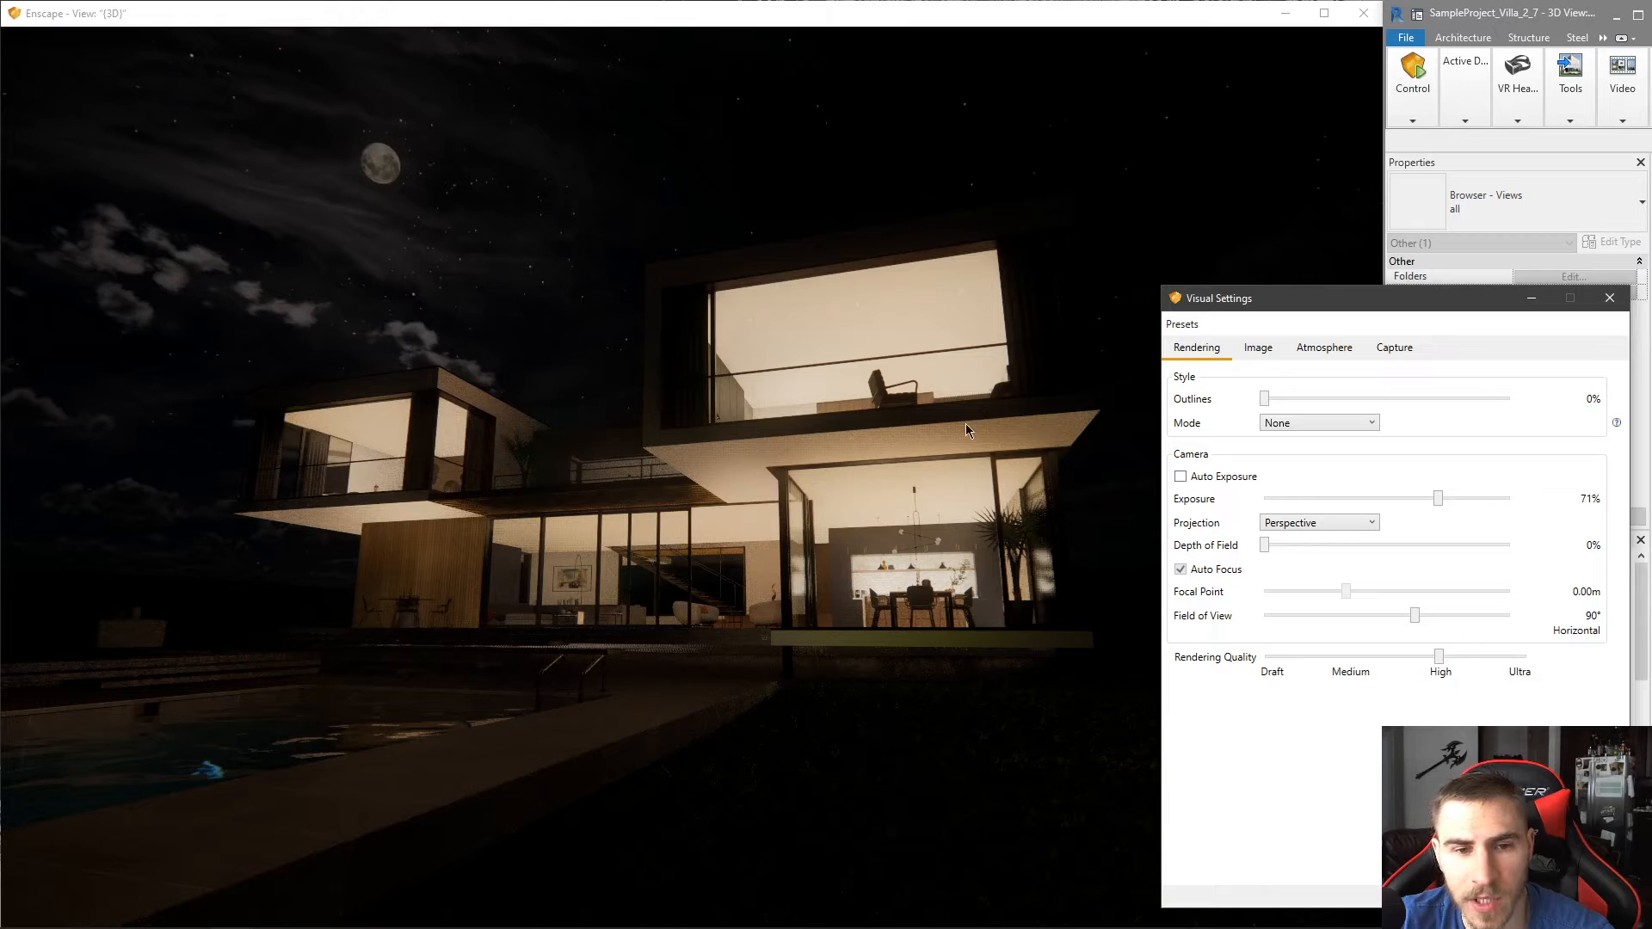
{"action": "left_click_drag", "start_coordinate": [747, 558], "coordinate": [755, 544]}
{"action": "key", "text": "w"}
{"action": "key", "text": "w"}
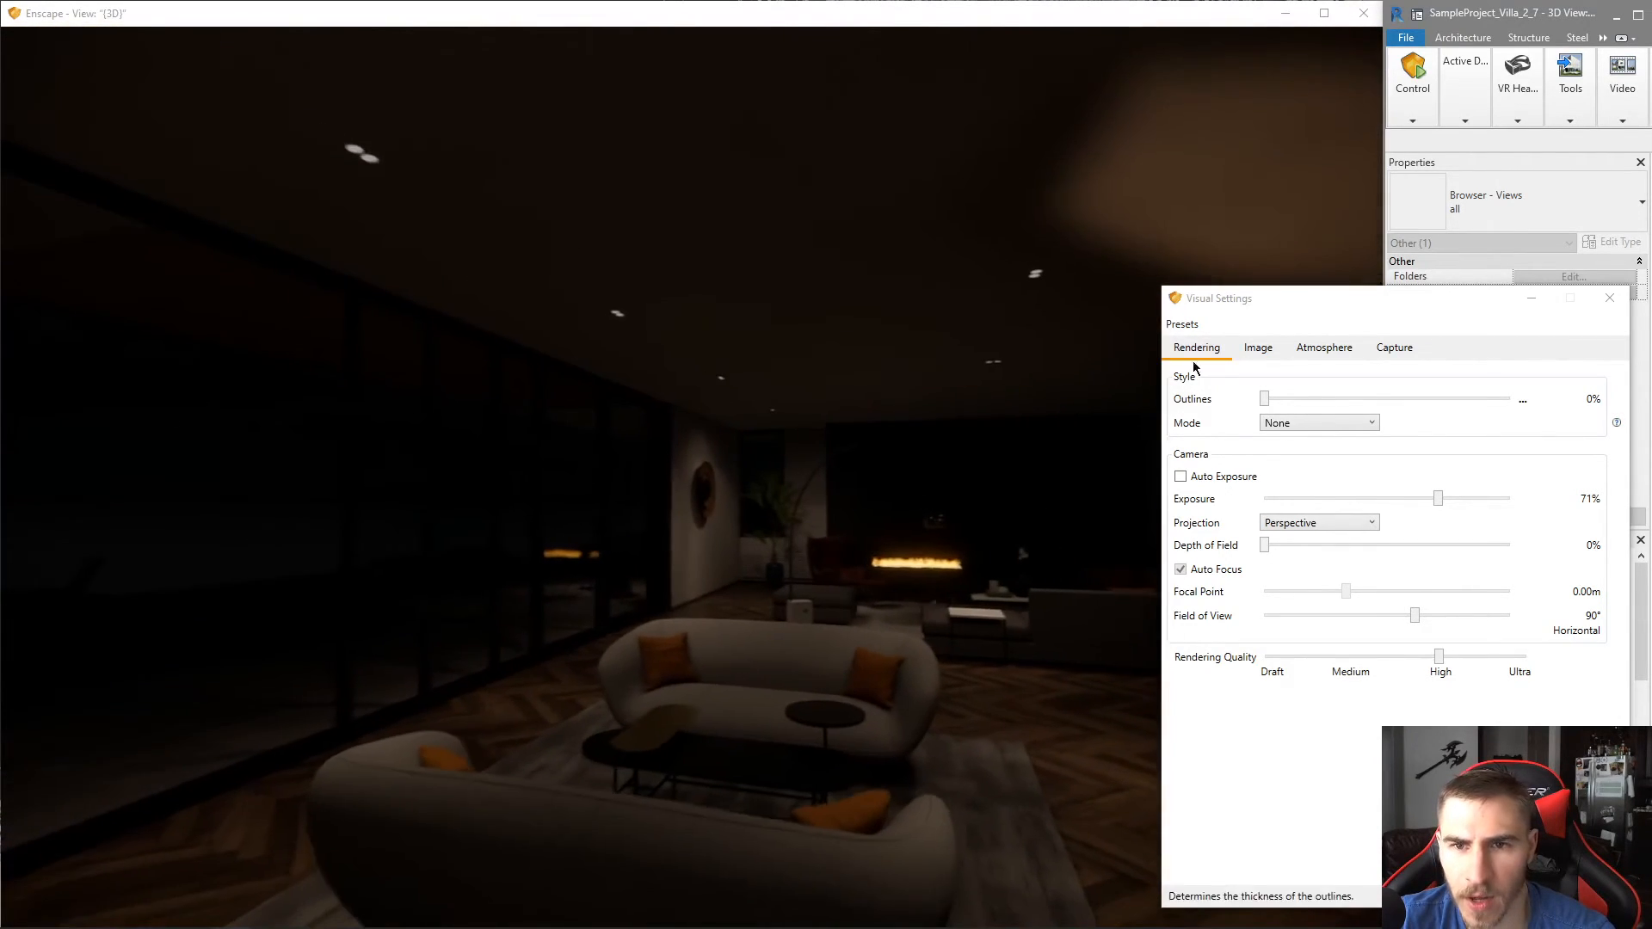
{"action": "left_click", "coordinate": [1181, 324]}
{"action": "left_click", "coordinate": [1240, 387]}
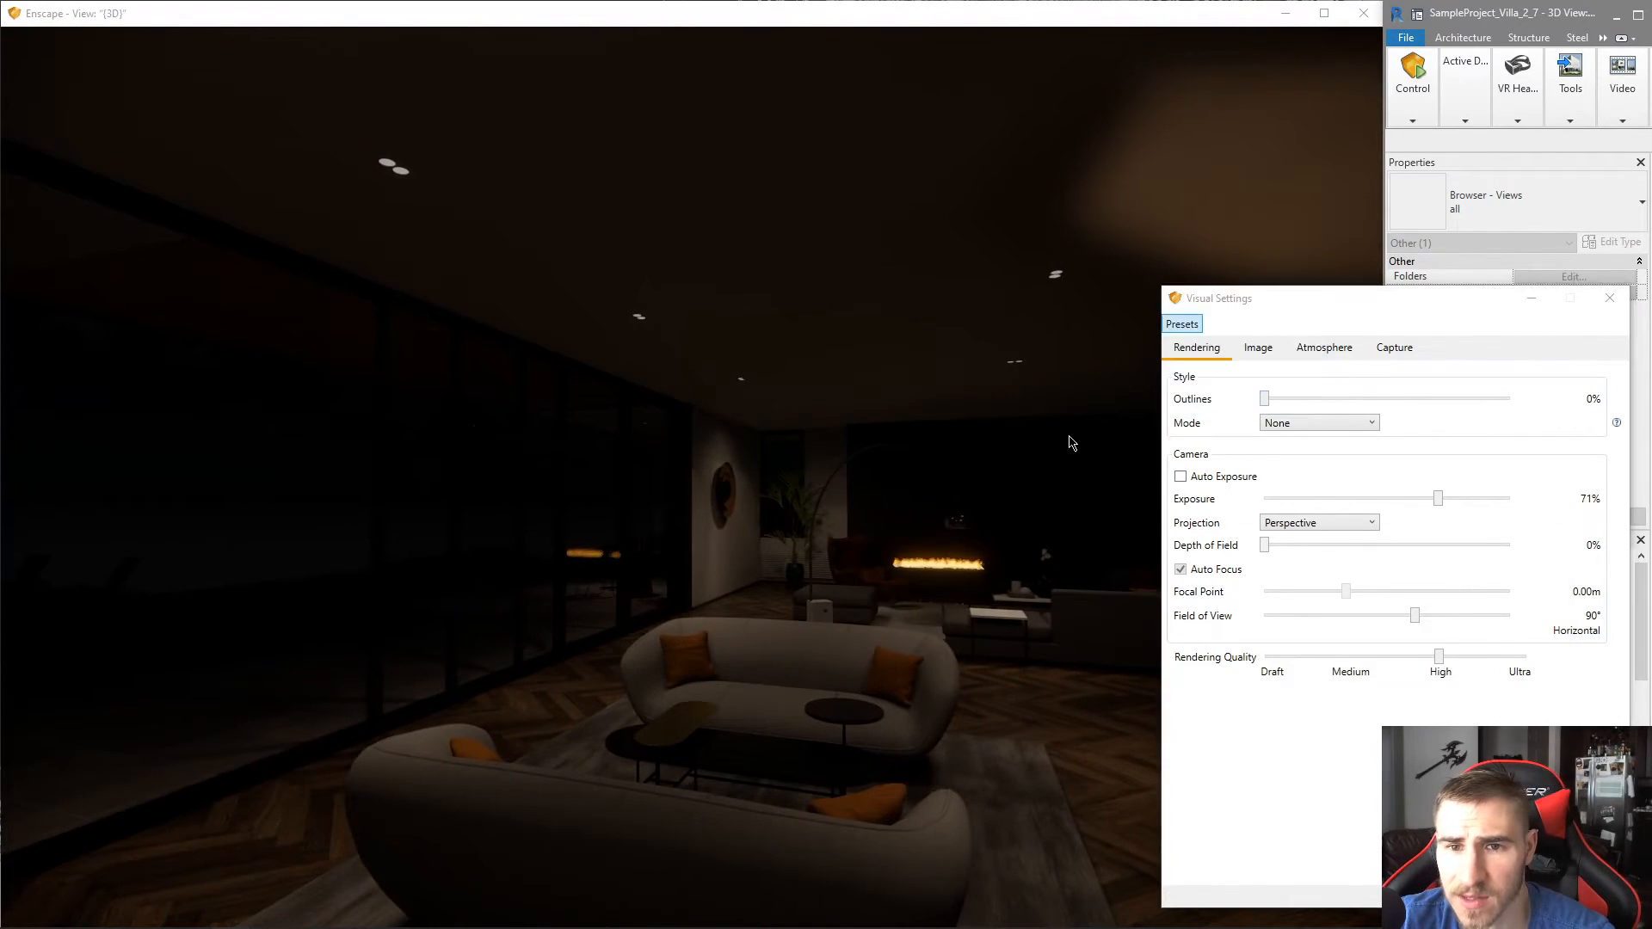
{"action": "left_click", "coordinate": [1444, 645]}
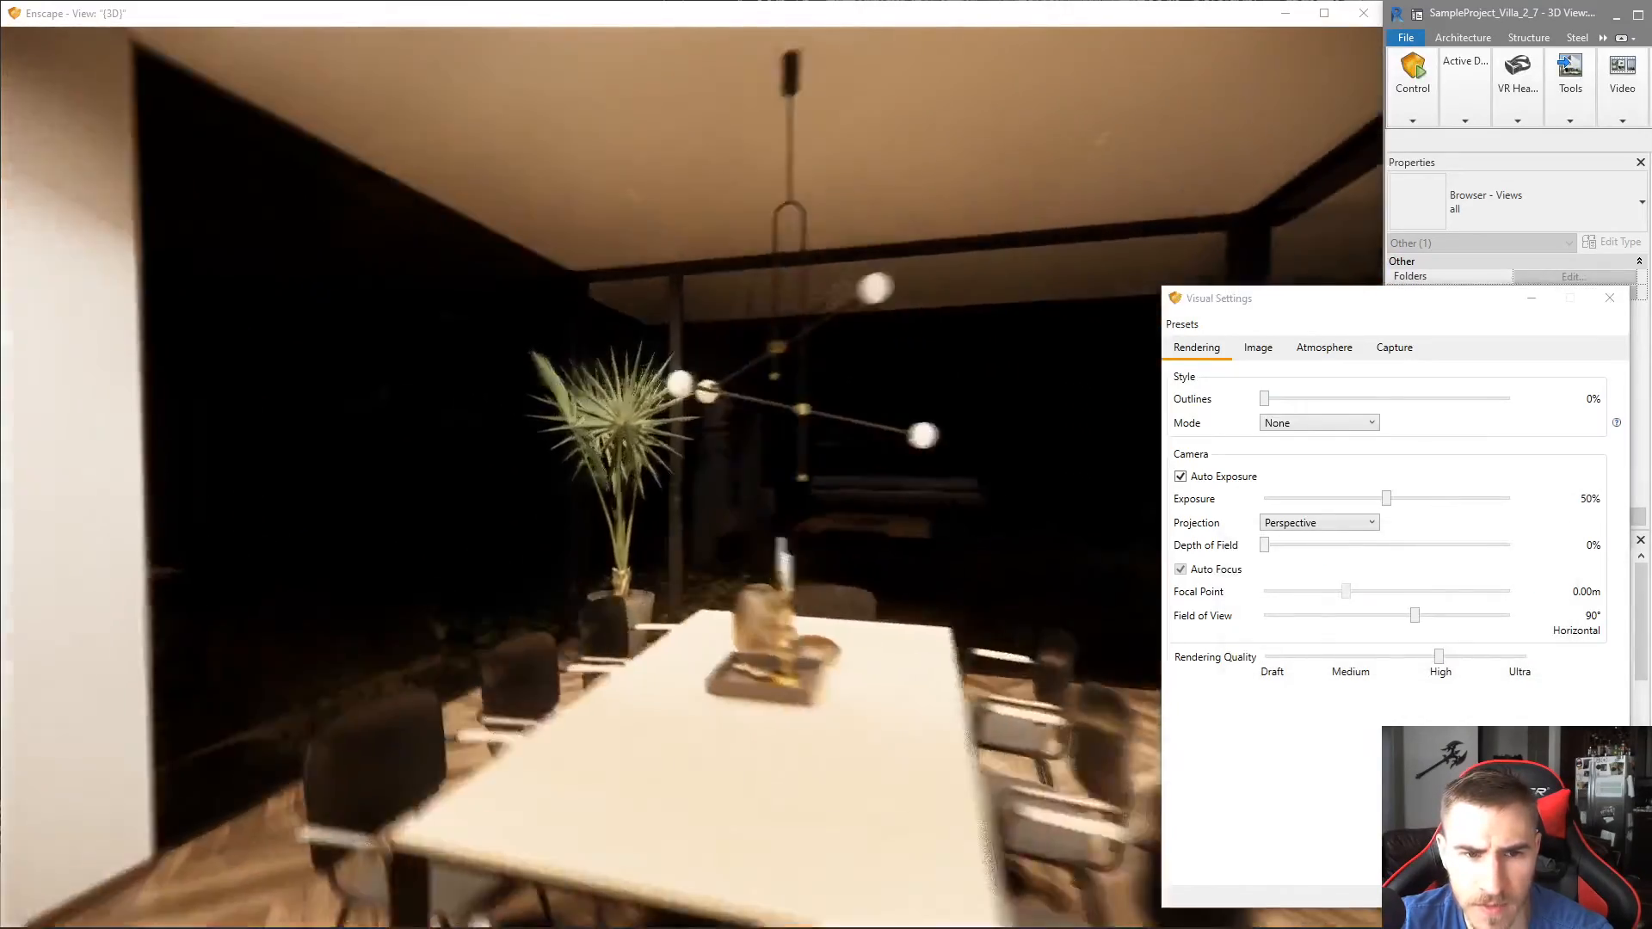
- Position the interior camera behind the dining table so the kitchen island and the lounge sofas are both in view
{"action": "left_click_drag", "start_coordinate": [689, 478], "coordinate": [1033, 478]}
{"action": "key", "text": "s"}
{"action": "key", "text": "w"}
{"action": "left_click_drag", "start_coordinate": [688, 477], "coordinate": [641, 418]}
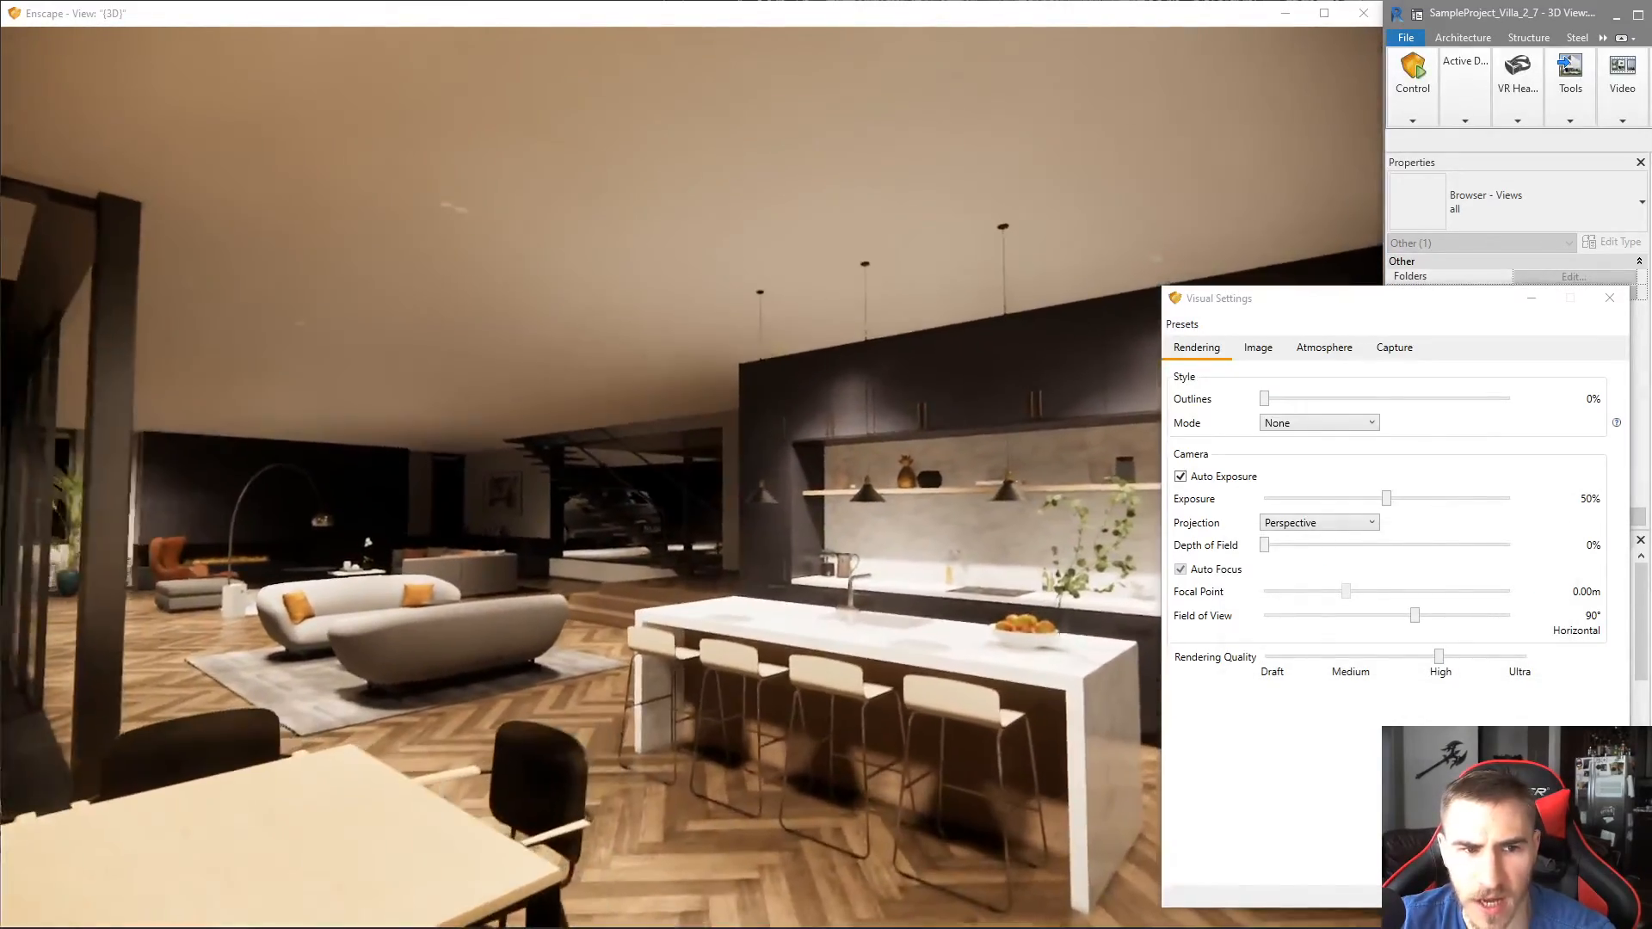
{"action": "key", "text": "s"}
{"action": "left_click_drag", "start_coordinate": [688, 477], "coordinate": [634, 496]}
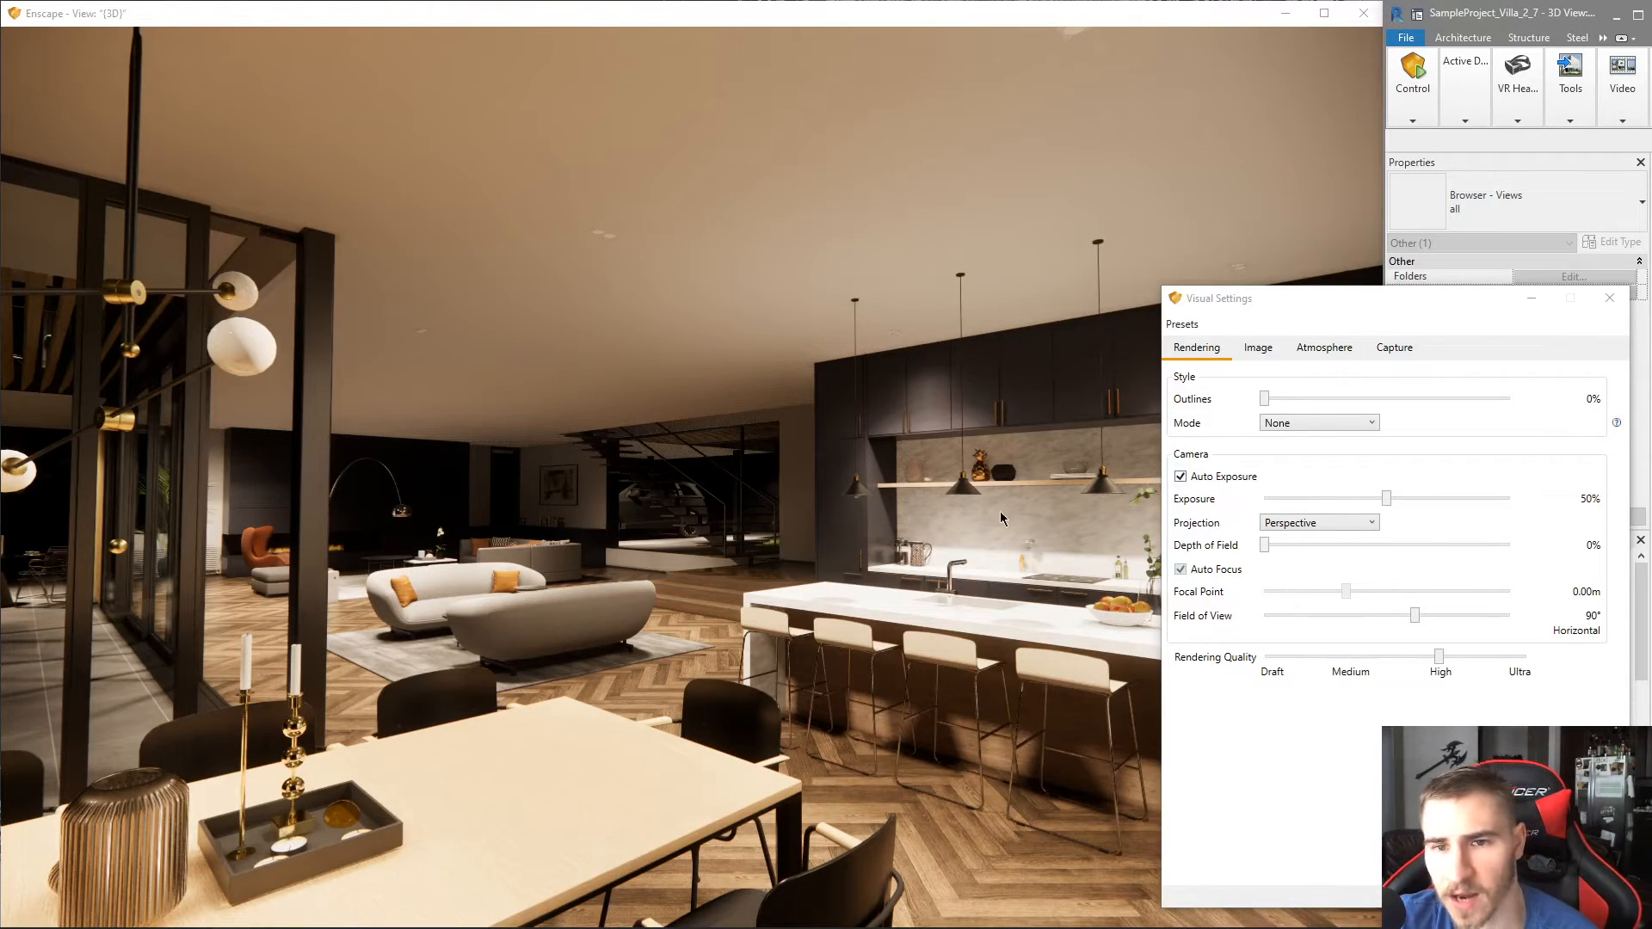
- Turn off auto exposure and raise the rendering quality for the interior view
{"action": "left_click", "coordinate": [1181, 476]}
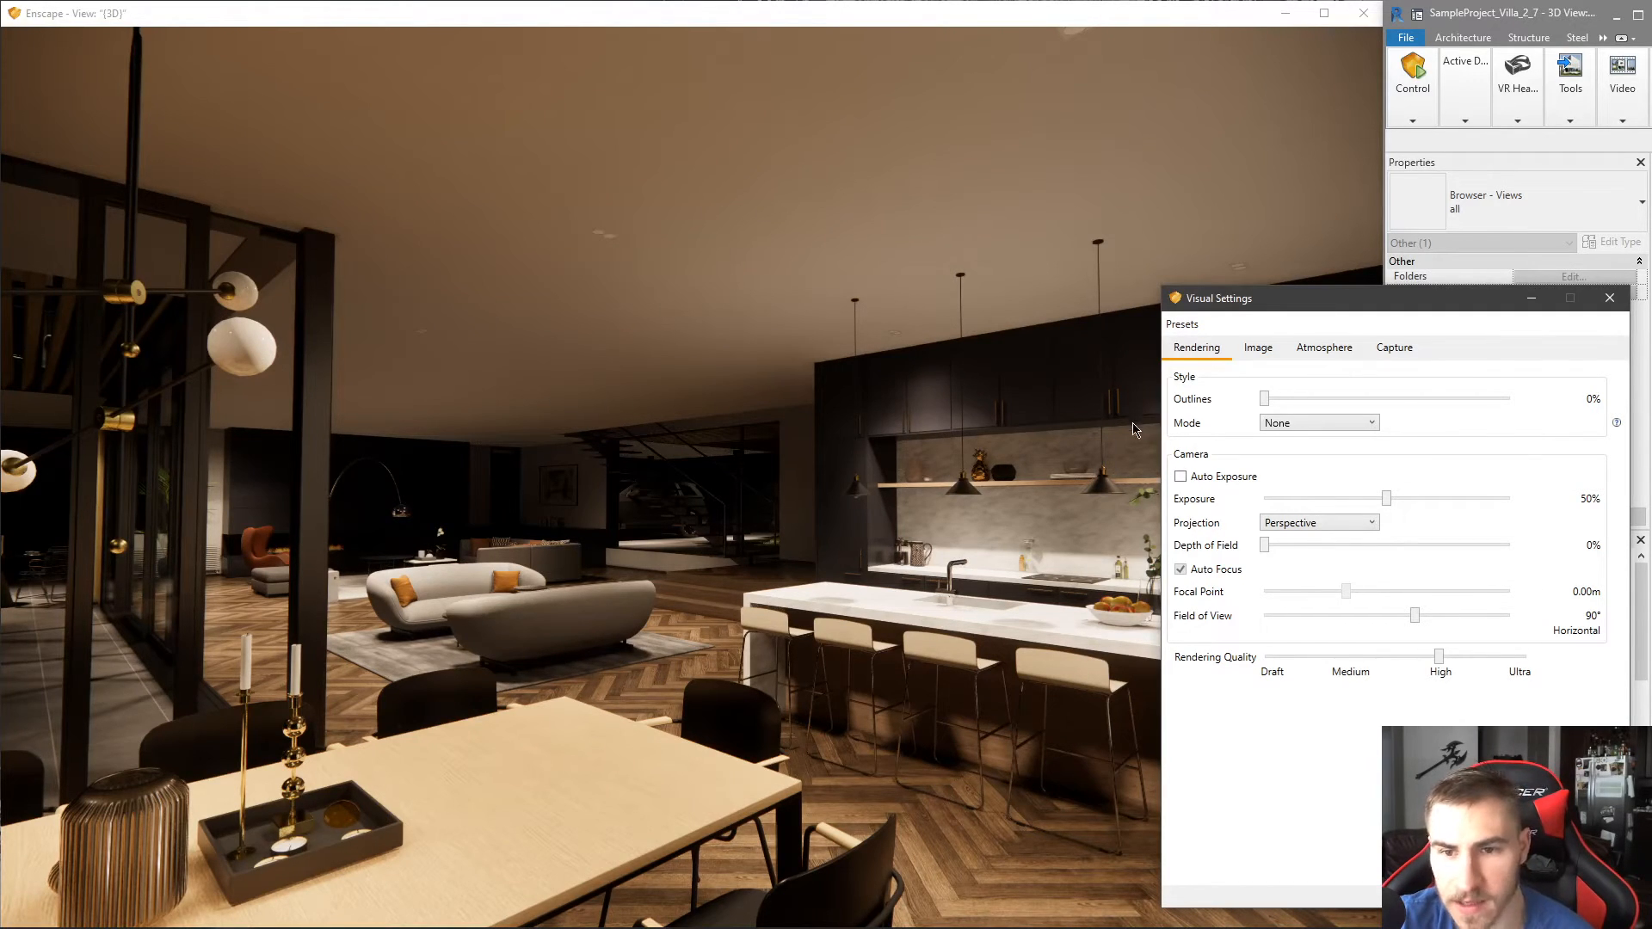
{"action": "left_click", "coordinate": [1467, 664]}
- Lower the artificial light brightness to 80% in the atmosphere settings
{"action": "left_click", "coordinate": [1301, 346]}
{"action": "left_click", "coordinate": [1280, 349]}
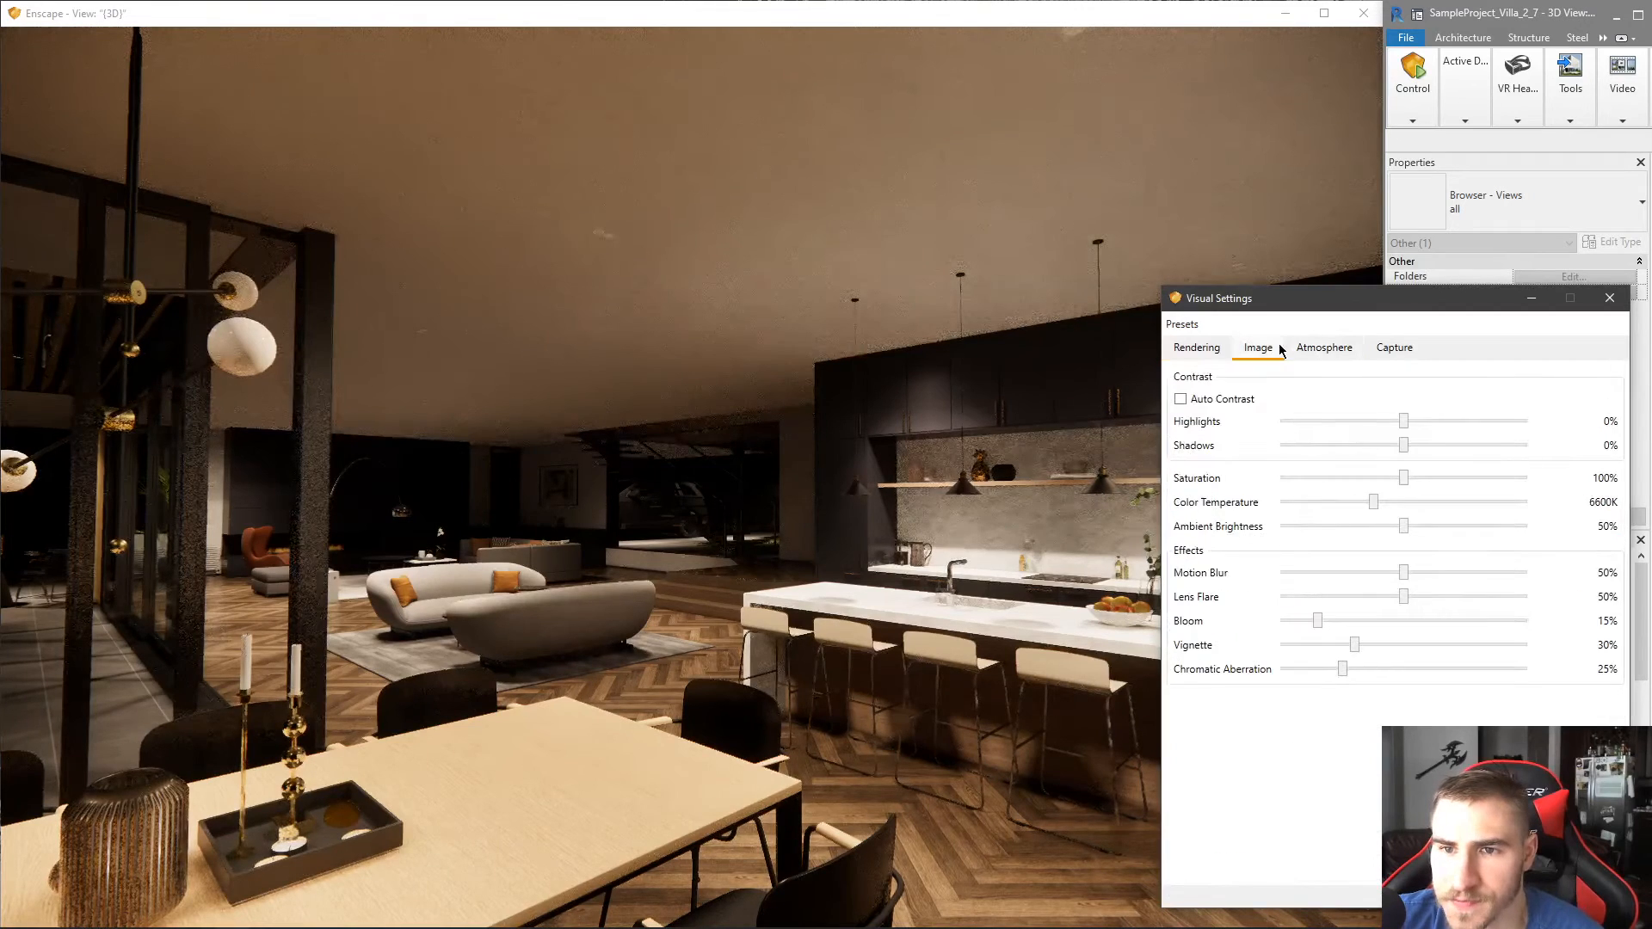
{"action": "left_click", "coordinate": [1322, 350]}
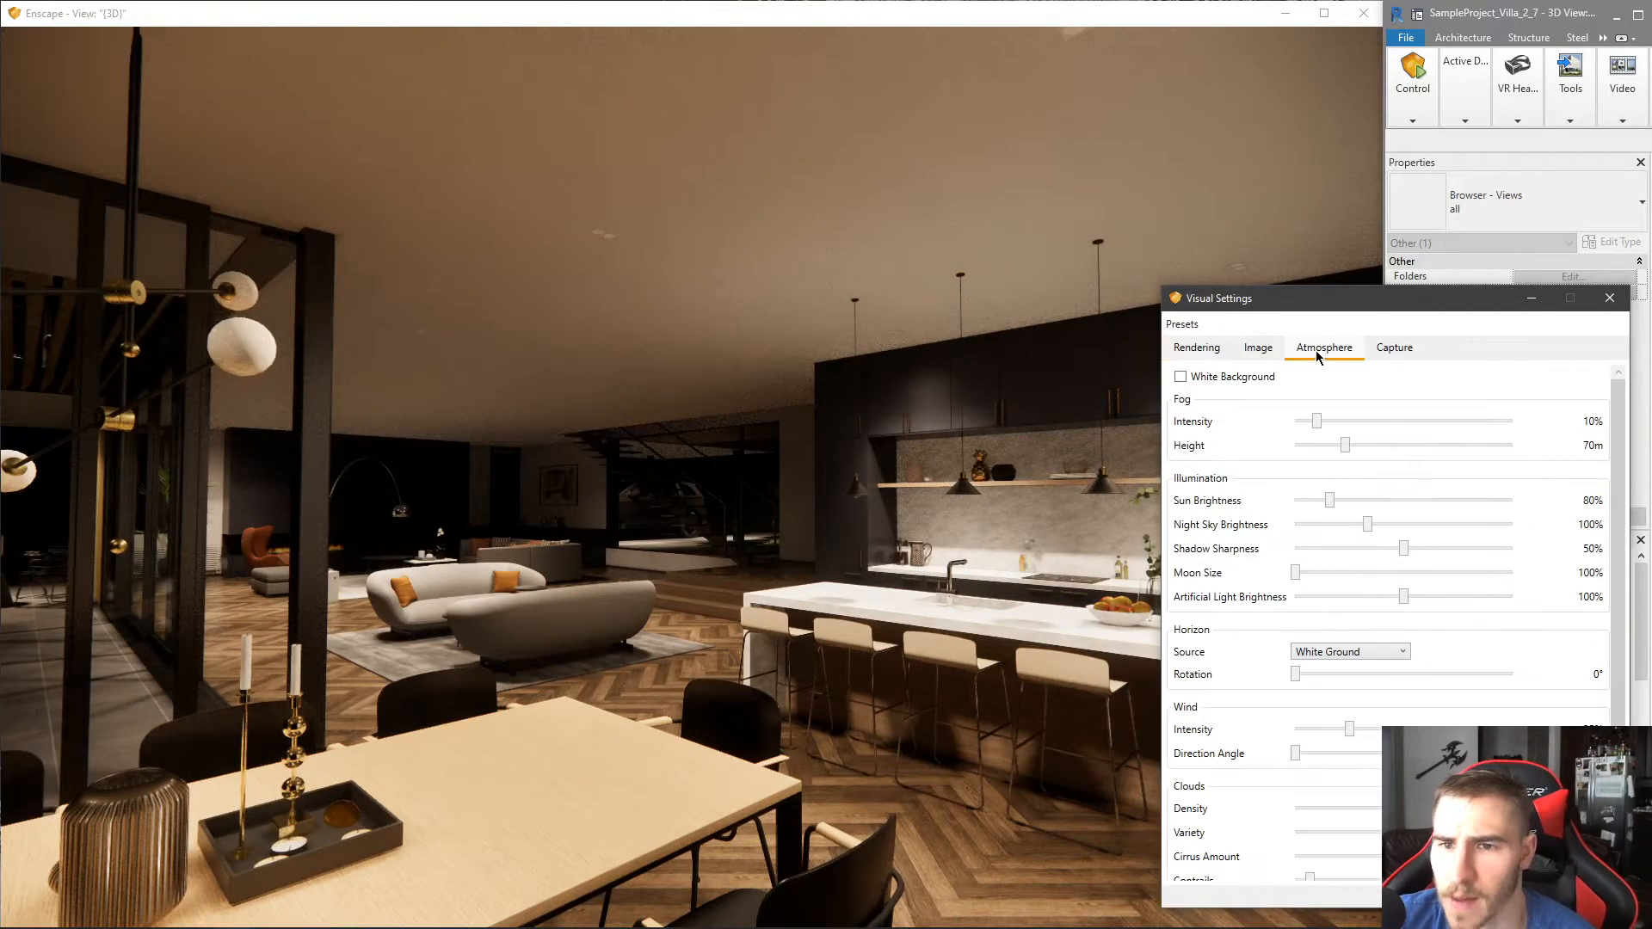
{"action": "mouse_move", "coordinate": [1406, 600]}
{"action": "left_mouse_down"}
{"action": "mouse_move", "coordinate": [1345, 600]}
{"action": "mouse_move", "coordinate": [1482, 605]}
{"action": "mouse_move", "coordinate": [1328, 605]}
{"action": "mouse_move", "coordinate": [1457, 603]}
{"action": "mouse_move", "coordinate": [1331, 603]}
{"action": "mouse_move", "coordinate": [1391, 603]}
{"action": "left_mouse_up"}
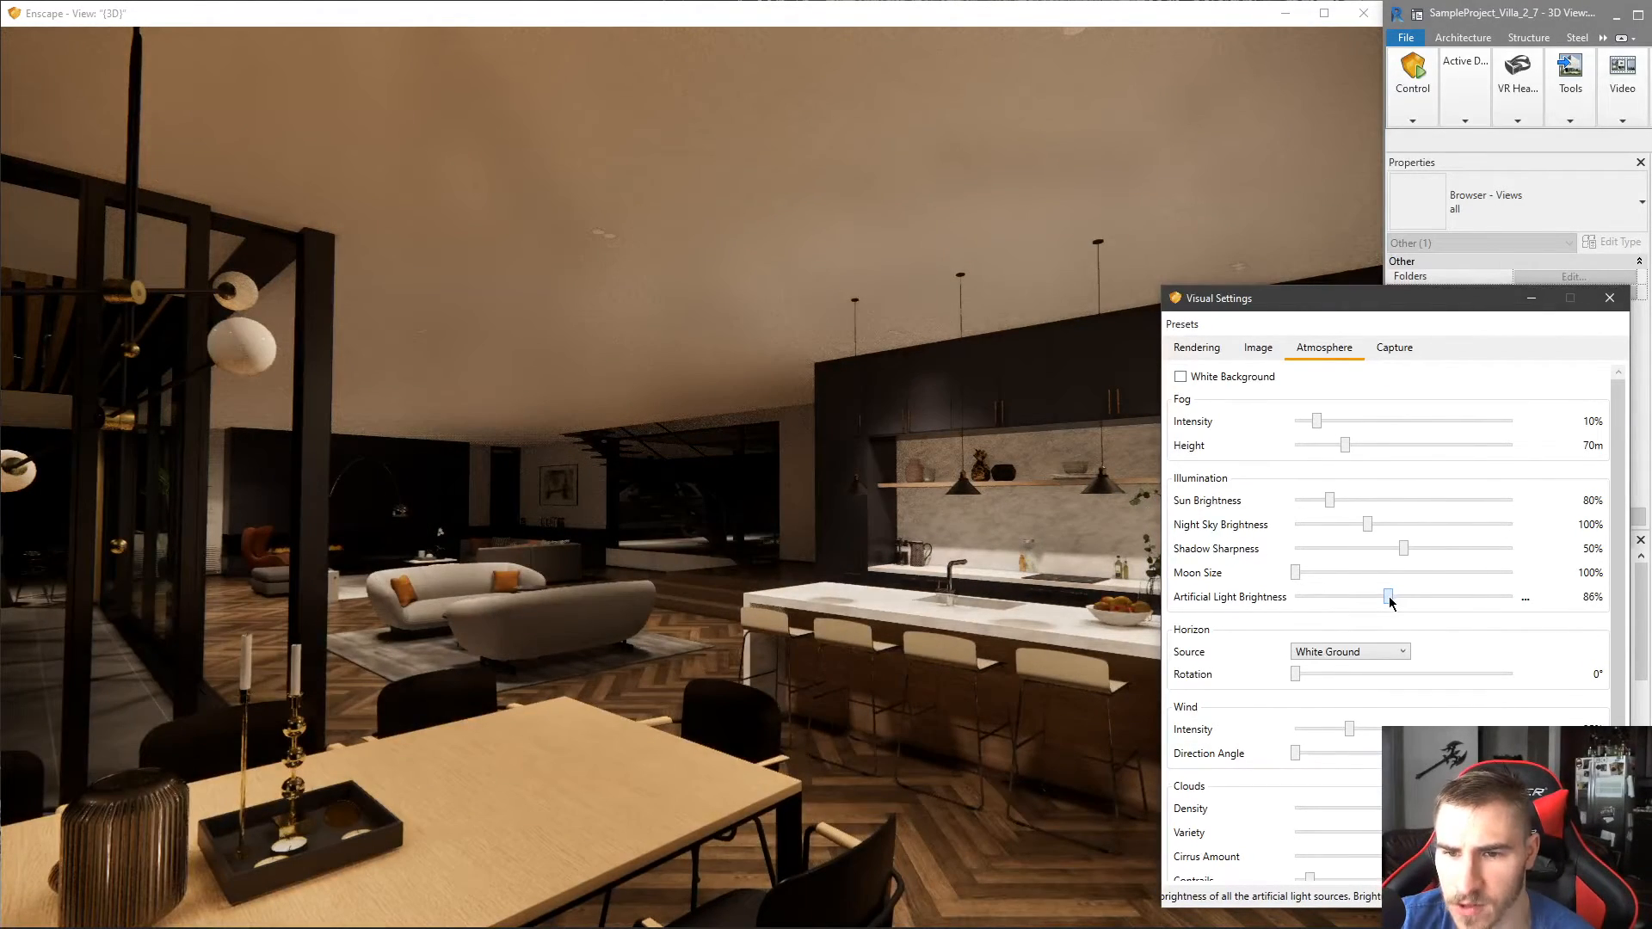
{"action": "left_click", "coordinate": [1391, 603]}
{"action": "left_click", "coordinate": [1392, 602]}
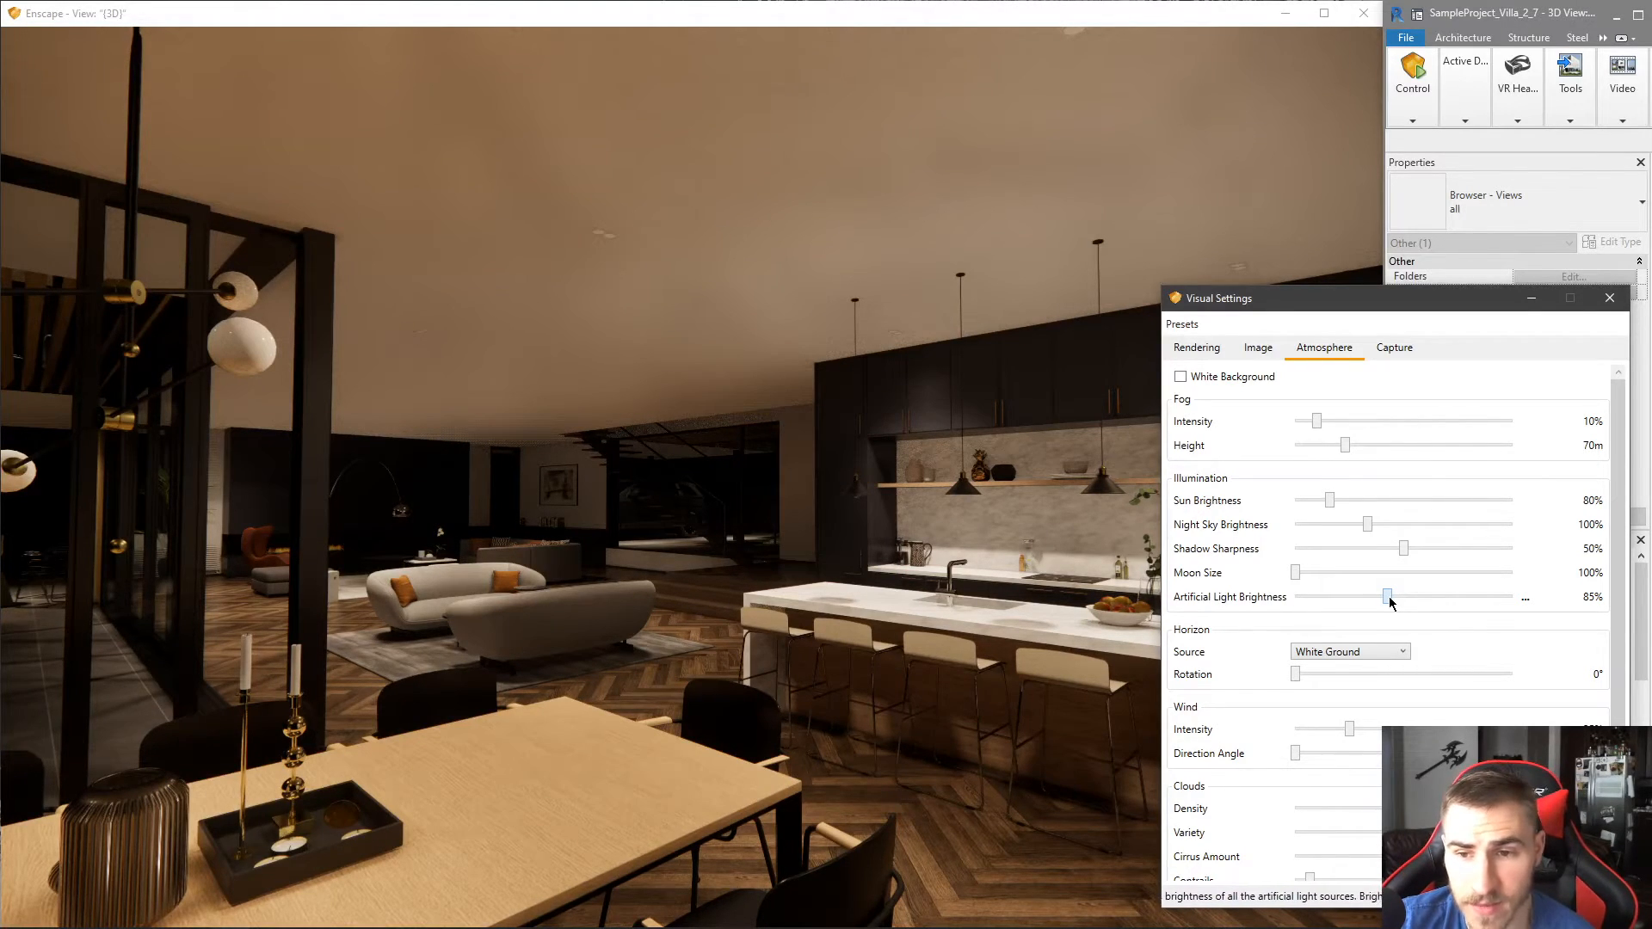
{"action": "key", "text": "Left"}
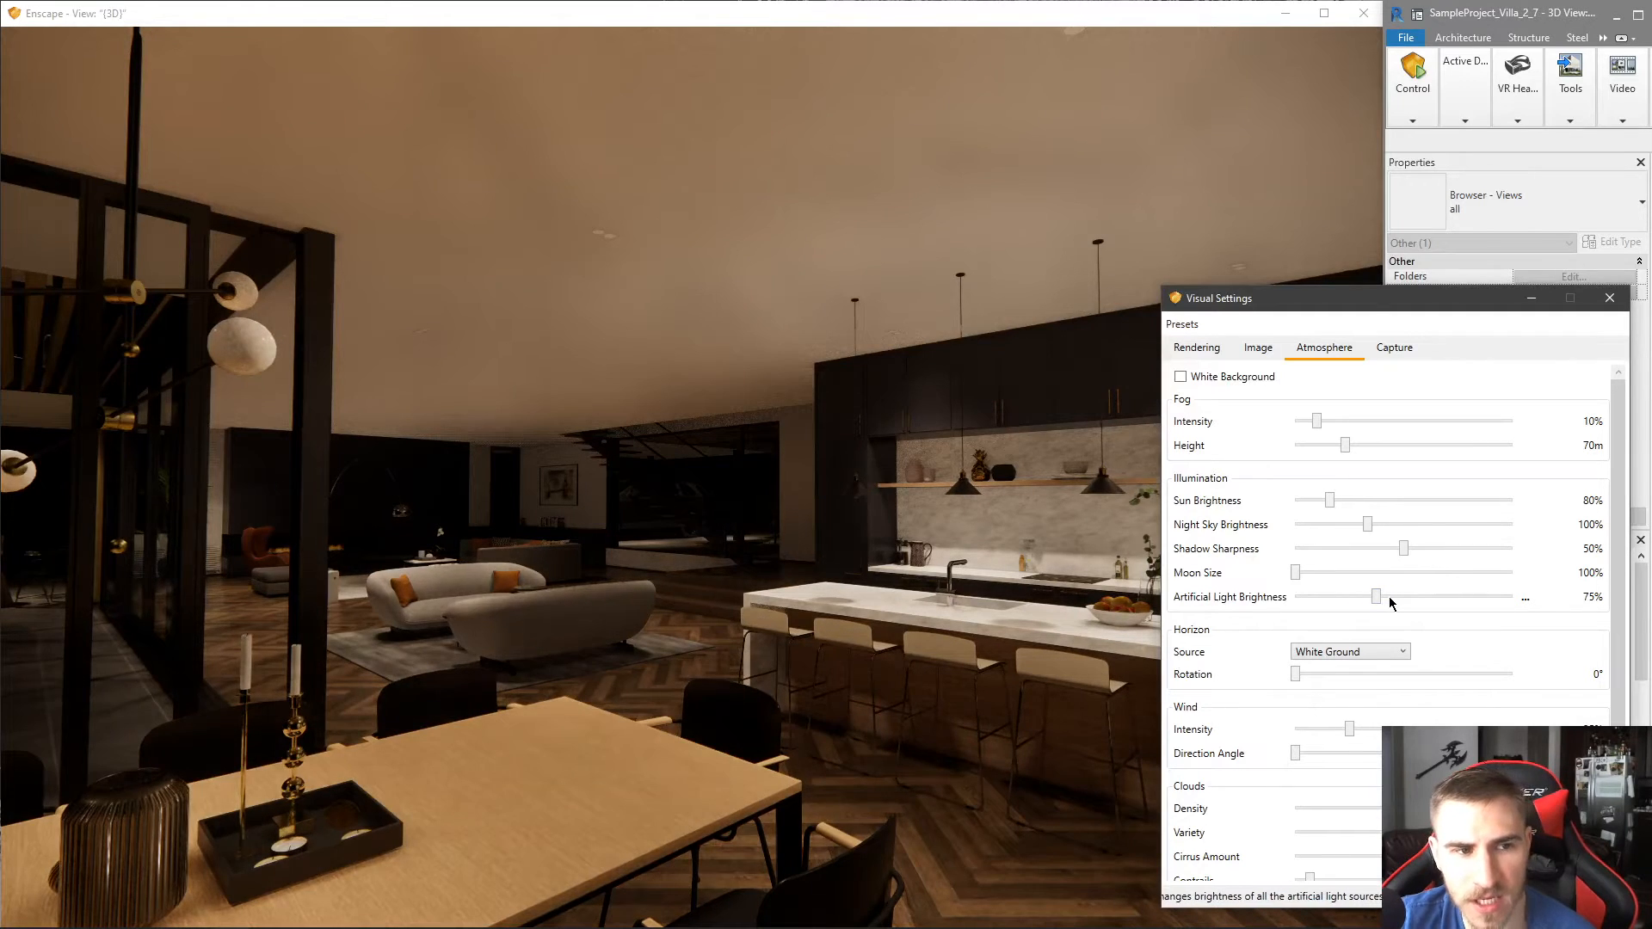
{"action": "key", "text": "Right"}
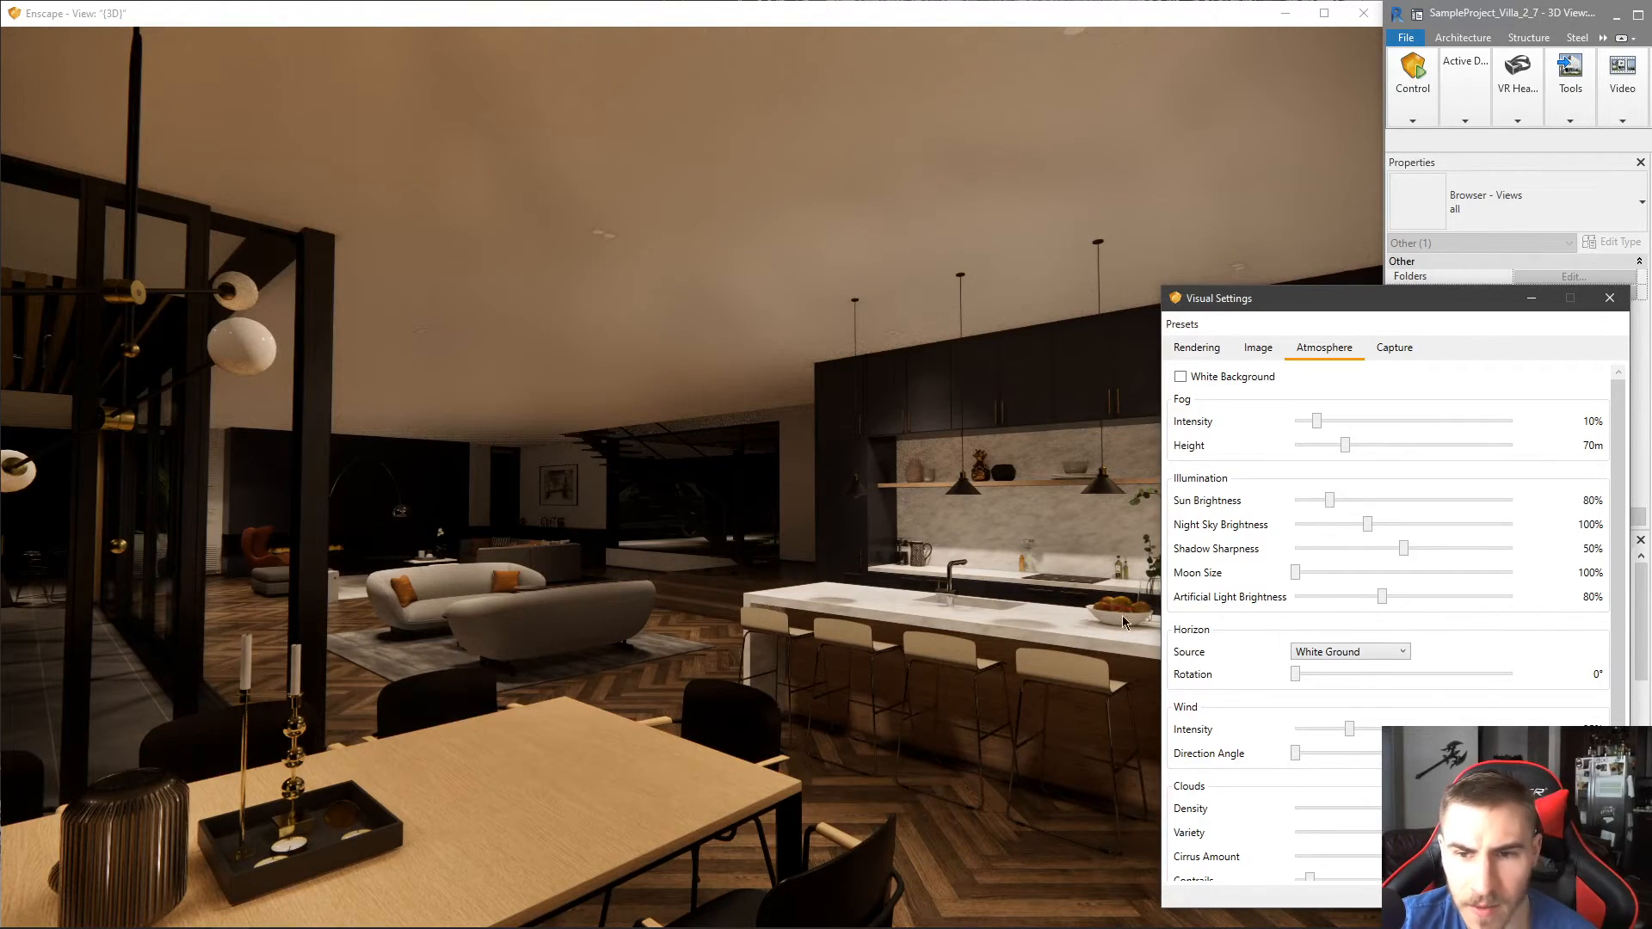
- Lower the artificial light brightness to 75%, set the image shadows to -60%, and compare the view with auto contrast toggled on and off
{"action": "left_click_drag", "start_coordinate": [1384, 597], "coordinate": [1381, 596]}
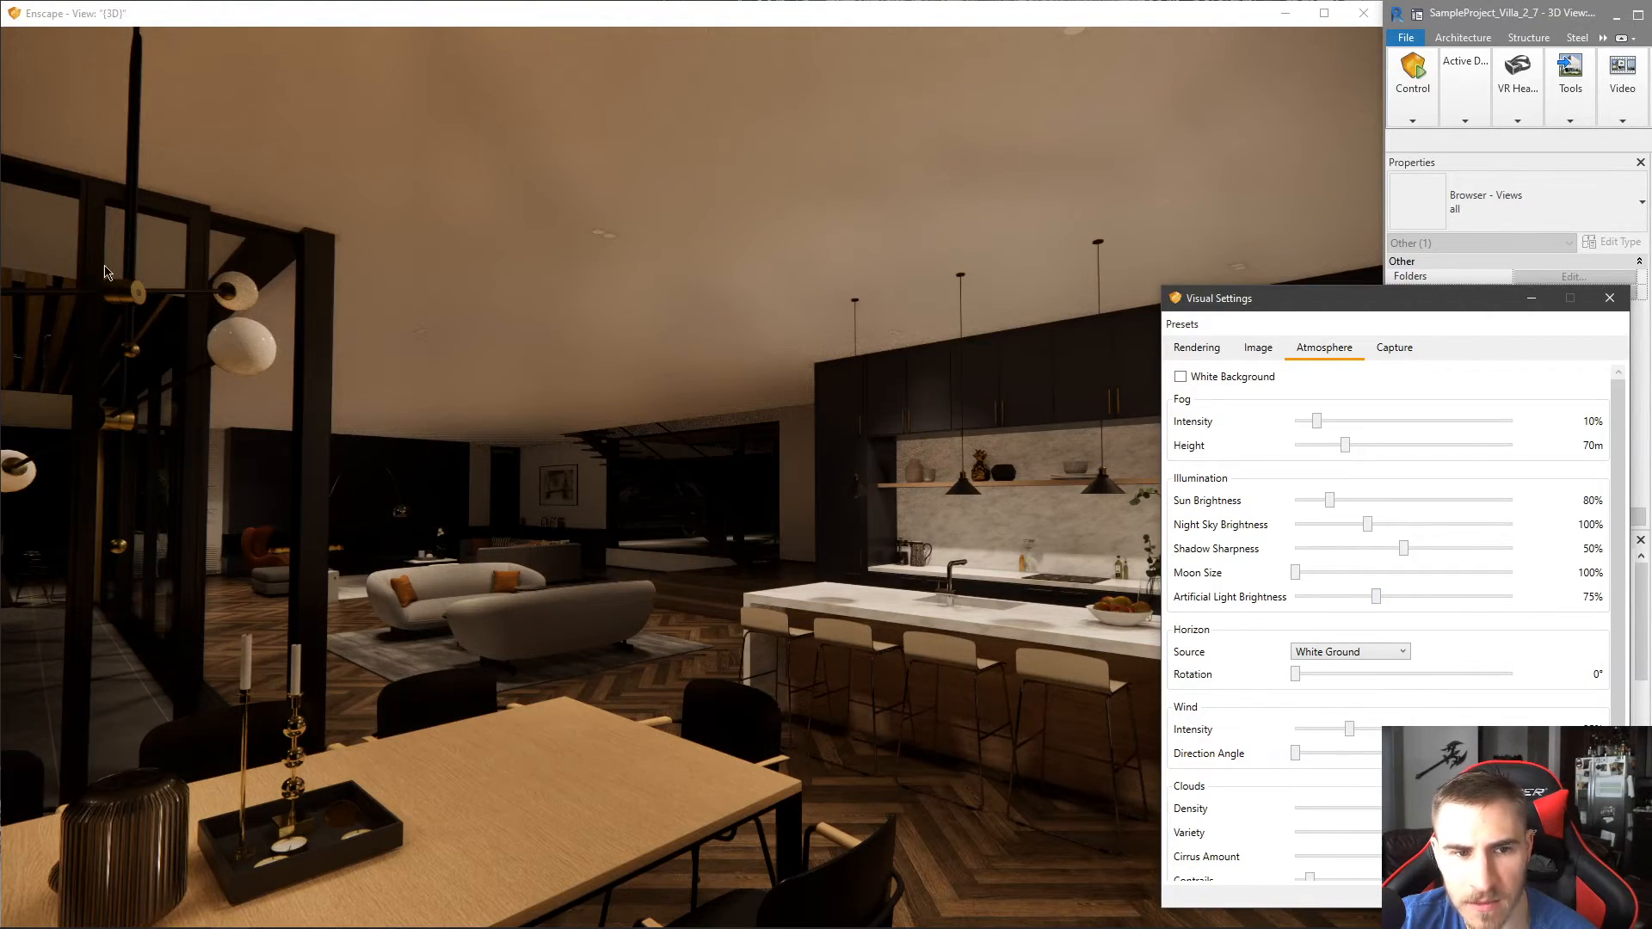
{"action": "left_click", "coordinate": [1257, 347]}
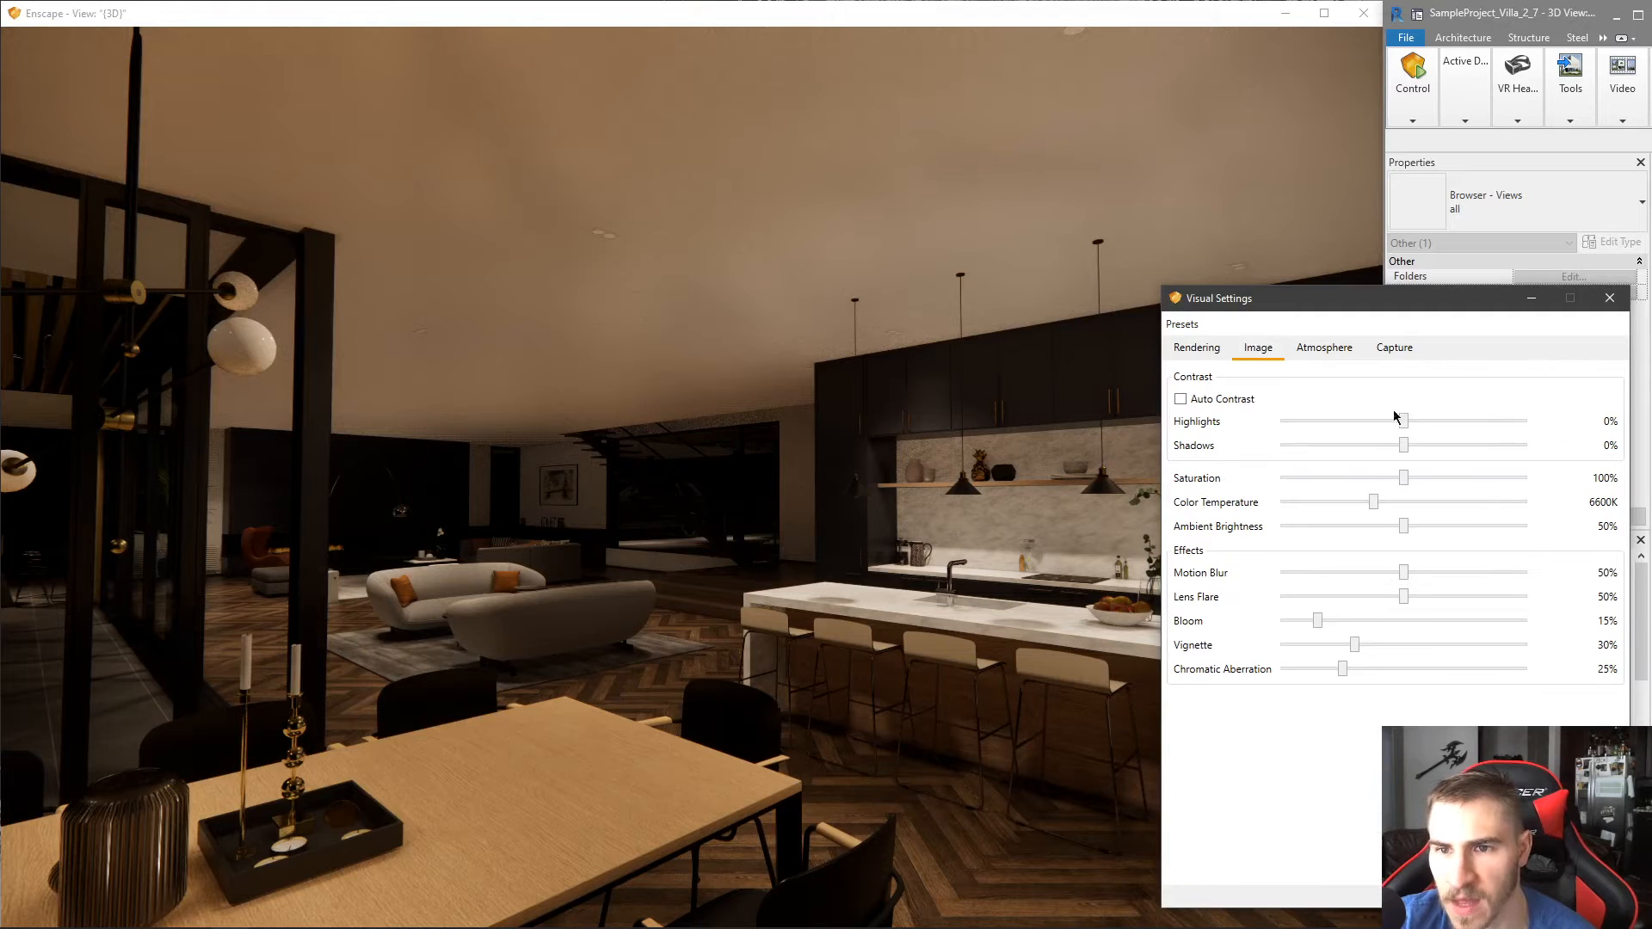
{"action": "left_click_drag", "start_coordinate": [1406, 427], "coordinate": [1250, 462]}
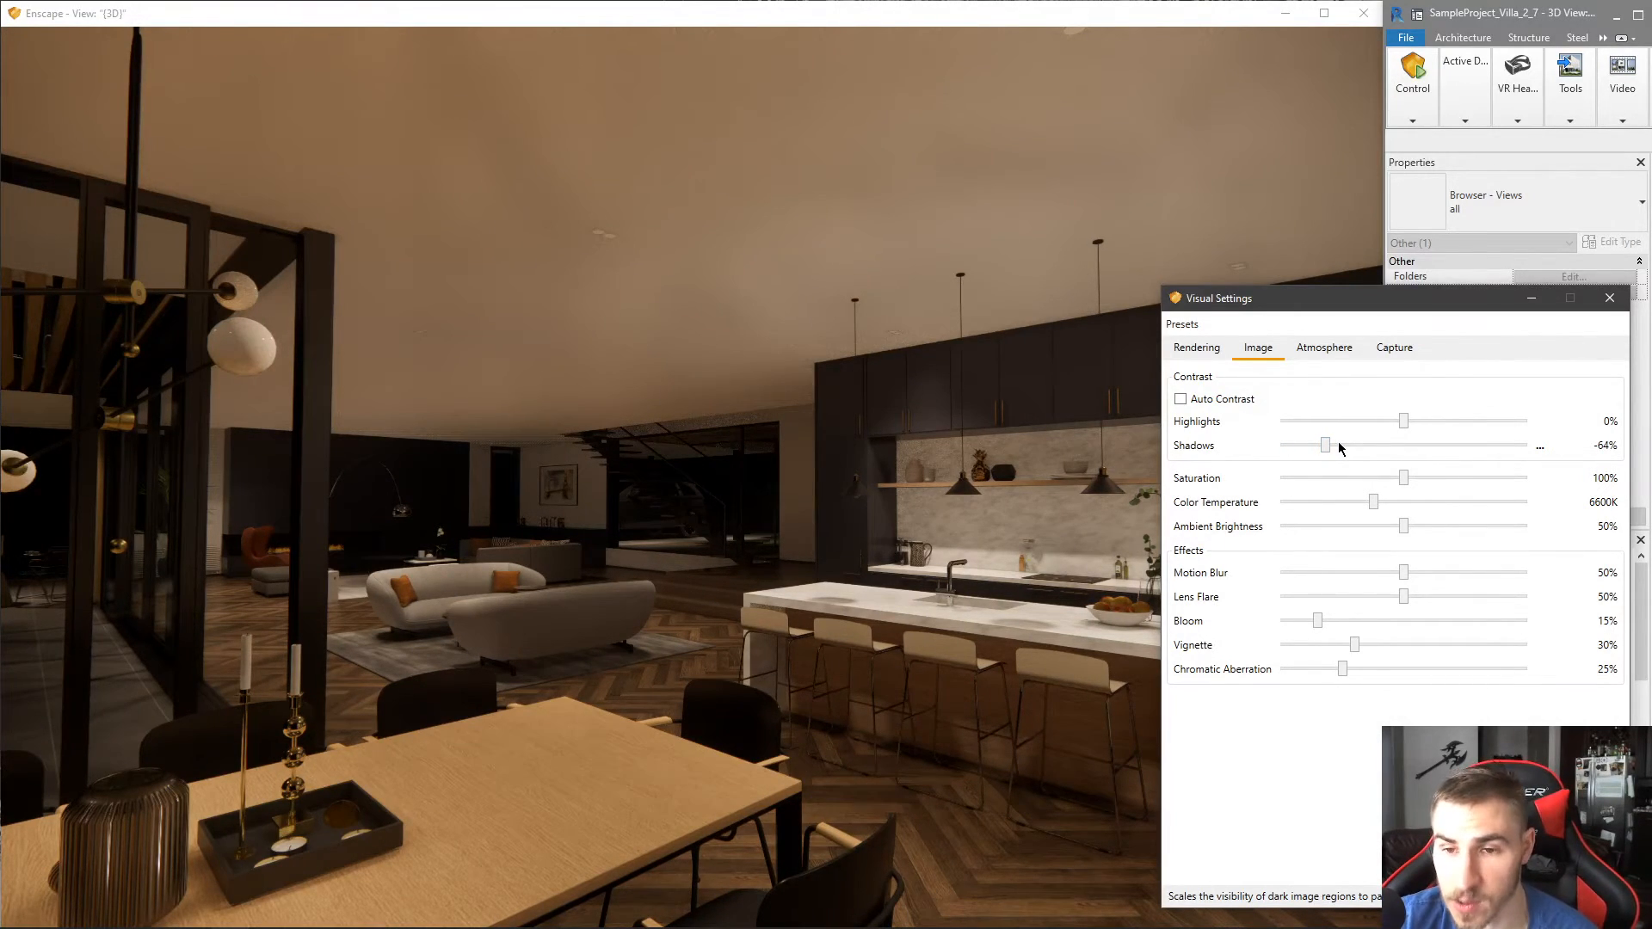
{"action": "left_click_drag", "start_coordinate": [1325, 457], "coordinate": [1428, 444]}
{"action": "left_click_drag", "start_coordinate": [1514, 435], "coordinate": [1348, 457]}
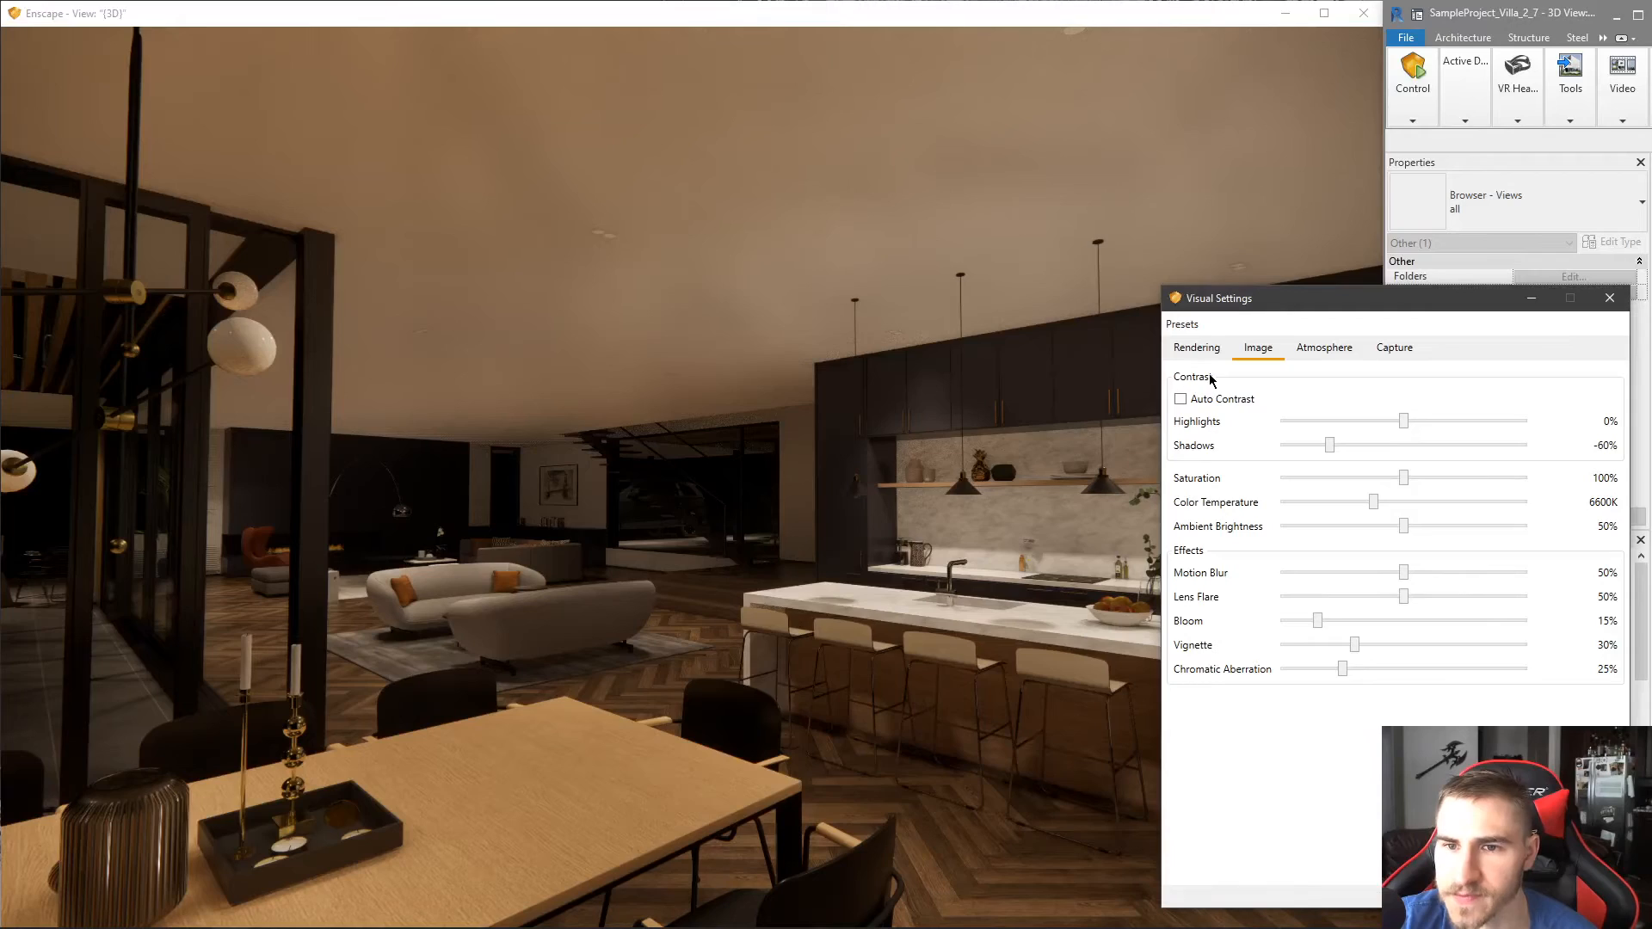
{"action": "left_click", "coordinate": [1216, 401]}
{"action": "left_click", "coordinate": [1216, 400]}
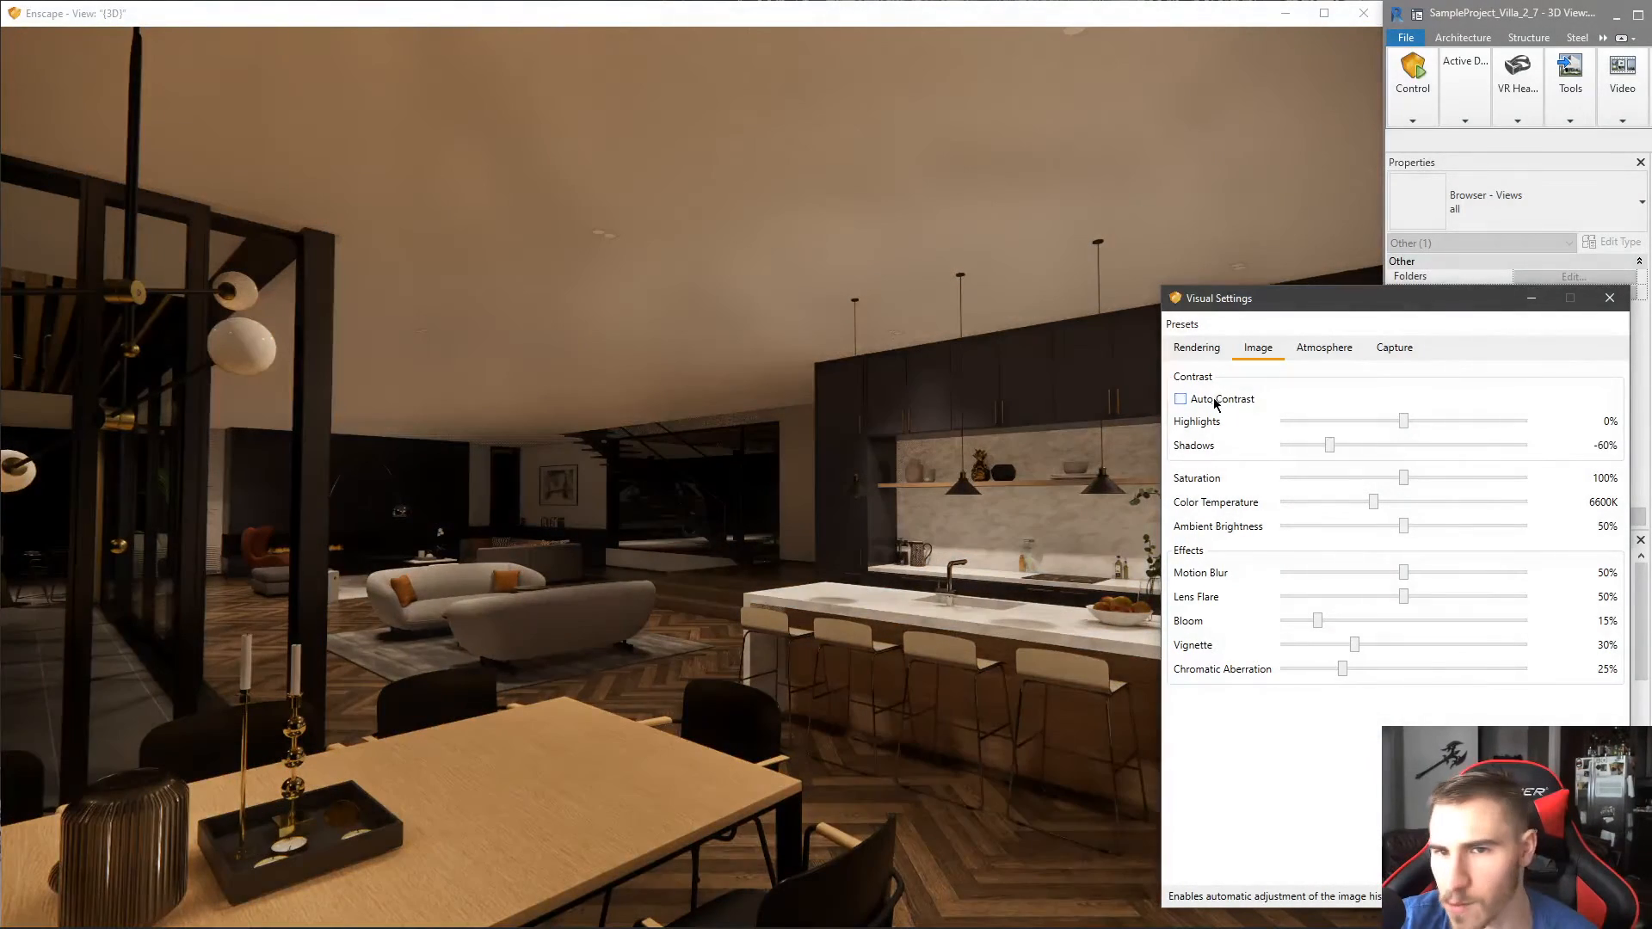
- Set the camera exposure to 52% and reframe the view over the dining table, kitchen island and lounge
{"action": "left_click", "coordinate": [1205, 348]}
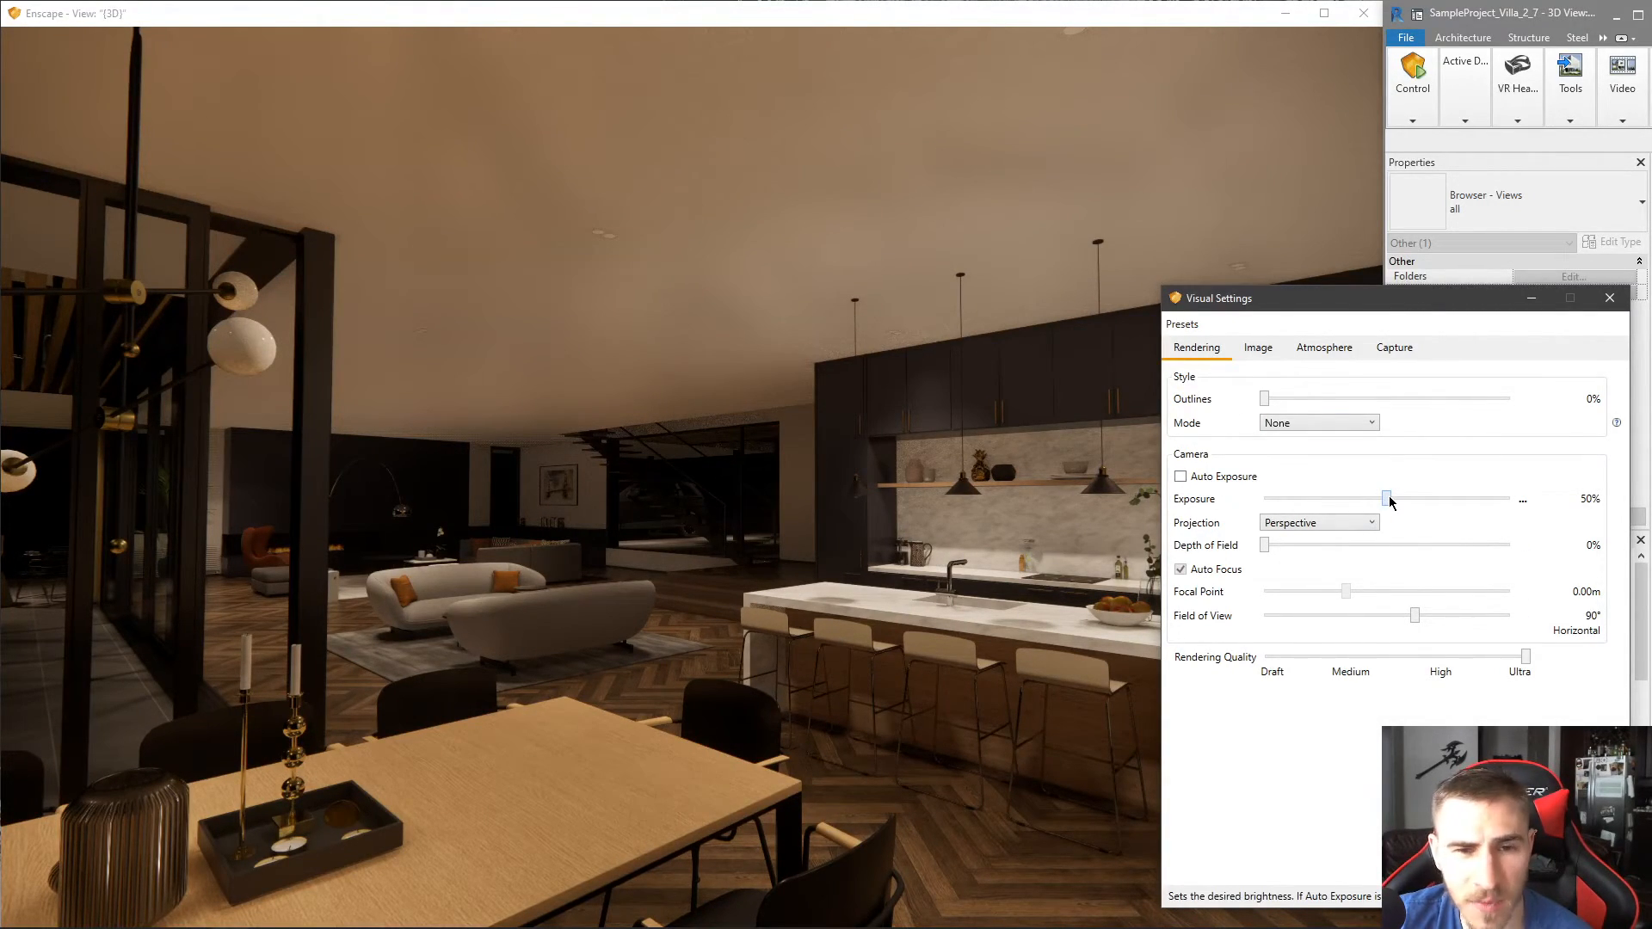
{"action": "left_click_drag", "start_coordinate": [1388, 501], "coordinate": [1391, 502]}
{"action": "scroll", "coordinate": [1033, 445], "scroll_direction": "up", "scroll_amount": 1}
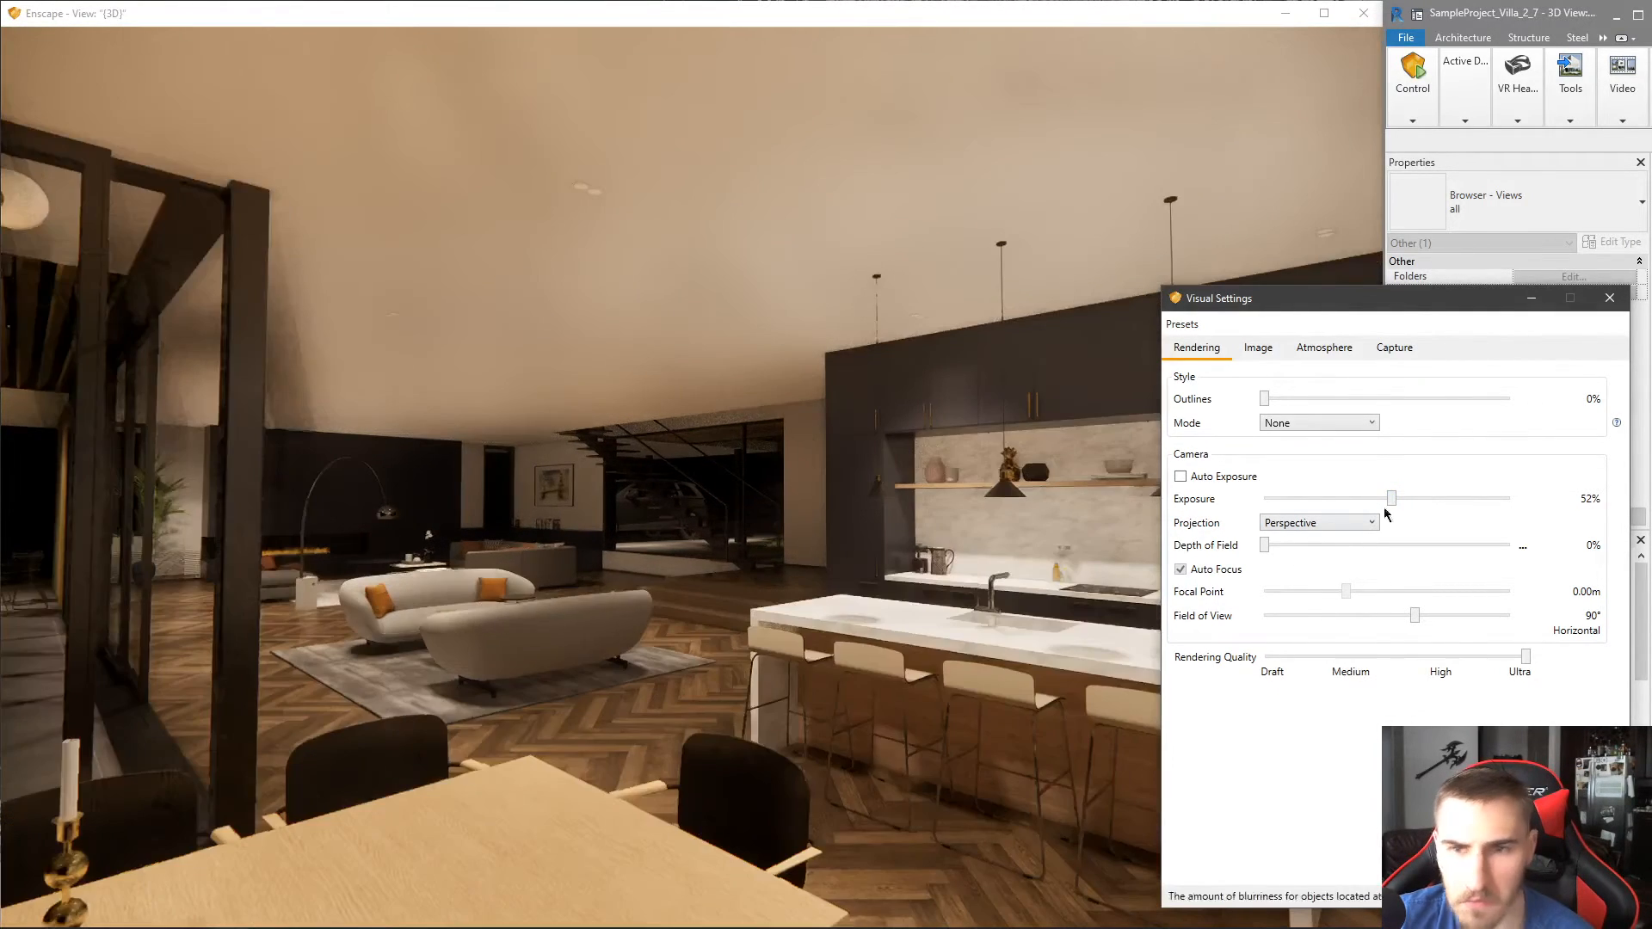
{"action": "scroll", "coordinate": [755, 594], "scroll_direction": "down", "scroll_amount": 1}
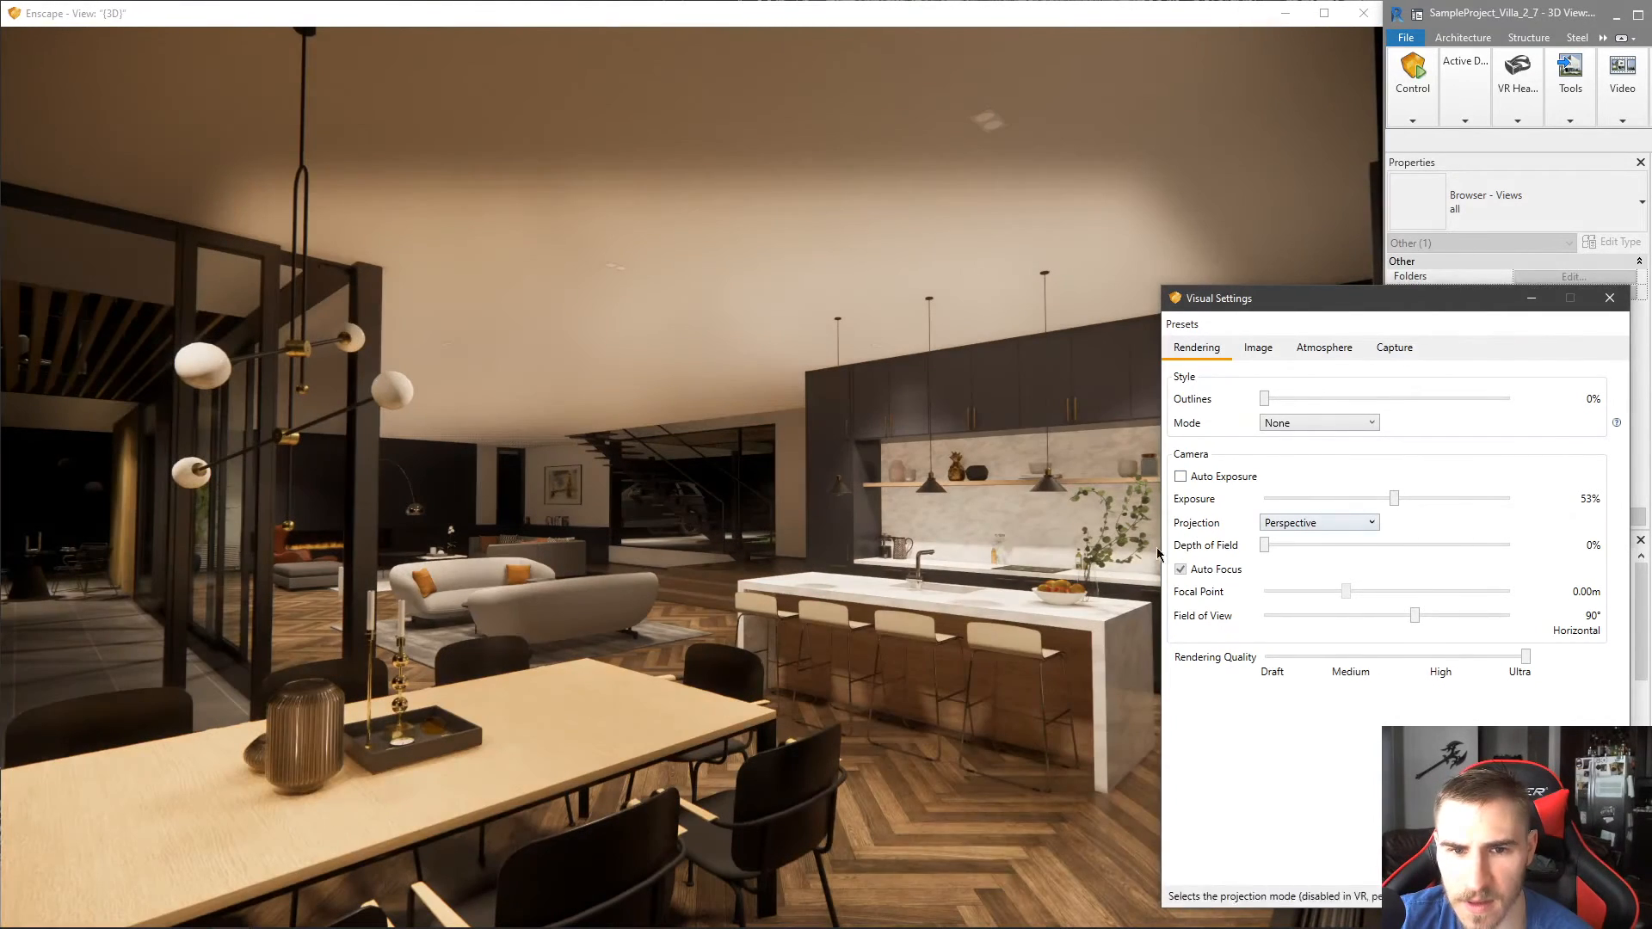
{"action": "mouse_move", "coordinate": [889, 596]}
{"action": "left_mouse_down"}
{"action": "mouse_move", "coordinate": [1119, 590]}
{"action": "mouse_move", "coordinate": [873, 596]}
{"action": "mouse_move", "coordinate": [889, 592]}
{"action": "left_mouse_up"}
{"action": "scroll", "coordinate": [888, 592], "scroll_direction": "up", "scroll_amount": 1}
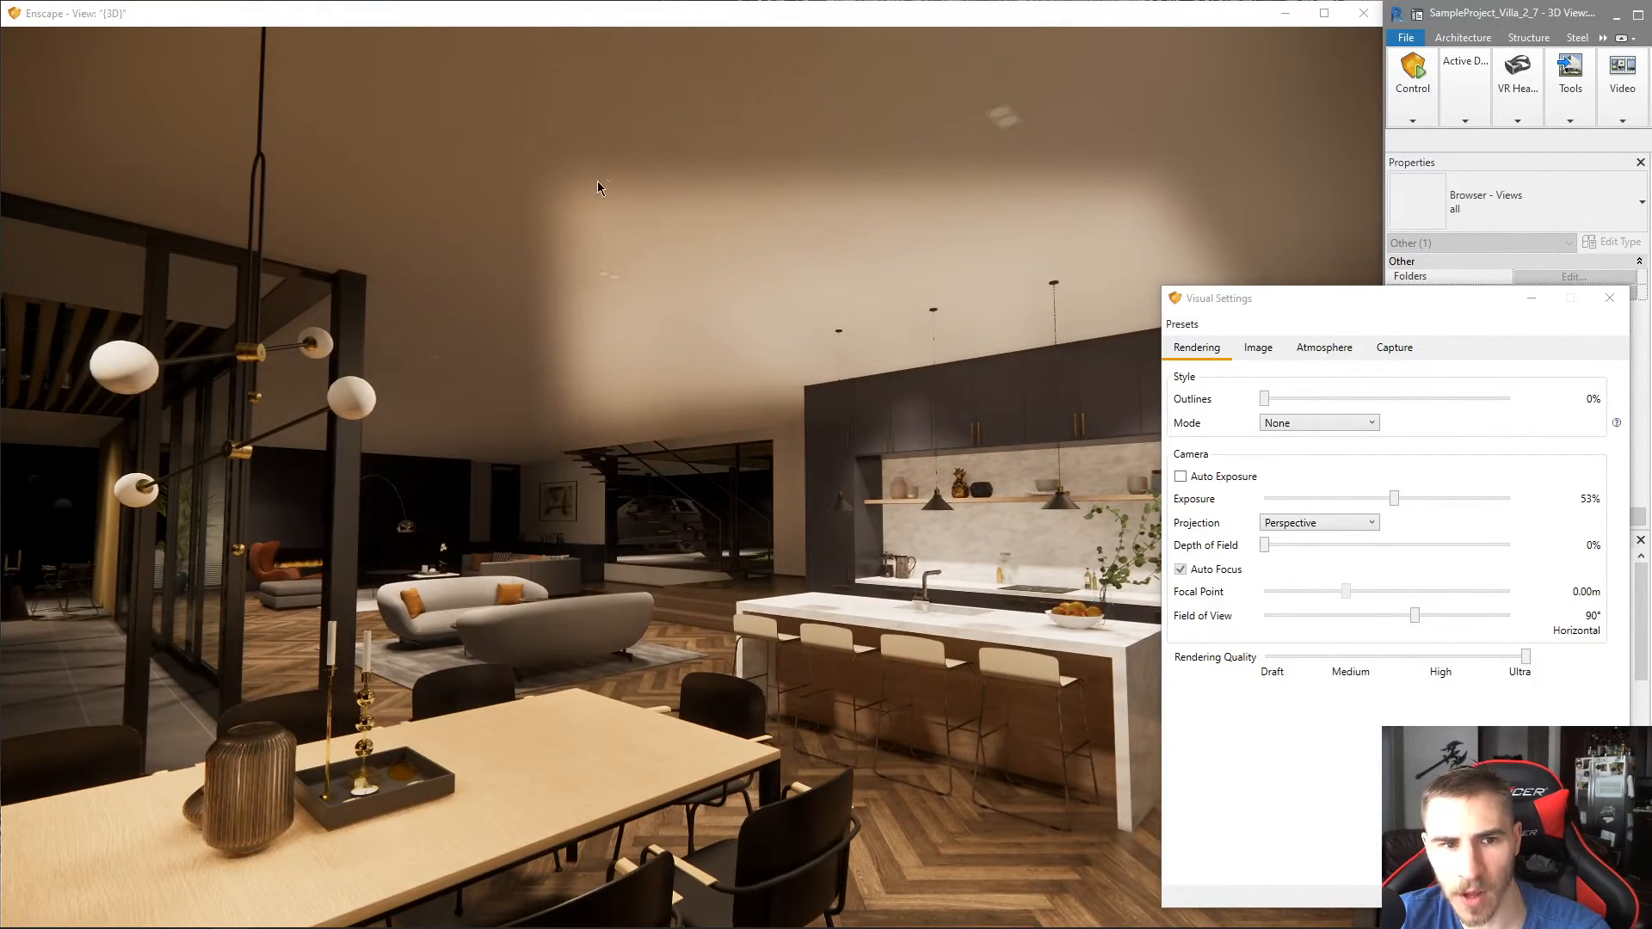
{"action": "left_click", "coordinate": [1380, 506]}
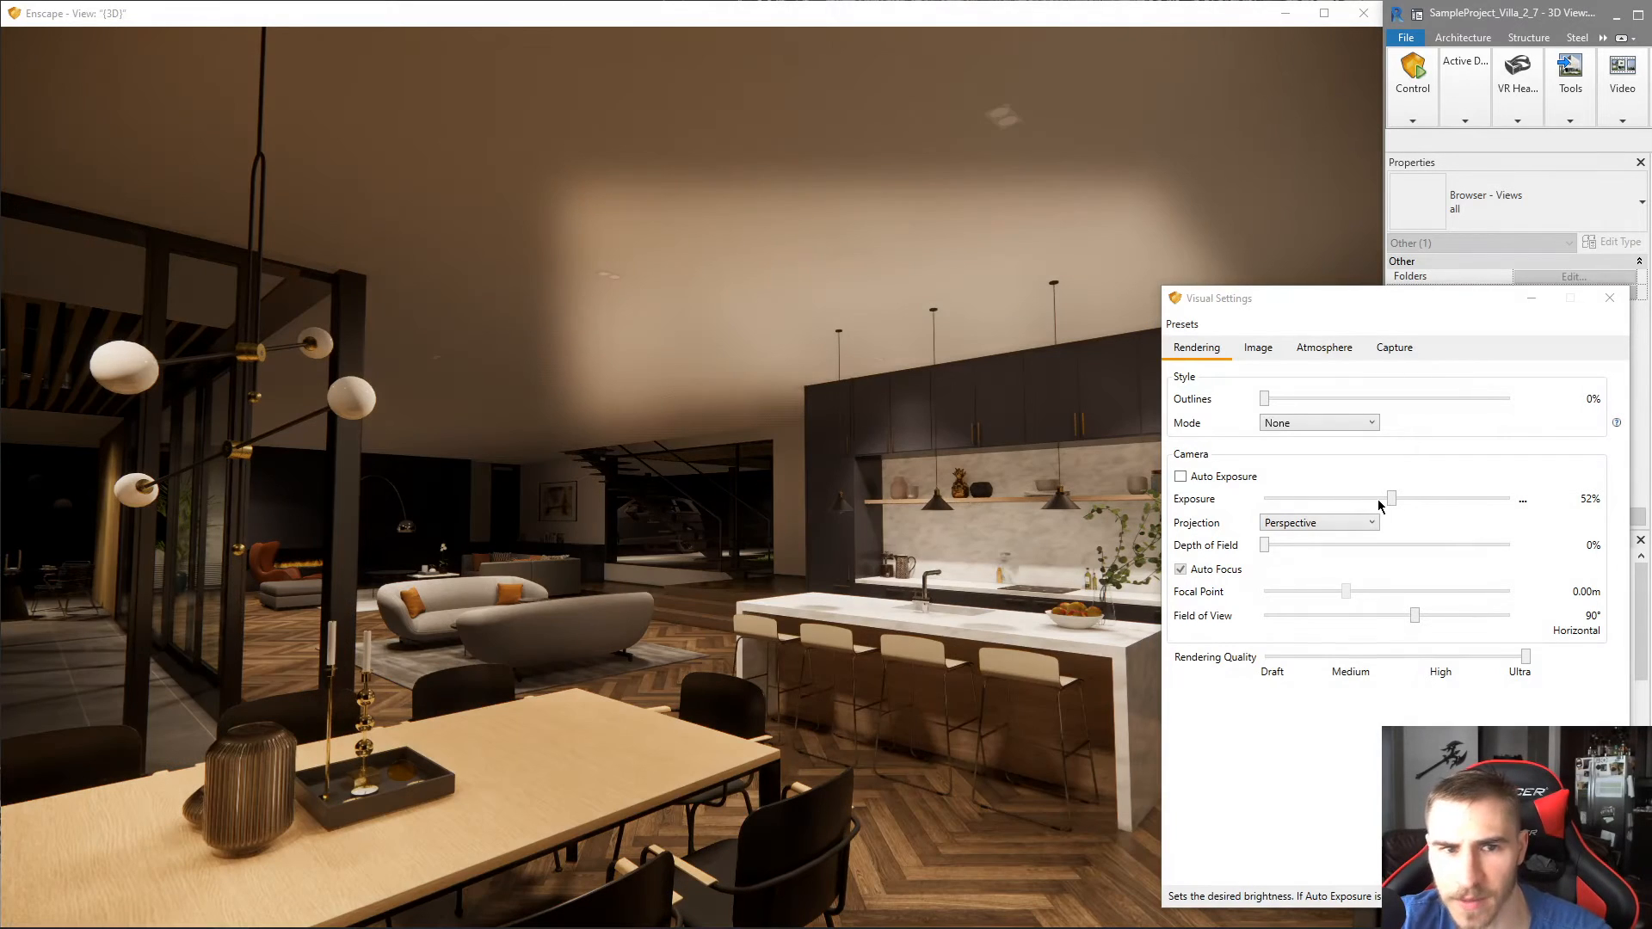
{"action": "key", "text": "d"}
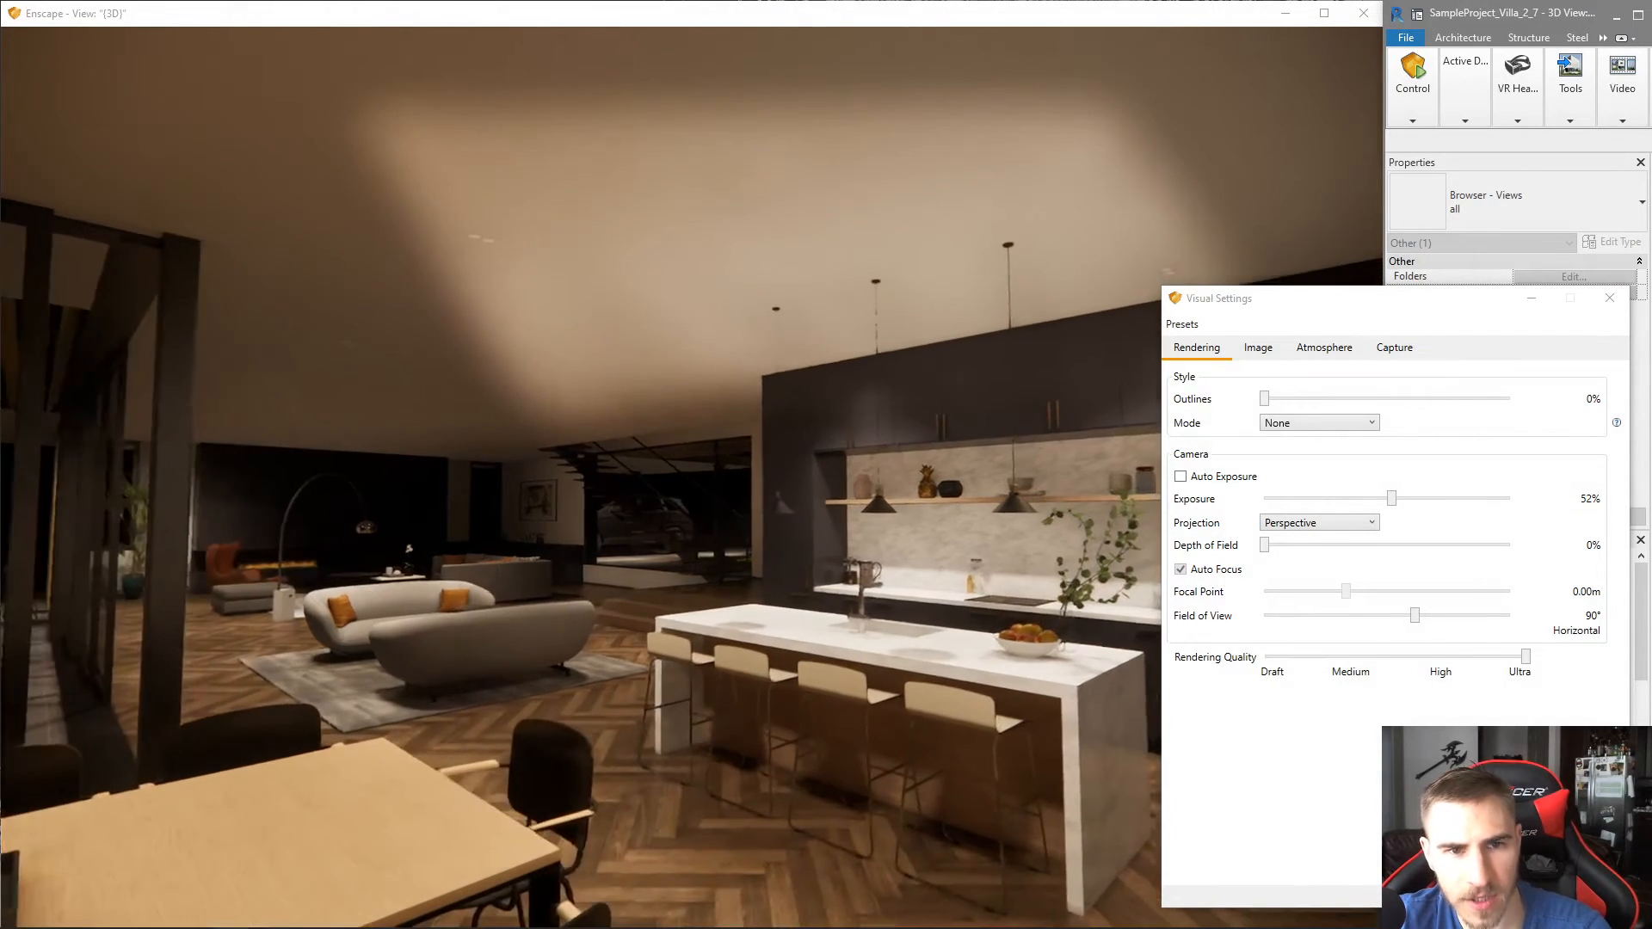
{"action": "left_click_drag", "start_coordinate": [904, 556], "coordinate": [830, 557]}
{"action": "key", "text": "a"}
{"action": "left_click_drag", "start_coordinate": [764, 268], "coordinate": [786, 268]}
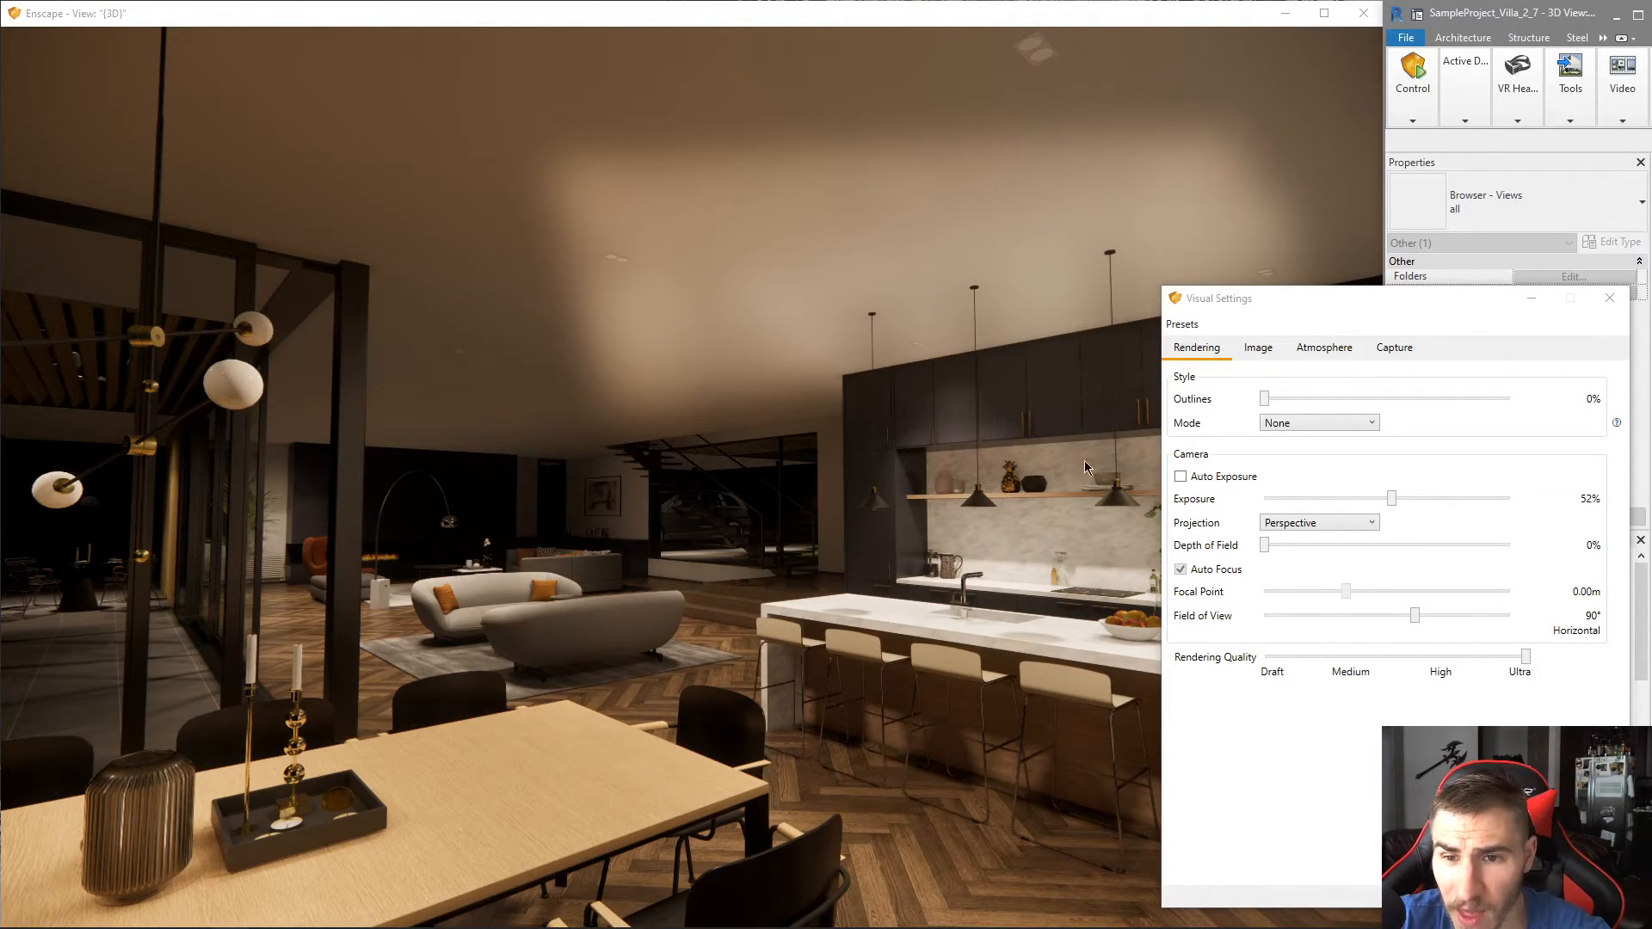
- Walk the camera through the living room and turn it back towards the sofas and the glazed wall
{"action": "left_click_drag", "start_coordinate": [833, 570], "coordinate": [637, 568]}
{"action": "key", "text": "w"}
{"action": "key", "text": "d"}
{"action": "key", "text": "w"}
{"action": "key", "text": "w"}
{"action": "key", "text": "w"}
{"action": "key", "text": "d"}
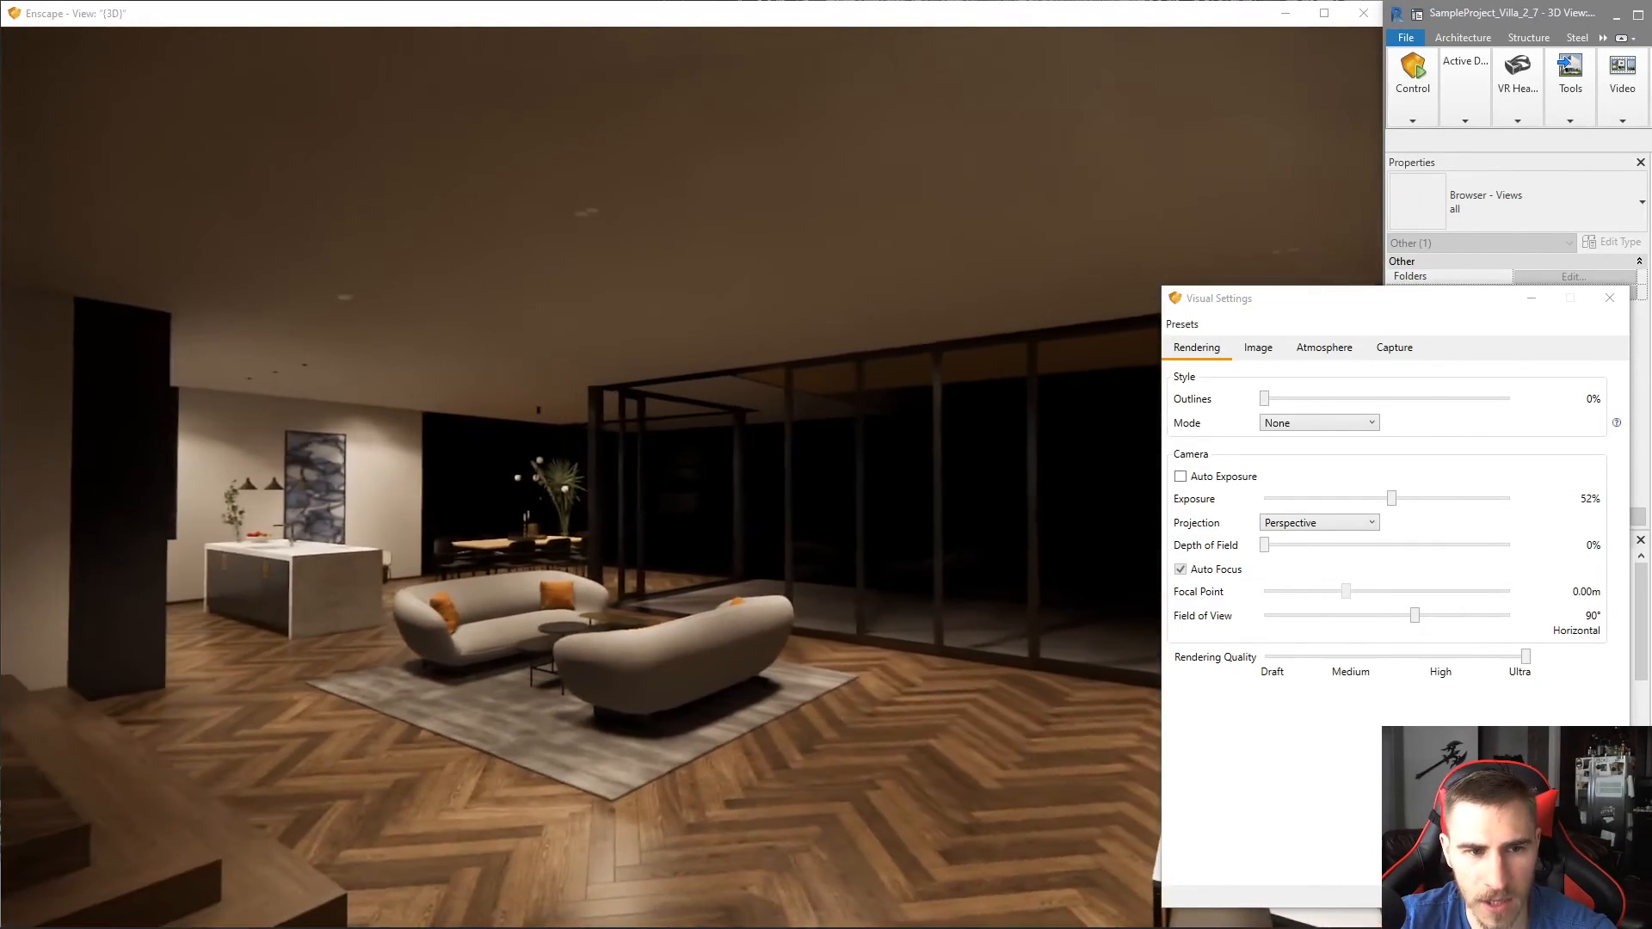
{"action": "key", "text": "w"}
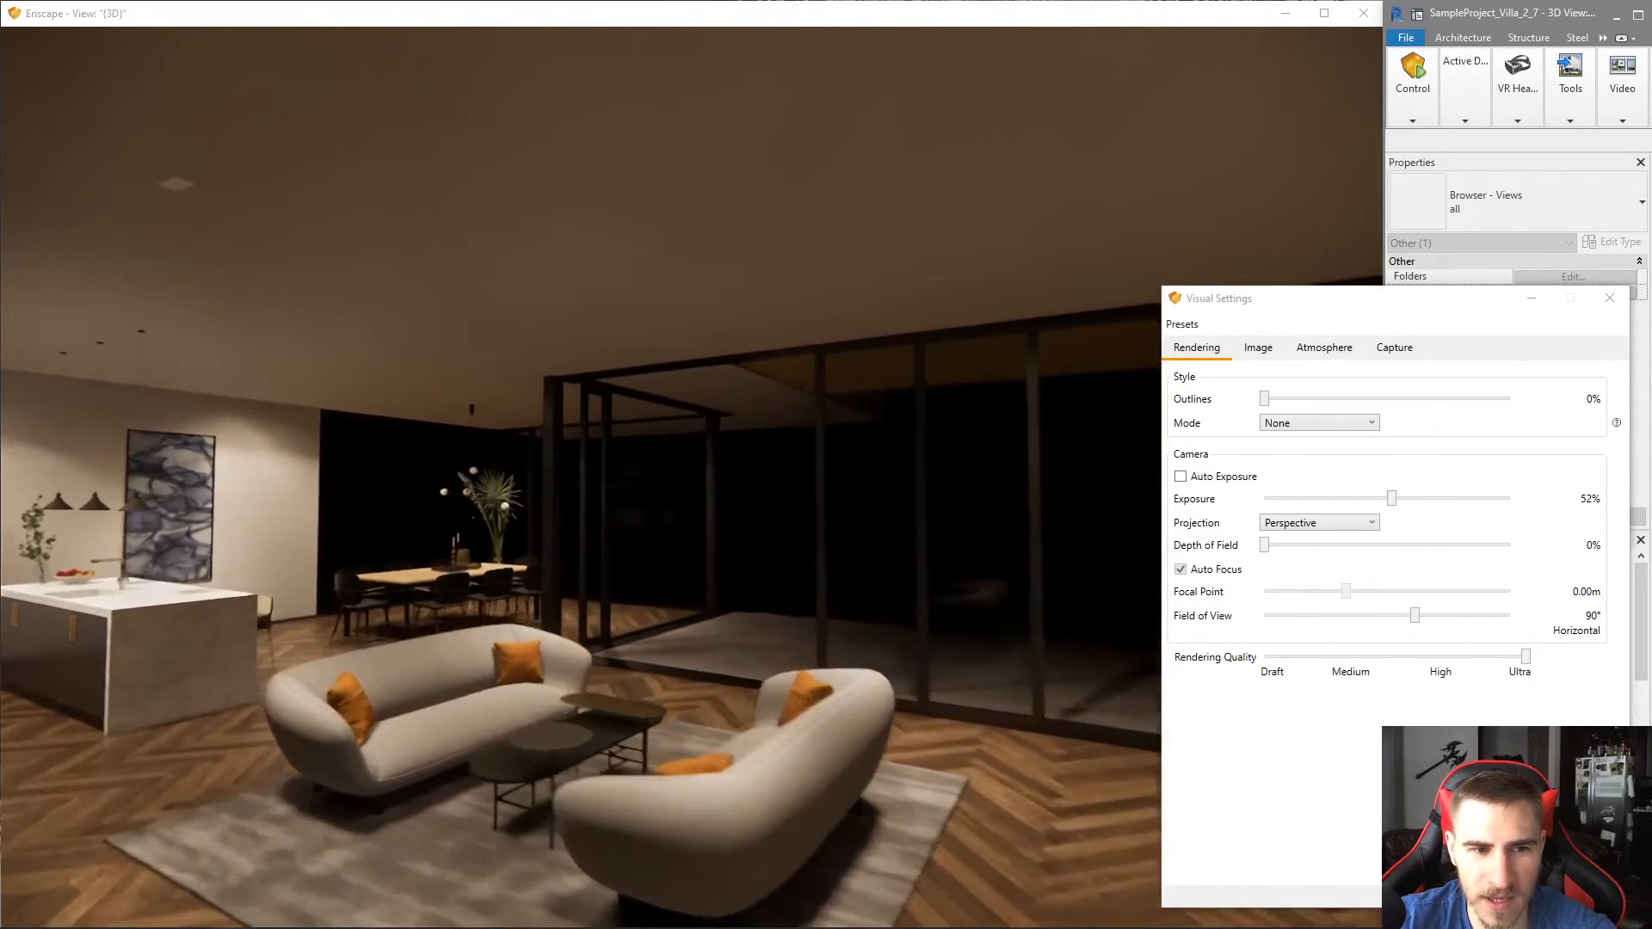
- Position the camera behind the kitchen island, facing the dining table and the glazing onto the dark terrace
{"action": "key", "text": "a"}
{"action": "key", "text": "w"}
{"action": "key", "text": "w"}
{"action": "left_click_drag", "start_coordinate": [689, 516], "coordinate": [697, 456]}
{"action": "key", "text": "s"}
{"action": "key", "text": "w"}
{"action": "key", "text": "d"}
{"action": "left_click_drag", "start_coordinate": [964, 598], "coordinate": [929, 582]}
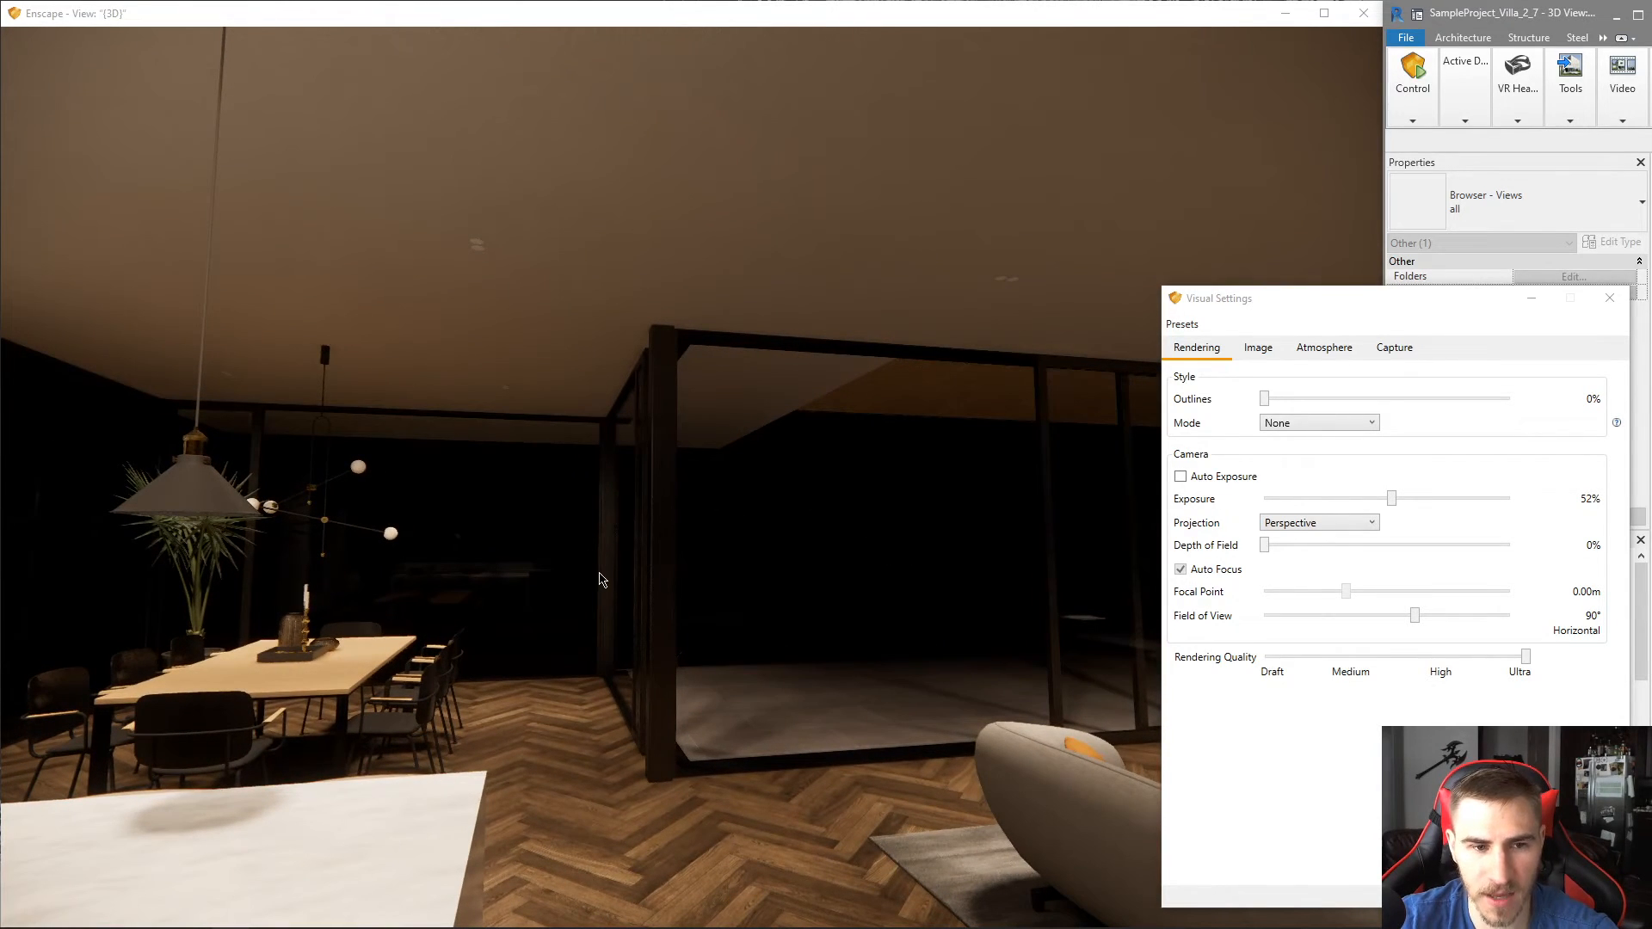
{"action": "key", "text": "s"}
{"action": "mouse_move", "coordinate": [689, 516]}
{"action": "left_mouse_down"}
{"action": "mouse_move", "coordinate": [525, 517]}
{"action": "mouse_move", "coordinate": [697, 516]}
{"action": "left_mouse_up"}
{"action": "key", "text": "w"}
{"action": "key", "text": "s"}
{"action": "key", "text": "a"}
{"action": "left_click_drag", "start_coordinate": [932, 589], "coordinate": [939, 592]}
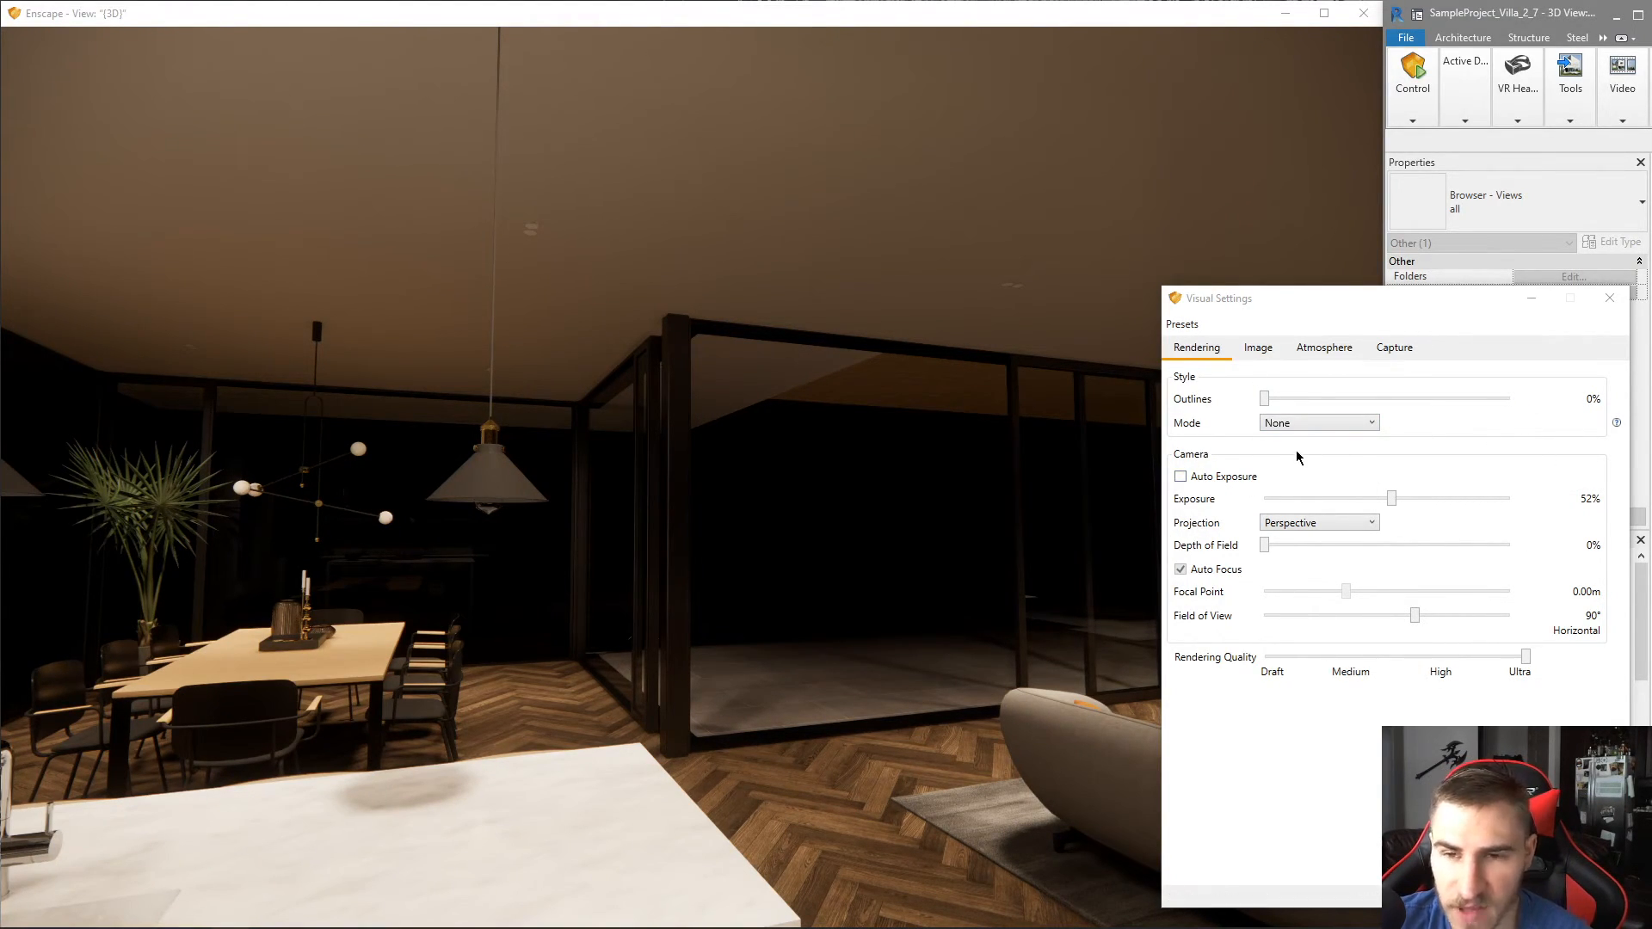
- Try raising the sun brightness to about 341% in the atmosphere settings
{"action": "left_click", "coordinate": [1311, 351]}
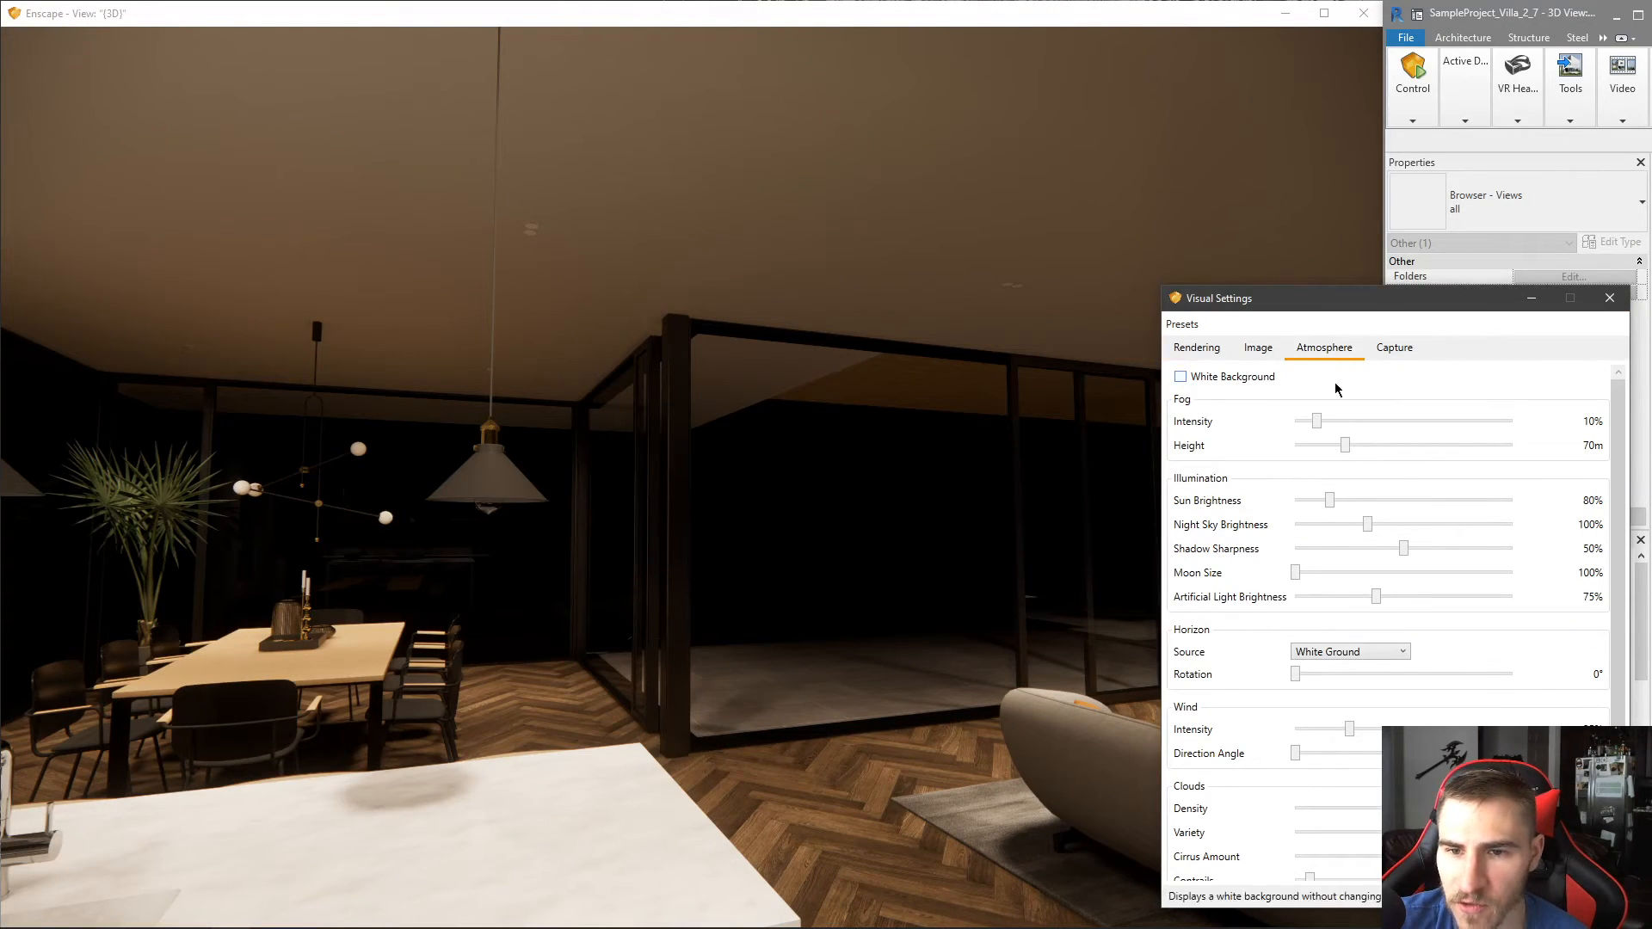
{"action": "left_click_drag", "start_coordinate": [1360, 523], "coordinate": [1290, 512]}
{"action": "left_click_drag", "start_coordinate": [1446, 504], "coordinate": [1442, 510]}
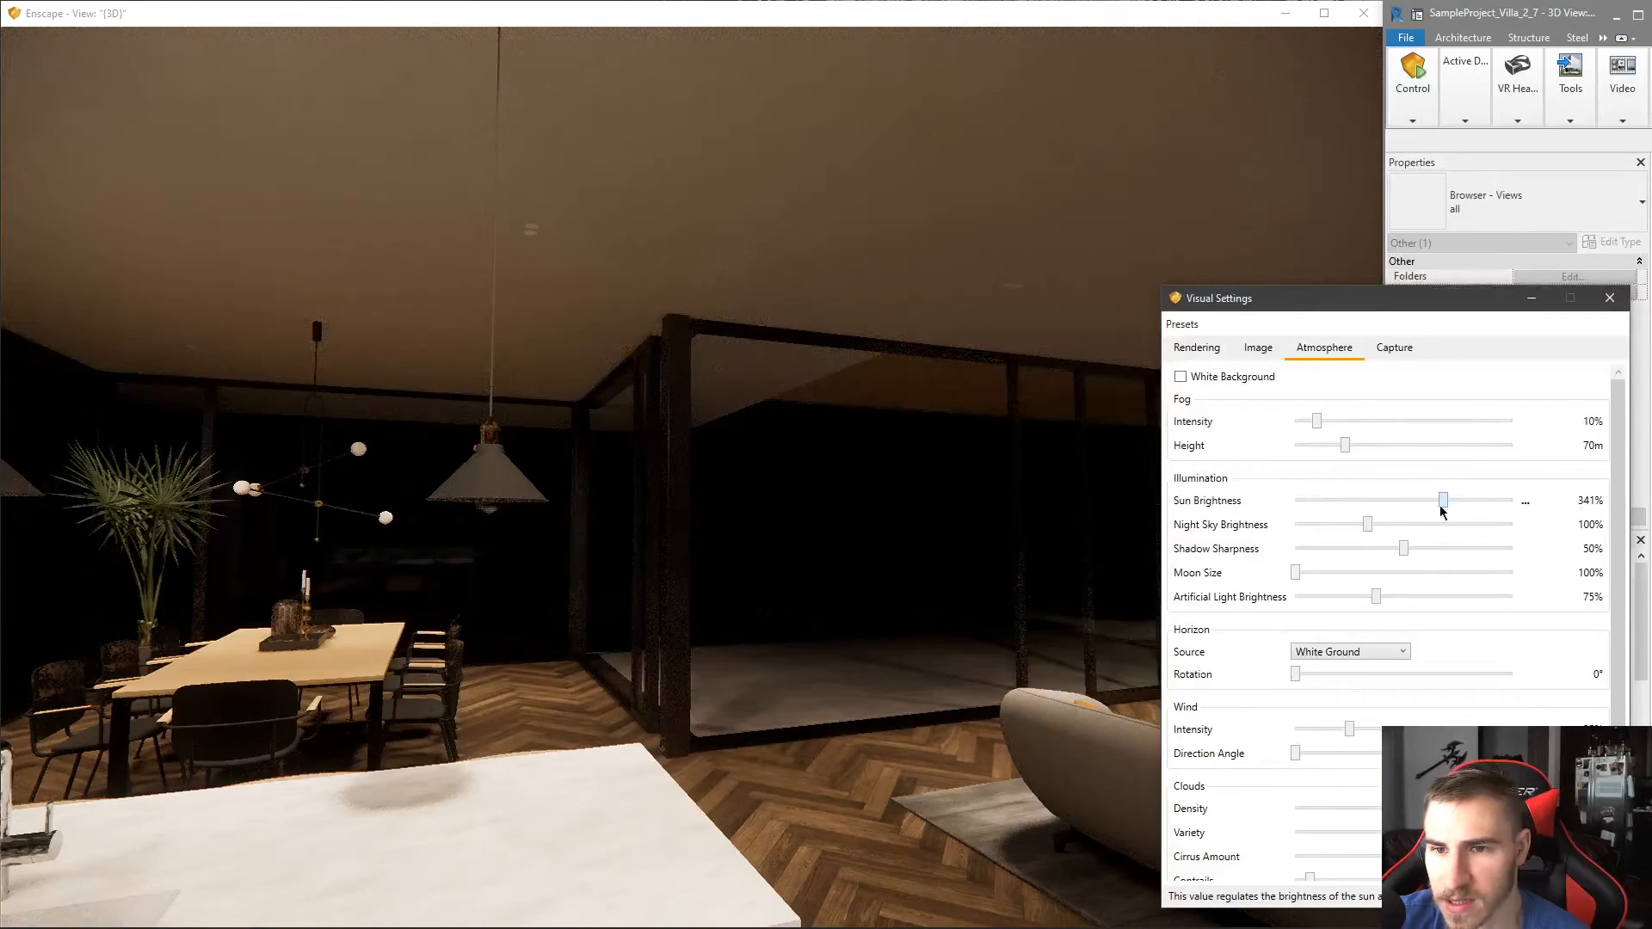
- Set the image shadows to -80% and raise the camera exposure to 70% for the view towards the terrace
{"action": "left_click", "coordinate": [1258, 348]}
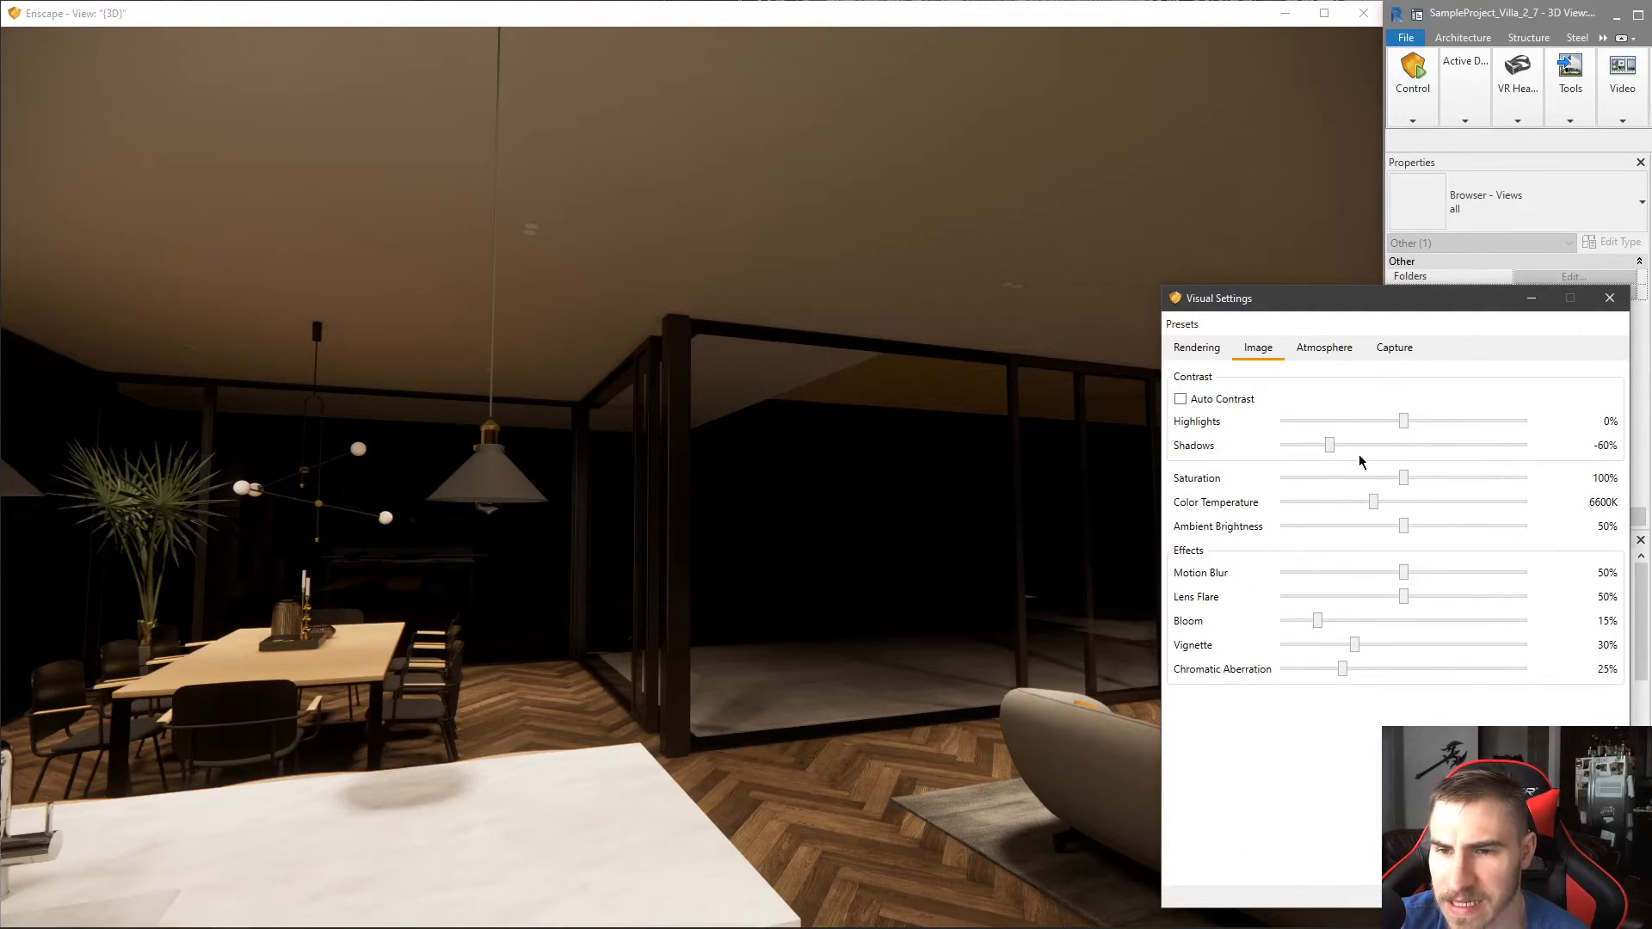
{"action": "mouse_move", "coordinate": [1332, 448]}
{"action": "left_mouse_down"}
{"action": "mouse_move", "coordinate": [1410, 445]}
{"action": "mouse_move", "coordinate": [1288, 444]}
{"action": "mouse_move", "coordinate": [1308, 442]}
{"action": "left_mouse_up"}
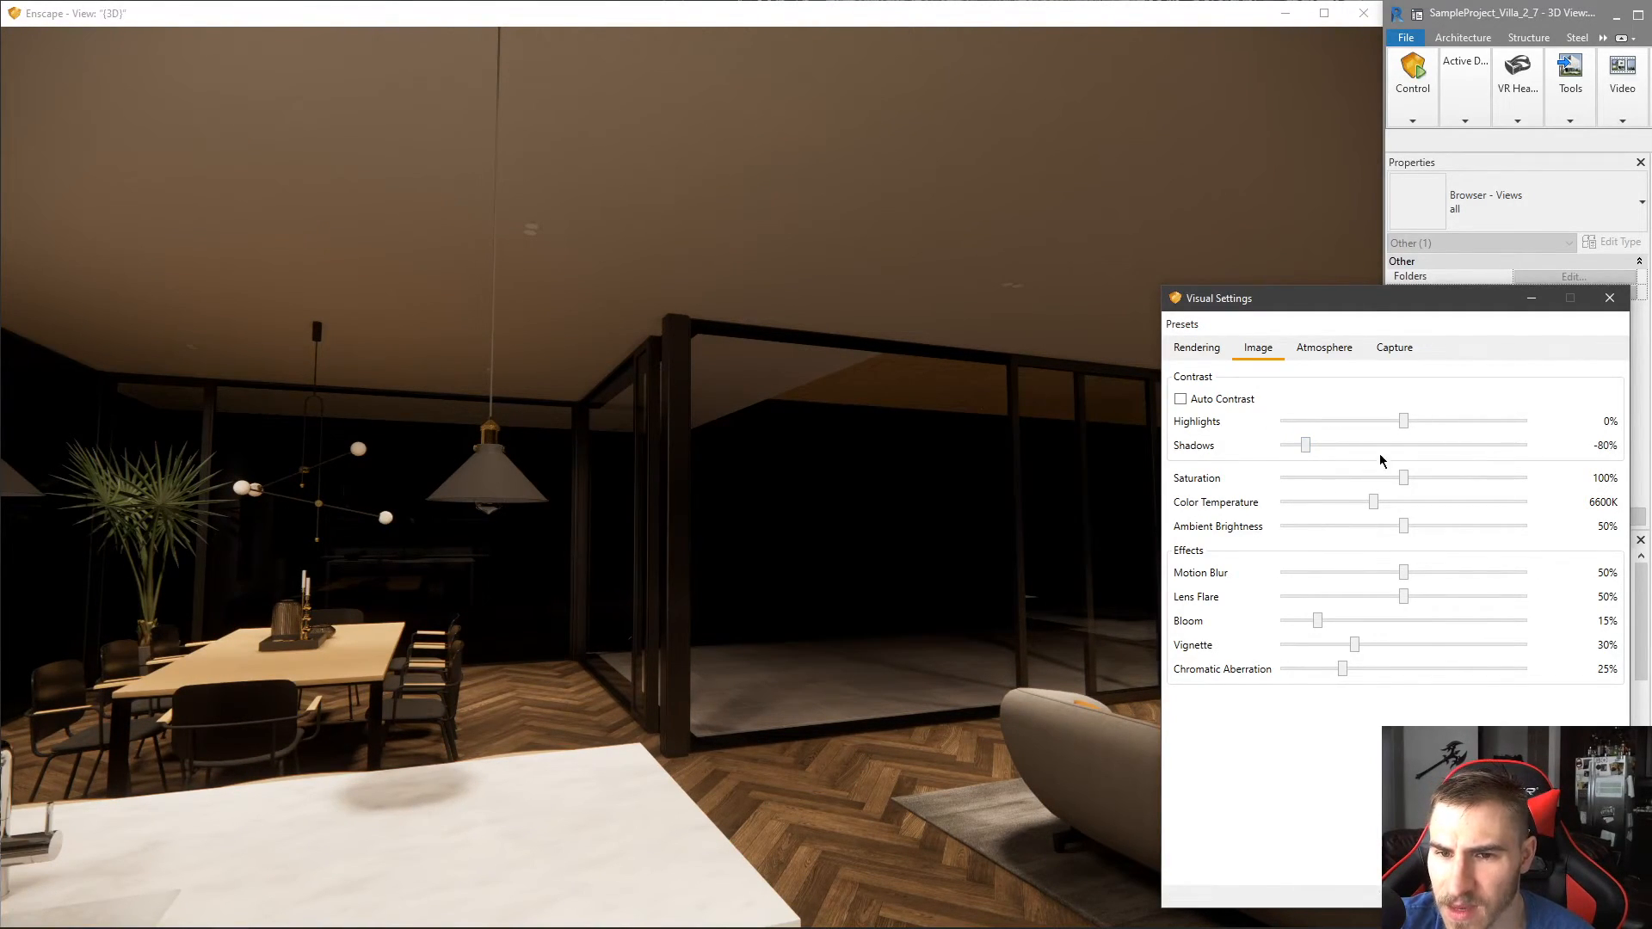
{"action": "left_click", "coordinate": [1196, 348]}
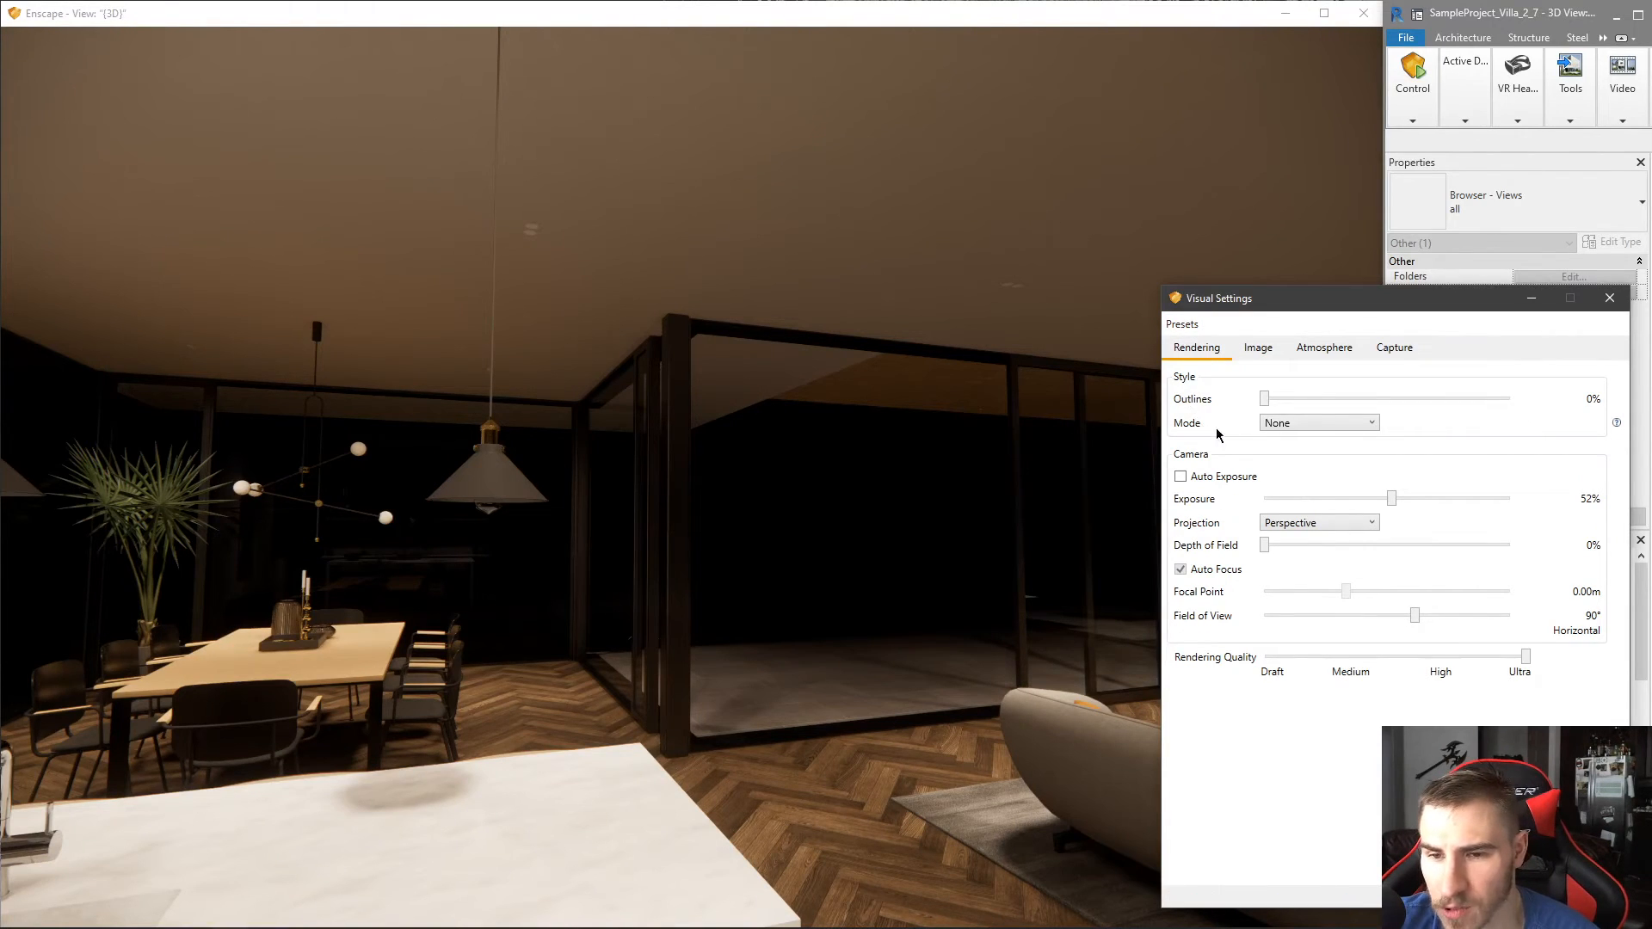
{"action": "left_click_drag", "start_coordinate": [1394, 508], "coordinate": [1442, 511]}
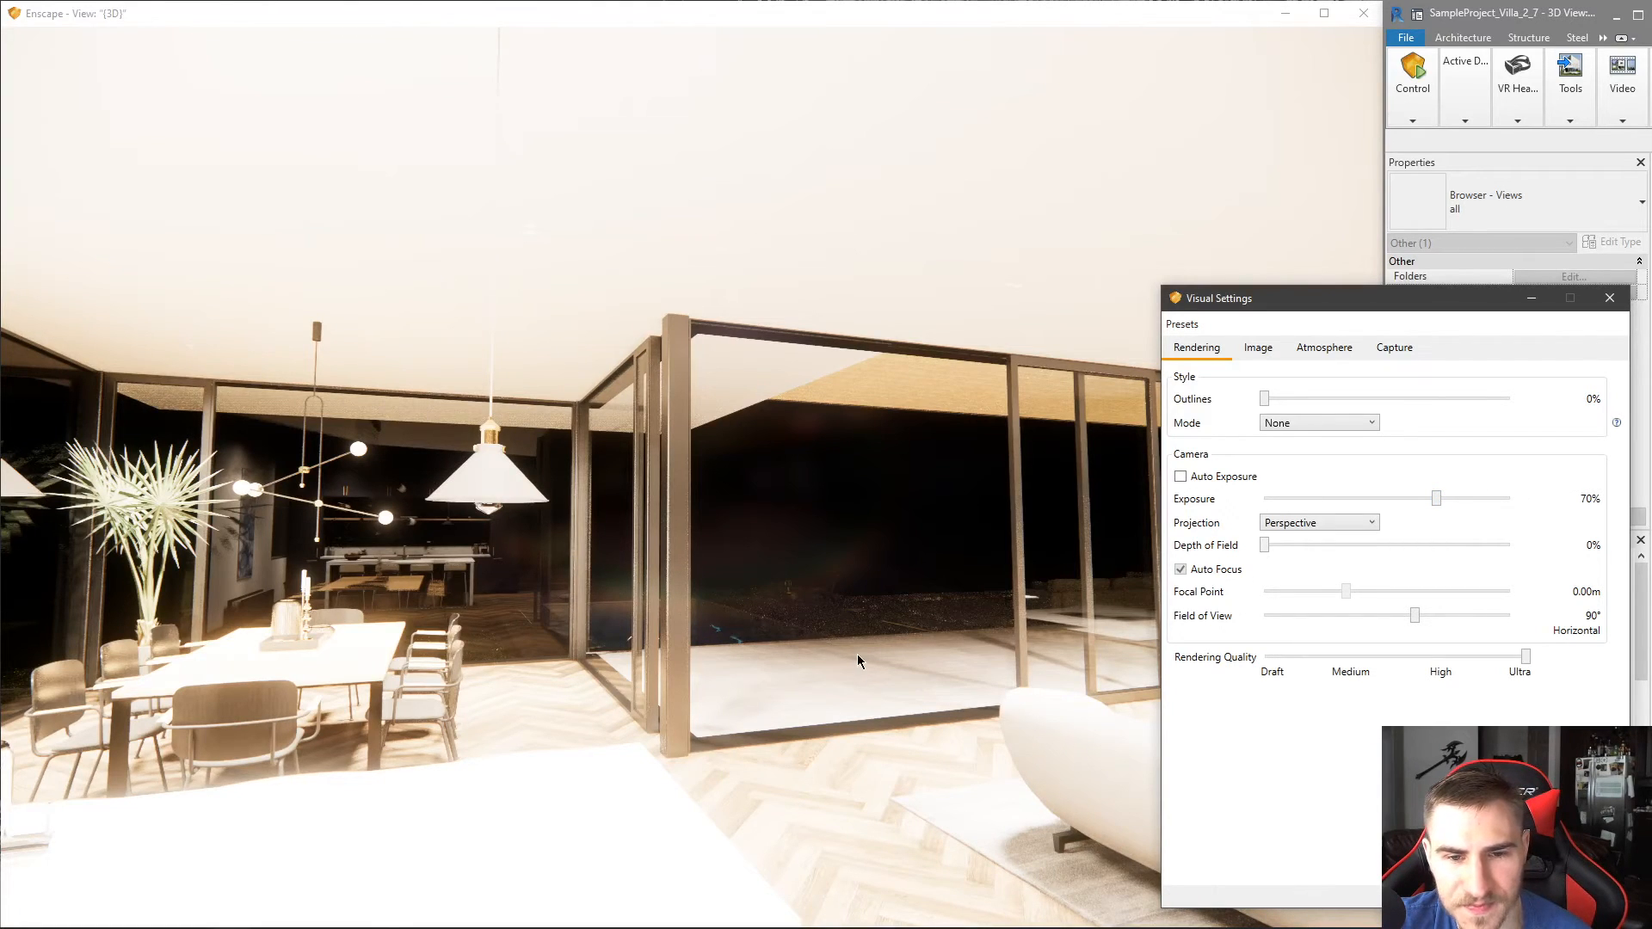
{"action": "right_click_drag", "start_coordinate": [790, 701], "coordinate": [703, 699]}
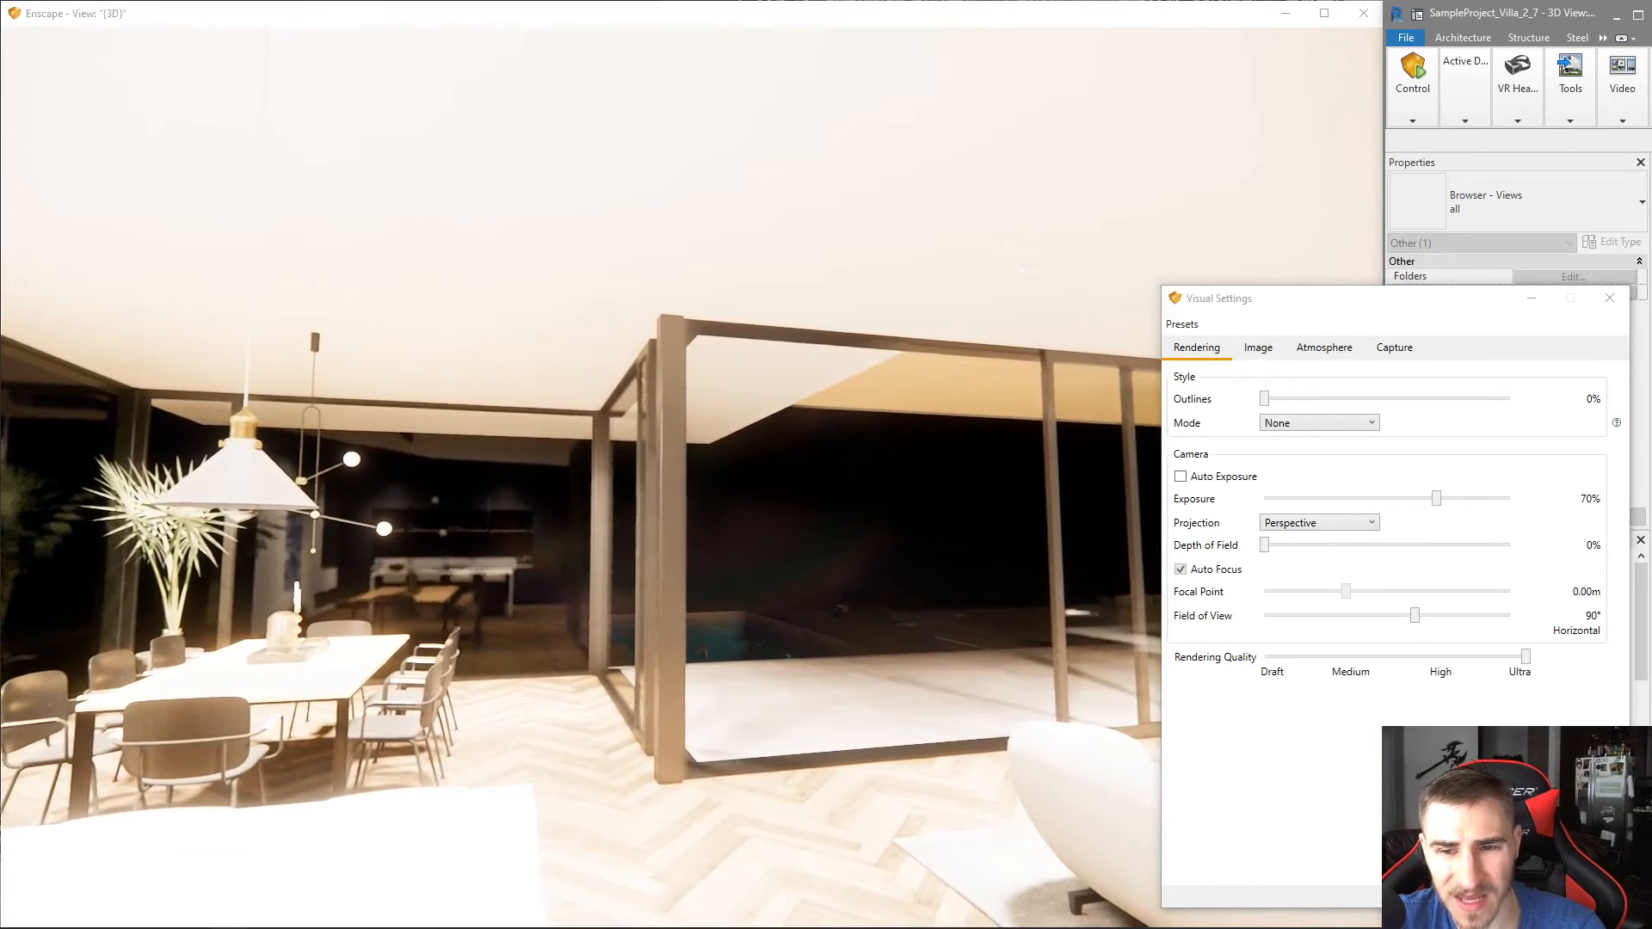
- Lower the artificial light brightness to 35% and raise the night sky brightness to 220%
{"action": "left_click", "coordinate": [1306, 354]}
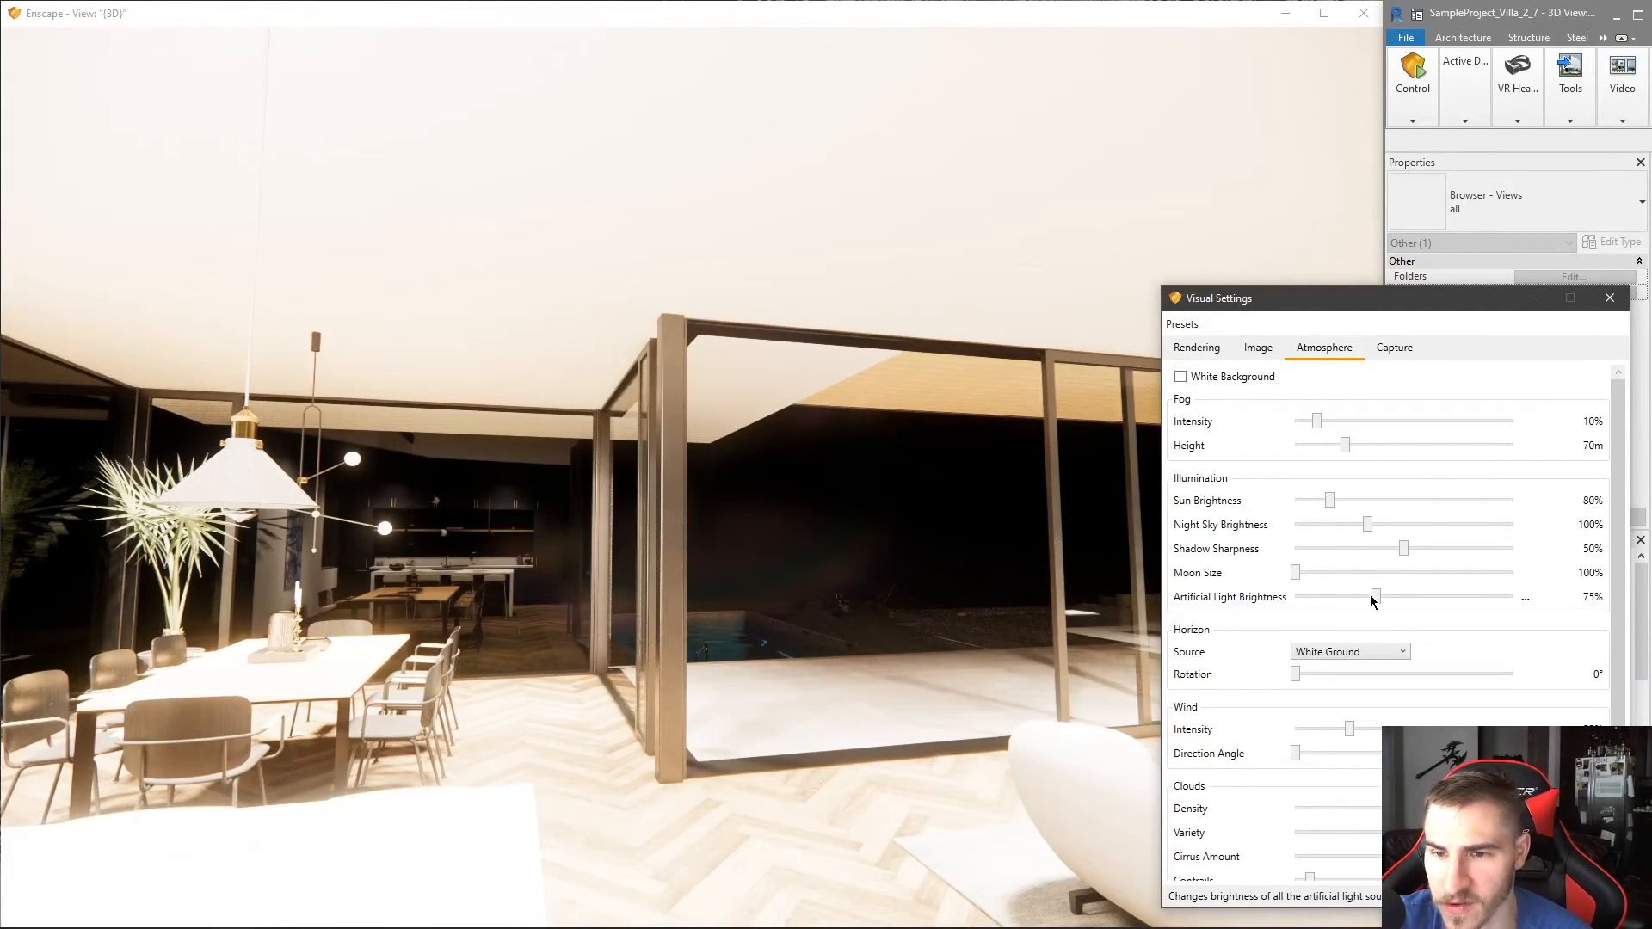
{"action": "scroll", "coordinate": [1380, 599], "scroll_direction": "down", "scroll_amount": 7}
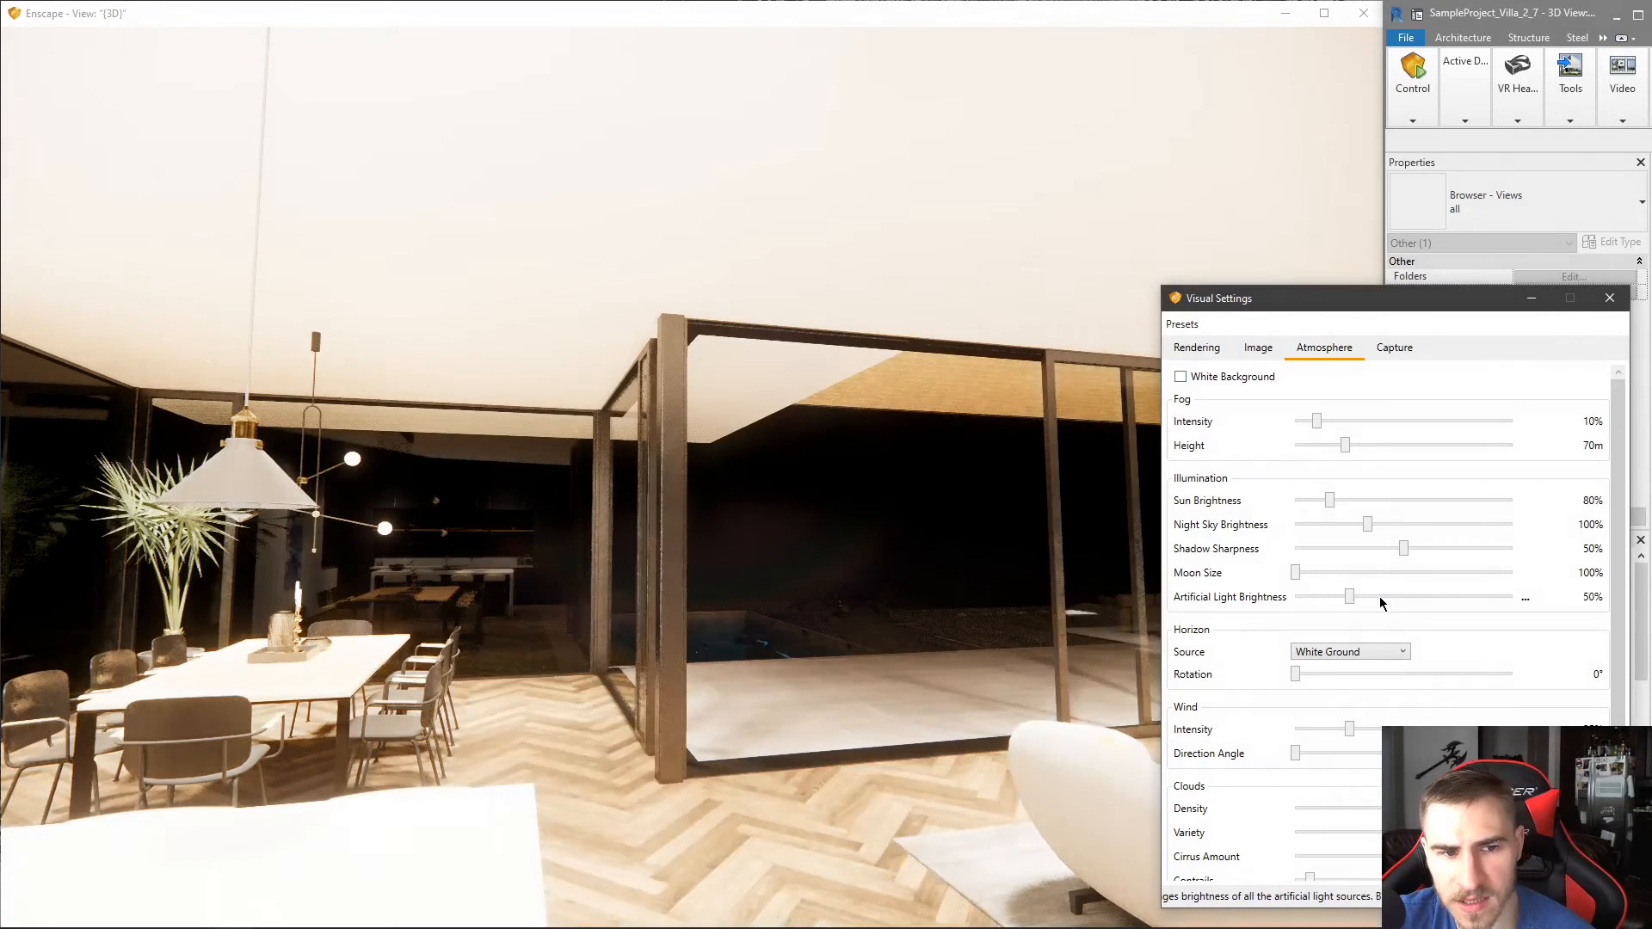
{"action": "scroll", "coordinate": [1381, 597], "scroll_direction": "down", "scroll_amount": 3}
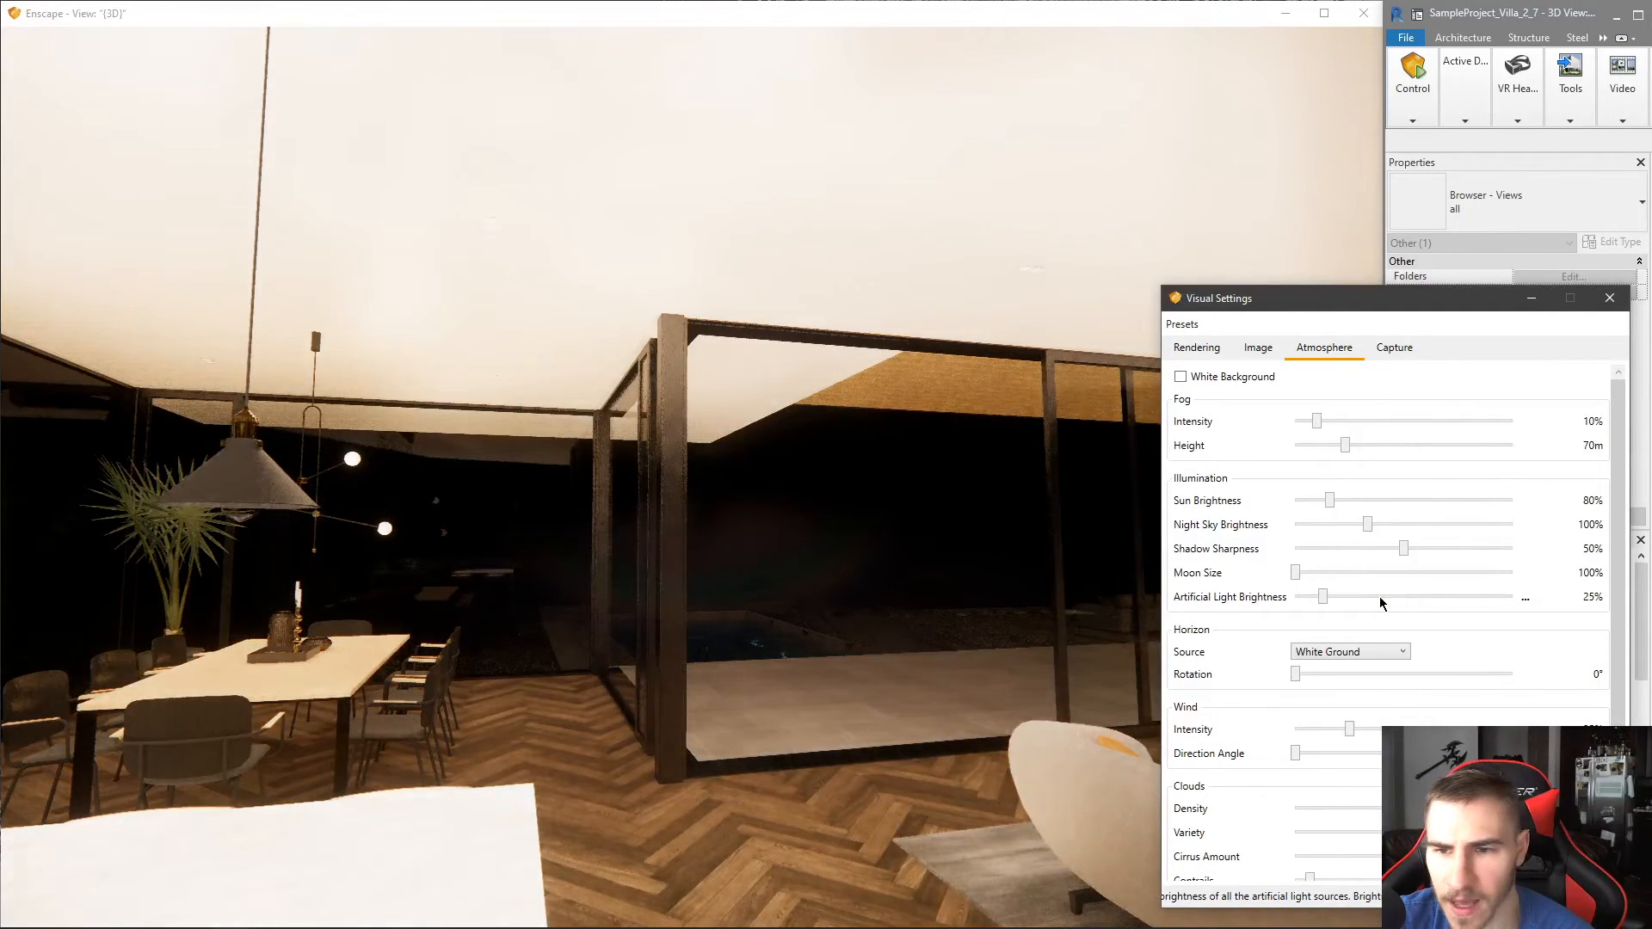
{"action": "scroll", "coordinate": [1380, 596], "scroll_direction": "down", "scroll_amount": 1}
{"action": "scroll", "coordinate": [1380, 596], "scroll_direction": "up", "scroll_amount": 2}
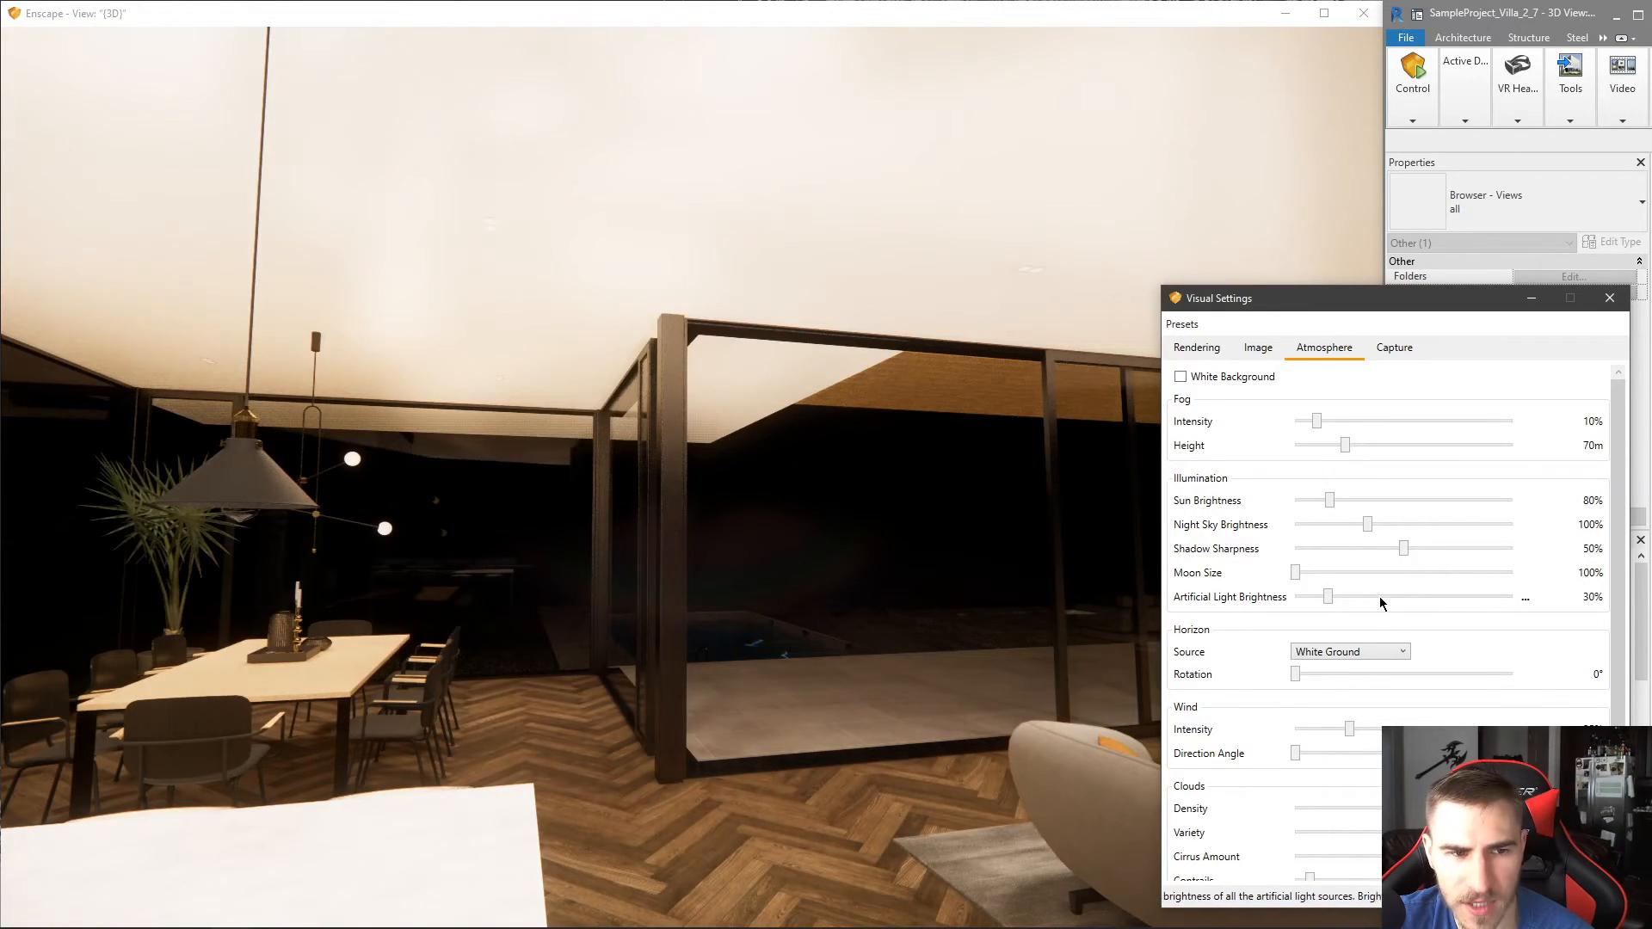
{"action": "scroll", "coordinate": [1380, 596], "scroll_direction": "up", "scroll_amount": 1}
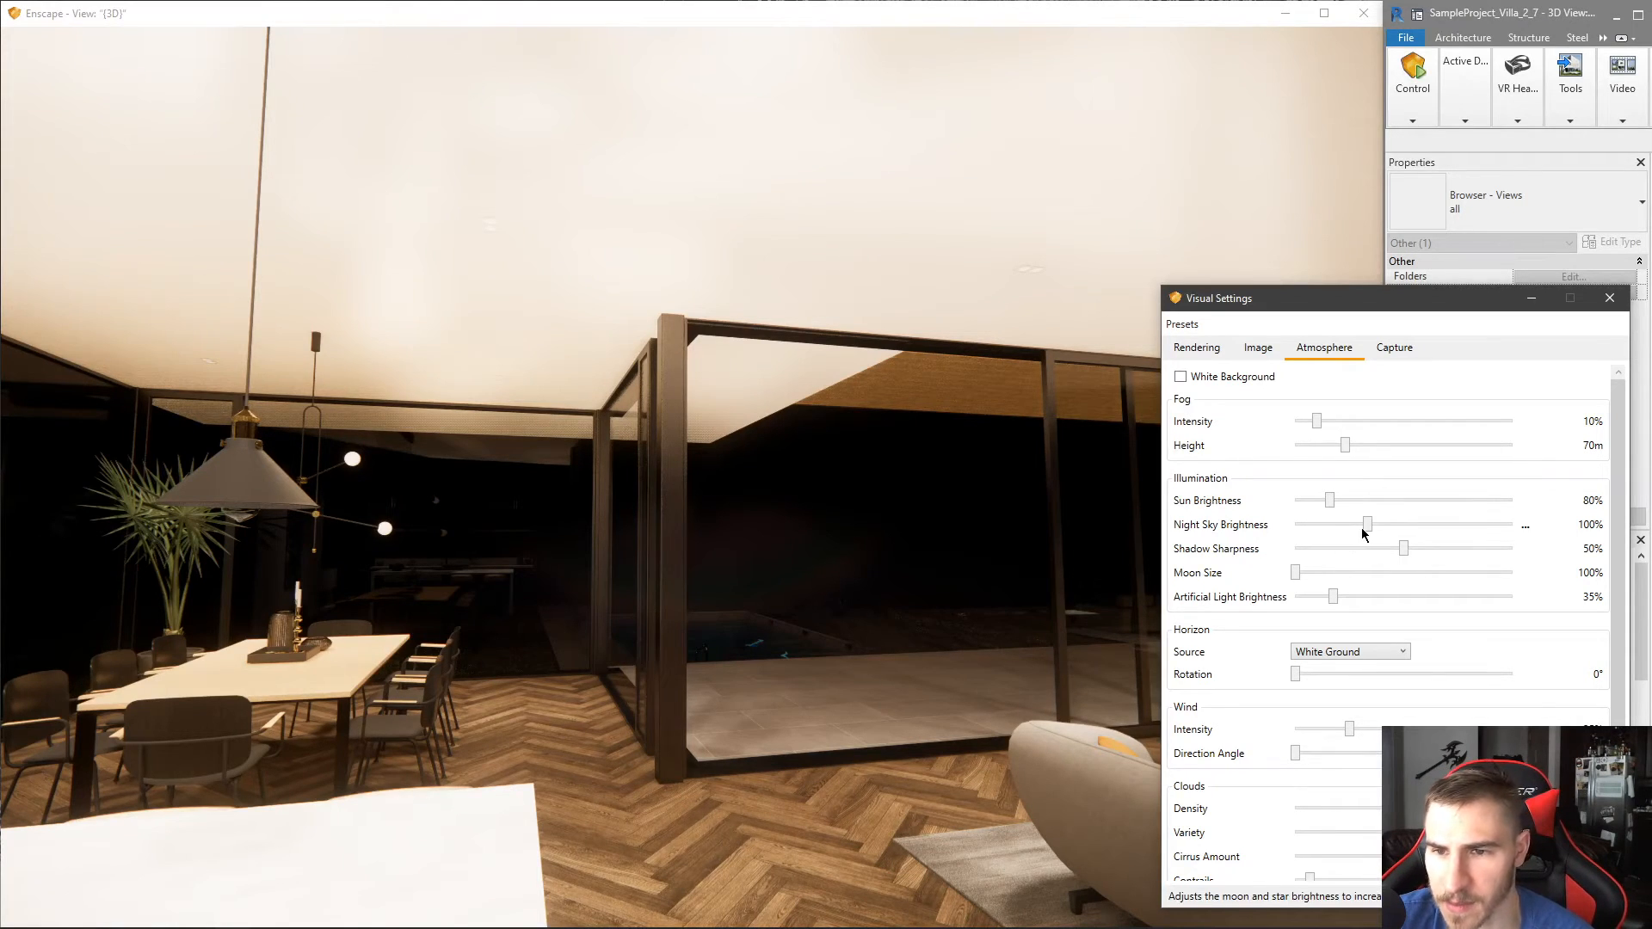
{"action": "left_click_drag", "start_coordinate": [1372, 530], "coordinate": [1457, 539]}
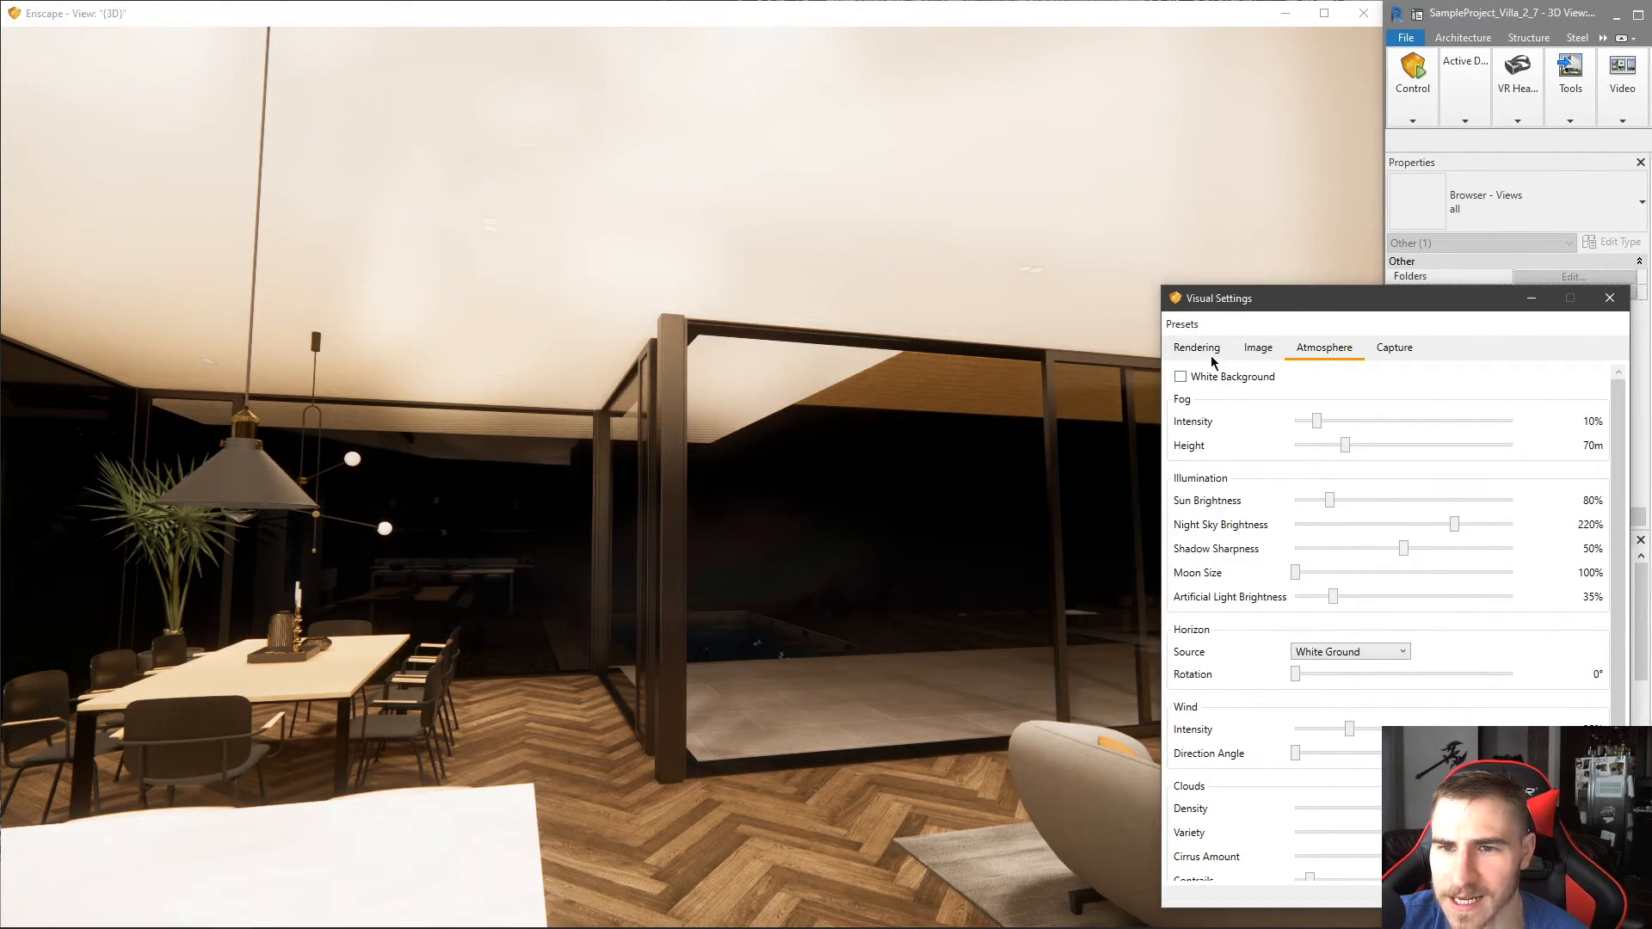
- Set the image contrast to -93% highlights and -95% shadows
{"action": "left_click", "coordinate": [1260, 347]}
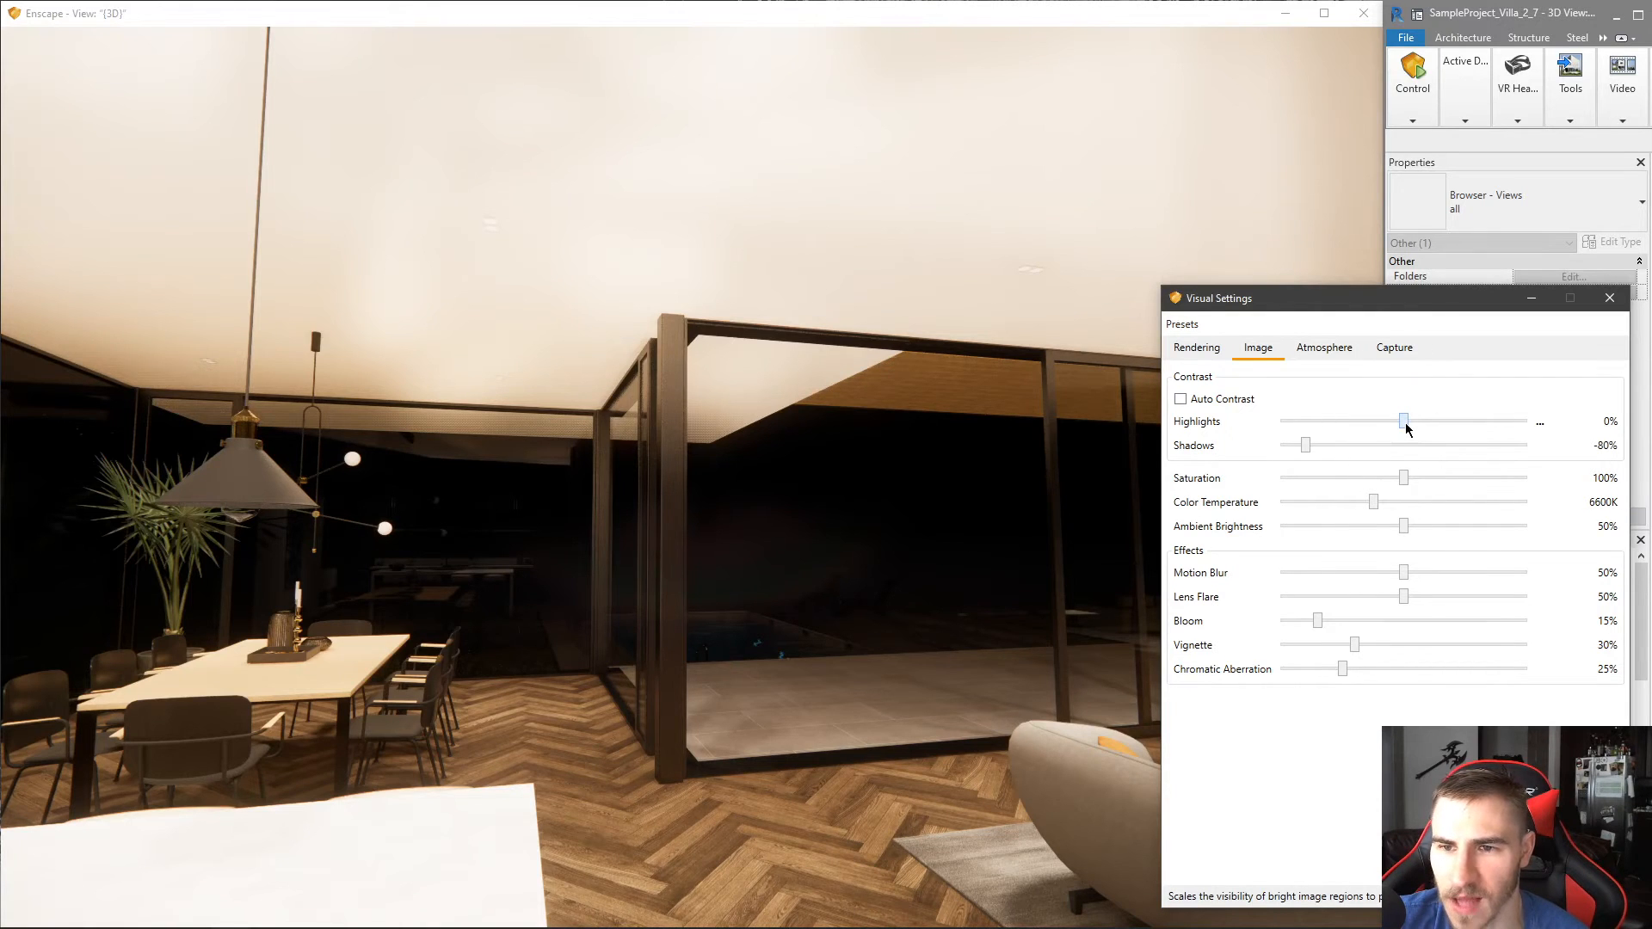
{"action": "left_click_drag", "start_coordinate": [1403, 422], "coordinate": [1295, 426]}
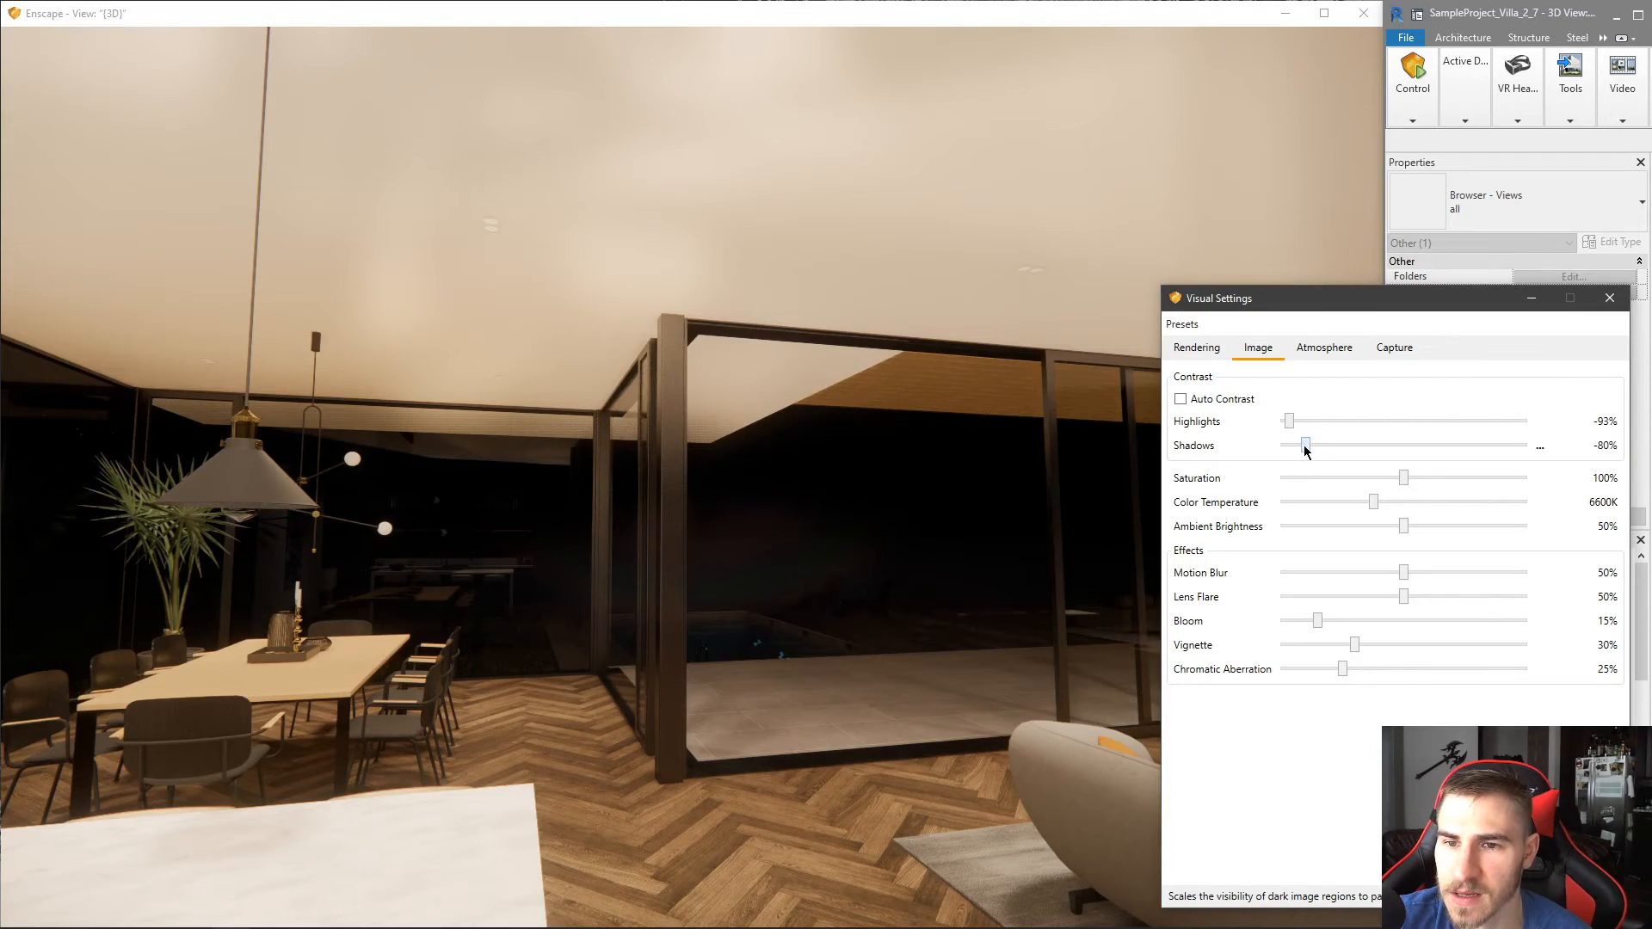
{"action": "mouse_move", "coordinate": [1303, 452]}
{"action": "left_mouse_down"}
{"action": "mouse_move", "coordinate": [1424, 463]}
{"action": "mouse_move", "coordinate": [1293, 454]}
{"action": "left_mouse_up"}
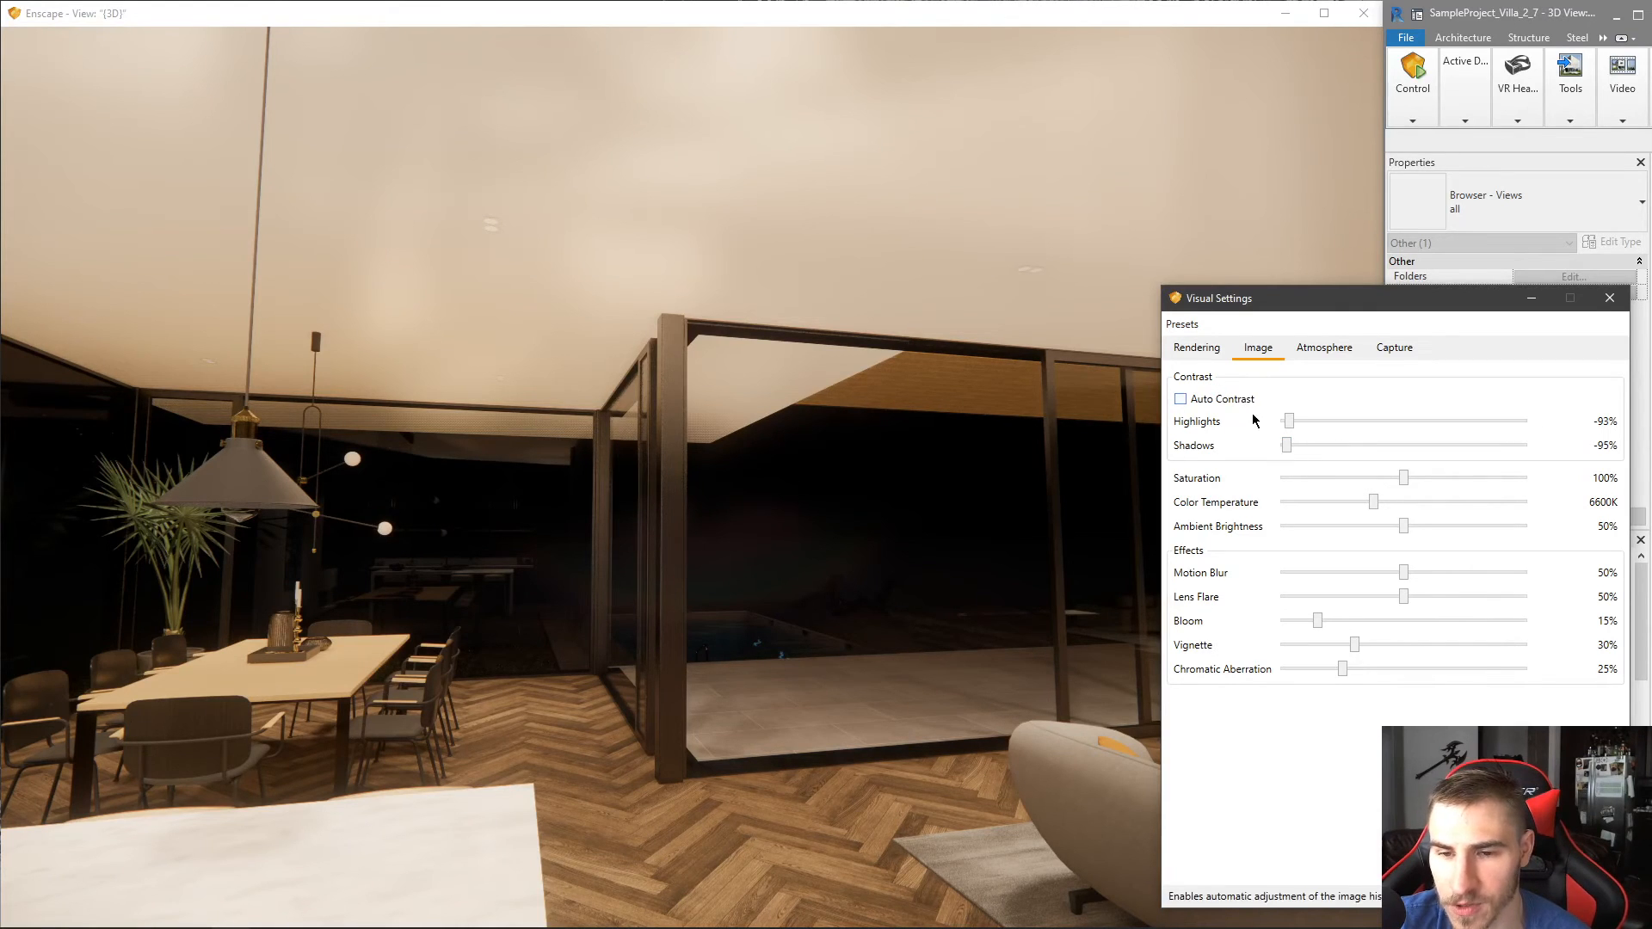
- Tilt the camera slightly down over the kitchen island and raise the exposure to 79%
{"action": "left_click", "coordinate": [1196, 348]}
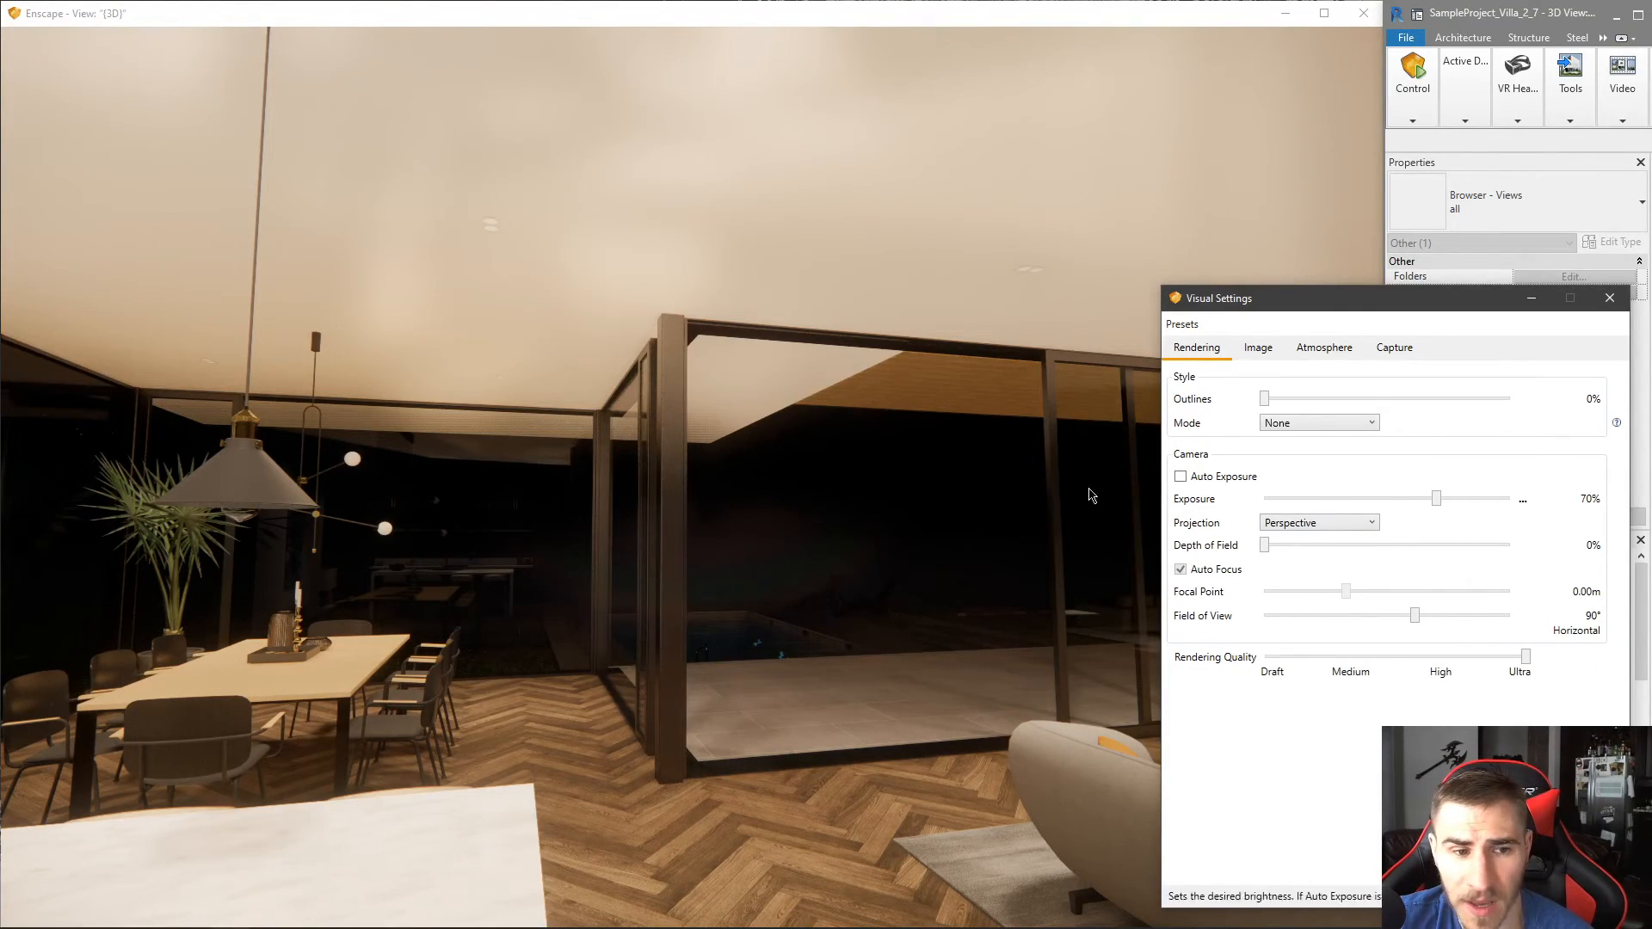
{"action": "left_click_drag", "start_coordinate": [715, 668], "coordinate": [761, 647]}
{"action": "key", "text": "s"}
{"action": "key", "text": "w"}
{"action": "key", "text": "a"}
{"action": "key", "text": "d"}
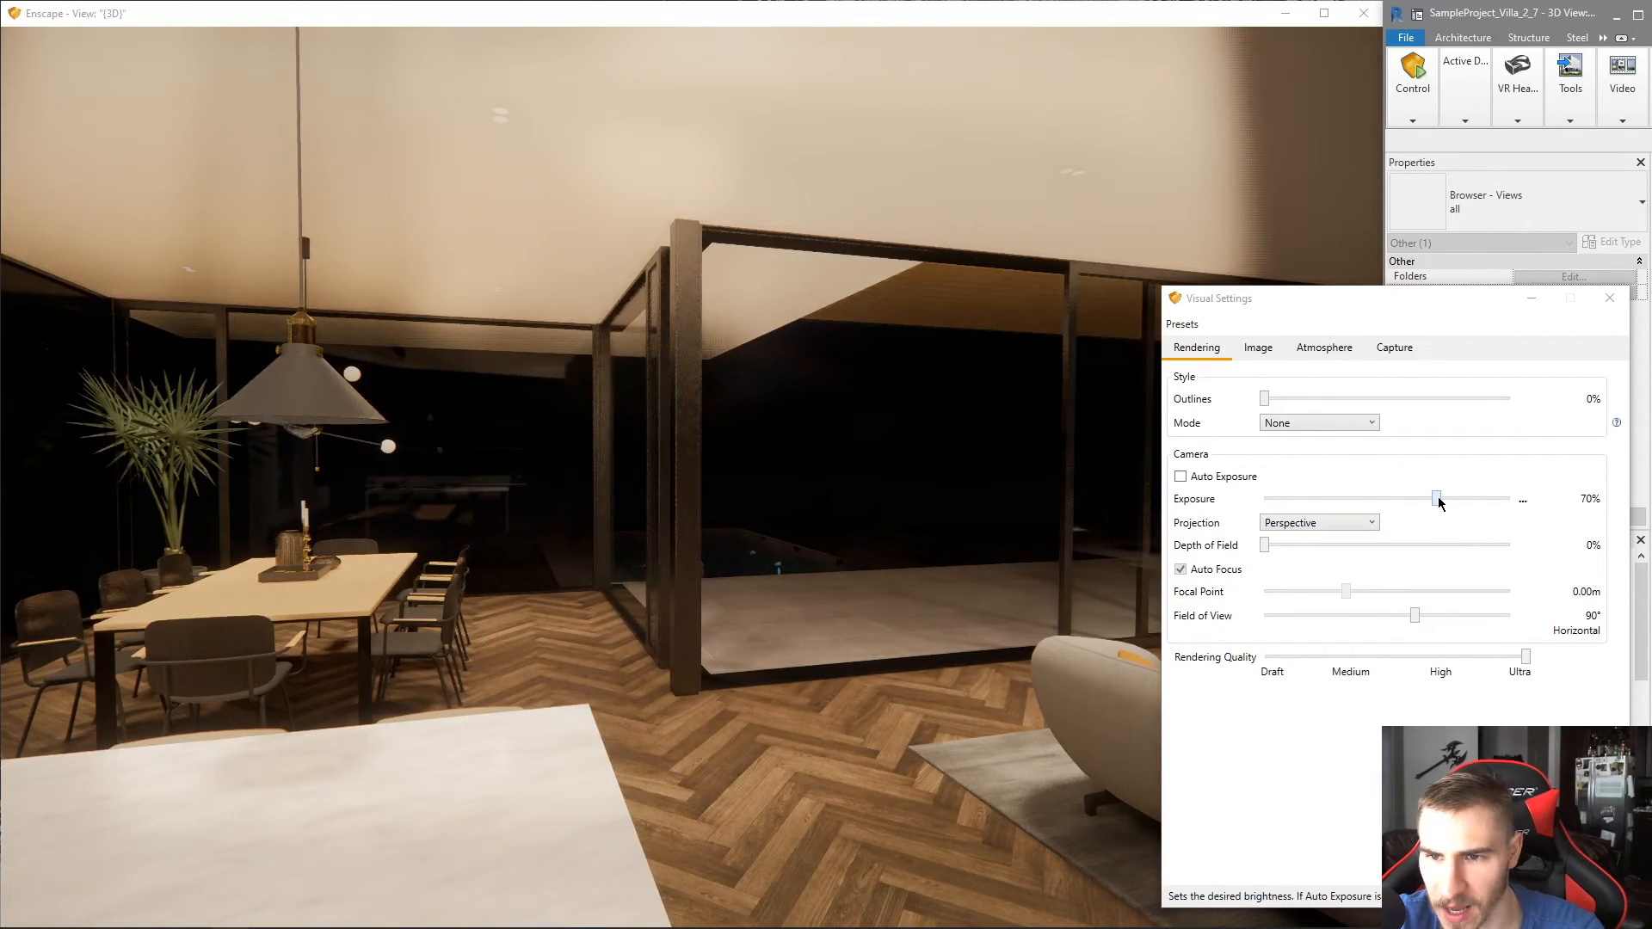
{"action": "key", "text": "Right"}
{"action": "key", "text": "Right"}
{"action": "key", "text": "Right"}
{"action": "key", "text": "Right"}
{"action": "key", "text": "Right"}
{"action": "key", "text": "Right"}
{"action": "key", "text": "Right"}
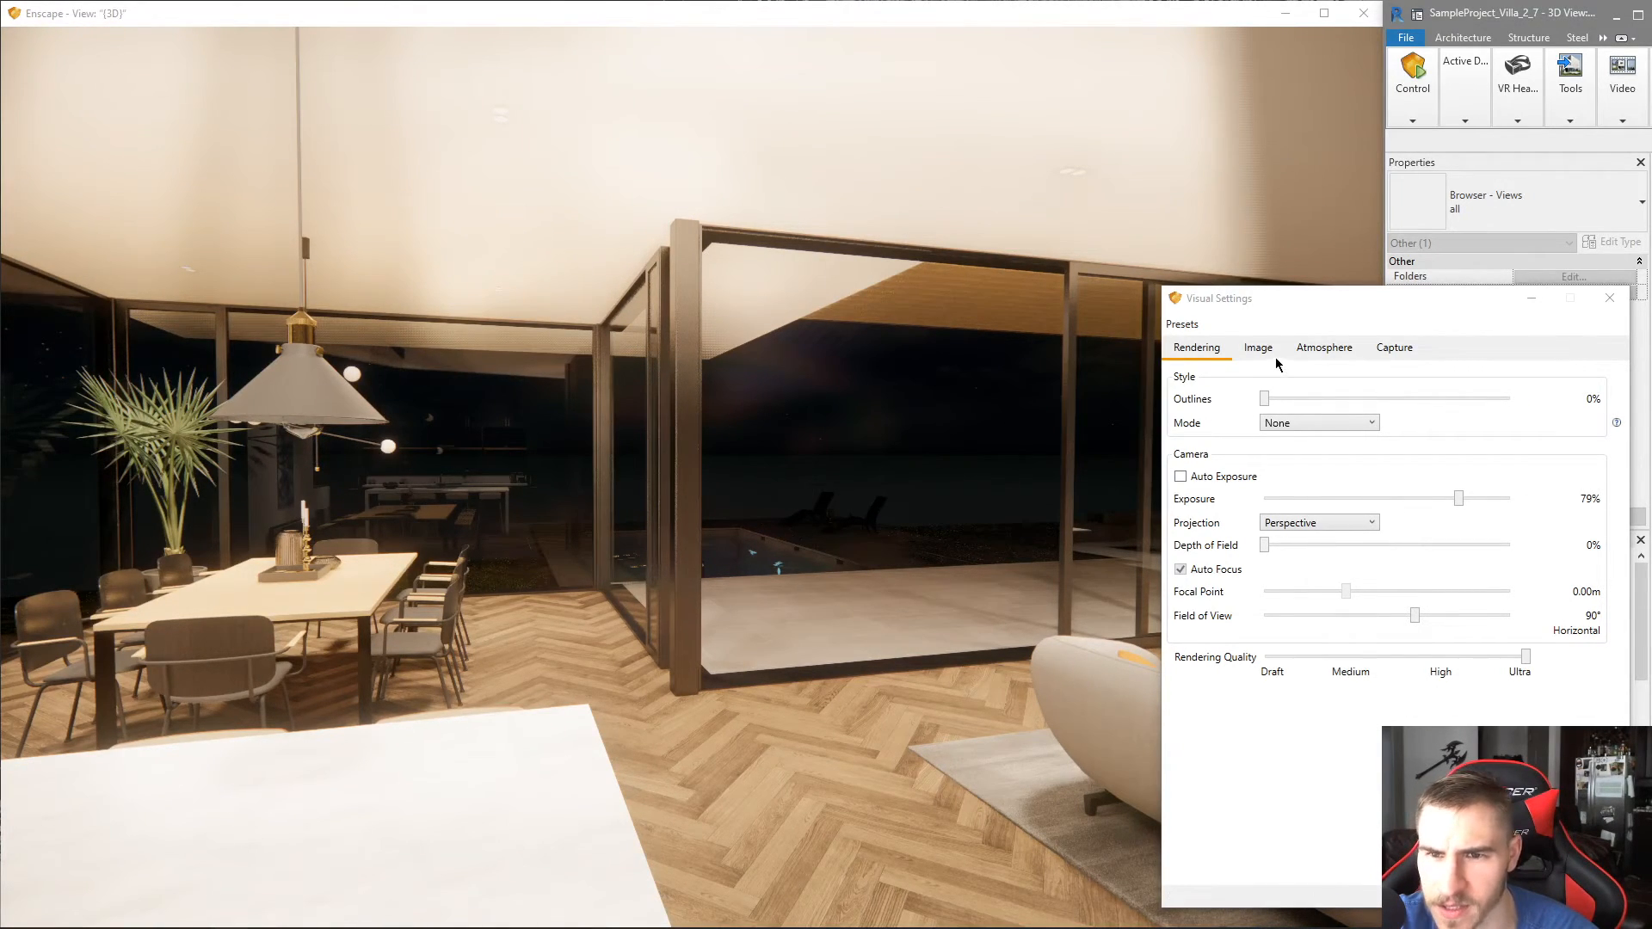
- Set the horizon source to Mountains and raise the camera exposure to 86%
{"action": "left_click", "coordinate": [1324, 347]}
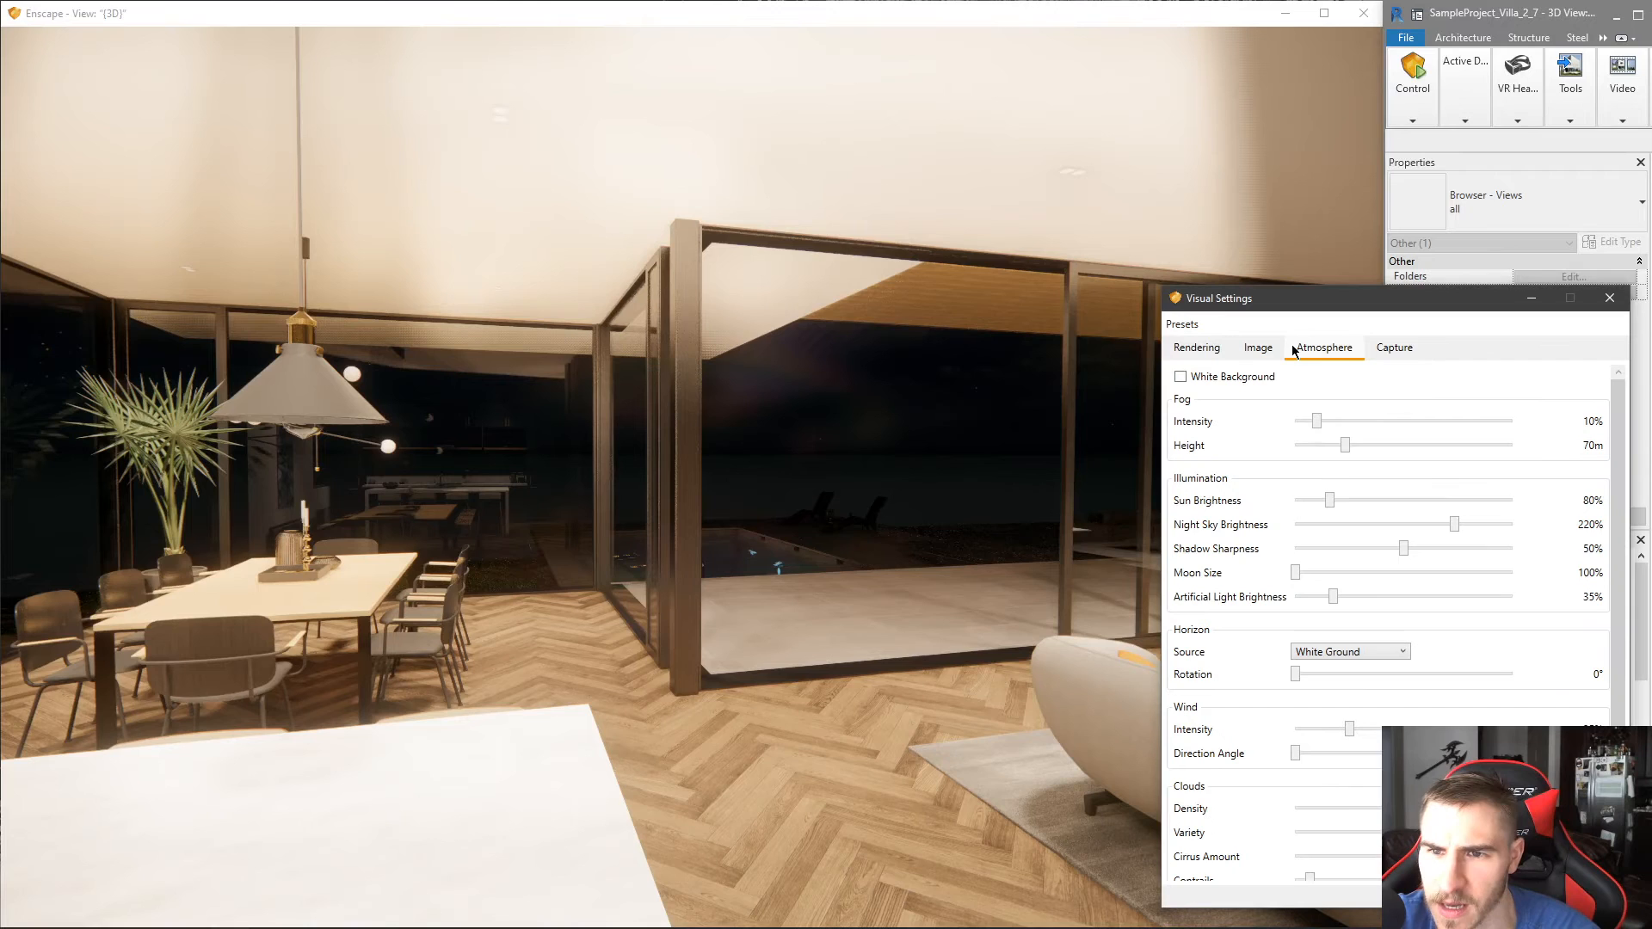
{"action": "left_click", "coordinate": [1362, 653]}
{"action": "left_click", "coordinate": [1354, 748]}
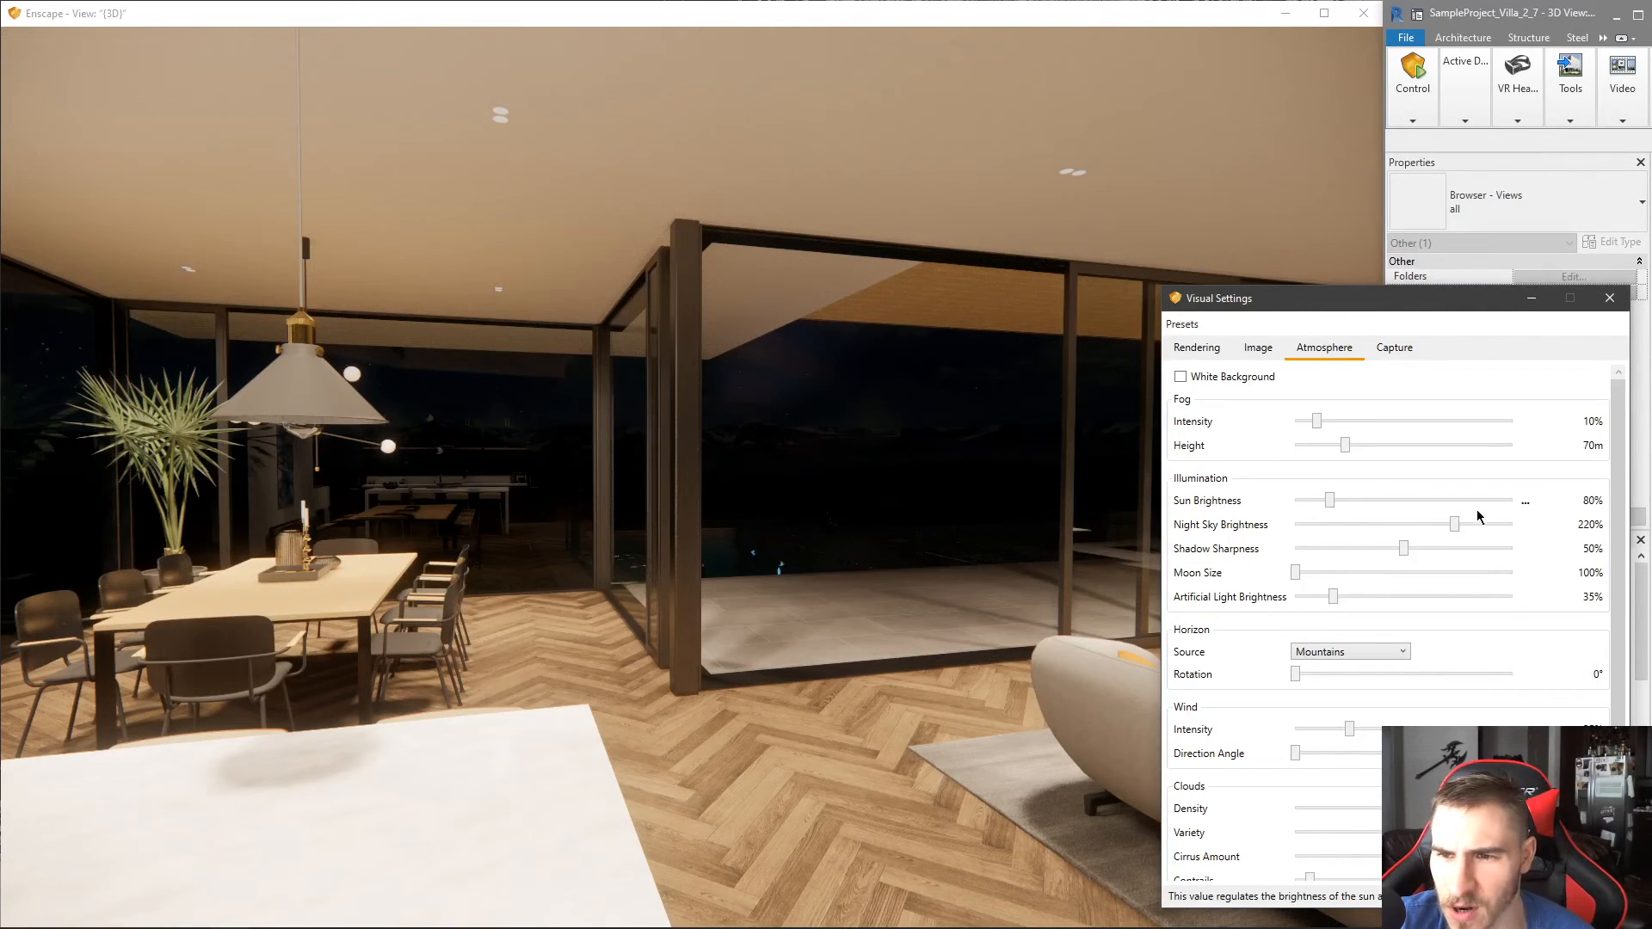
{"action": "left_click", "coordinate": [1196, 348]}
{"action": "left_click", "coordinate": [1461, 499]}
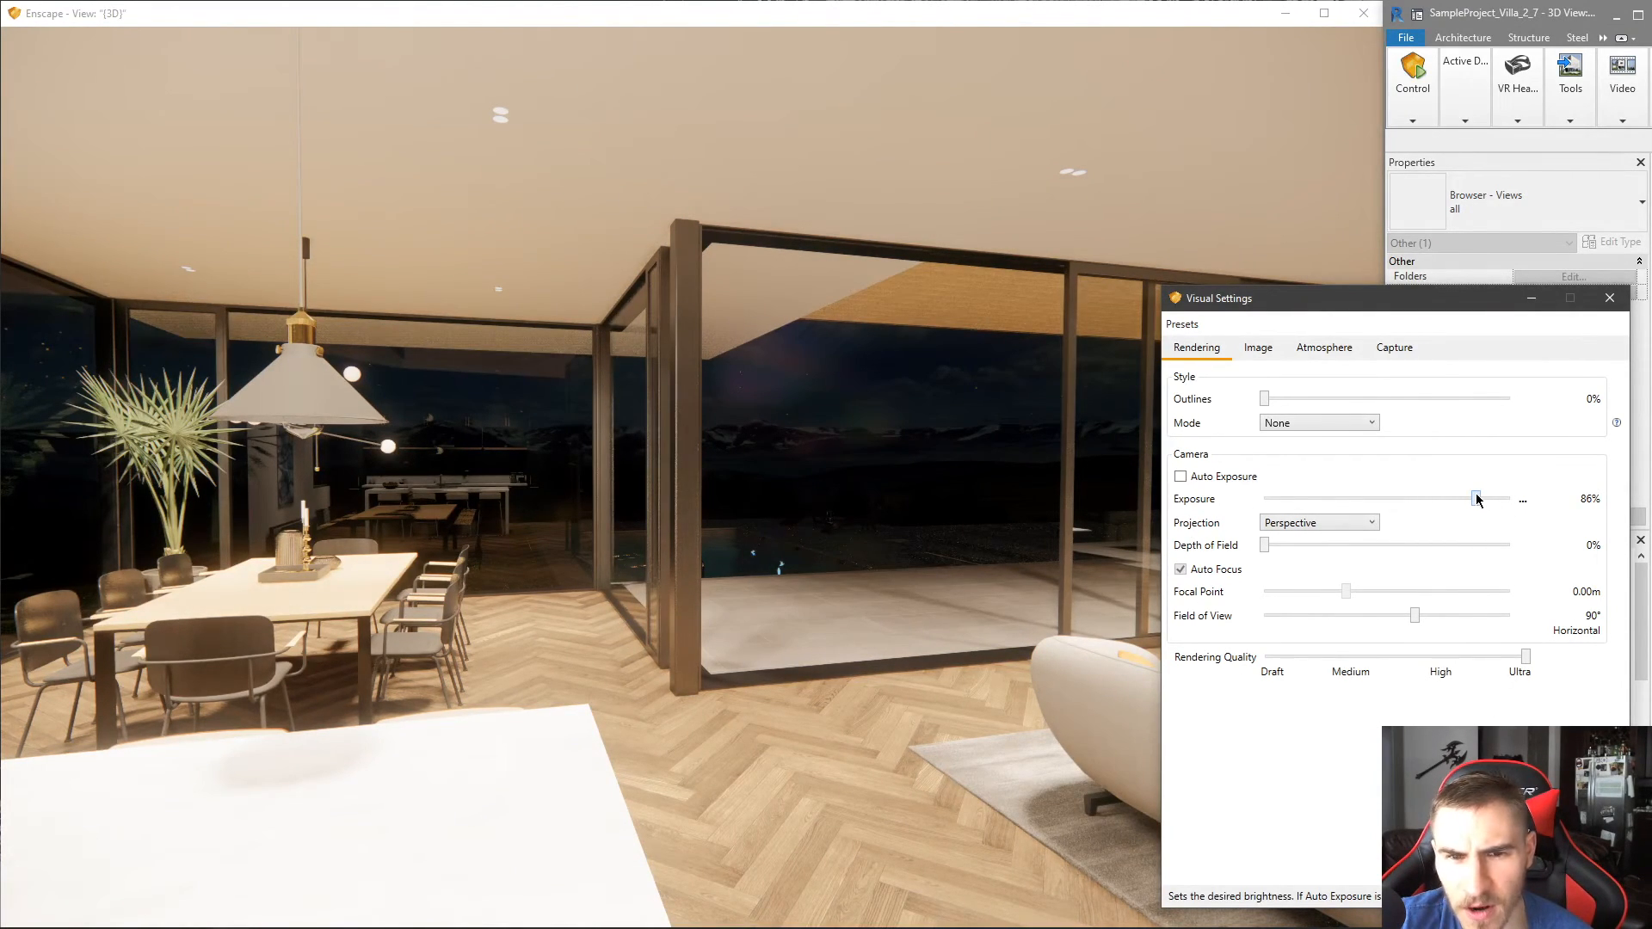
- Lower the artificial light brightness to 25%
{"action": "left_click", "coordinate": [1317, 352]}
{"action": "scroll", "coordinate": [1332, 596], "scroll_direction": "down", "scroll_amount": 6}
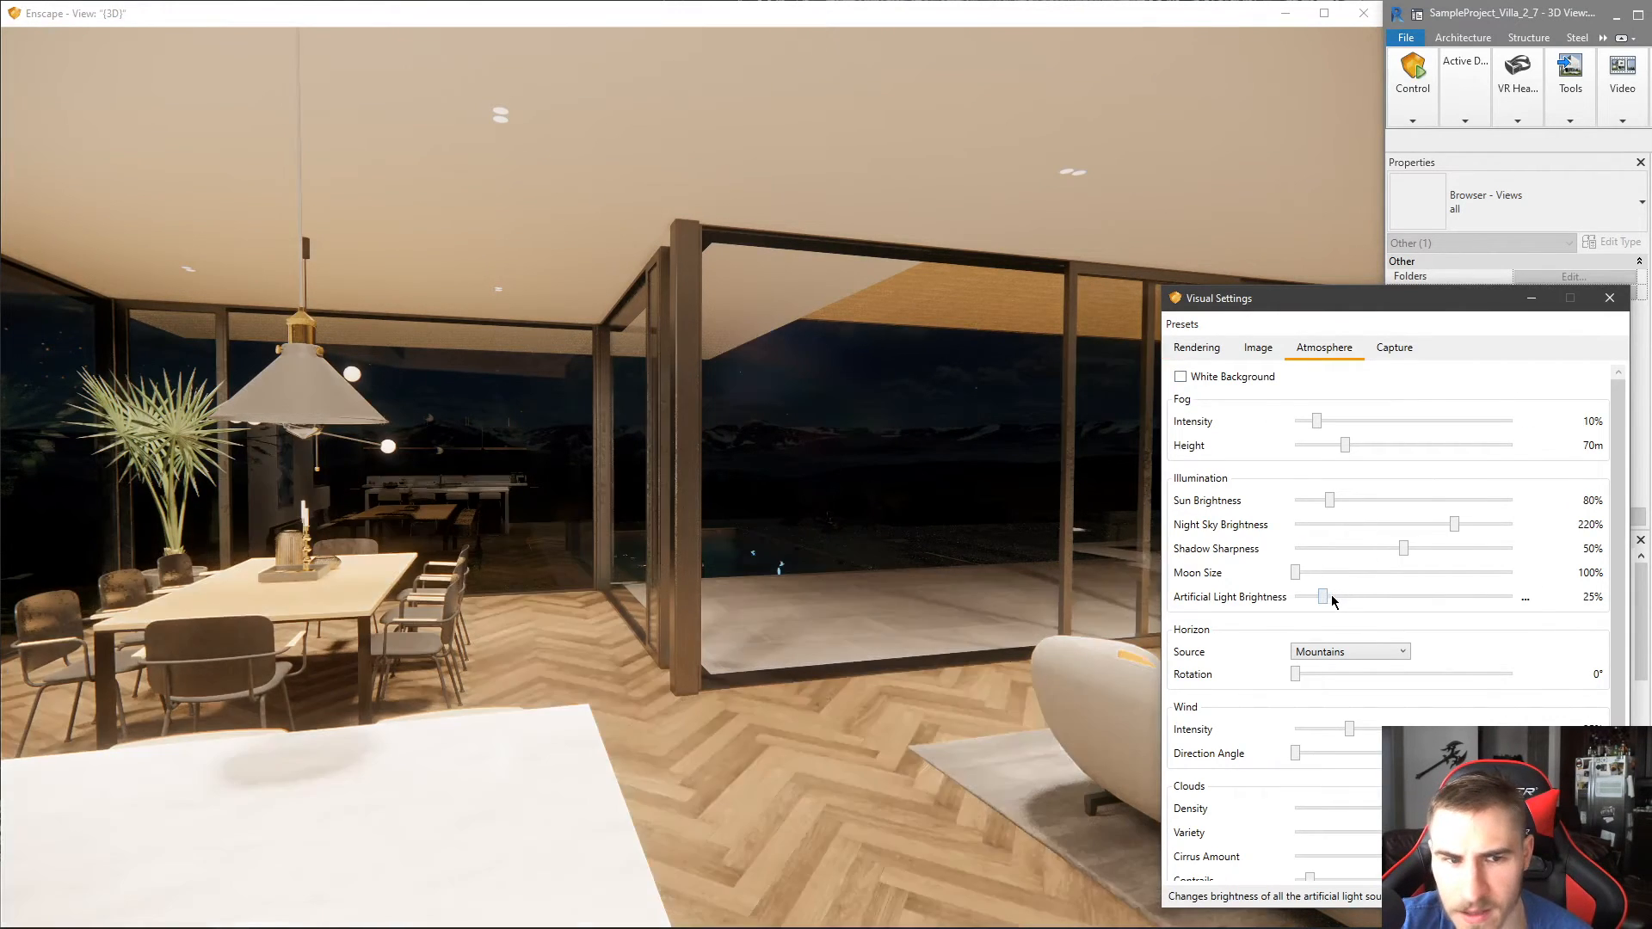
{"action": "scroll", "coordinate": [1331, 596], "scroll_direction": "up", "scroll_amount": 4}
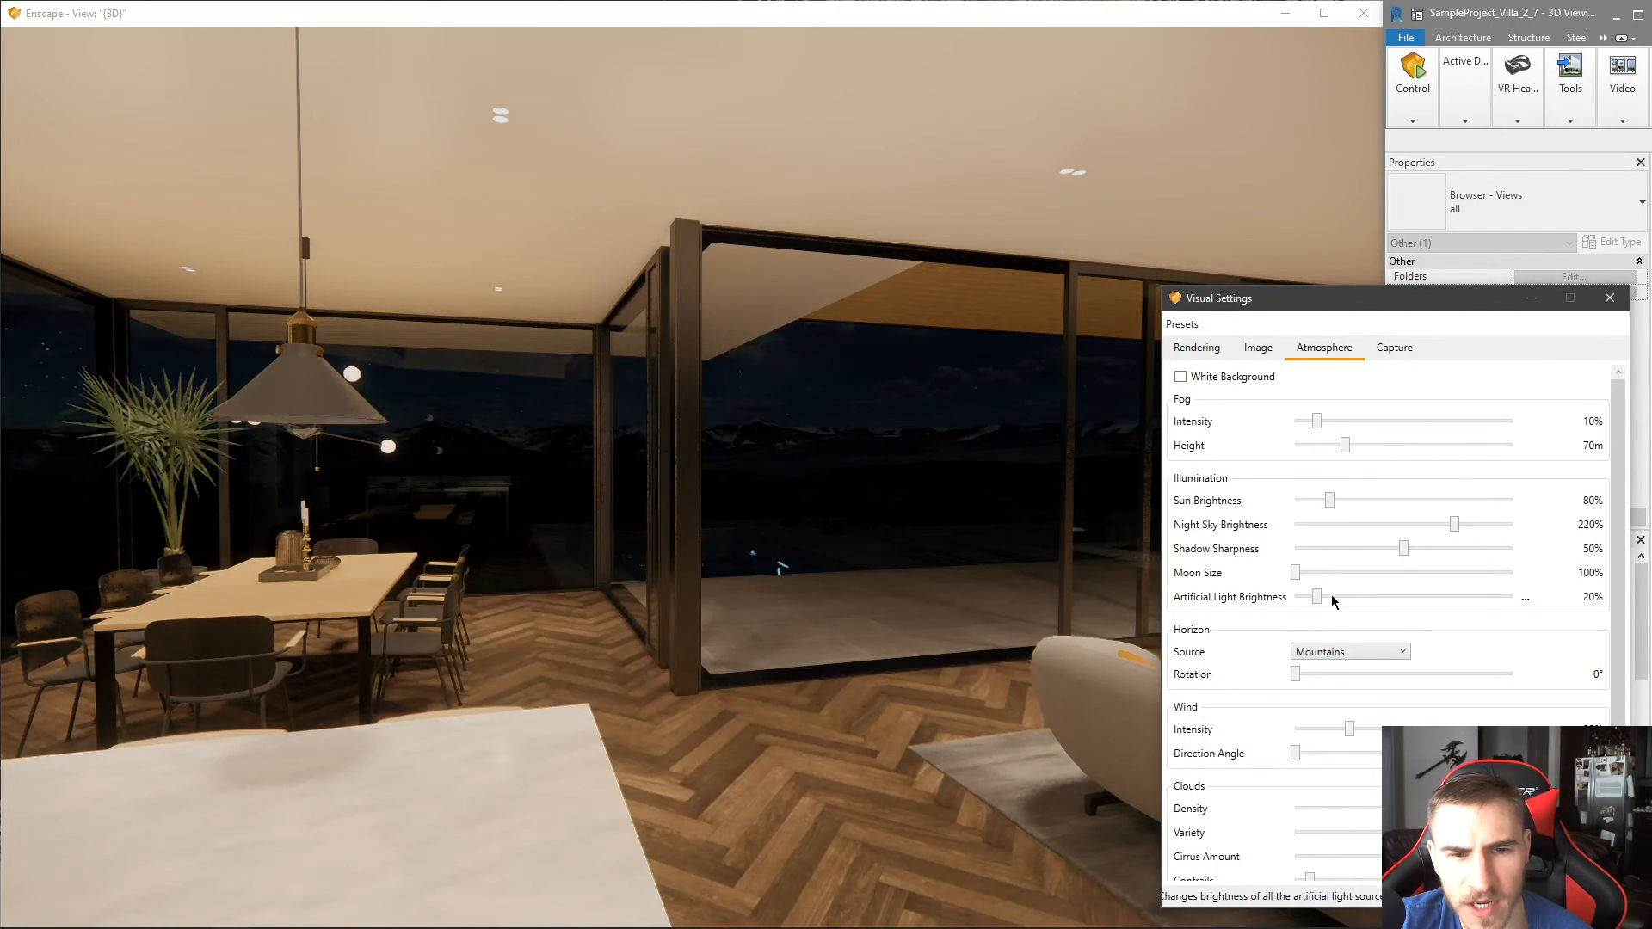
{"action": "left_click", "coordinate": [1276, 348]}
{"action": "left_click", "coordinate": [1309, 349]}
- Lower the camera exposure to 82% and raise the night sky brightness to 275%
{"action": "mouse_move", "coordinate": [1454, 527]}
{"action": "left_mouse_down"}
{"action": "mouse_move", "coordinate": [1506, 526]}
{"action": "mouse_move", "coordinate": [1405, 528]}
{"action": "mouse_move", "coordinate": [1478, 525]}
{"action": "mouse_move", "coordinate": [1437, 523]}
{"action": "mouse_move", "coordinate": [1453, 518]}
{"action": "left_mouse_up"}
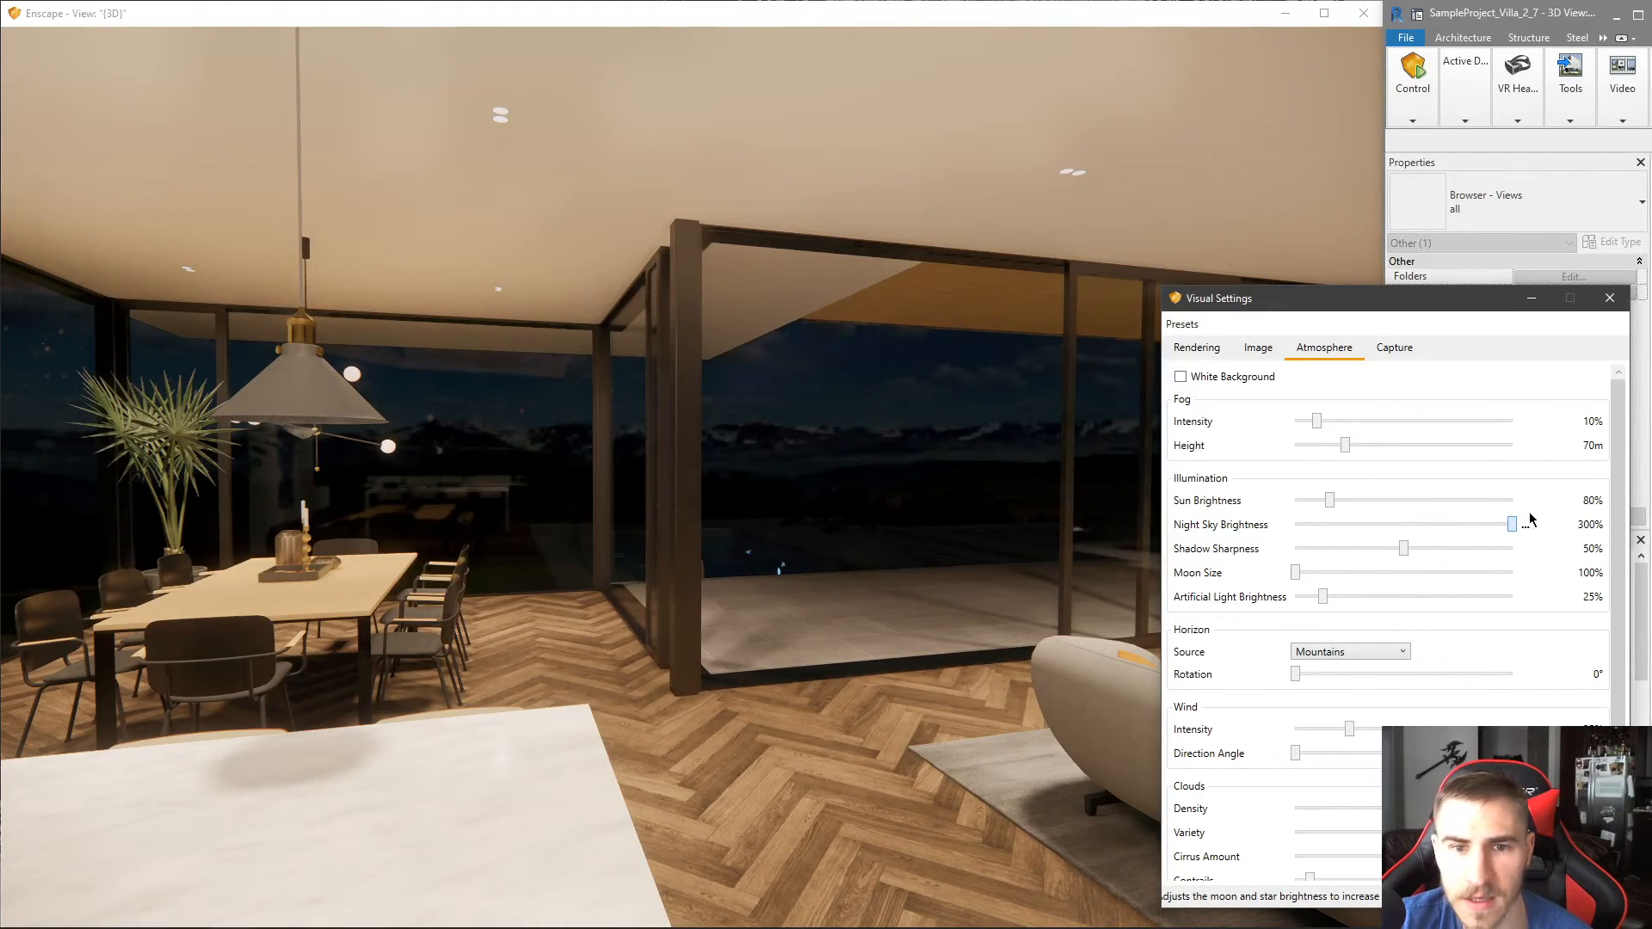
{"action": "mouse_move", "coordinate": [1505, 526]}
{"action": "left_mouse_down"}
{"action": "mouse_move", "coordinate": [1446, 526]}
{"action": "mouse_move", "coordinate": [1530, 535]}
{"action": "left_mouse_up"}
{"action": "left_click", "coordinate": [1197, 347]}
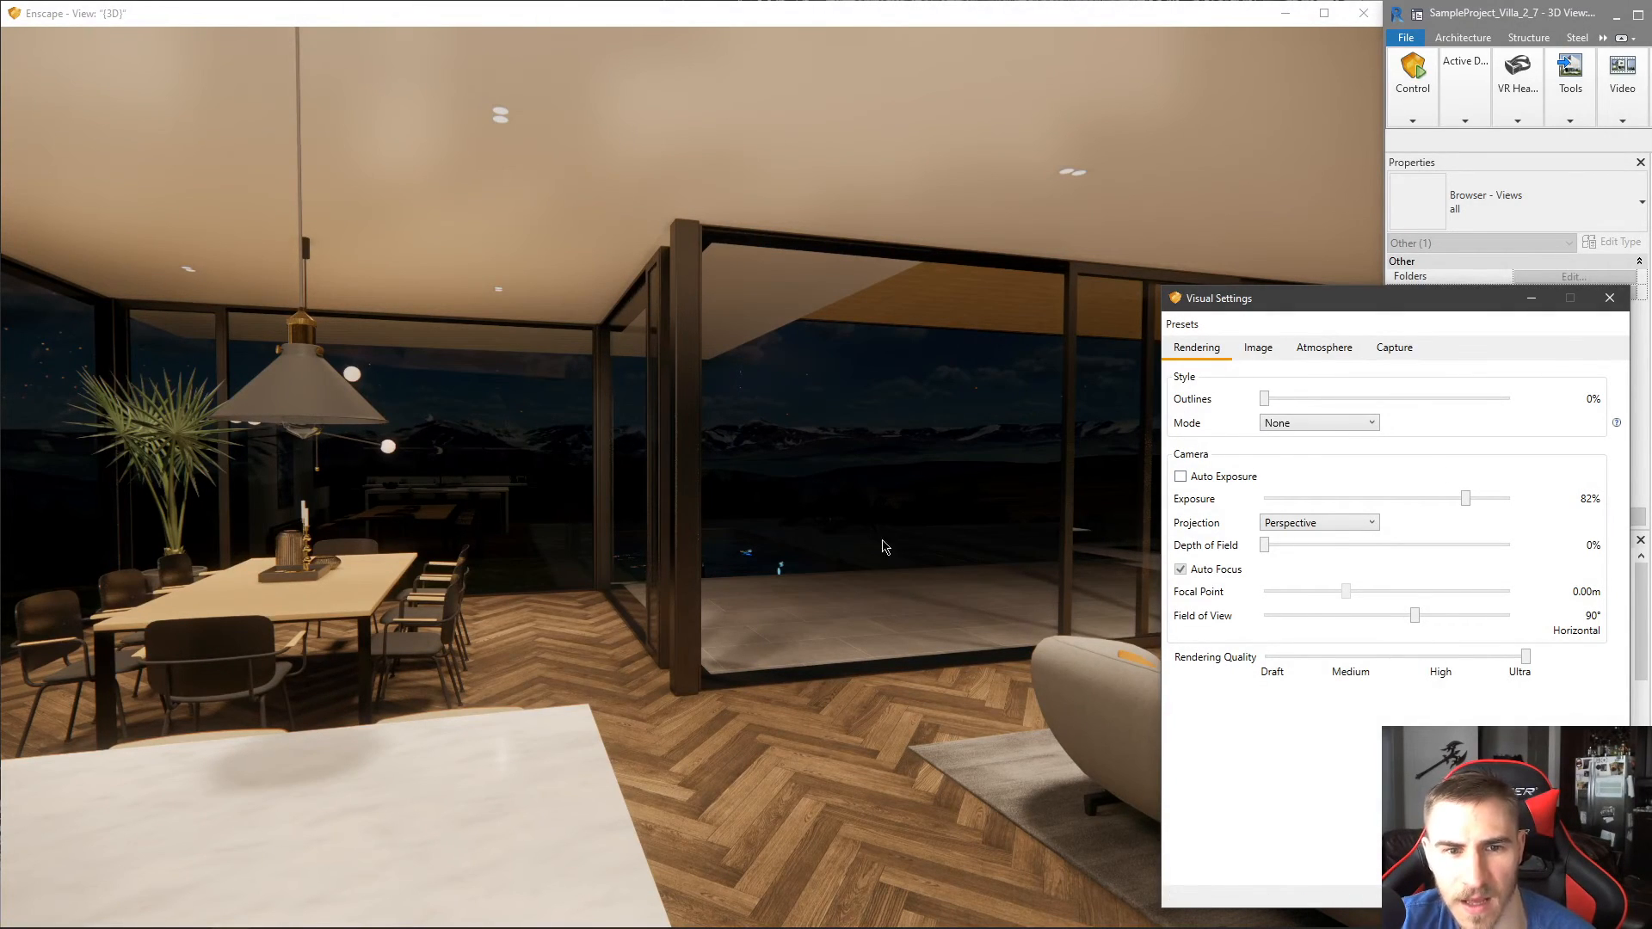
{"action": "left_click", "coordinate": [1316, 353]}
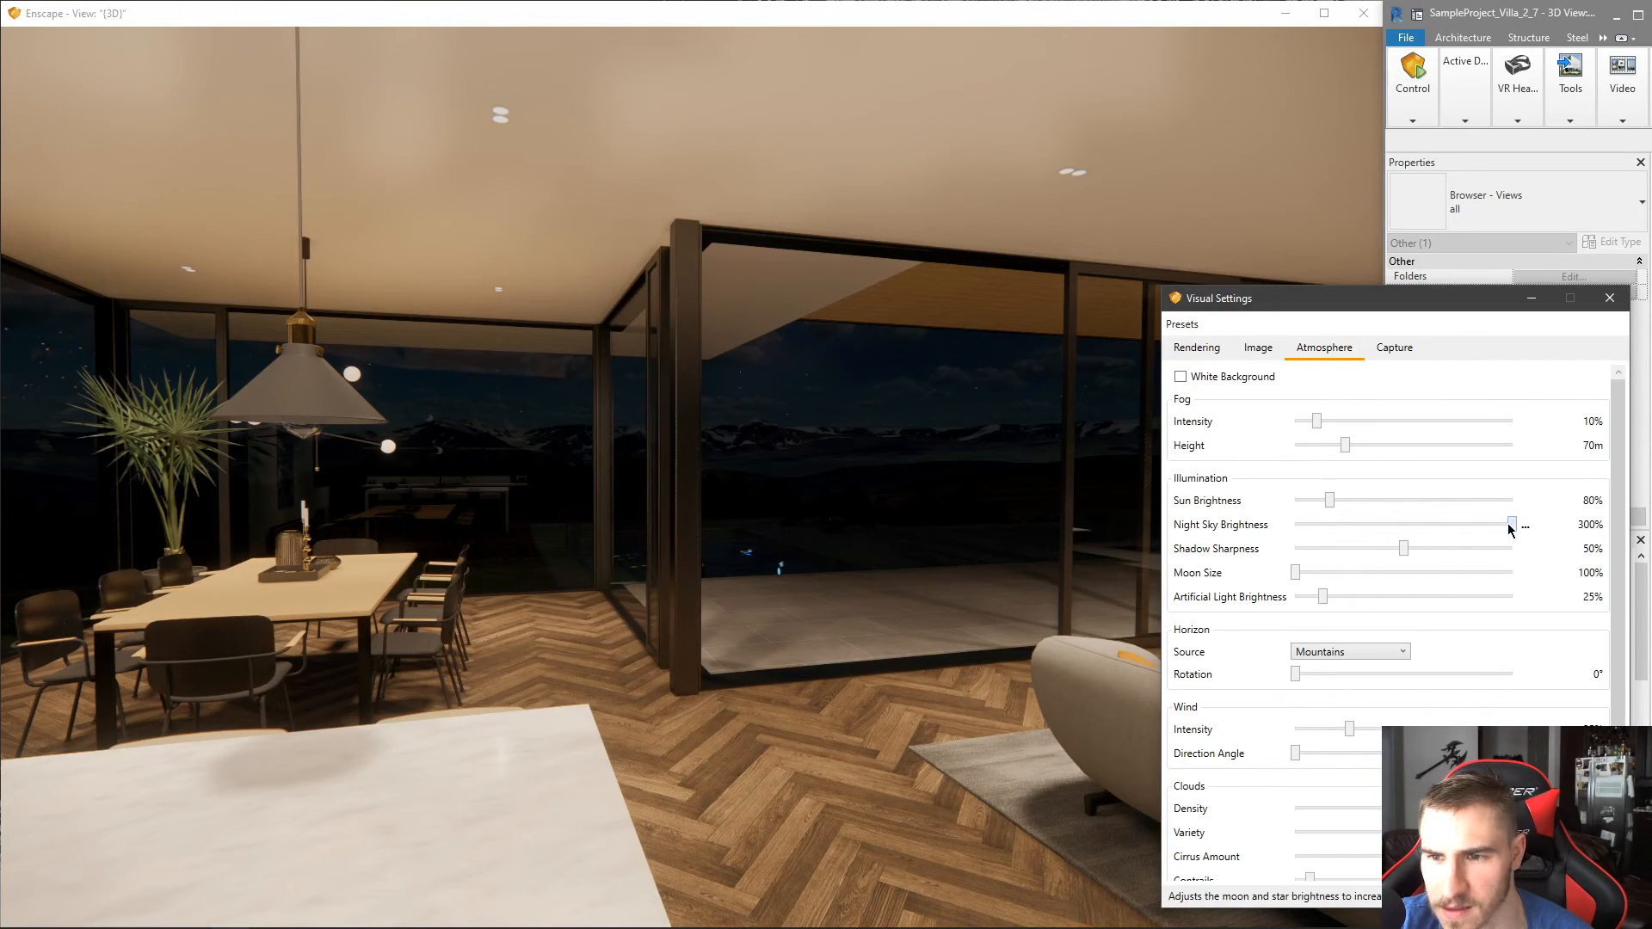
{"action": "key", "text": "Left"}
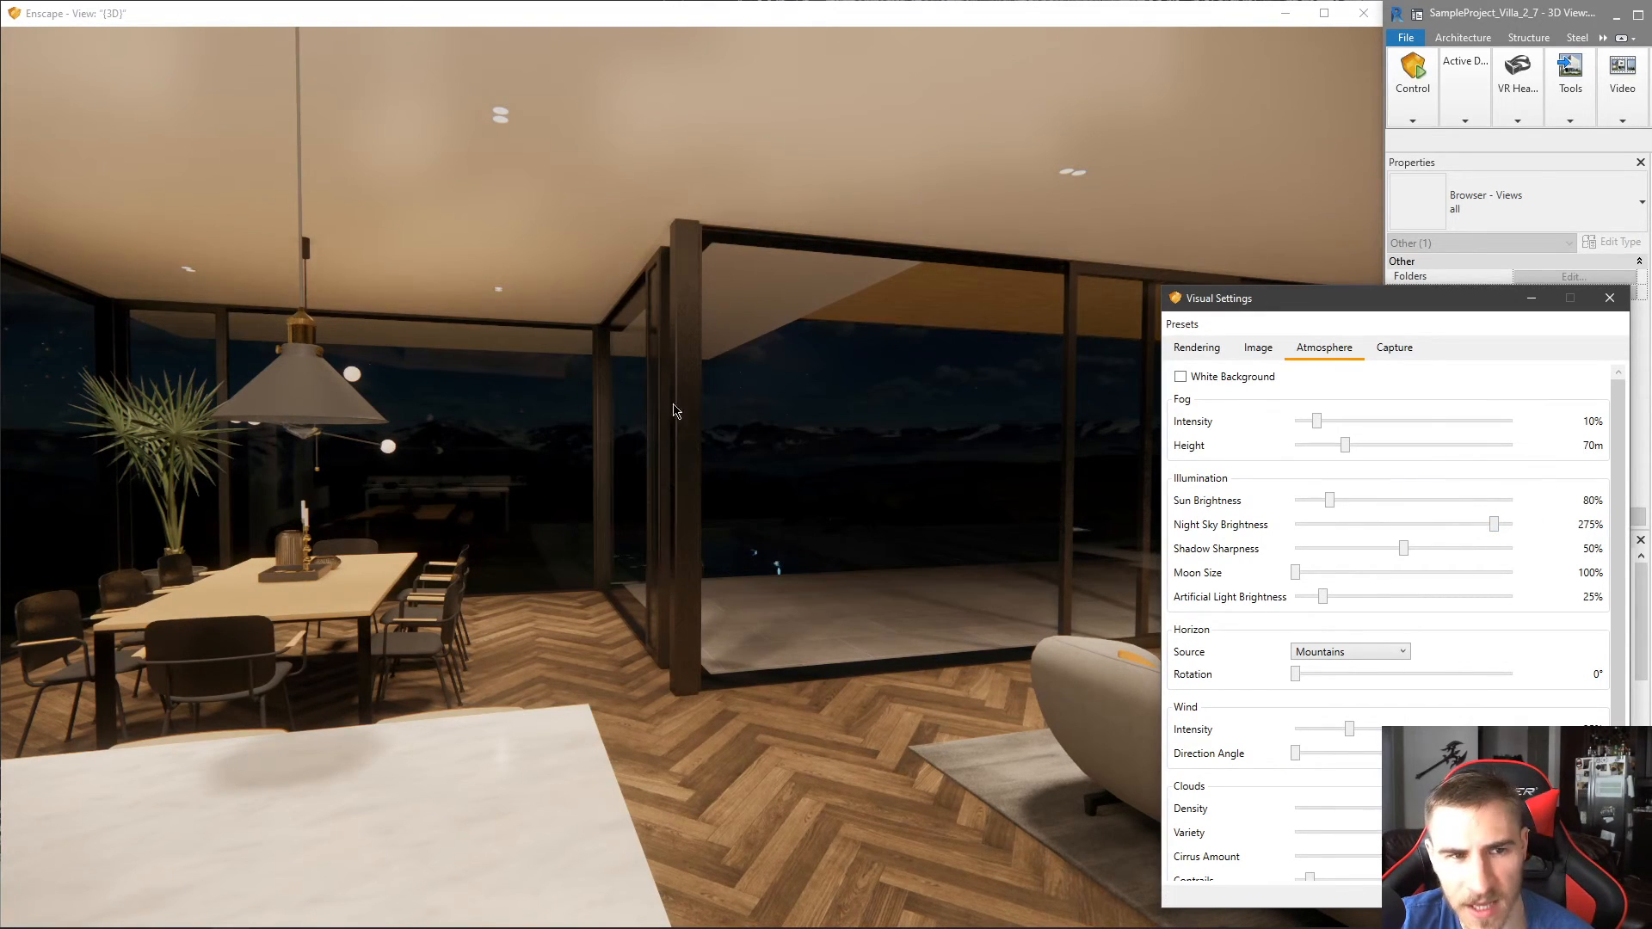
- Turn the view towards the dining table and lower the night sky brightness to 265%
{"action": "left_click_drag", "start_coordinate": [773, 563], "coordinate": [948, 608]}
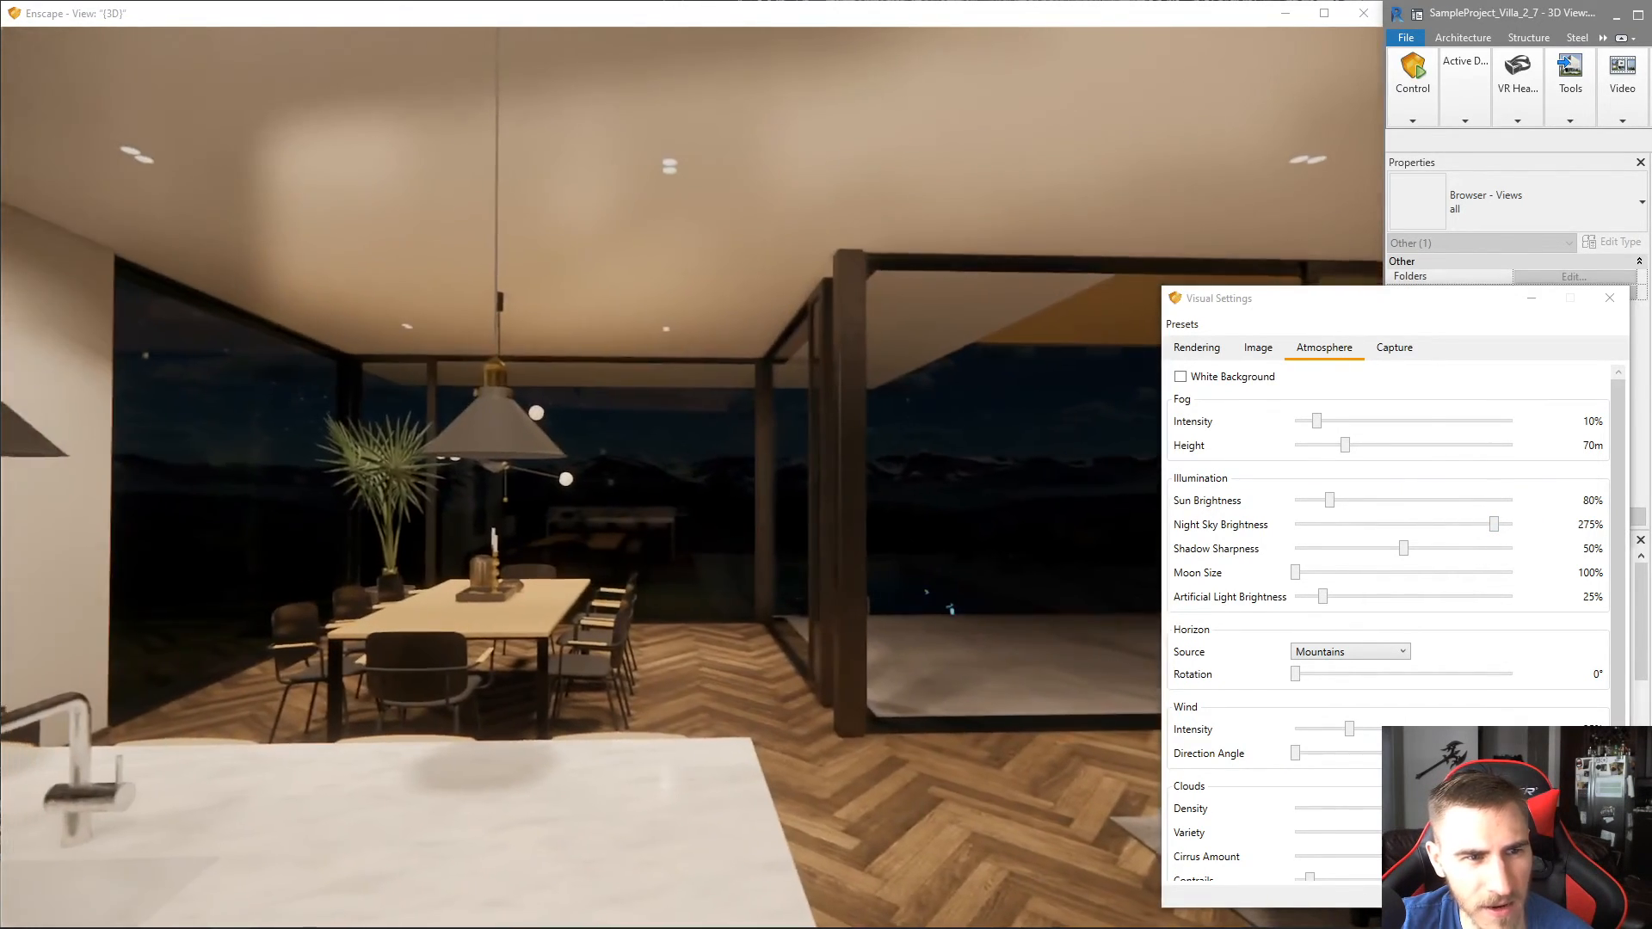
{"action": "left_click_drag", "start_coordinate": [319, 434], "coordinate": [503, 542]}
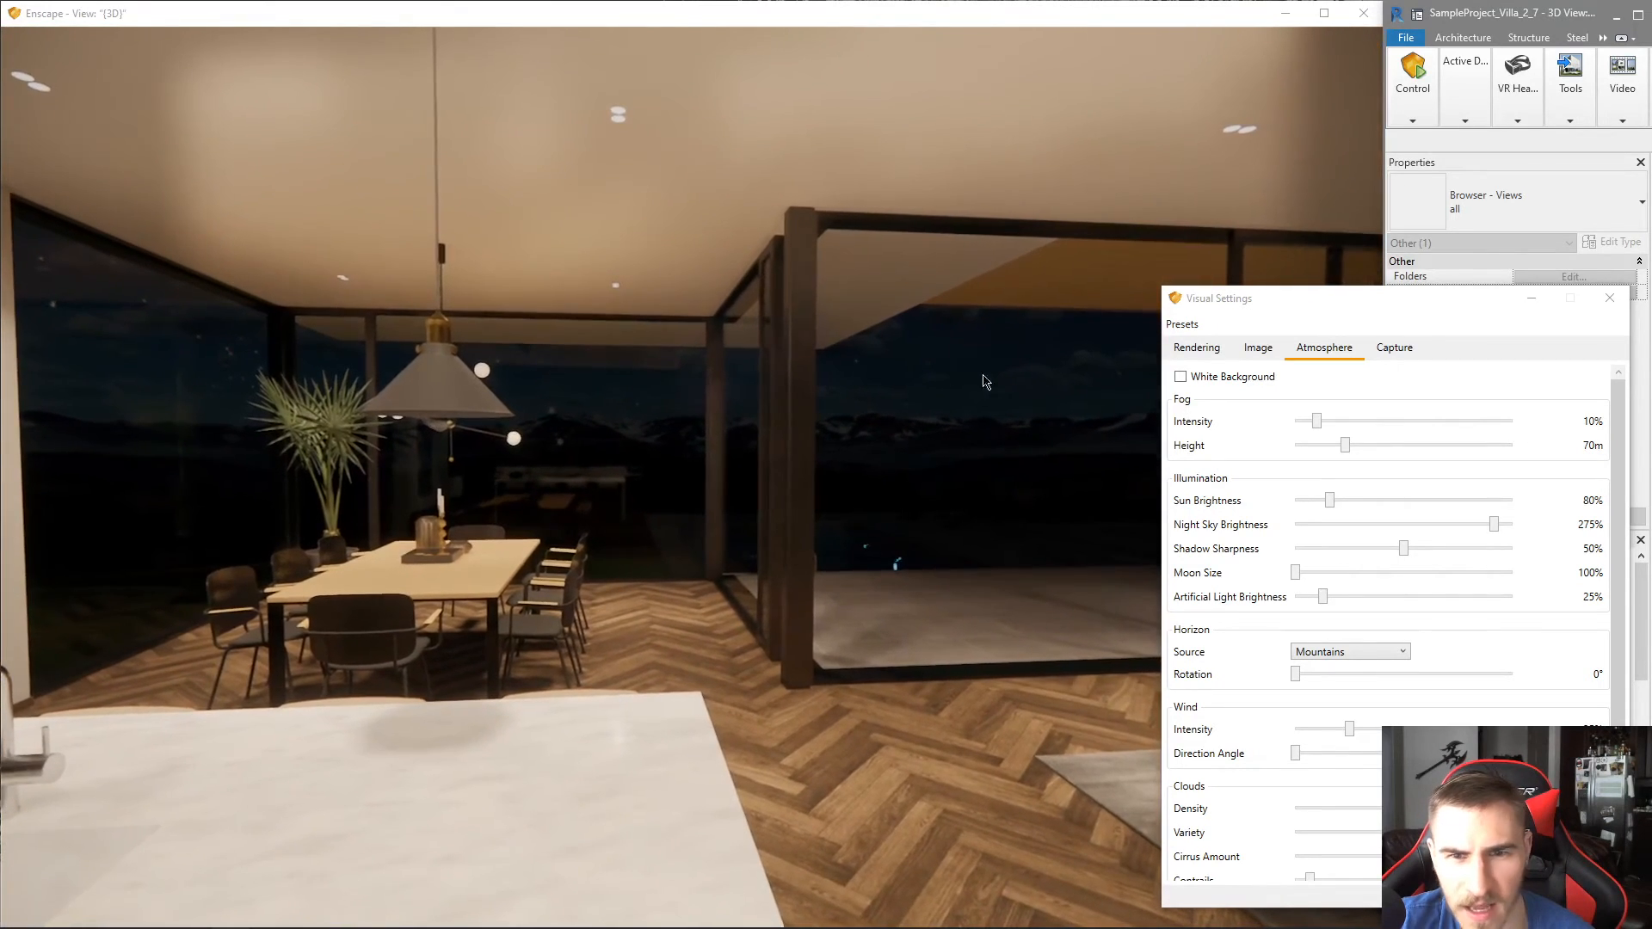
{"action": "left_click_drag", "start_coordinate": [1496, 525], "coordinate": [1492, 525]}
{"action": "left_click_drag", "start_coordinate": [987, 440], "coordinate": [921, 515]}
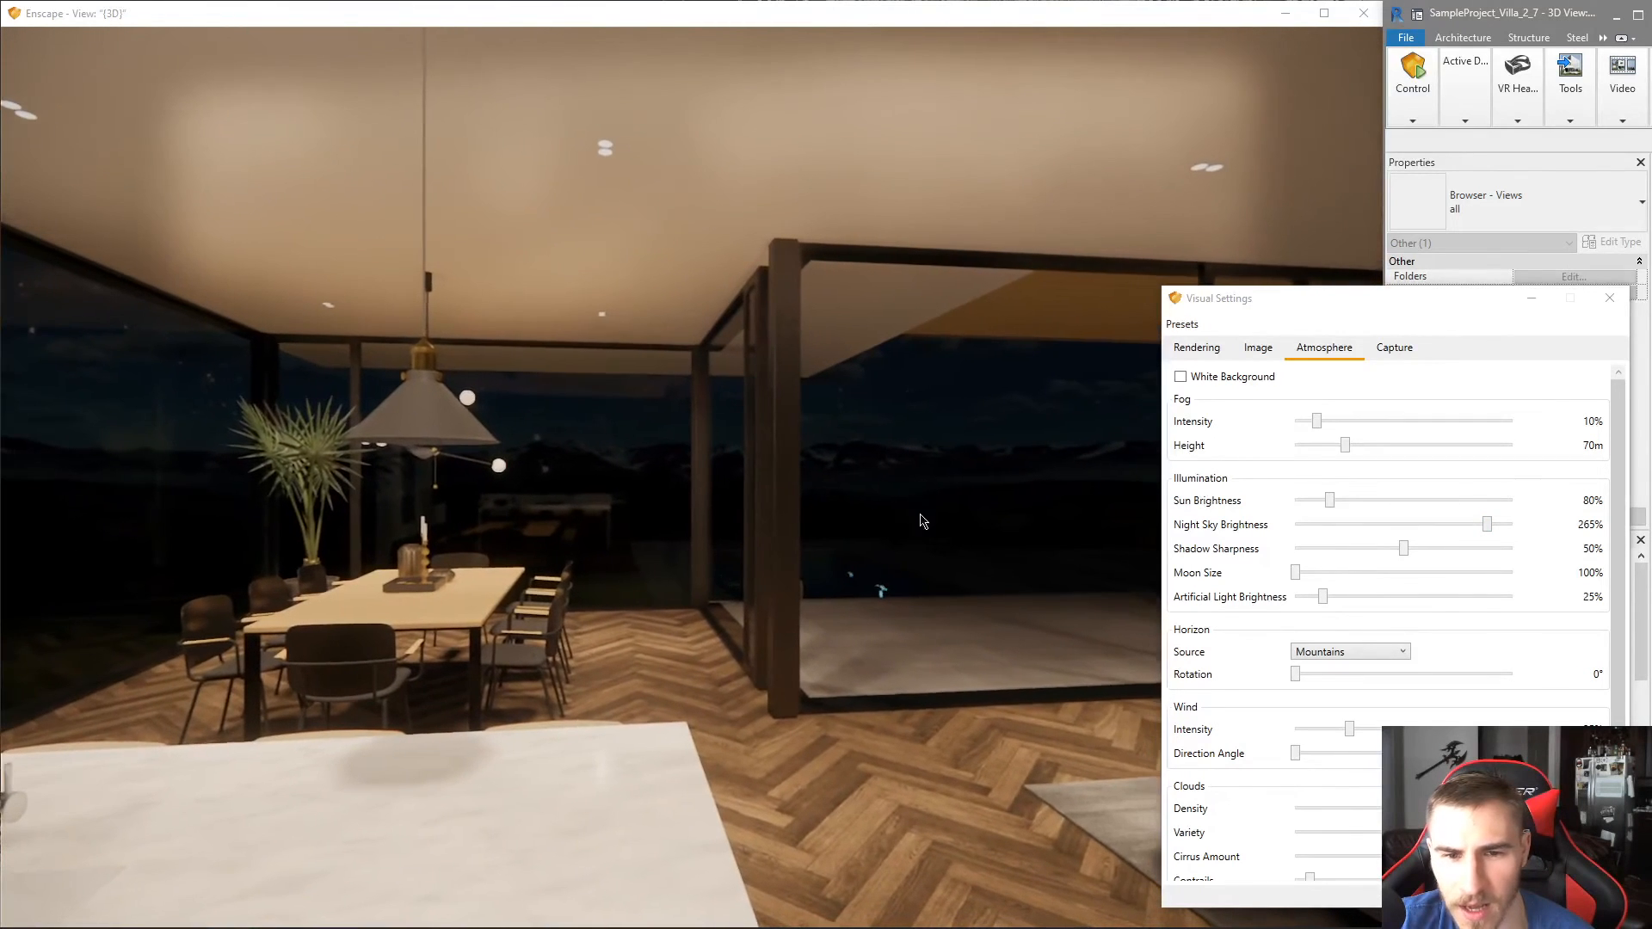
- Examine the night sky from the terrace, then the living and dining area from inside, under the fixed exposure
{"action": "left_click_drag", "start_coordinate": [653, 574], "coordinate": [719, 577]}
{"action": "key", "text": "s"}
{"action": "key", "text": "w"}
{"action": "key", "text": "w"}
{"action": "key", "text": "w"}
{"action": "key", "text": "w"}
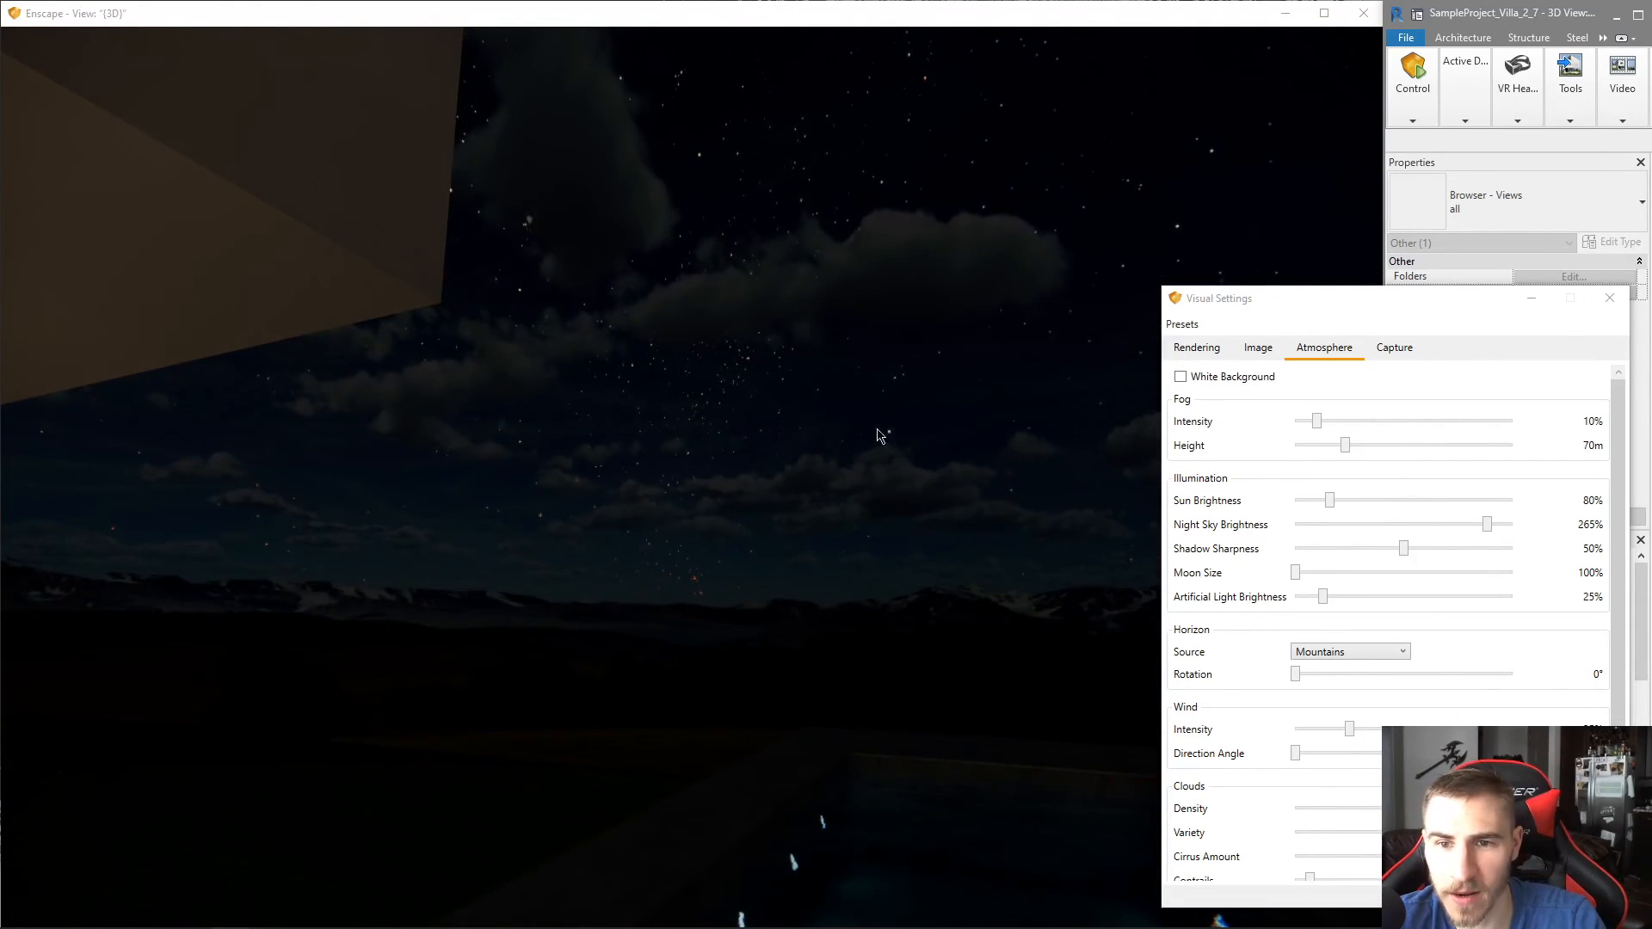
{"action": "left_click_drag", "start_coordinate": [634, 584], "coordinate": [13, 596]}
{"action": "key", "text": "w"}
{"action": "key", "text": "w"}
{"action": "key", "text": "w"}
{"action": "left_click_drag", "start_coordinate": [1144, 588], "coordinate": [858, 571]}
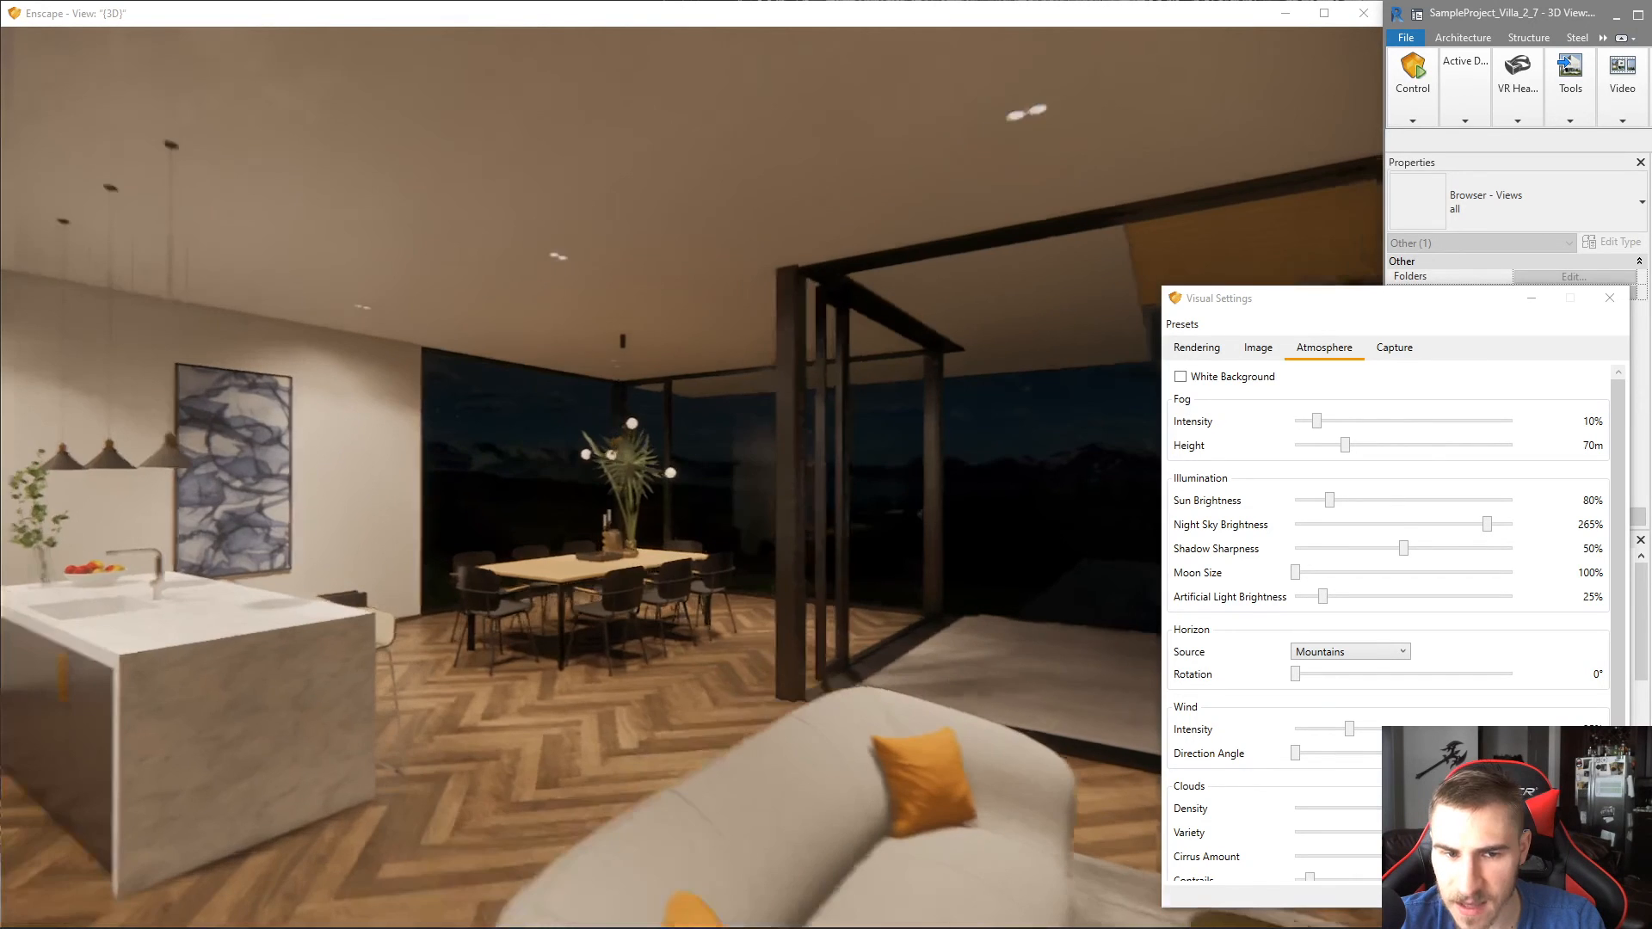
{"action": "left_click_drag", "start_coordinate": [858, 577], "coordinate": [806, 600]}
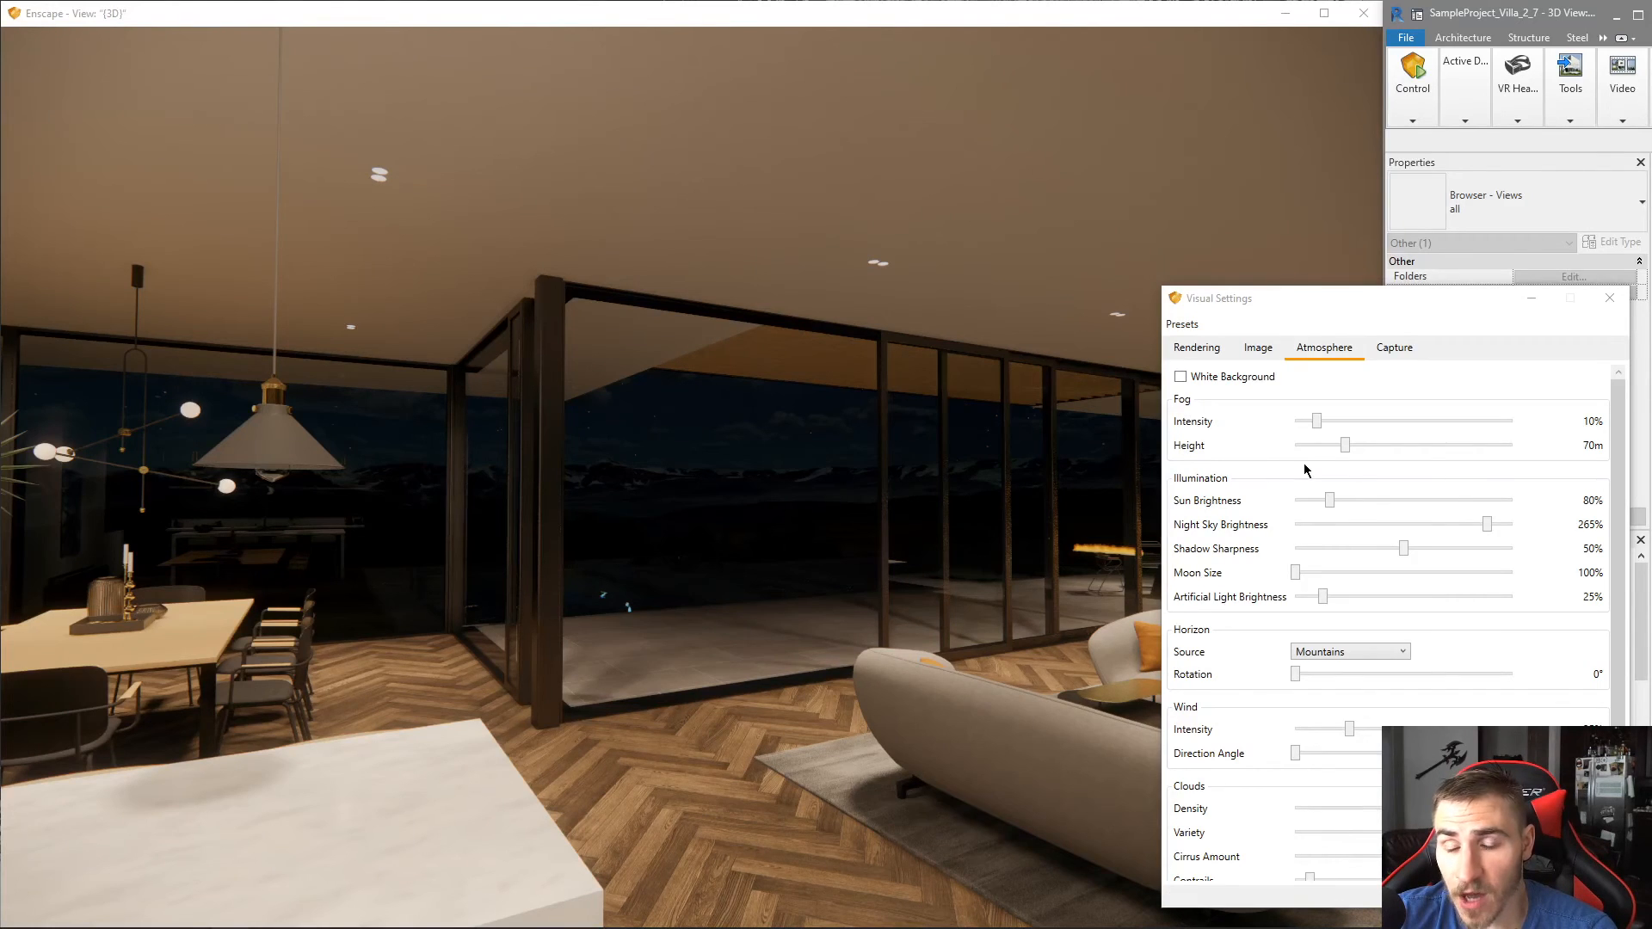
- Enable Auto Exposure for the dining and terrace view and shift the time of day to 04:18
{"action": "left_click", "coordinate": [1201, 355]}
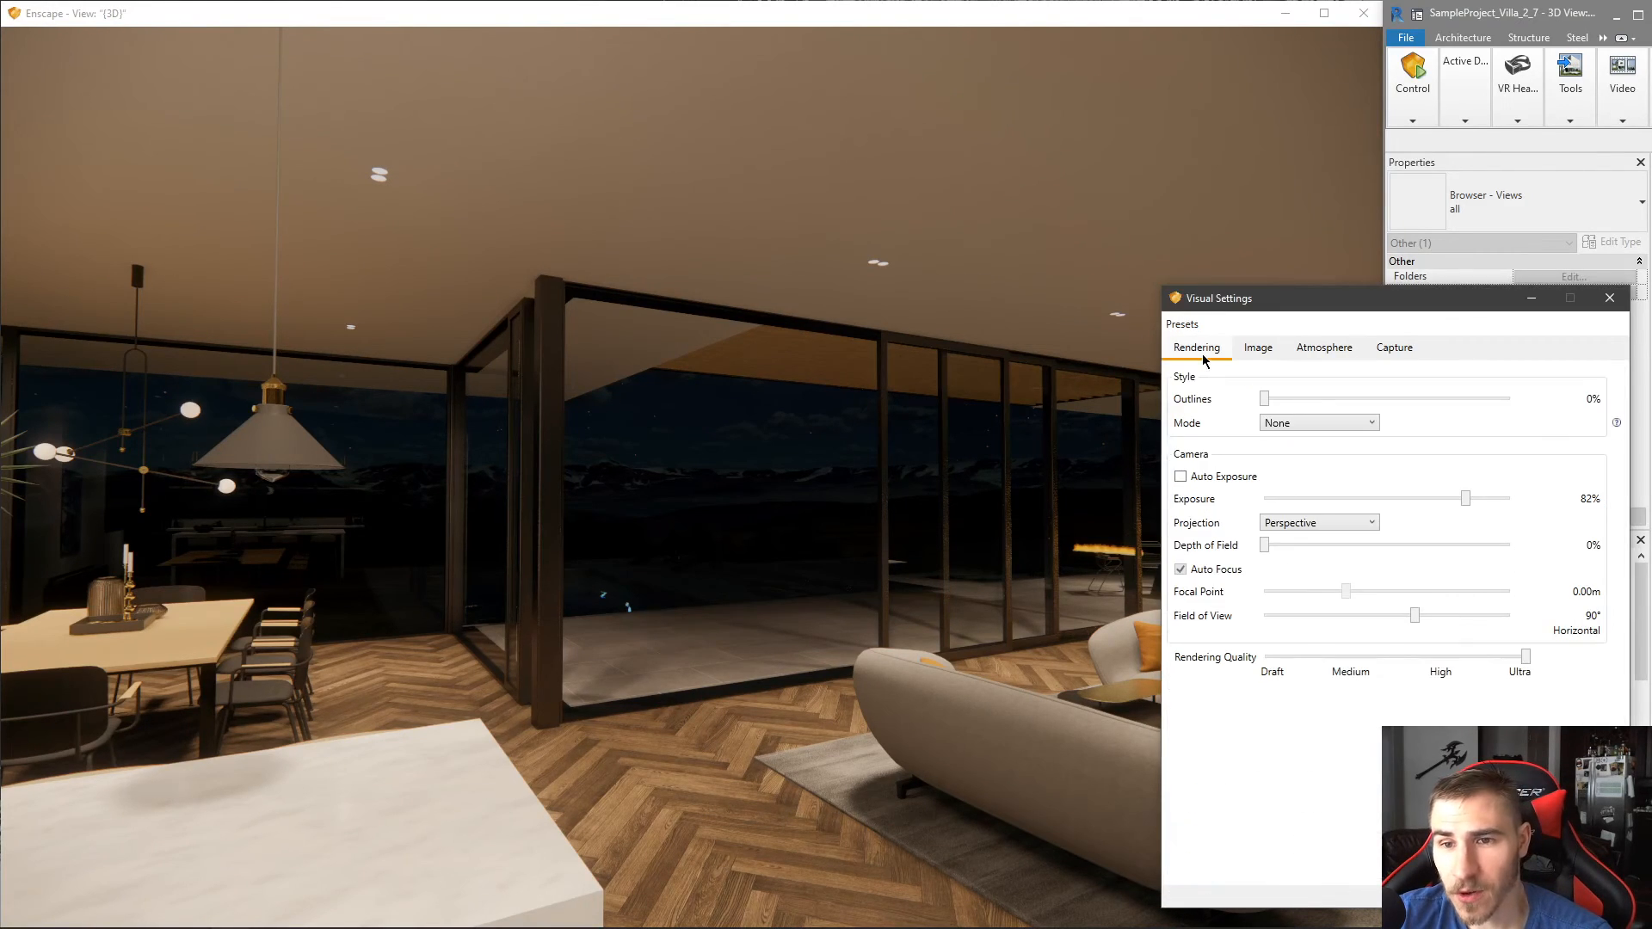
{"action": "left_click", "coordinate": [1231, 477]}
{"action": "left_click_drag", "start_coordinate": [842, 593], "coordinate": [737, 614]}
{"action": "key", "text": "s"}
{"action": "key", "text": "w"}
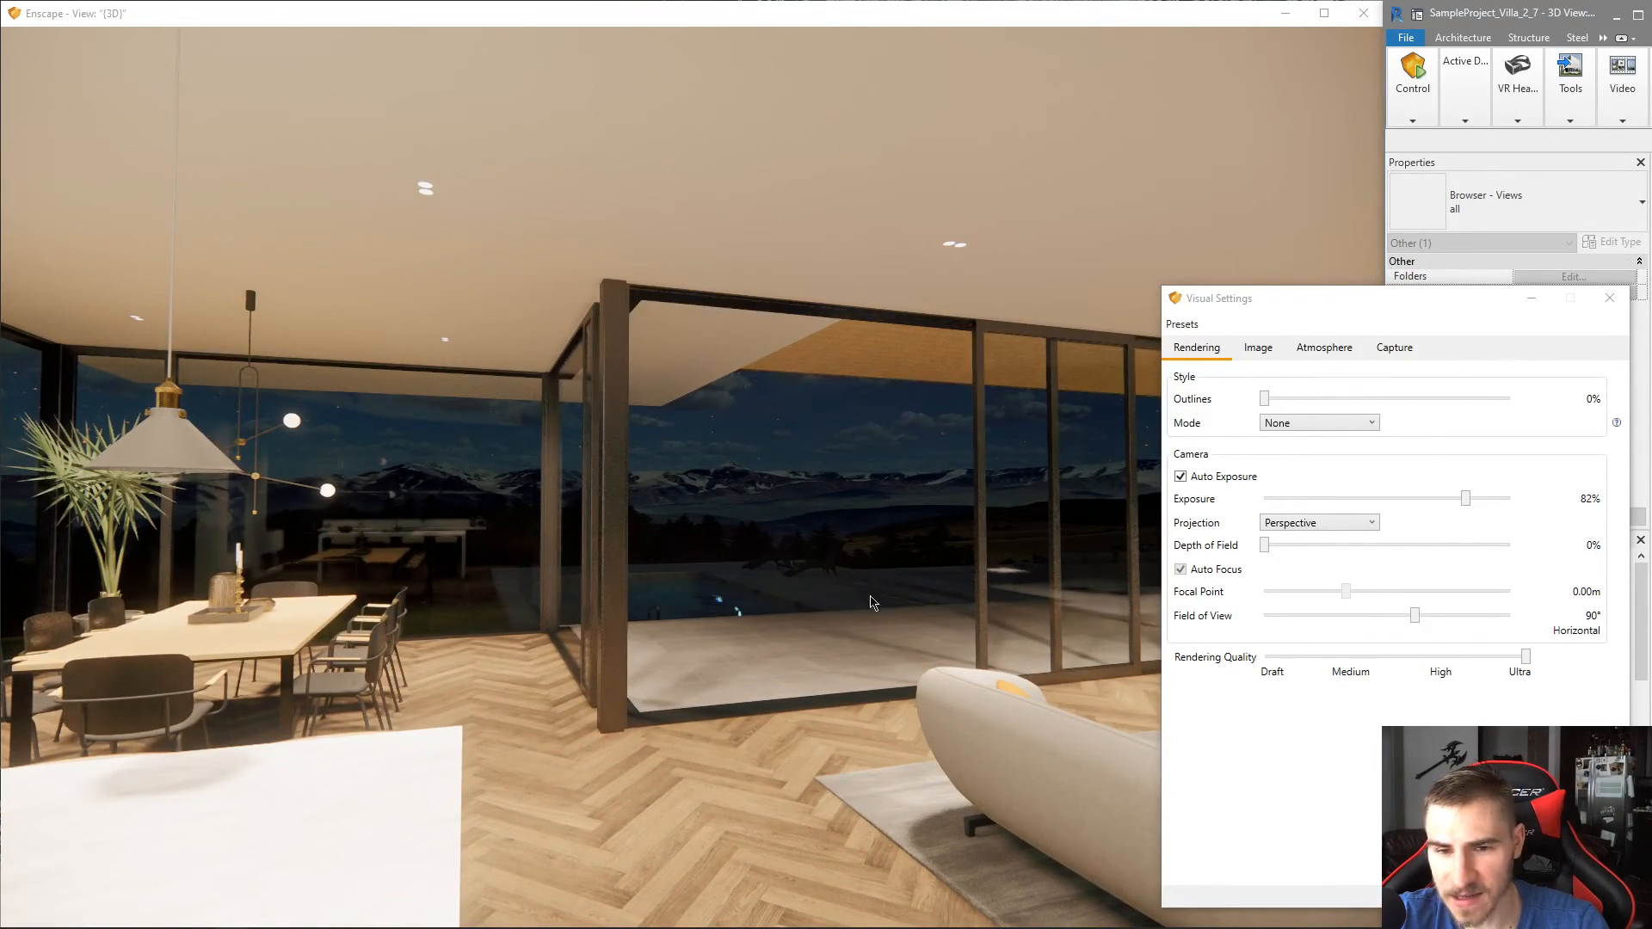
{"action": "left_click_drag", "start_coordinate": [1267, 311], "coordinate": [1241, 226]}
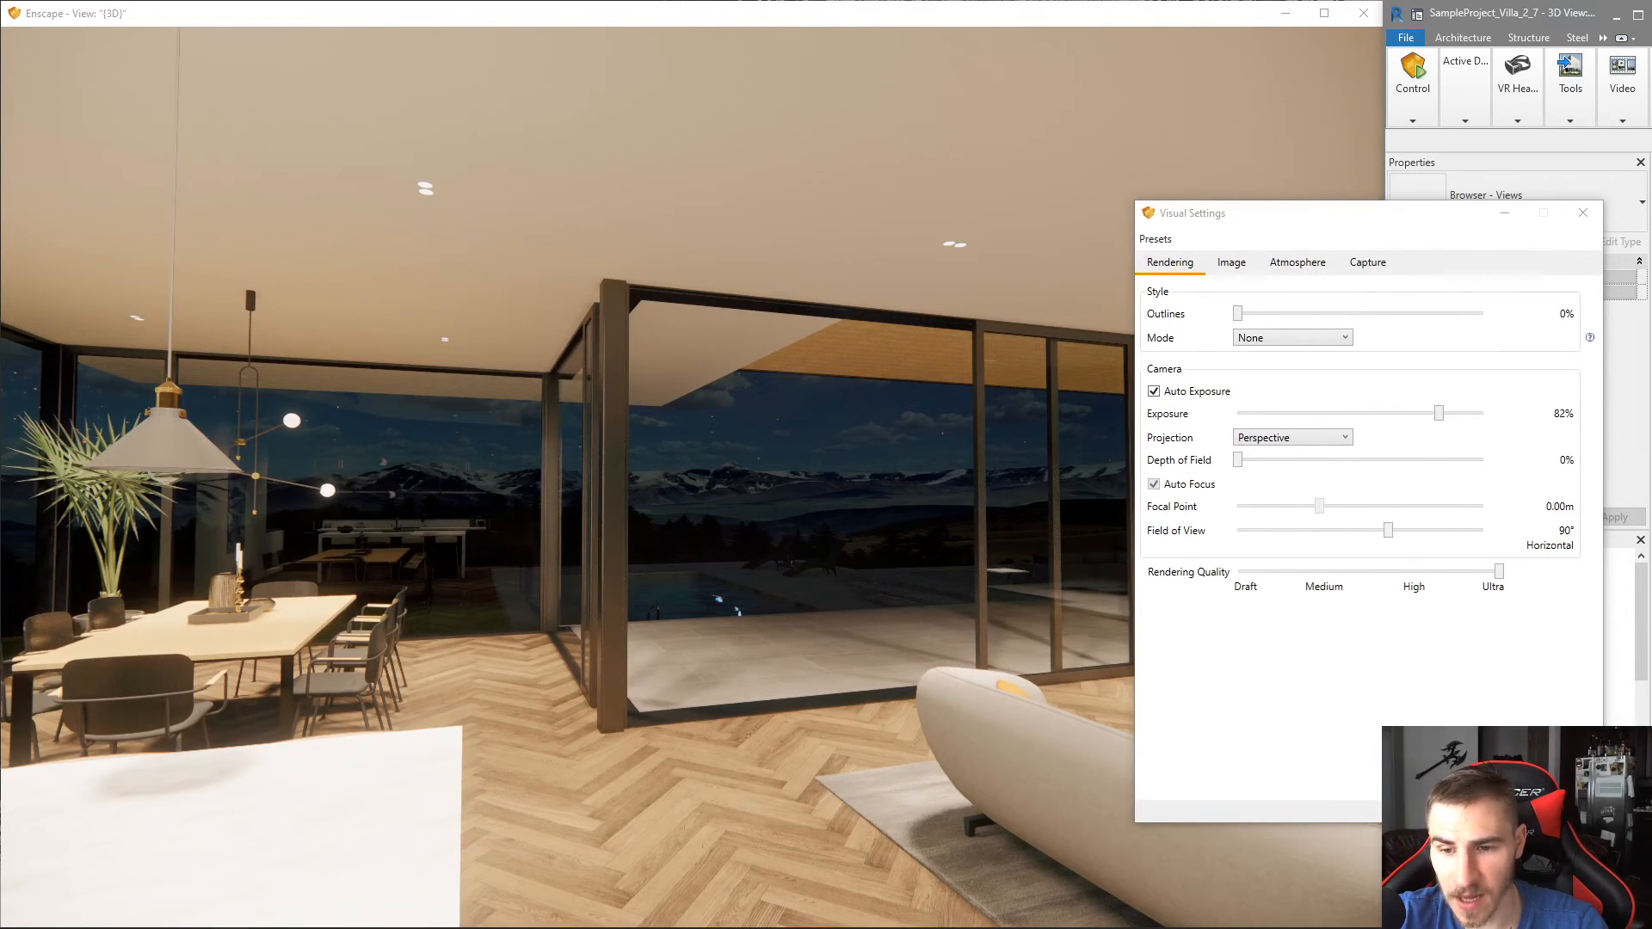
{"action": "right_click_drag", "start_coordinate": [740, 516], "coordinate": [775, 516], "text": "shift"}
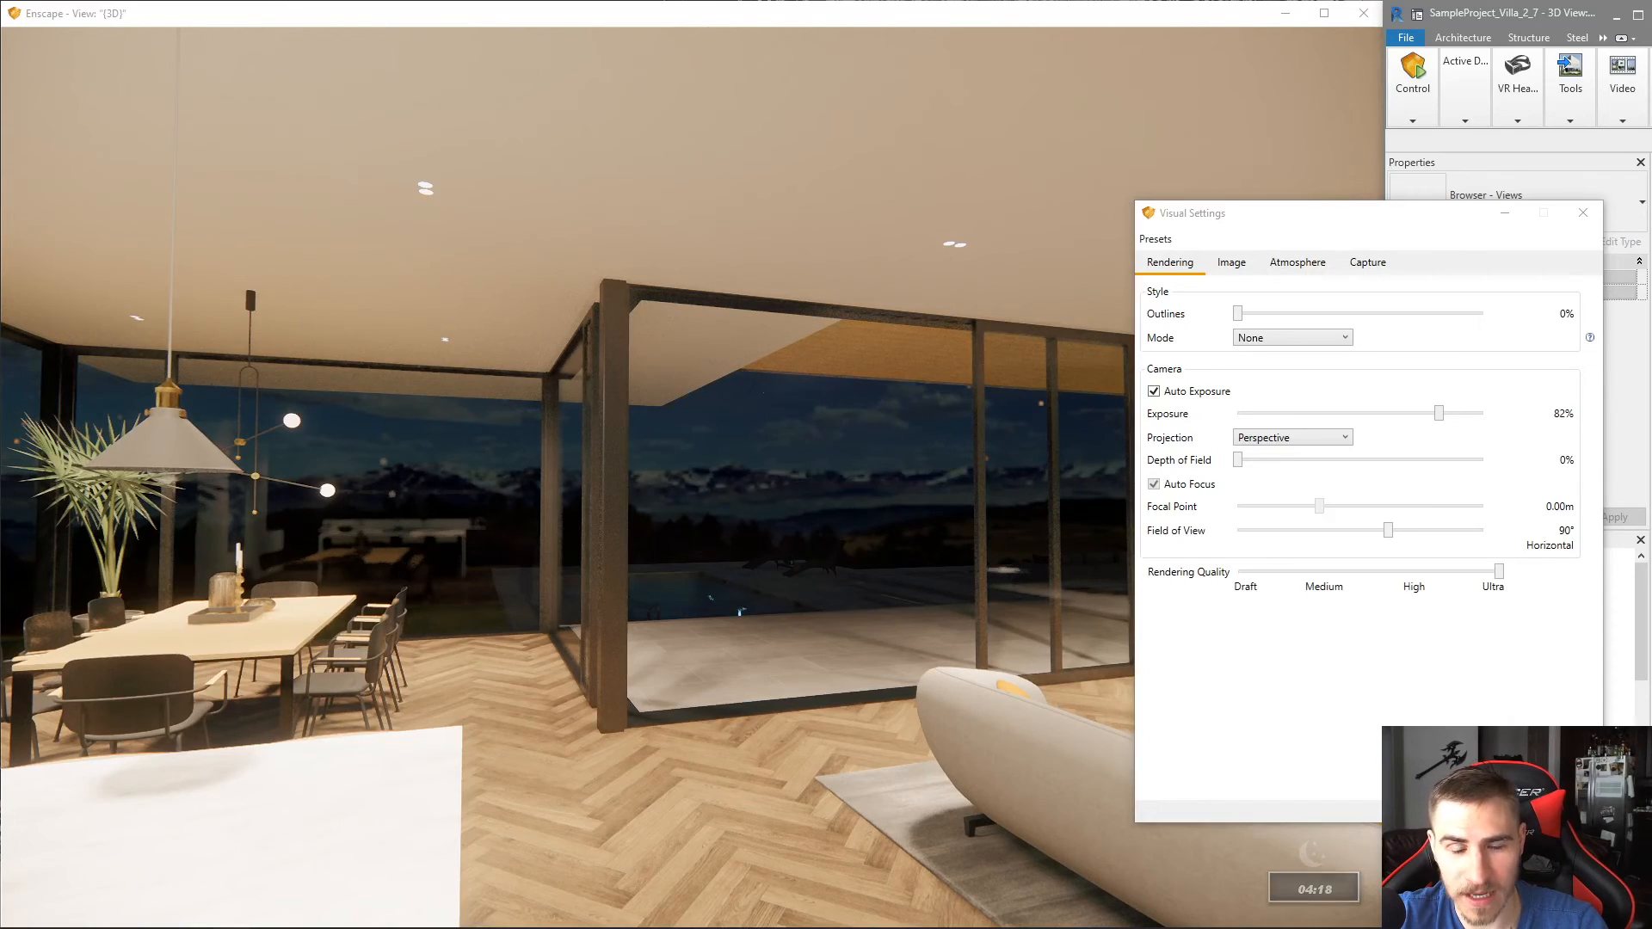
- Examine how auto exposure adapts at the pool and starry sky, then in a dark indoor corner beside the cabinets
{"action": "key", "text": "w"}
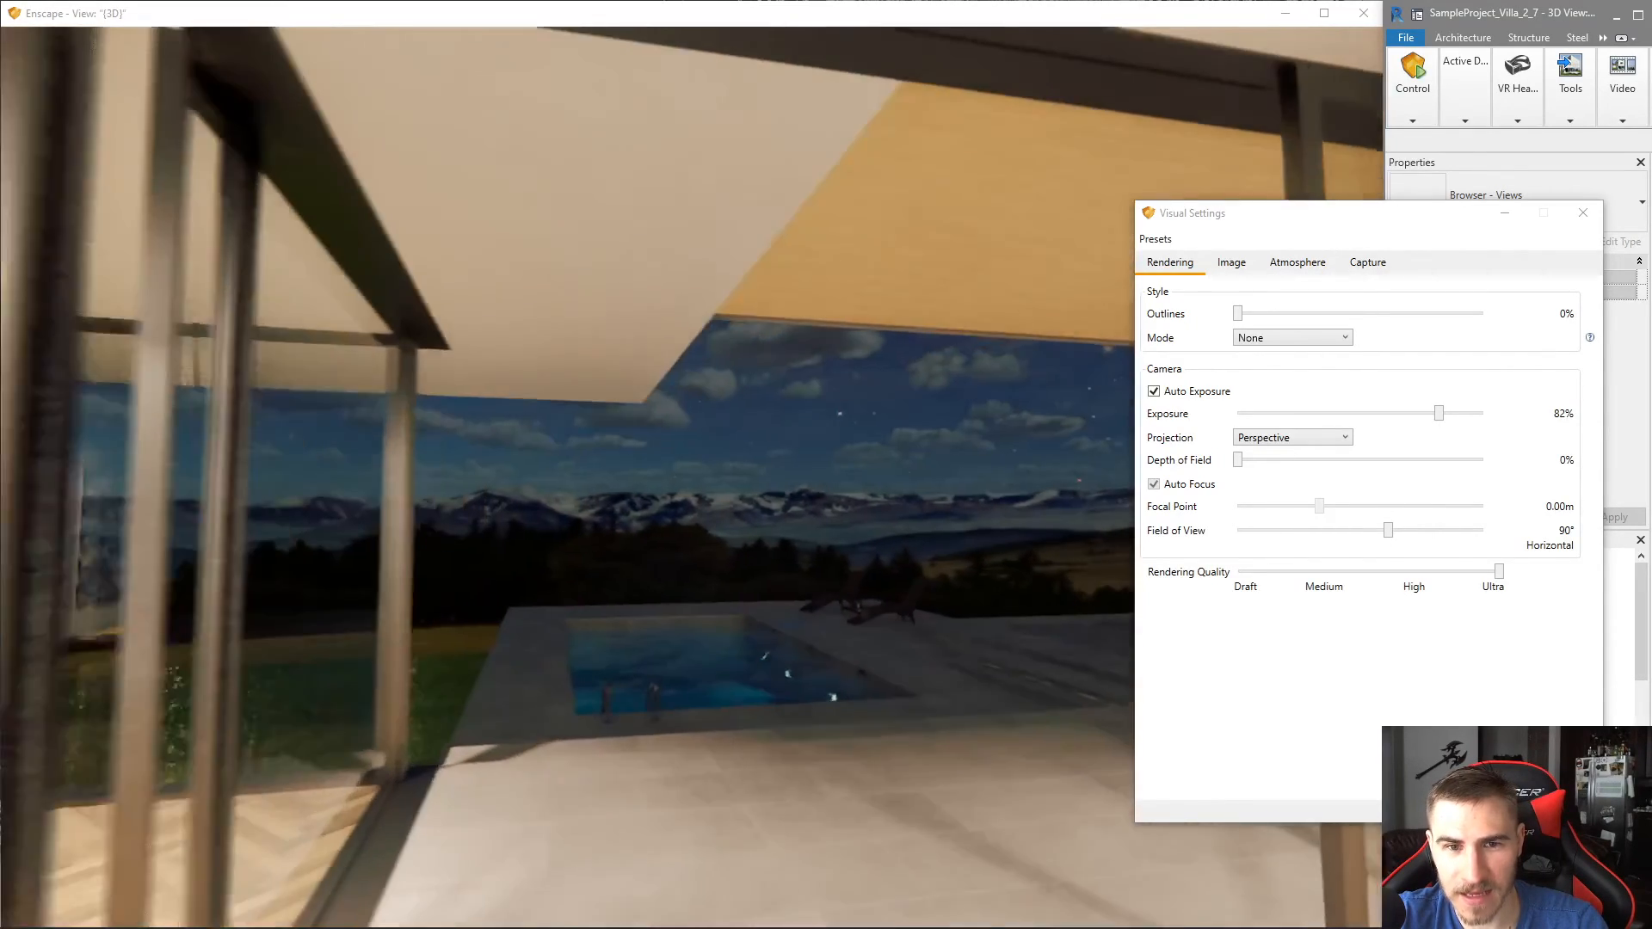
{"action": "key", "text": "w"}
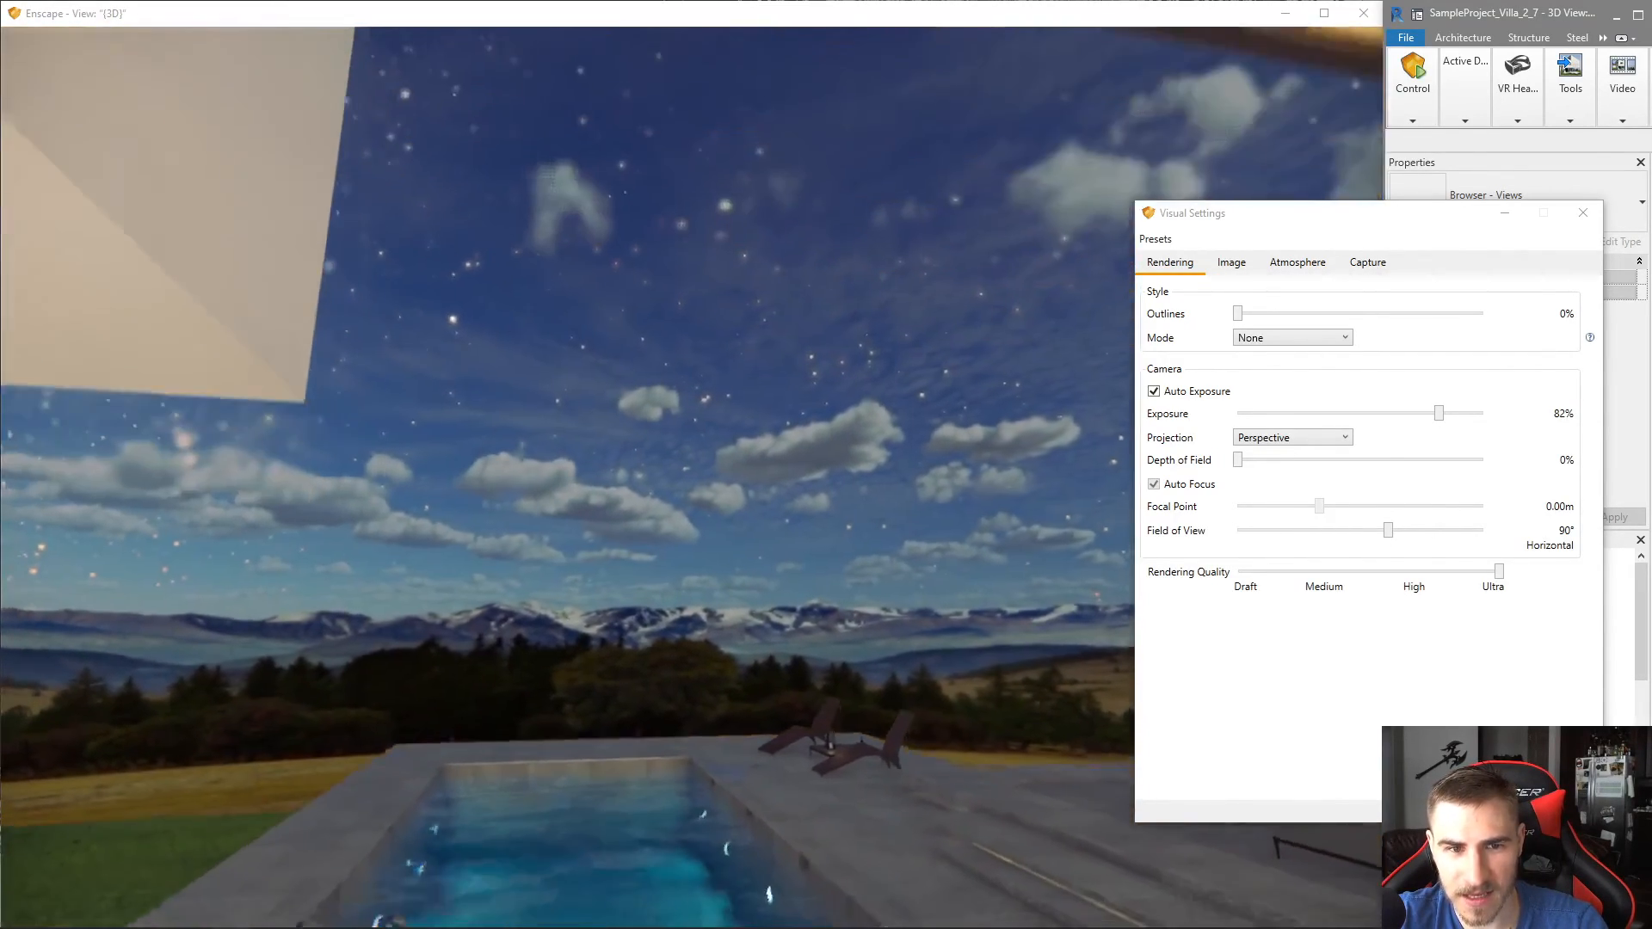
{"action": "left_click_drag", "start_coordinate": [688, 465], "coordinate": [499, 358]}
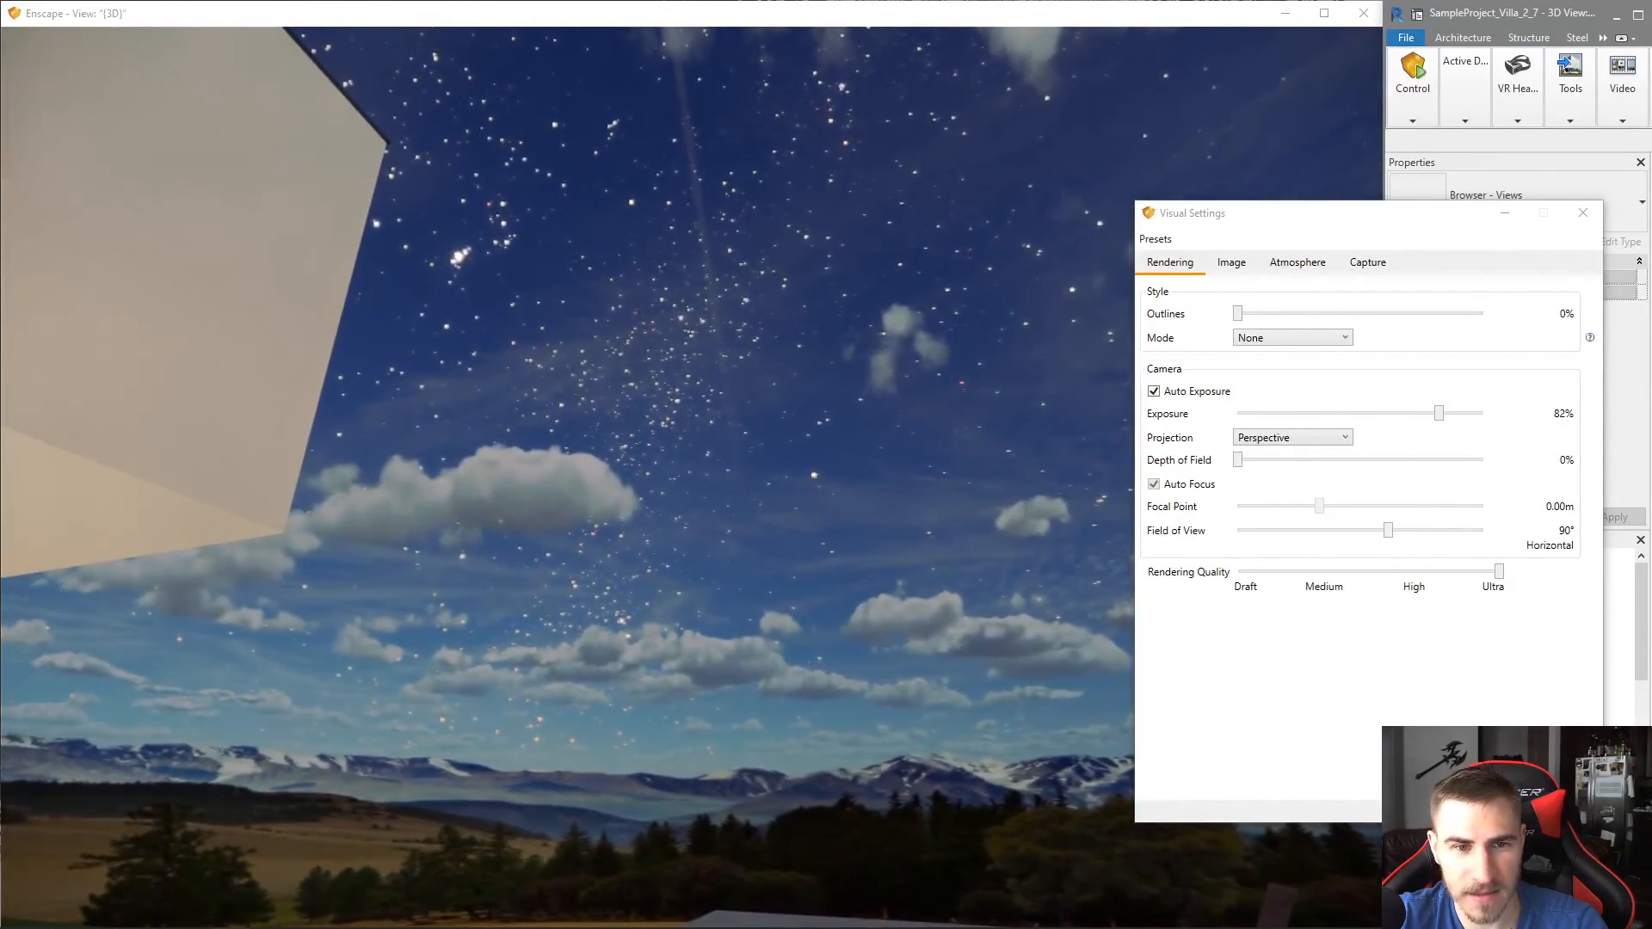
{"action": "left_click_drag", "start_coordinate": [867, 530], "coordinate": [300, 713]}
{"action": "key", "text": "w"}
{"action": "left_click_drag", "start_coordinate": [833, 508], "coordinate": [878, 510]}
{"action": "key", "text": "w"}
{"action": "key", "text": "w"}
{"action": "key", "text": "w"}
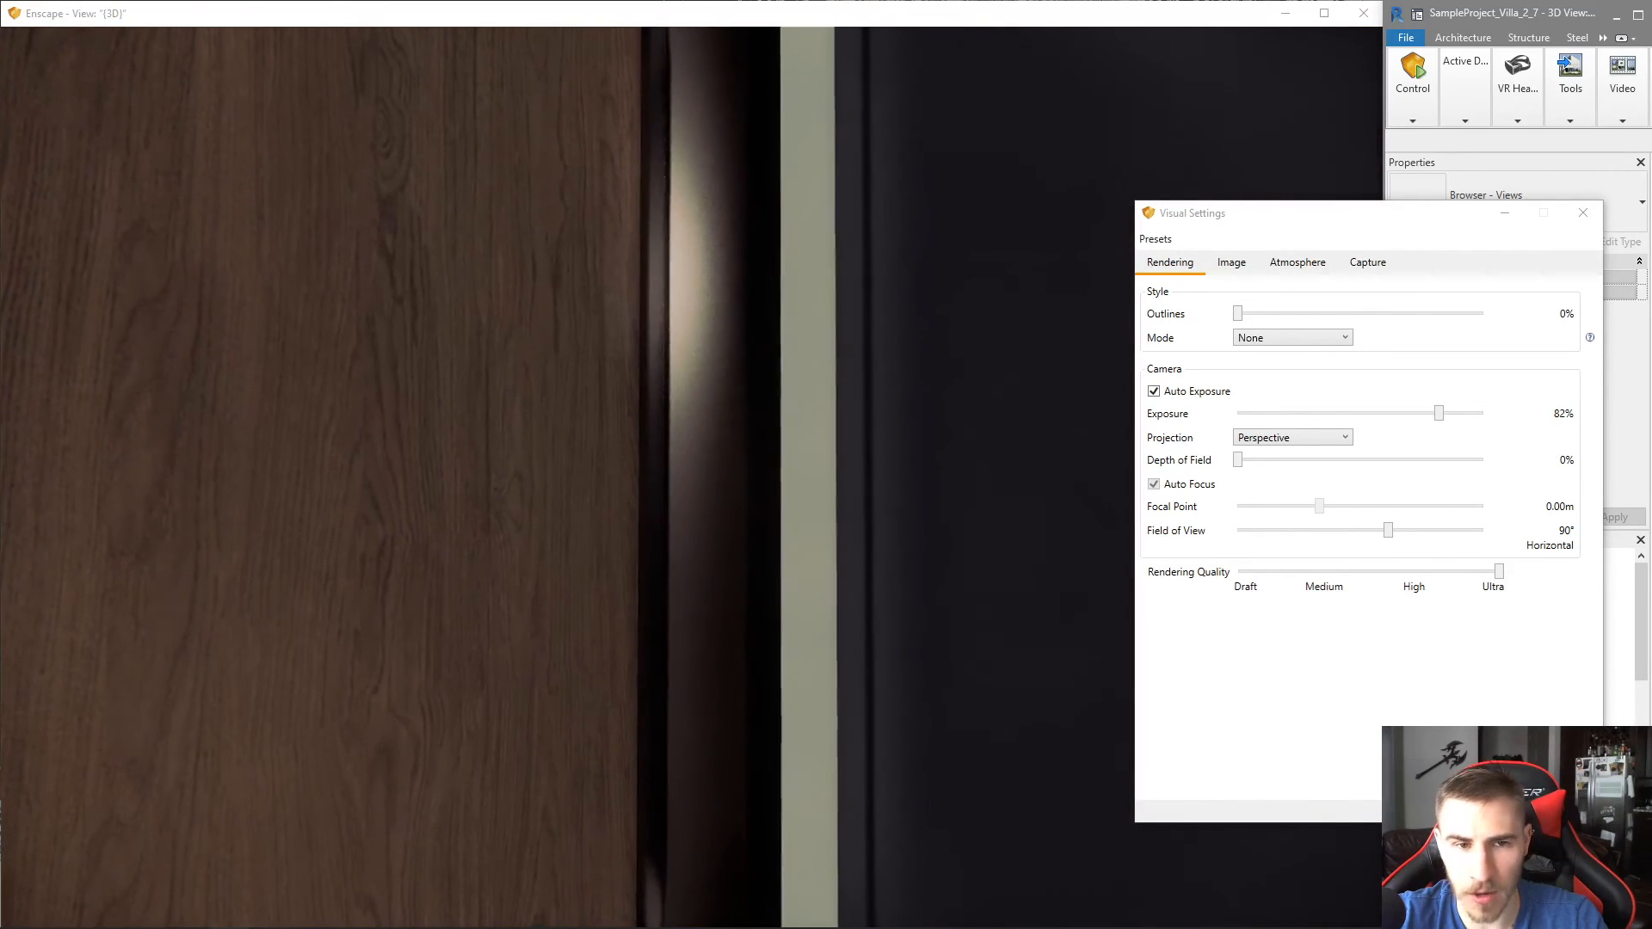
{"action": "left_click_drag", "start_coordinate": [751, 540], "coordinate": [779, 387]}
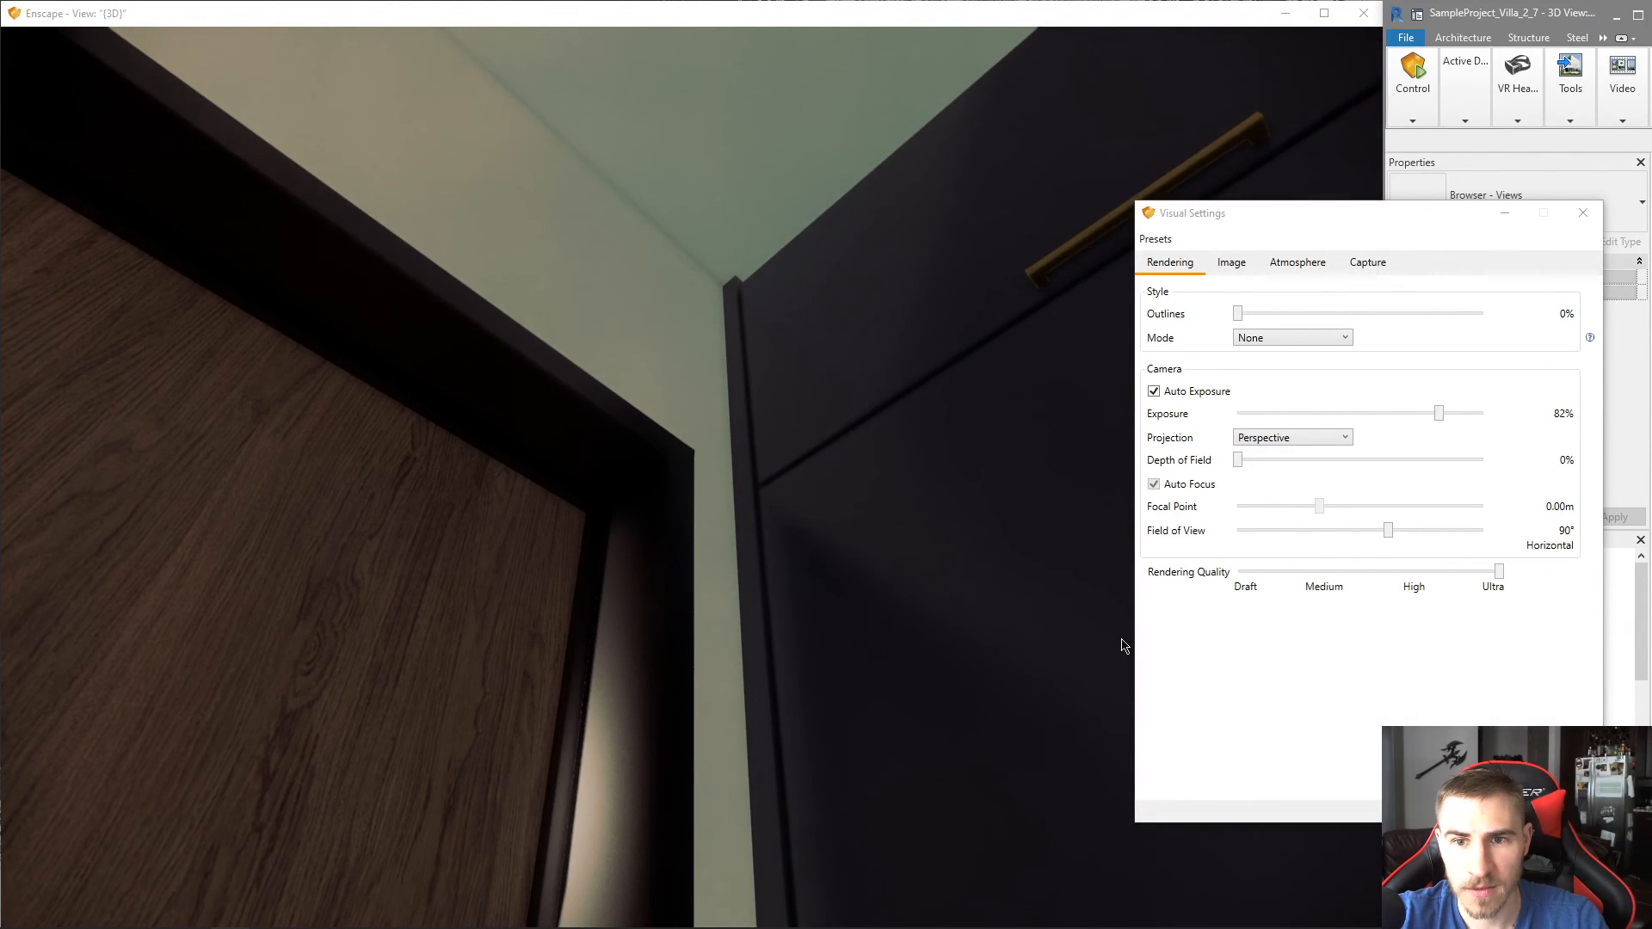
- Turn off Auto Exposure and walk through the unlit interior to compare its brightness
{"action": "left_click", "coordinate": [1154, 391]}
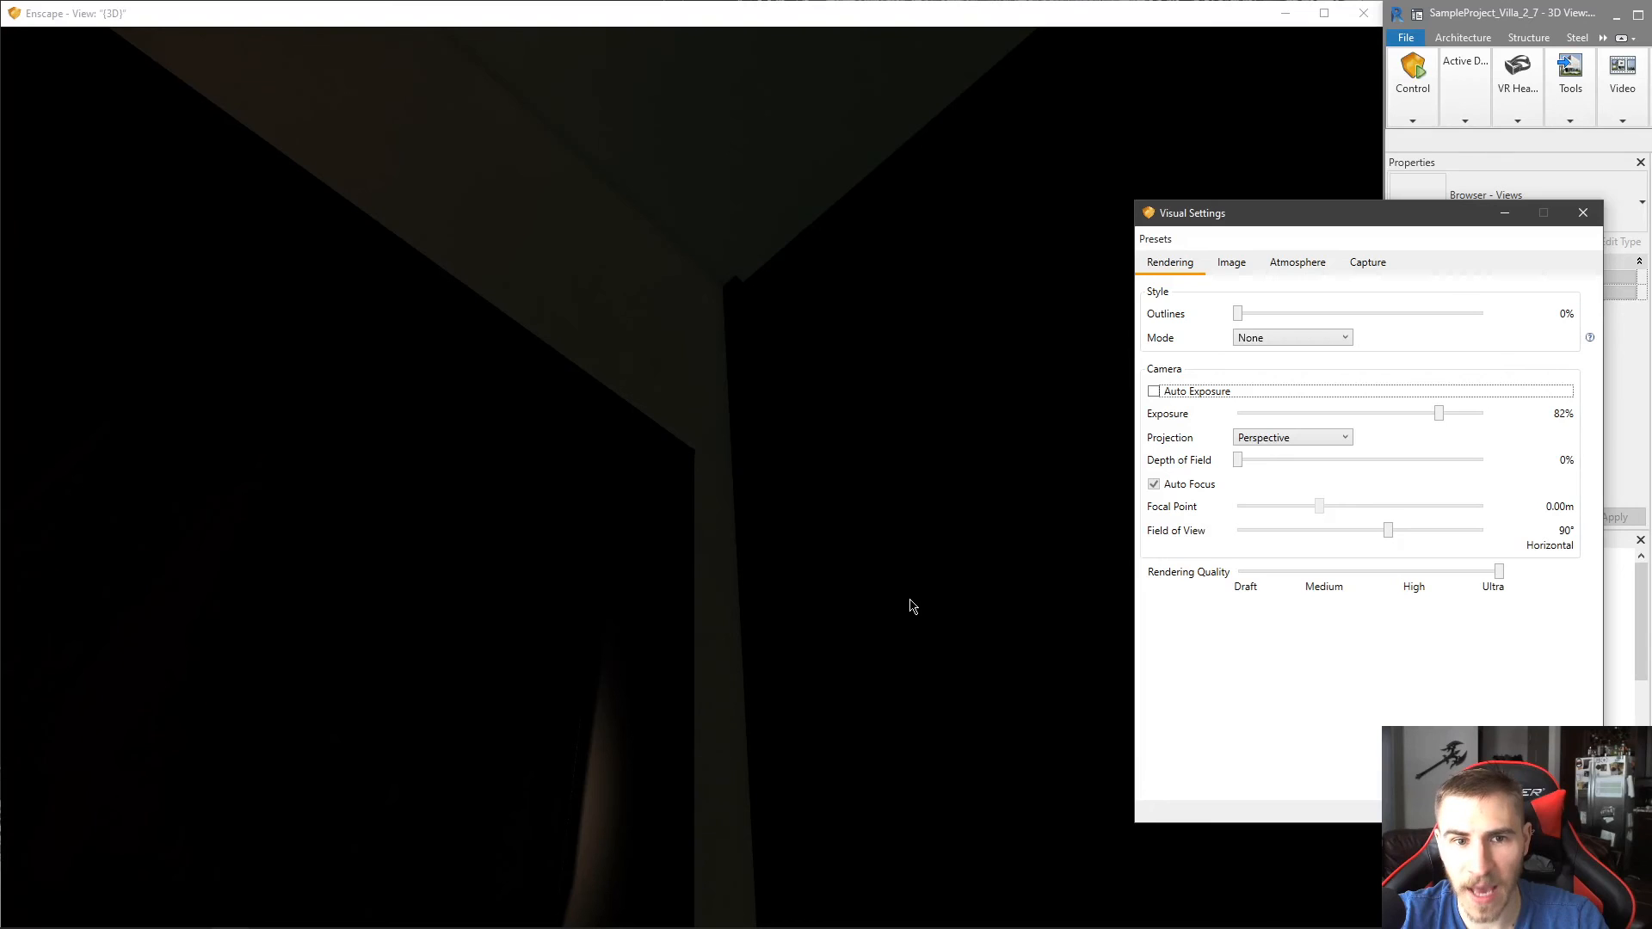
{"action": "left_click_drag", "start_coordinate": [849, 651], "coordinate": [1217, 783]}
{"action": "key", "text": "w"}
{"action": "left_click_drag", "start_coordinate": [958, 561], "coordinate": [1199, 402]}
{"action": "key", "text": "w"}
{"action": "key", "text": "w"}
{"action": "key", "text": "w"}
{"action": "key", "text": "d"}
- Enable Auto Exposure again and inspect the dark room corner with the wooden shelving
{"action": "left_click", "coordinate": [1201, 395]}
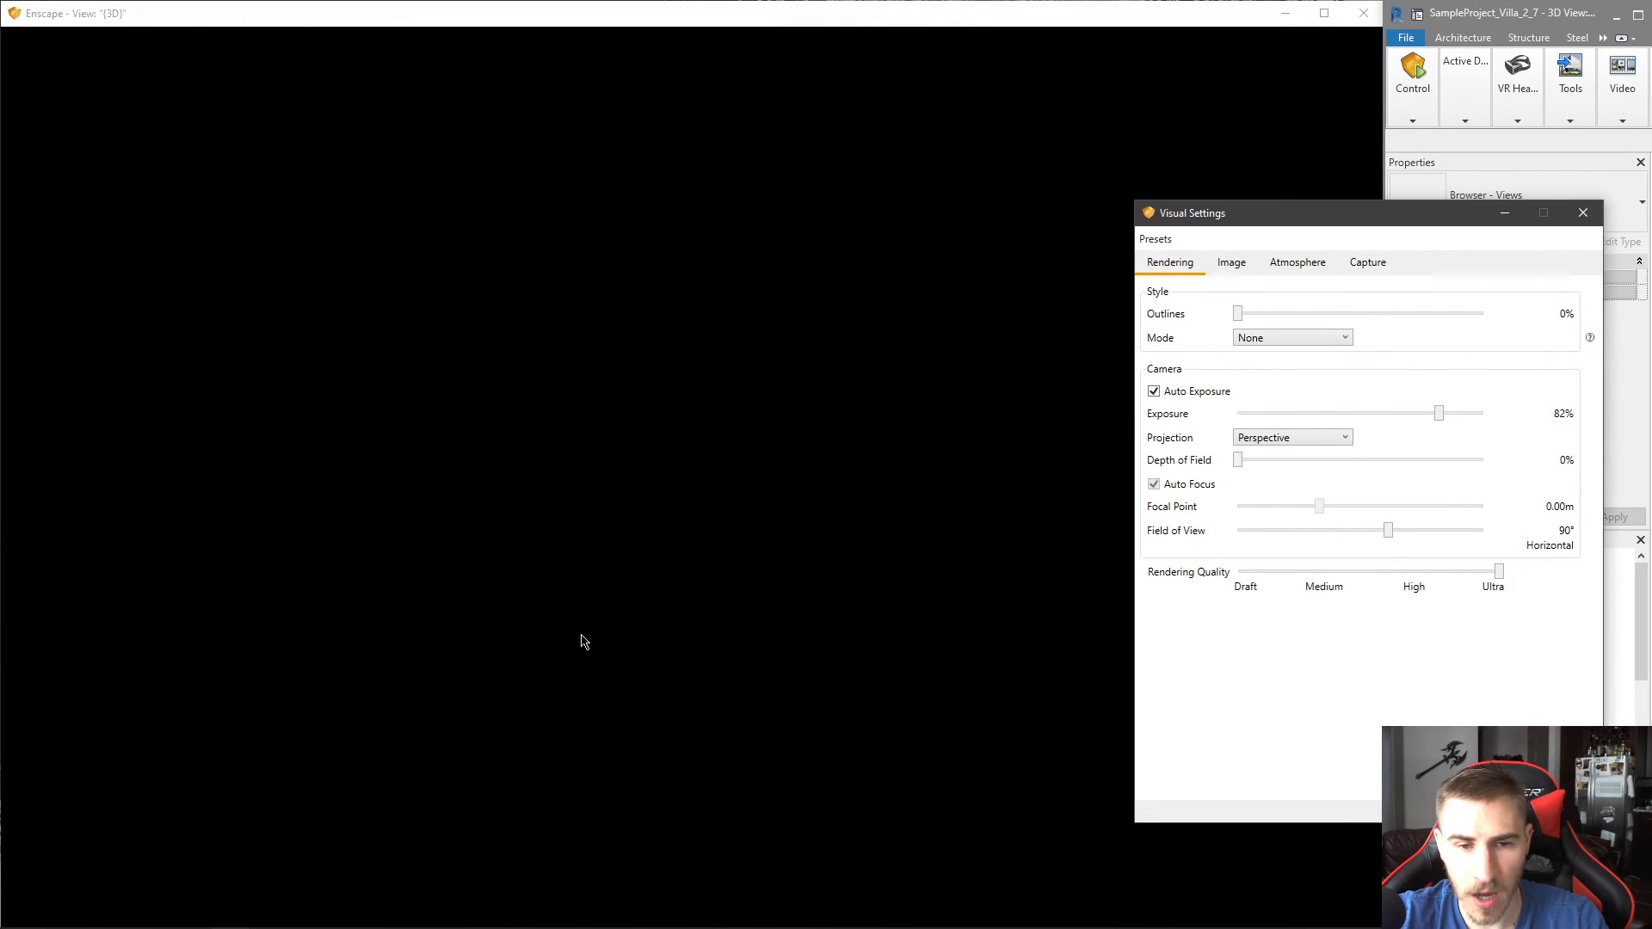
{"action": "left_click", "coordinate": [822, 568]}
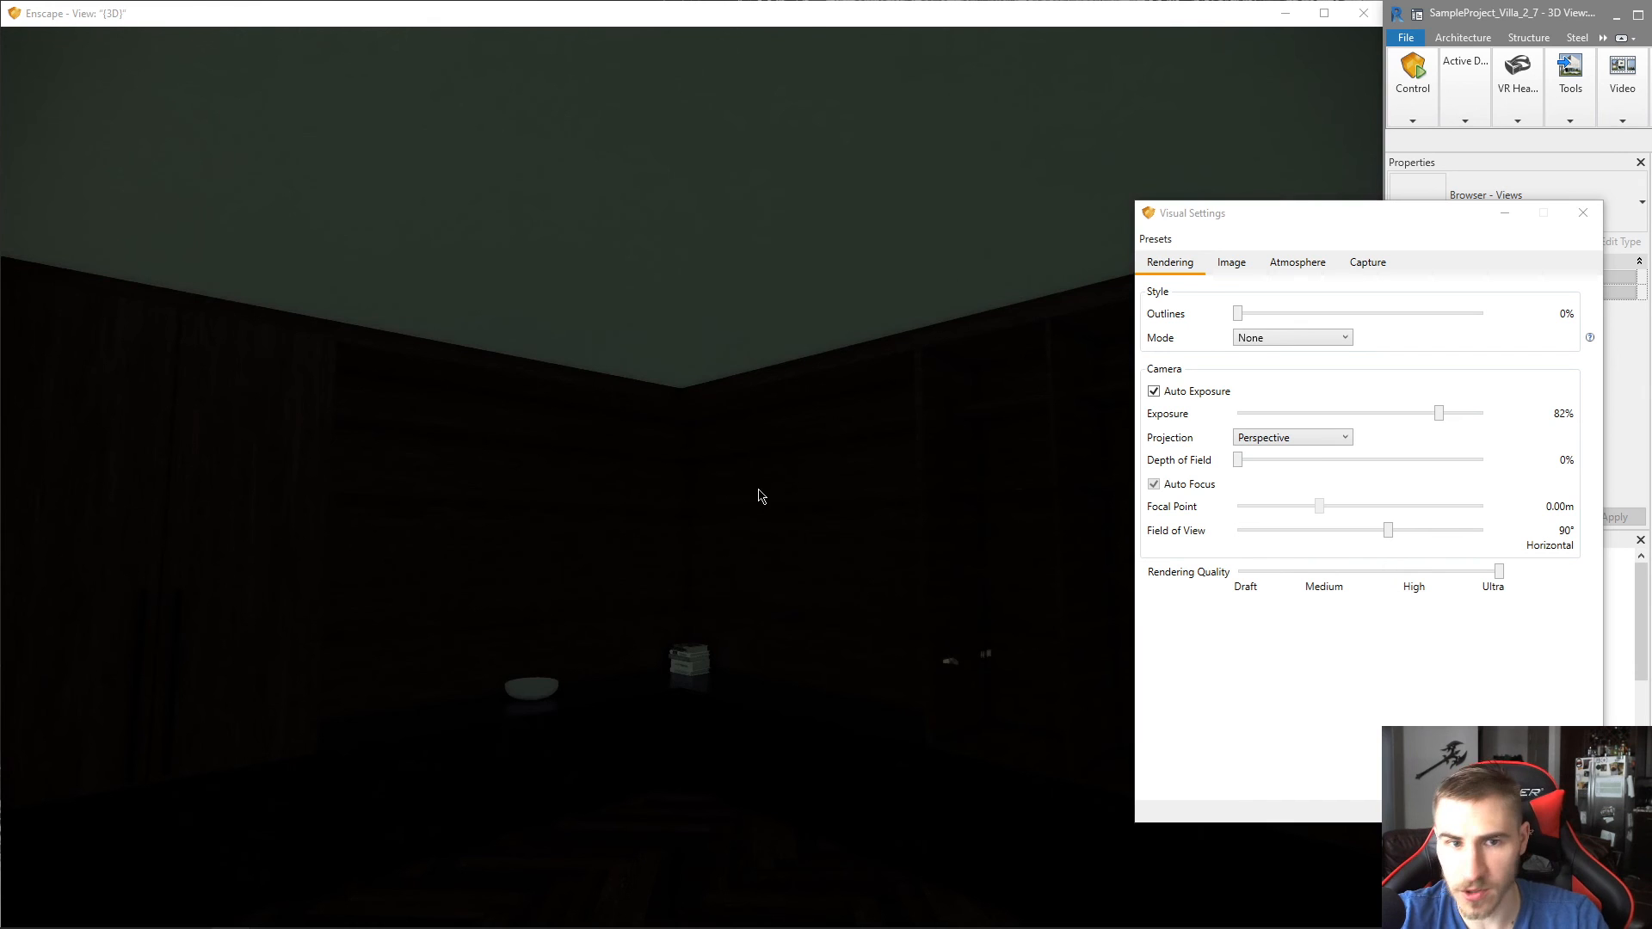
{"action": "key", "text": "w"}
{"action": "left_click_drag", "start_coordinate": [753, 517], "coordinate": [716, 600]}
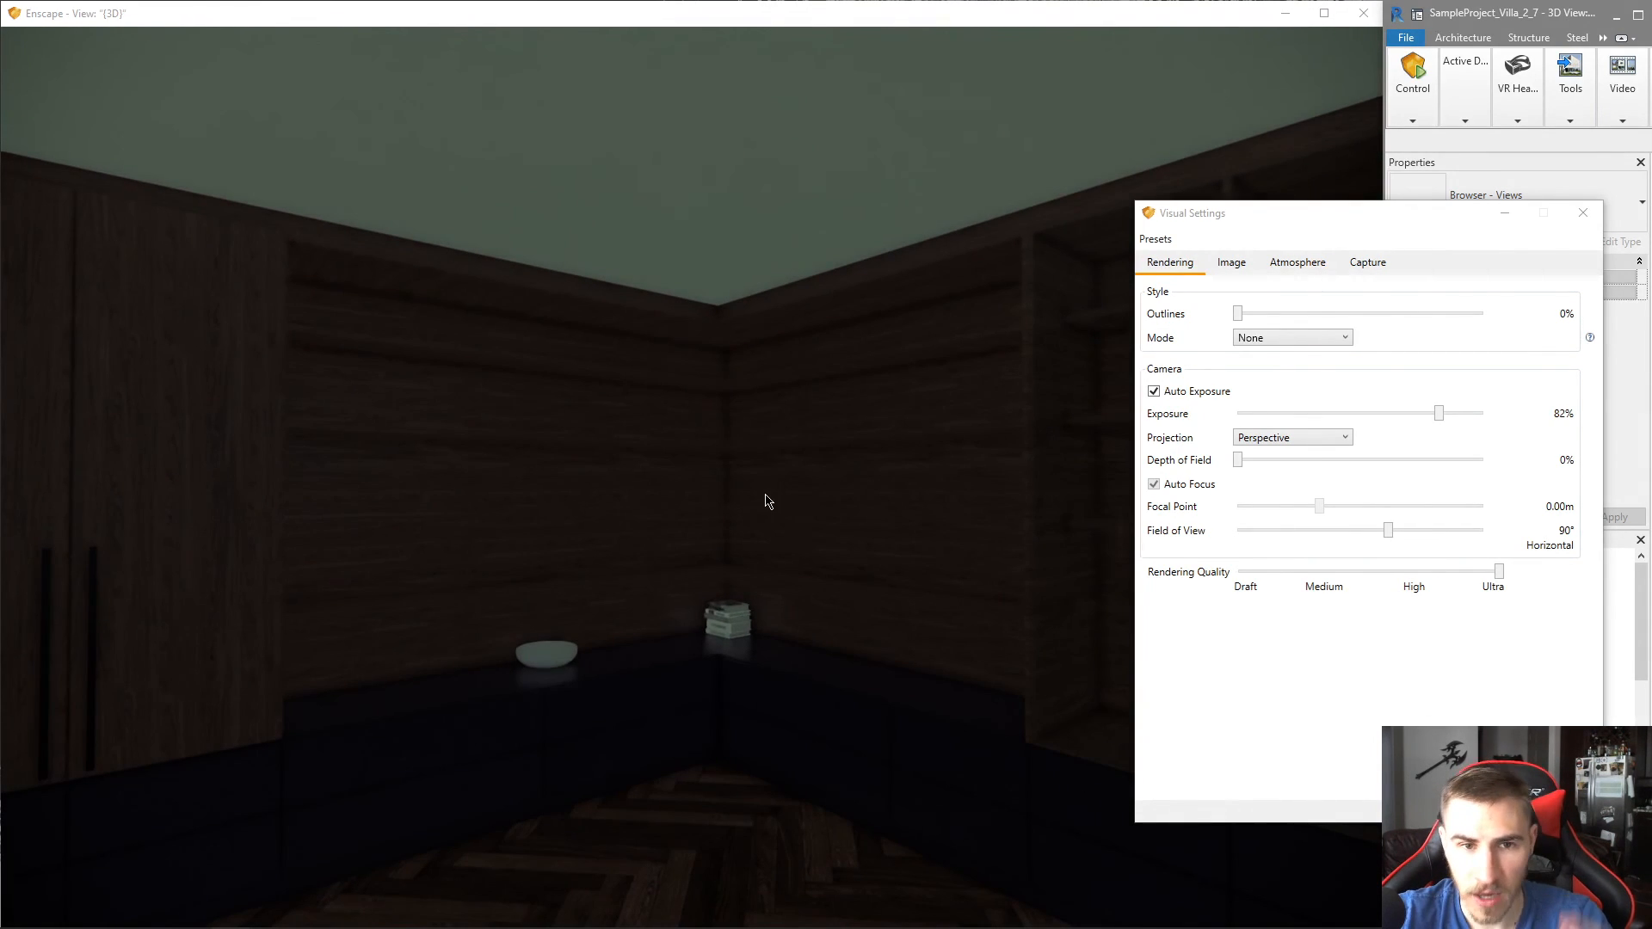
{"action": "left_click_drag", "start_coordinate": [706, 516], "coordinate": [431, 523]}
{"action": "key", "text": "w"}
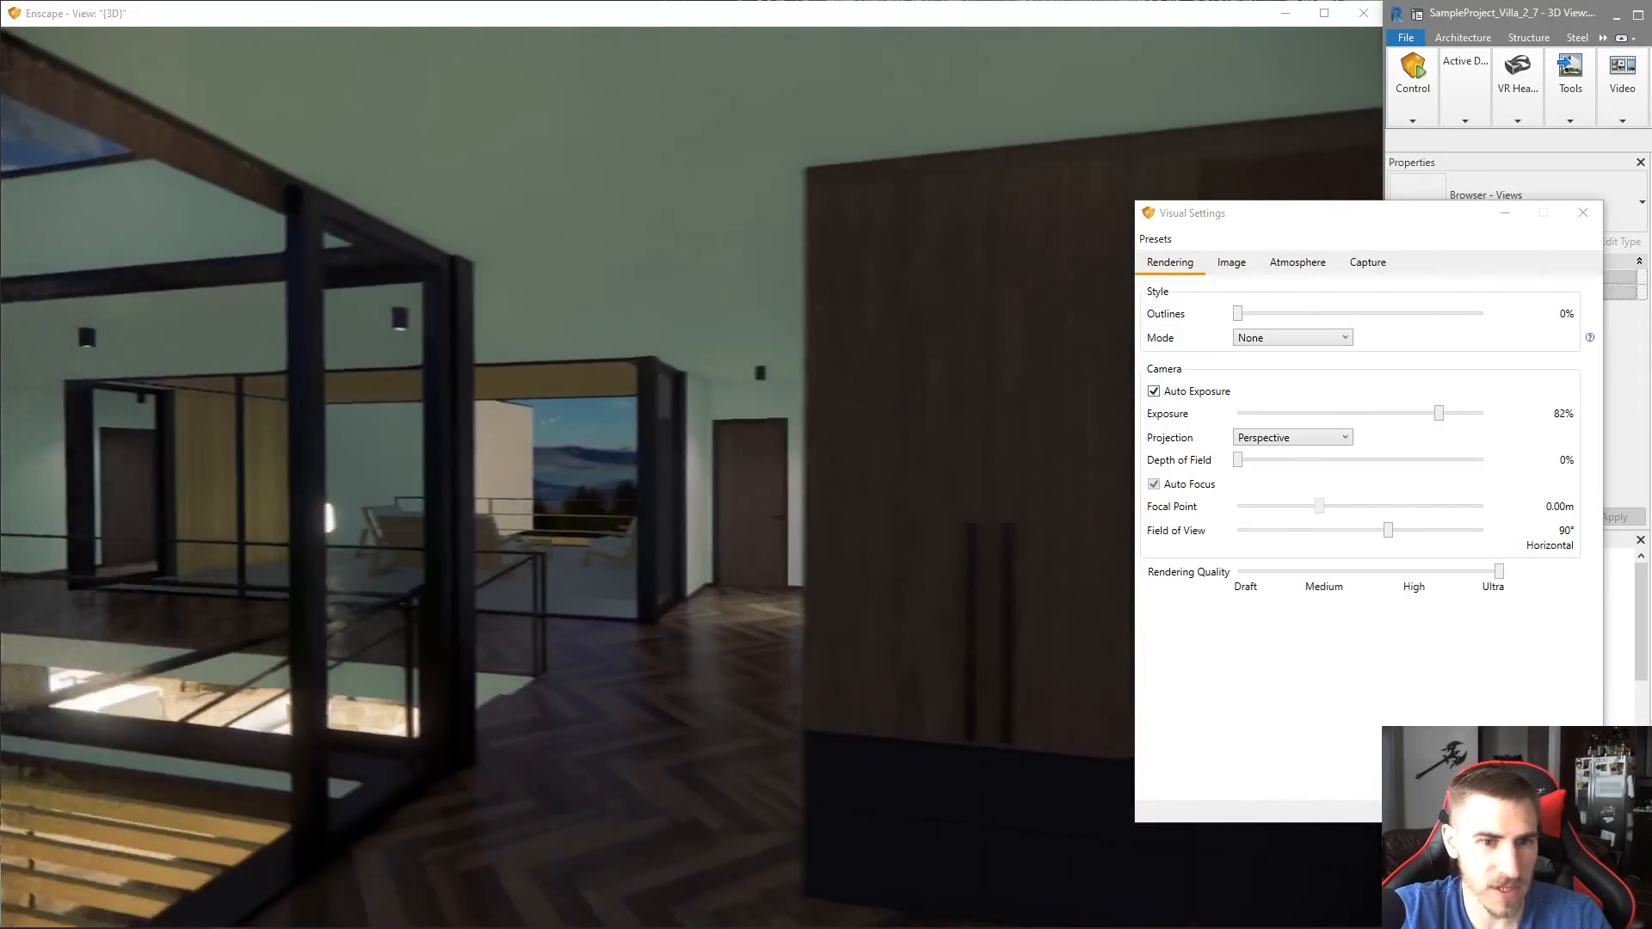
- Move outside to face the starry sky and mountains, and turn off Auto Exposure
{"action": "key", "text": "w"}
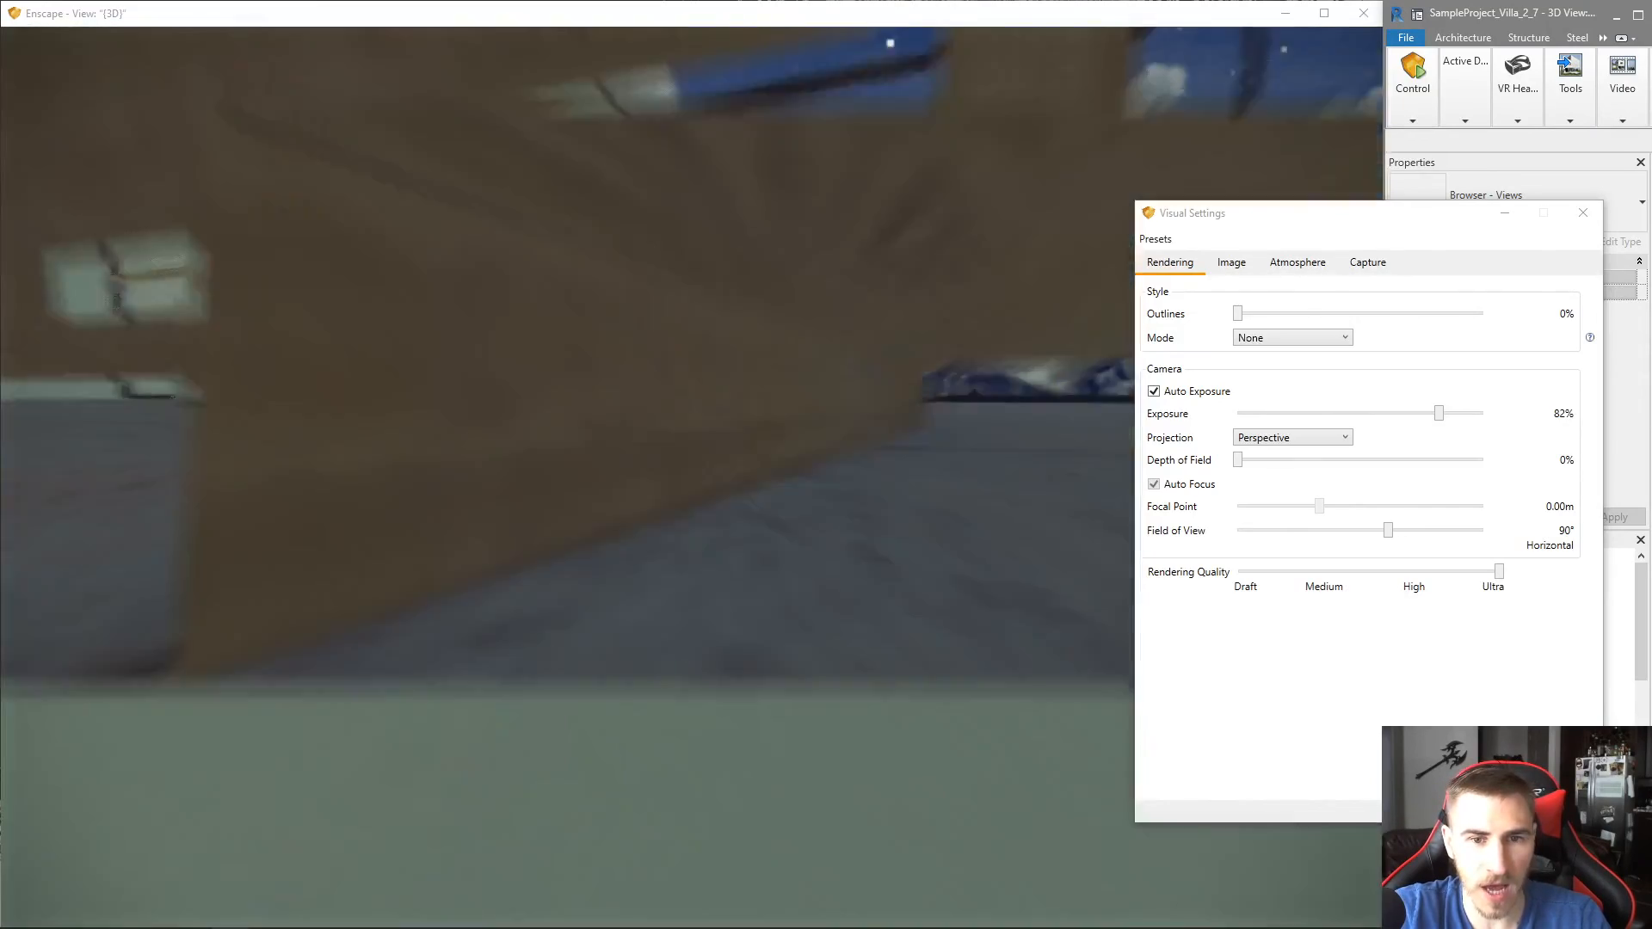
{"action": "key", "text": "w"}
{"action": "left_click_drag", "start_coordinate": [430, 523], "coordinate": [345, 408]}
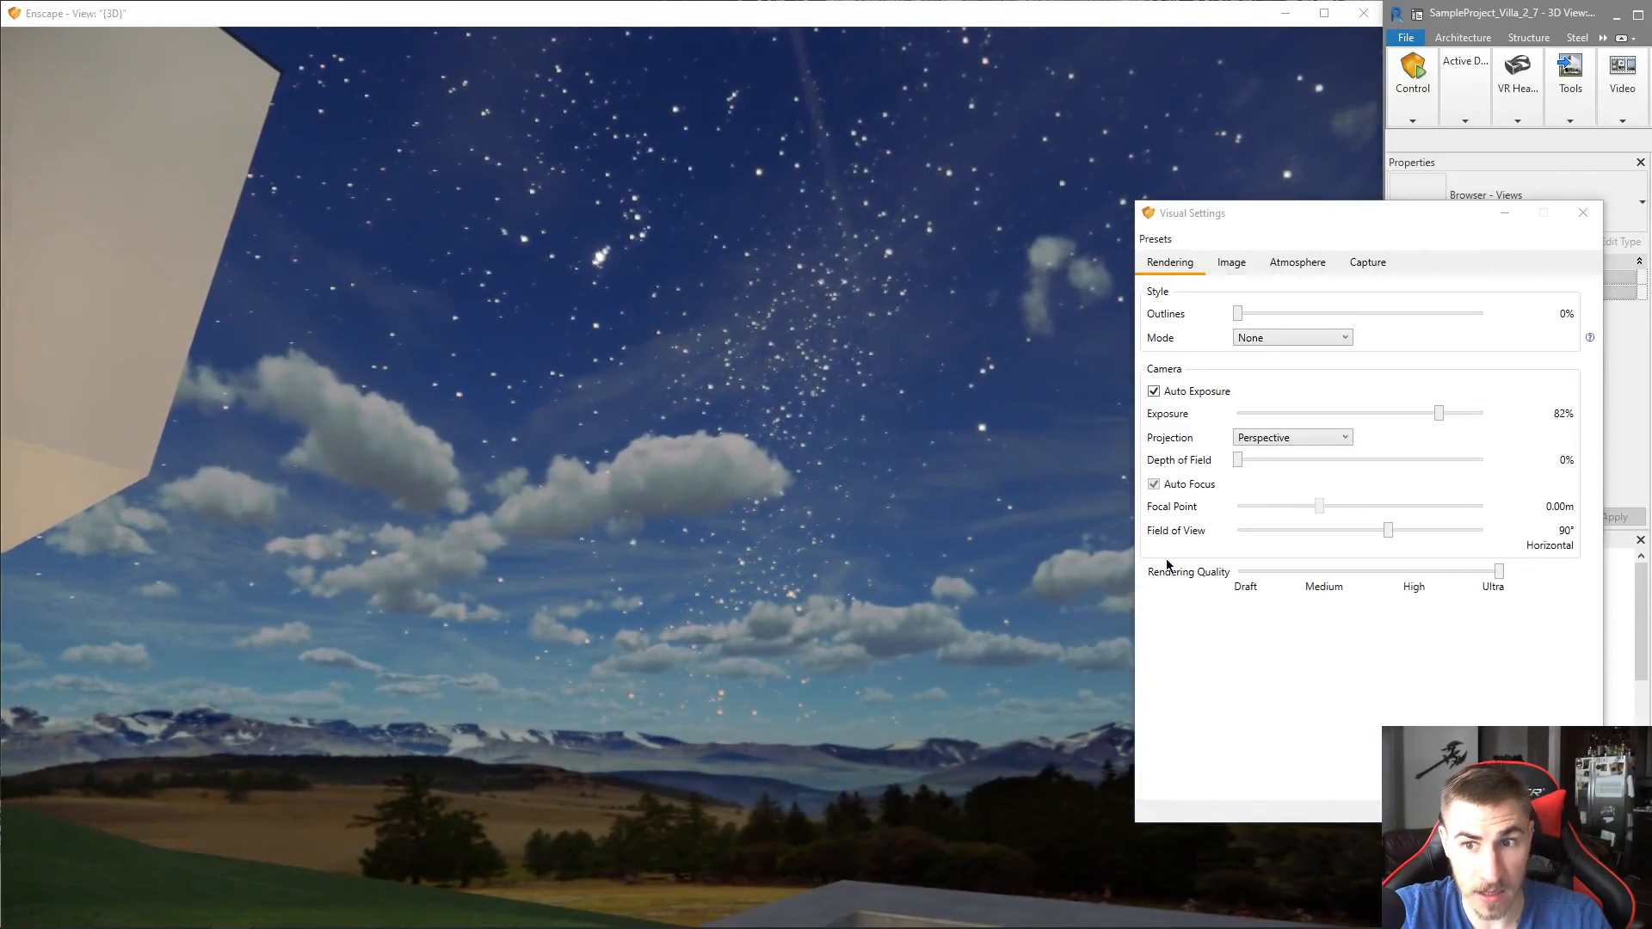
{"action": "left_click", "coordinate": [1154, 391]}
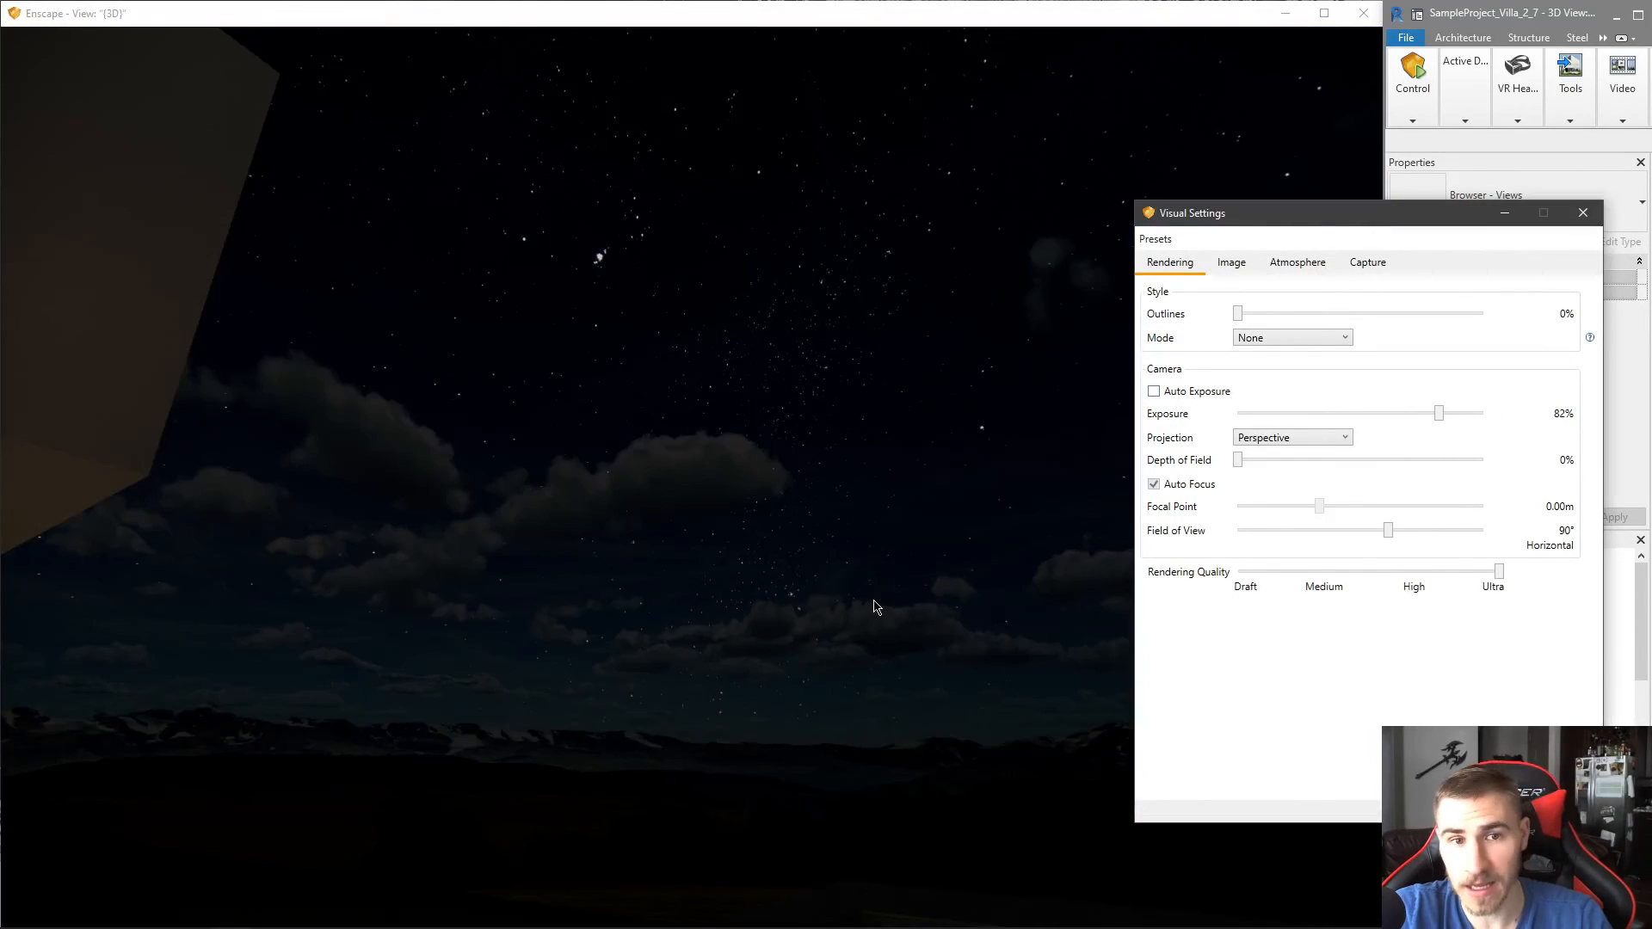
{"action": "left_click", "coordinate": [872, 622]}
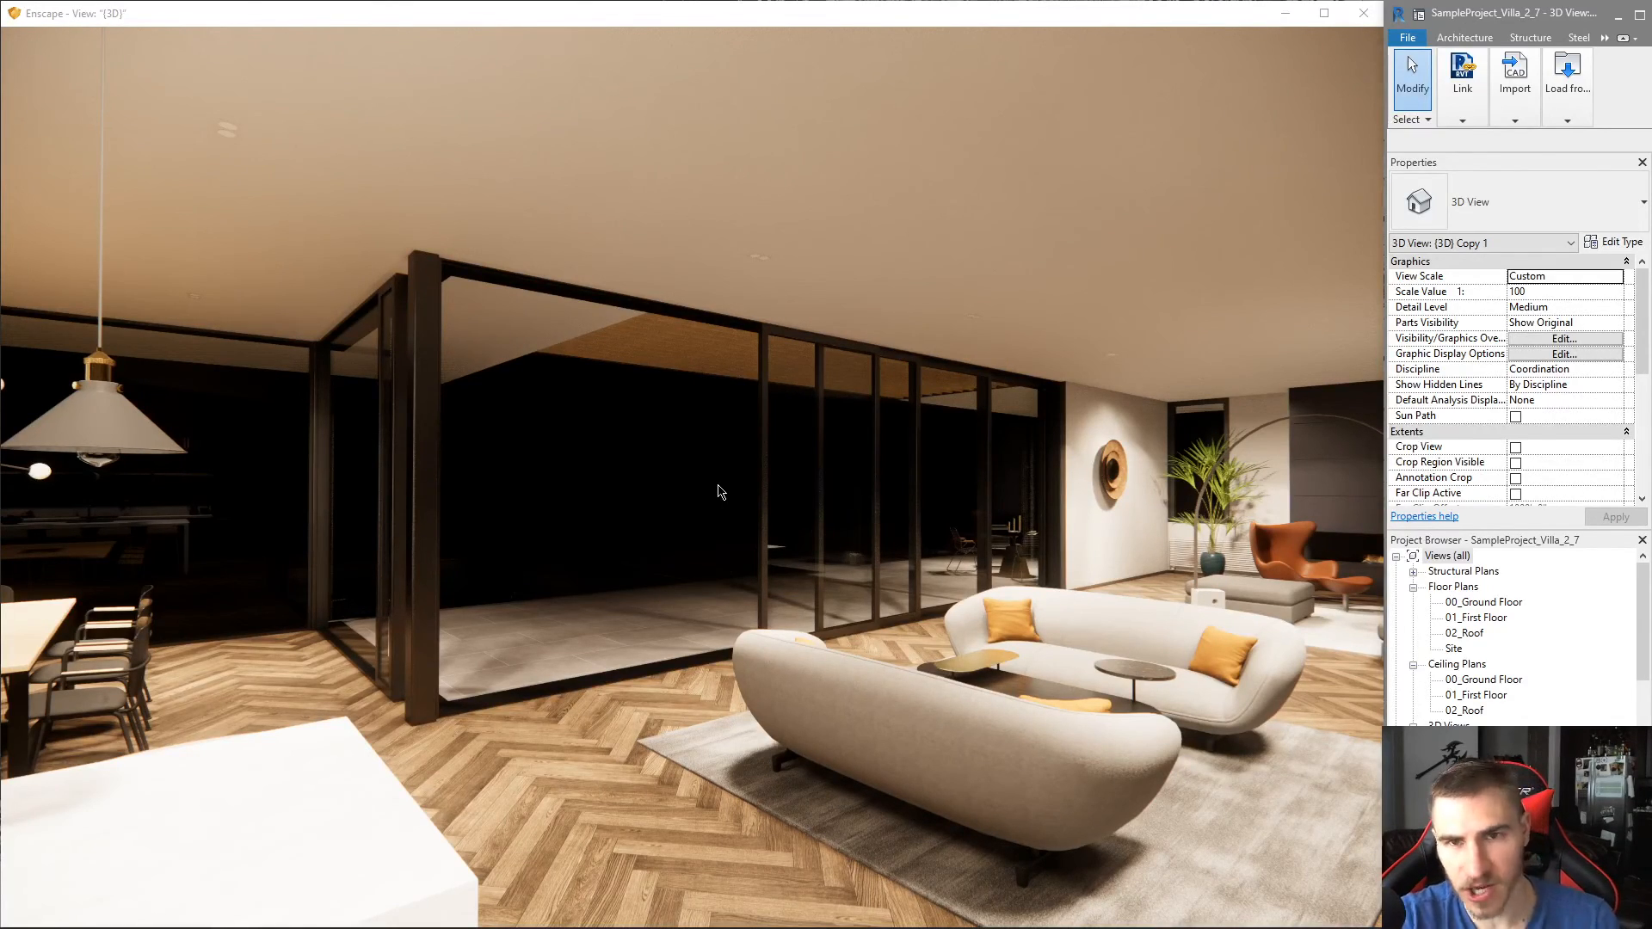
- Bring up the visual settings for the living room view and check the camera and atmosphere settings
{"action": "mouse_move", "coordinate": [228, 919]}
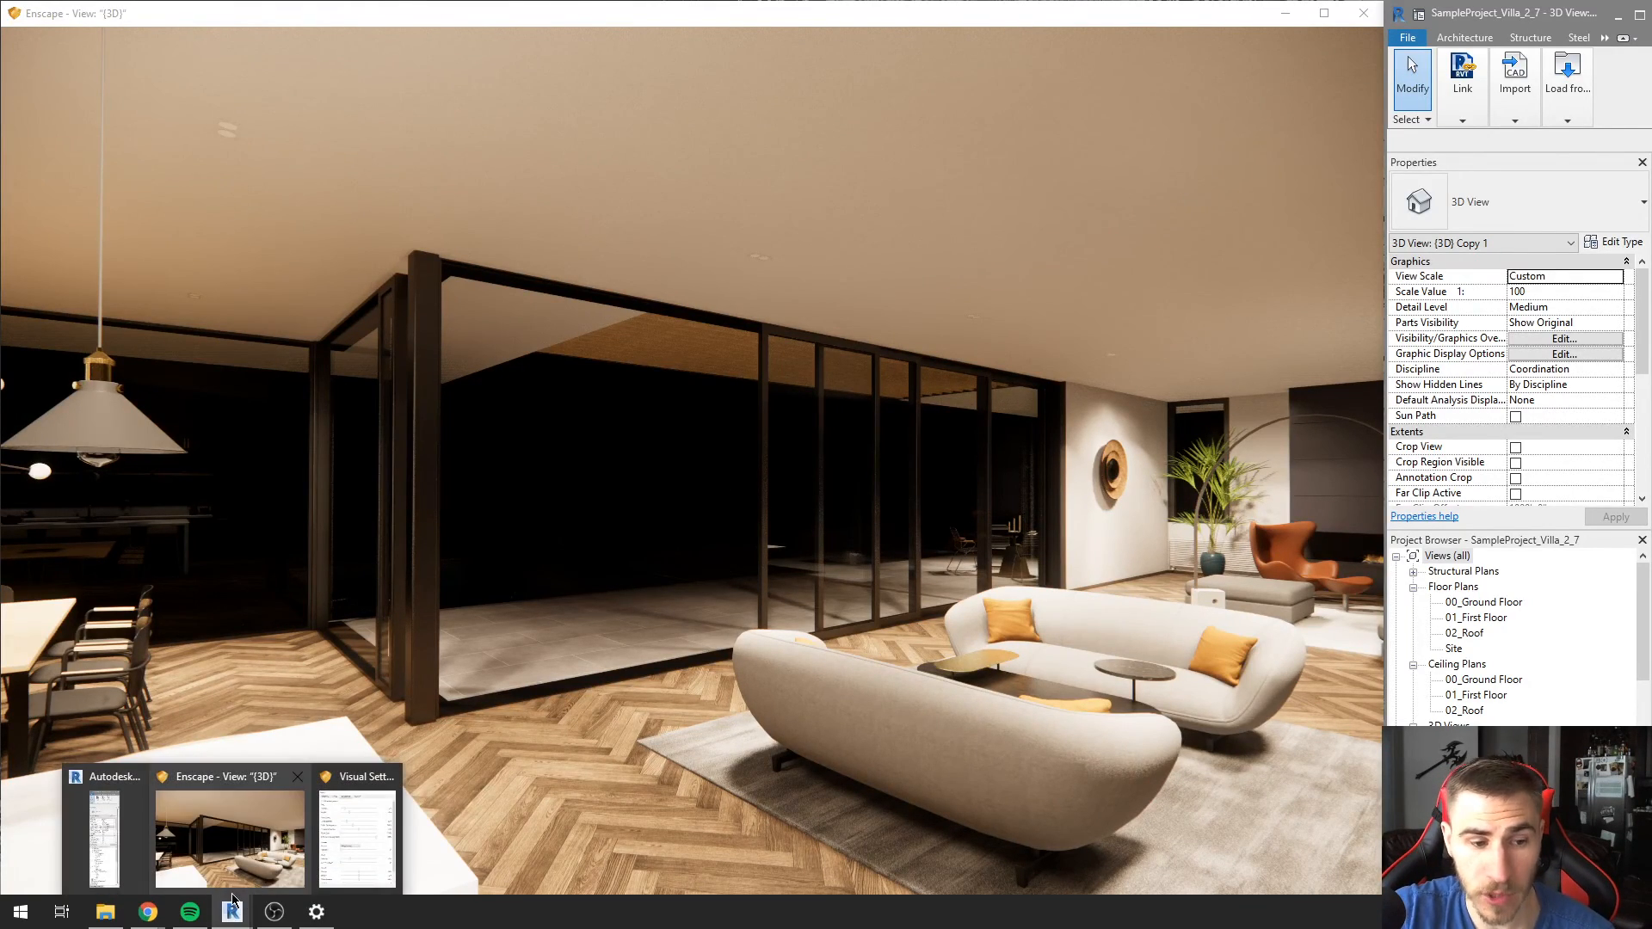
{"action": "left_click", "coordinate": [357, 826]}
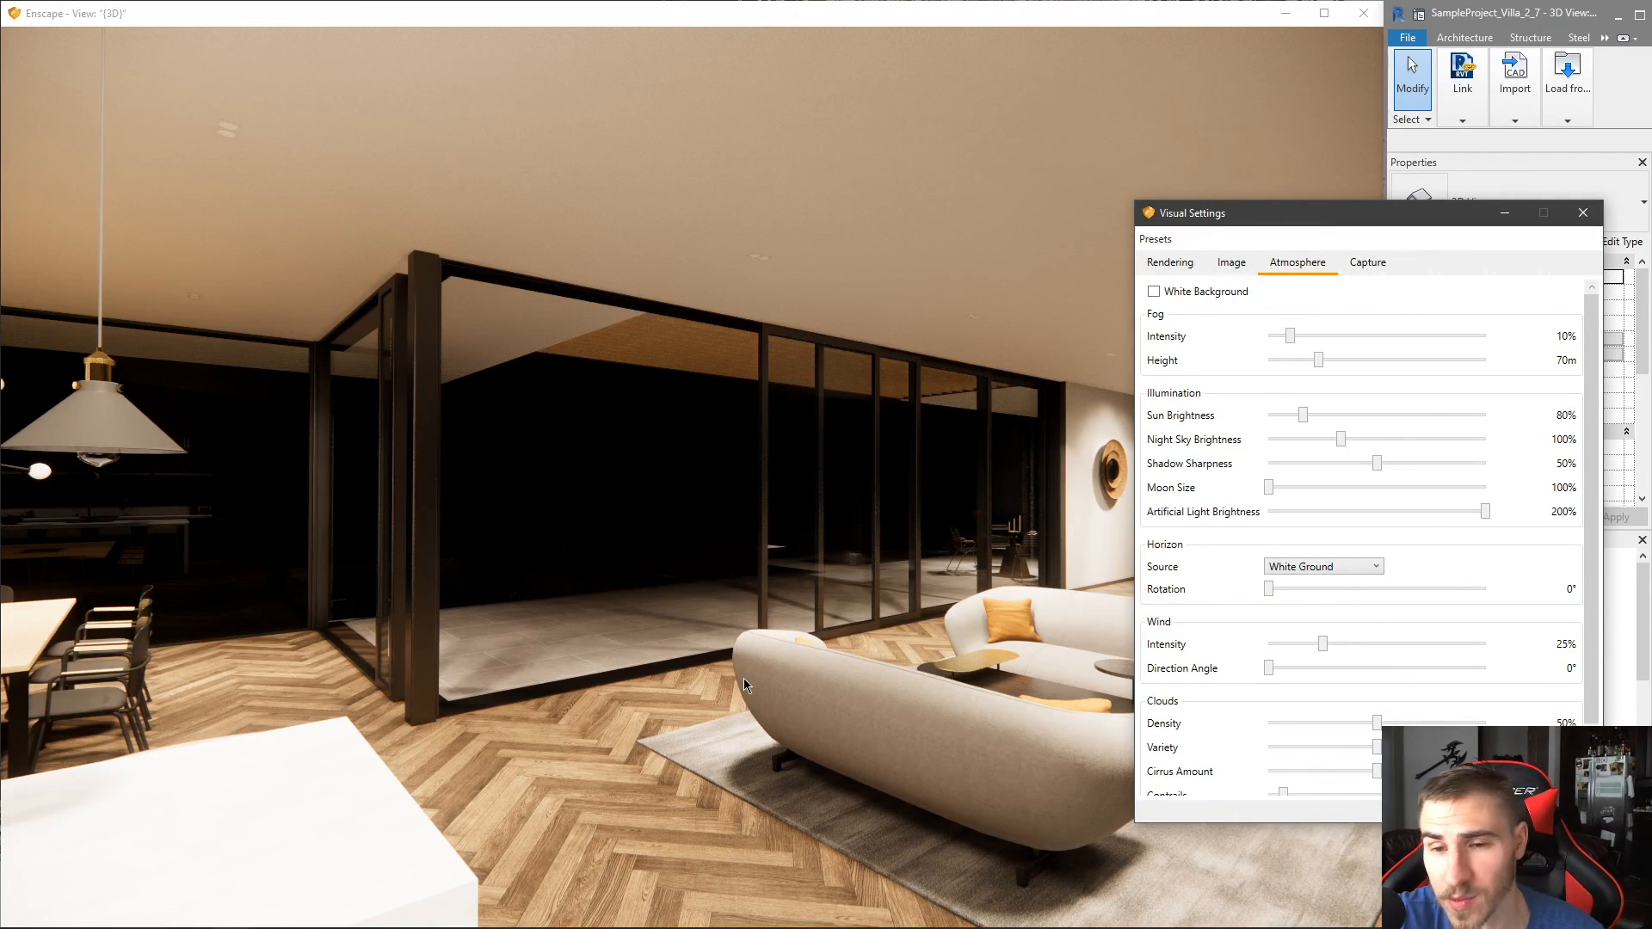
{"action": "left_click", "coordinate": [1168, 263]}
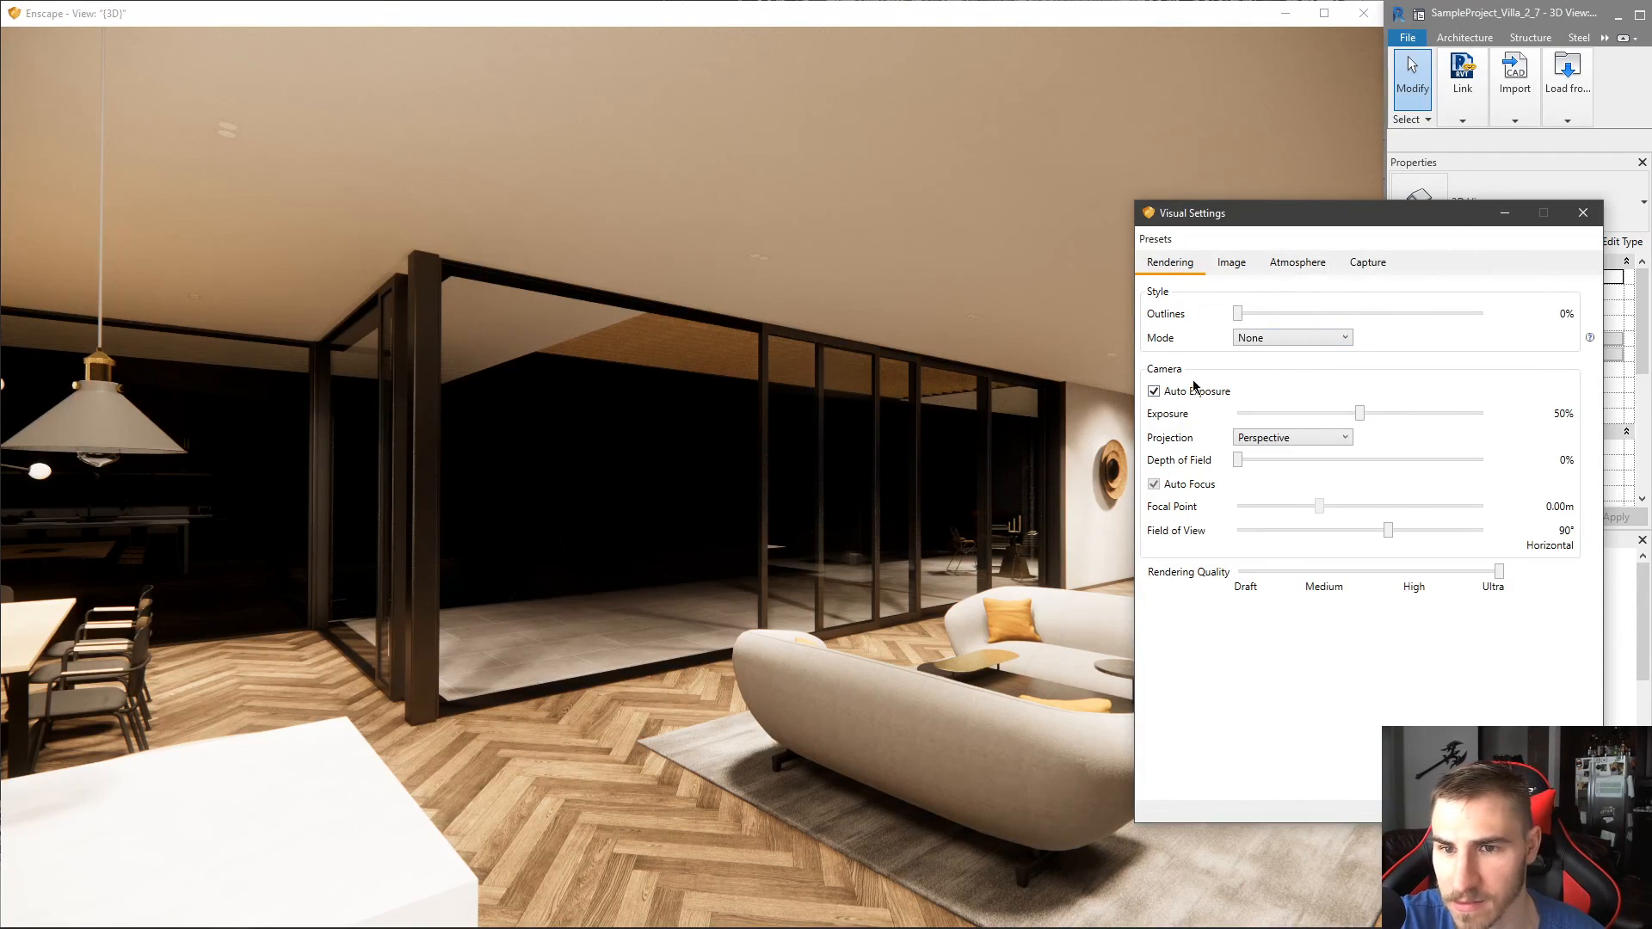
{"action": "left_click", "coordinate": [1291, 267]}
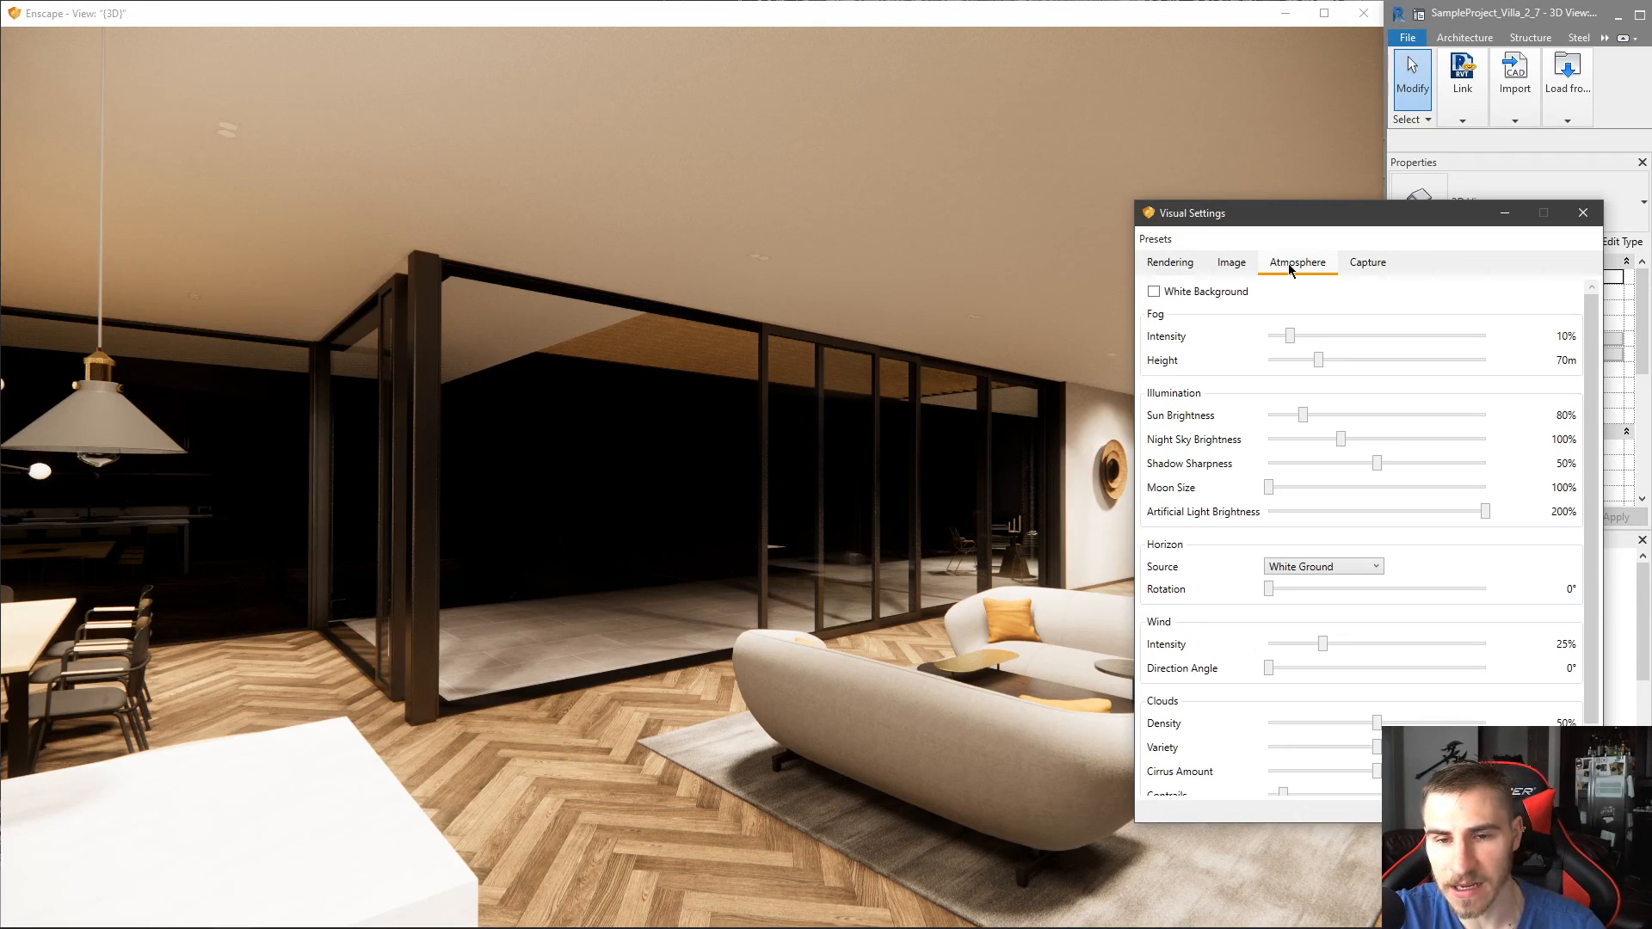